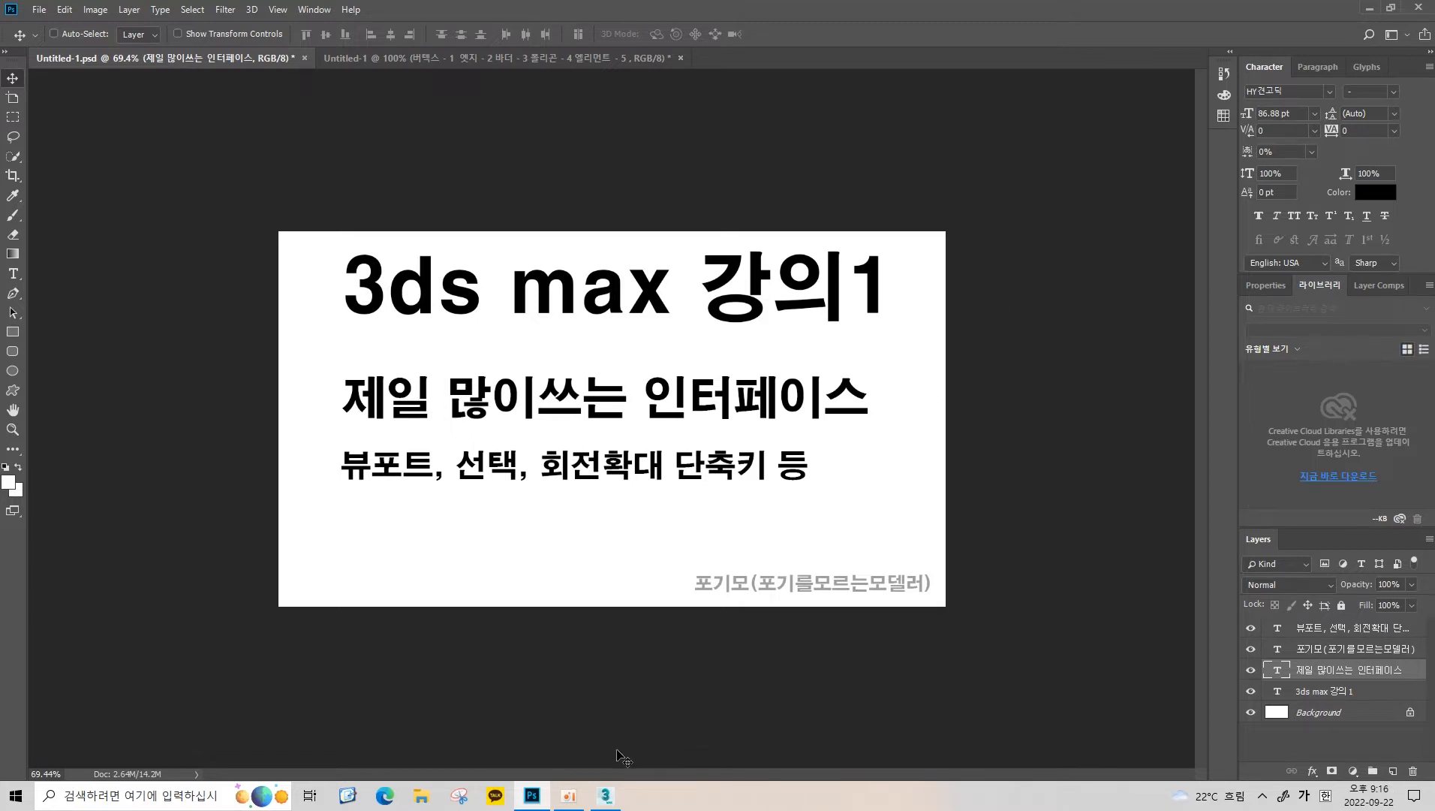
Switch to 3ds Max and create a box about 79 by 79 by 94 cm in the Perspective viewport.
click(606, 800)
middle_drag(965, 554, 942, 554)
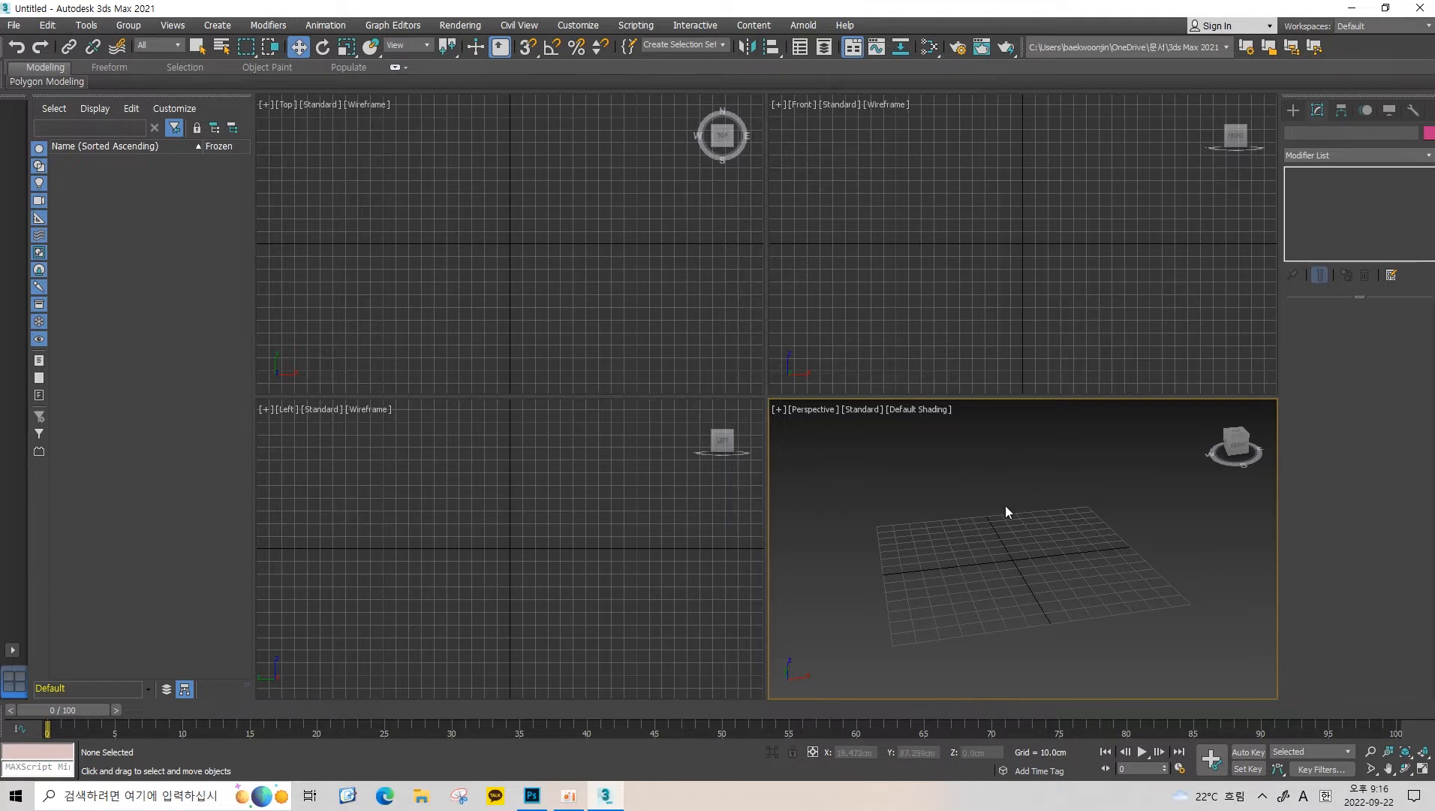
middle_drag(1022, 517, 1015, 512)
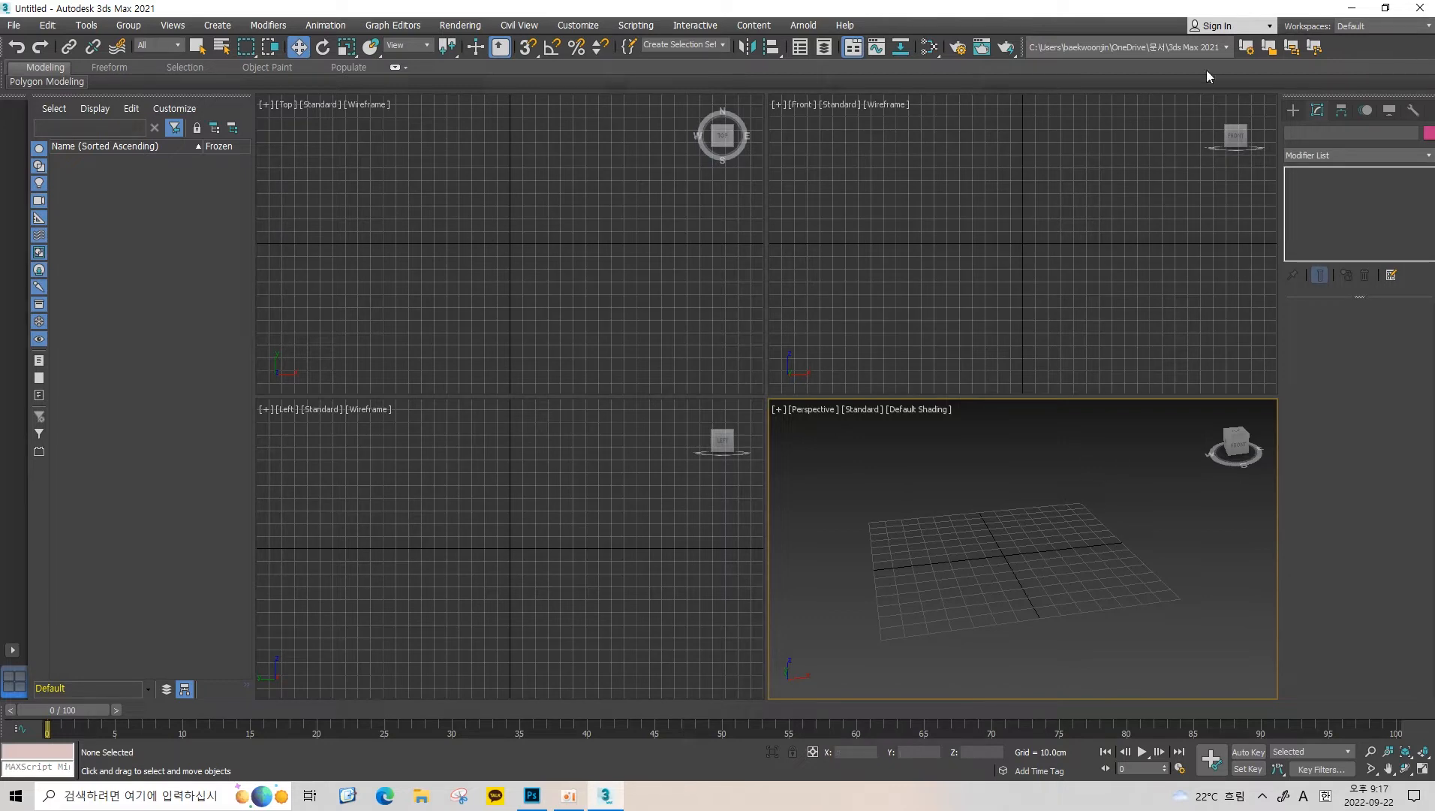
click(1293, 111)
click(1328, 199)
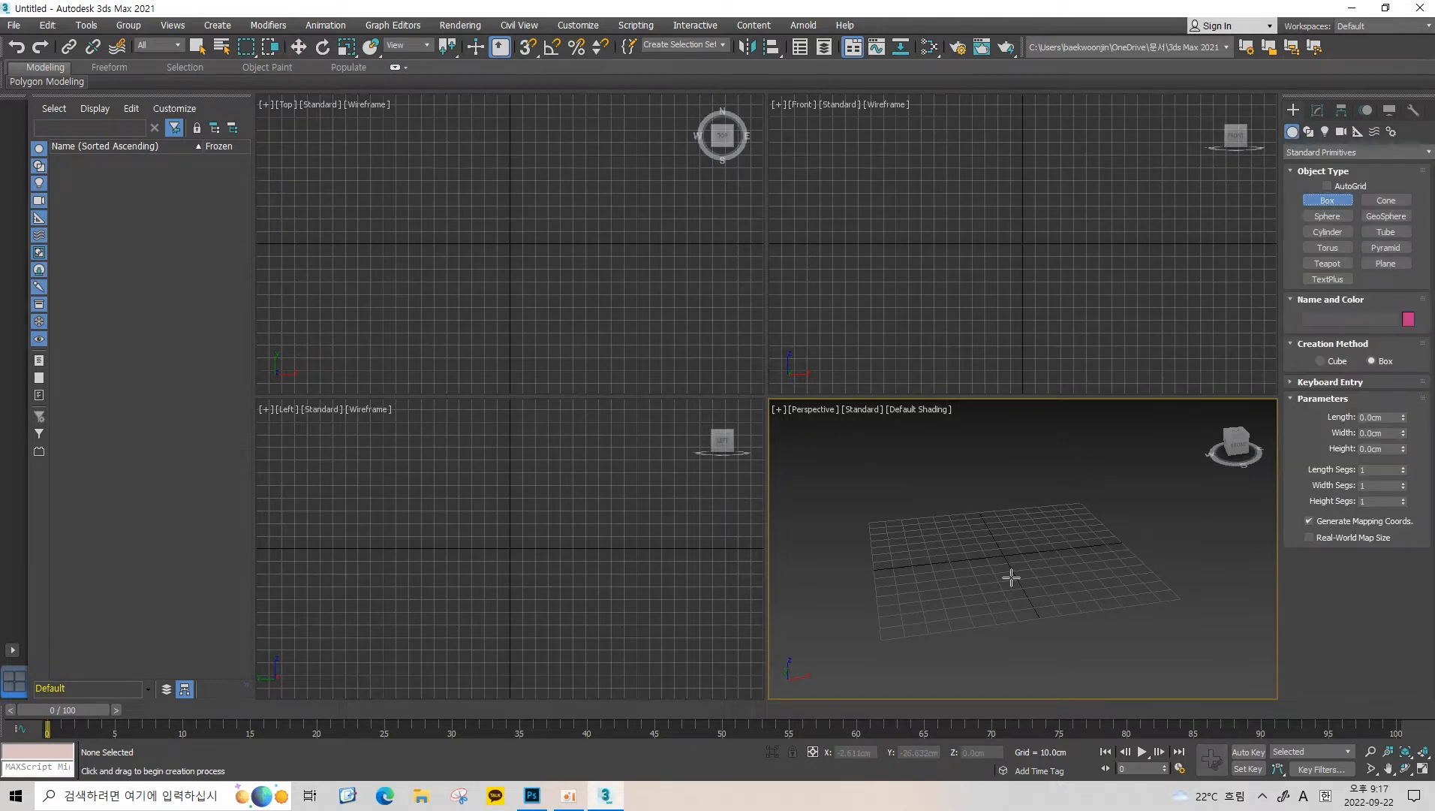
drag(1009, 577, 1066, 593)
click(1069, 425)
middle_drag(1085, 454, 1112, 519)
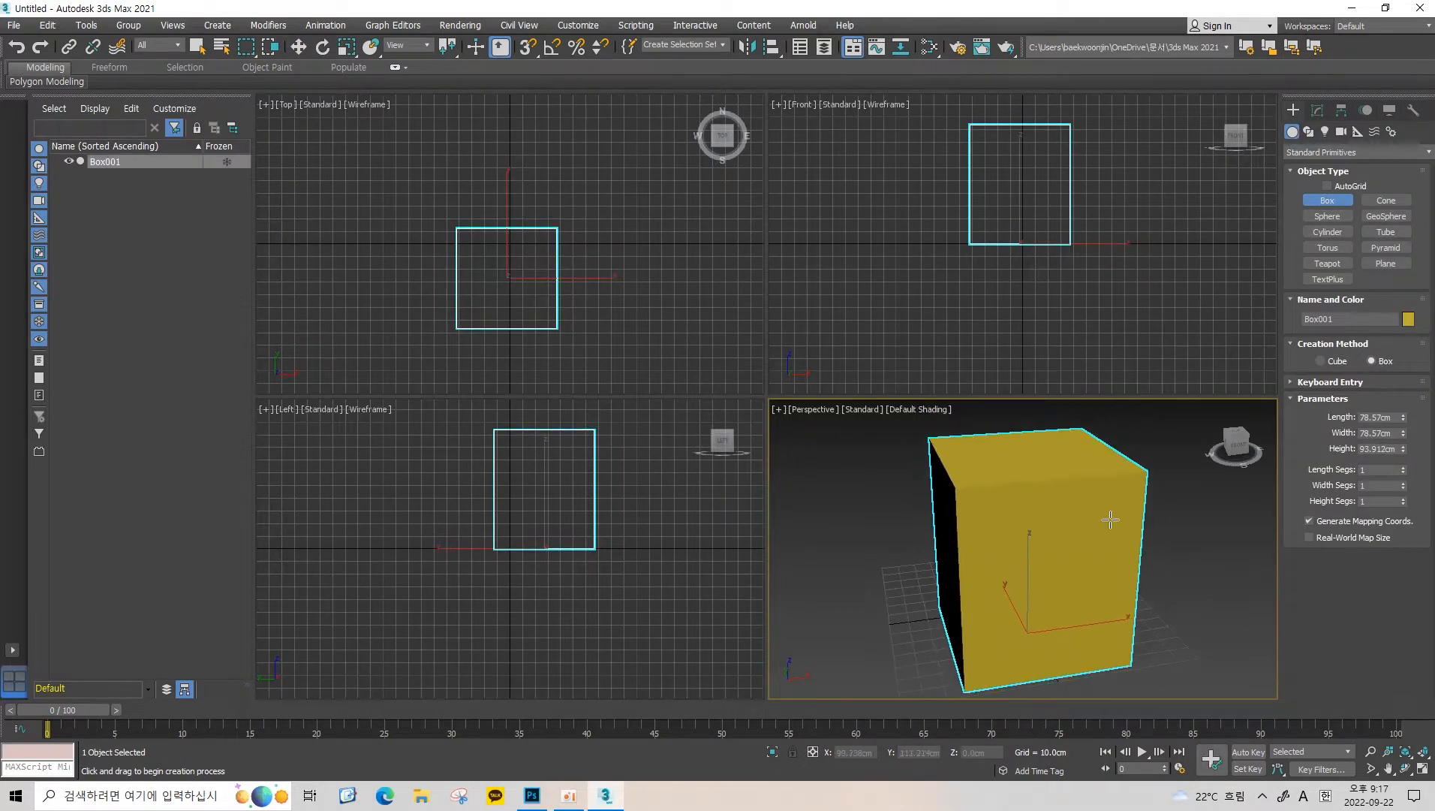
right_click(1112, 519)
Switch the Top, Left and Front viewports to Default Shading, and toggle Perspective to wireframe and back to shading.
middle_drag(1156, 615, 834, 491)
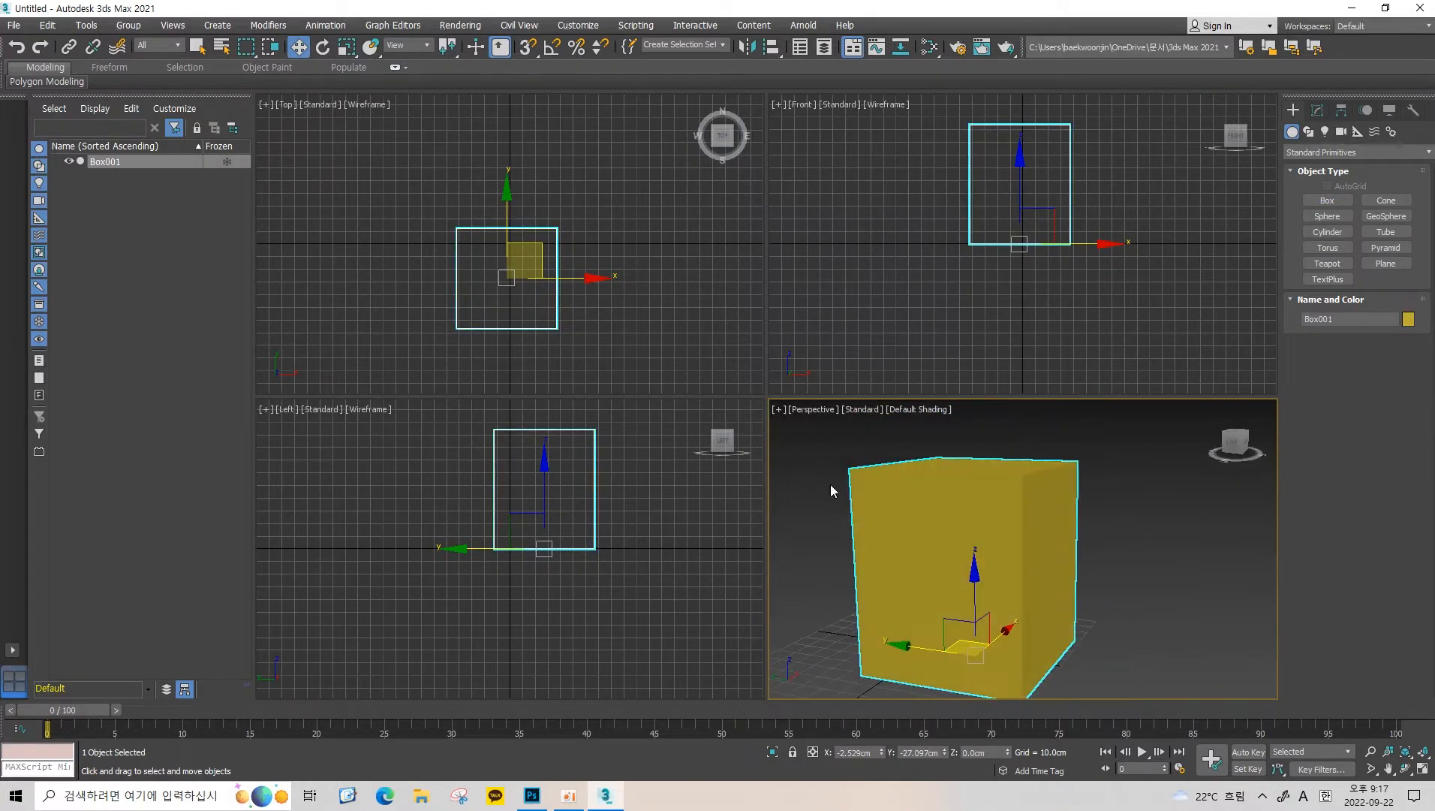
mouse_move(1142, 575)
middle_down()
mouse_move(1142, 546)
mouse_move(1047, 554)
middle_up()
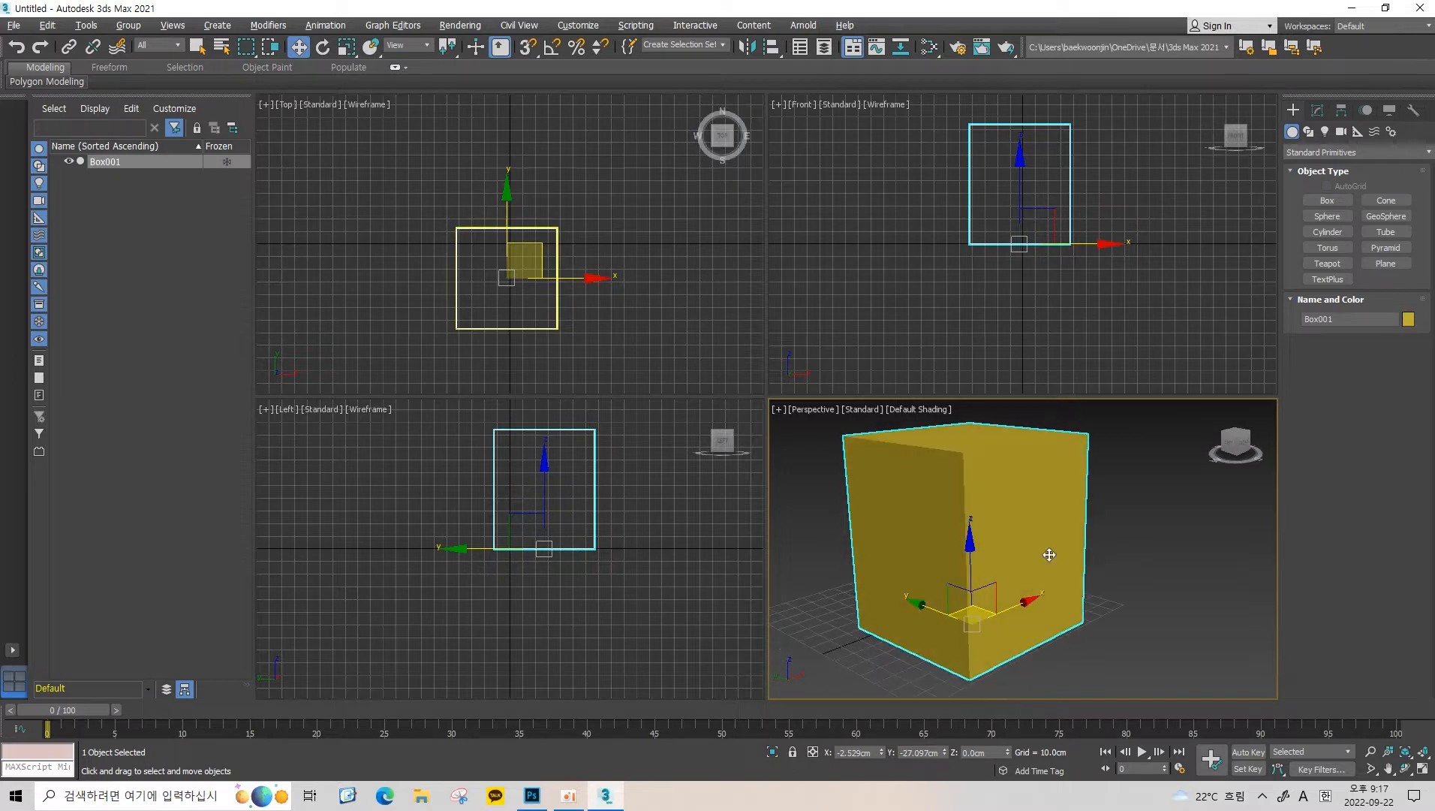
right_click(692, 267)
key(F3)
right_click(679, 473)
key(F3)
right_click(886, 488)
key(F3)
right_click(934, 333)
key(F3)
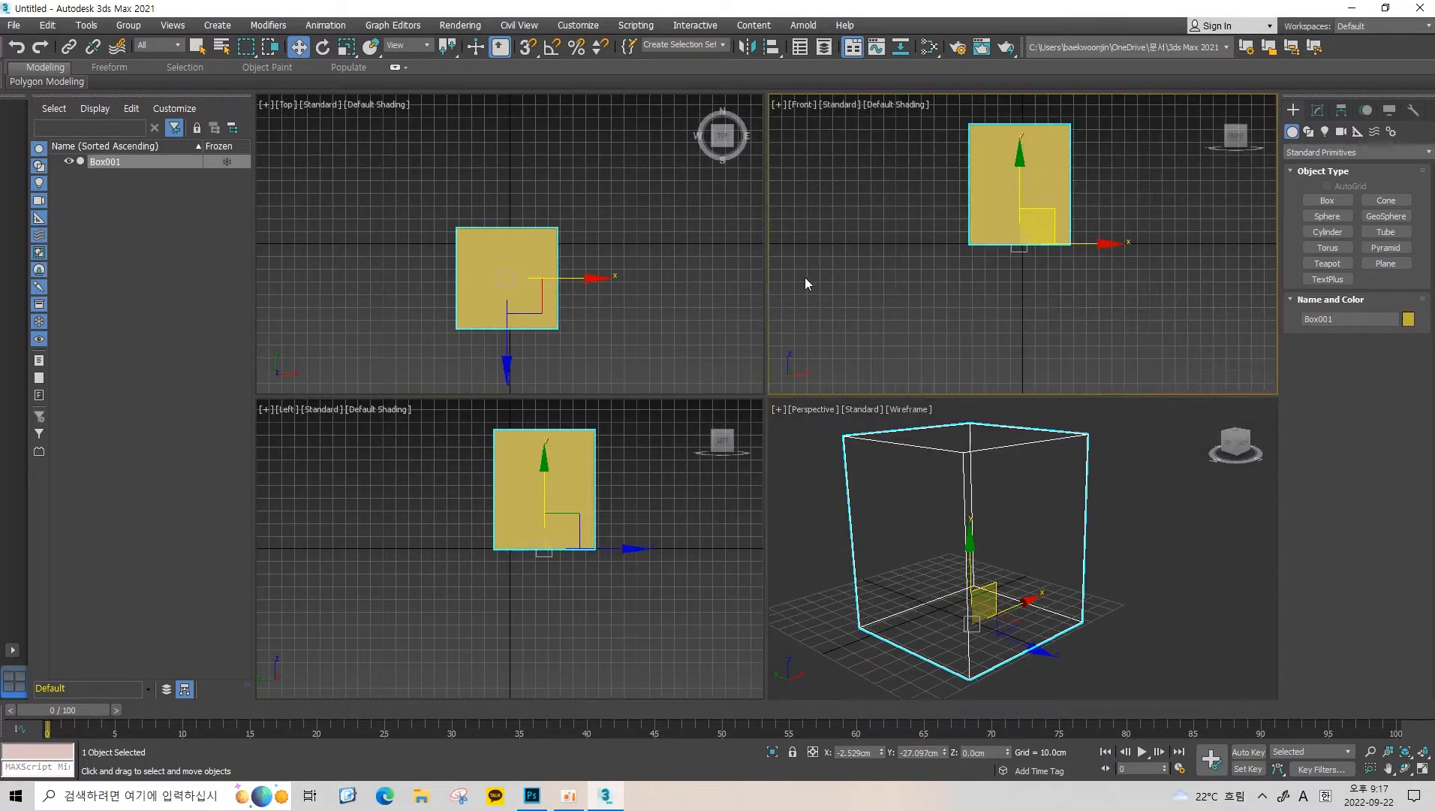
mouse_move(1042, 495)
middle_down()
mouse_move(1094, 488)
mouse_move(1064, 539)
middle_up()
key(F3)
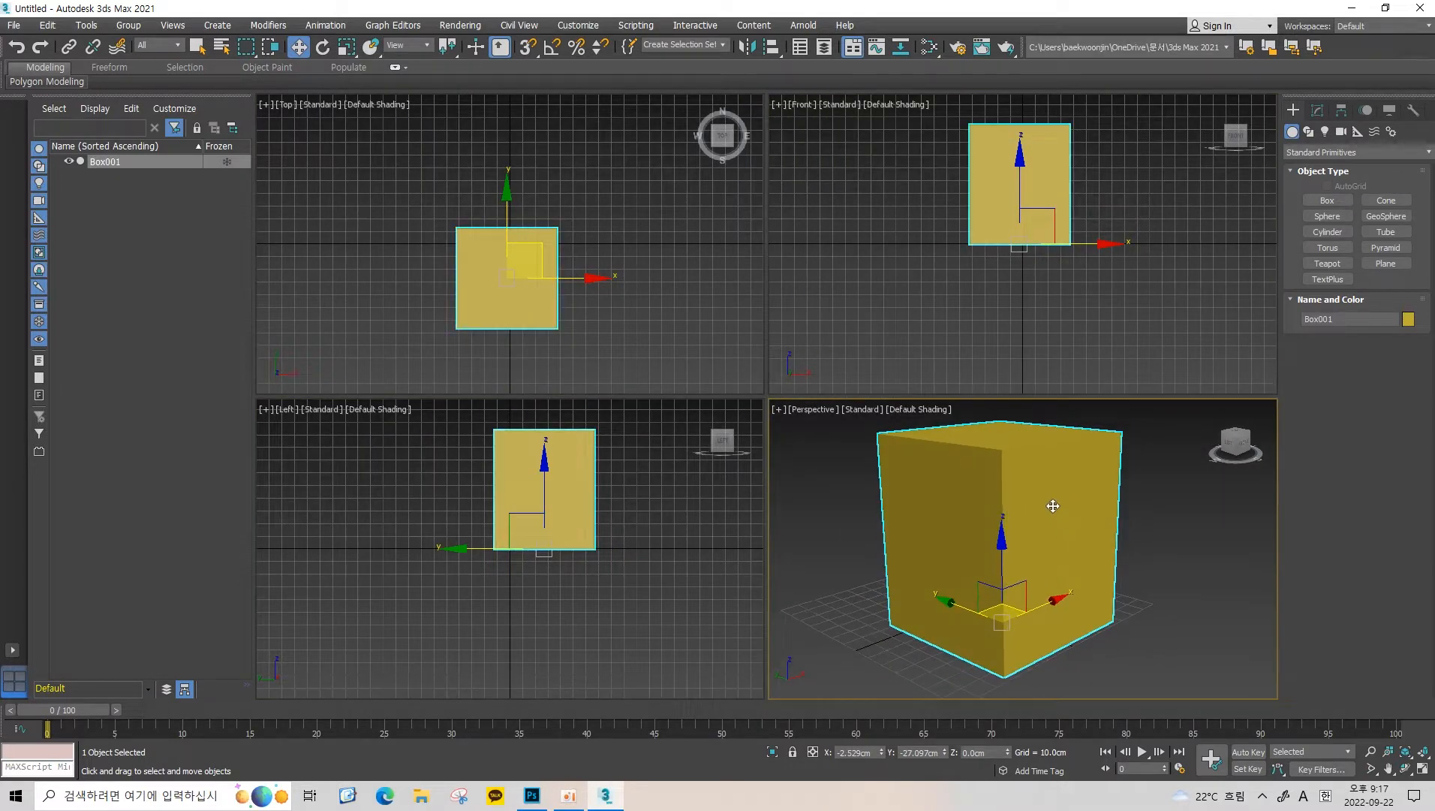
Toggle the Perspective viewport repeatedly between wireframe and Default Shading, finishing in Default Shading.
alt+middle_drag(1018, 488, 1045, 506)
alt+middle_drag(666, 298, 660, 299)
mouse_move(1086, 525)
middle_down()
mouse_move(1102, 529)
mouse_move(1032, 519)
mouse_move(1080, 532)
middle_up()
key(F3)
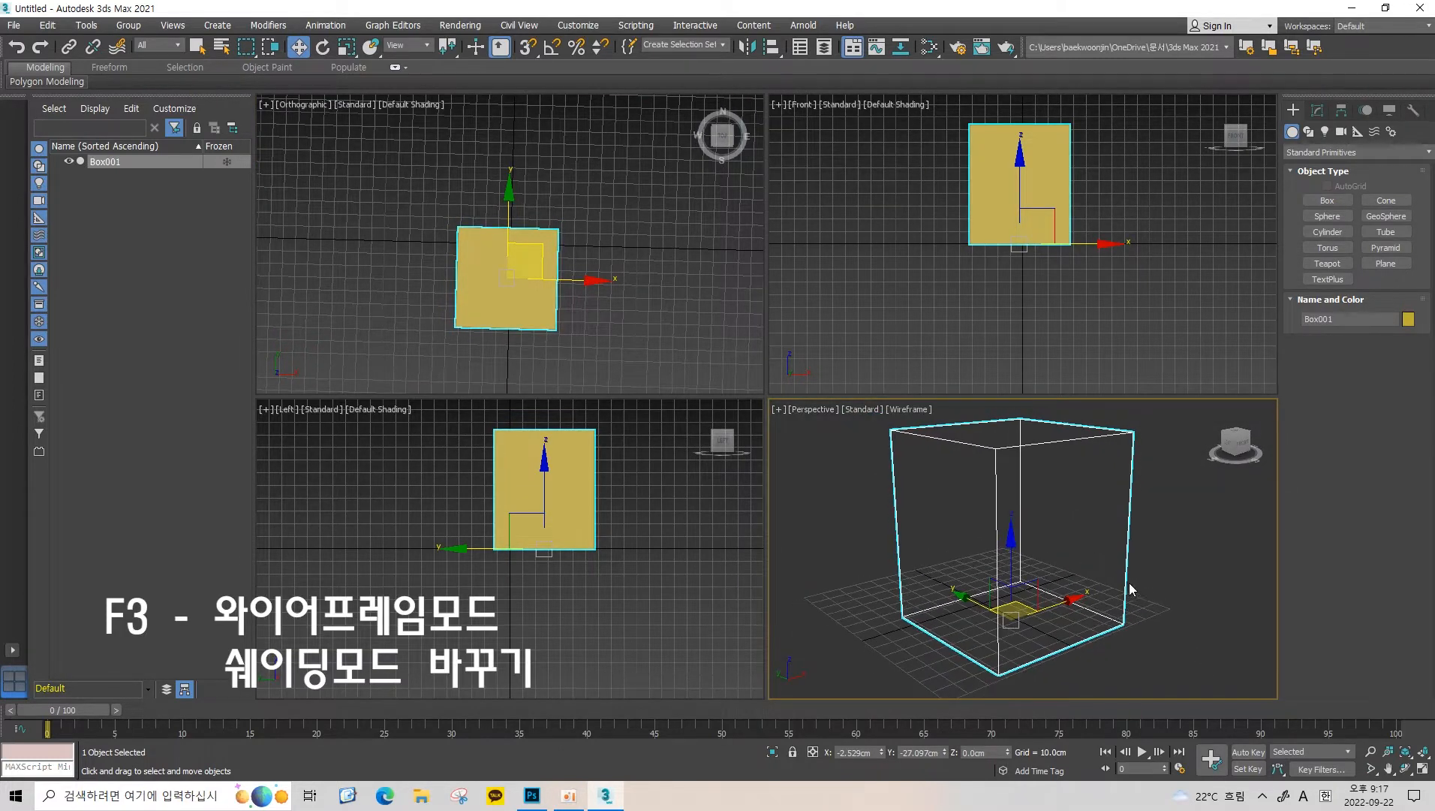
mouse_move(1129, 581)
alt+middle_down()
mouse_move(1069, 512)
mouse_move(1021, 522)
mouse_move(987, 495)
alt+middle_up()
key(F3)
key(F3)
key(F3)
key(F3)
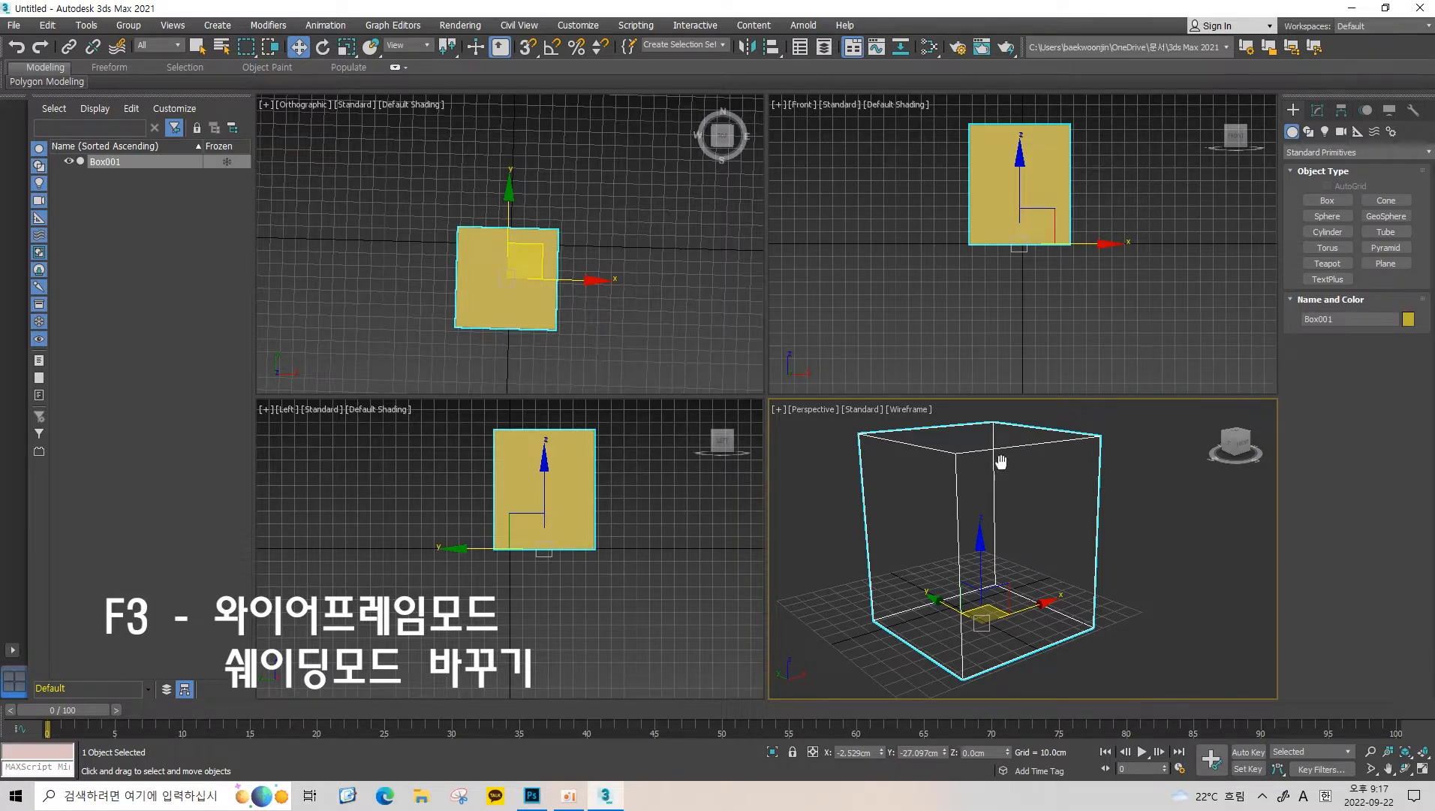
mouse_move(1000, 463)
middle_down()
mouse_move(1056, 458)
mouse_move(997, 467)
middle_up()
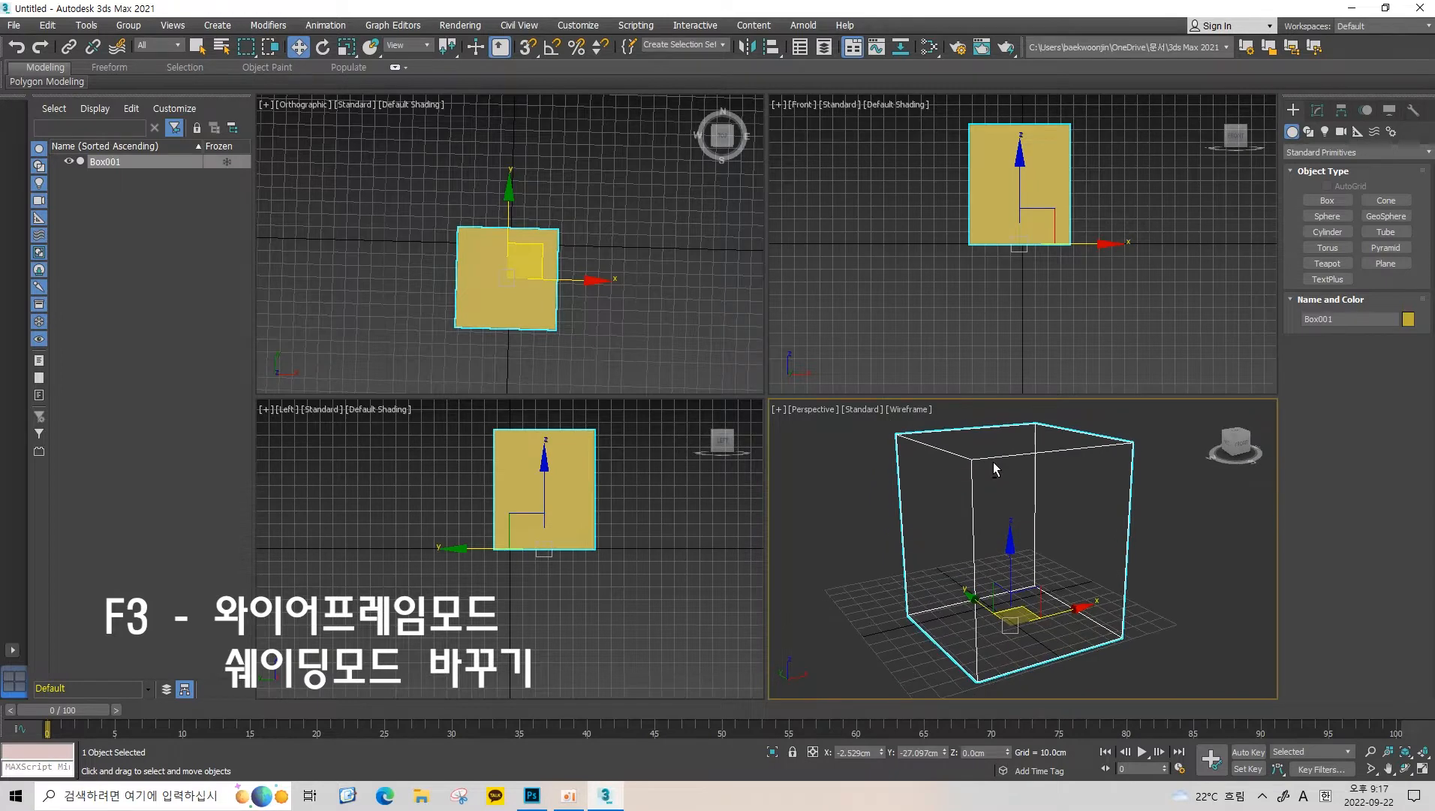
key(F3)
Restore the Orthographic viewport to the Top view, toggling it to wireframe and back to Default Shading.
click(529, 249)
key(F3)
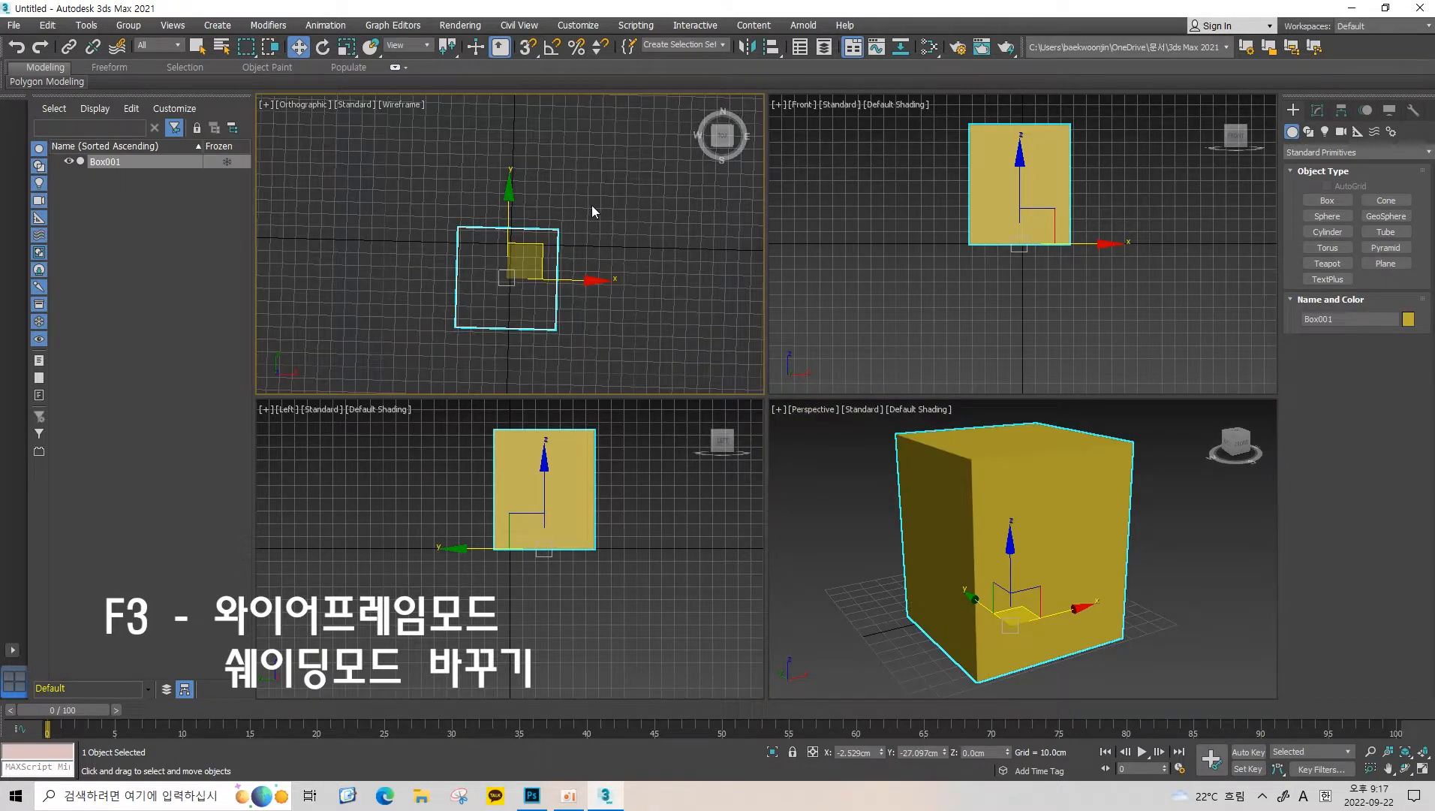
middle_drag(588, 205, 585, 192)
key(t)
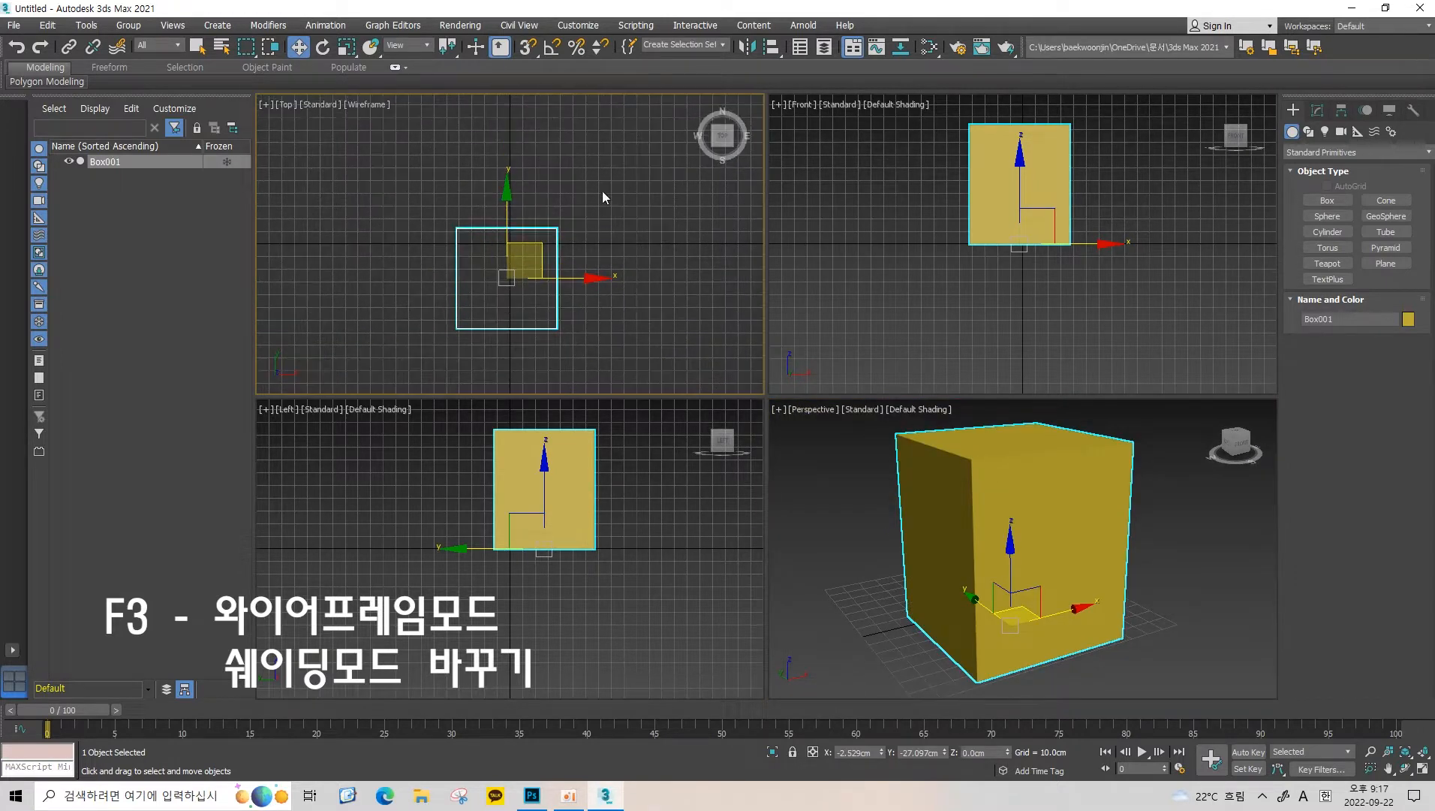
key(F3)
middle_drag(589, 313, 579, 293)
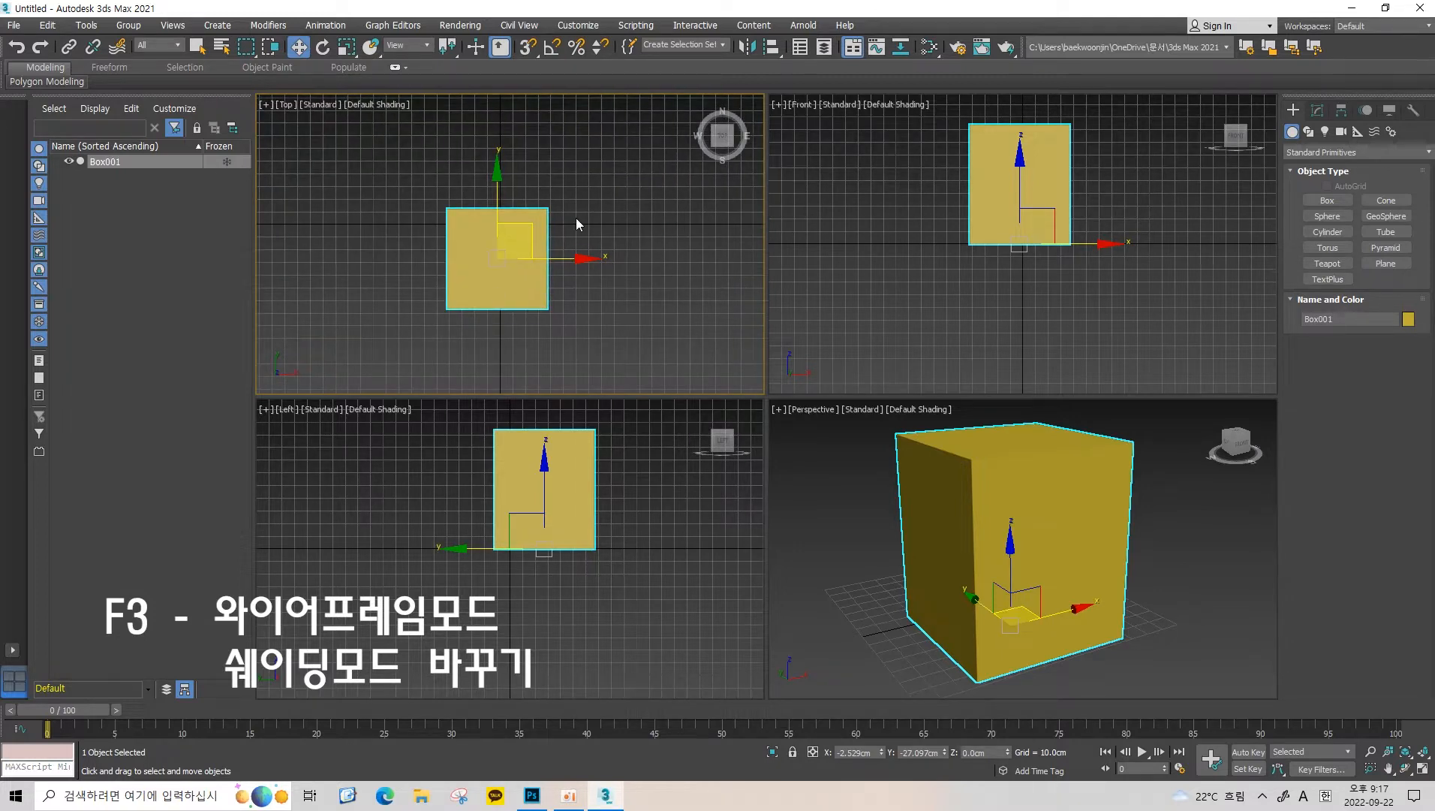
Toggle the Top viewport between Default Shading and wireframe several times, finishing in Default Shading.
key(F3)
key(F3)
key(F3)
key(F3)
middle_drag(541, 285, 585, 276)
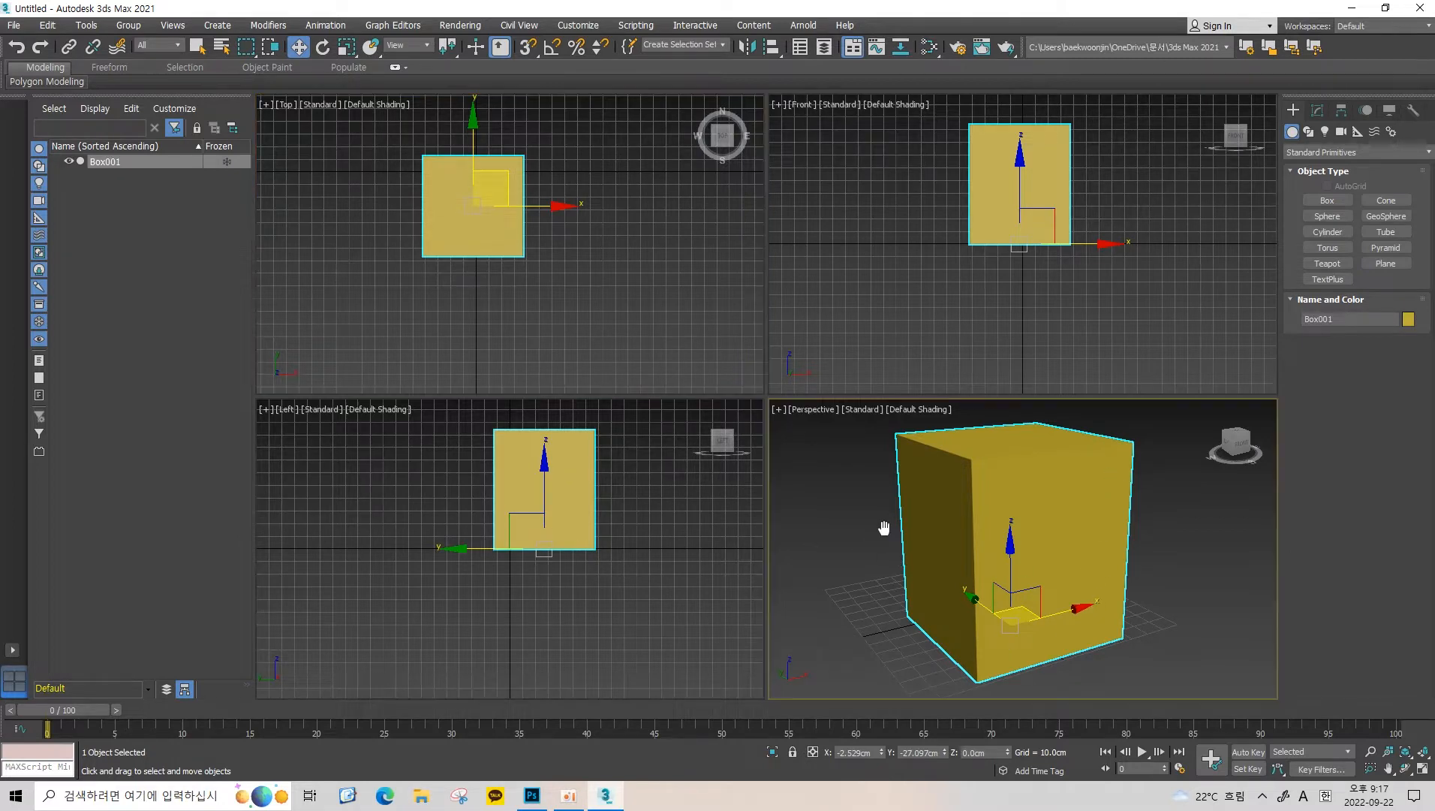
Examine the box and its surrounding grid in the Perspective, Top and Front viewports, from near and far.
mouse_move(884, 522)
alt+middle_down()
mouse_move(1096, 493)
mouse_move(1048, 513)
mouse_move(1027, 497)
mouse_move(1087, 475)
mouse_move(1057, 491)
mouse_move(1058, 462)
mouse_move(1074, 518)
mouse_move(1055, 480)
alt+middle_up()
scroll(1054, 464, down, 2)
scroll(1073, 518, up, 1)
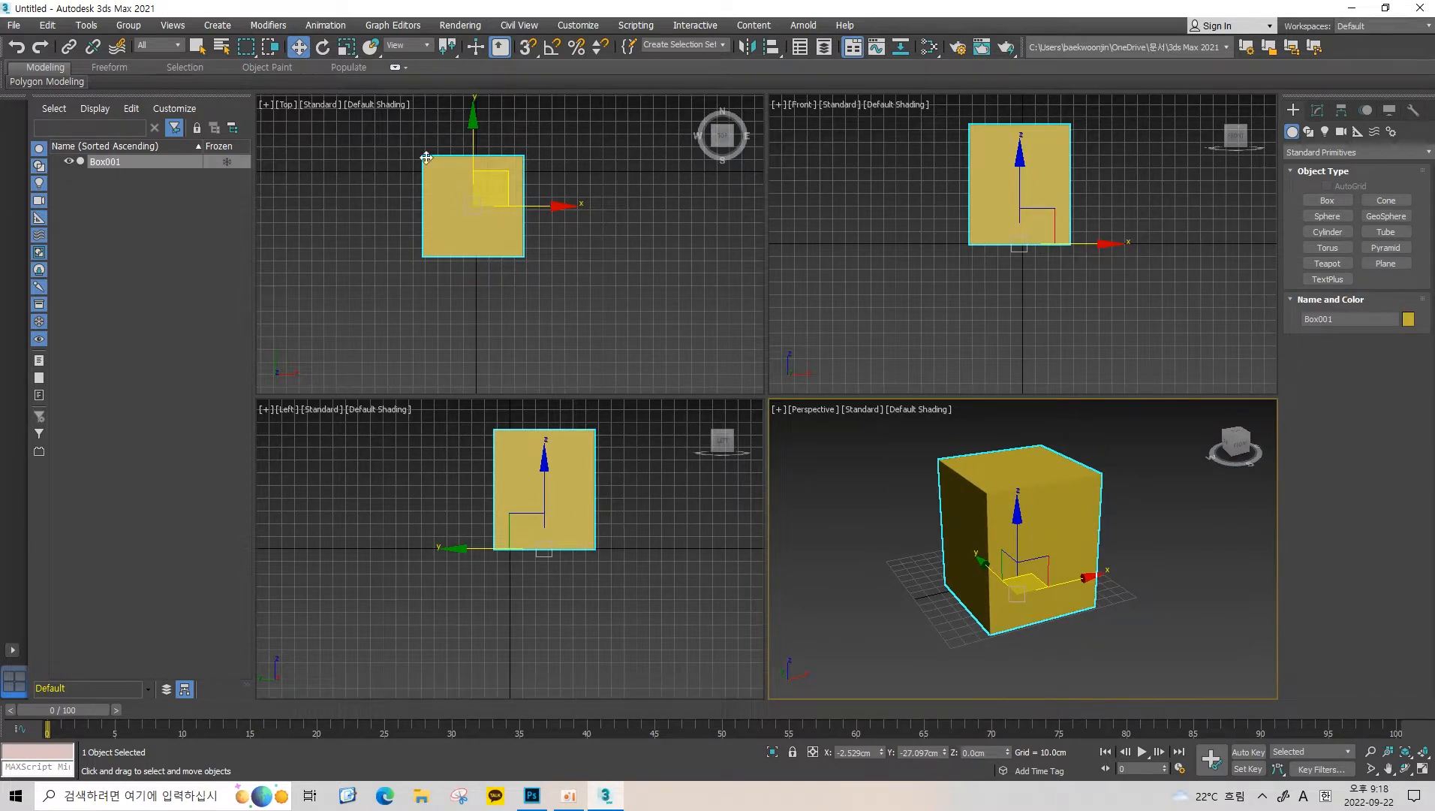
middle_drag(582, 256, 618, 282)
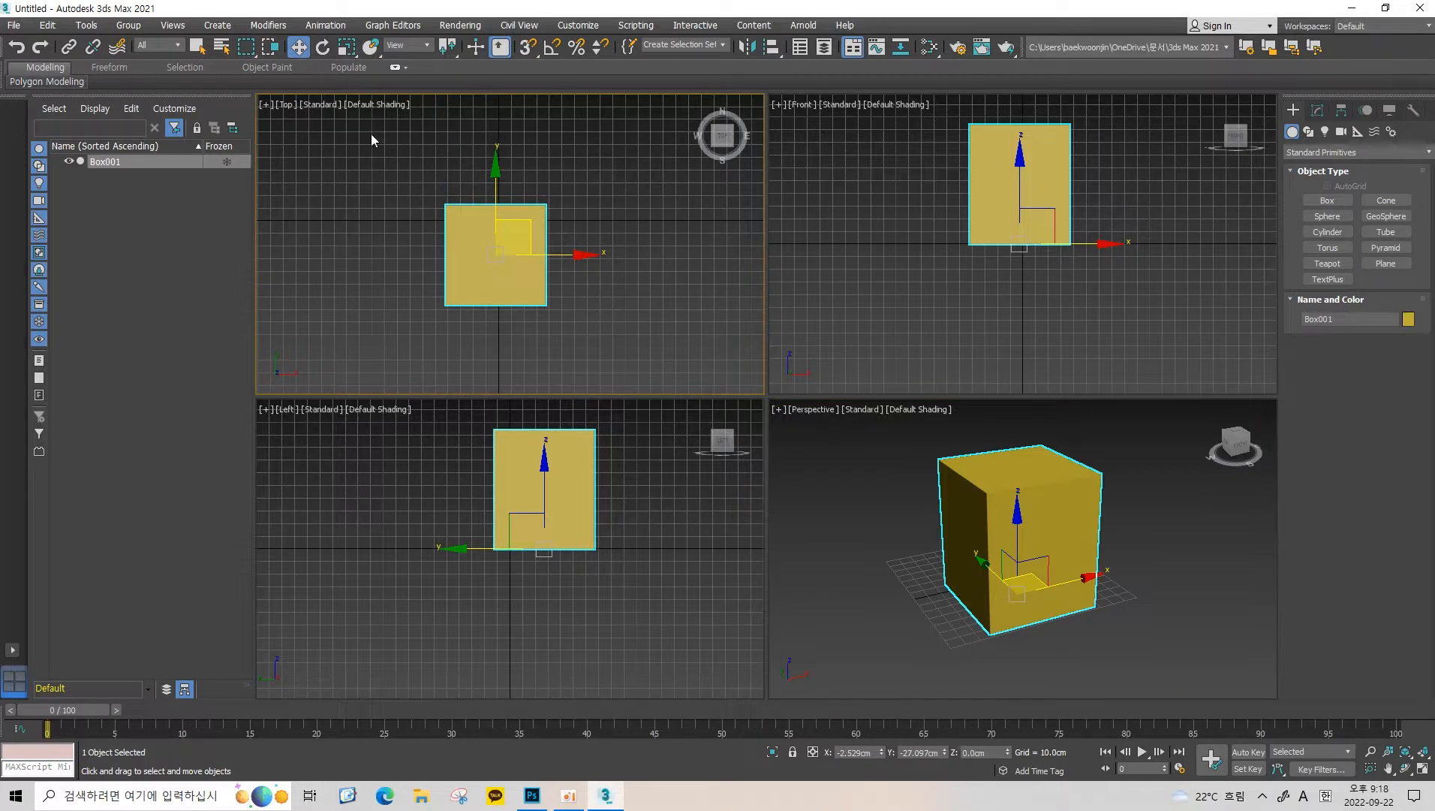
middle_drag(959, 262, 987, 305)
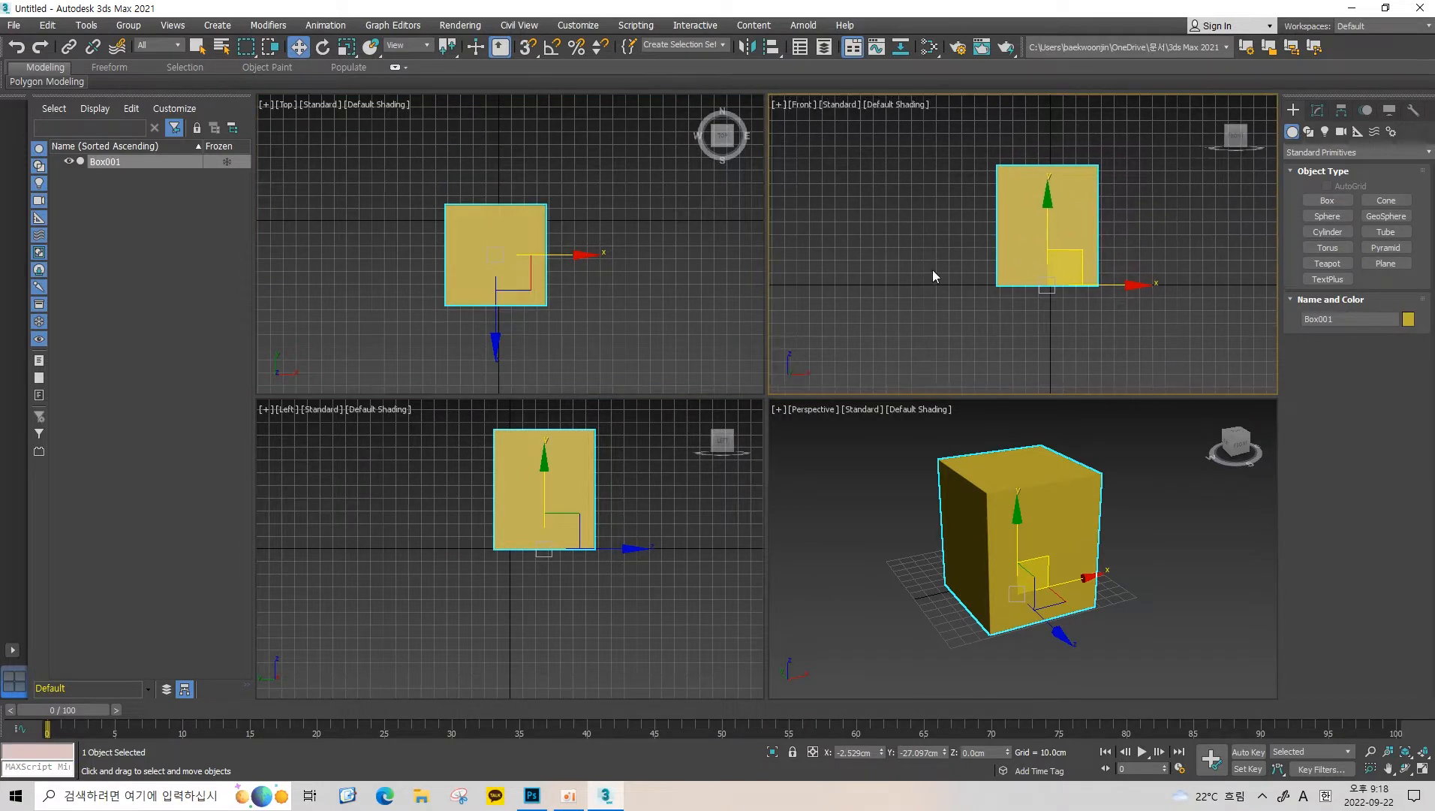
middle_drag(572, 265, 541, 265)
middle_drag(586, 191, 612, 171)
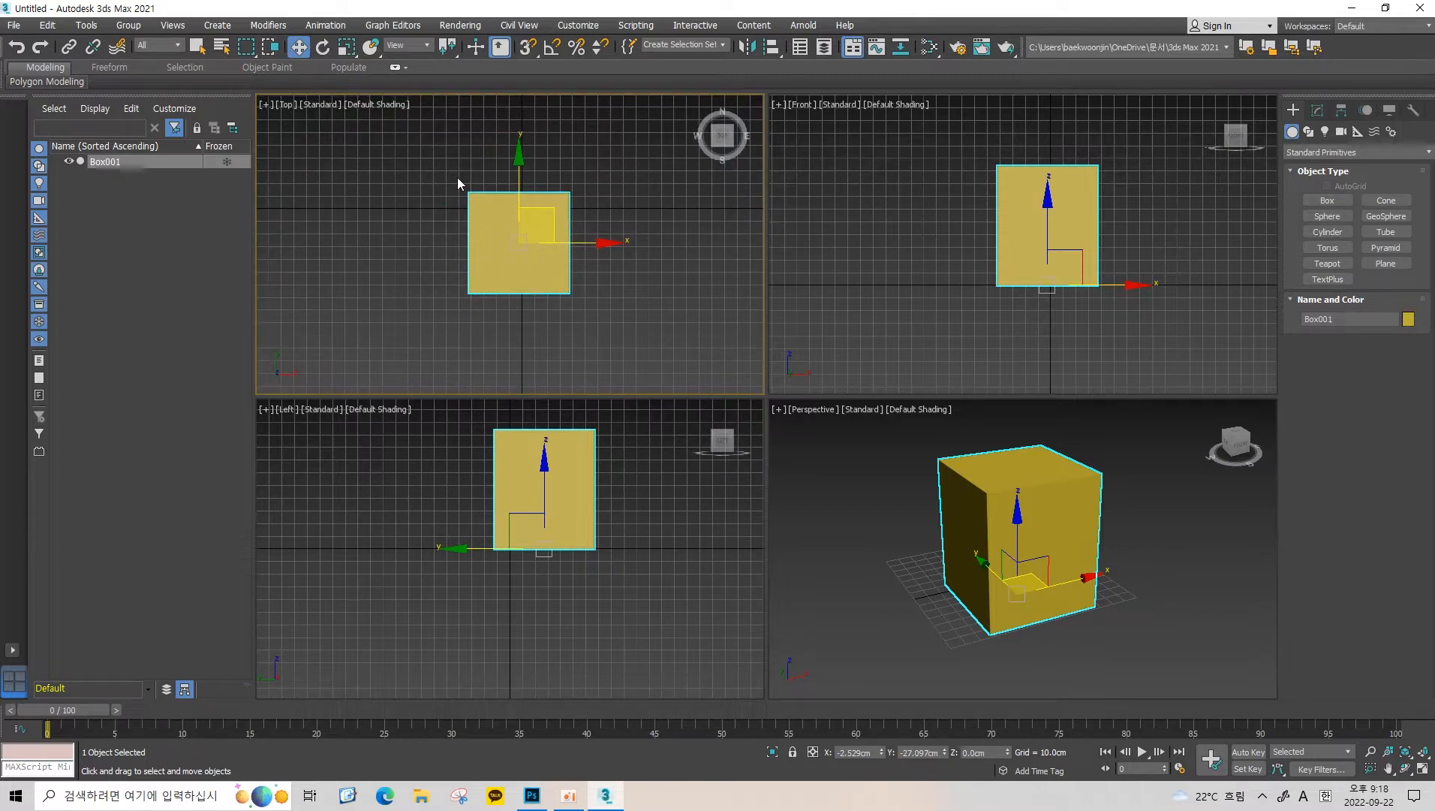
scroll(945, 551, up, 10)
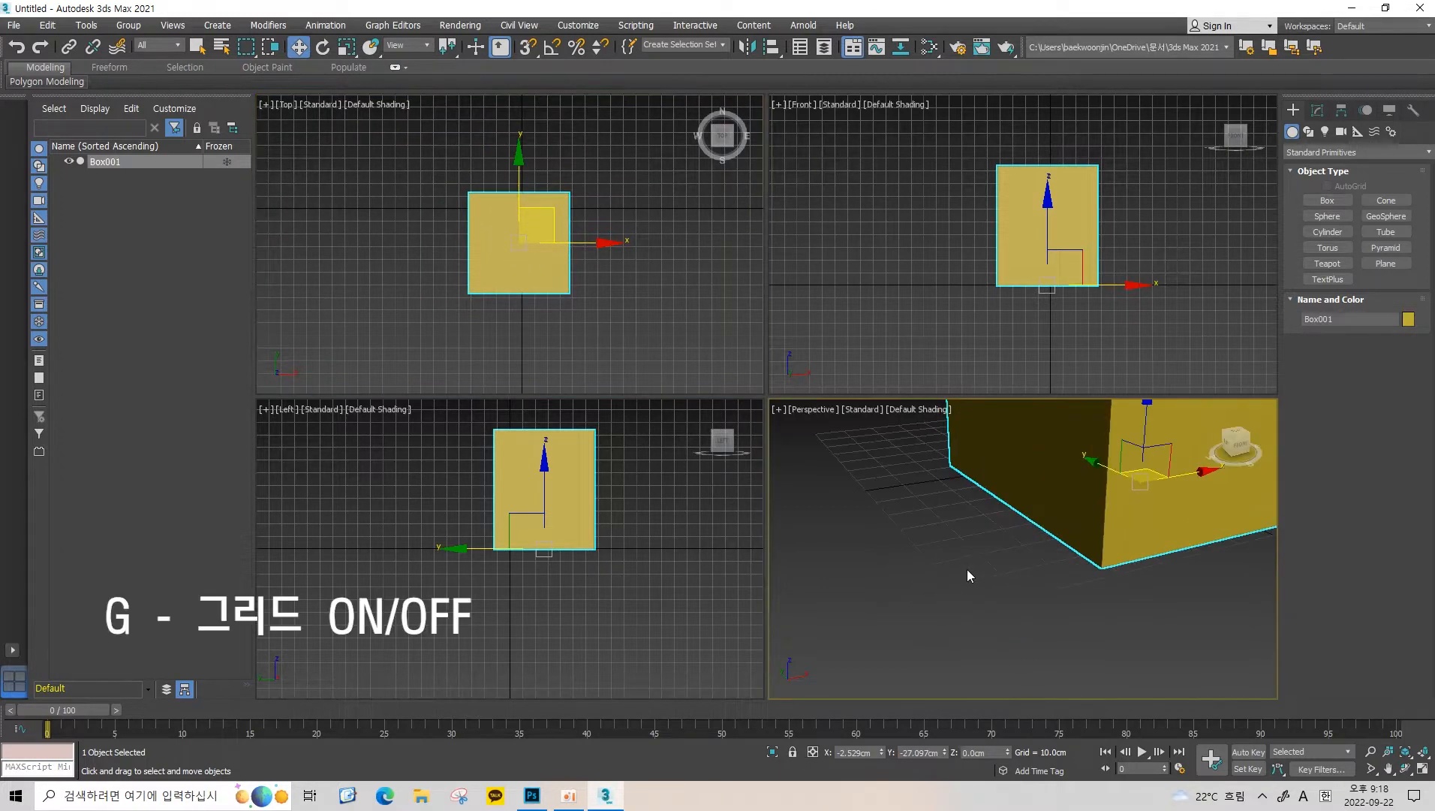
middle_drag(929, 488, 933, 543)
scroll(948, 519, down, 3)
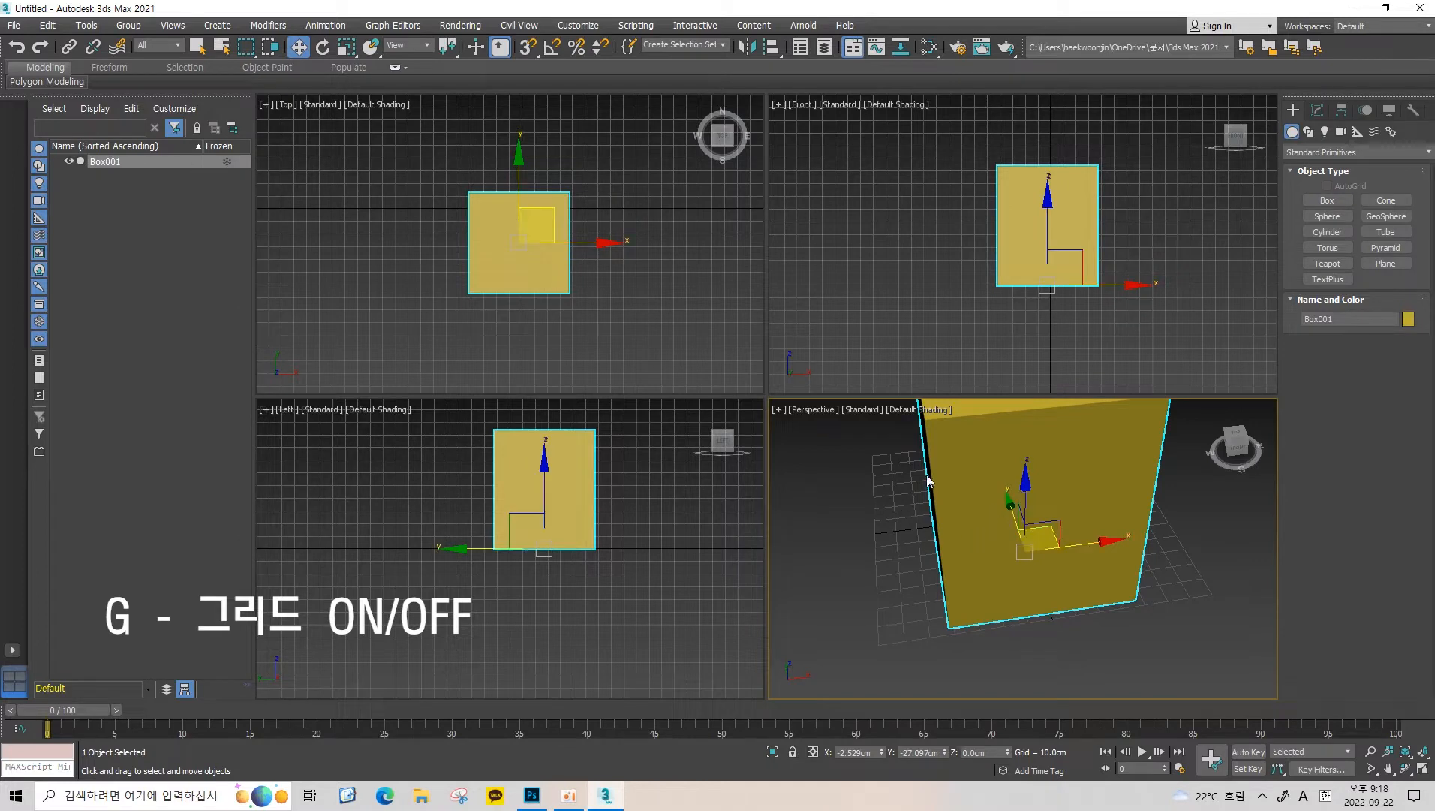
scroll(909, 528, down, 6)
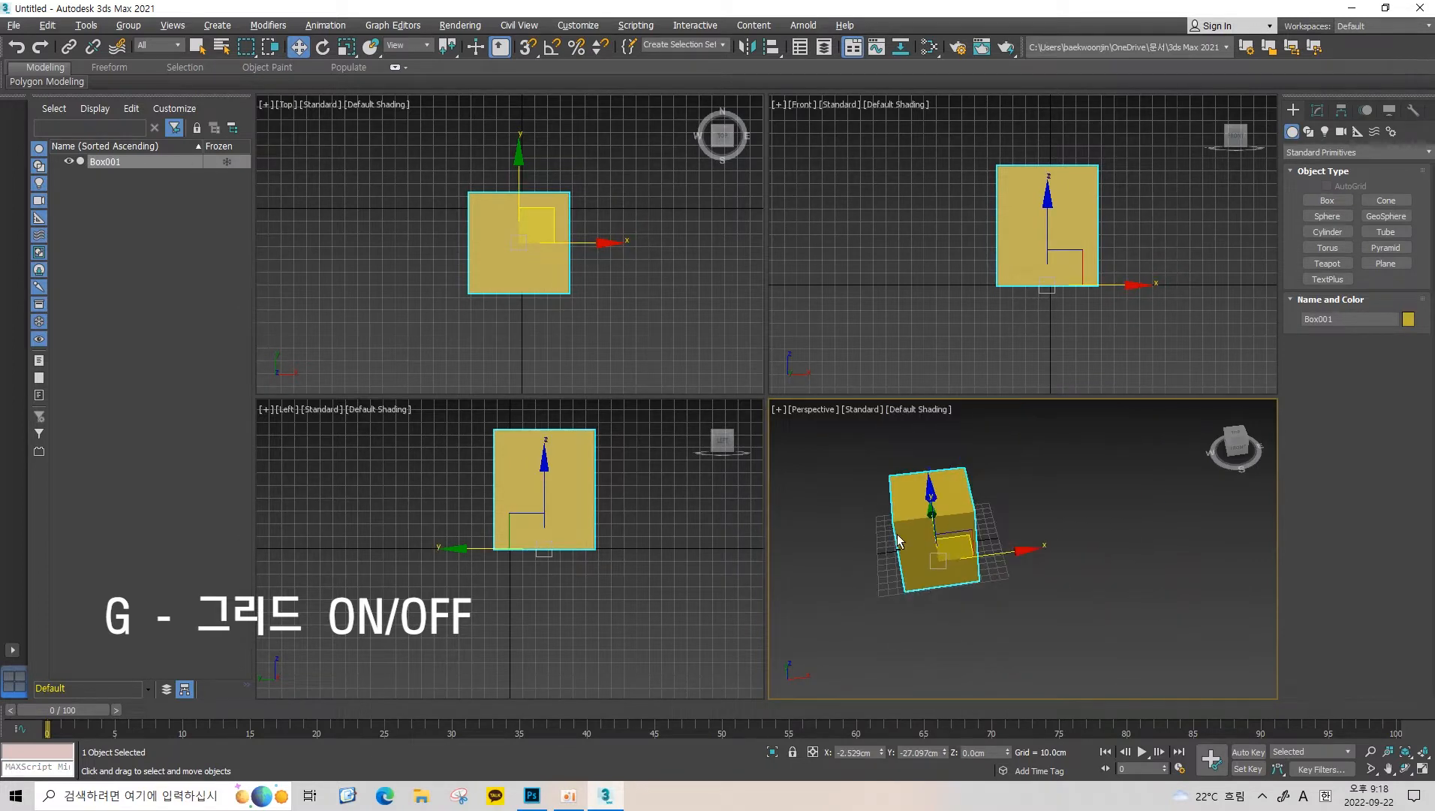
scroll(970, 510, up, 5)
Toggle the grid off and on in the Perspective viewport, and hide it in the Top, Left and Front viewports.
key(g)
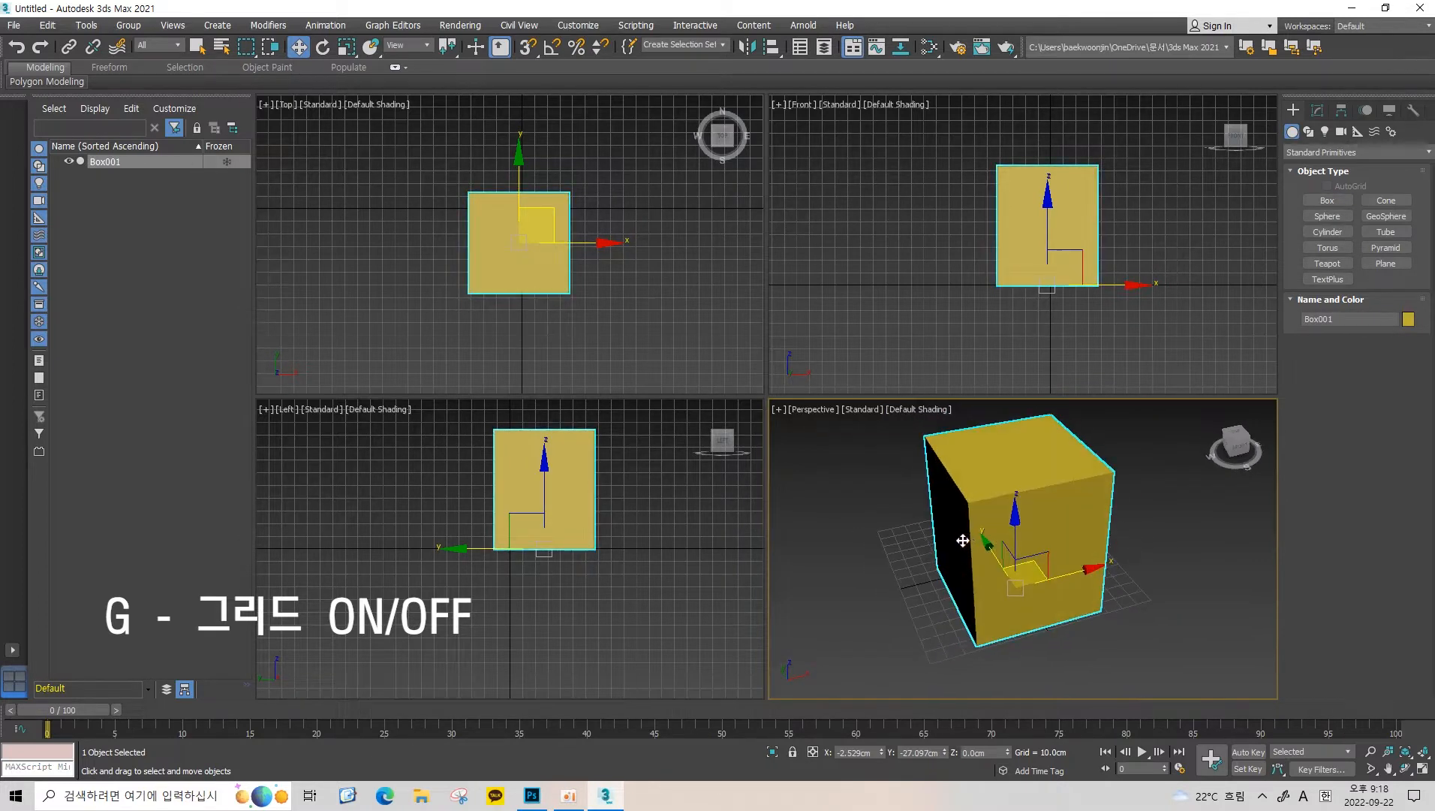
key(g)
middle_drag(676, 501, 546, 480)
middle_click(631, 252)
key(g)
middle_click(711, 611)
key(g)
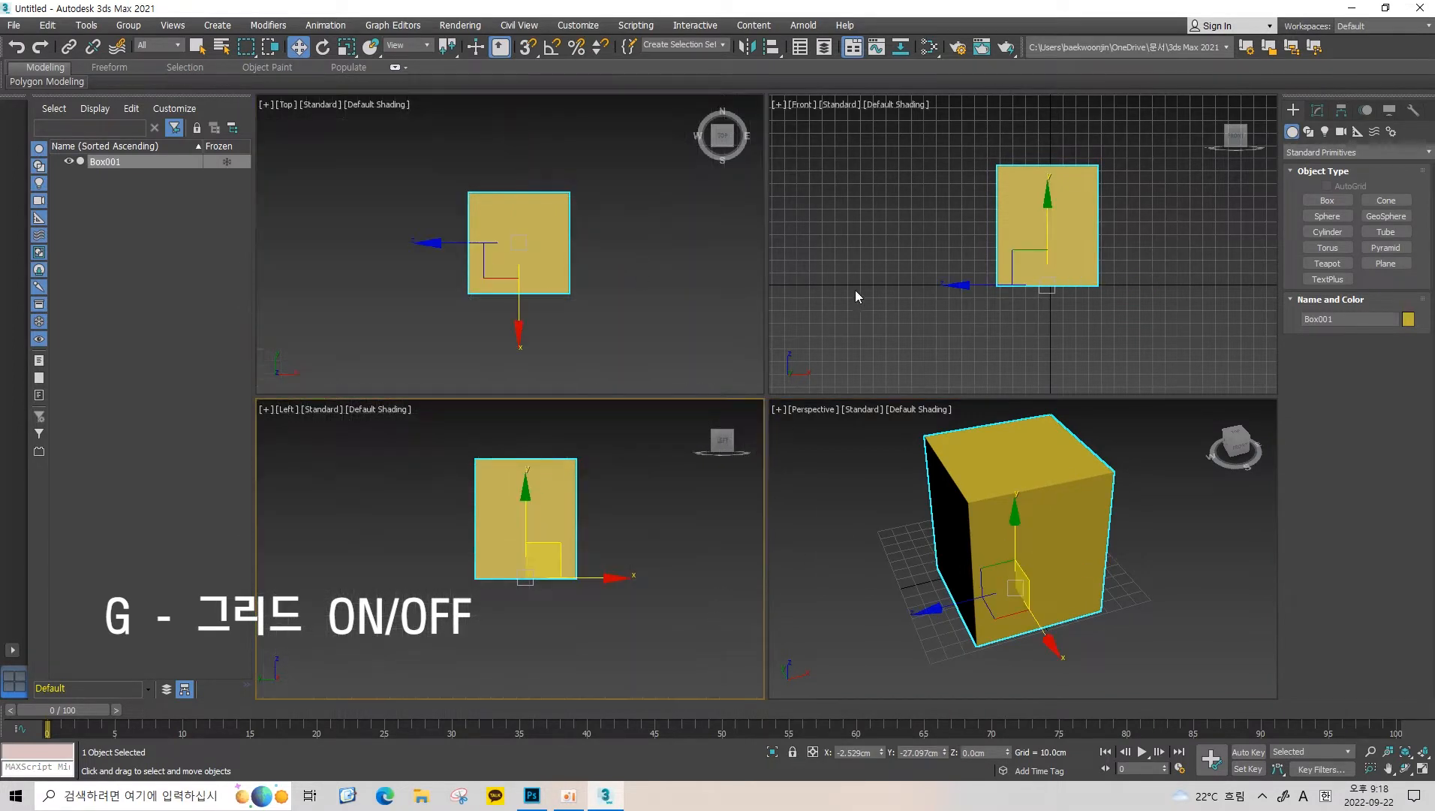
middle_click(856, 289)
key(g)
middle_drag(694, 512, 650, 535)
mouse_move(883, 472)
middle_down()
mouse_move(894, 496)
mouse_move(877, 488)
middle_up()
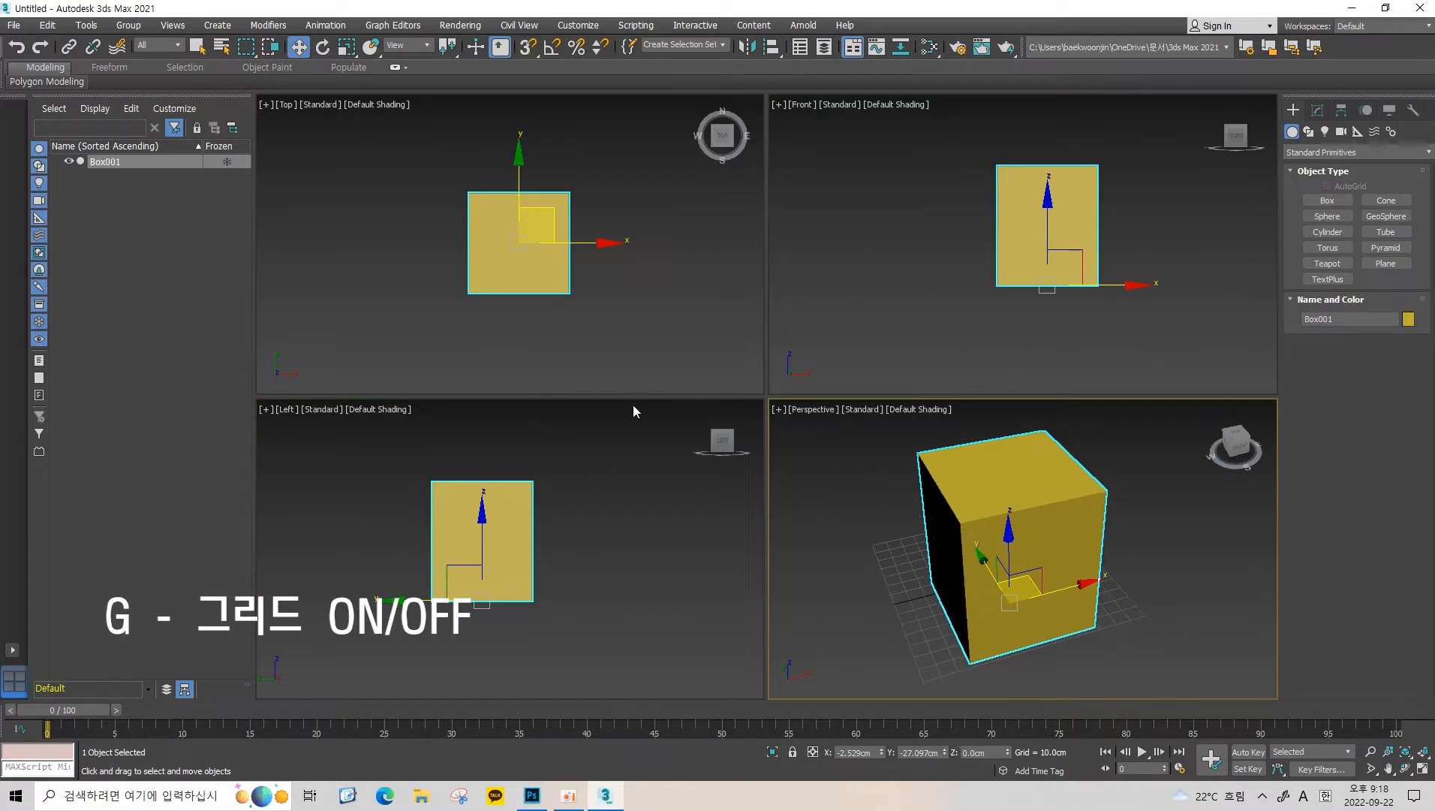
Toggle the grid on and off repeatedly in the Top and Front viewports, finishing with both grids hidden.
middle_click(652, 326)
key(g)
key(g)
key(g)
key(g)
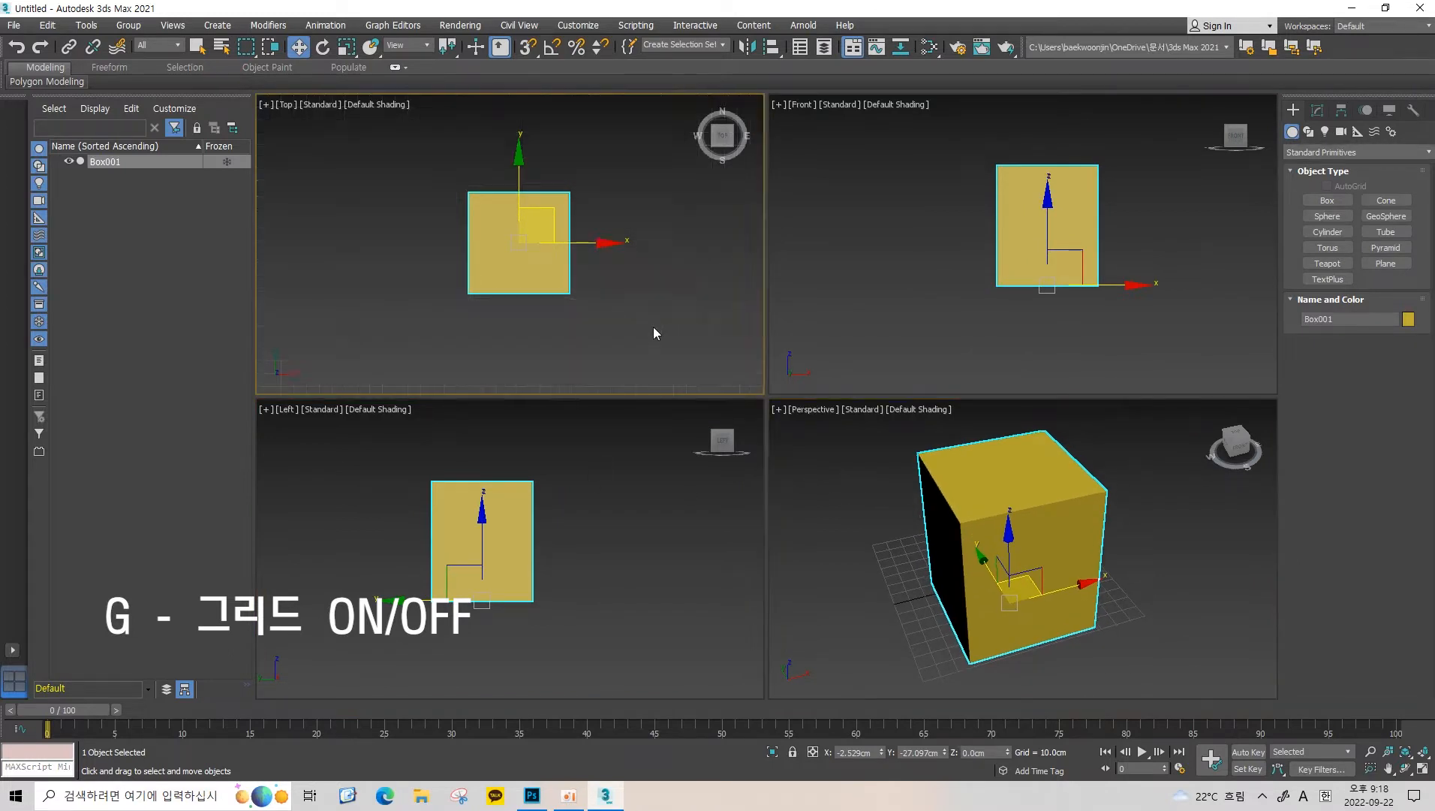
key(g)
key(g)
middle_click(932, 307)
key(g)
key(g)
middle_click(661, 307)
key(g)
key(g)
middle_click(863, 305)
key(g)
key(g)
key(g)
middle_click(641, 302)
key(g)
key(g)
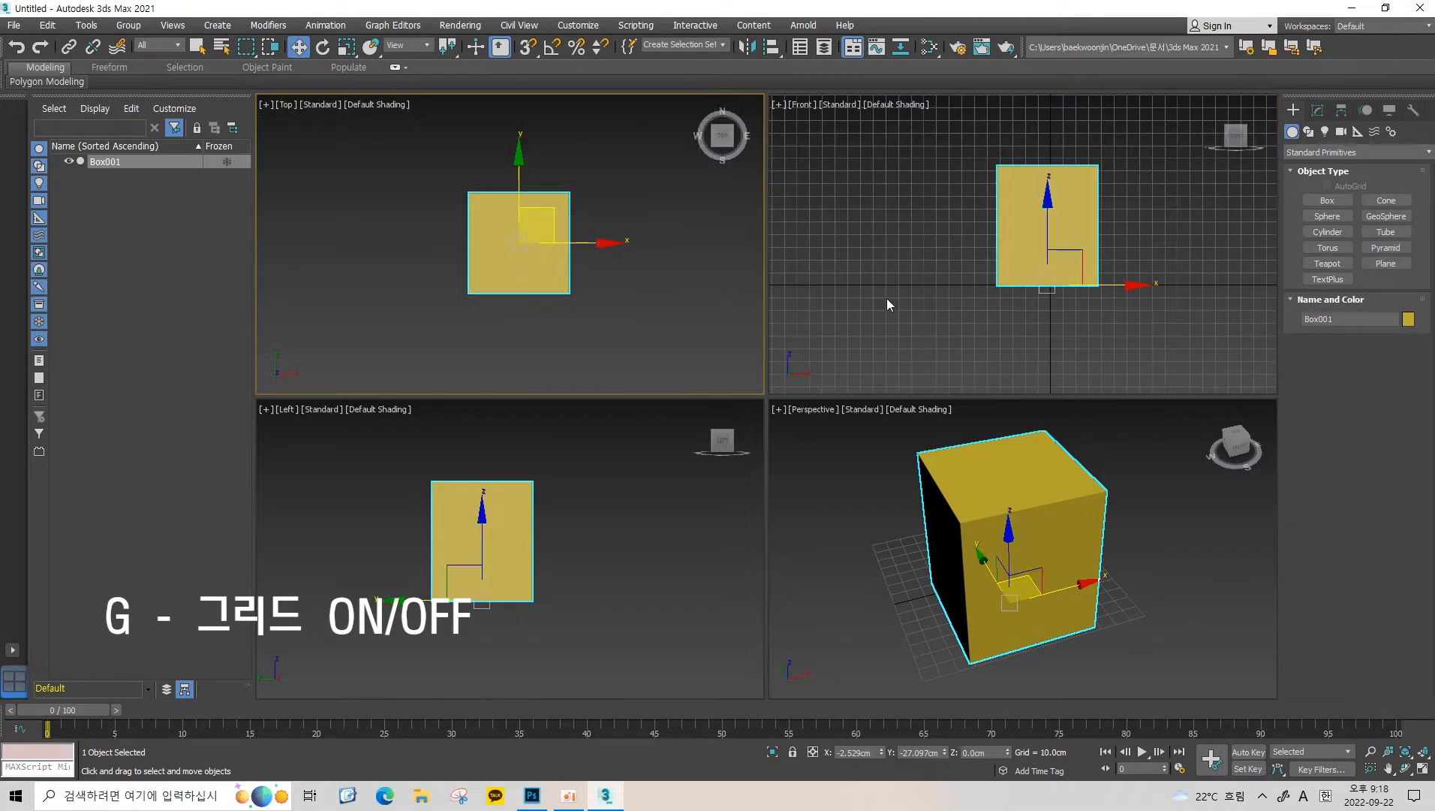
middle_click(888, 300)
key(g)
Show the grid in the Top, Left and Front viewports.
middle_click(670, 303)
key(g)
middle_drag(690, 310, 666, 280)
key(g)
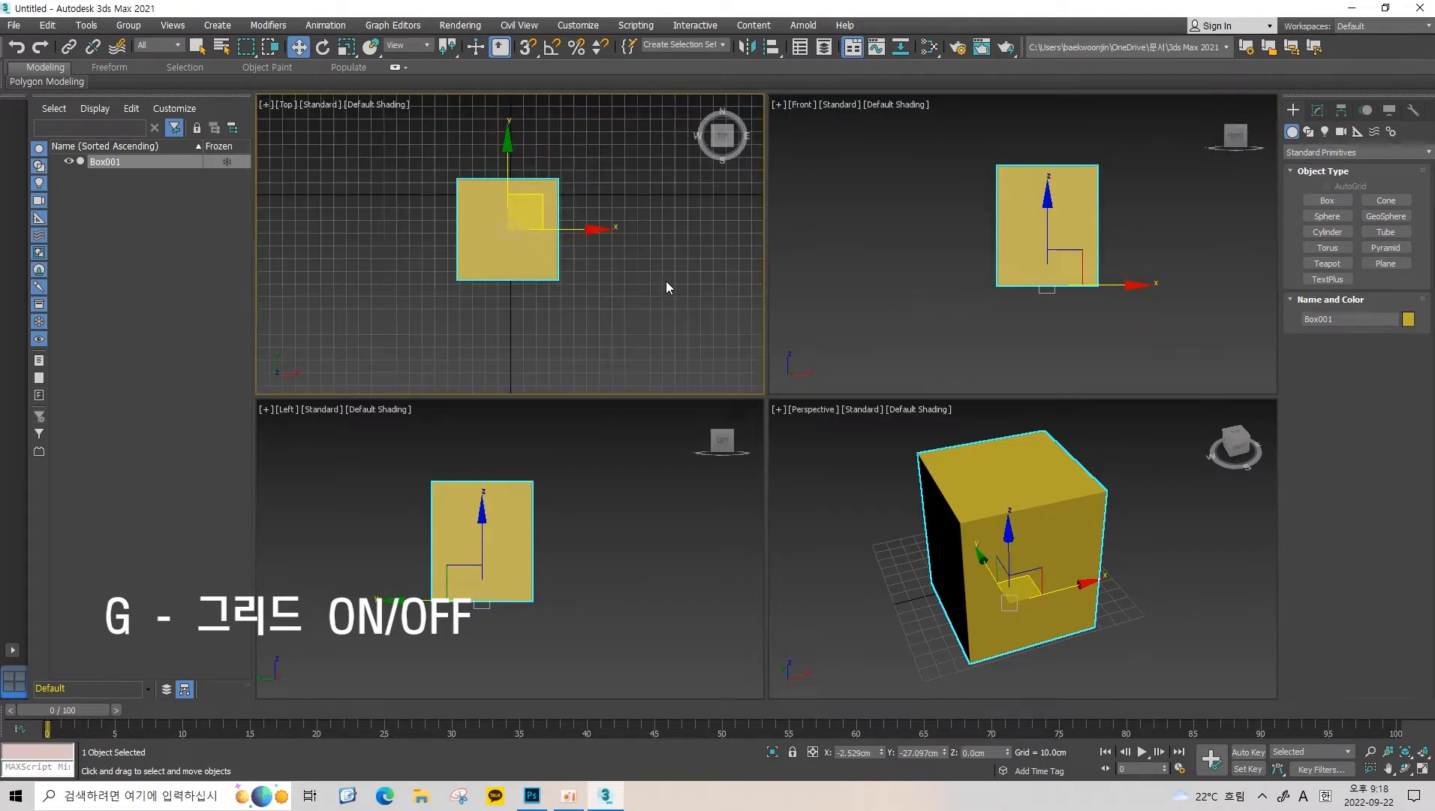
mouse_move(691, 540)
middle_down()
mouse_move(660, 454)
mouse_move(690, 532)
middle_up()
key(g)
middle_click(922, 291)
key(g)
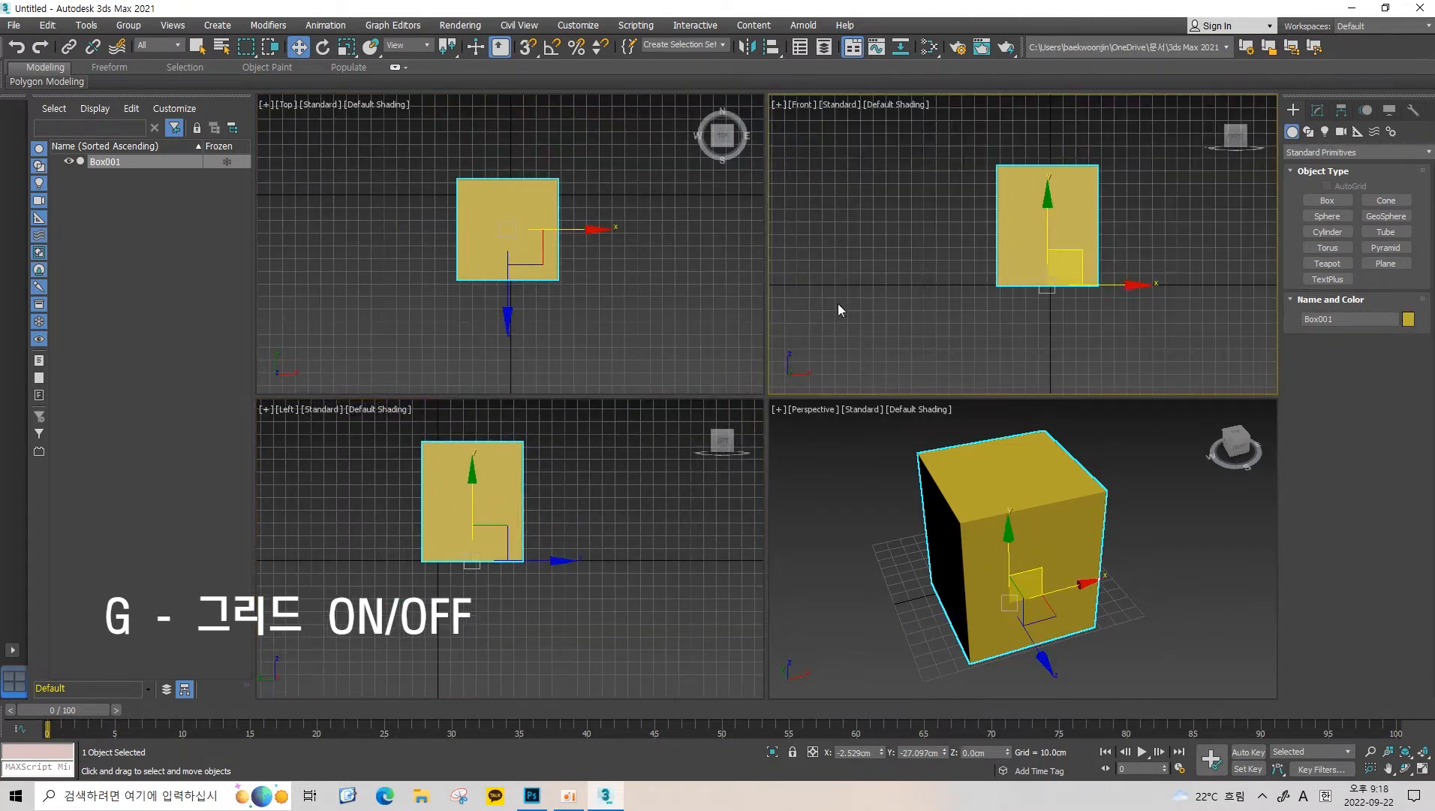
Hide the grid again in the Front, Top and Left viewports.
key(g)
middle_drag(711, 271, 675, 269)
middle_click(815, 322)
key(g)
middle_click(650, 533)
key(g)
key(g)
Examine the box from several sides in the Perspective viewport using the ViewCube, ending on the back view.
middle_drag(1041, 512, 1073, 499)
scroll(1051, 511, down, 2)
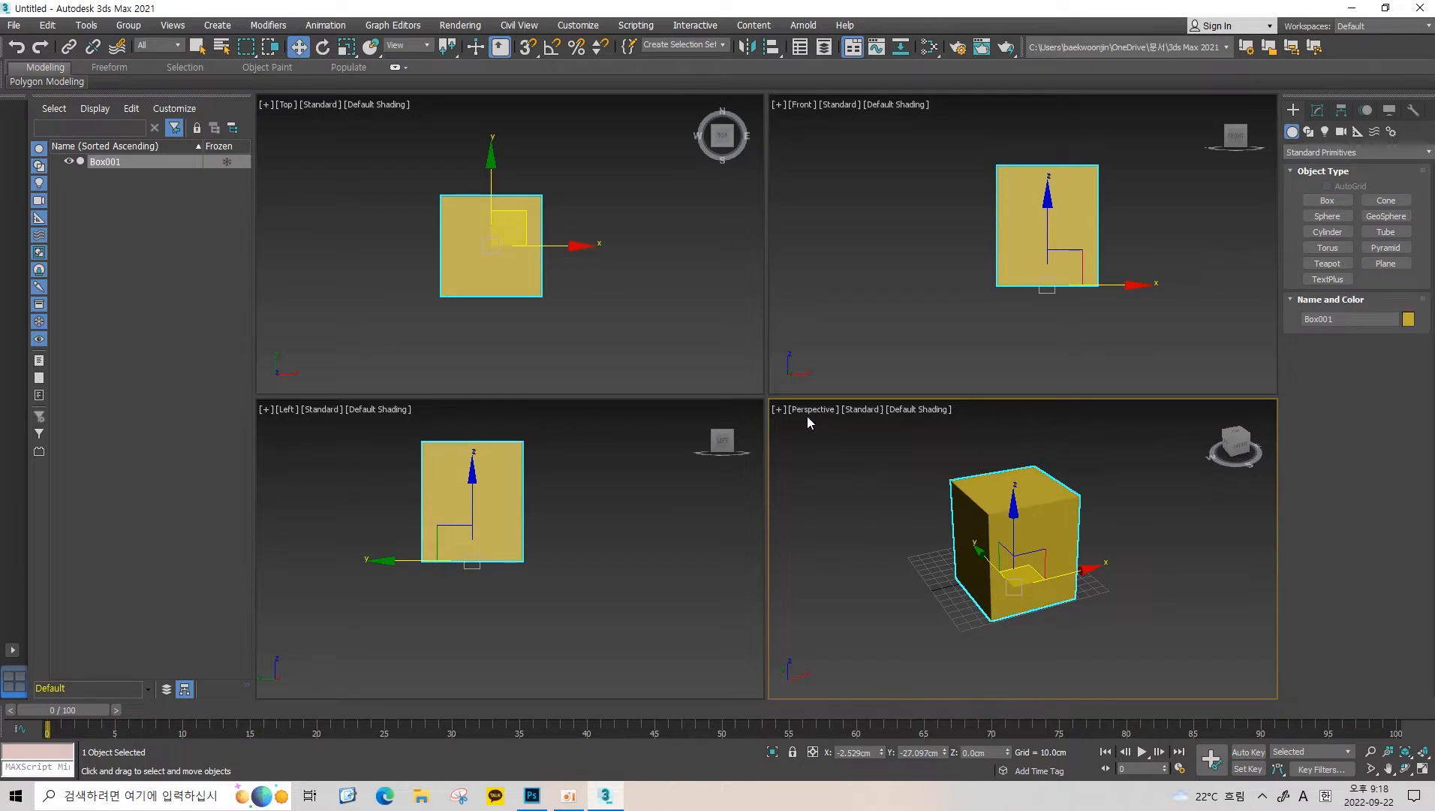
scroll(1022, 486, up, 3)
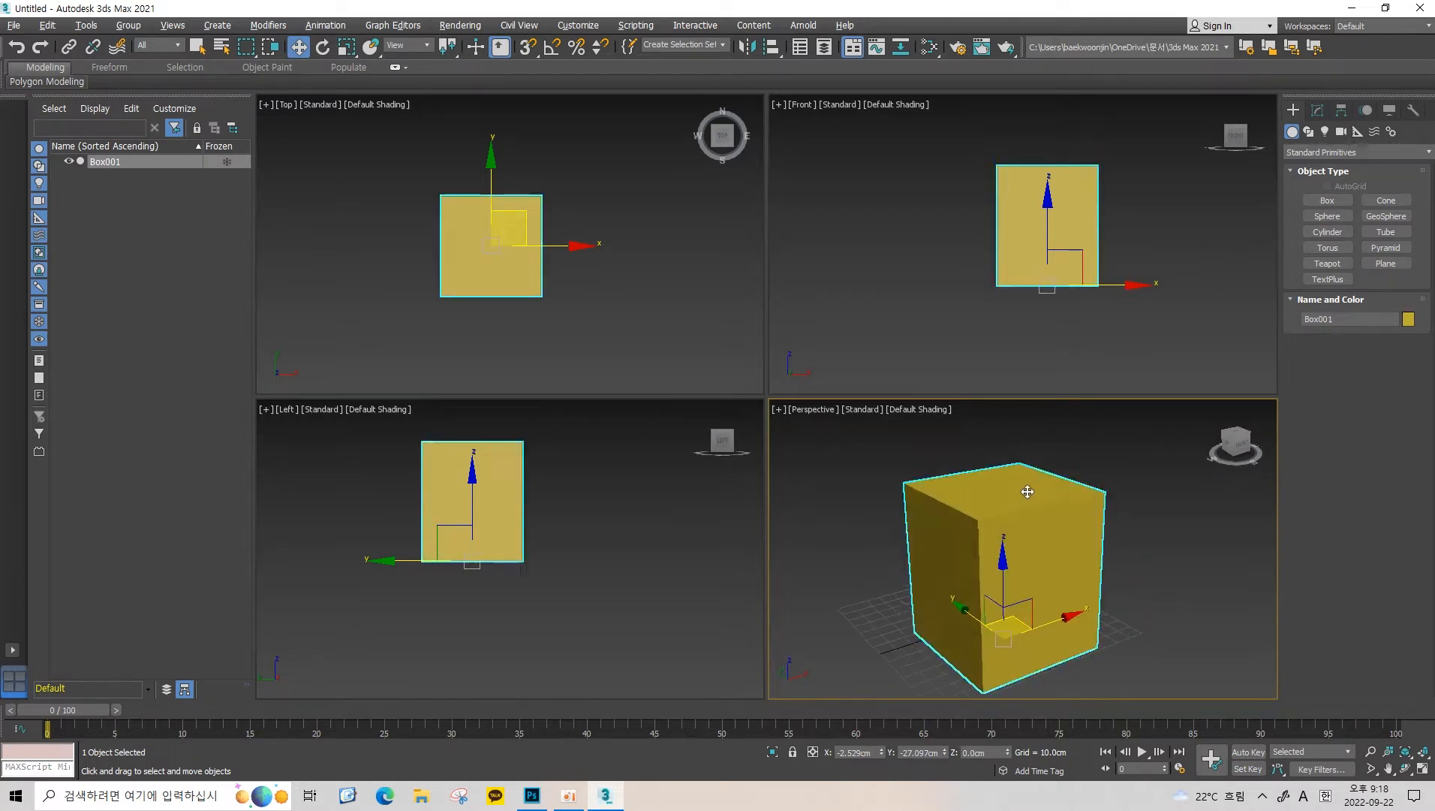
alt+middle_drag(1114, 550, 1145, 514)
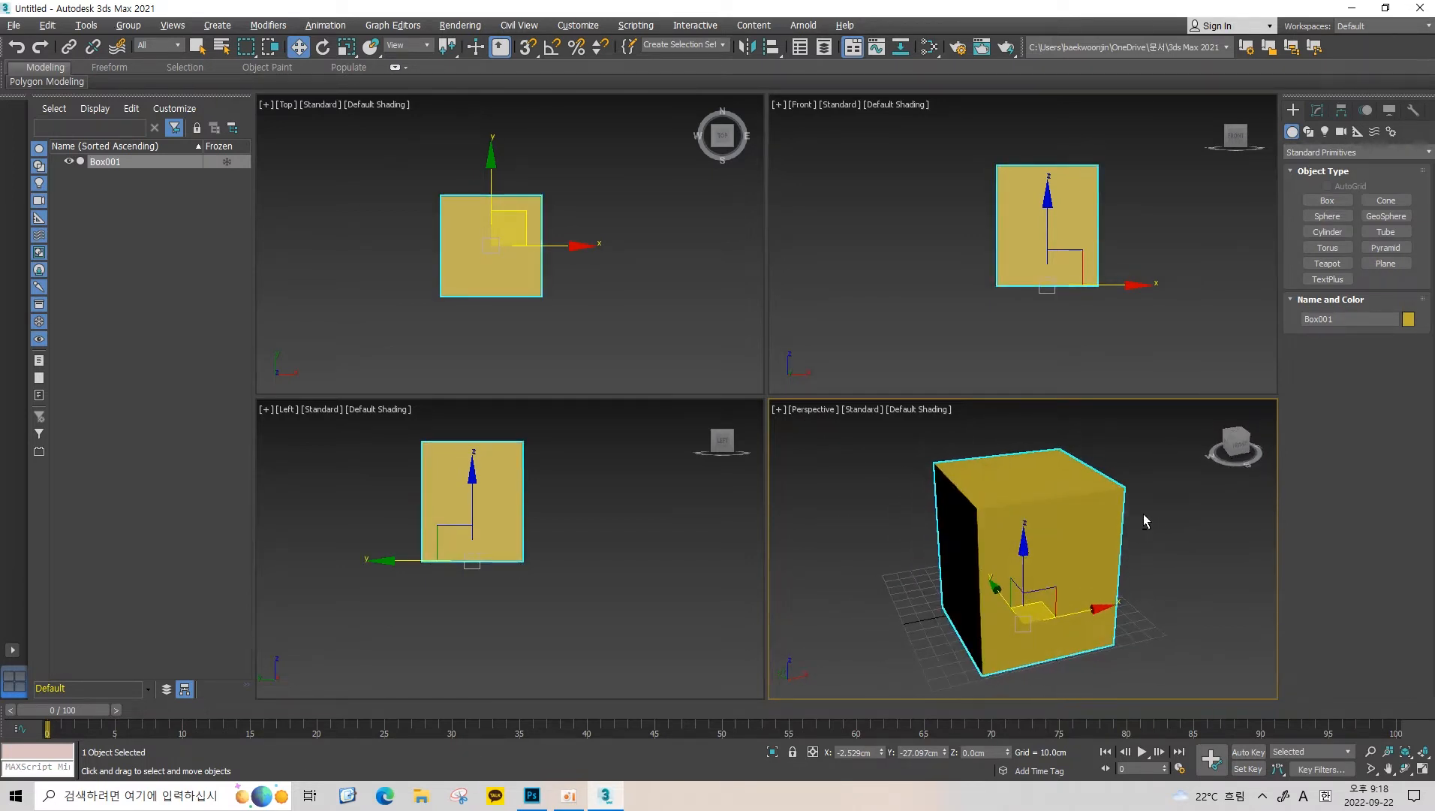
click(1238, 444)
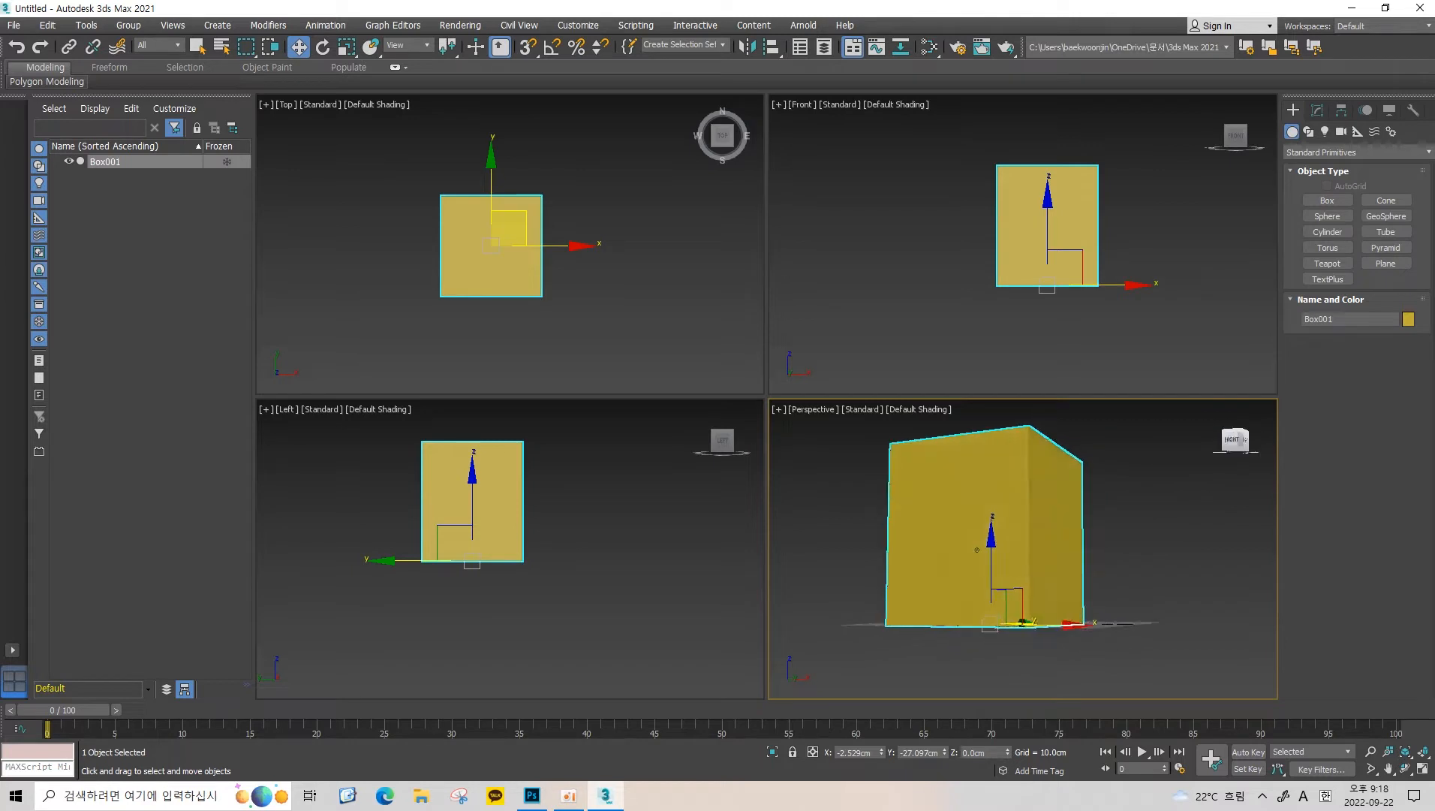
click(1247, 442)
click(1245, 442)
click(1245, 443)
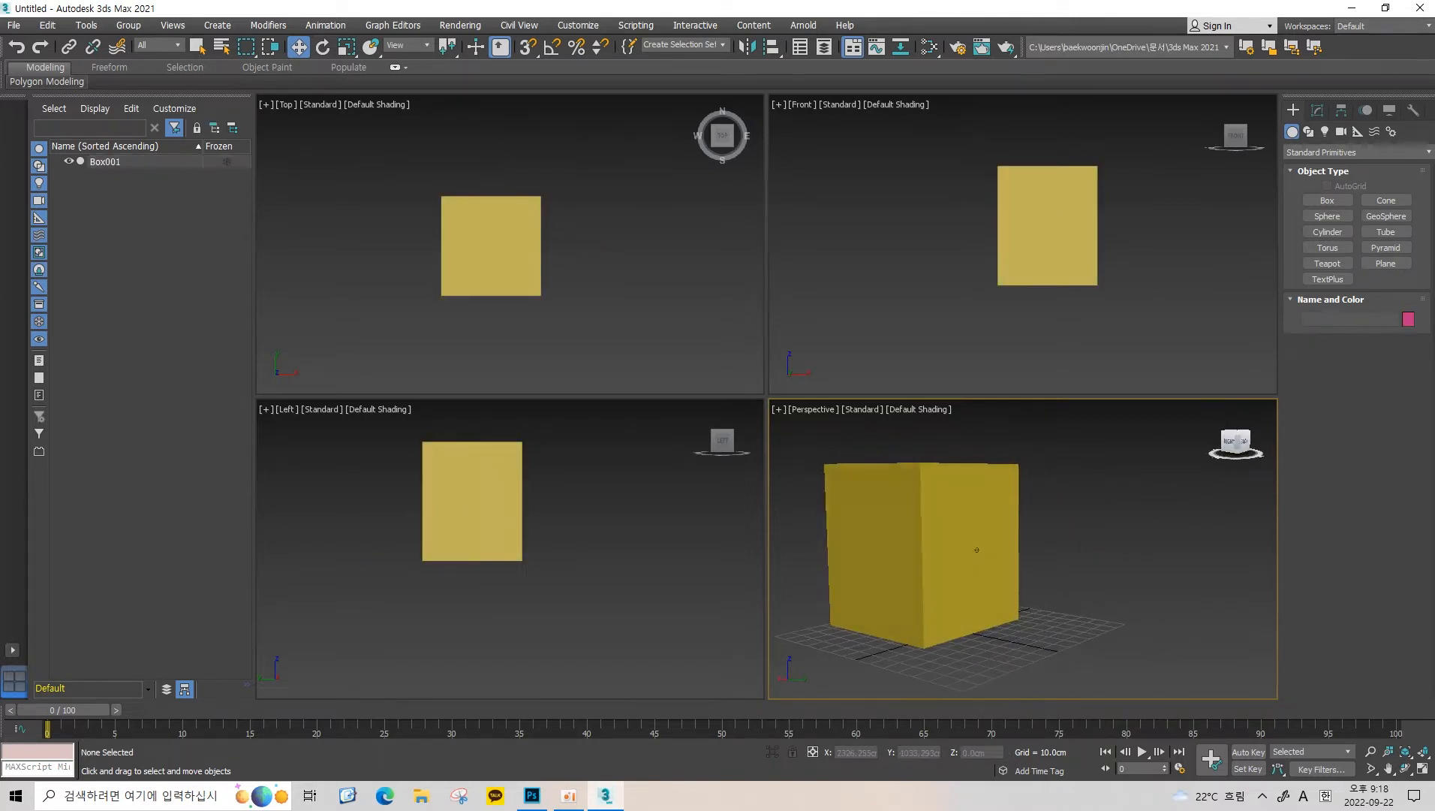
click(1244, 445)
click(1233, 442)
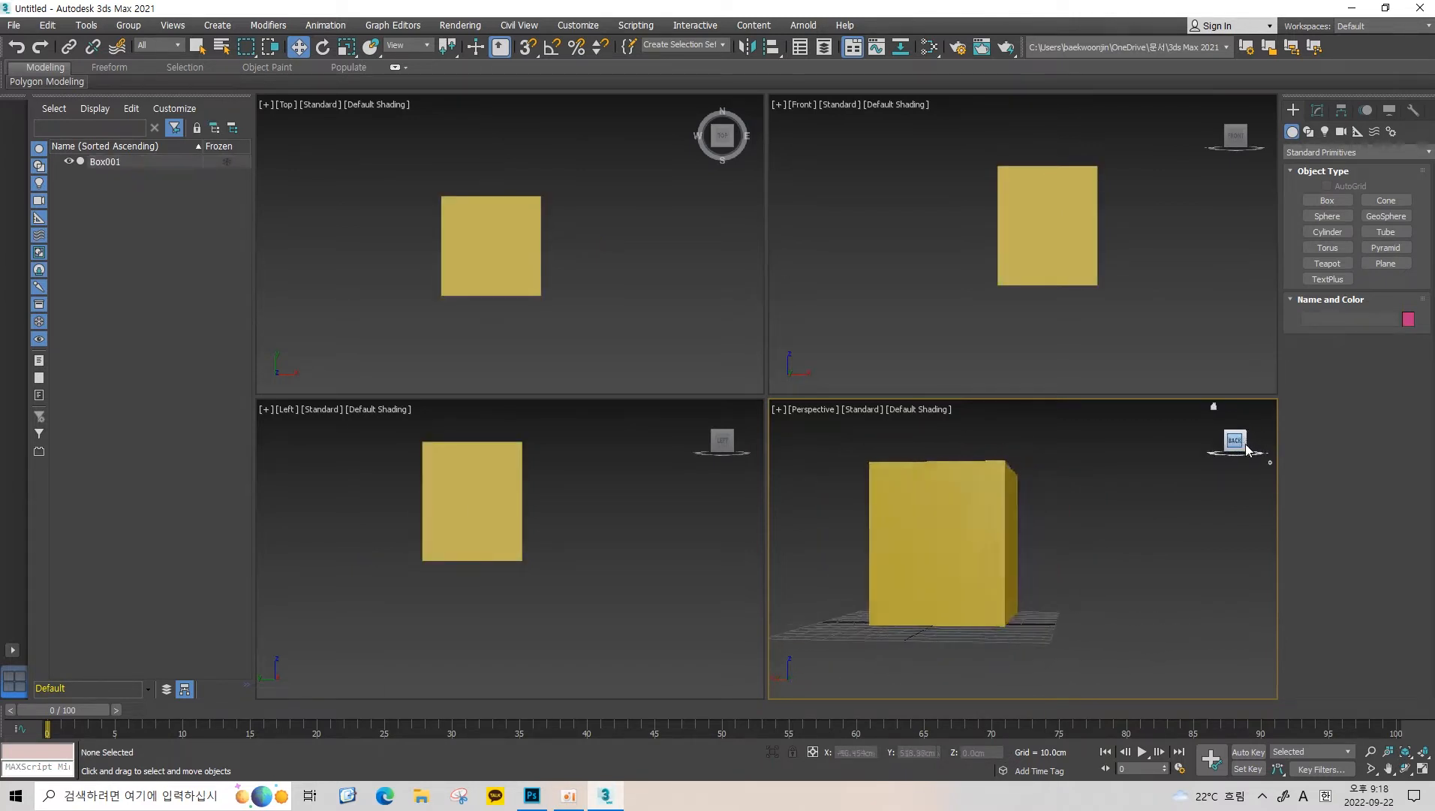
Examine the box from its sides and from above in the Perspective viewport with the ViewCube, ending on an angled view.
click(1247, 443)
click(1248, 439)
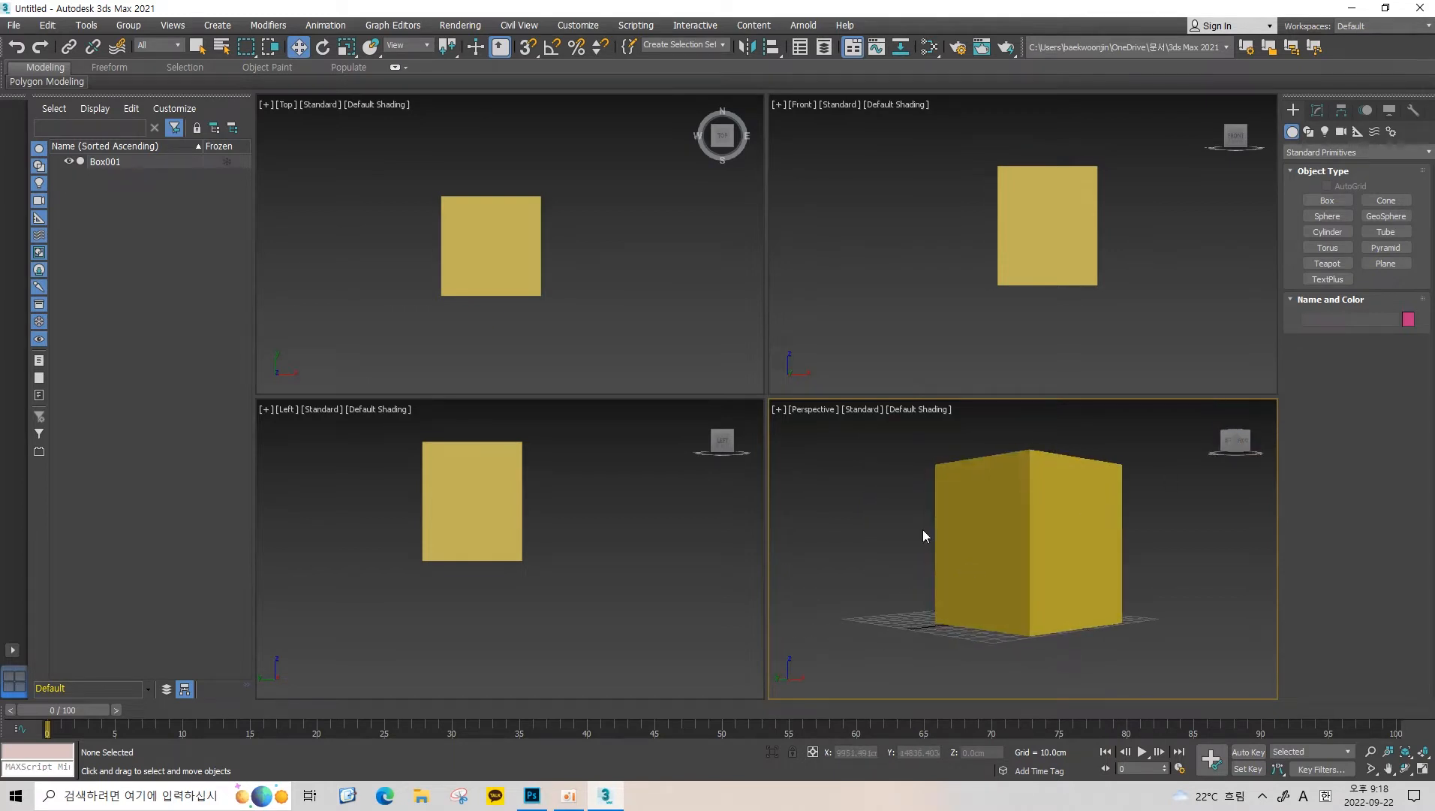
alt+middle_drag(1050, 491, 1097, 514)
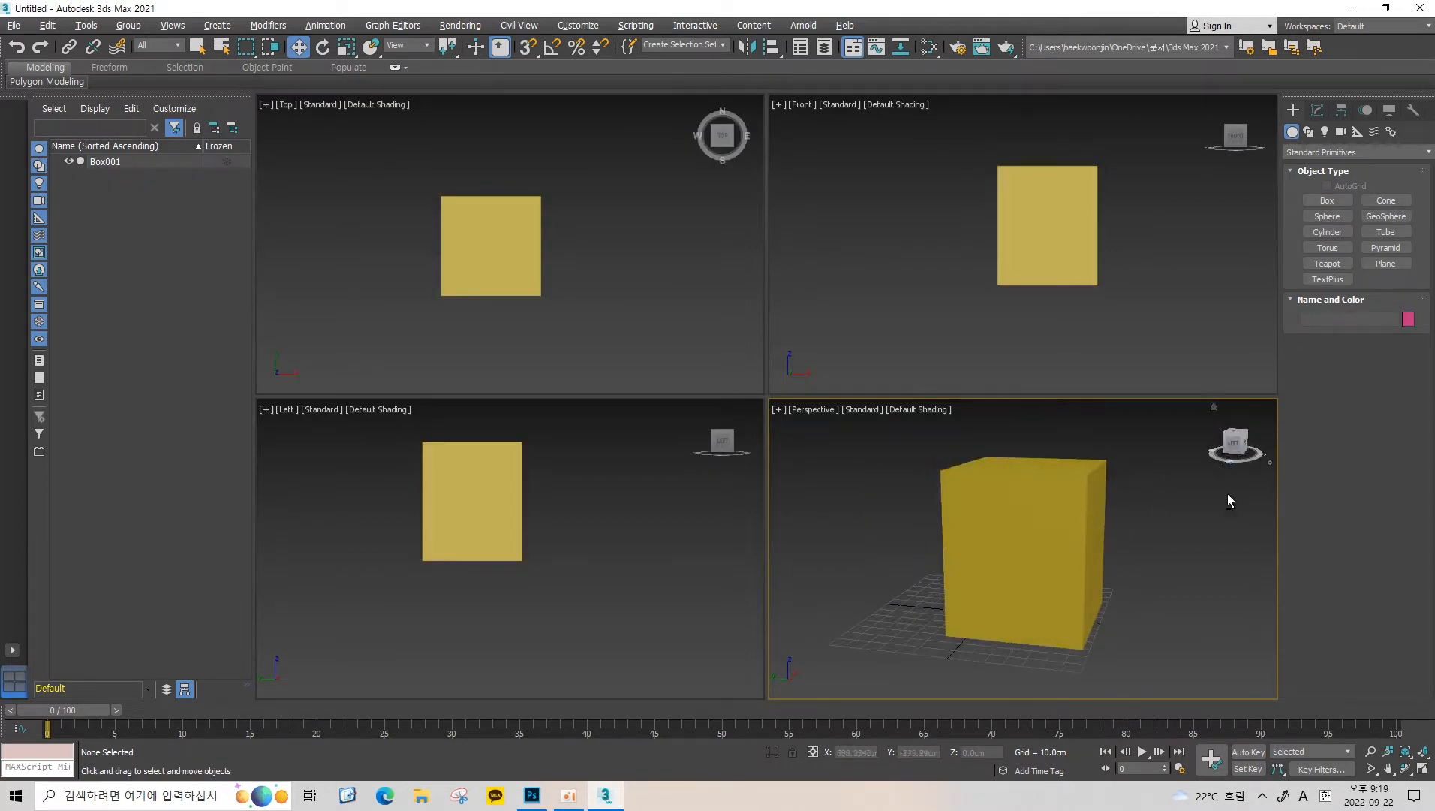
alt+middle_drag(1228, 493, 1241, 443)
click(1235, 454)
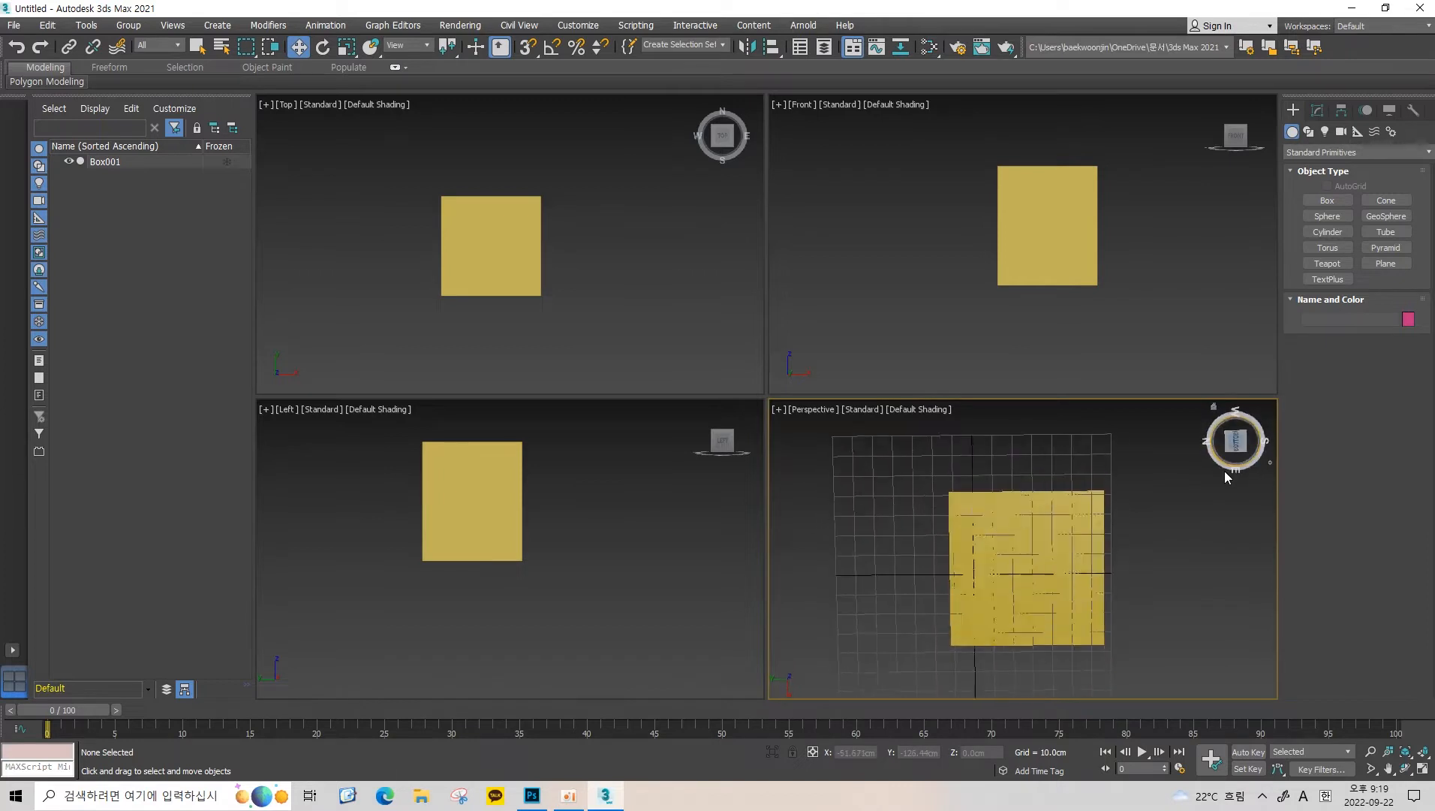
drag(1206, 448, 1220, 623)
middle_drag(1143, 530, 1105, 559)
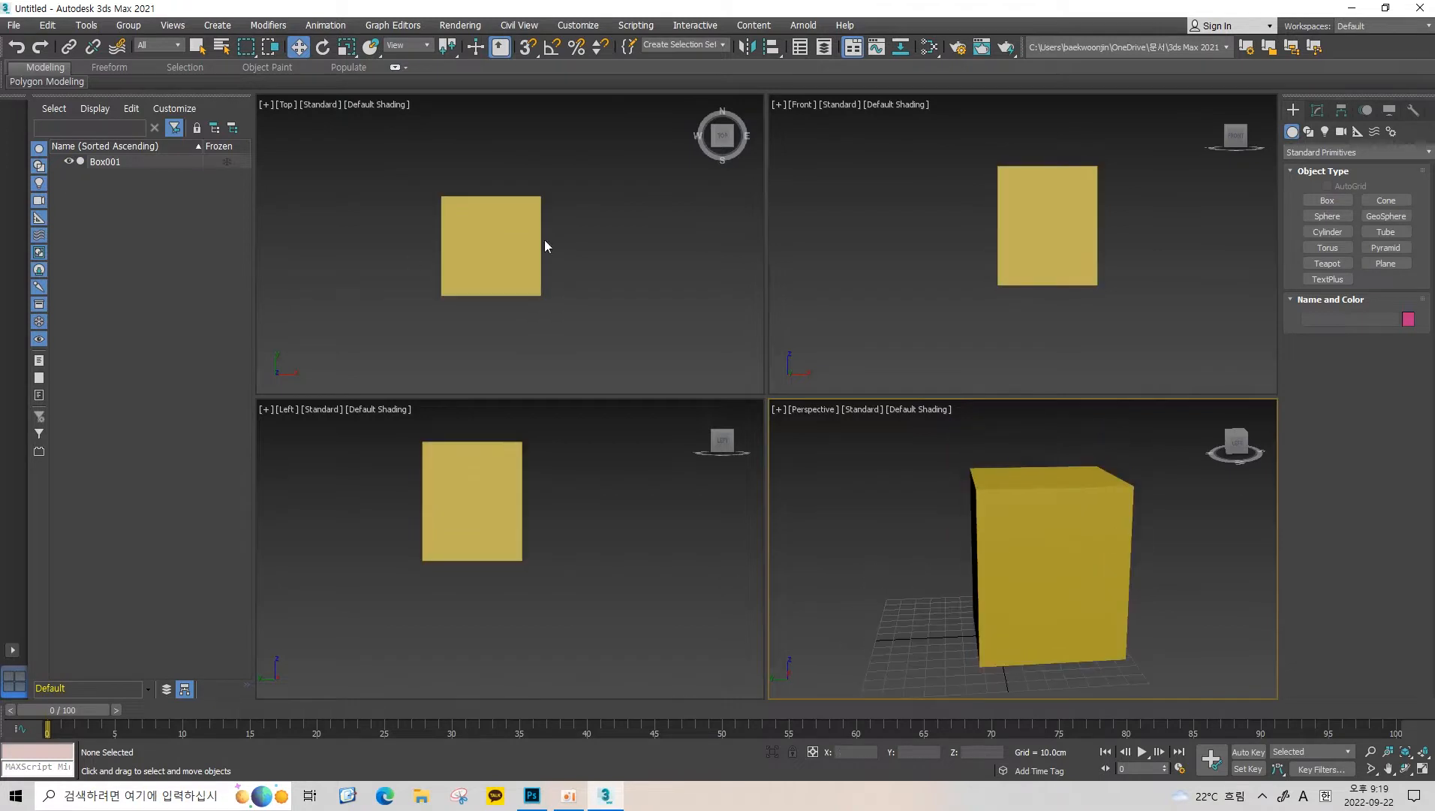
Select the box and inspect it from several angles in the Perspective viewport and by panning the Top viewport.
click(995, 526)
alt+middle_drag(1016, 487, 1059, 470)
middle_drag(987, 524, 967, 526)
mouse_move(912, 479)
alt+middle_down()
mouse_move(1049, 489)
mouse_move(1051, 525)
mouse_move(1050, 485)
mouse_move(799, 471)
mouse_move(875, 384)
mouse_move(1006, 422)
mouse_move(924, 480)
alt+middle_up()
mouse_move(520, 265)
middle_down()
mouse_move(602, 319)
mouse_move(514, 271)
middle_up()
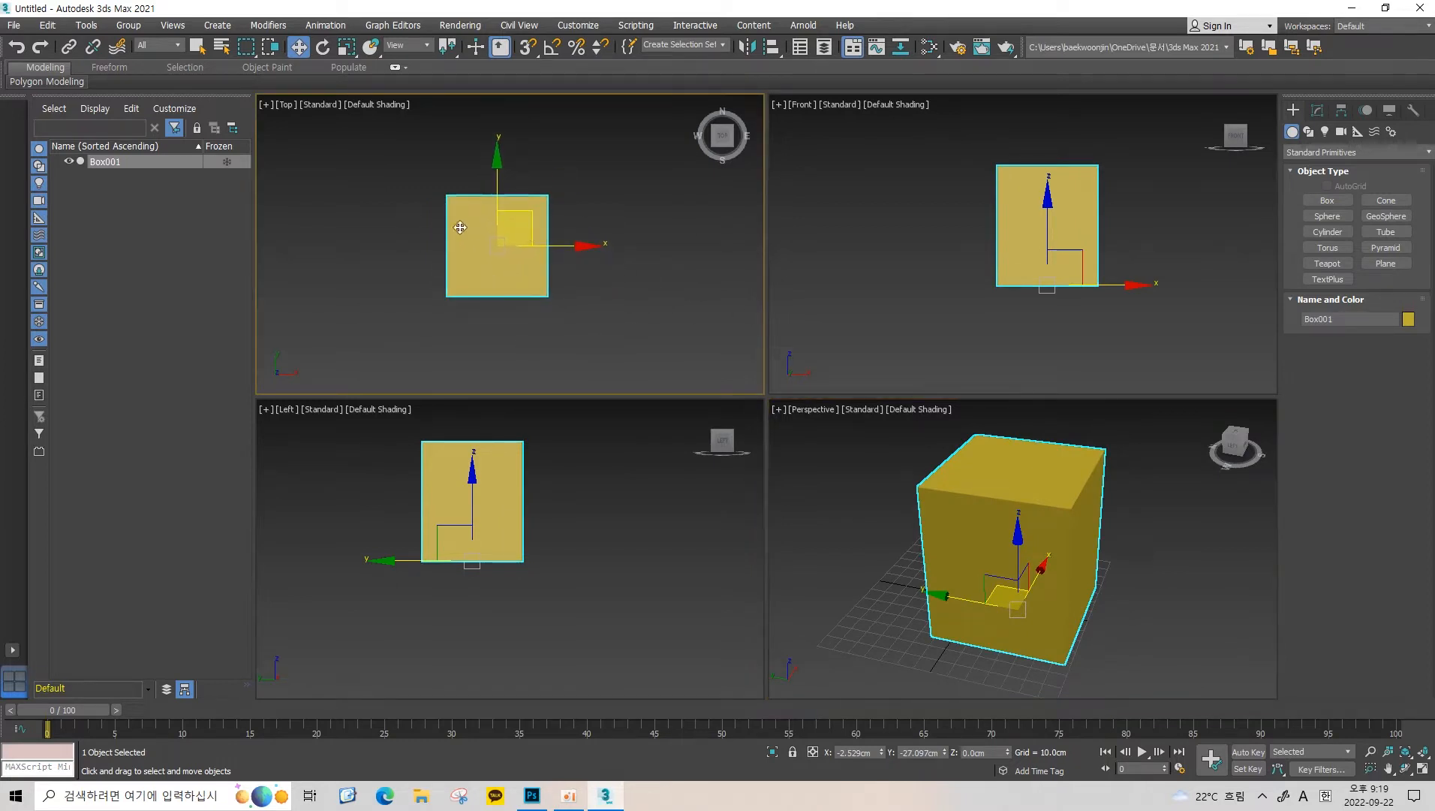
middle_drag(510, 332, 528, 339)
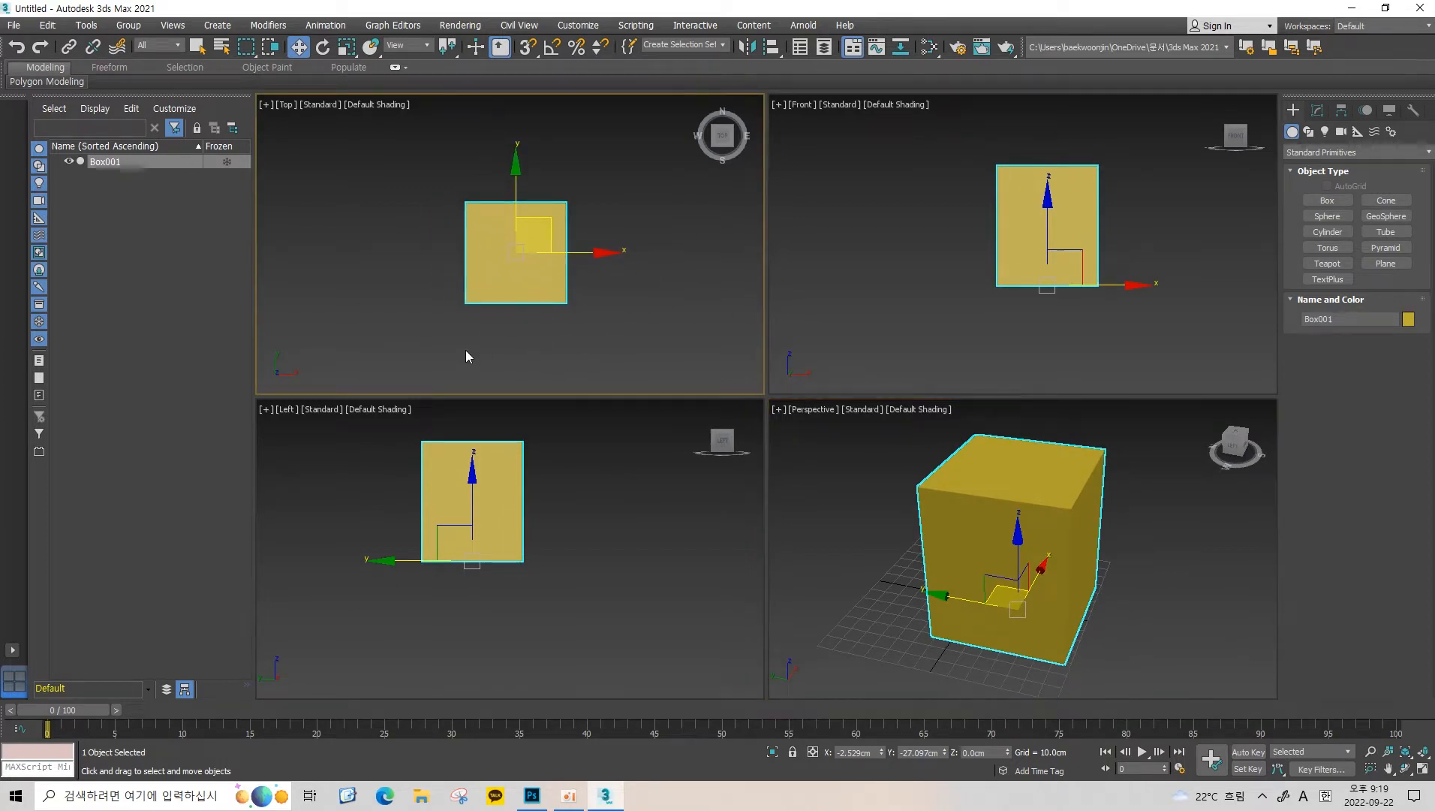
alt+middle_drag(1060, 523, 1086, 582)
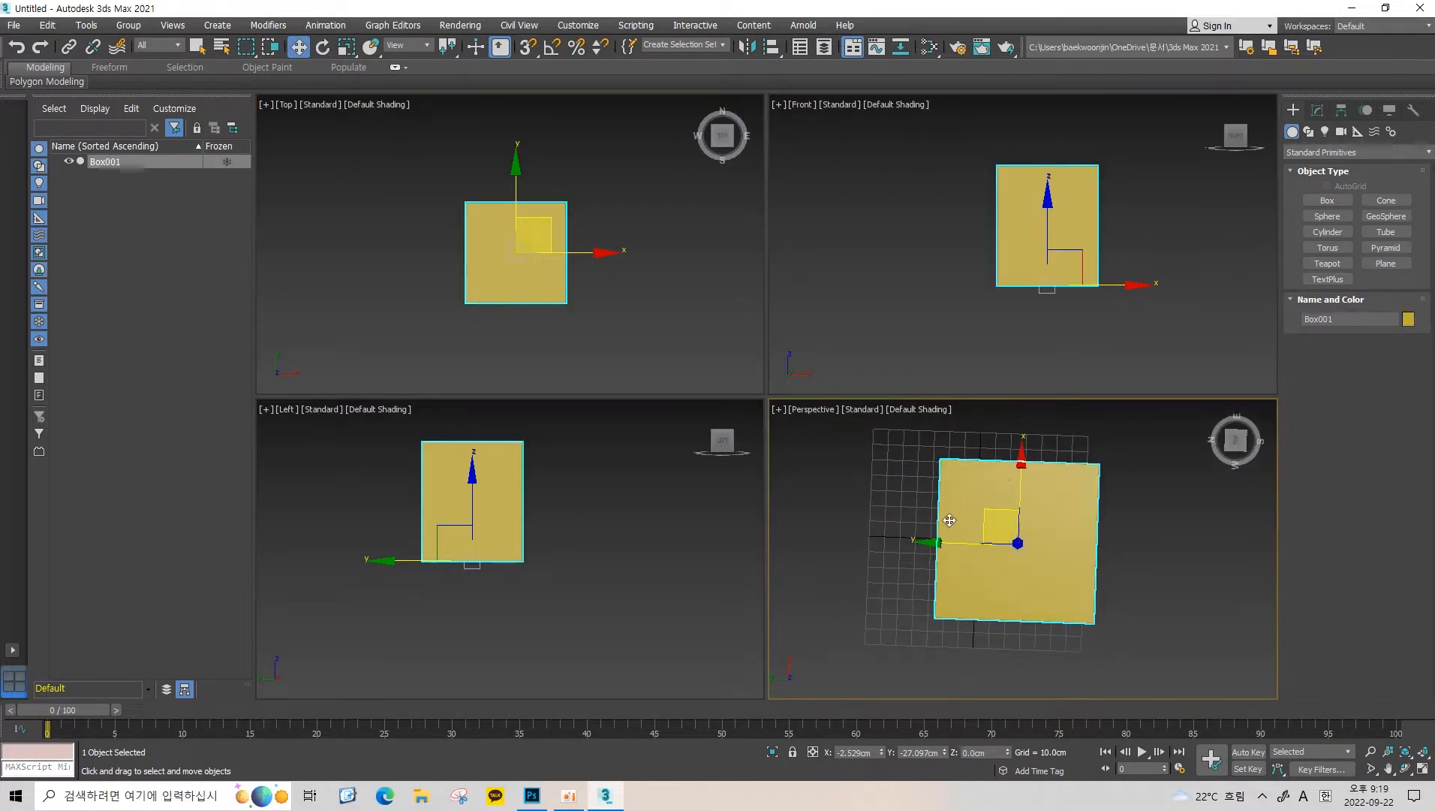
alt+middle_drag(1019, 487, 962, 467)
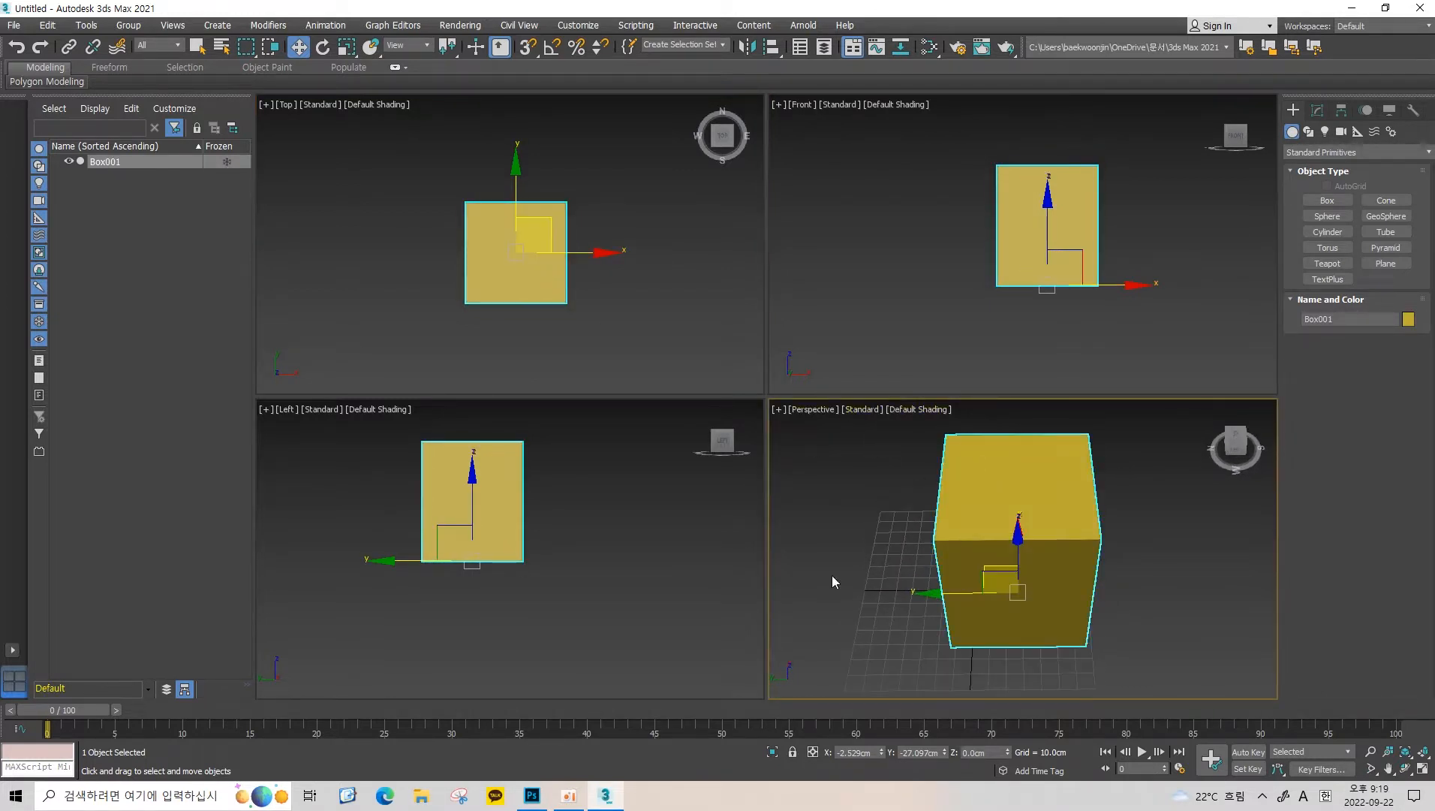
alt+middle_drag(1044, 488, 985, 504)
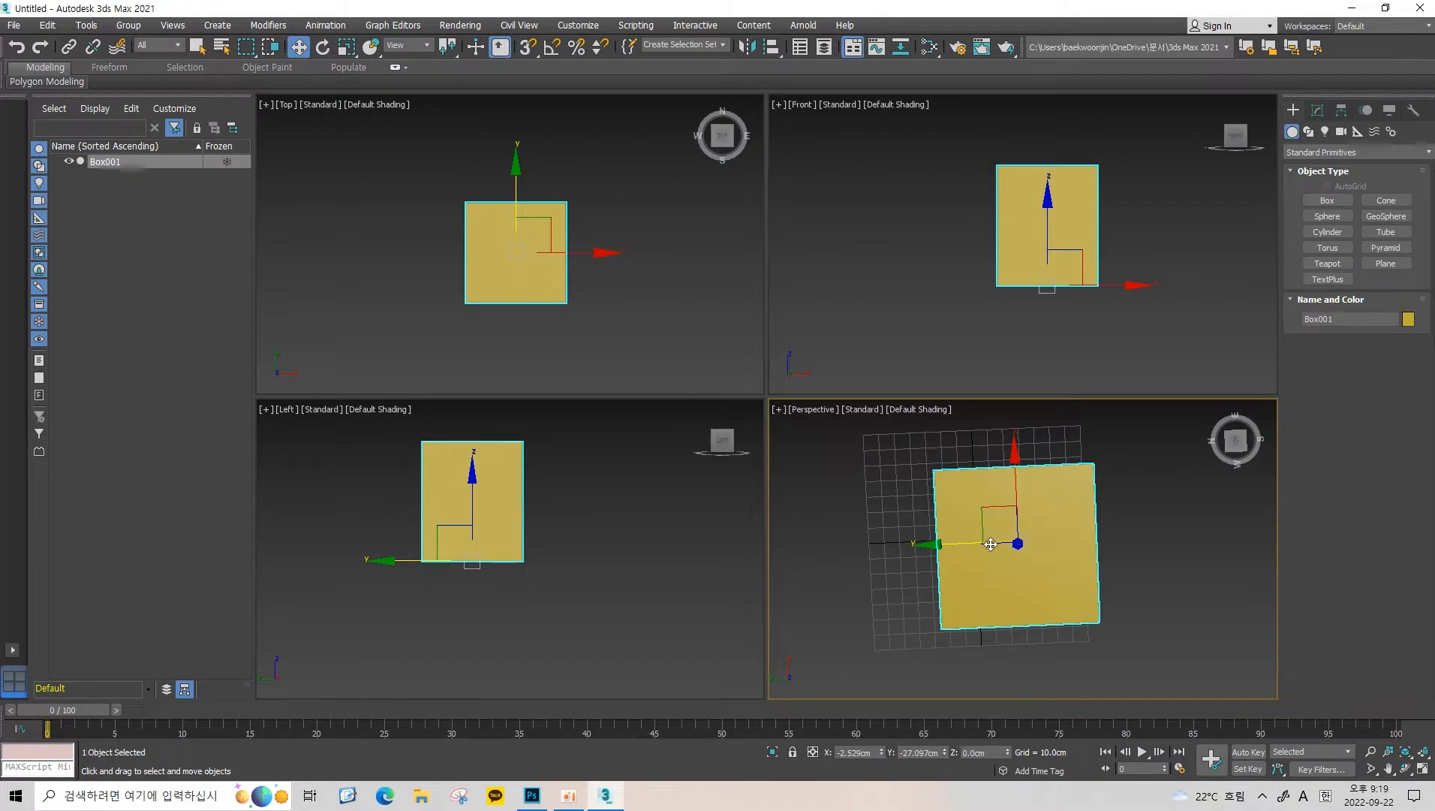
Examine the box closely in the Top and Front viewports and from its front and side in the Perspective viewport.
scroll(488, 251, up, 4)
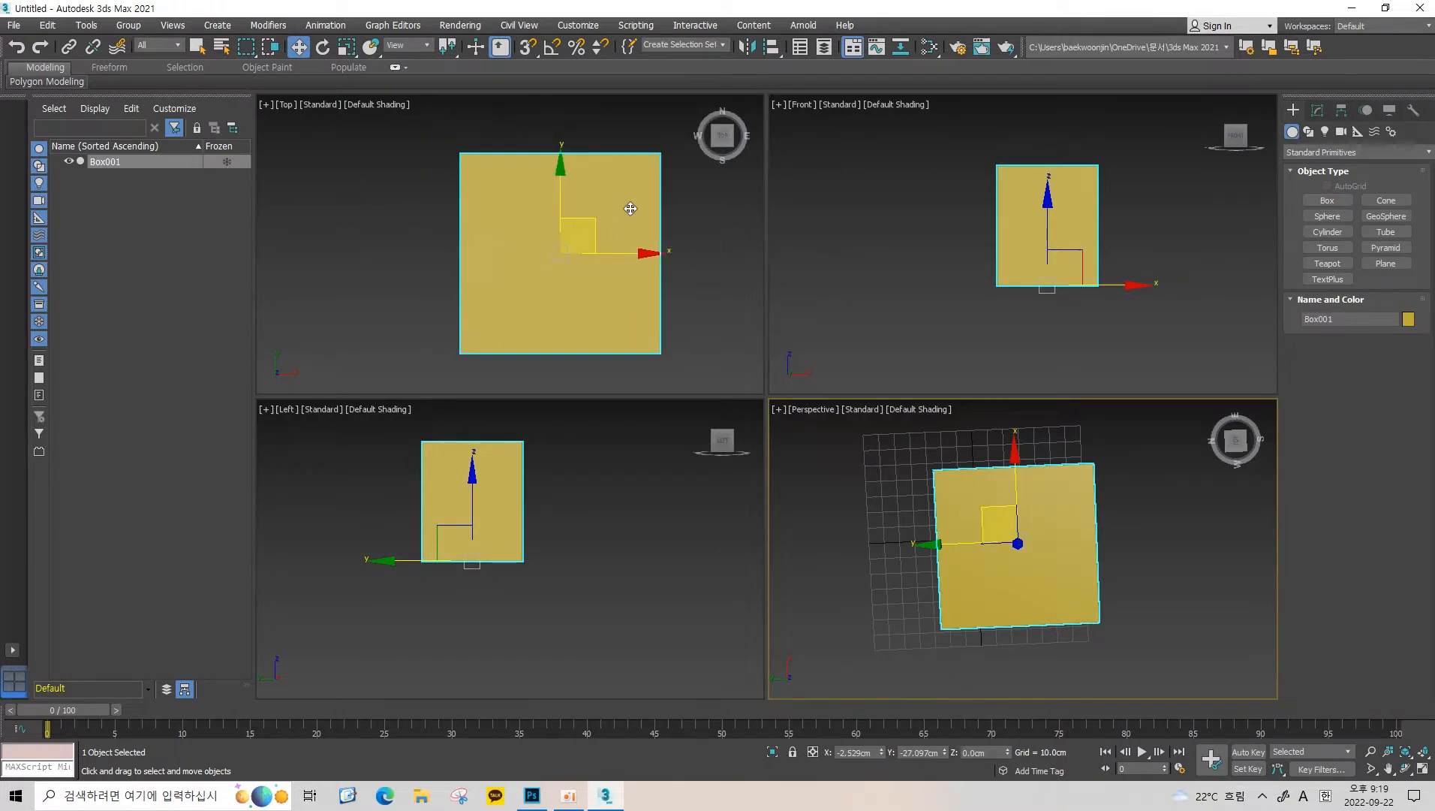
middle_drag(630, 208, 597, 220)
scroll(488, 233, down, 2)
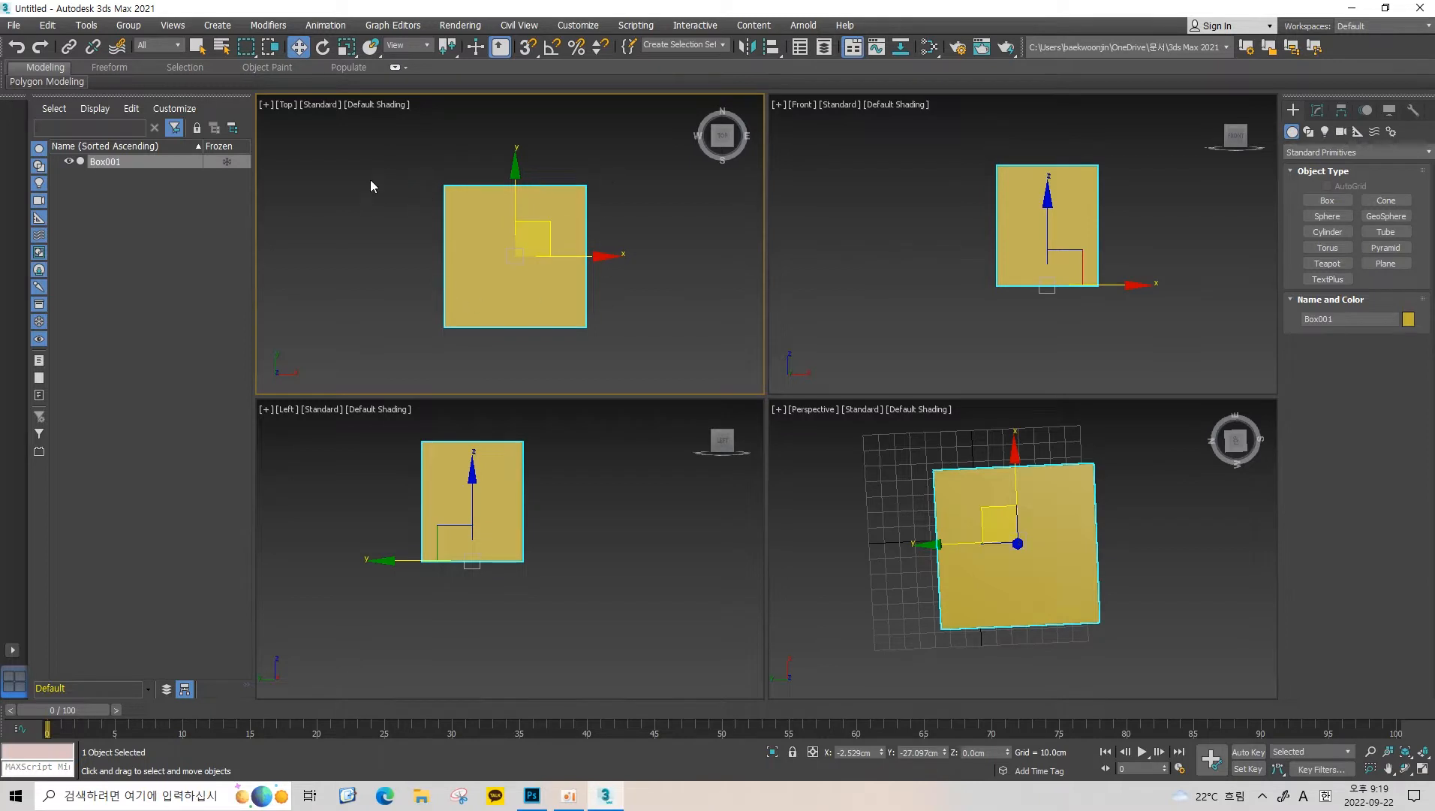
middle_drag(611, 246, 545, 211)
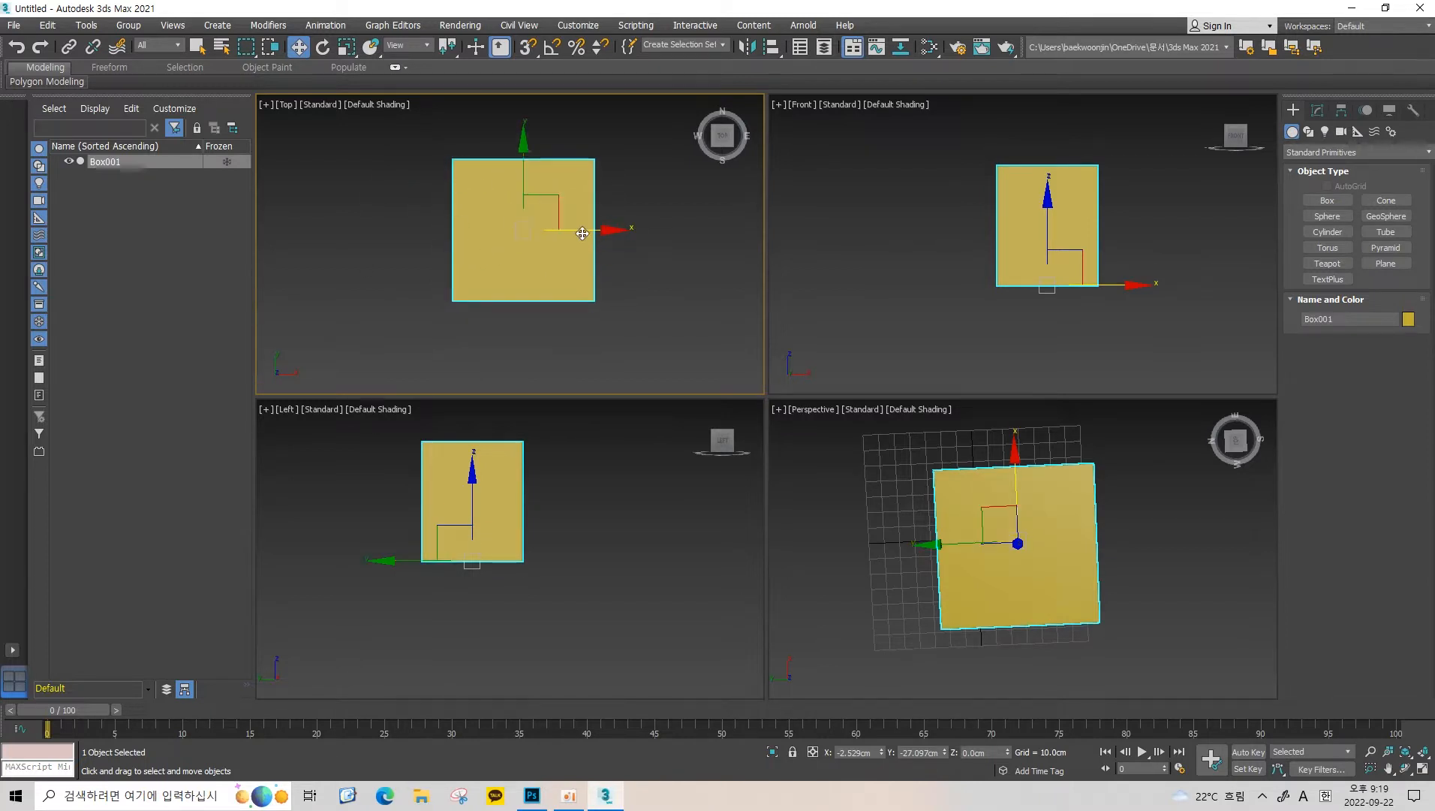
middle_drag(499, 160, 509, 216)
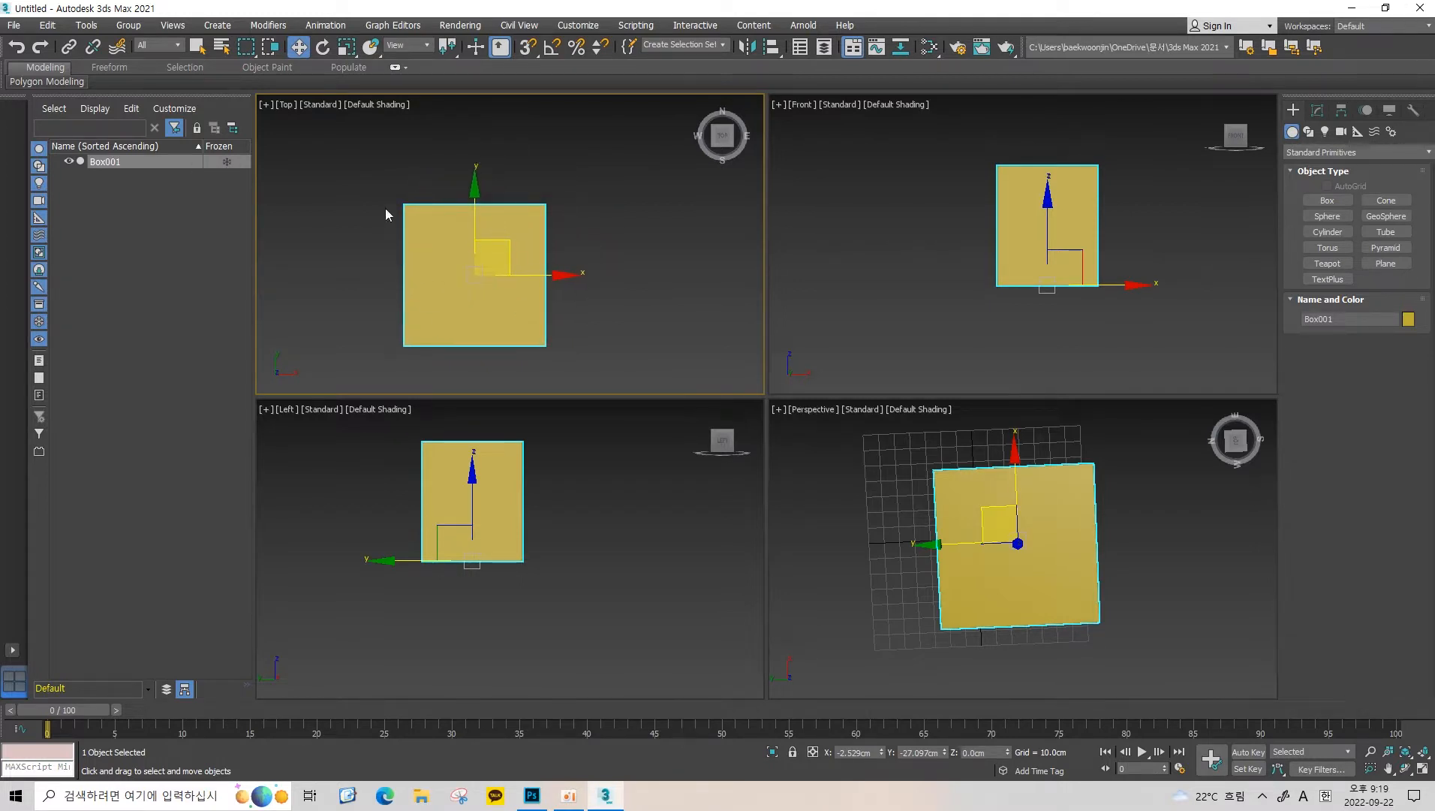
scroll(1078, 225, up, 5)
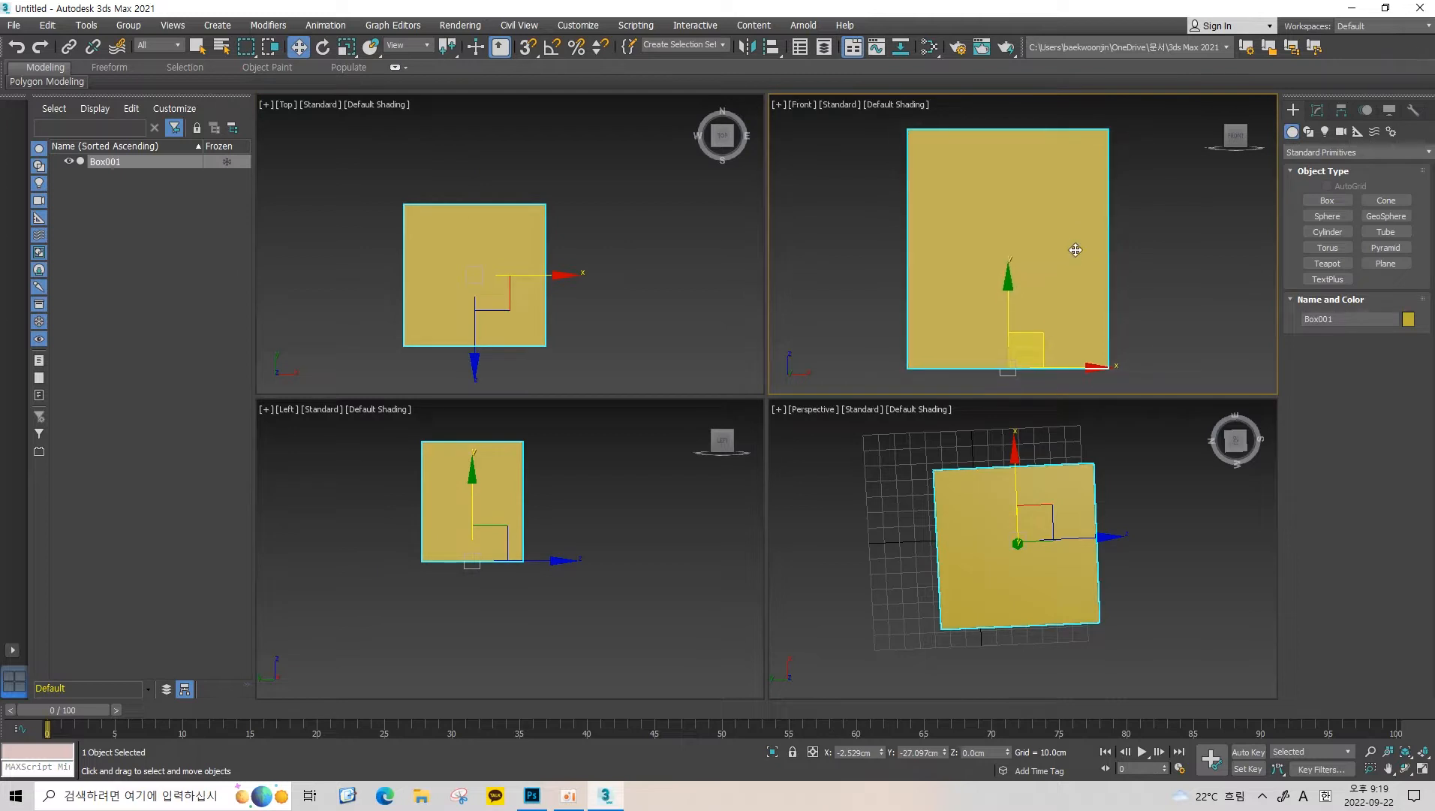
click(1064, 535)
alt+middle_drag(1064, 535, 994, 481)
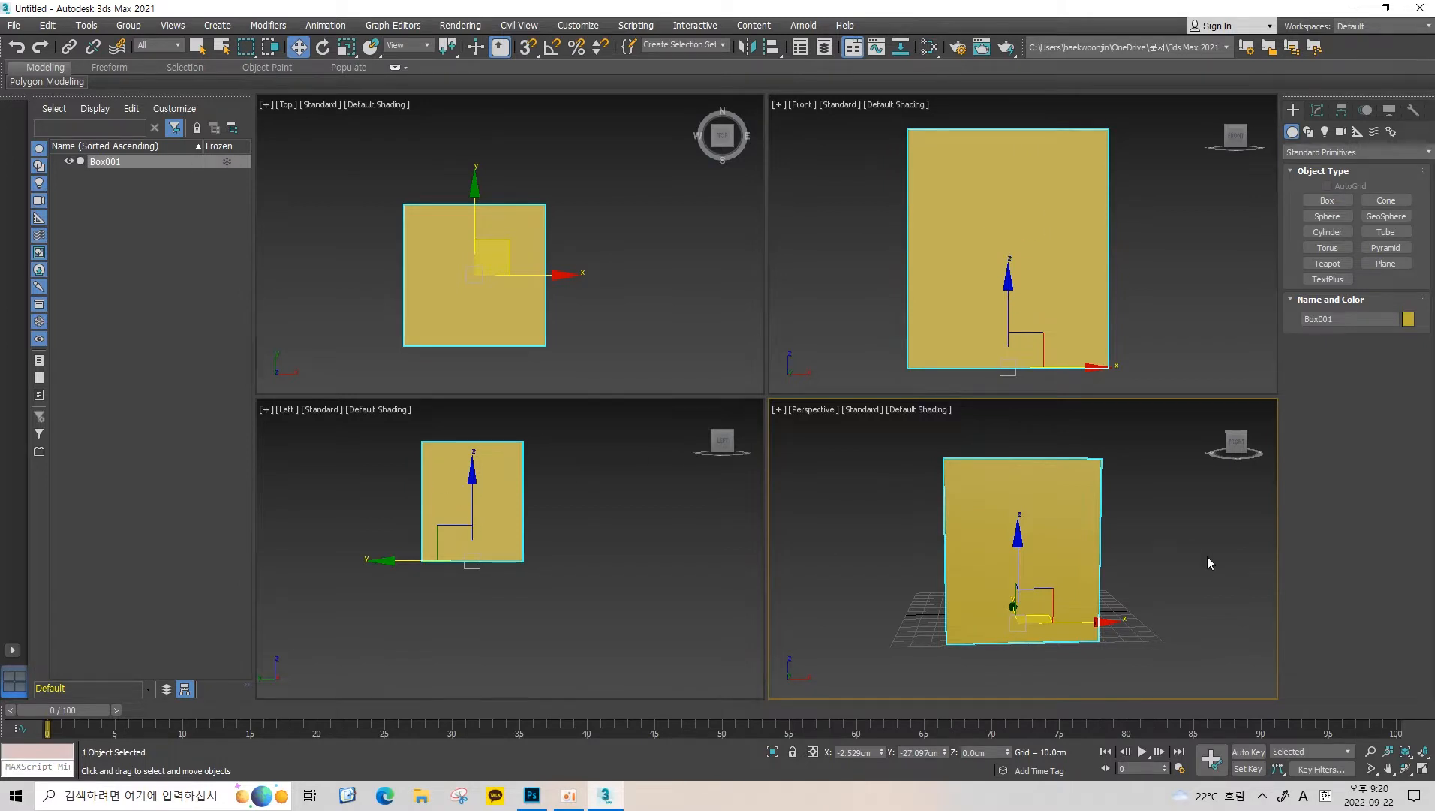
alt+middle_drag(1208, 562, 1046, 513)
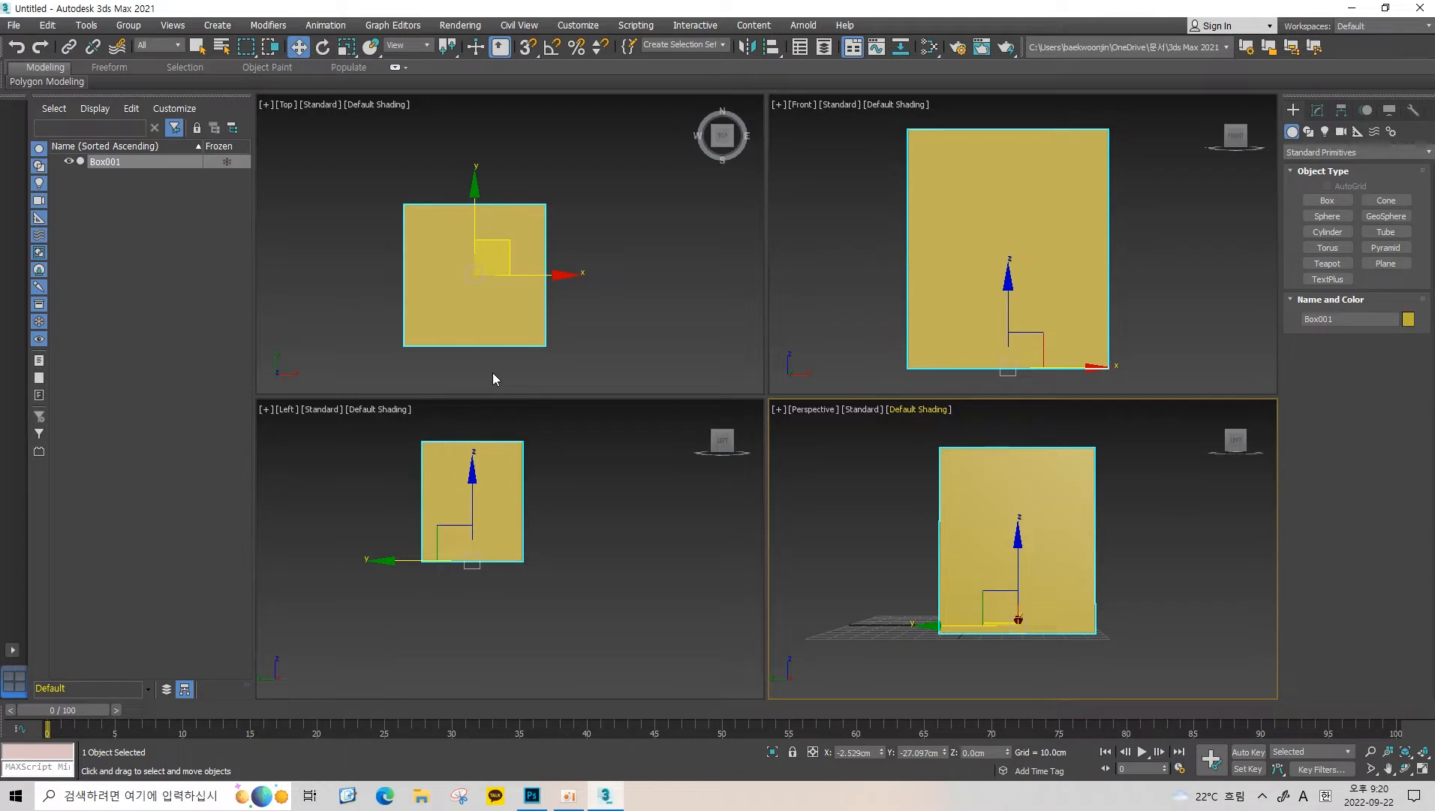
Switch the Top, Front and Left viewports to wireframe display, keeping the Perspective viewport shaded.
middle_click(604, 319)
key(F3)
key(F3)
key(F3)
middle_click(940, 244)
key(F3)
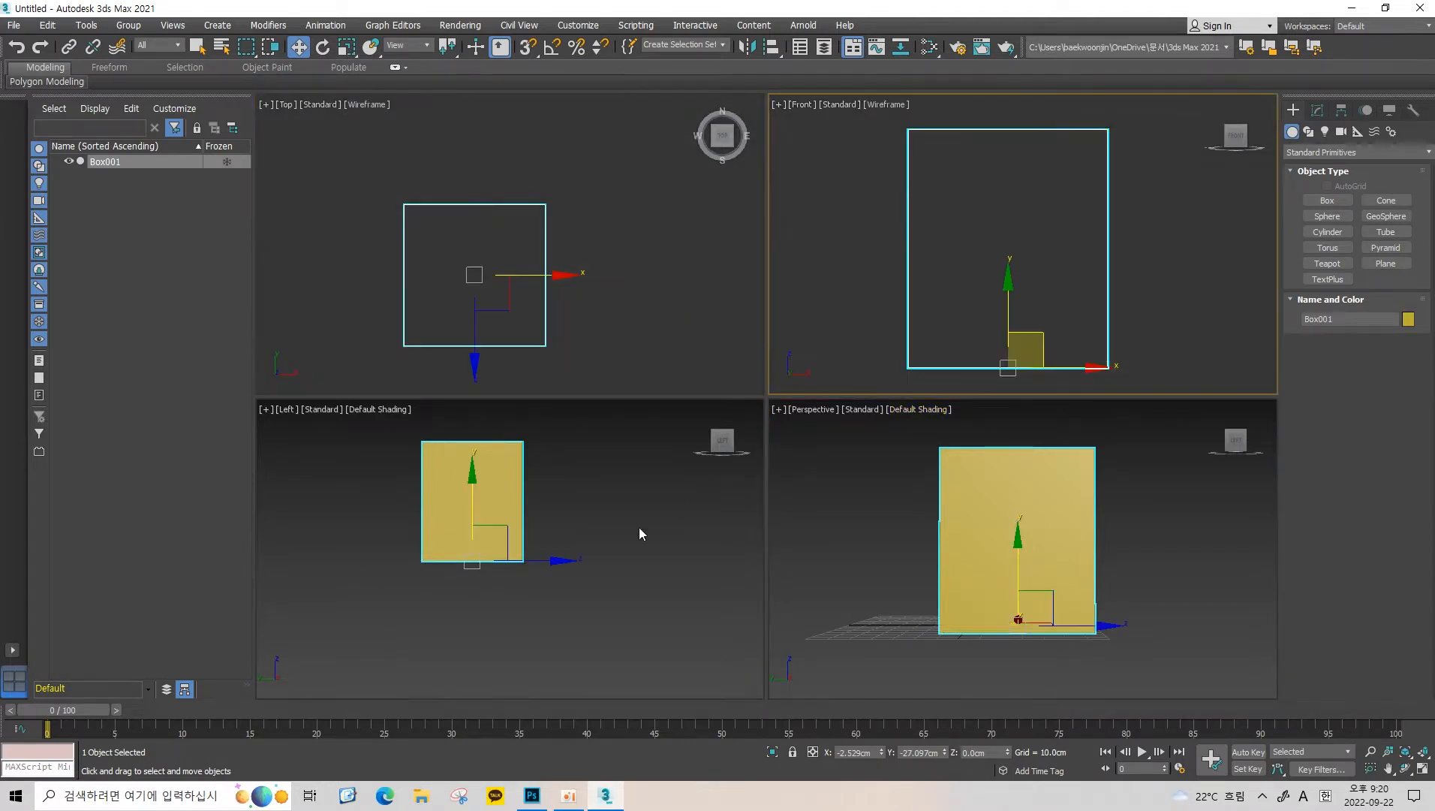
key(F3)
middle_drag(748, 496, 675, 488)
mouse_move(996, 508)
middle_down()
mouse_move(1009, 523)
mouse_move(998, 534)
middle_up()
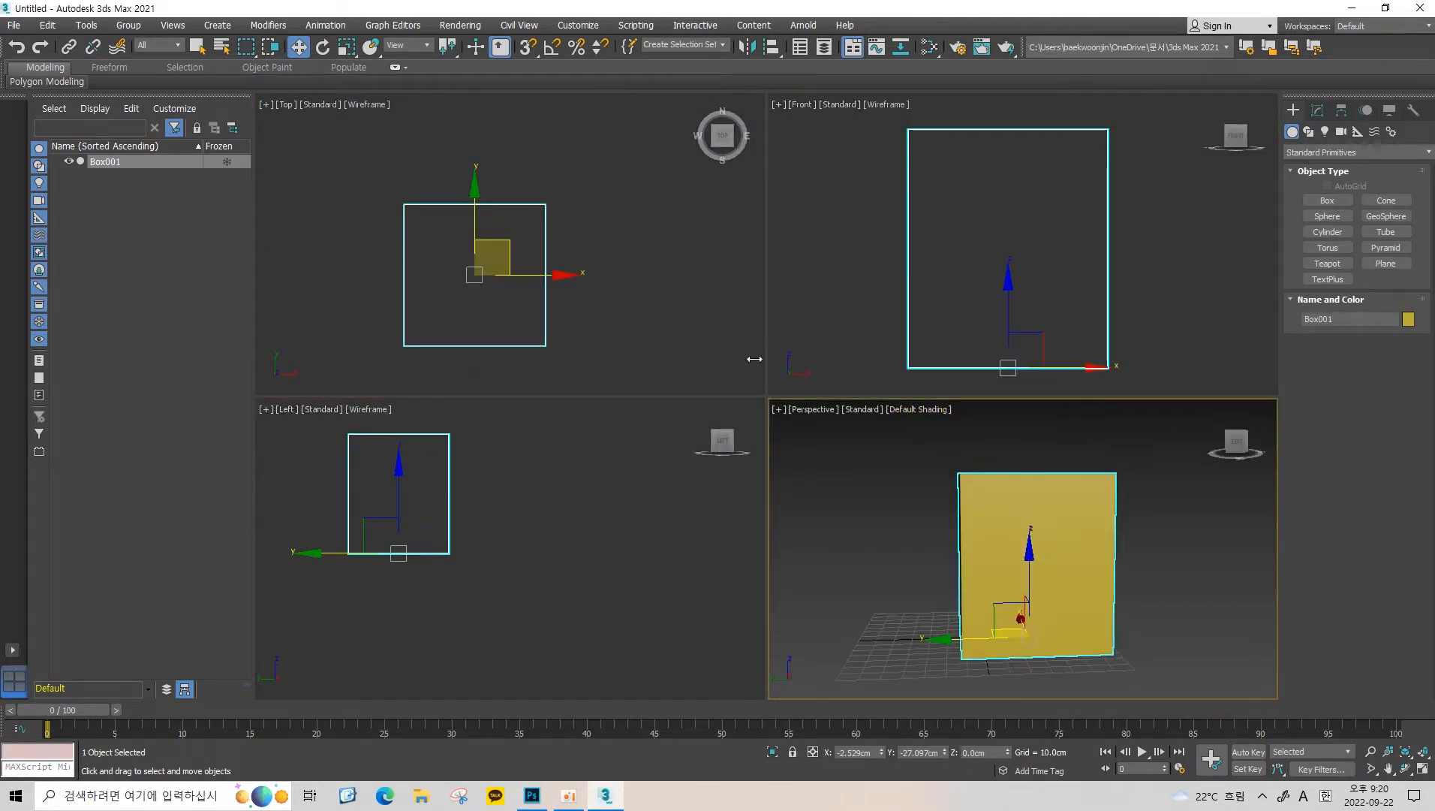
Select the two upper vertices on one side of the box at Vertex level and lower them about 25 cm.
middle_drag(1072, 466, 1003, 500)
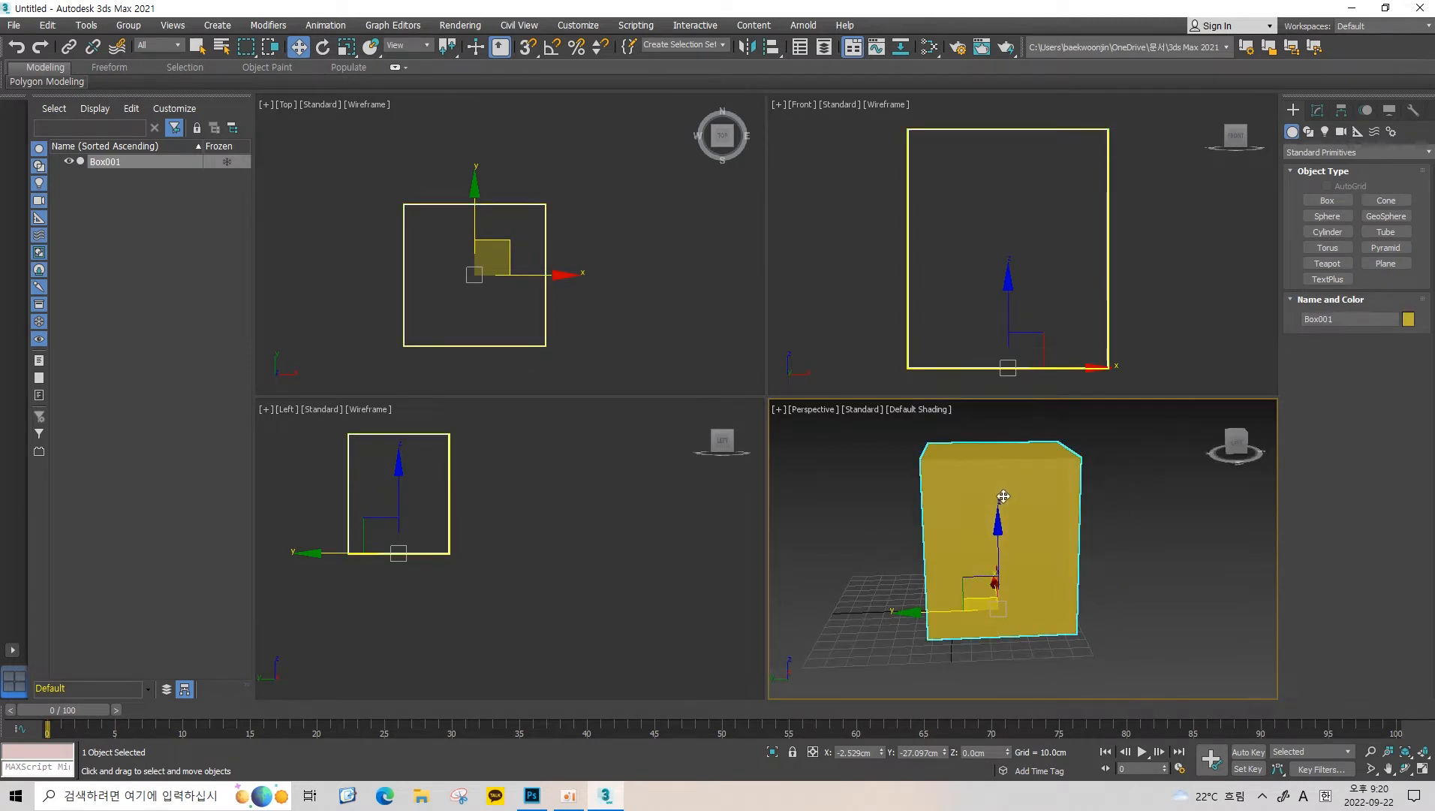
key(1)
drag(904, 434, 956, 488)
mouse_move(957, 495)
alt+middle_down()
mouse_move(985, 463)
mouse_move(980, 481)
alt+middle_up()
drag(962, 443, 964, 469)
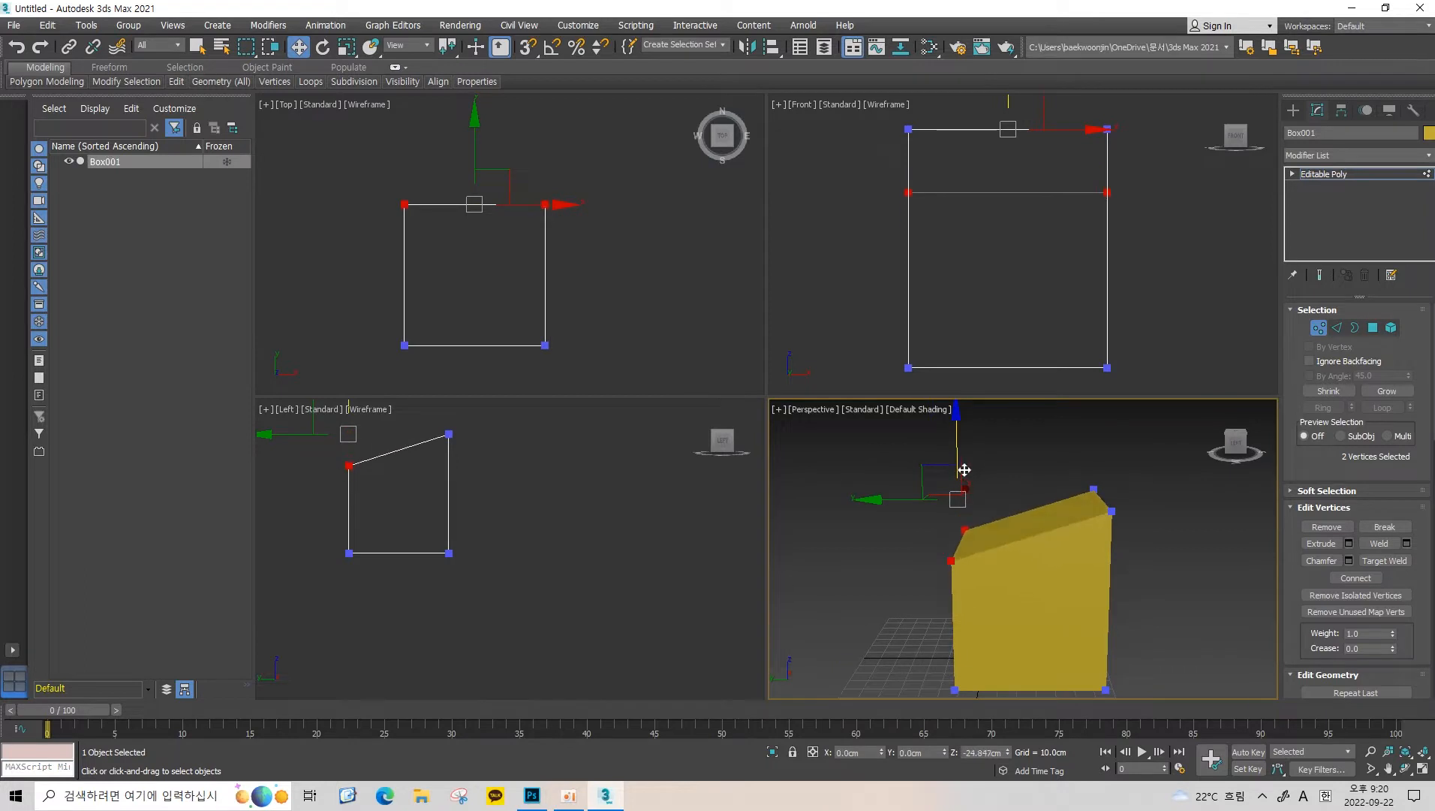
Move the two lowered vertices inward along Y to about Y -8.3 cm and check the slanted side in the viewports.
middle_drag(953, 540, 924, 495)
drag(888, 497, 922, 503)
middle_drag(983, 465, 1056, 482)
key(shift+z)
key(shift+z)
drag(907, 460, 978, 544)
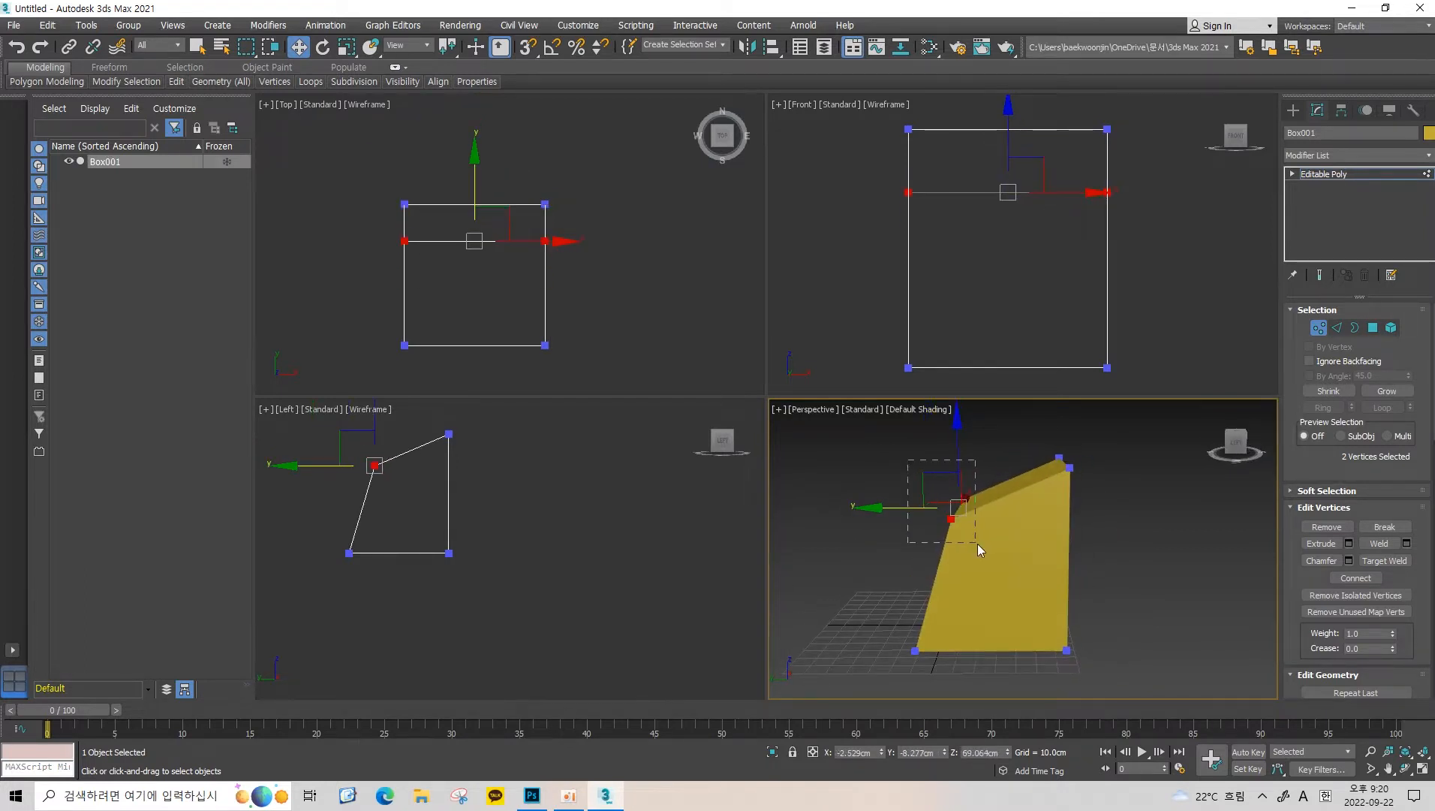
alt+middle_drag(978, 544, 886, 479)
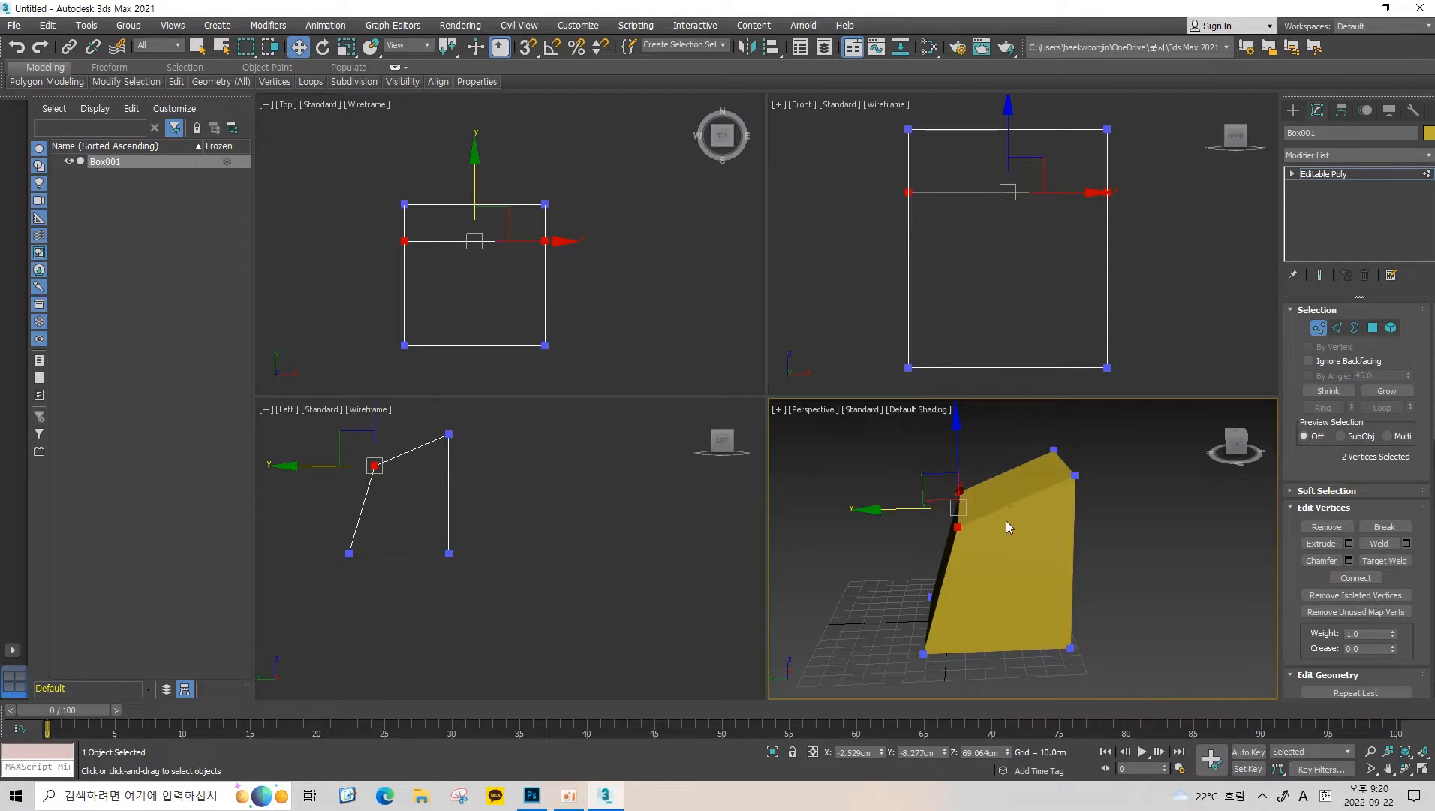
alt+middle_drag(1007, 521, 991, 467)
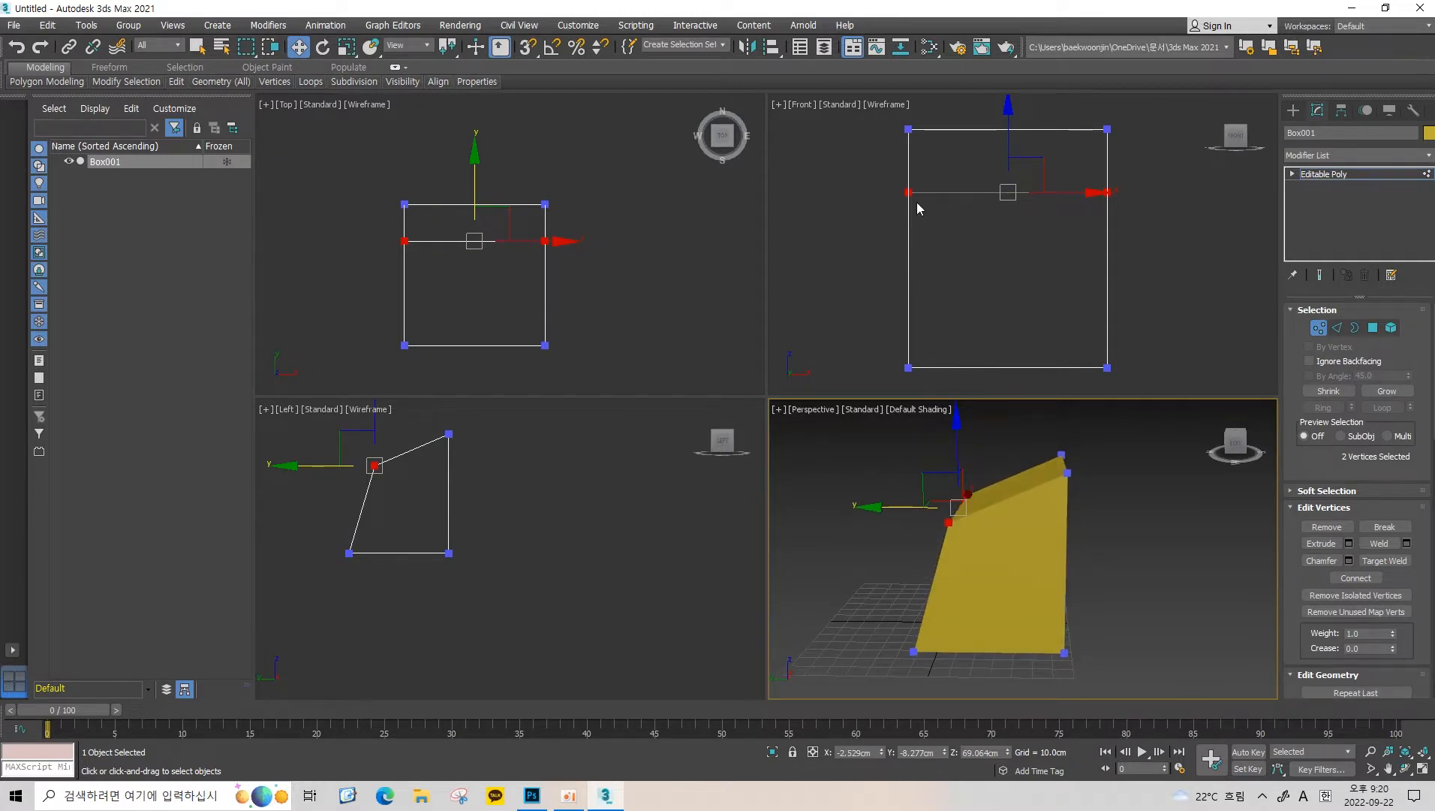
middle_drag(554, 234, 626, 221)
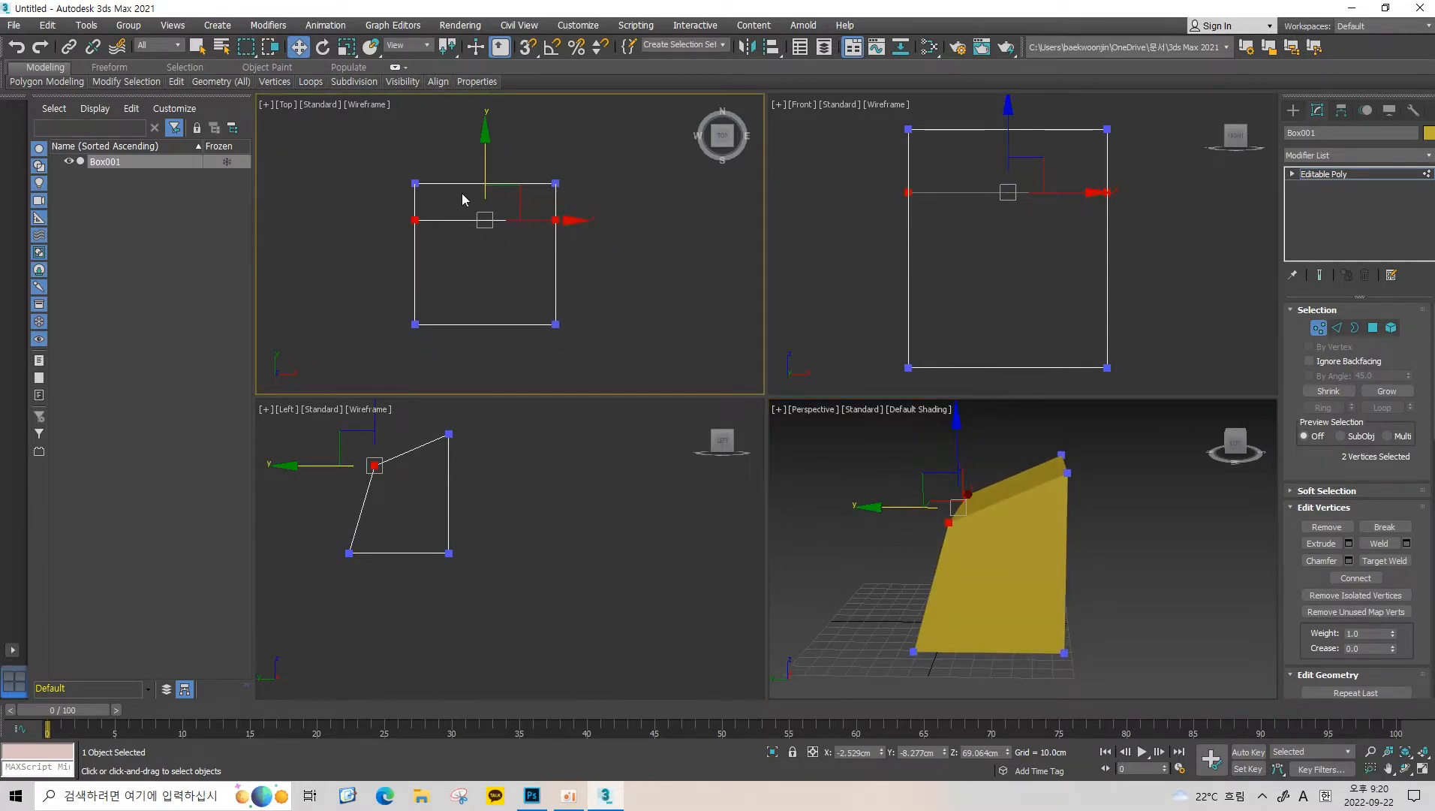
Try moving one of the lowered vertices on its own, undo the move and clear the vertex selection.
click(950, 523)
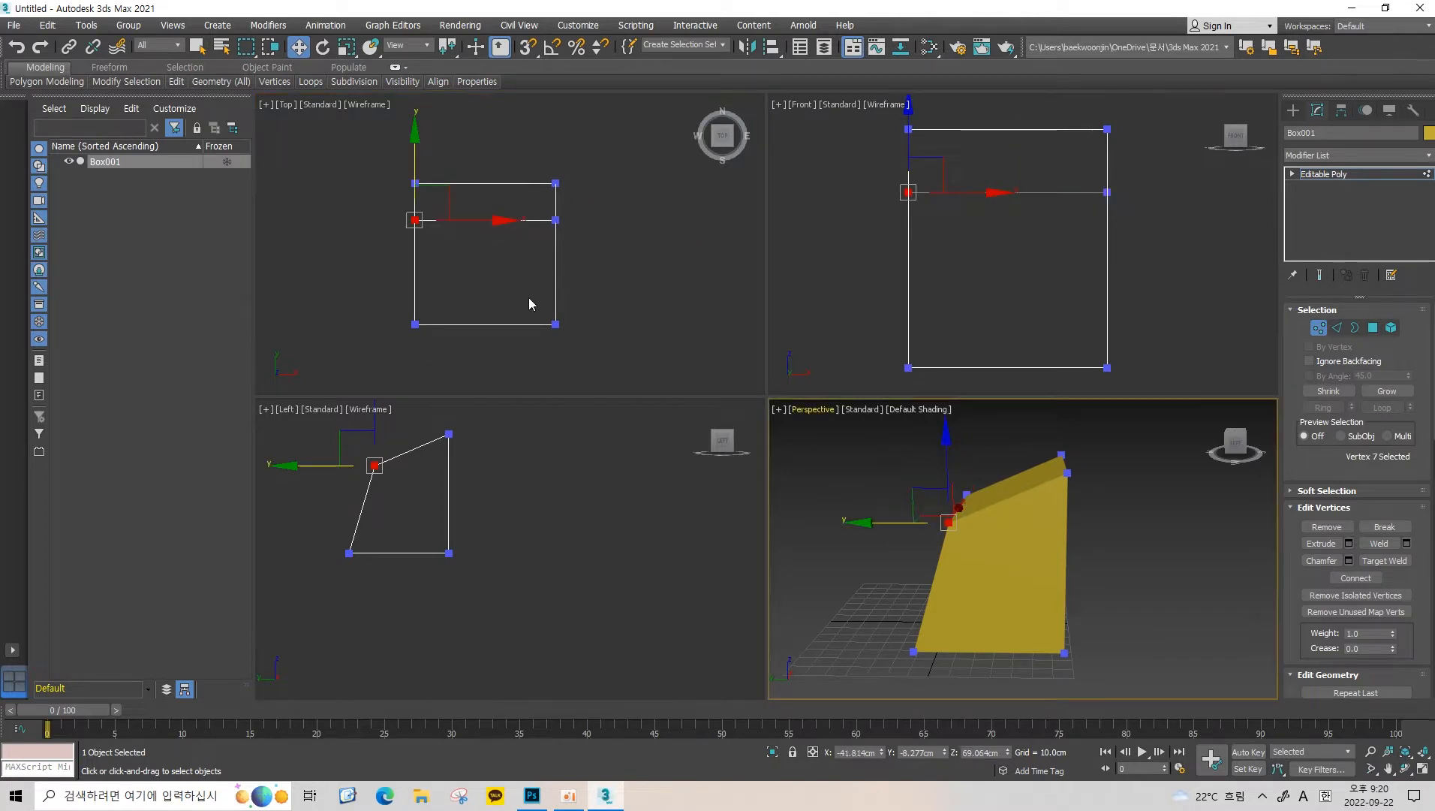
drag(935, 502, 987, 525)
key(ctrl+z)
key(ctrl+z)
alt+middle_drag(1004, 552, 839, 529)
key(ctrl+d)
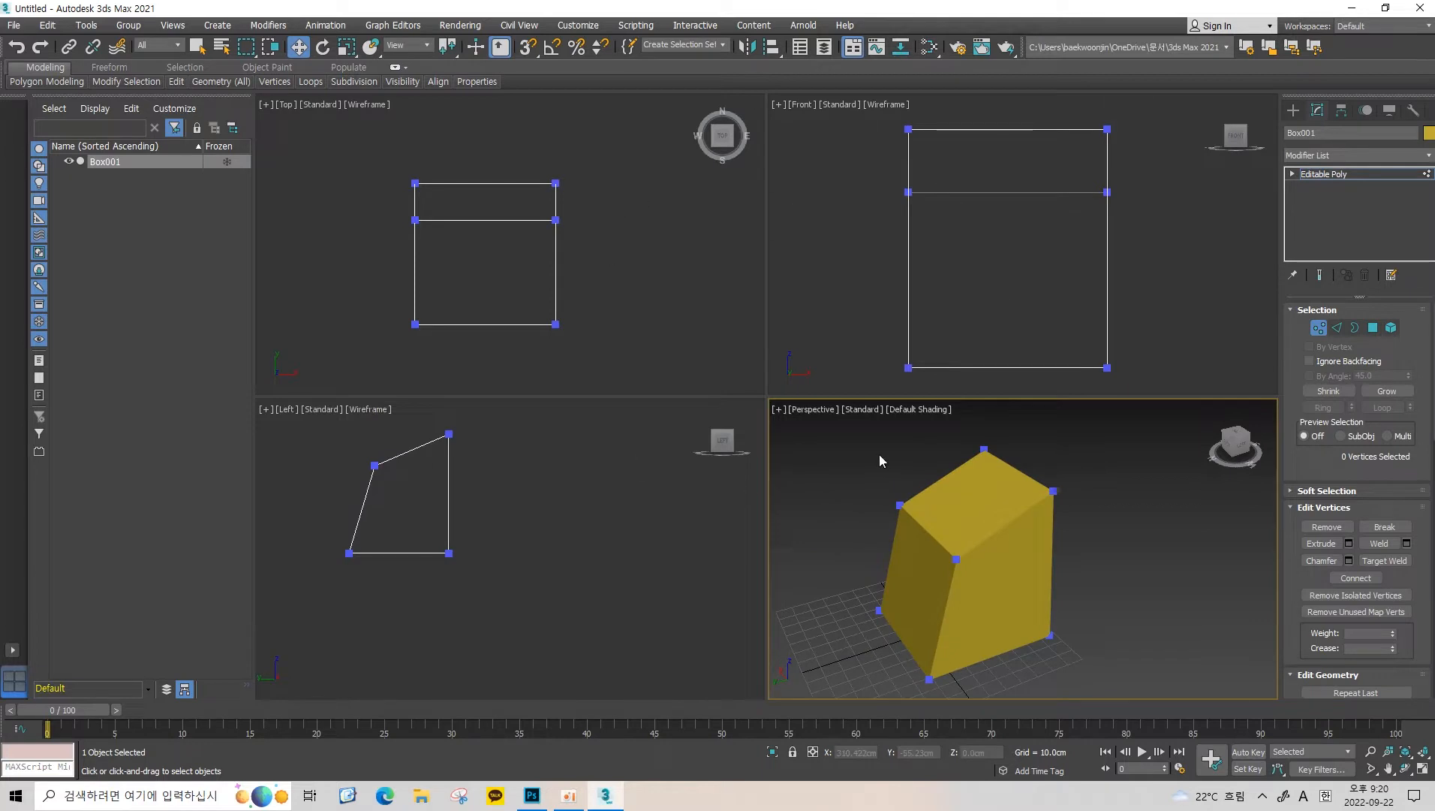
Try moving two upper vertices of an adjacent side inward along X to about X 6.6 cm, and undo the move.
alt+middle_drag(965, 424, 1055, 501)
drag(958, 425, 873, 542)
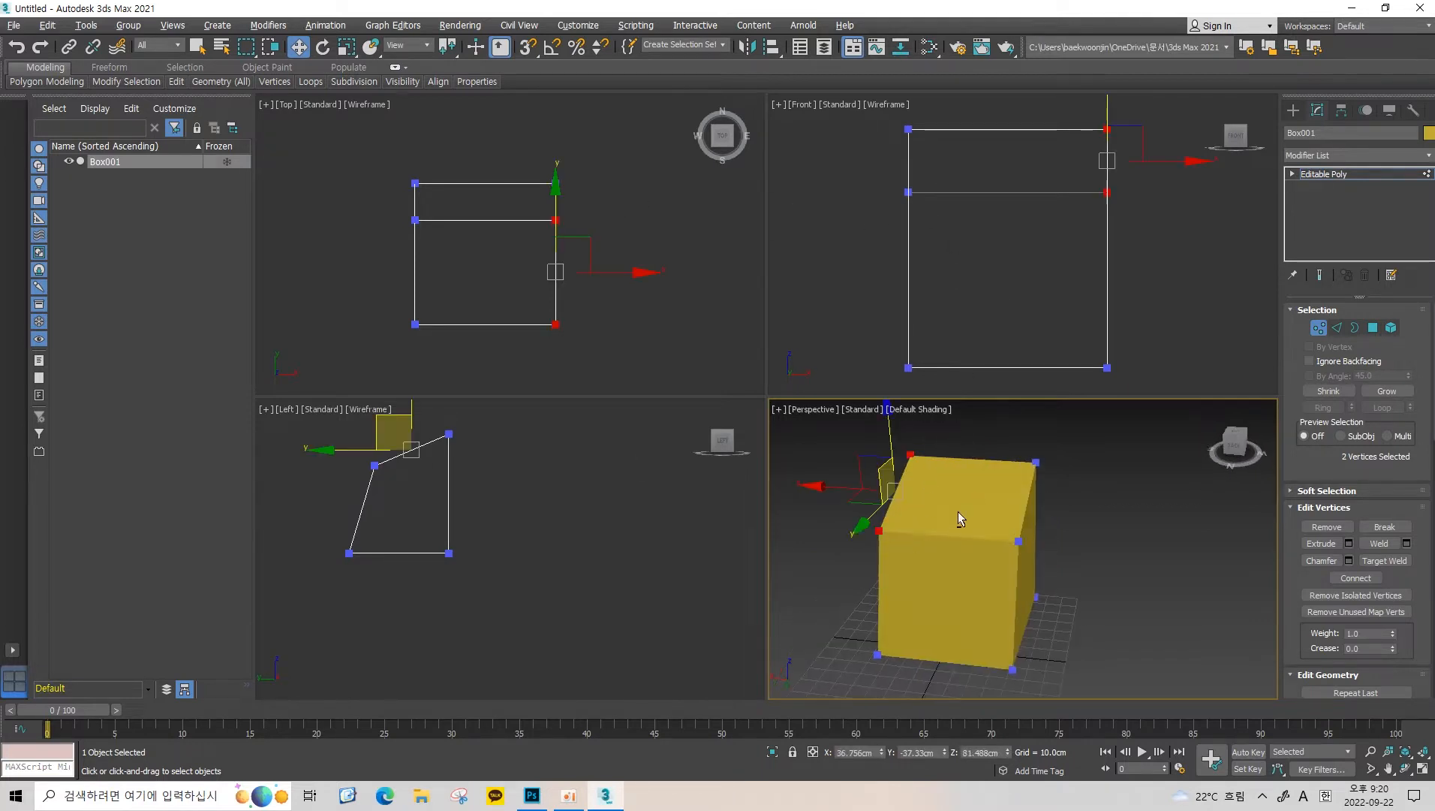
alt+middle_drag(959, 513, 973, 512)
drag(832, 485, 879, 478)
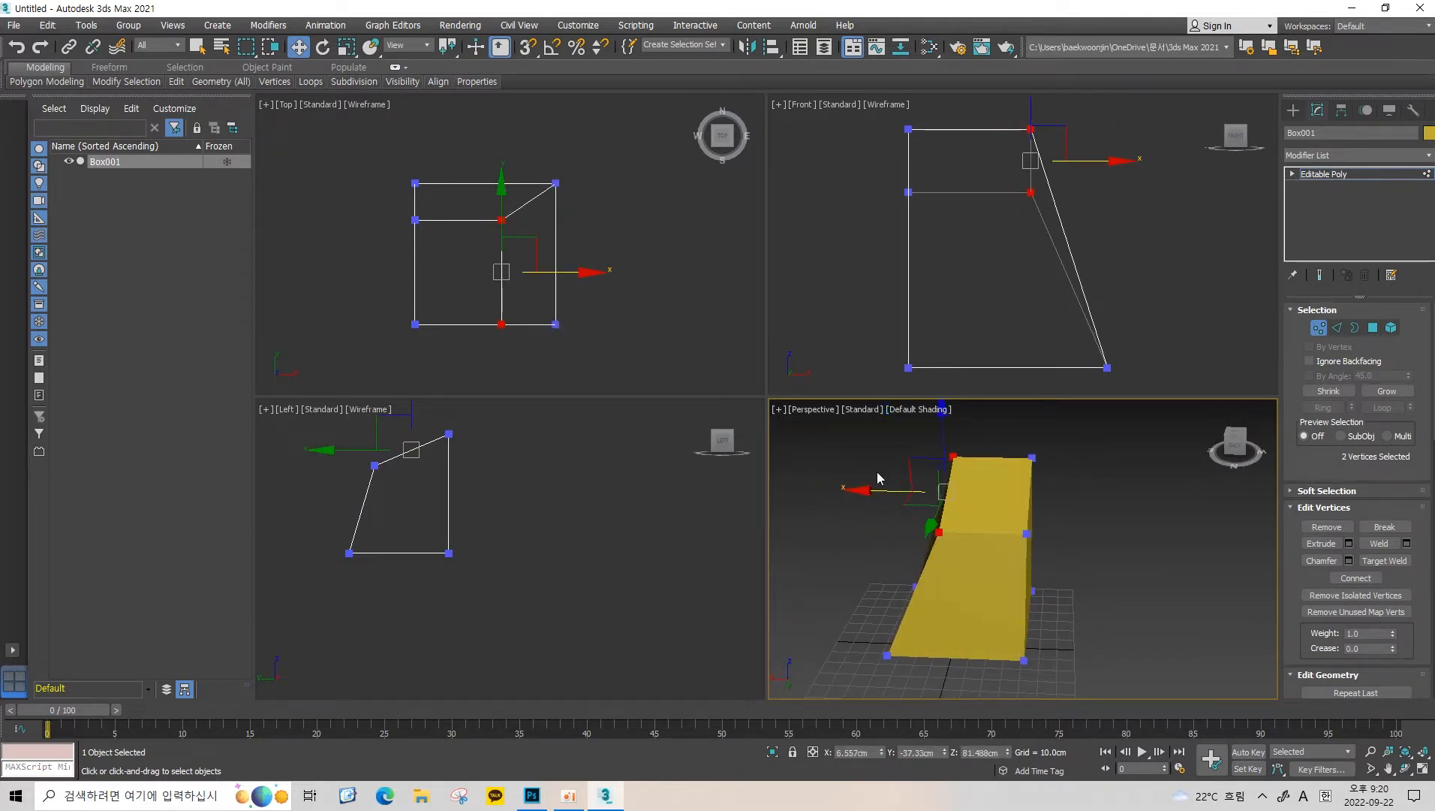
alt+middle_drag(965, 458, 968, 518)
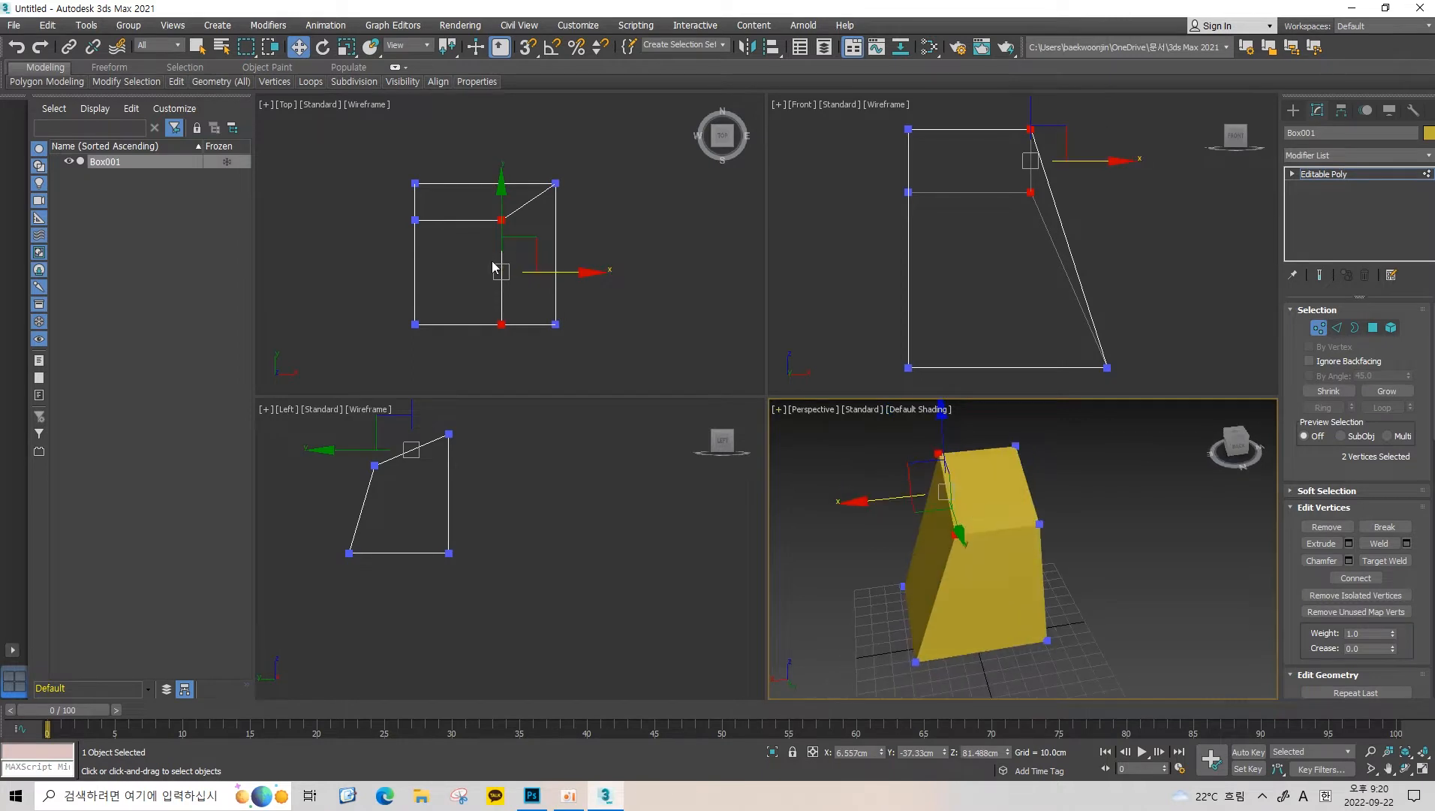
middle_drag(1032, 189, 1019, 212)
middle_drag(516, 448, 558, 420)
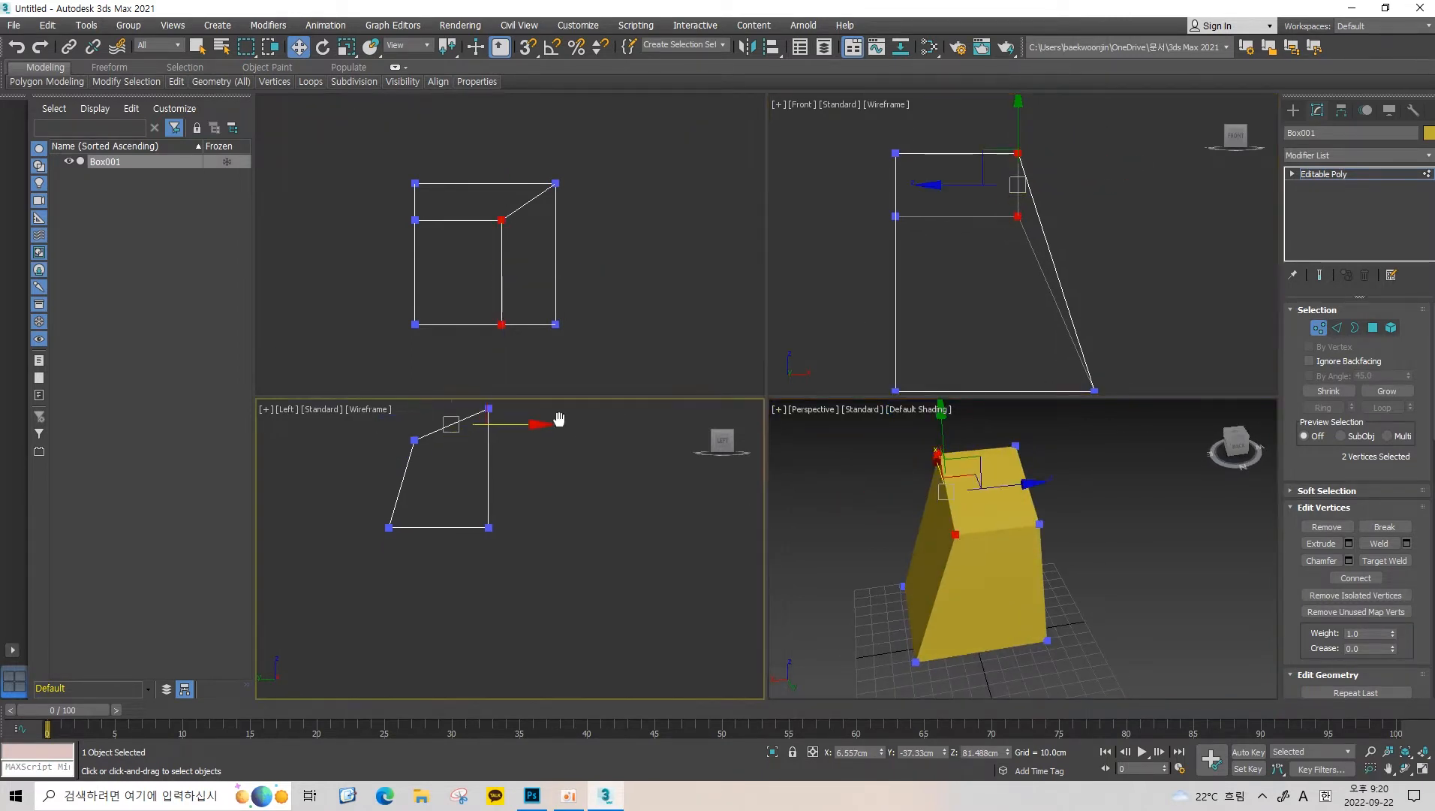
middle_drag(458, 442, 487, 467)
mouse_move(983, 492)
middle_down()
mouse_move(956, 436)
mouse_move(945, 452)
mouse_move(968, 514)
middle_up()
key(ctrl+z)
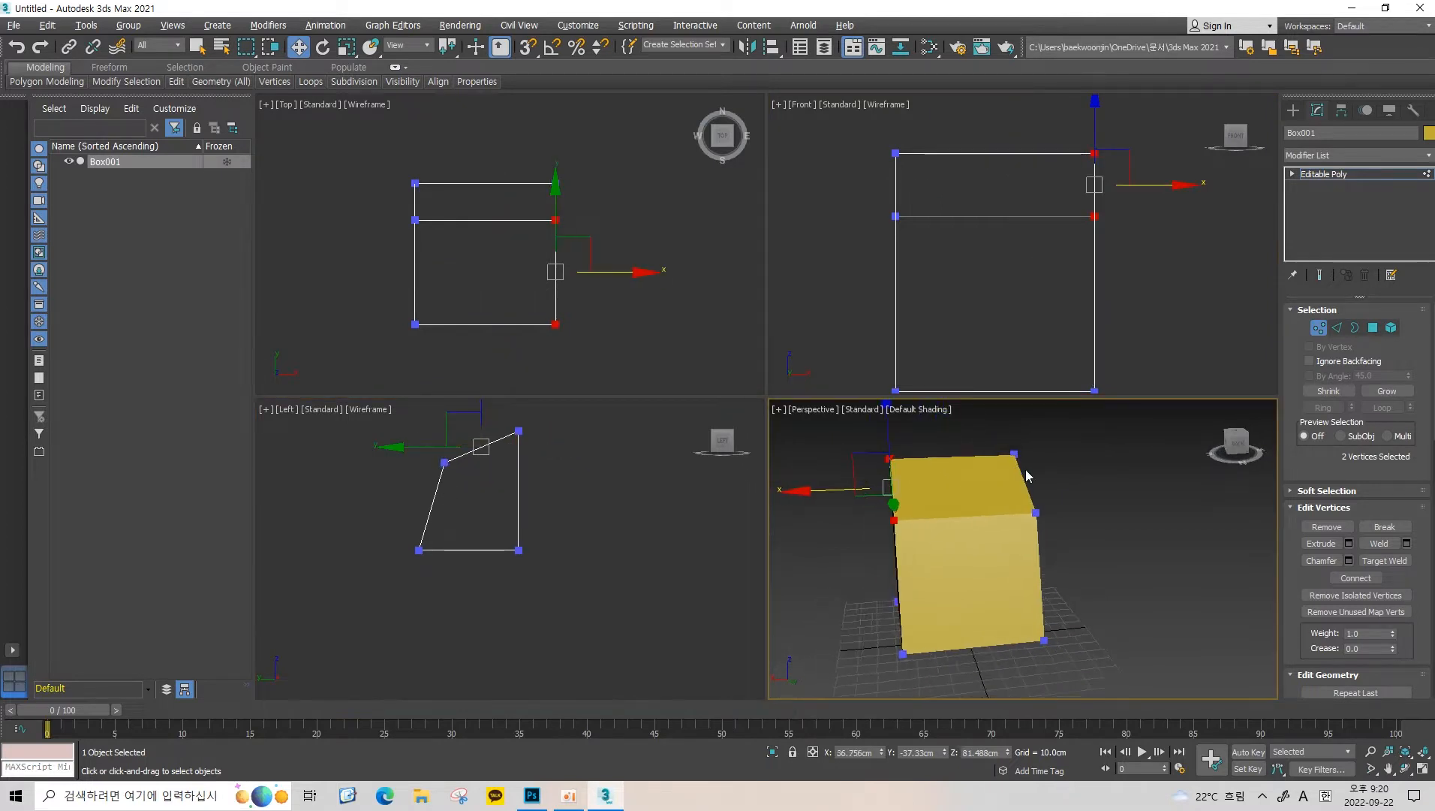
Try out selecting, clearing and selecting all of the box's vertices, and leave Vertex level.
alt+middle_drag(1025, 474, 987, 482)
drag(1088, 417, 966, 560)
click(1101, 493)
scroll(1101, 493, down, 3)
alt+middle_drag(1101, 494, 1146, 521)
scroll(1082, 491, up, 3)
key(ctrl+z)
click(1142, 509)
key(ctrl+a)
middle_drag(1057, 545, 1034, 582)
key(1)
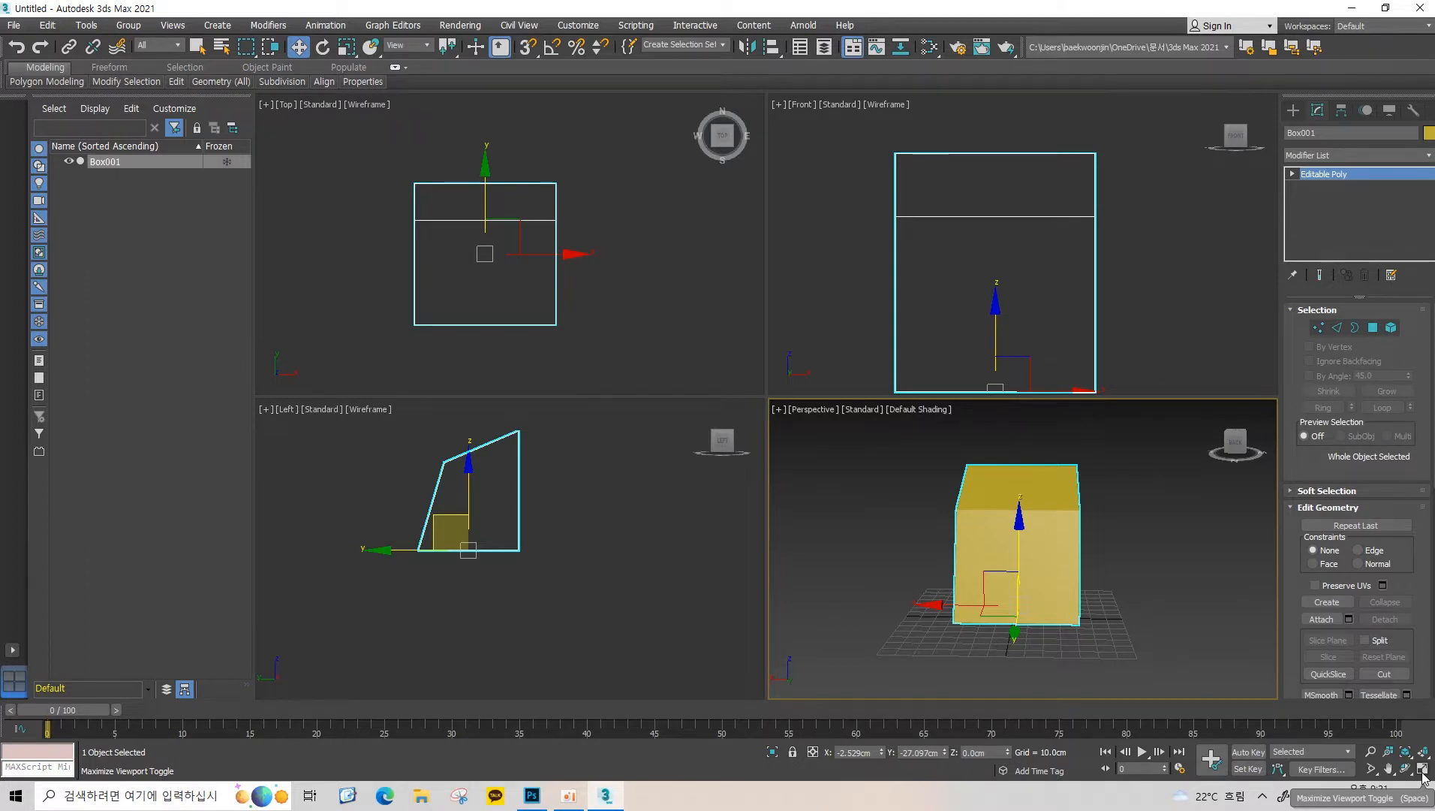
Maximize the Perspective viewport and restore the four-viewport layout.
drag(1153, 452, 884, 637)
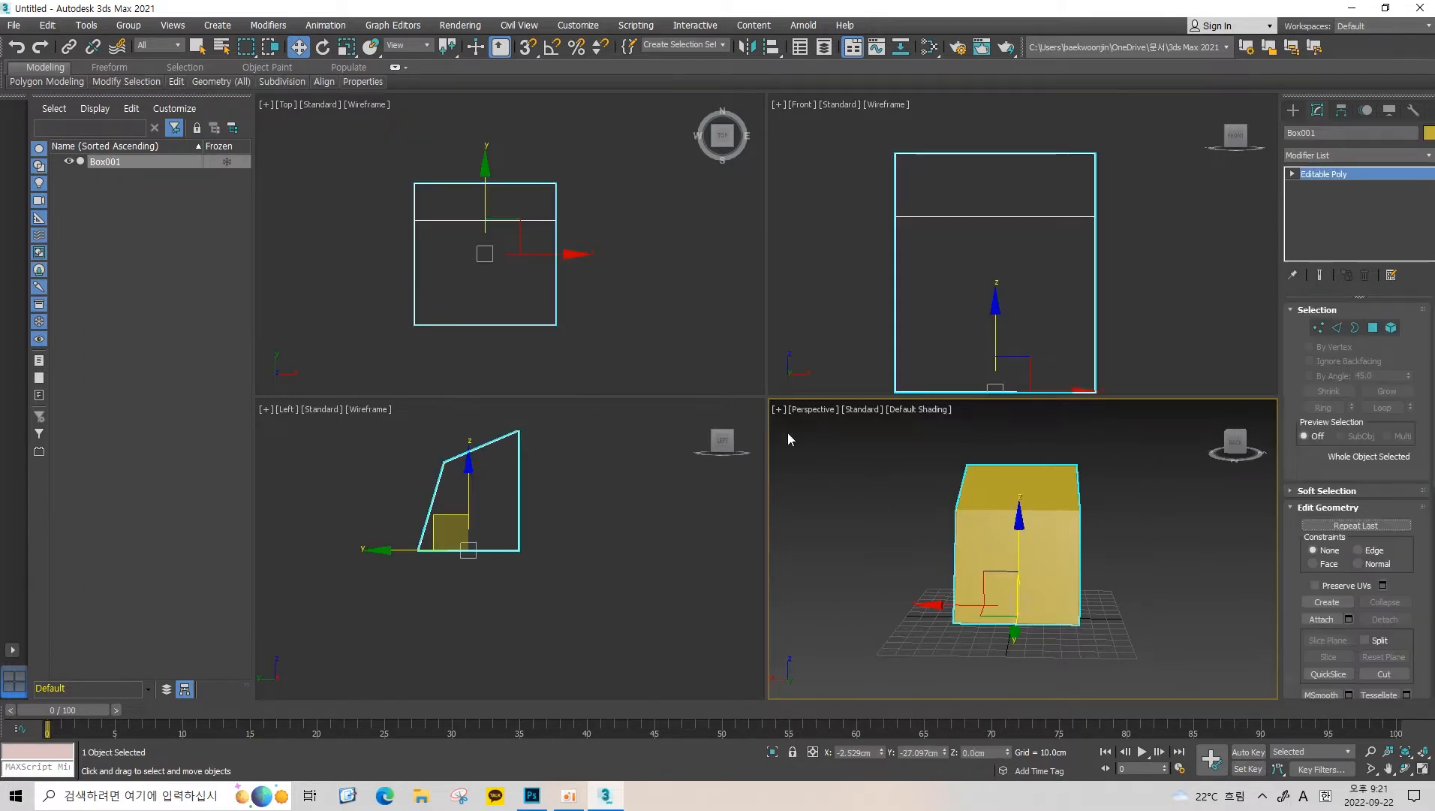
click(1422, 771)
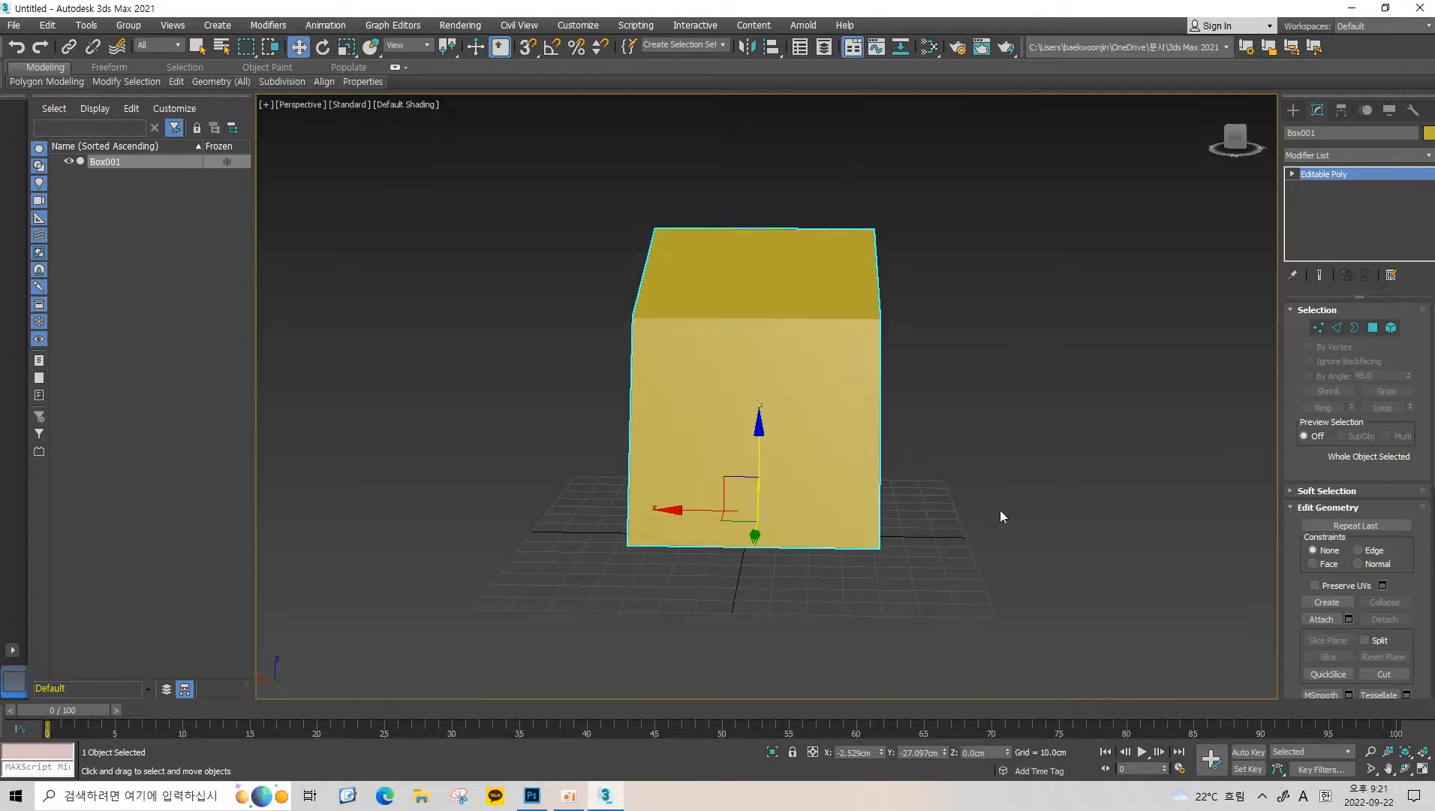
click(1423, 771)
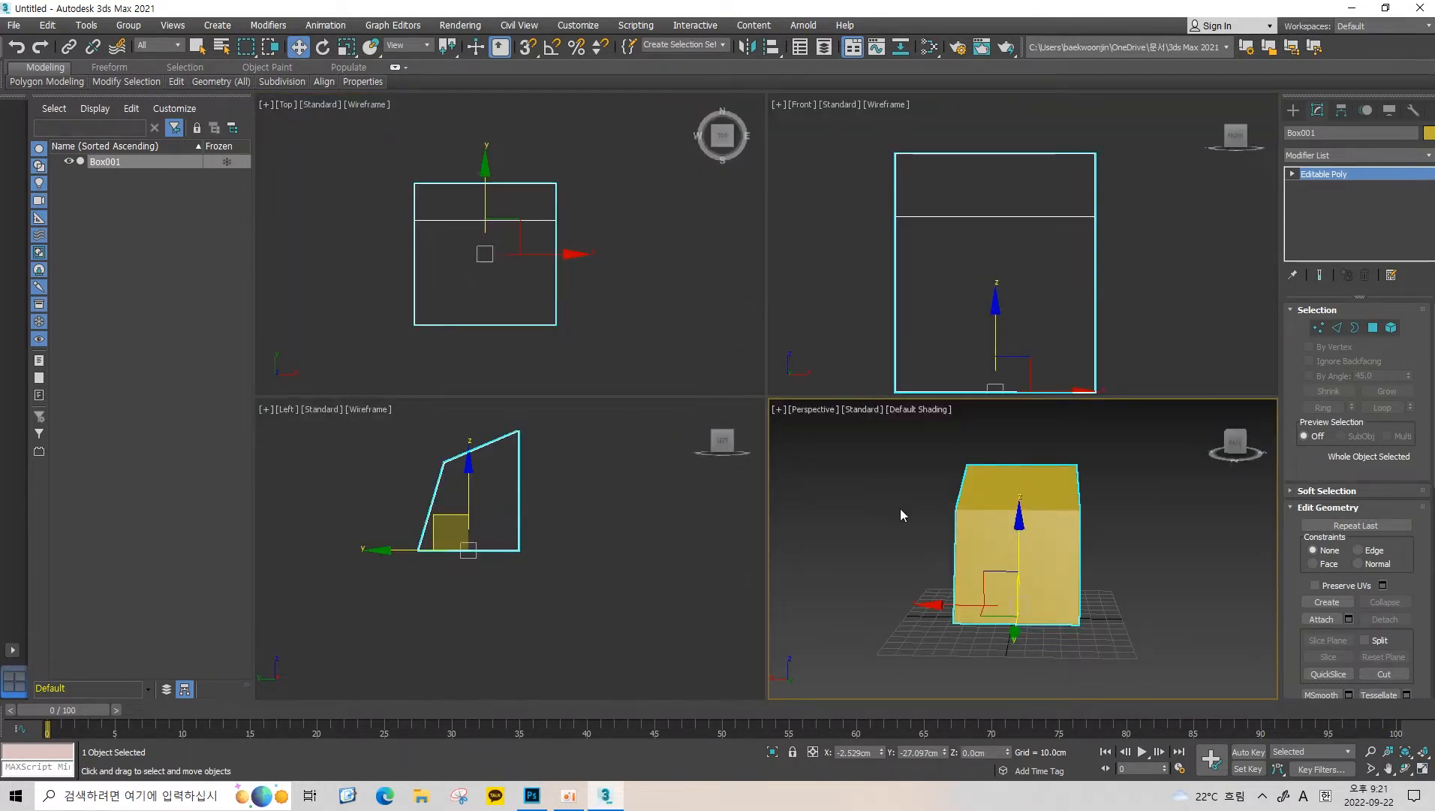
Maximize the Perspective viewport and orbit around the box to examine it from several angles.
middle_drag(901, 509, 899, 540)
alt+middle_drag(978, 515, 955, 574)
alt+middle_drag(1054, 538, 1014, 511)
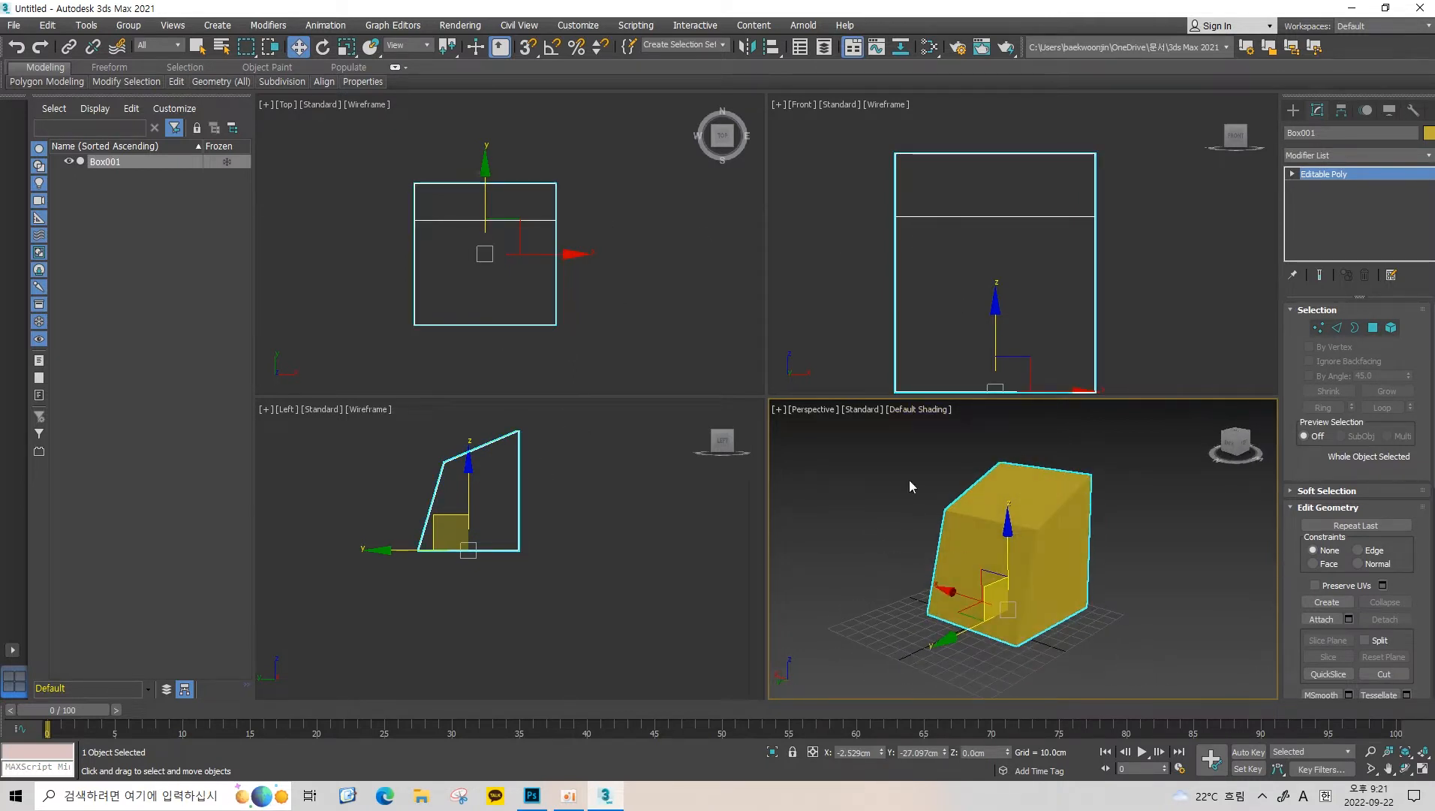
alt+middle_drag(968, 497, 1033, 500)
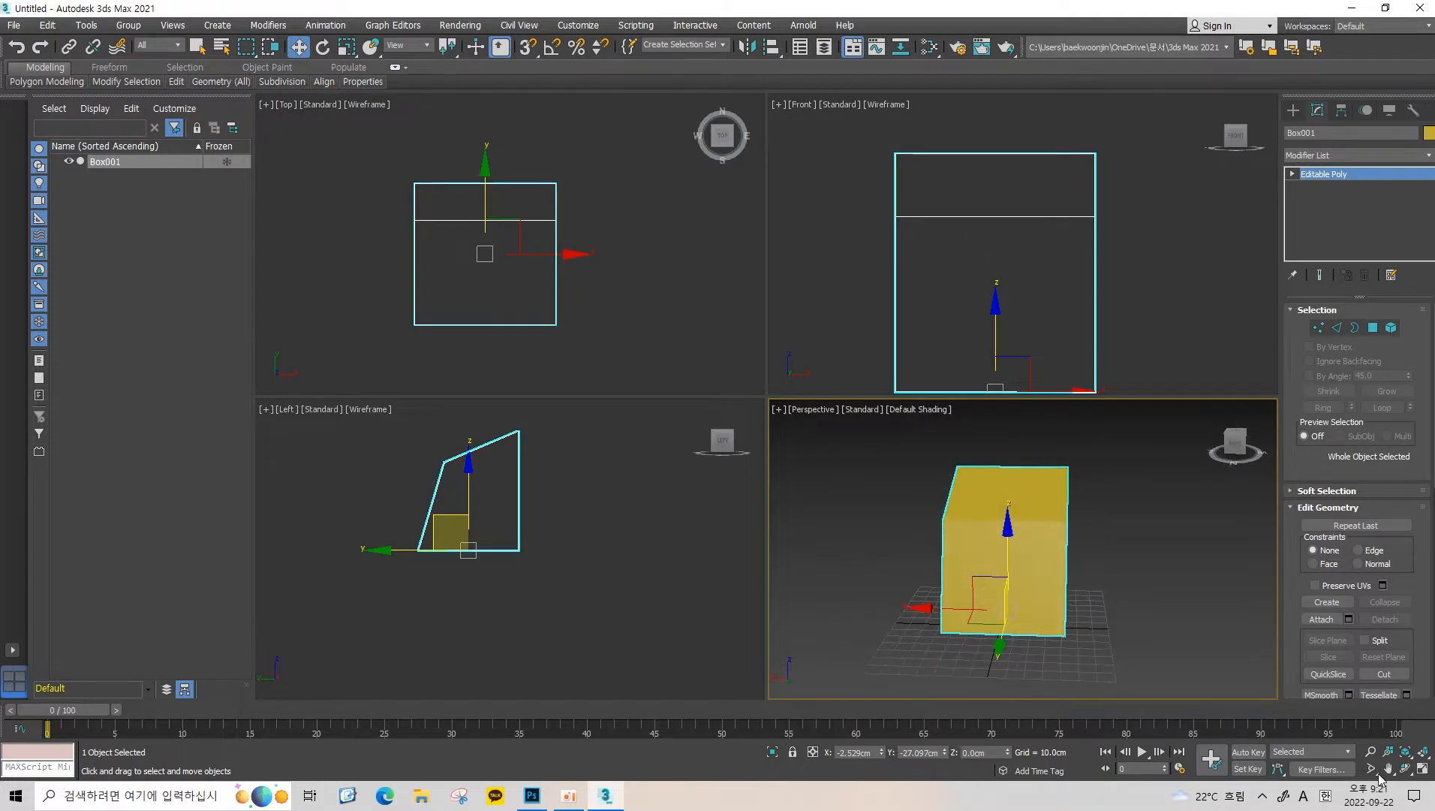
click(1424, 769)
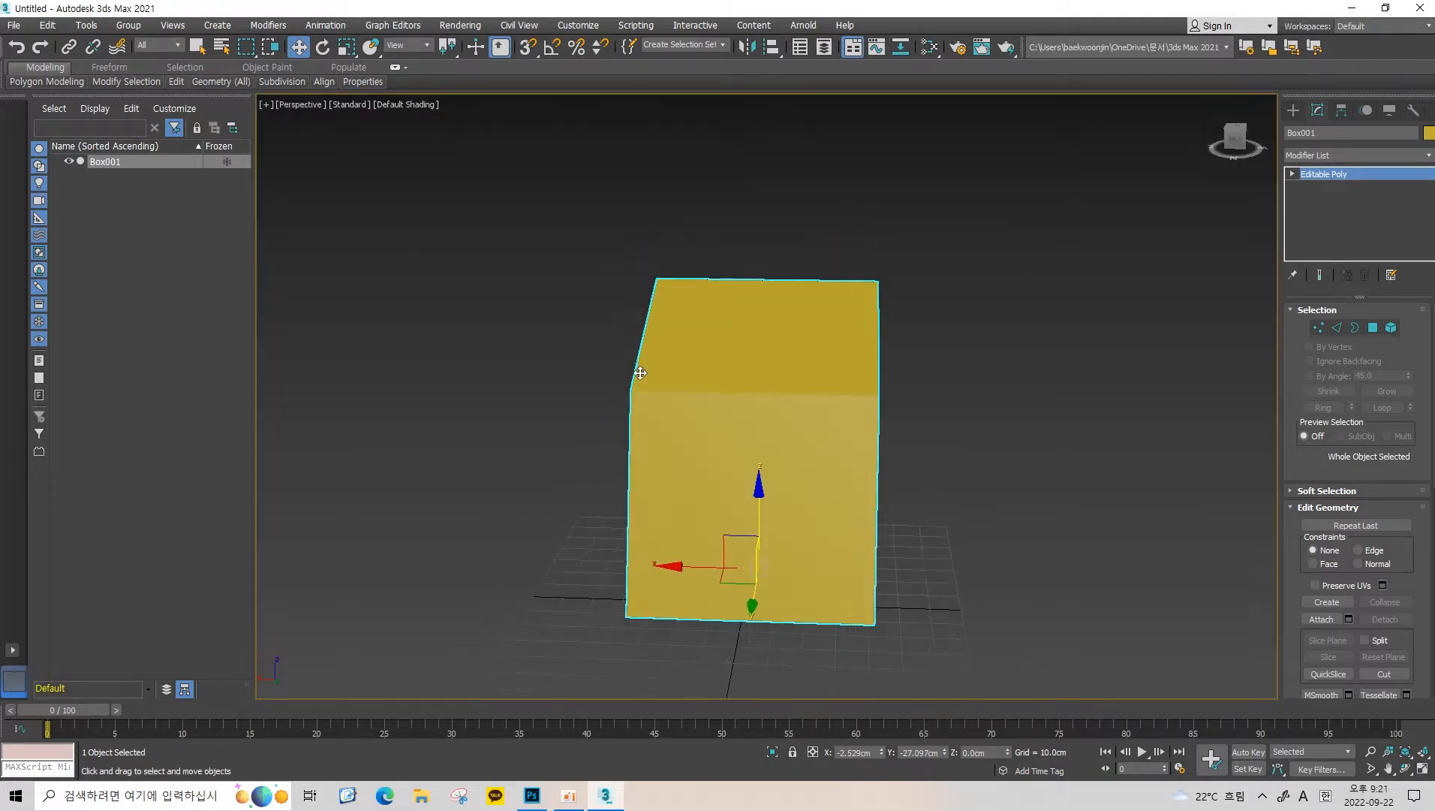
alt+middle_drag(1011, 242, 635, 214)
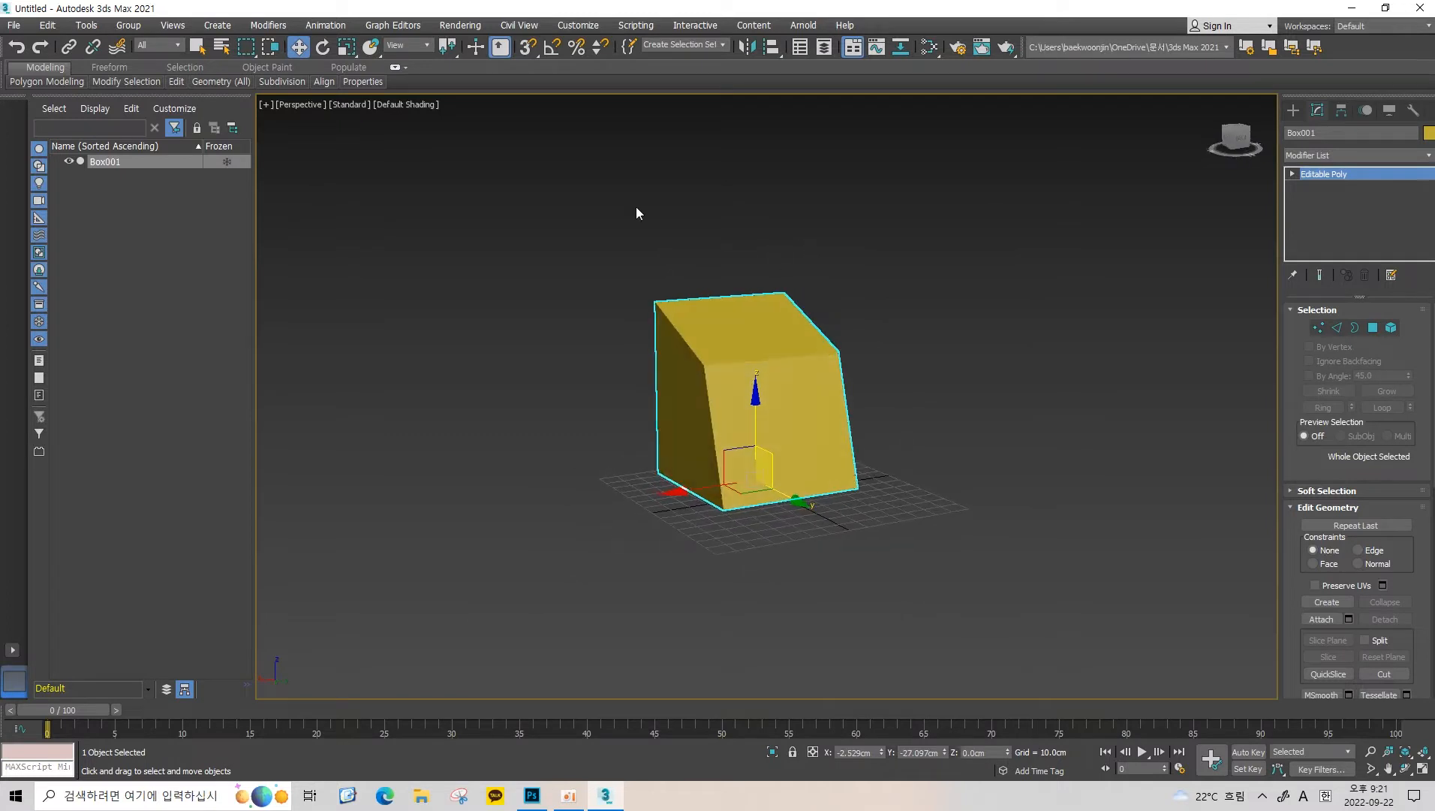
alt+middle_drag(853, 283, 857, 370)
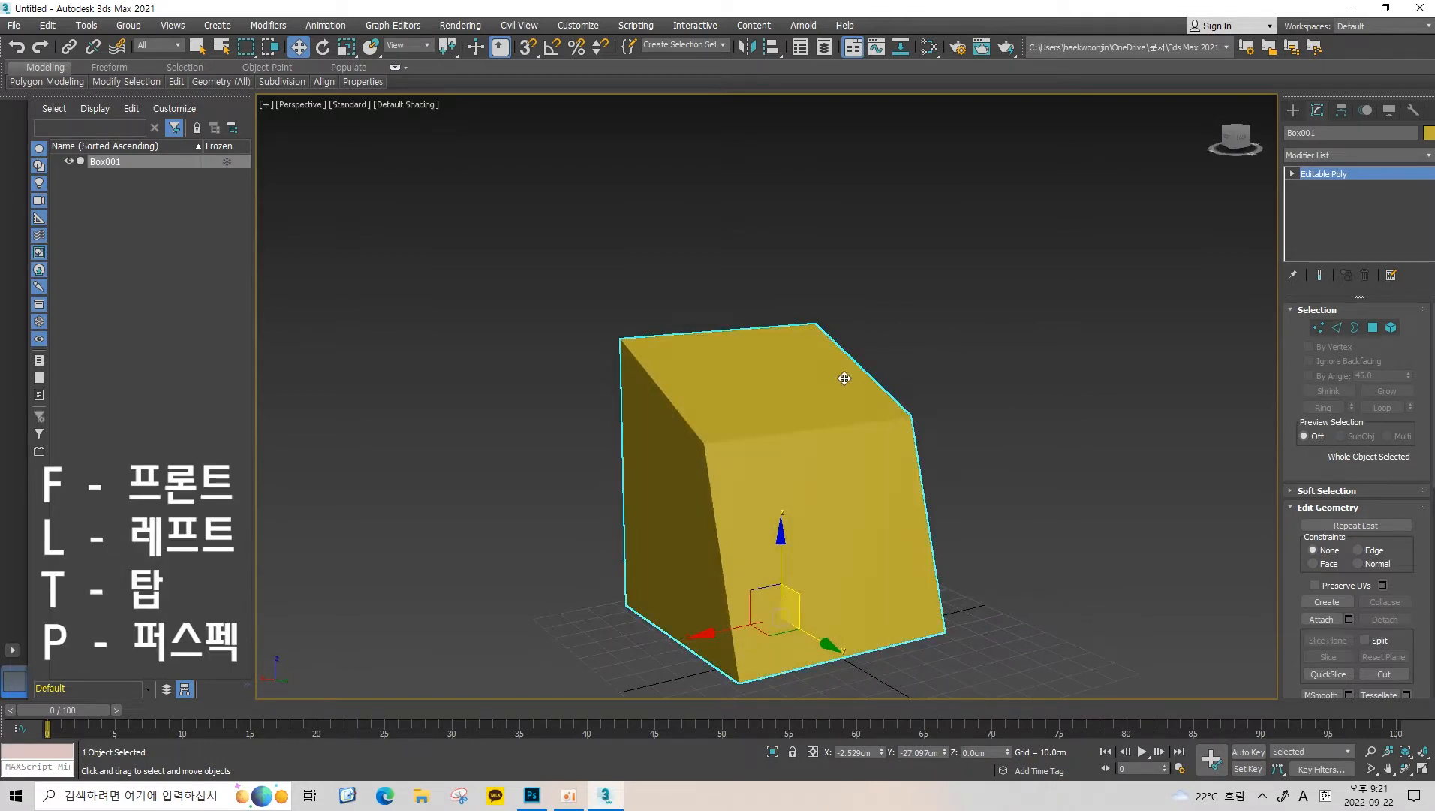
Show the box in the Front view, try Default Shading, return to Wireframe and restore the four-viewport layout.
key(f)
middle_drag(815, 388, 844, 279)
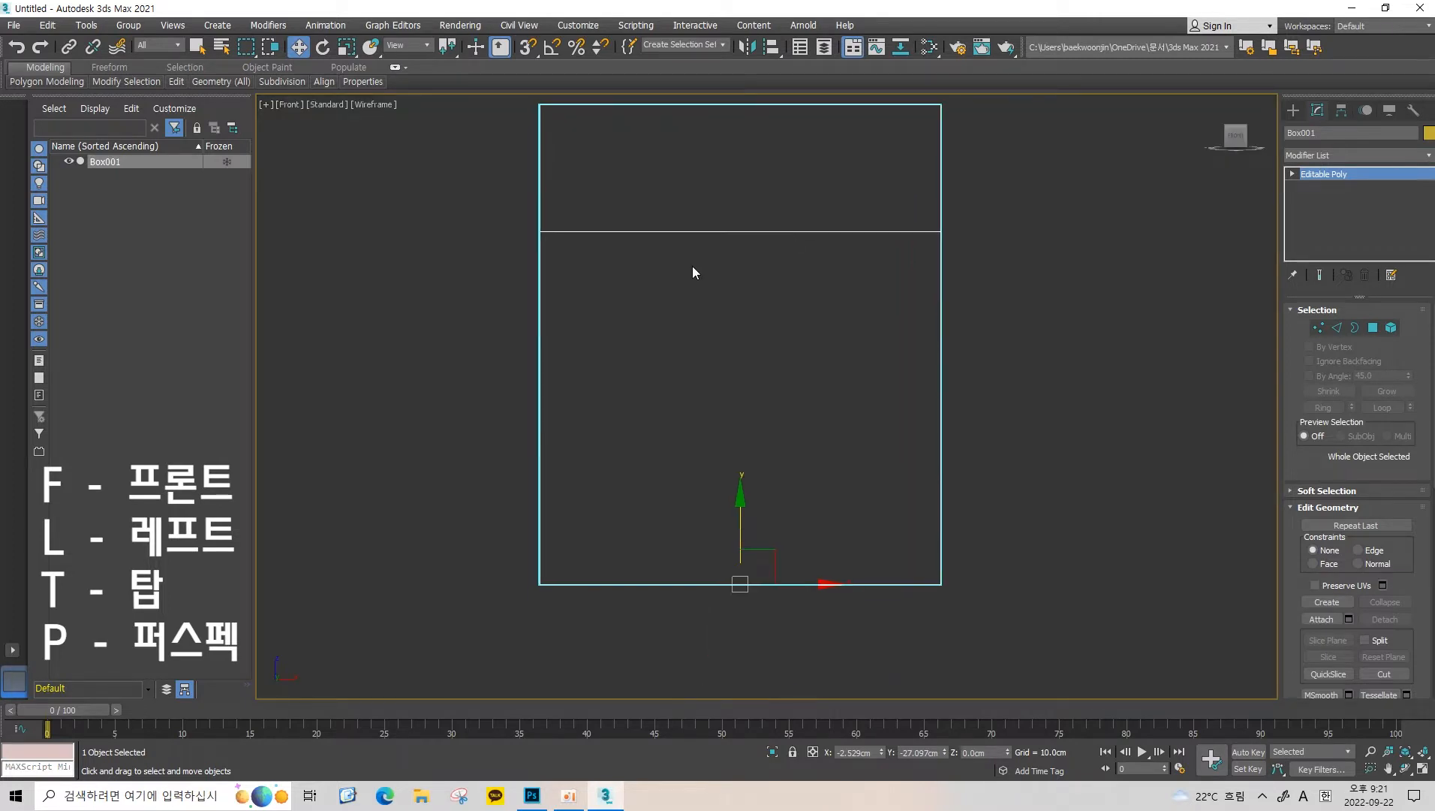
middle_drag(805, 234, 816, 305)
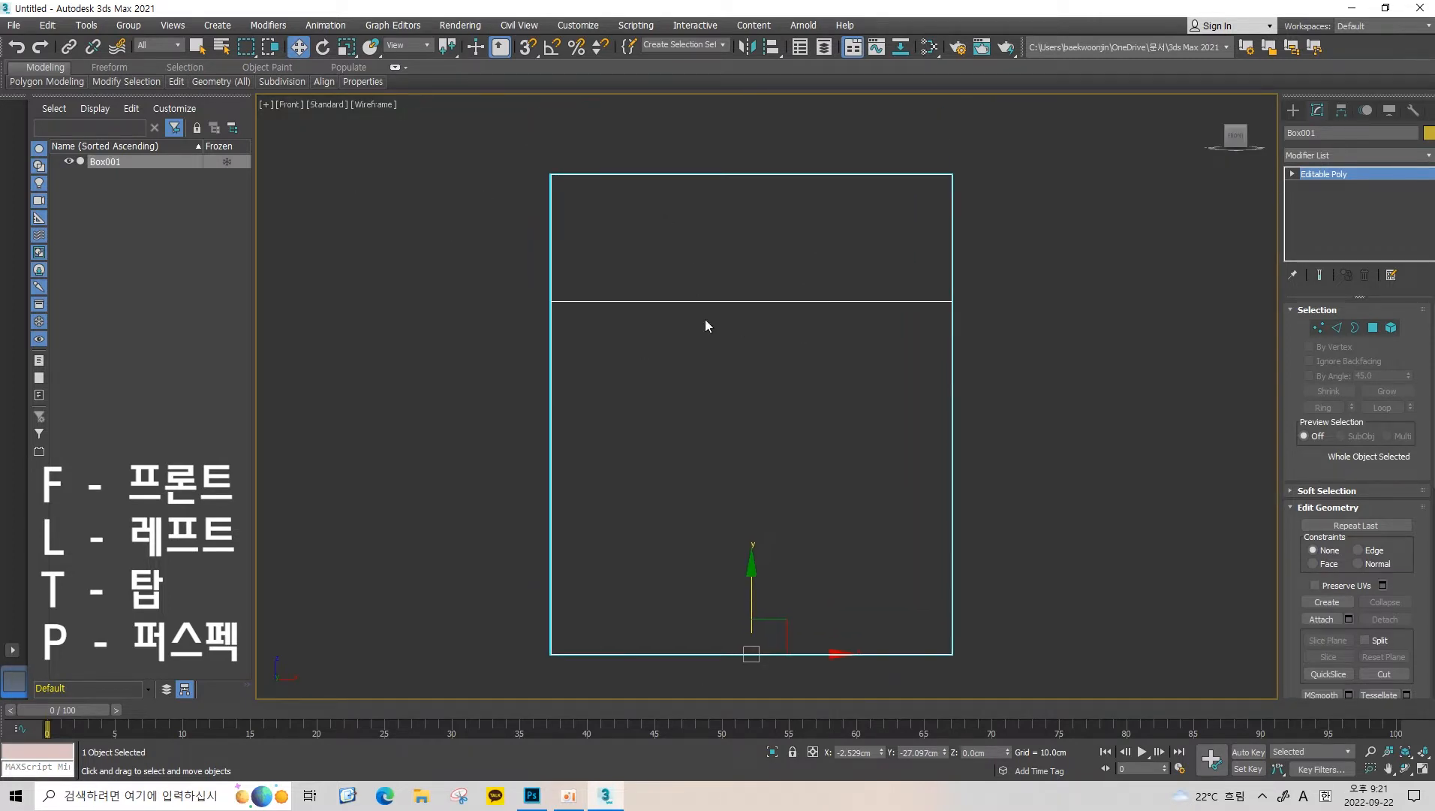
middle_drag(685, 359, 759, 361)
key(F3)
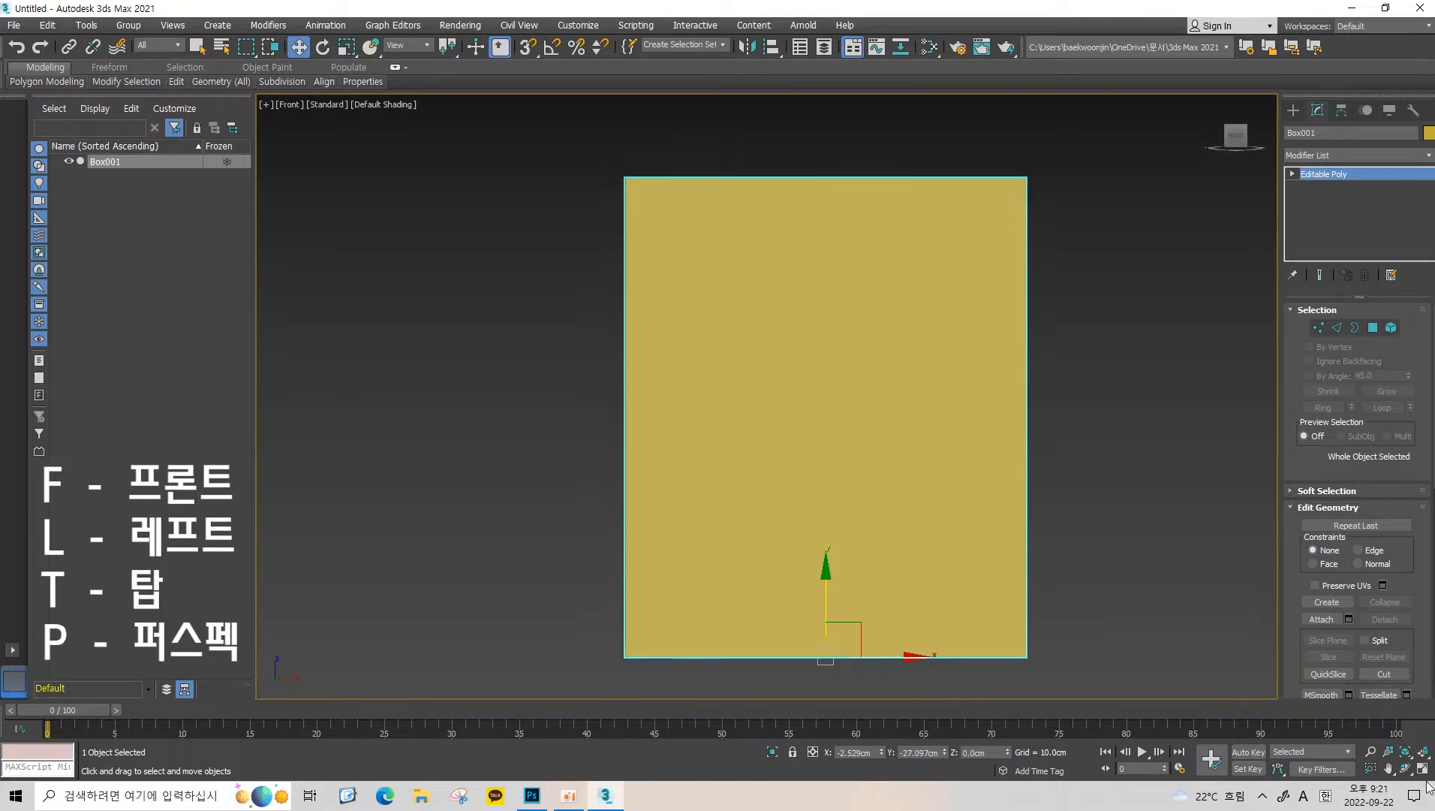
key(F3)
click(1424, 769)
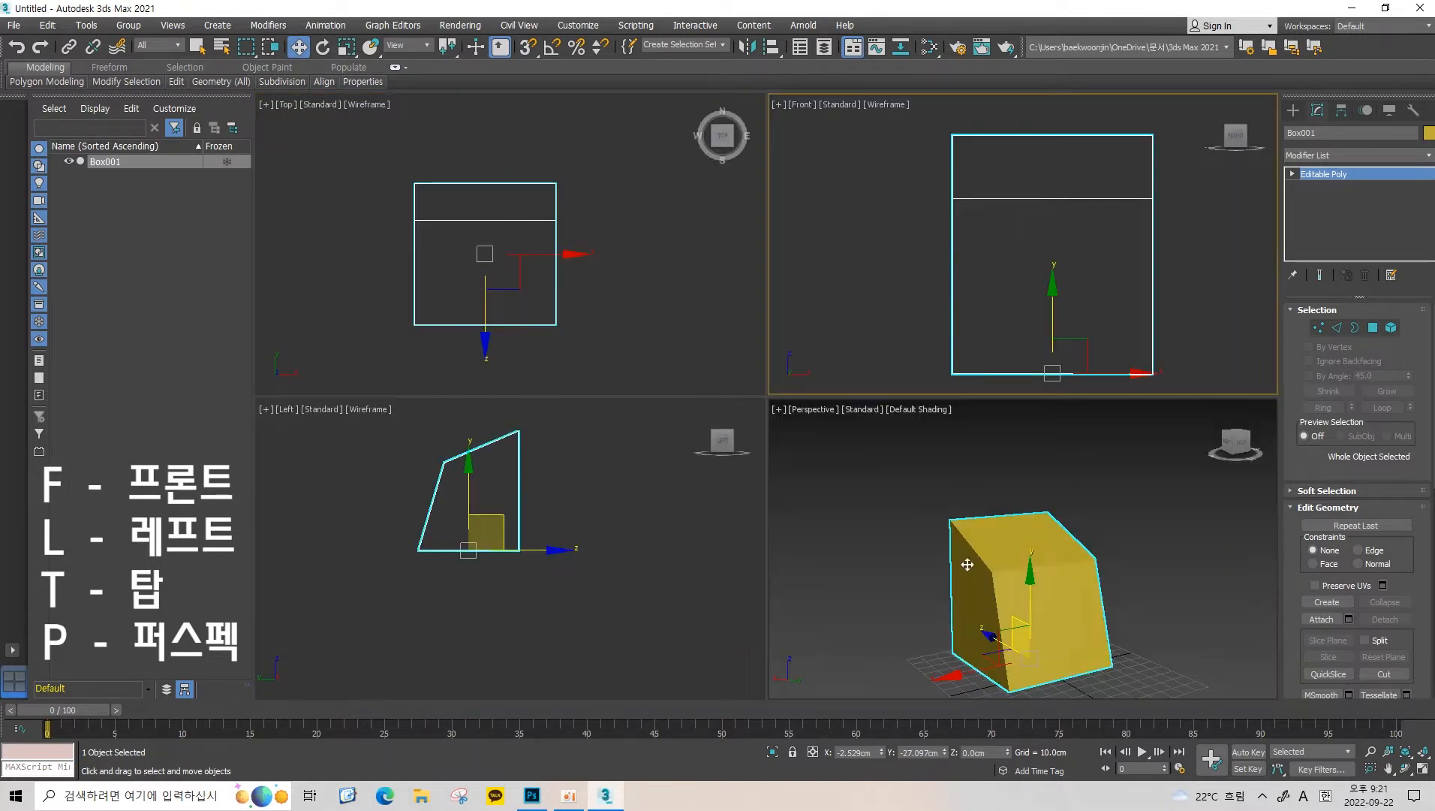
Clear the selection, maximize the Perspective viewport, and switch it to the Front view and back to Perspective.
click(928, 491)
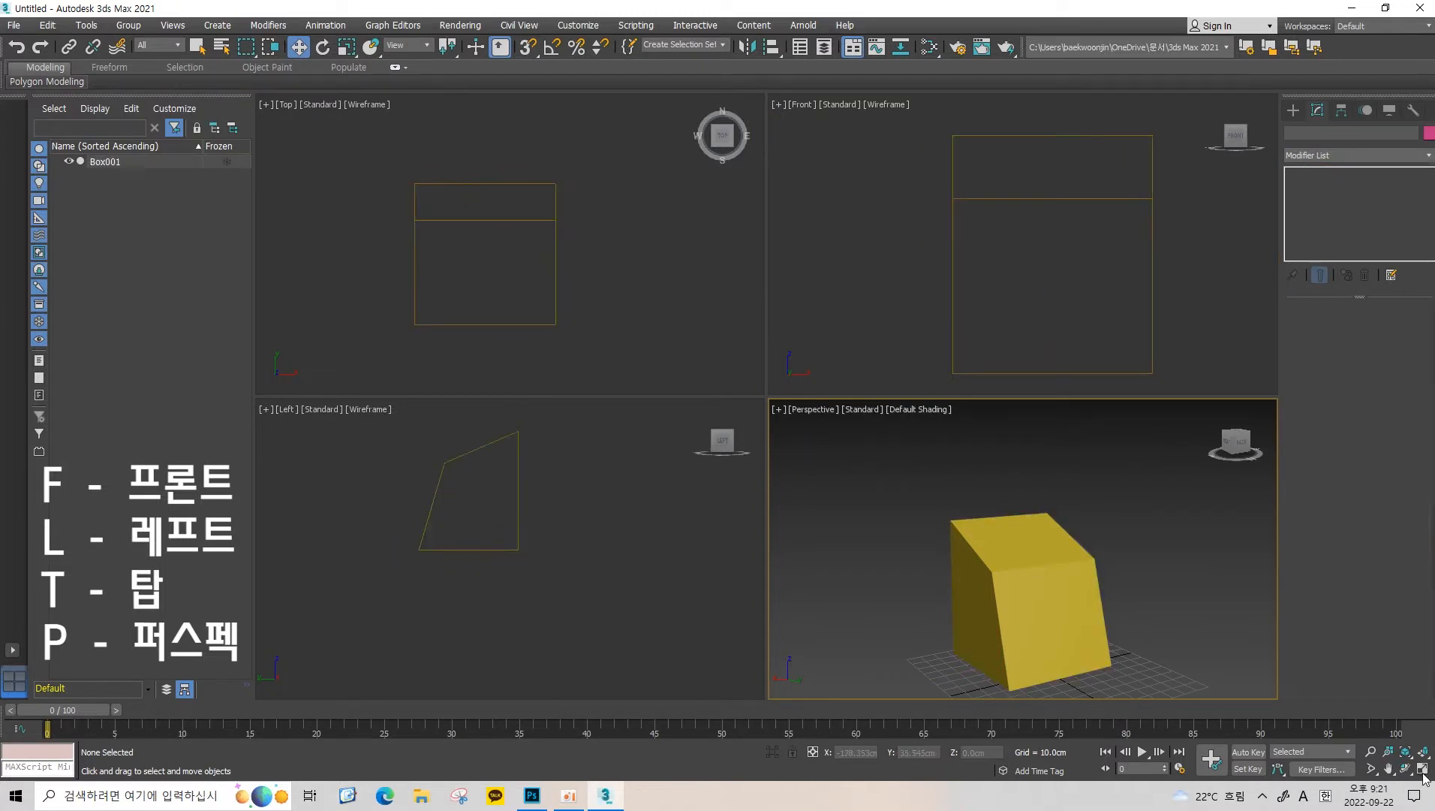
click(1424, 771)
key(f)
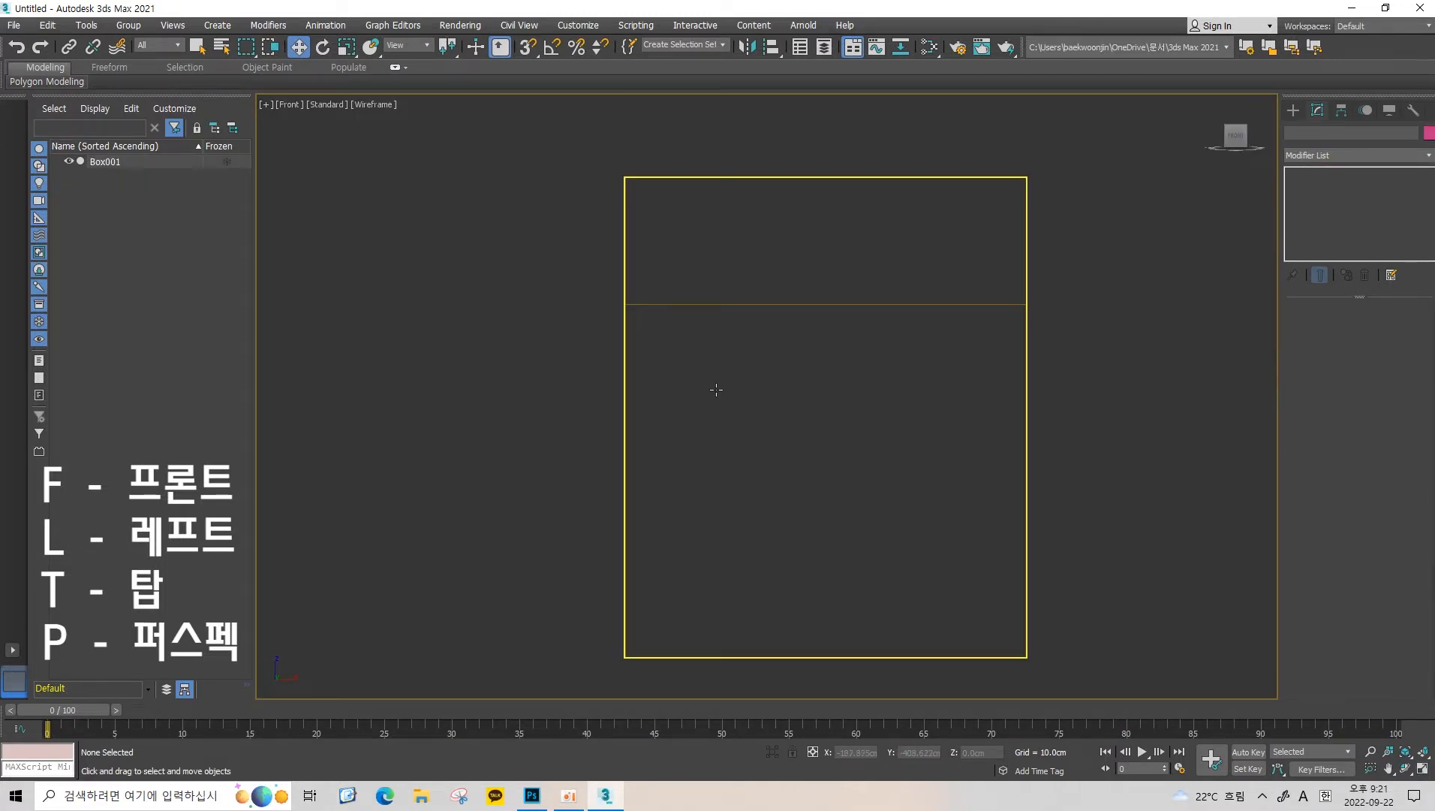
scroll(676, 419, down, 2)
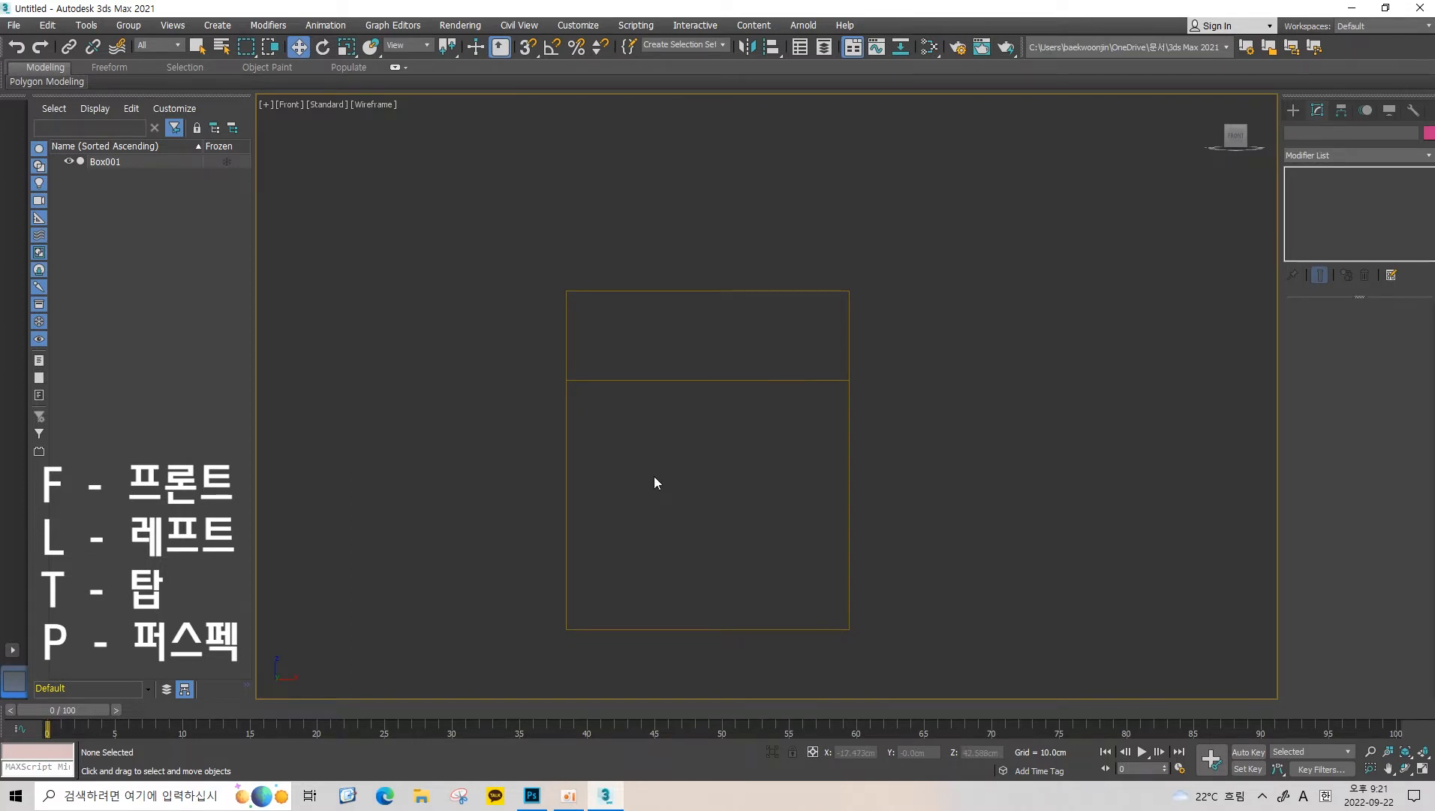
key(p)
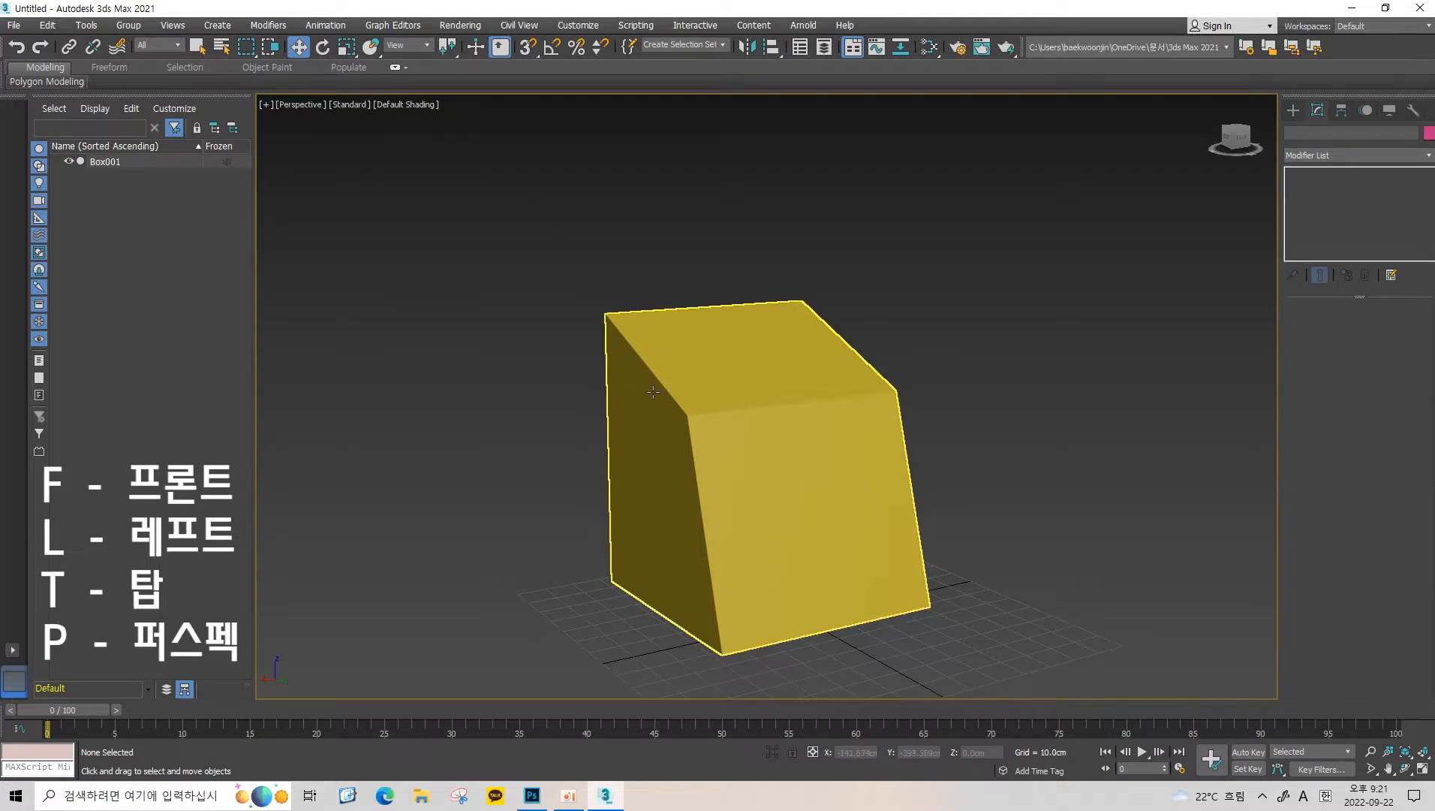
Select the box and compare its Front view with the Perspective view, ending in Perspective.
middle_drag(791, 400, 849, 391)
drag(882, 289, 801, 460)
alt+middle_drag(801, 460, 773, 433)
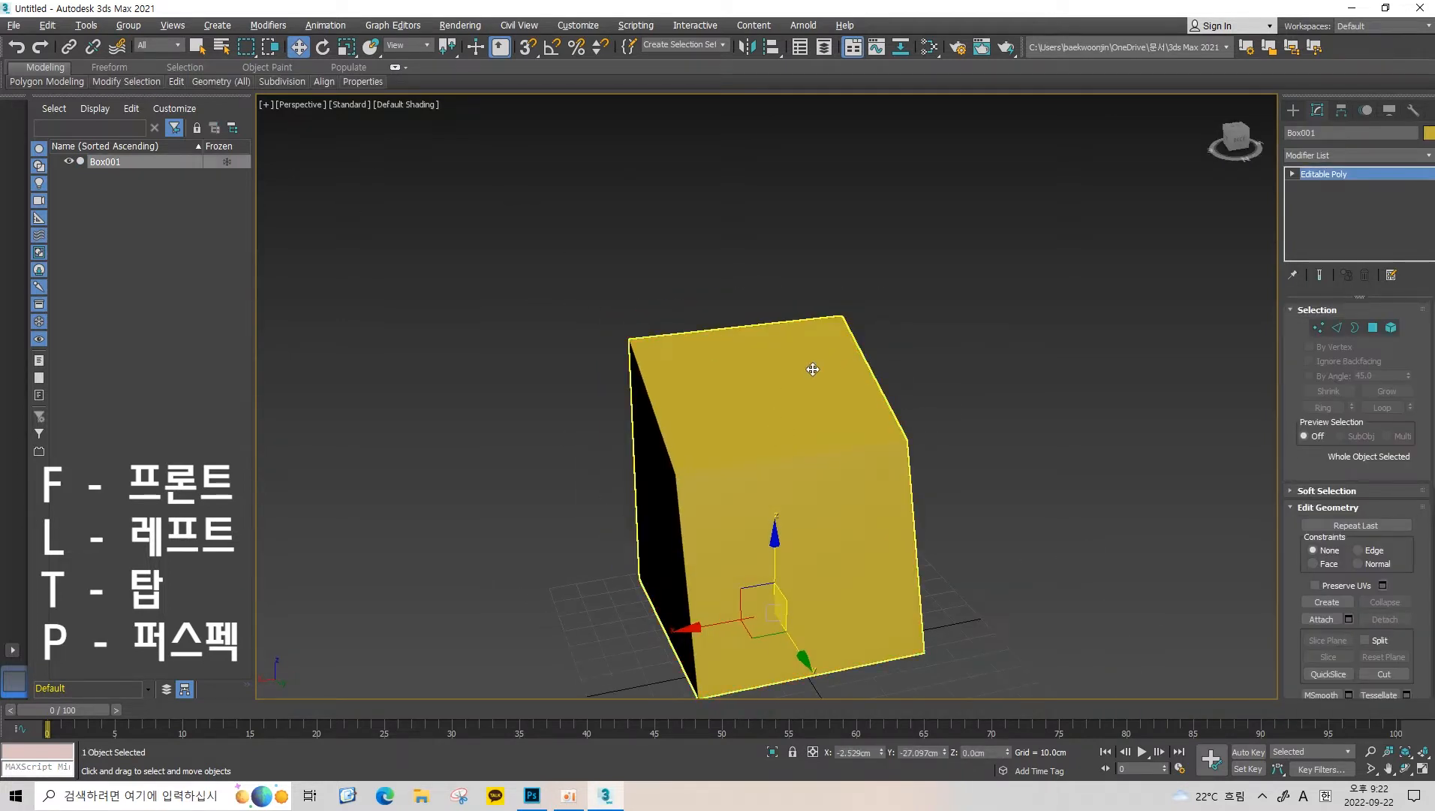
key(f)
key(p)
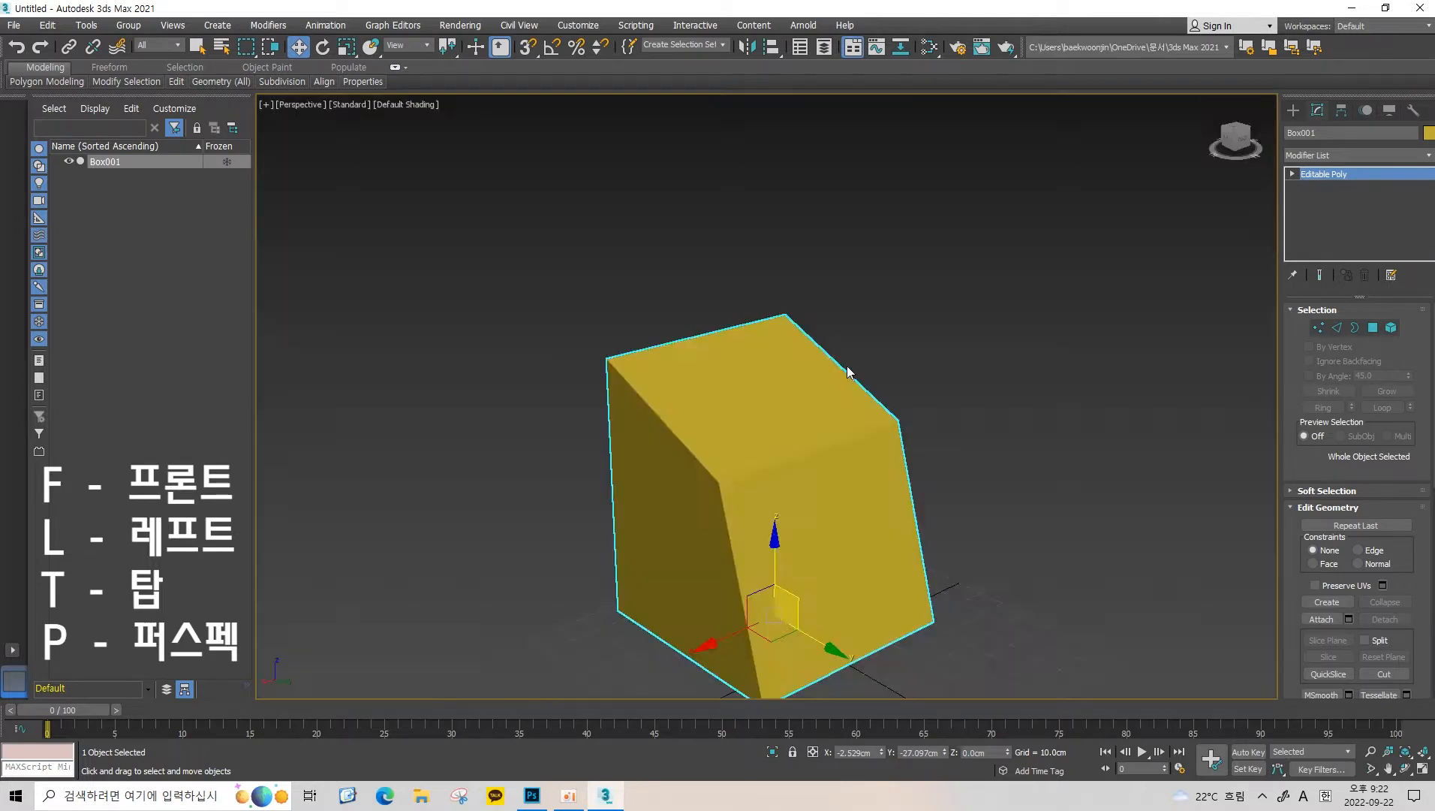
Inspect the box in the Left view, centring it on screen, and return to an orbited Perspective view.
mouse_move(849, 375)
alt+middle_down()
mouse_move(996, 328)
mouse_move(786, 403)
alt+middle_up()
key(l)
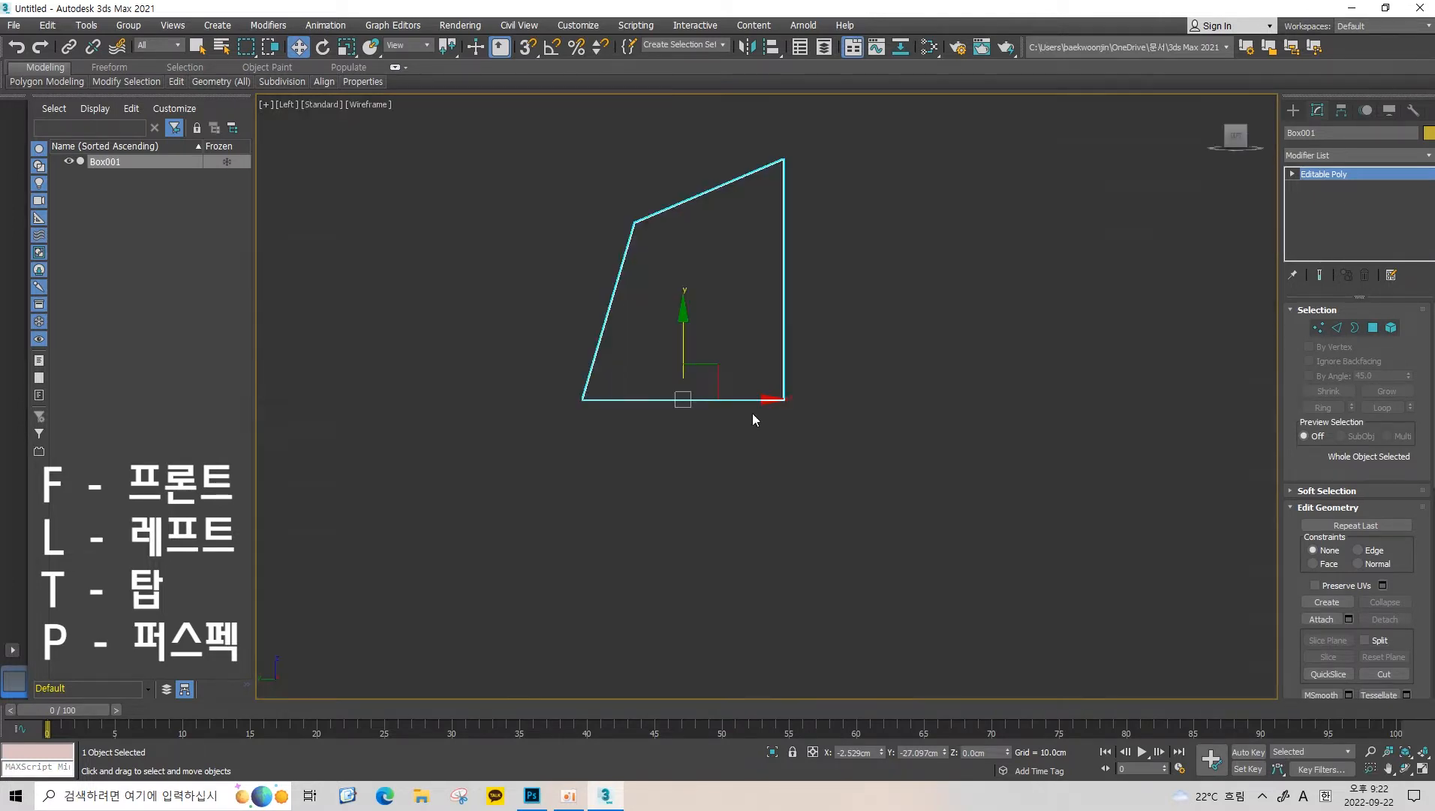
middle_drag(828, 283, 834, 303)
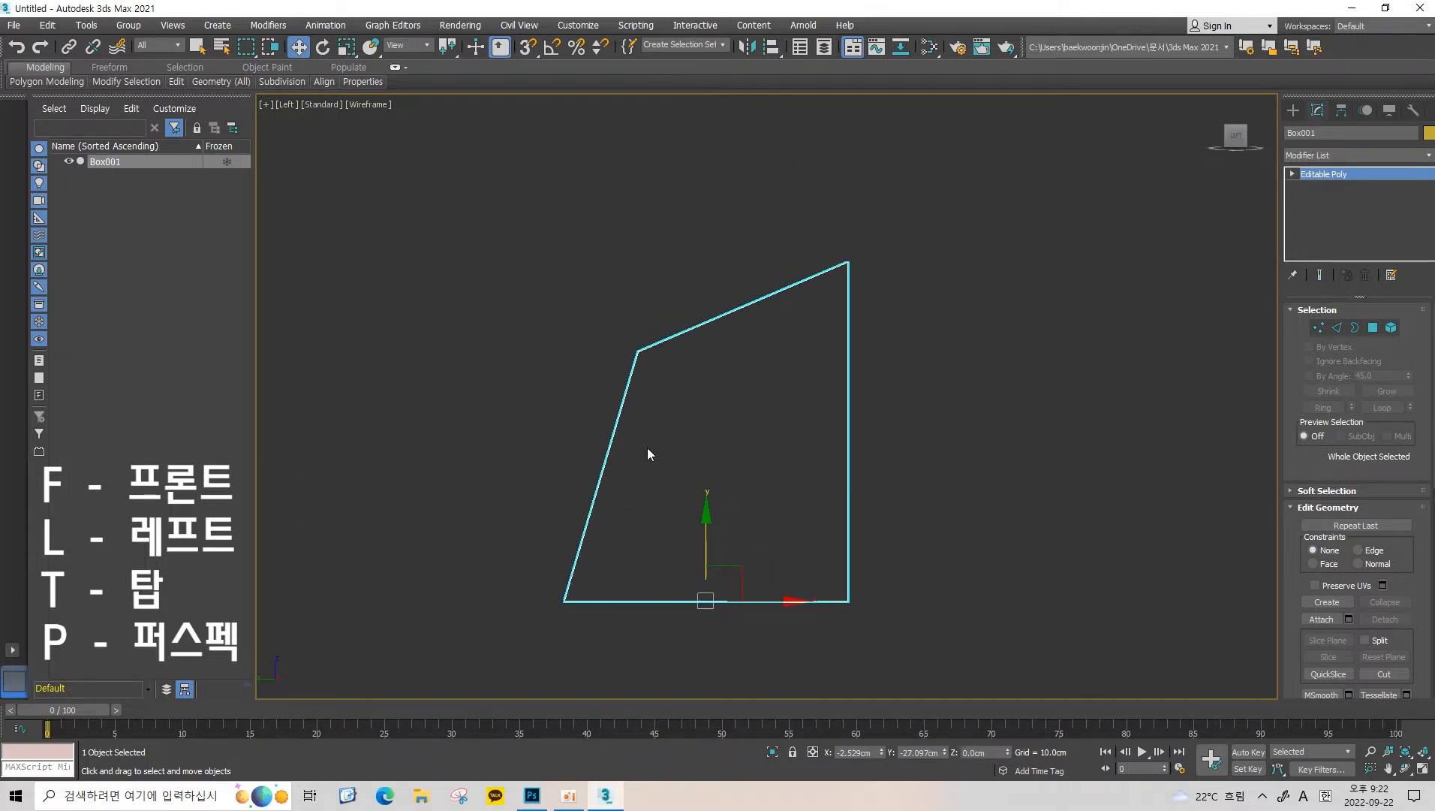
key(p)
mouse_move(846, 465)
alt+middle_down()
mouse_move(856, 427)
mouse_move(882, 427)
mouse_move(837, 468)
mouse_move(840, 446)
alt+middle_up()
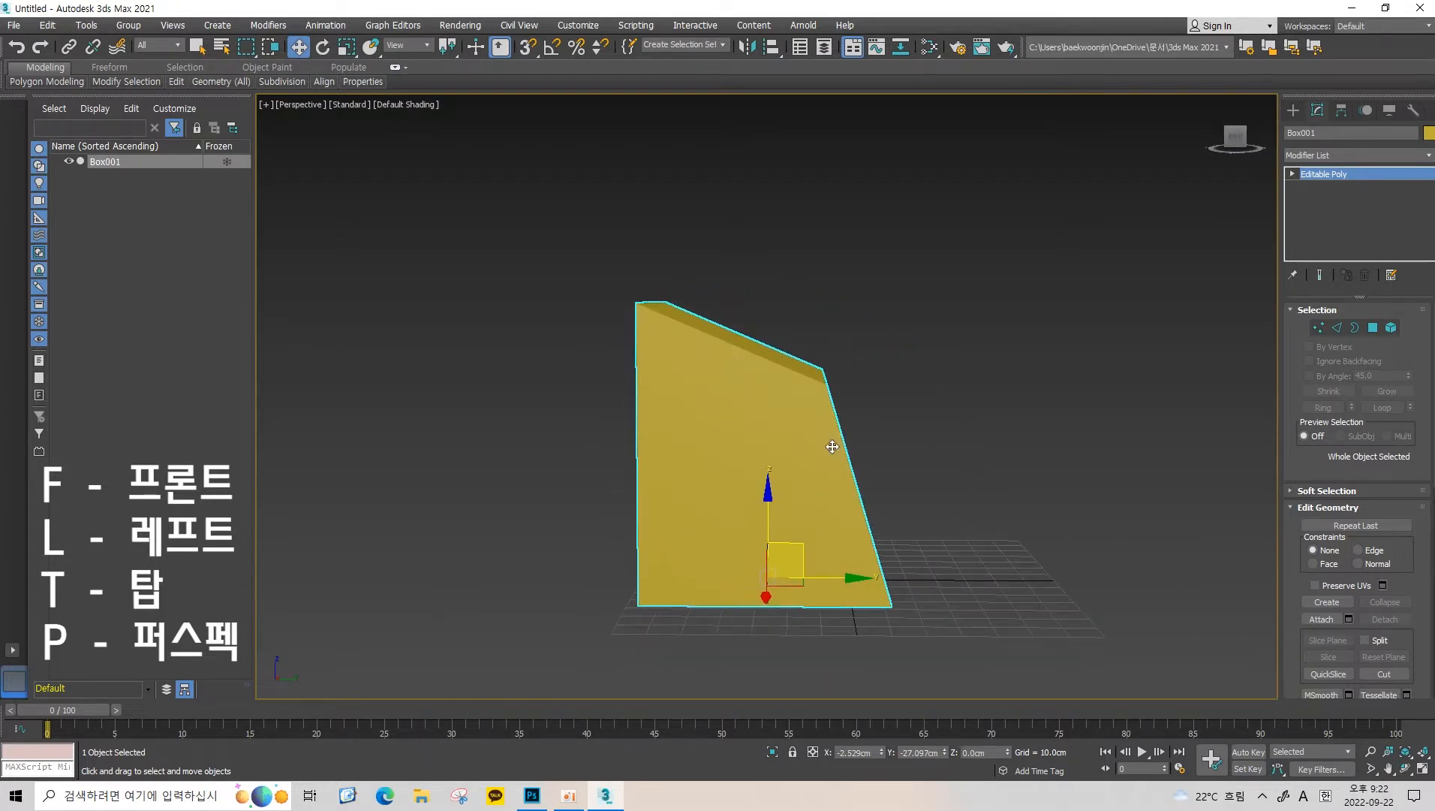
Switch to the Top view, set its display to Default Shading and return to the Perspective view.
key(t)
middle_drag(718, 290, 747, 331)
key(F3)
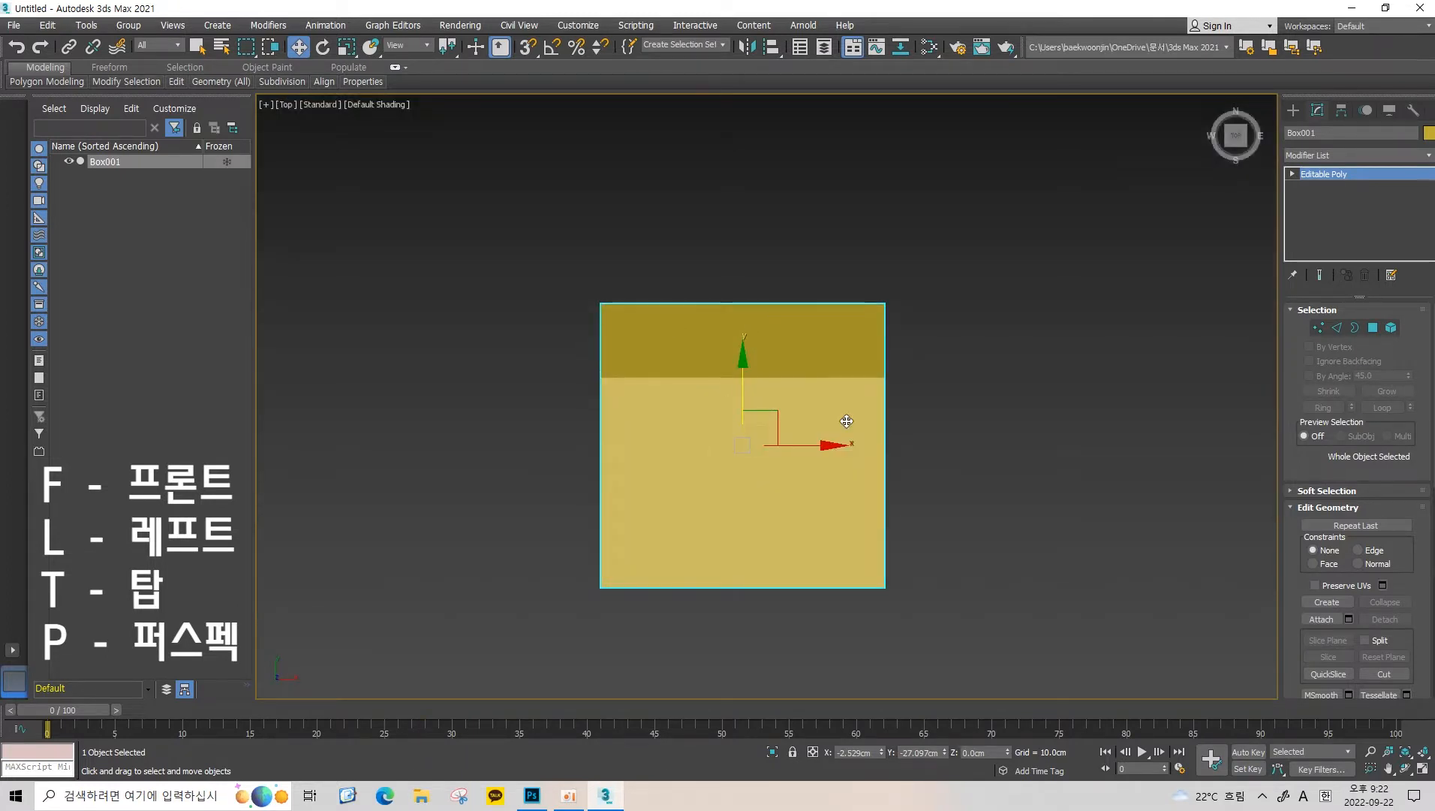
middle_drag(847, 421, 870, 401)
key(p)
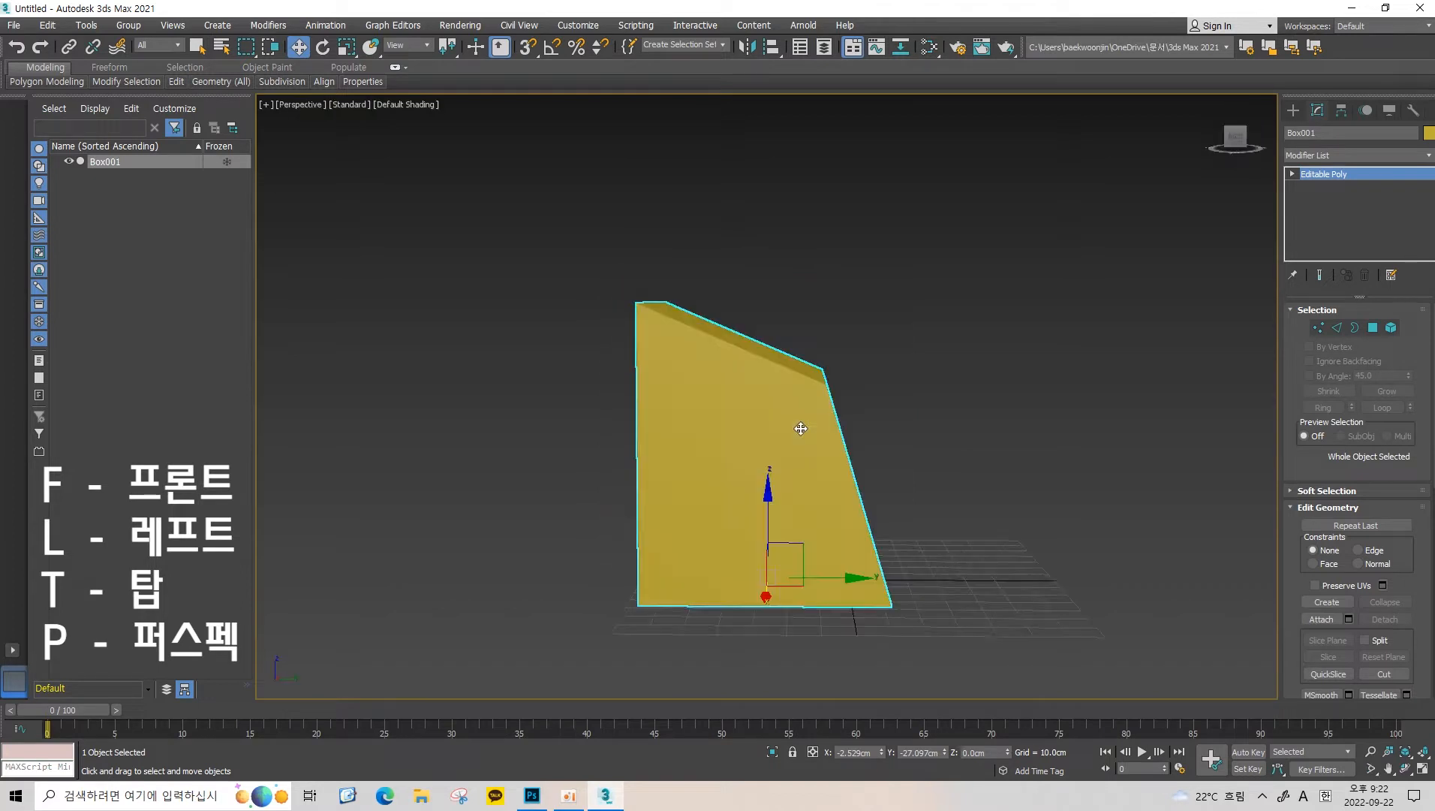
Cycle through the Front and Top views, return to Perspective and pan to recentre the box.
alt+middle_drag(795, 429, 711, 430)
key(f)
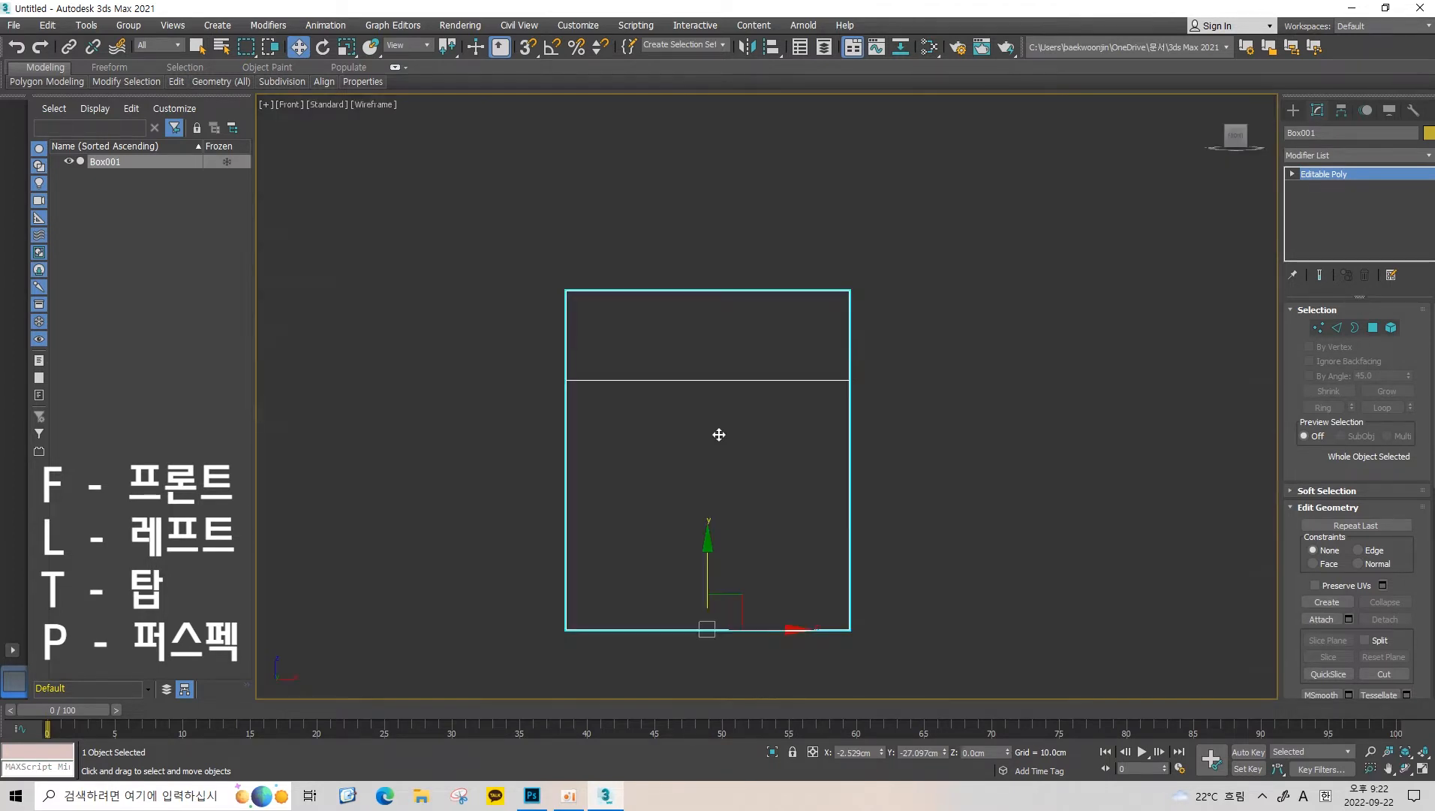
key(t)
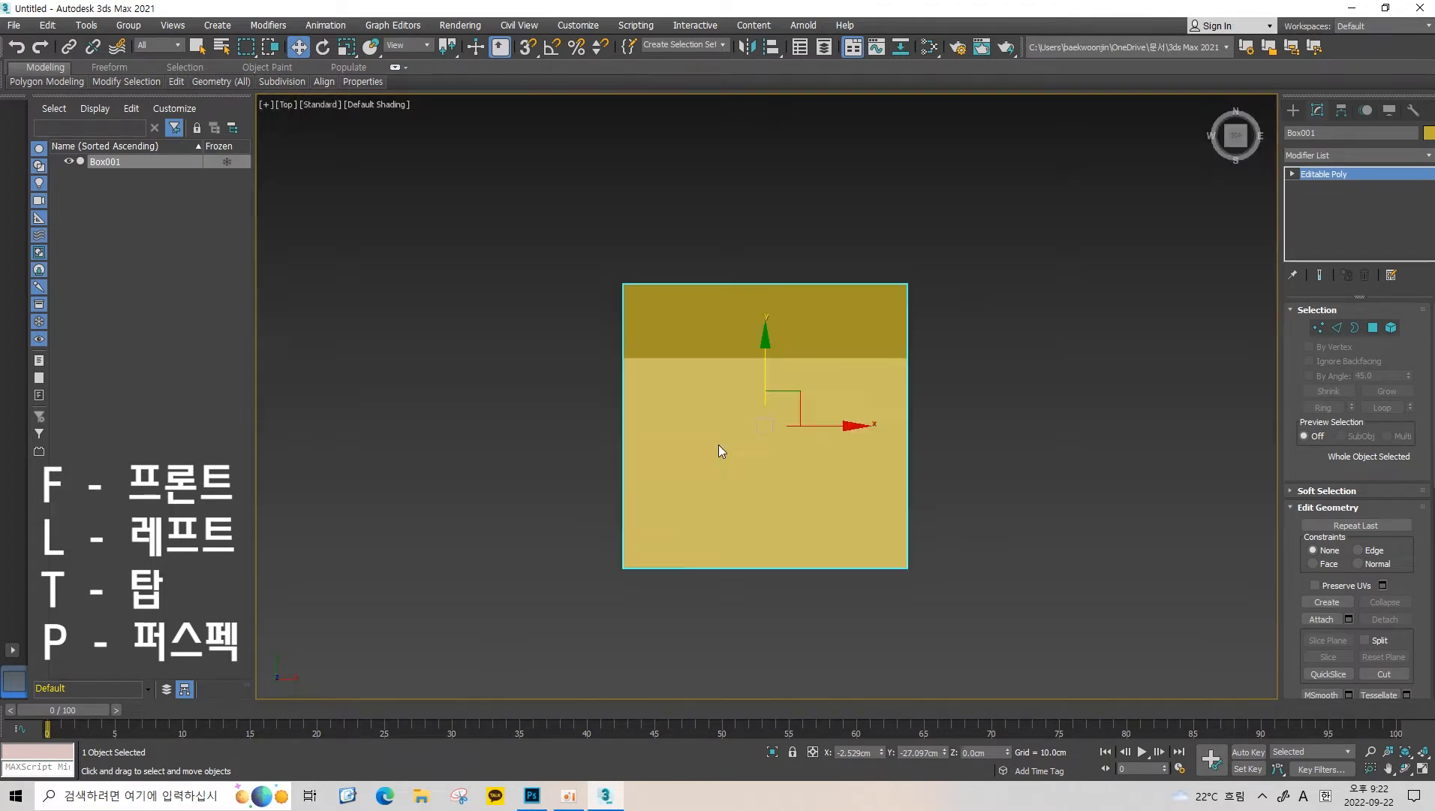
key(p)
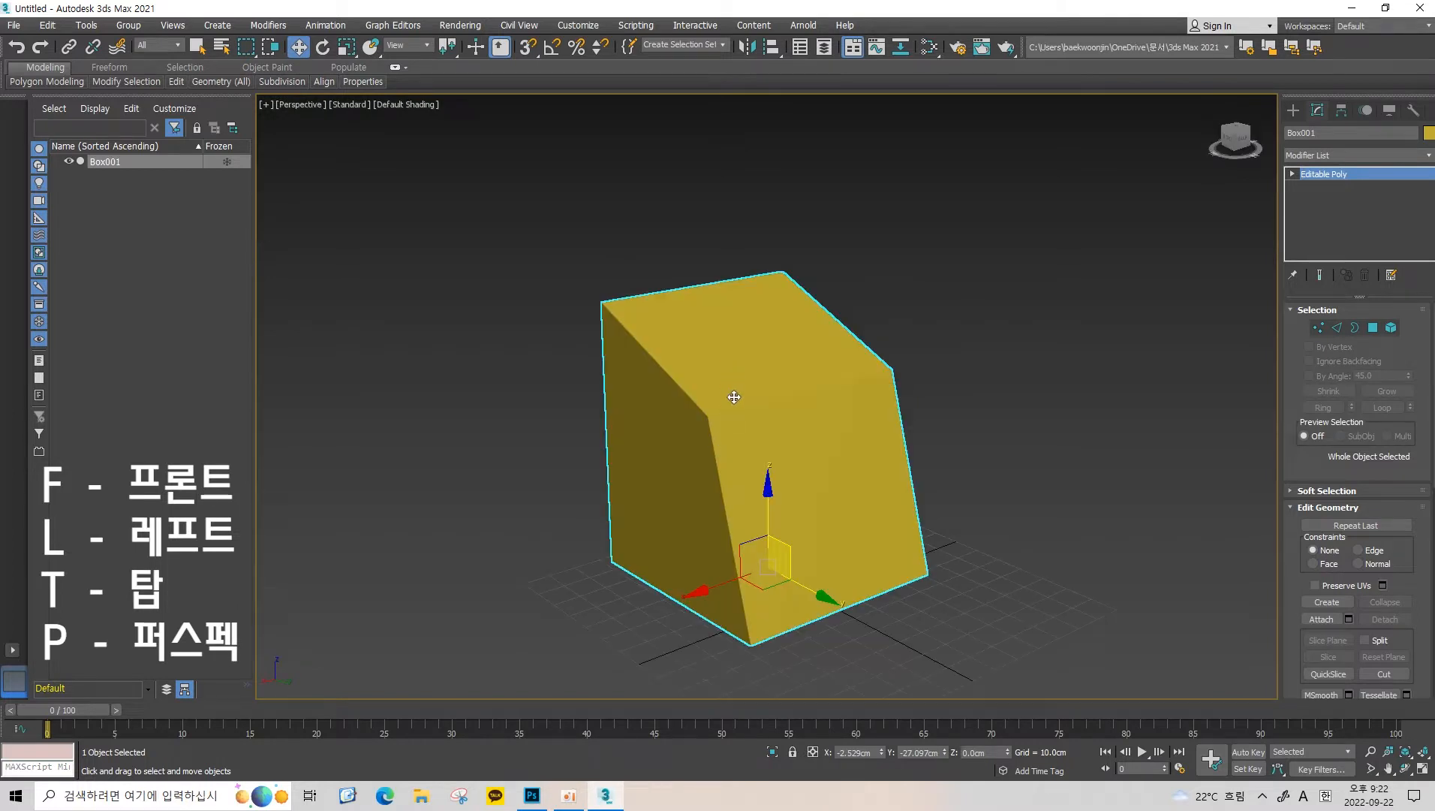
middle_drag(753, 427, 759, 434)
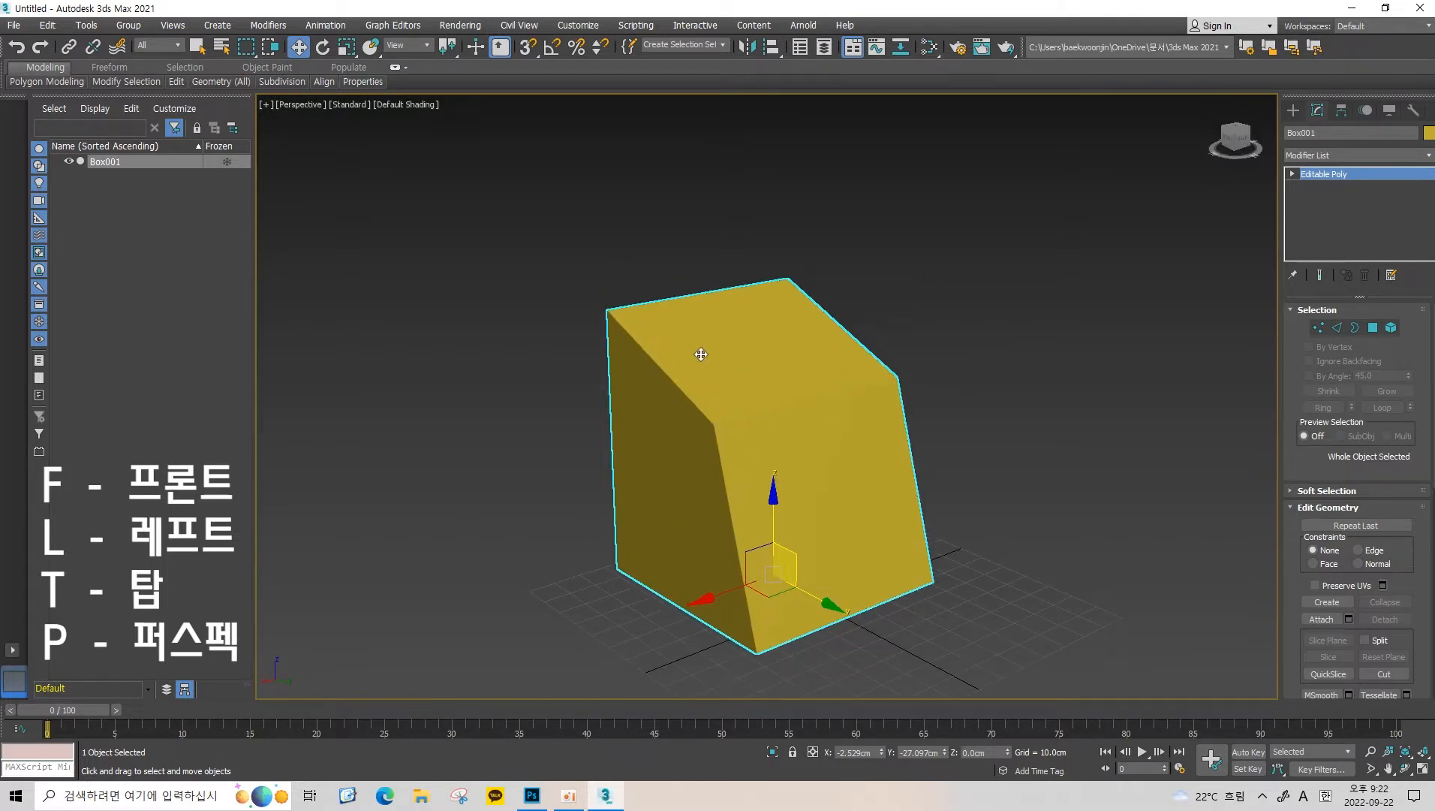
middle_drag(701, 354, 731, 363)
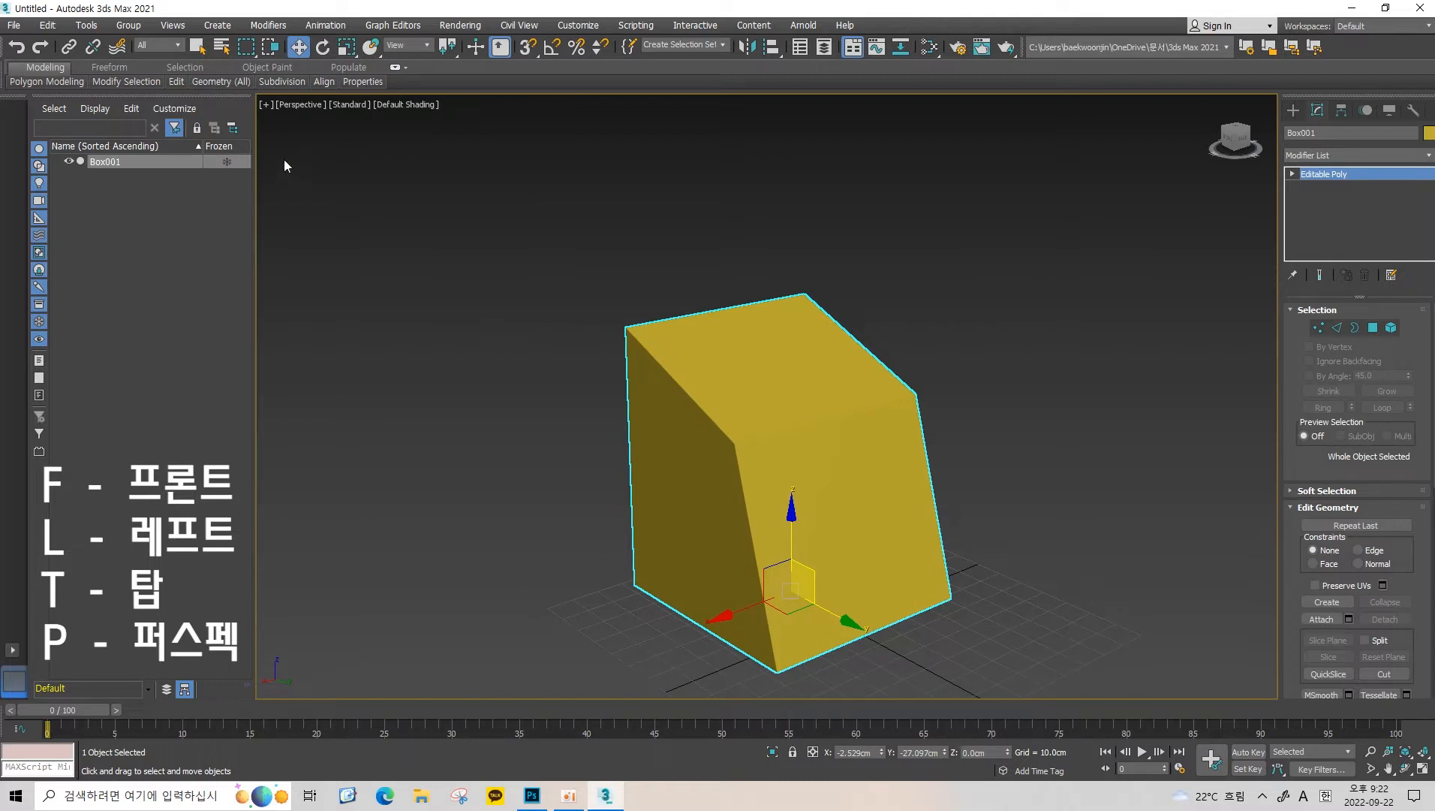
Review the available point-of-view options for the Perspective viewport without changing the view, and reselect the box.
click(308, 106)
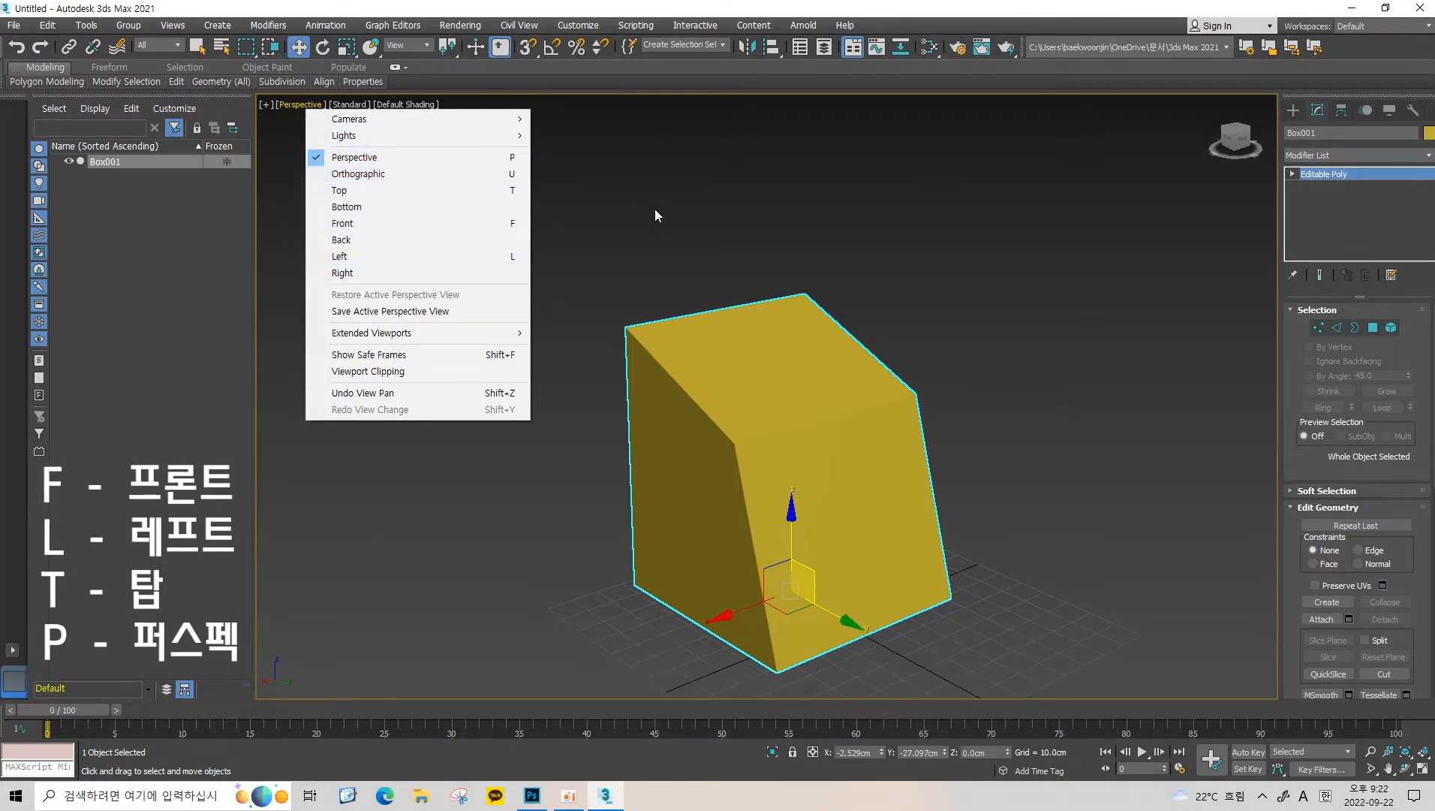
click(442, 209)
click(299, 105)
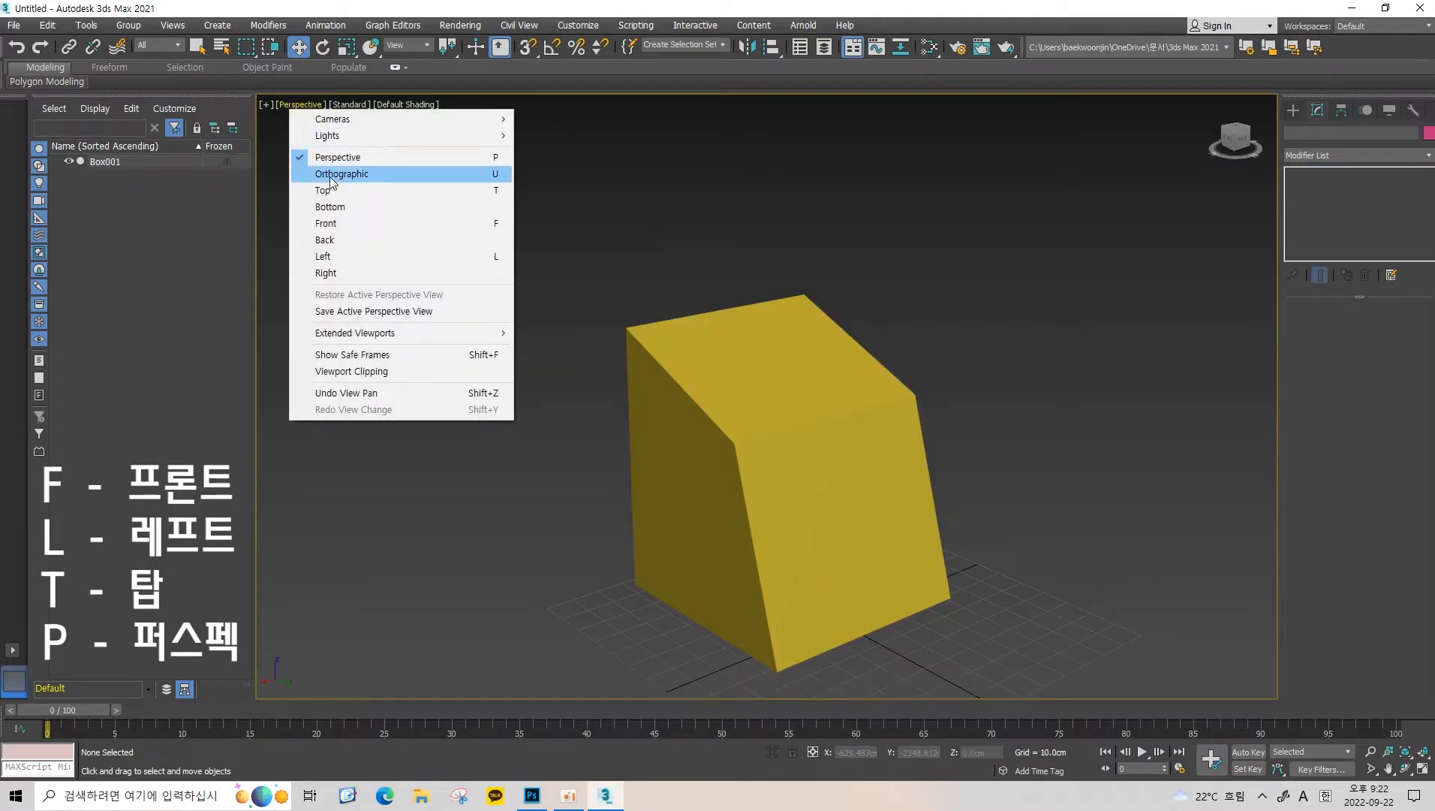
click(786, 215)
drag(690, 460, 687, 466)
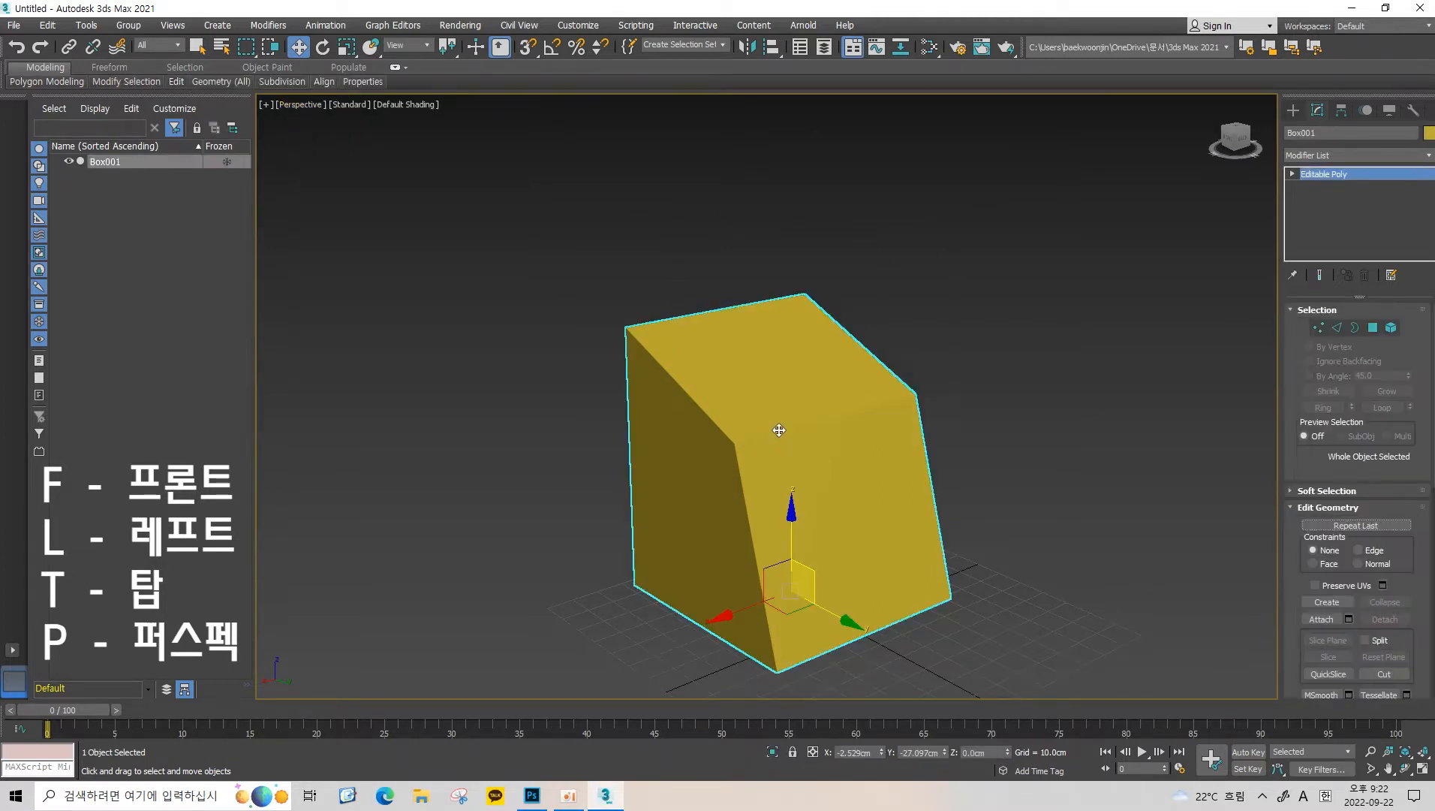
Orbit out of the Front view into an Orthographic view of the box, and return through Front to Perspective.
key(f)
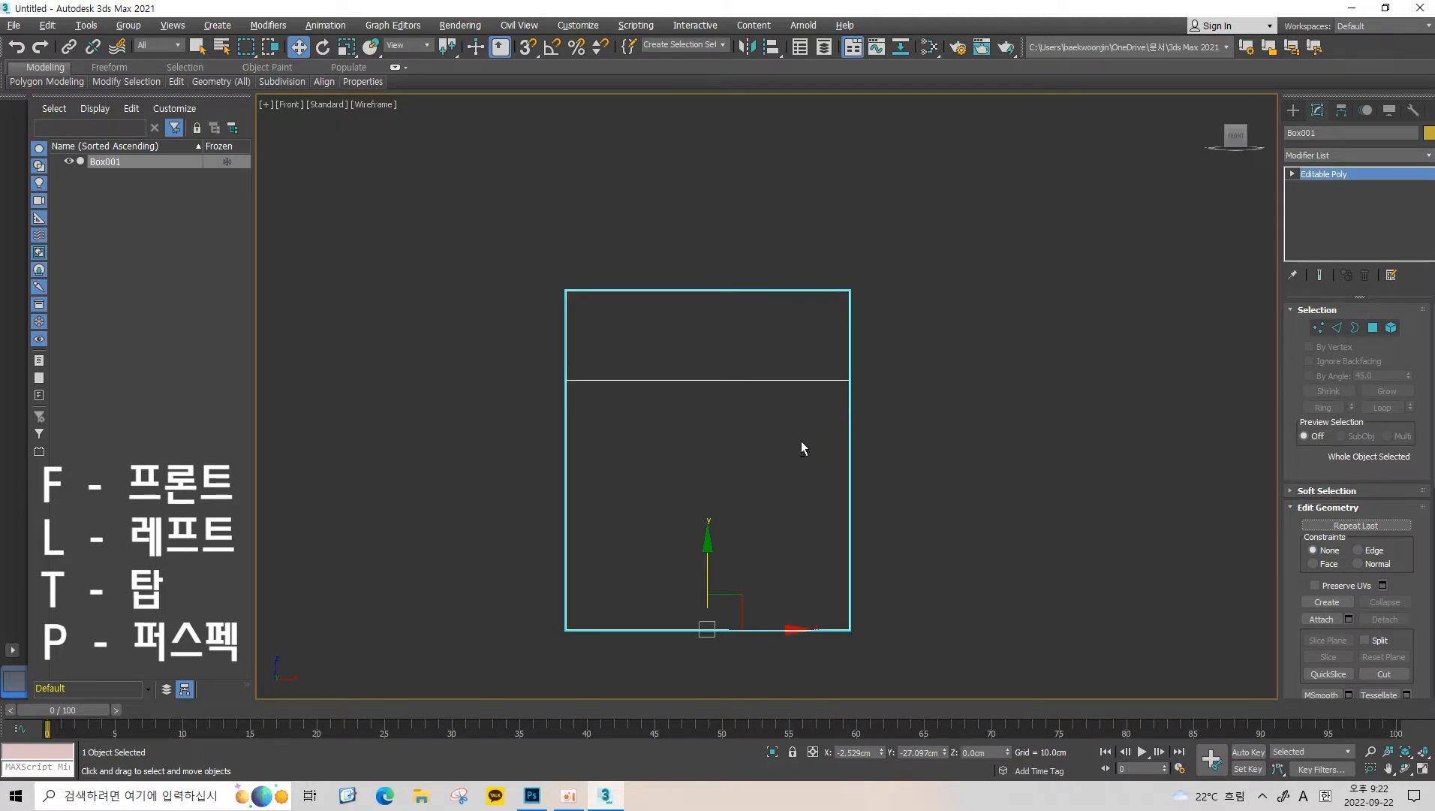
alt+middle_drag(801, 441, 734, 440)
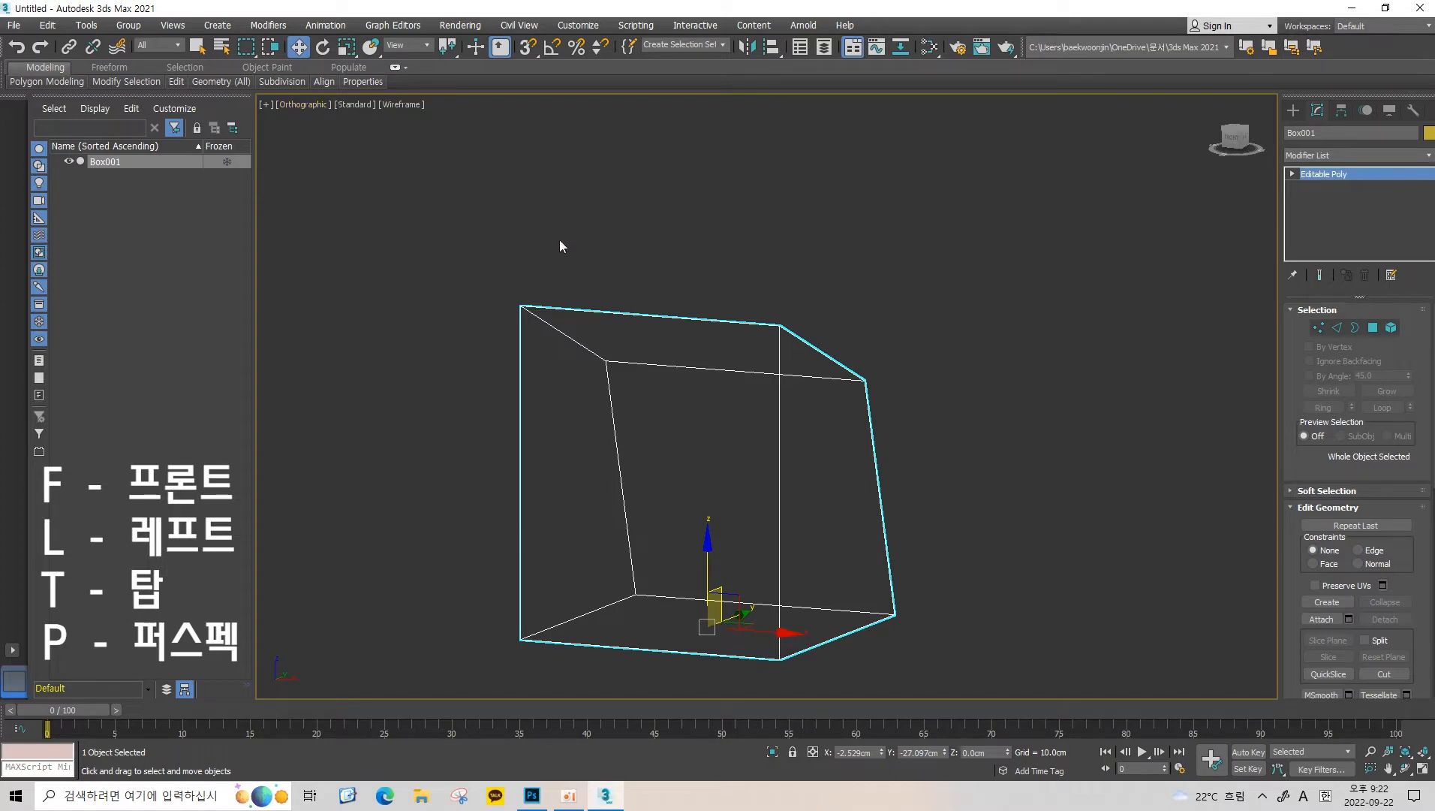
alt+middle_drag(560, 240, 779, 273)
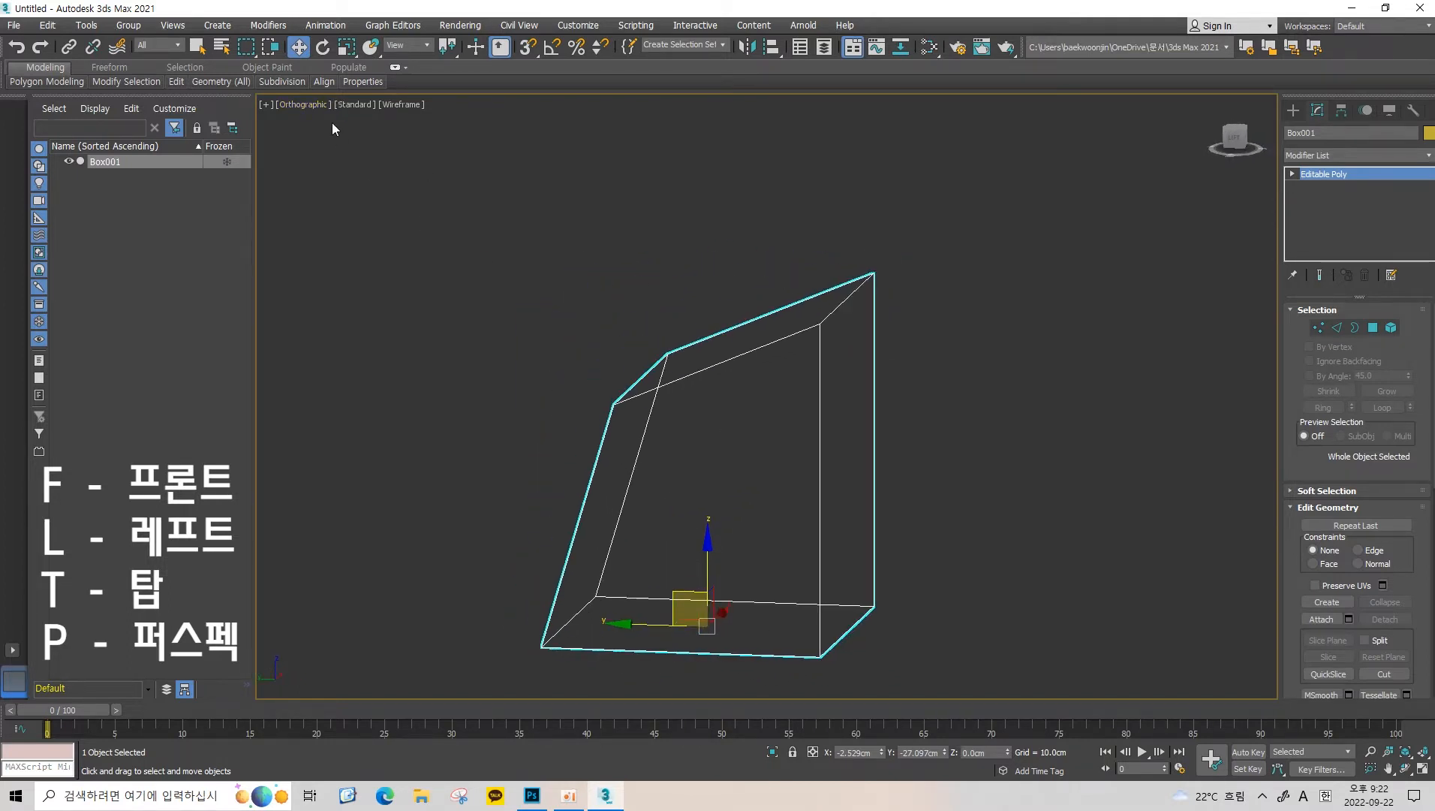
alt+middle_drag(464, 226, 646, 346)
key(f)
key(p)
mouse_move(746, 362)
alt+middle_down()
mouse_move(731, 397)
mouse_move(913, 308)
mouse_move(938, 238)
mouse_move(958, 317)
mouse_move(714, 384)
mouse_move(628, 330)
mouse_move(673, 237)
mouse_move(778, 262)
mouse_move(788, 328)
mouse_move(865, 362)
mouse_move(823, 398)
mouse_move(923, 384)
mouse_move(812, 461)
mouse_move(859, 400)
mouse_move(772, 372)
mouse_move(830, 366)
mouse_move(742, 412)
alt+middle_up()
Change the viewport from Perspective to Orthographic and orbit and zoom in on the box.
click(300, 105)
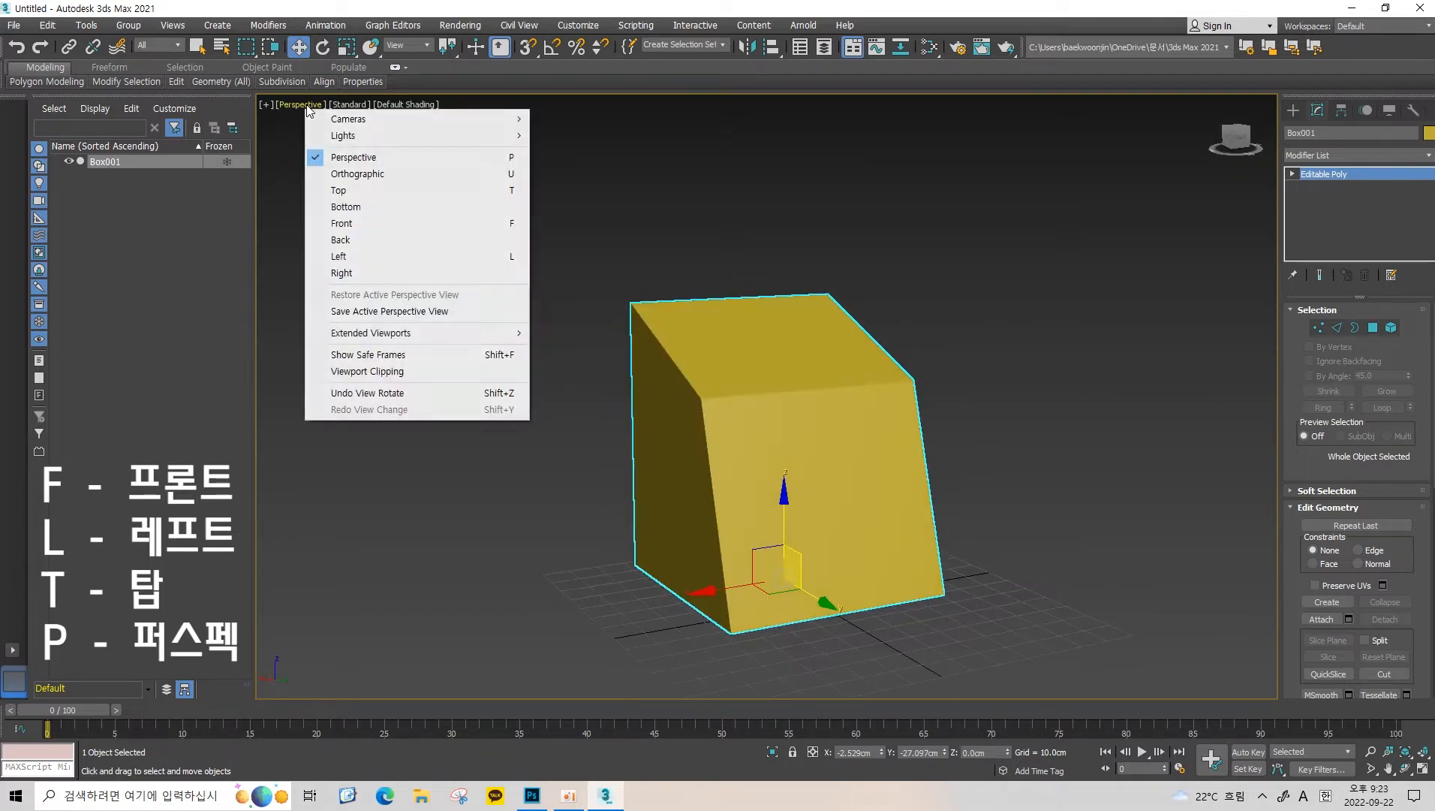
click(337, 175)
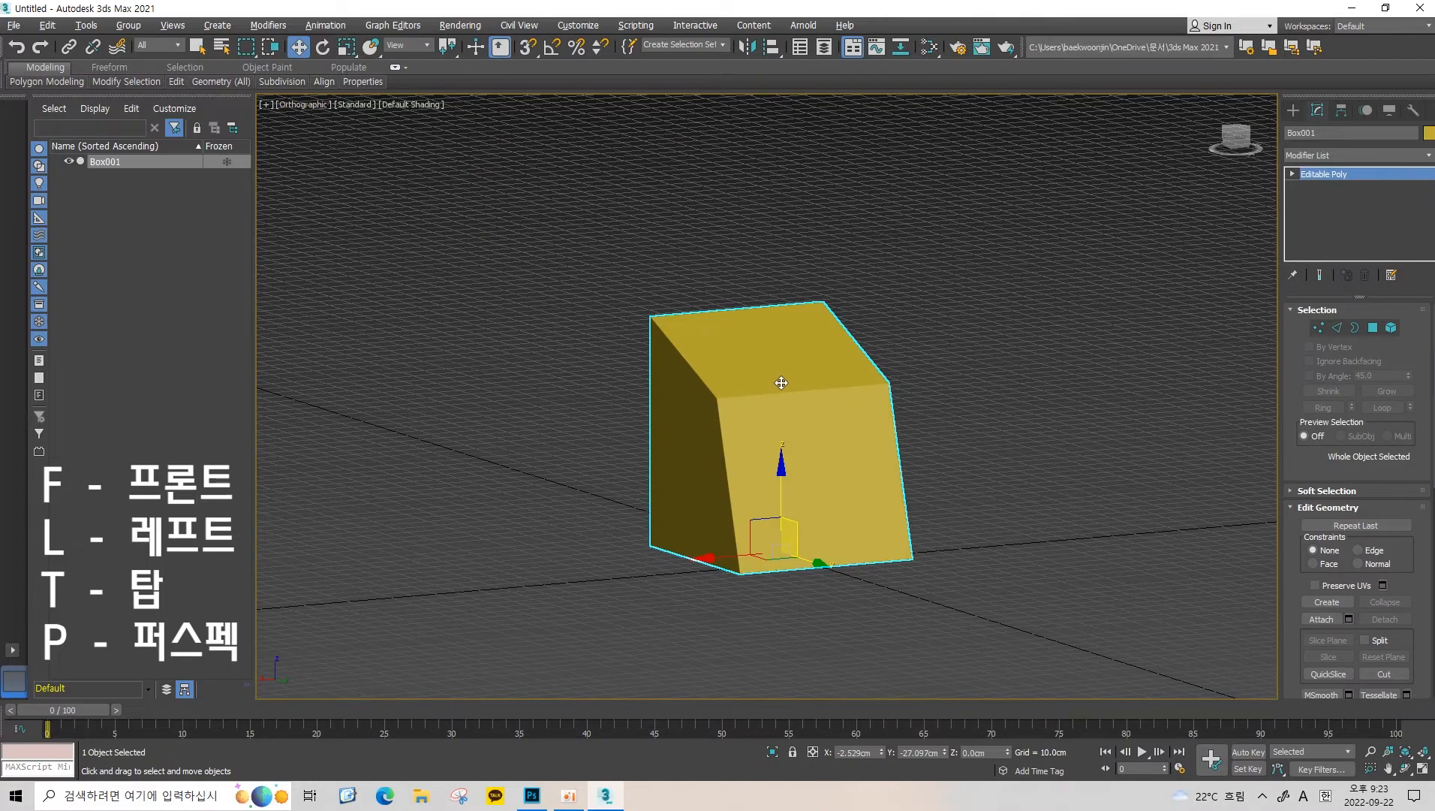
alt+middle_drag(781, 382, 720, 314)
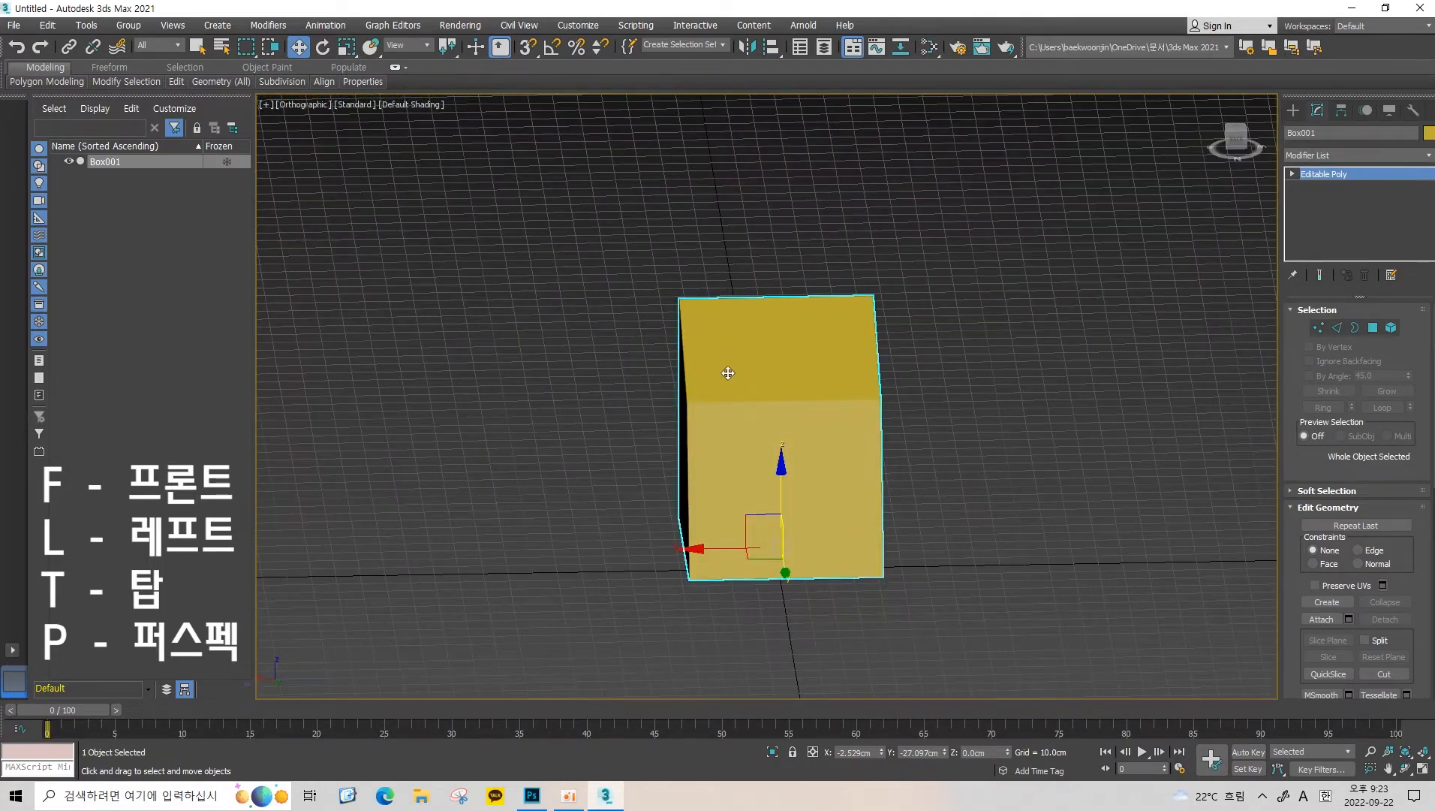
alt+middle_drag(865, 533, 967, 415)
scroll(863, 410, up, 3)
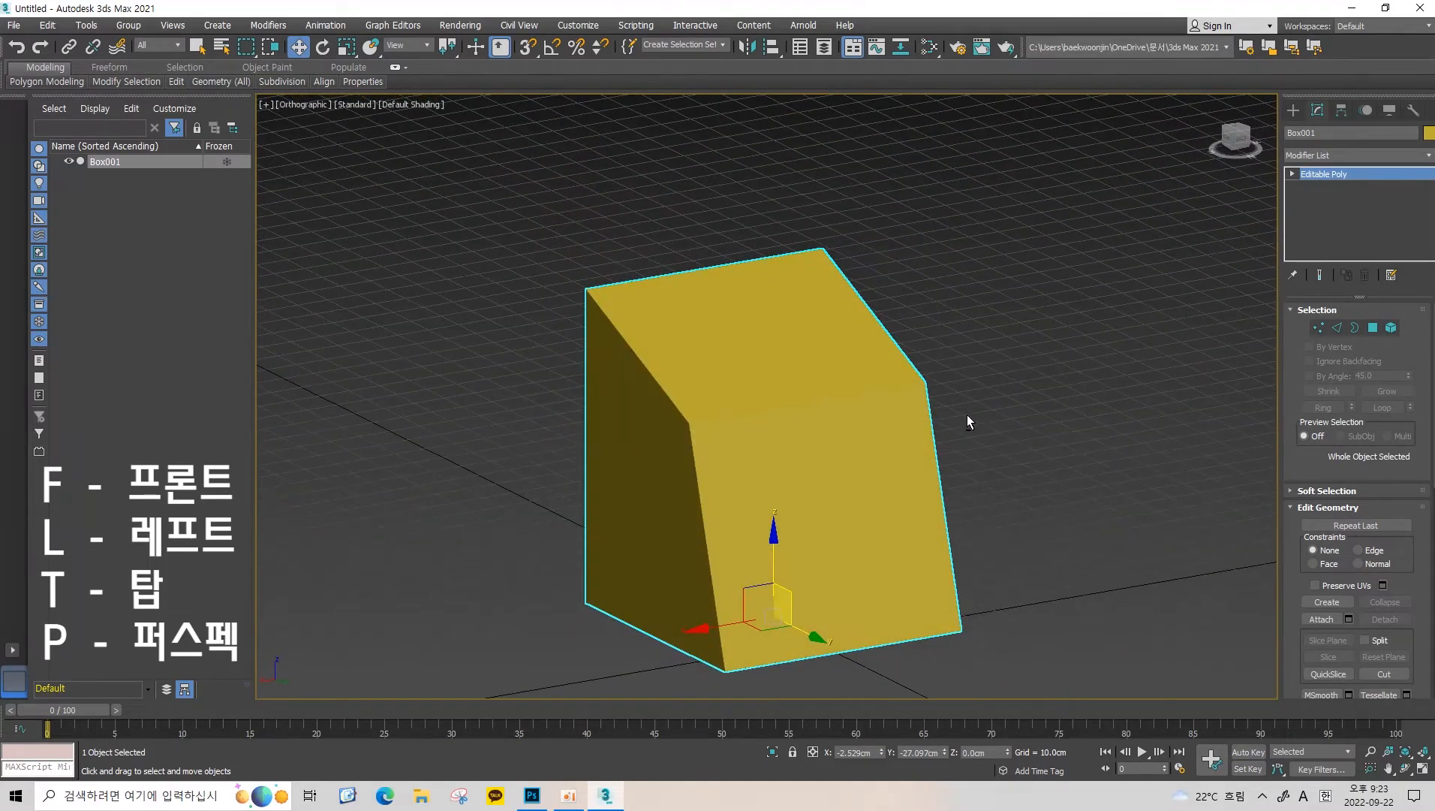
Switch the viewport to Perspective, and orbit and zoom around the box.
key(p)
scroll(864, 428, up, 2)
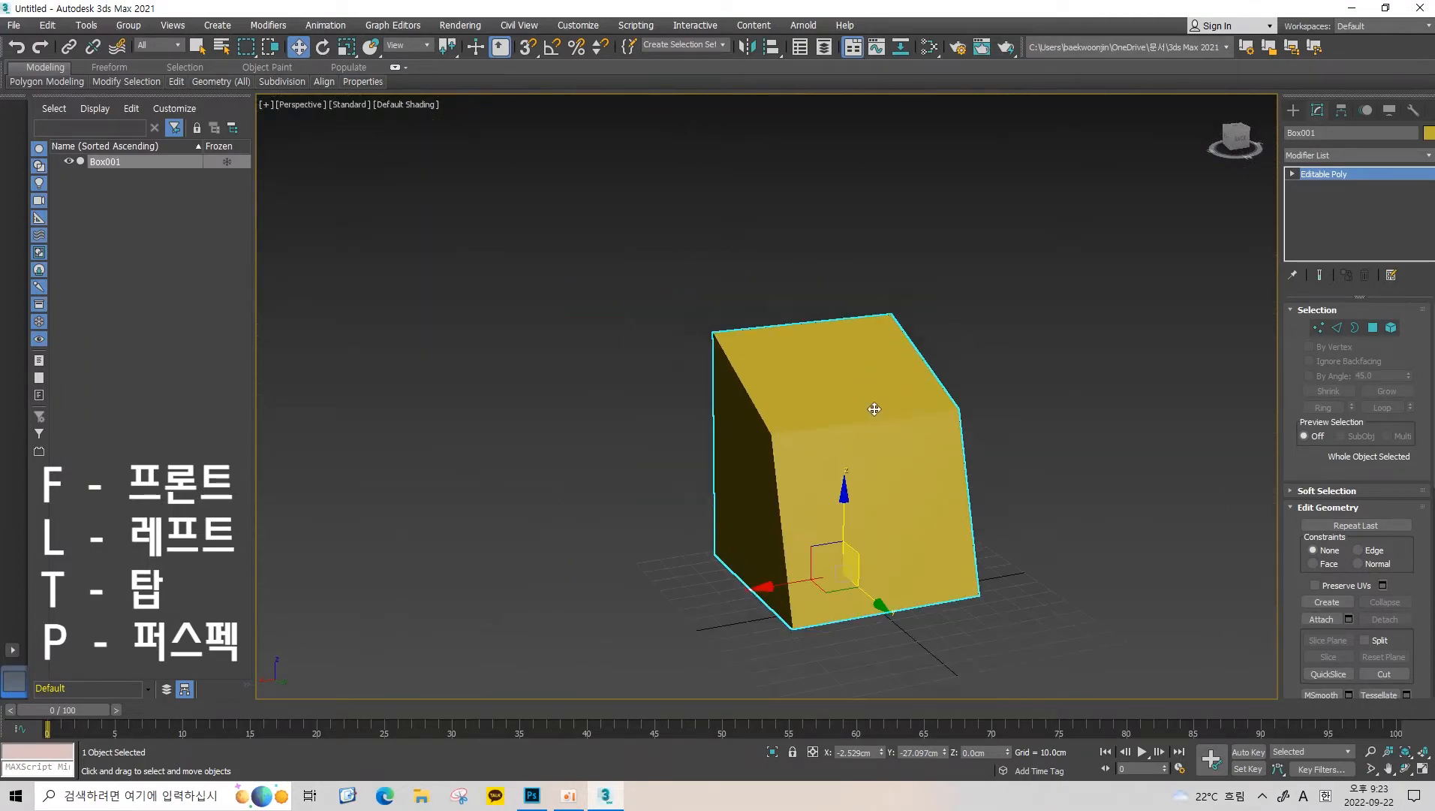
scroll(861, 412, down, 2)
alt+middle_drag(861, 411, 903, 419)
scroll(832, 428, up, 3)
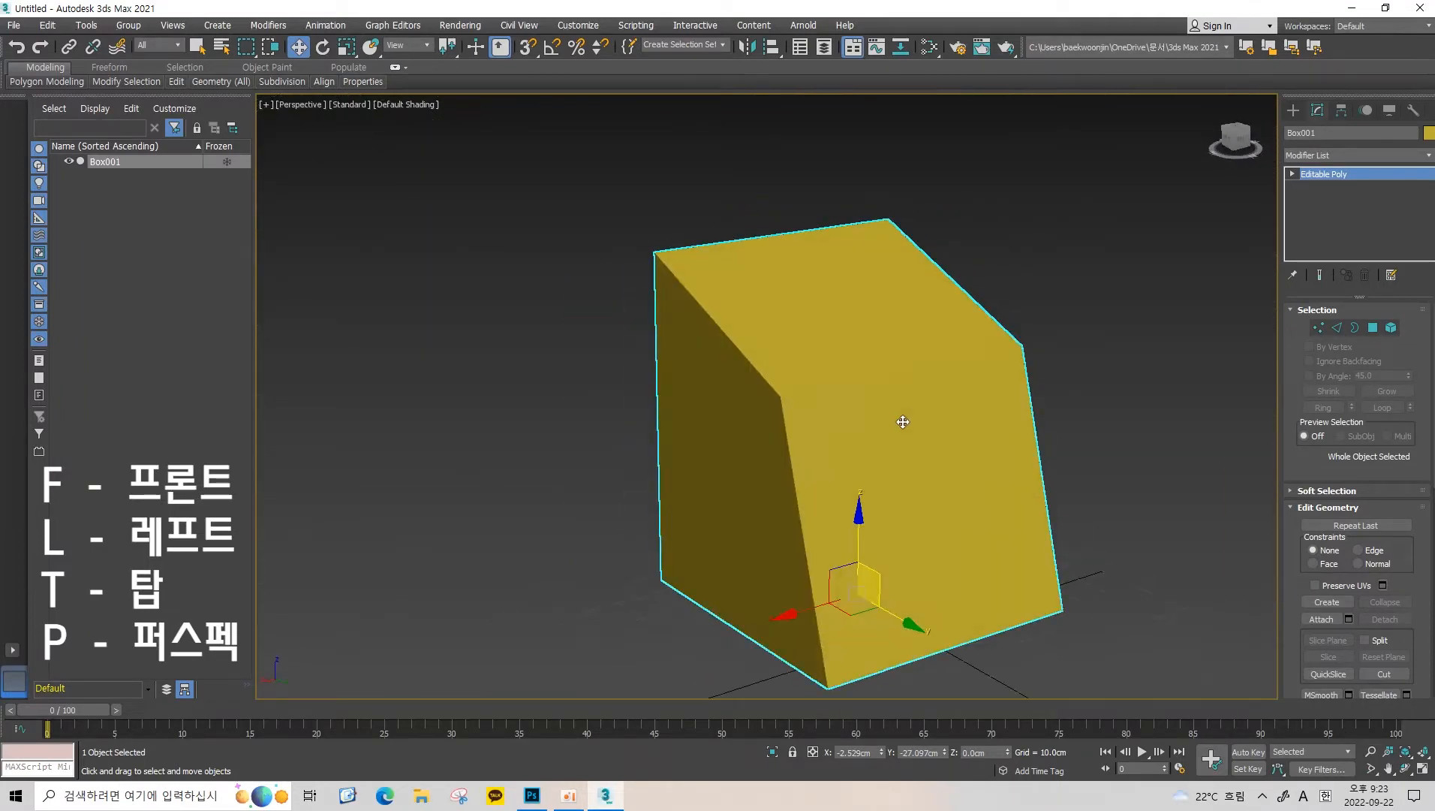
scroll(783, 467, down, 2)
Review the point-of-view options for the Perspective viewport without changing the view, and orbit around the box.
click(308, 106)
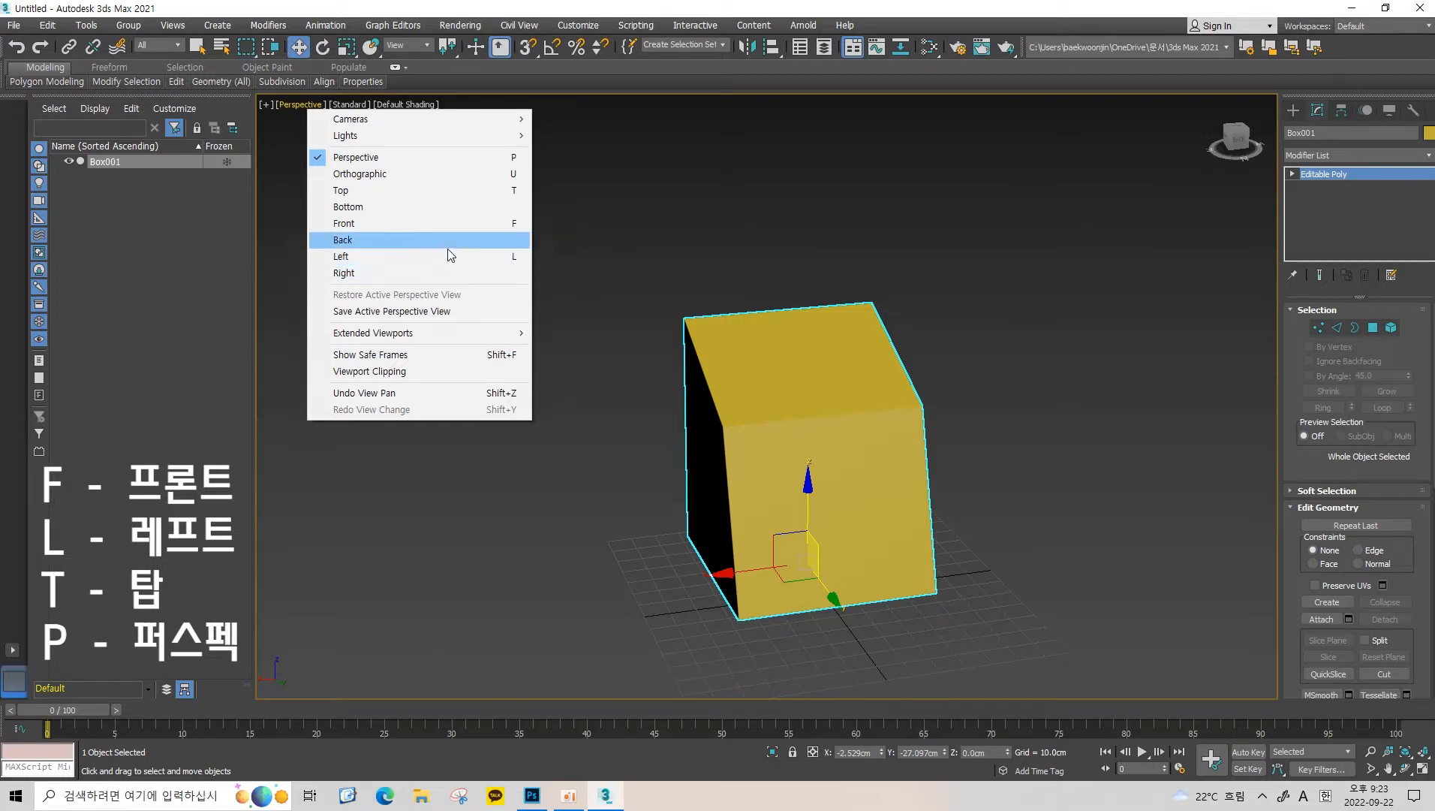
click(936, 229)
alt+middle_drag(889, 370, 874, 330)
mouse_move(854, 245)
alt+middle_down()
mouse_move(756, 252)
mouse_move(808, 331)
mouse_move(723, 383)
mouse_move(702, 445)
alt+middle_up()
Cycle through the Left, Front and Top views, and orbit out of Top into an Orthographic view of the box.
key(l)
key(F3)
key(f)
key(t)
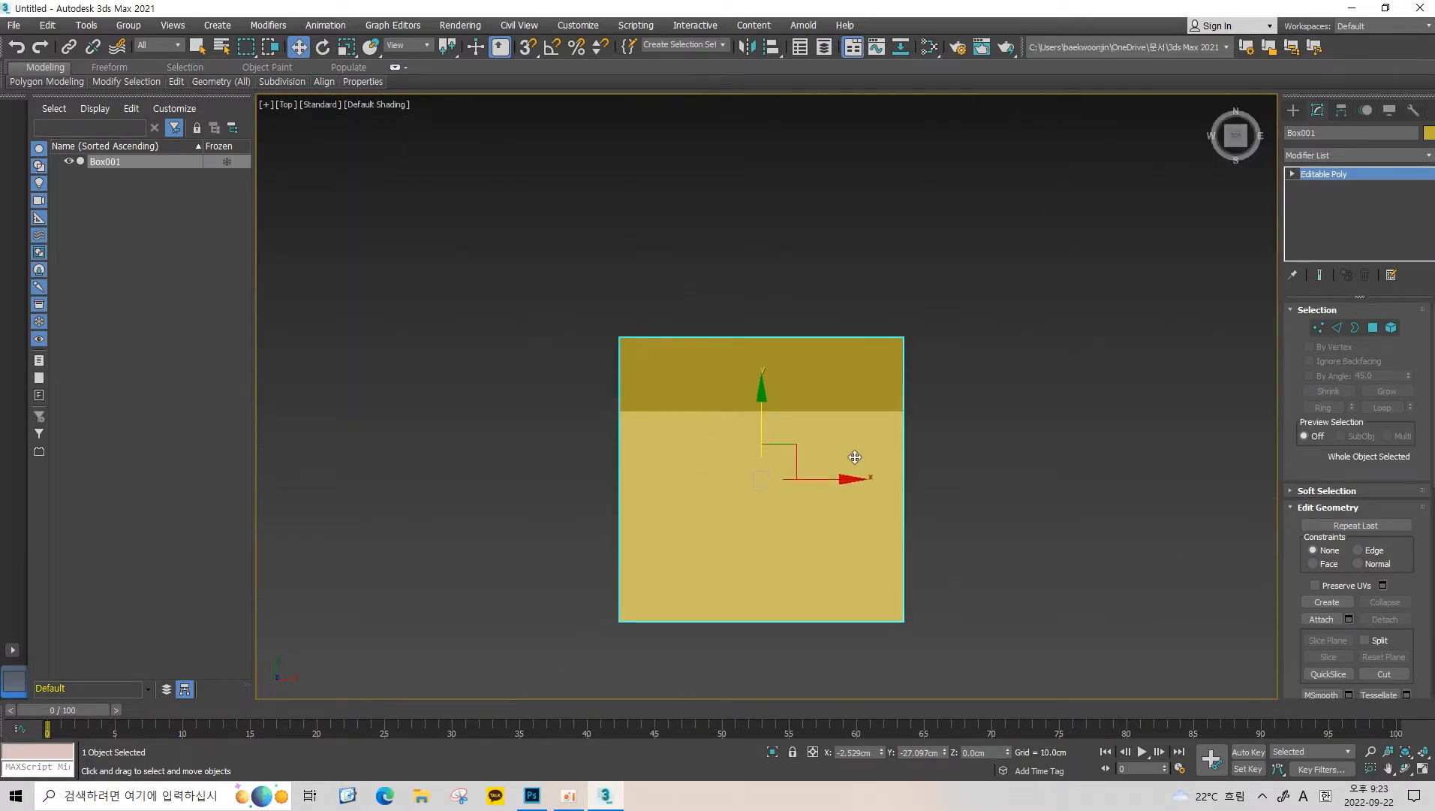
alt+middle_drag(855, 457, 932, 348)
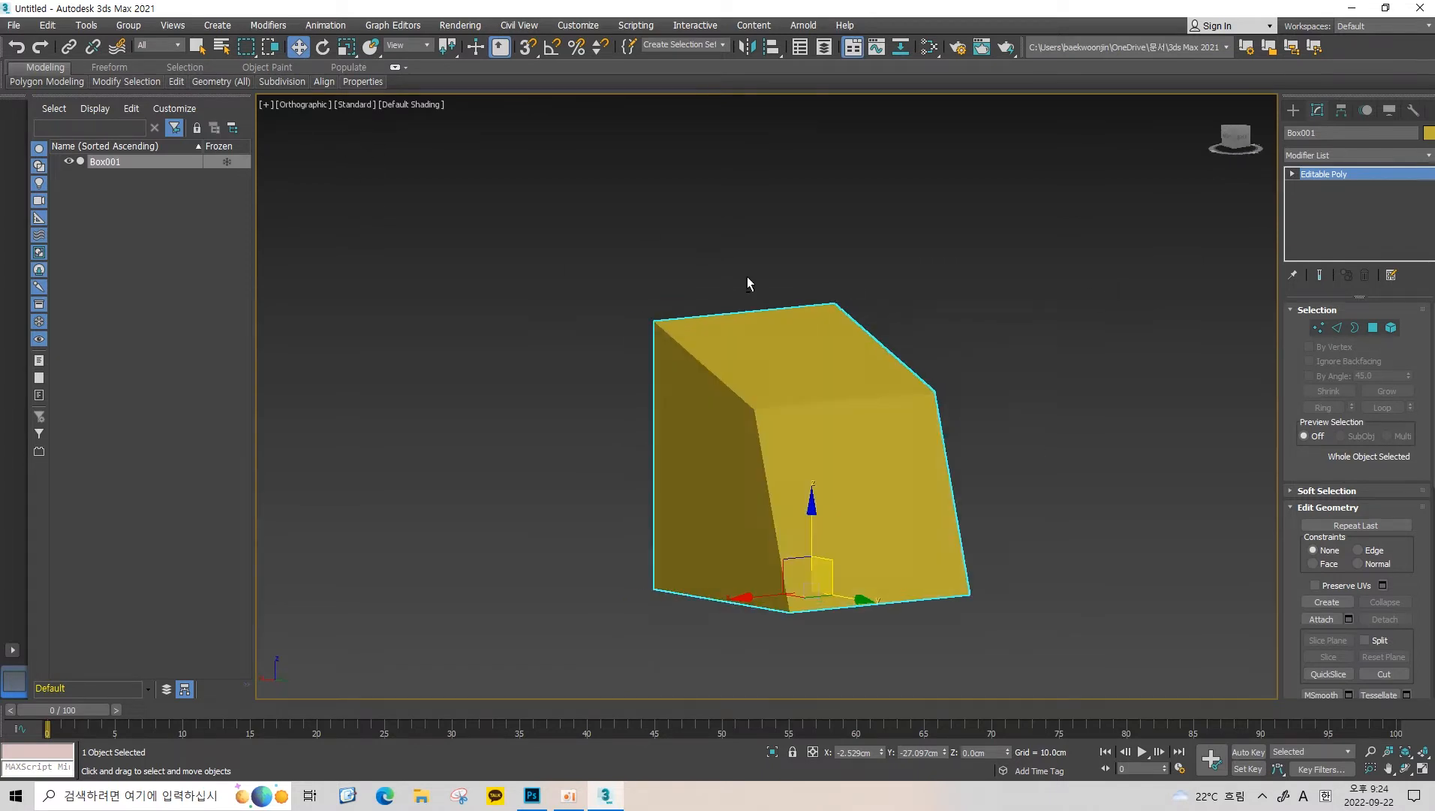
Change the viewport from Orthographic to Perspective, and orbit and zoom until the slanted face of the box fills the view.
click(269, 105)
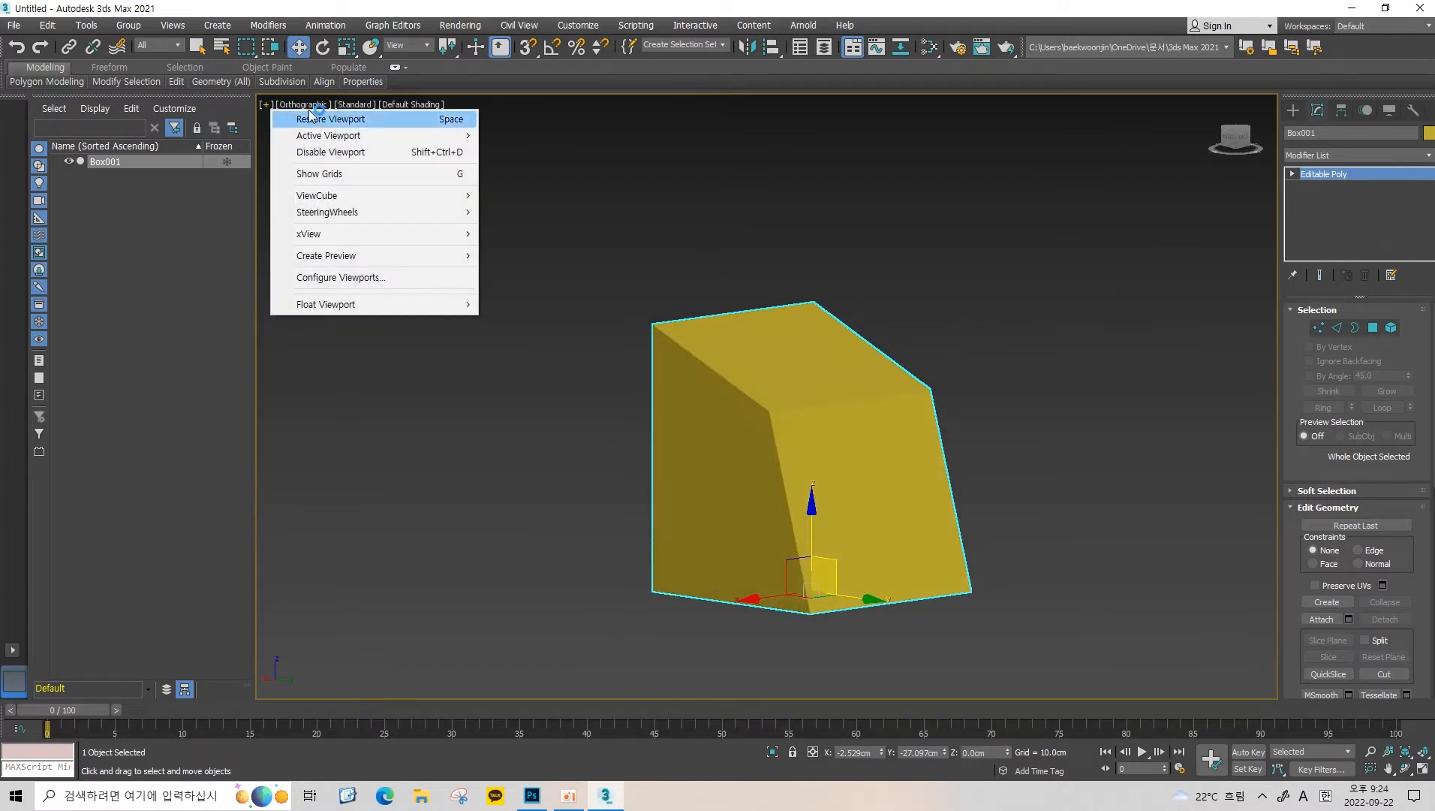
click(301, 106)
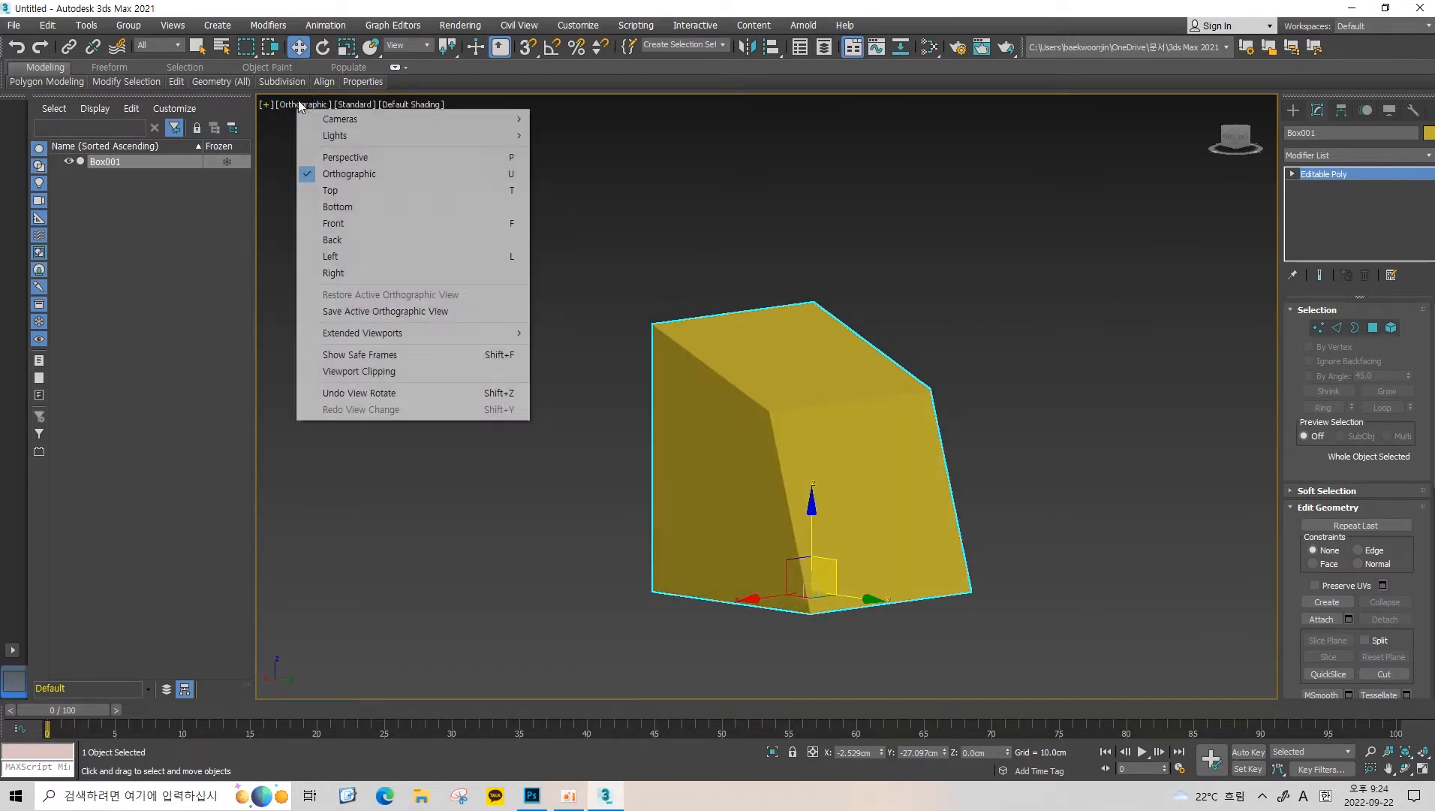
click(364, 159)
scroll(934, 350, down, 2)
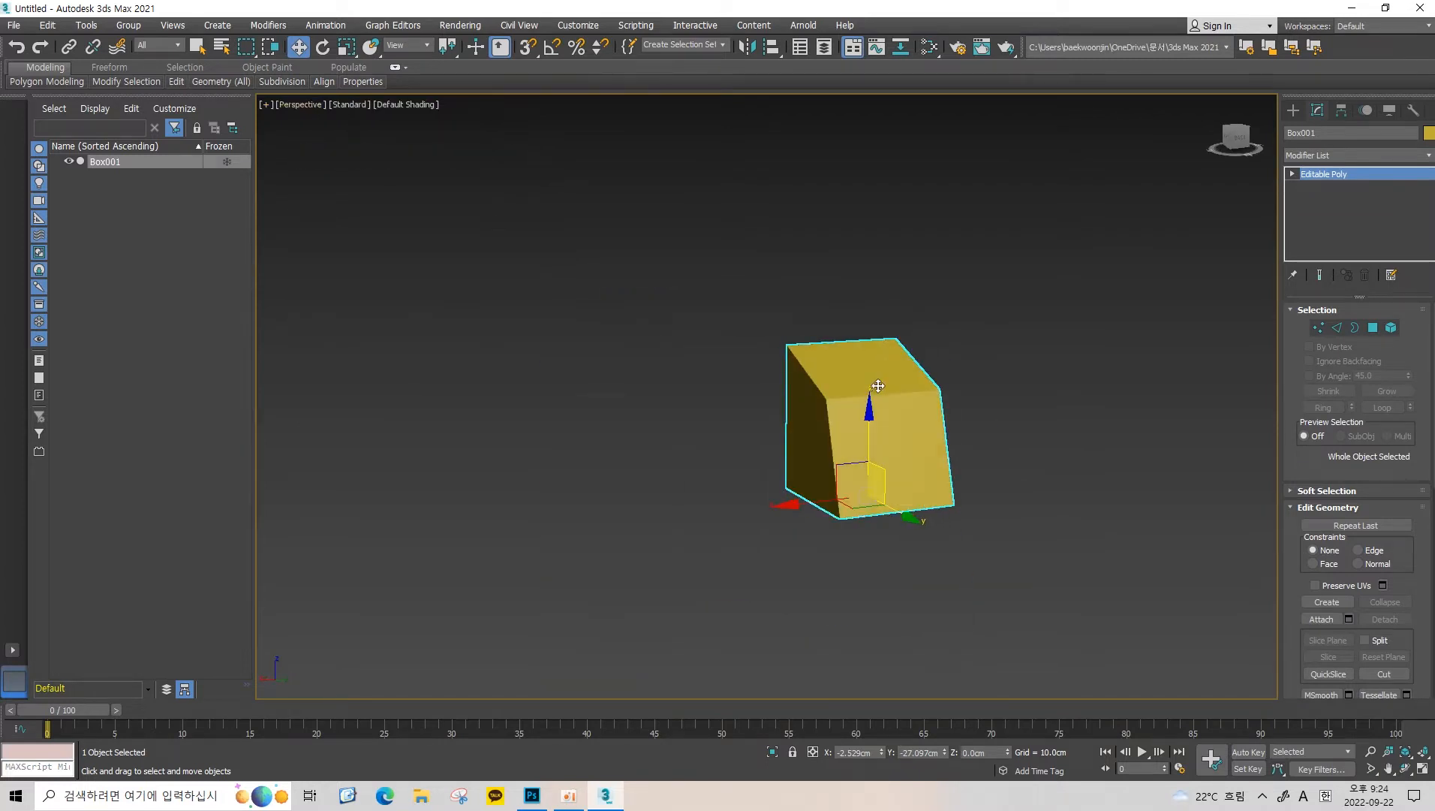
middle_drag(865, 403, 832, 379)
scroll(811, 394, up, 3)
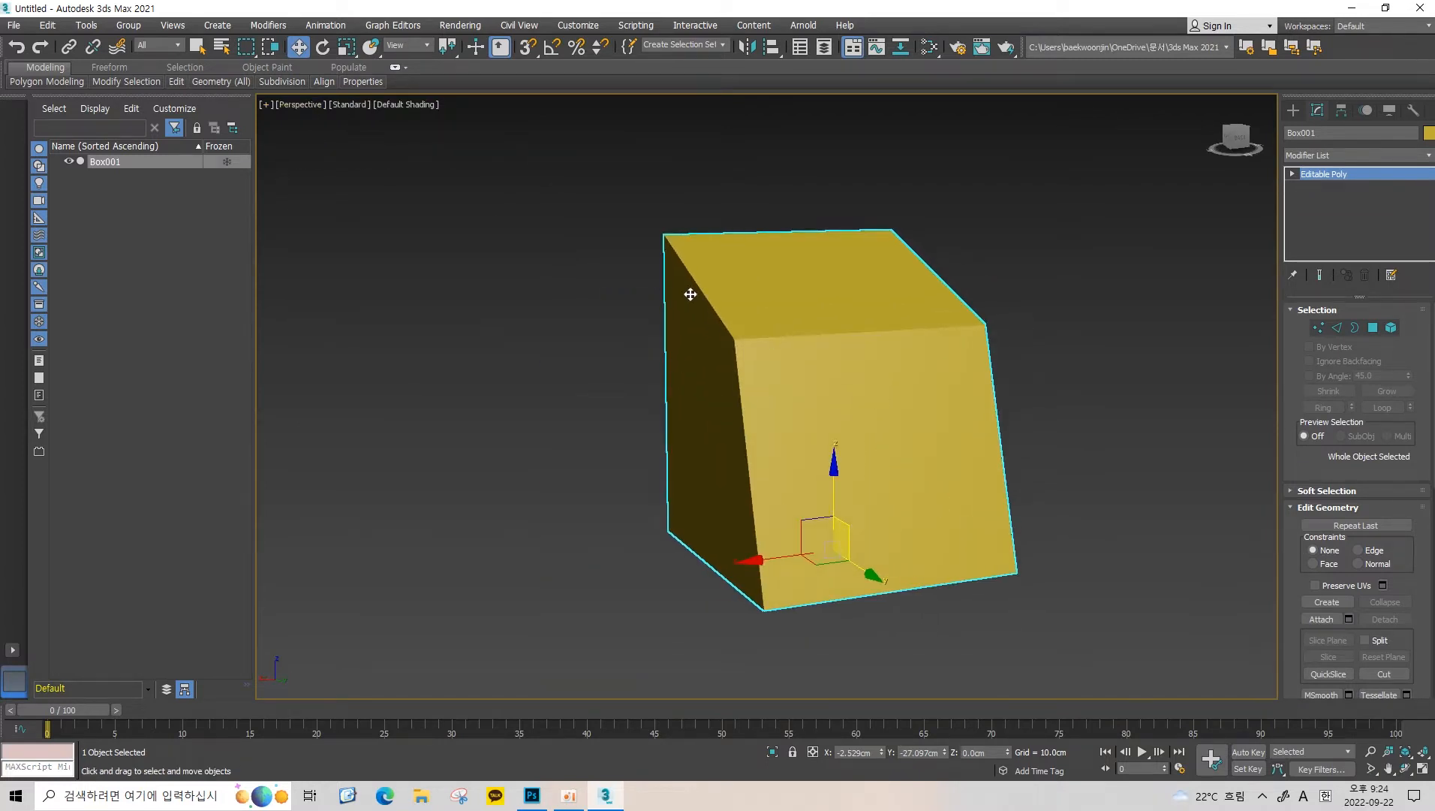
alt+middle_drag(691, 294, 814, 337)
scroll(819, 354, up, 4)
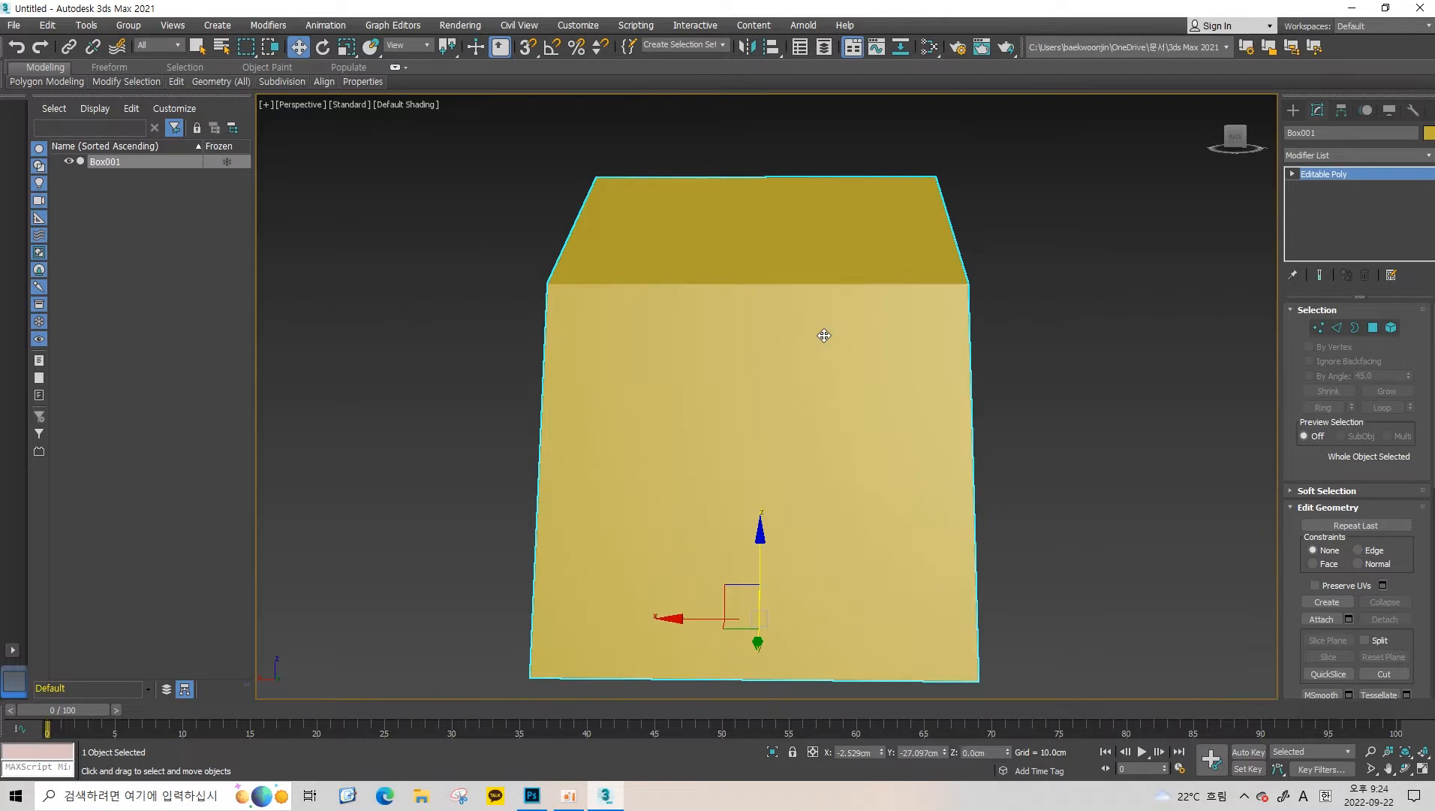
Pan, zoom and orbit the Perspective view to see the box from its other side.
middle_drag(830, 412, 1020, 276)
scroll(987, 336, down, 5)
scroll(1036, 316, up, 5)
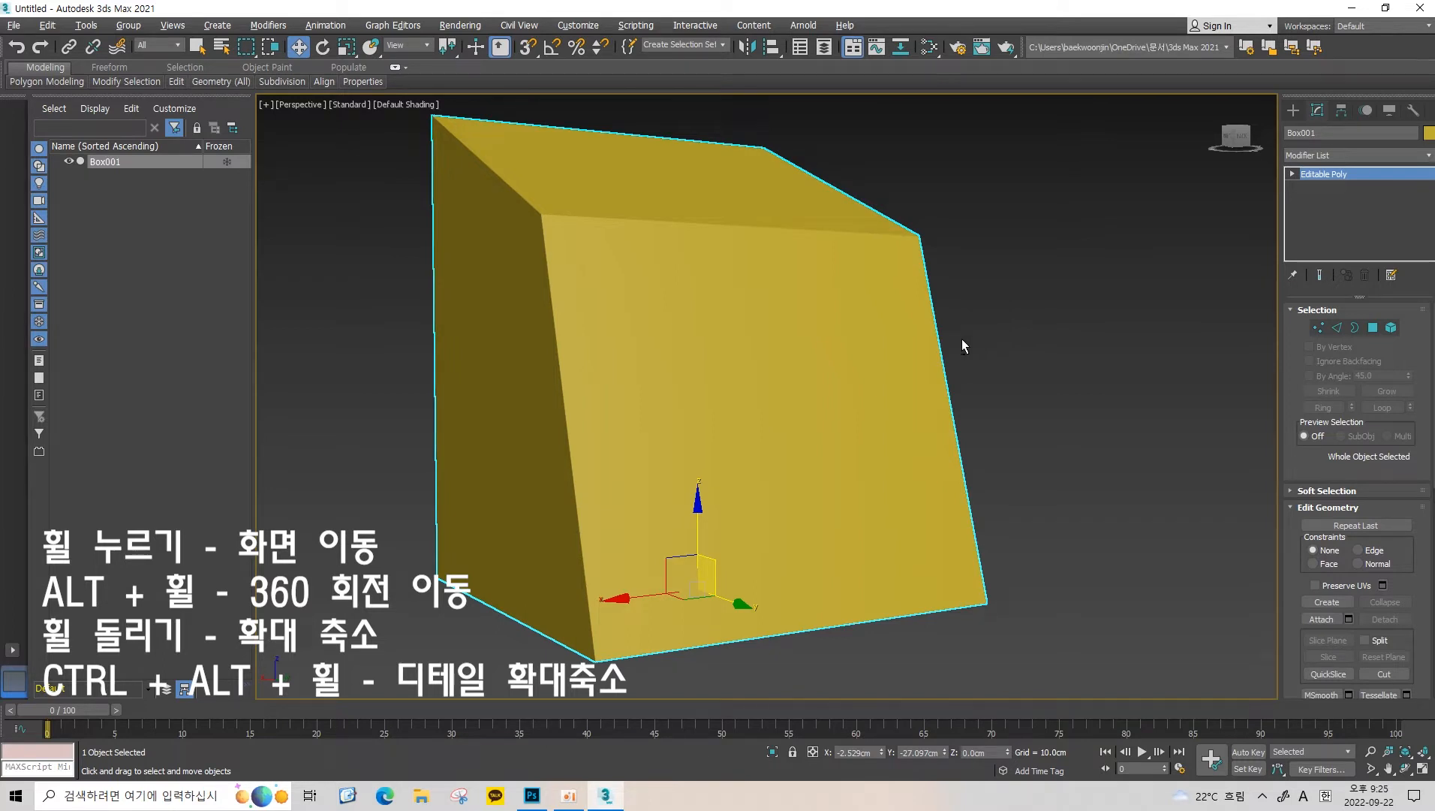
alt+middle_drag(963, 338, 881, 300)
alt+middle_drag(731, 335, 819, 311)
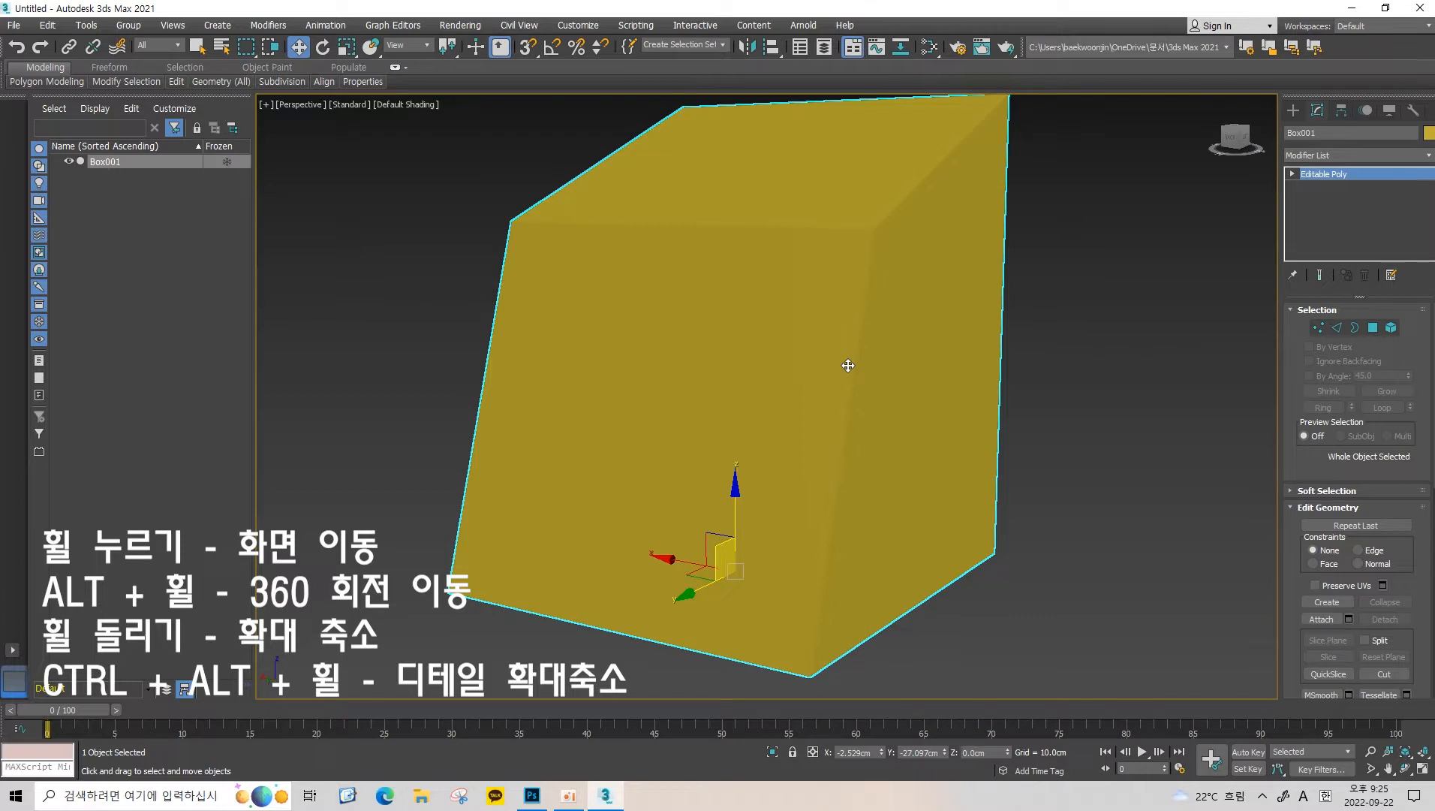
Zoom the Perspective view repeatedly out and in on the box in coarse increments.
scroll(849, 365, down, 5)
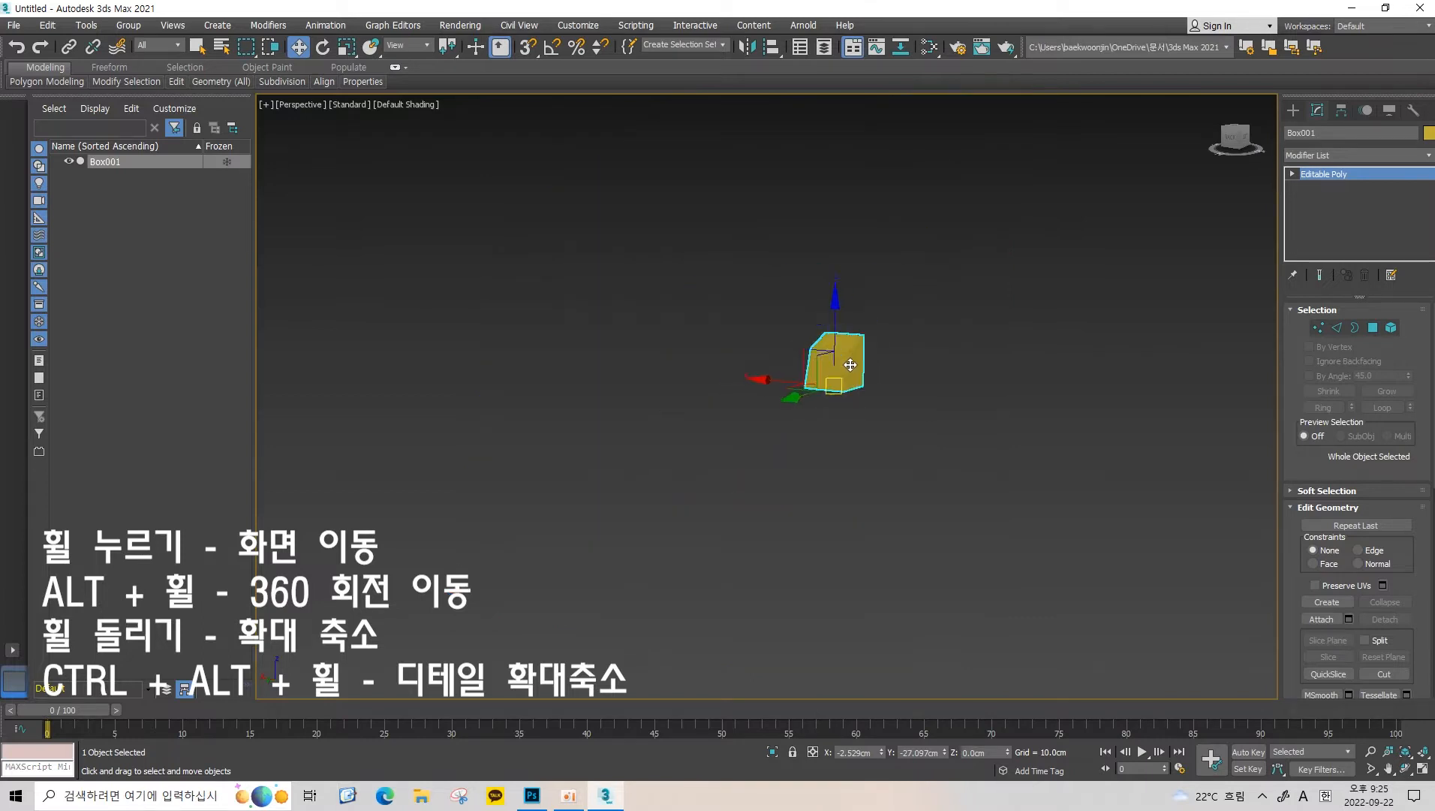
scroll(849, 364, up, 6)
scroll(849, 365, down, 6)
scroll(849, 365, up, 2)
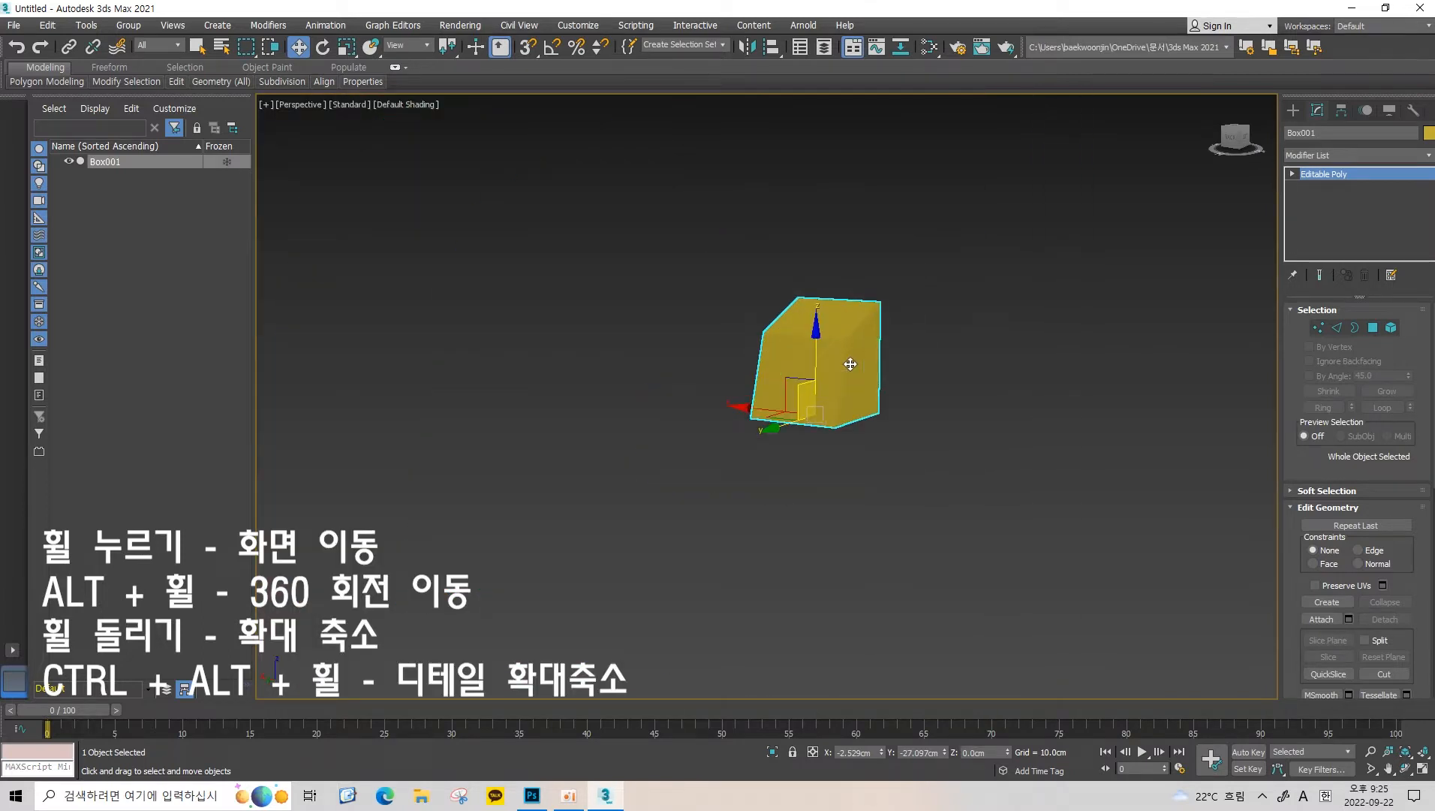
scroll(850, 364, up, 6)
scroll(849, 364, down, 3)
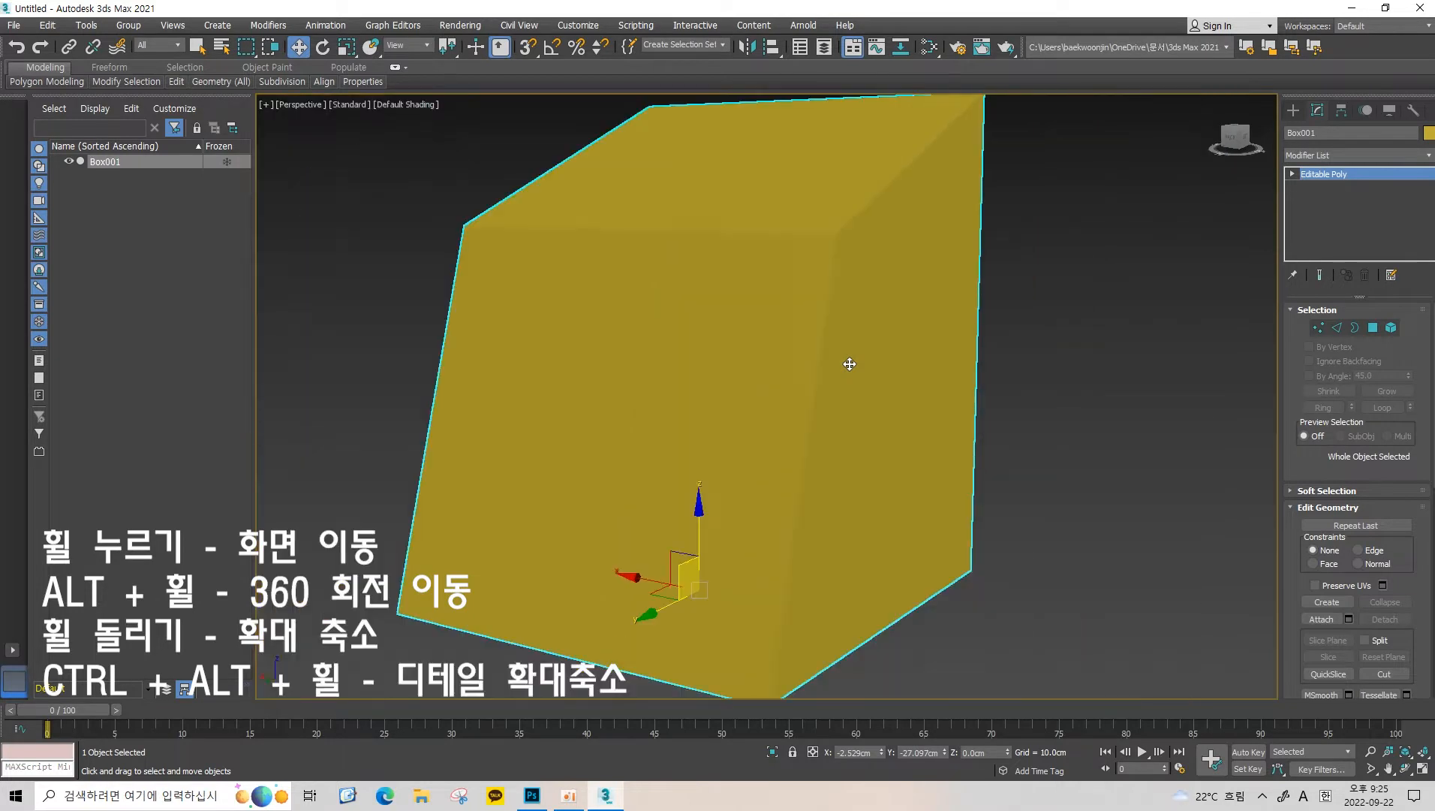
scroll(849, 364, down, 6)
scroll(849, 364, up, 5)
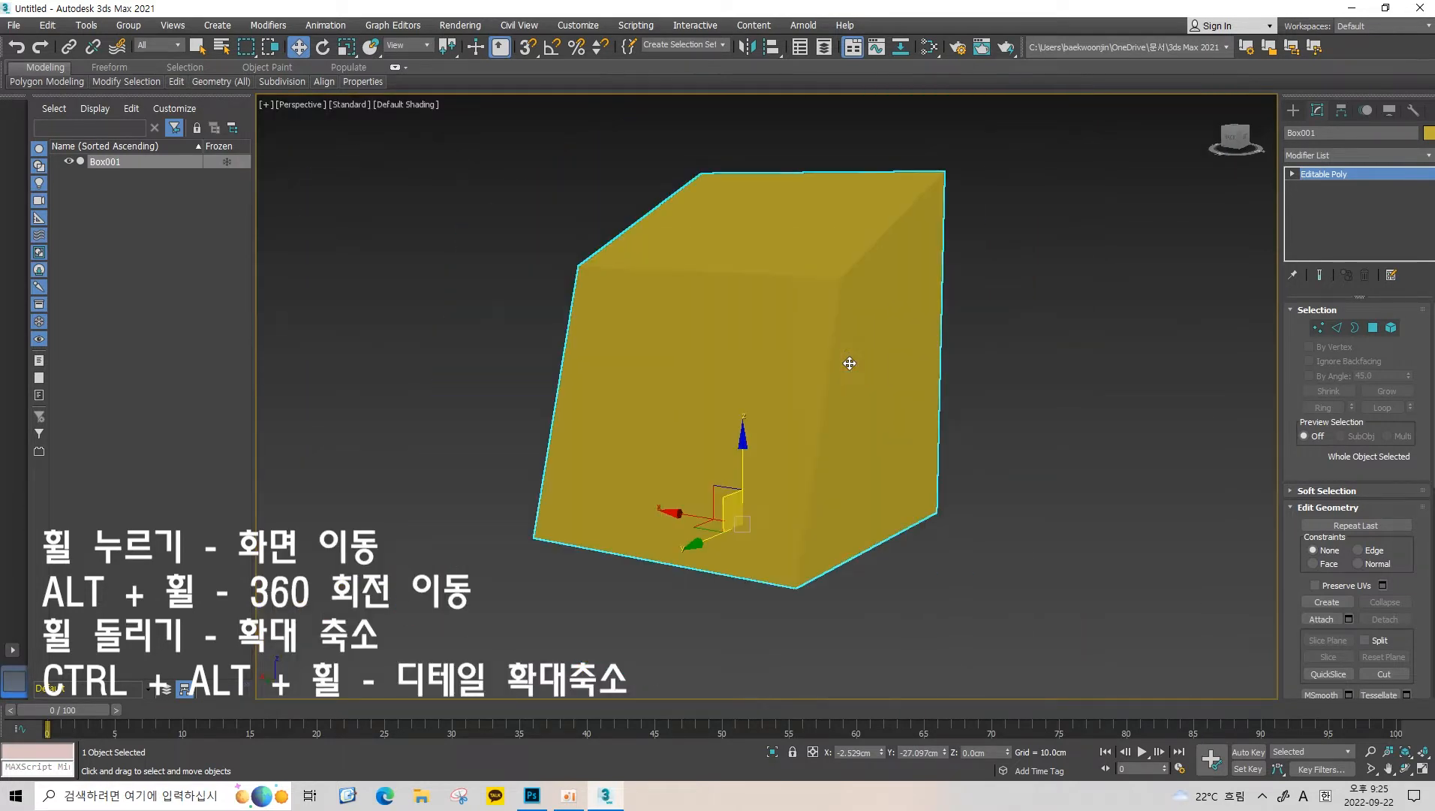
scroll(849, 363, down, 6)
scroll(849, 363, up, 7)
scroll(849, 363, down, 6)
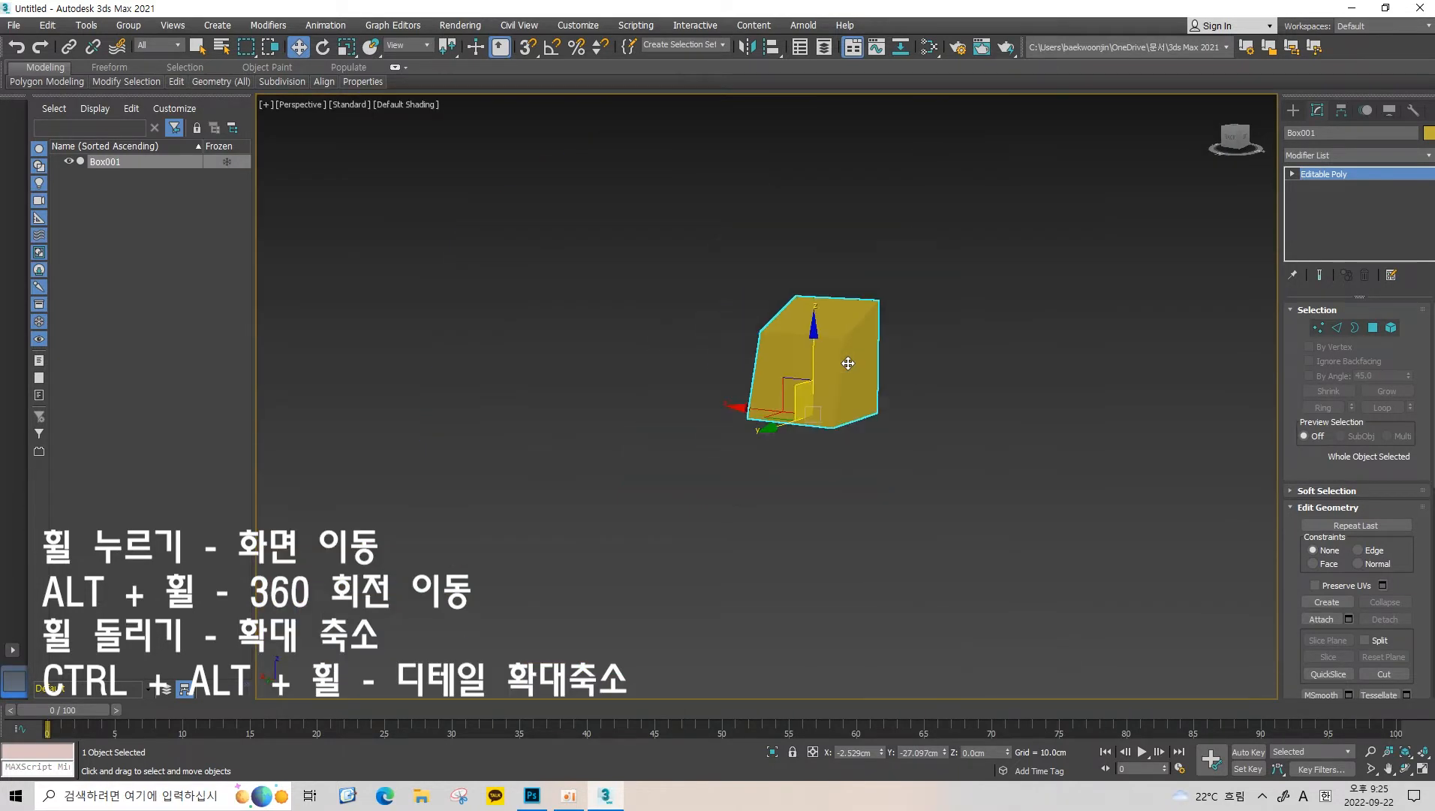
scroll(848, 363, up, 6)
scroll(868, 349, down, 1)
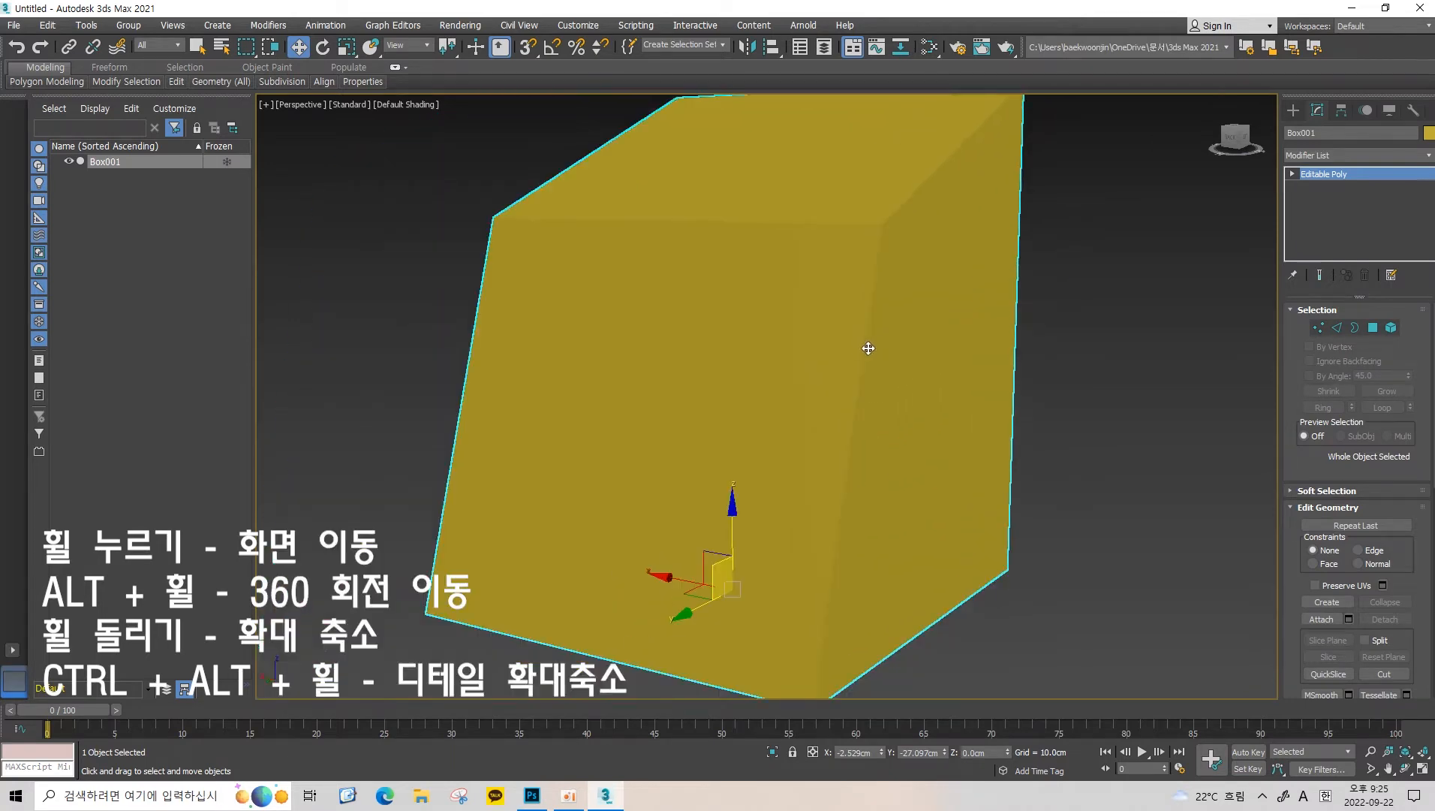
scroll(857, 354, up, 1)
scroll(856, 354, down, 3)
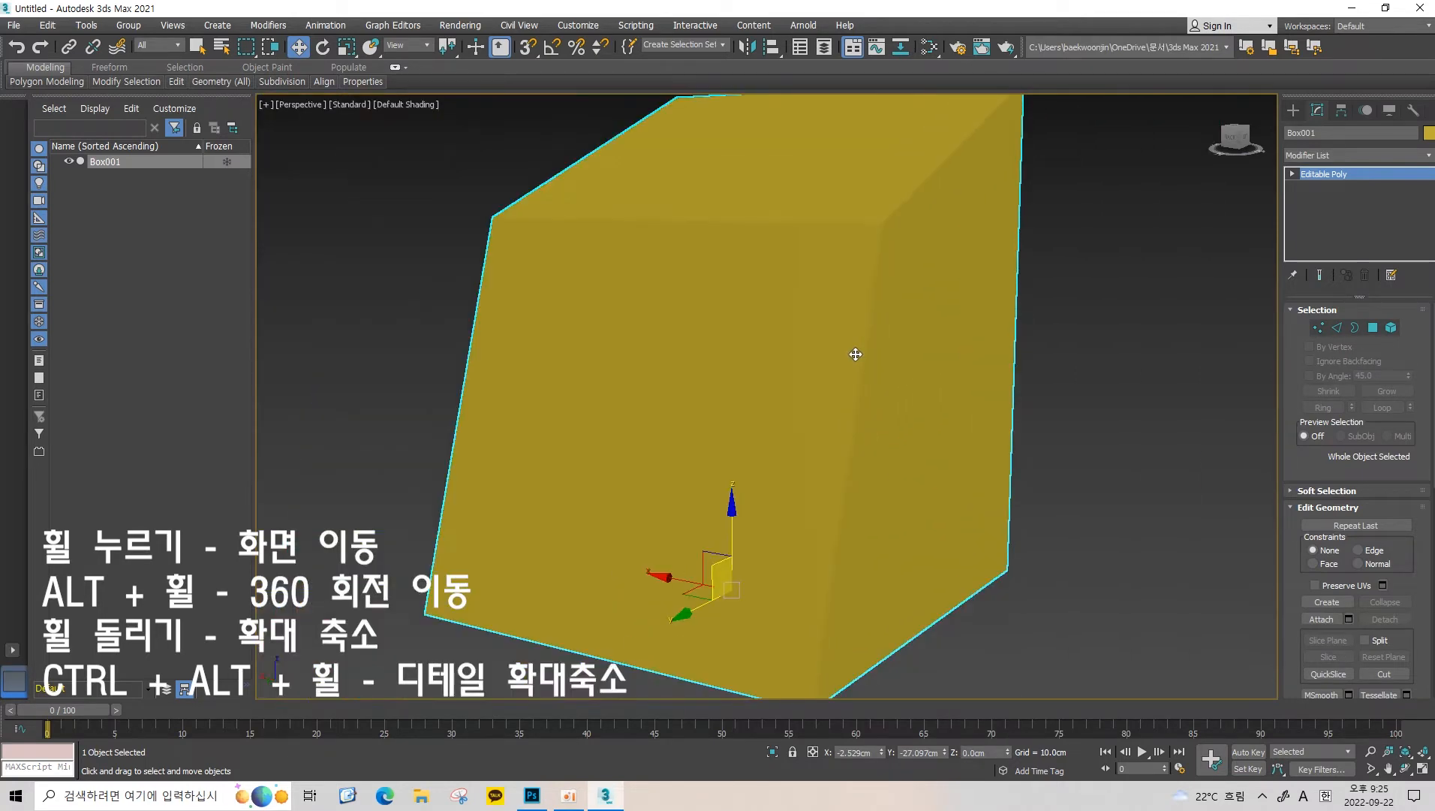
scroll(856, 356, up, 4)
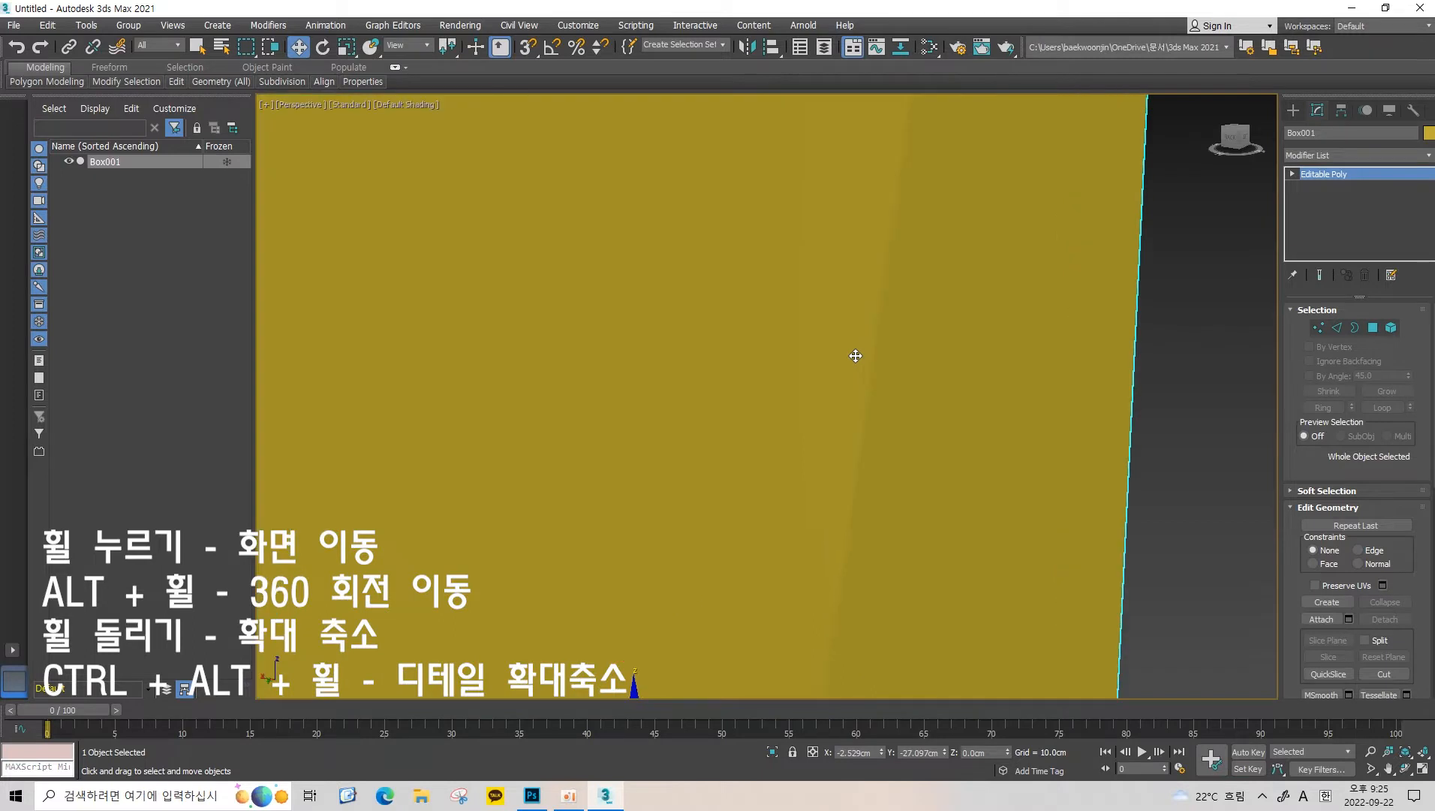
Pan slightly and zoom smoothly in and out on the box with fine control, ending with the whole box in view.
middle_drag(841, 375, 877, 384)
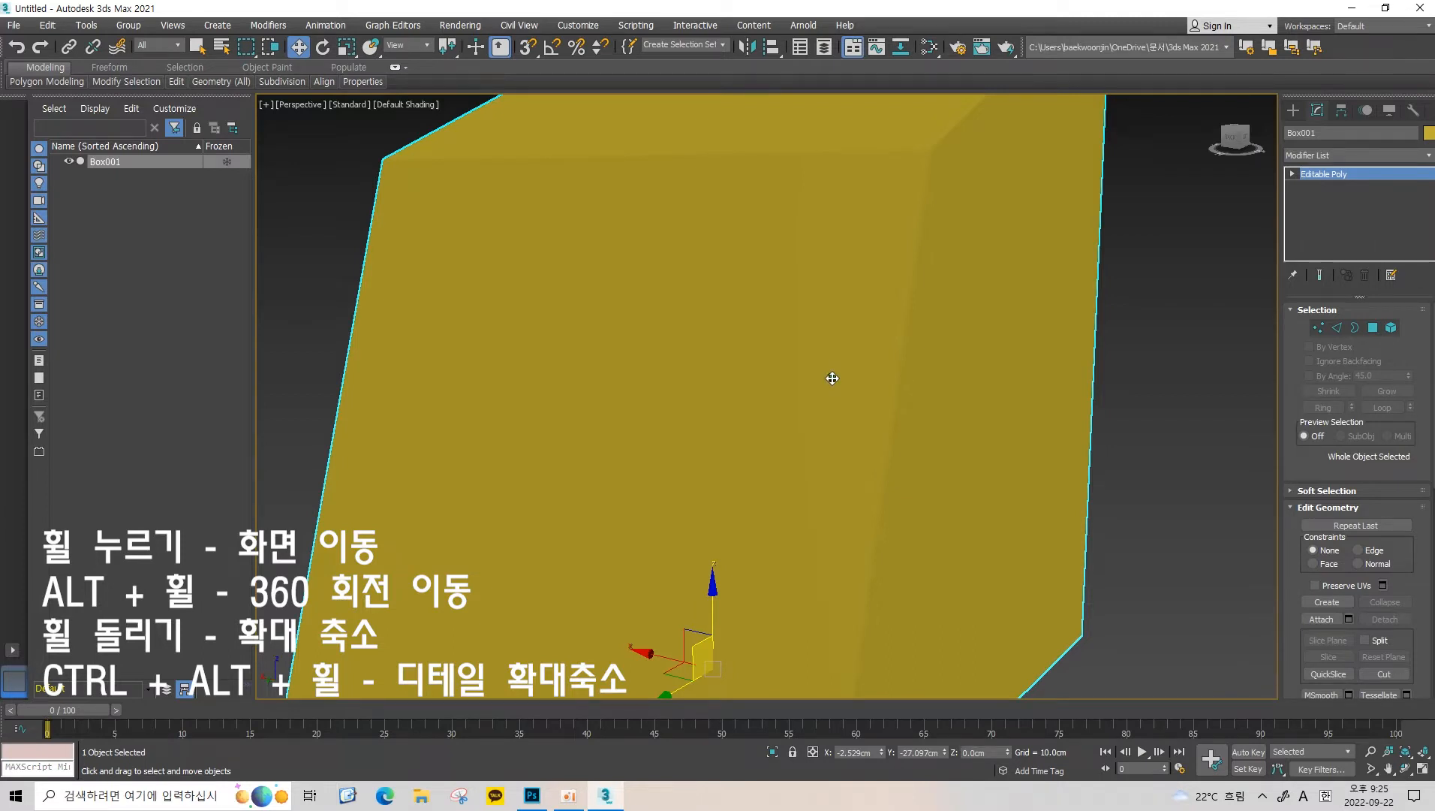
mouse_move(833, 377)
alt+middle_down()
mouse_move(751, 379)
mouse_move(832, 377)
alt+middle_up()
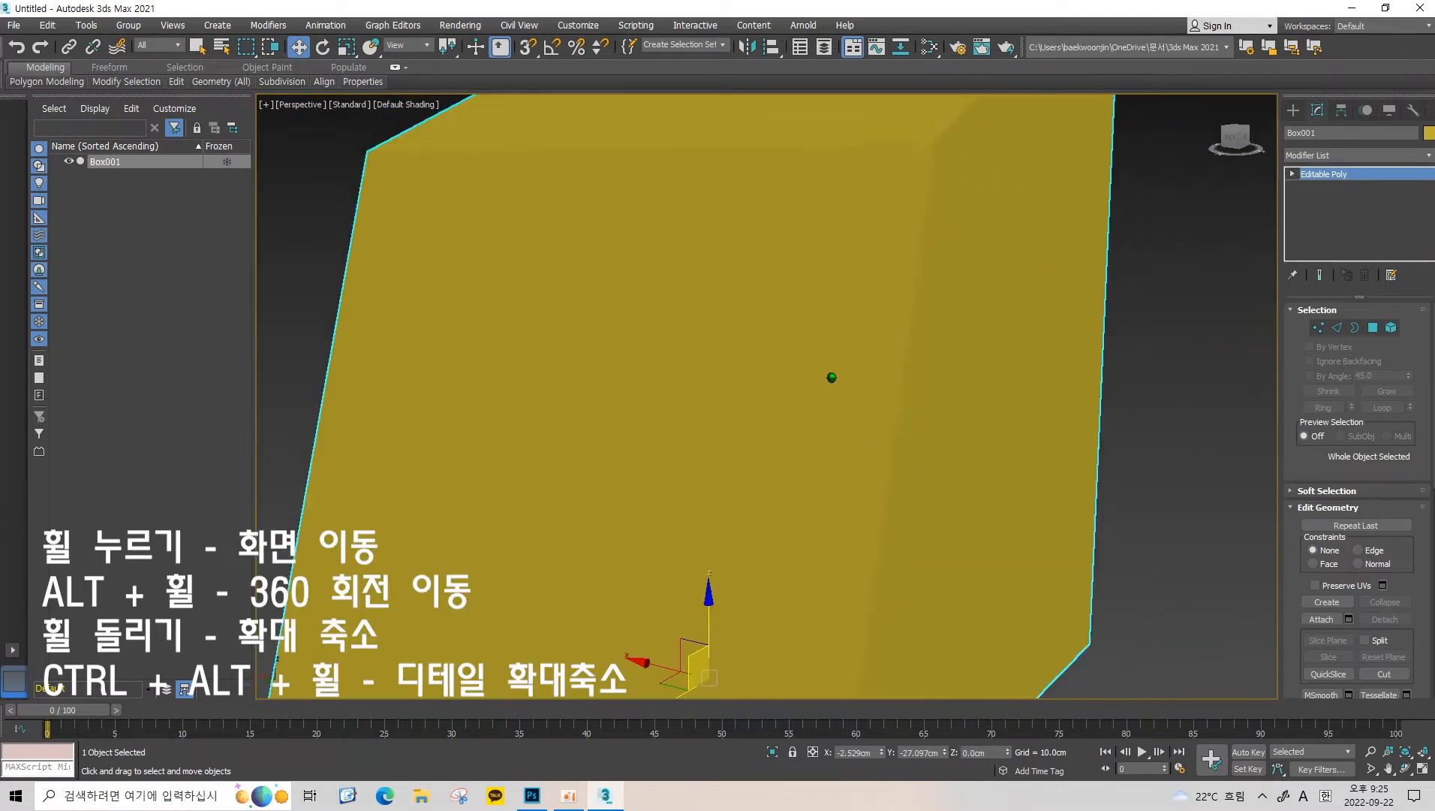
scroll(832, 378, down, 2)
scroll(832, 378, up, 8)
scroll(832, 378, down, 4)
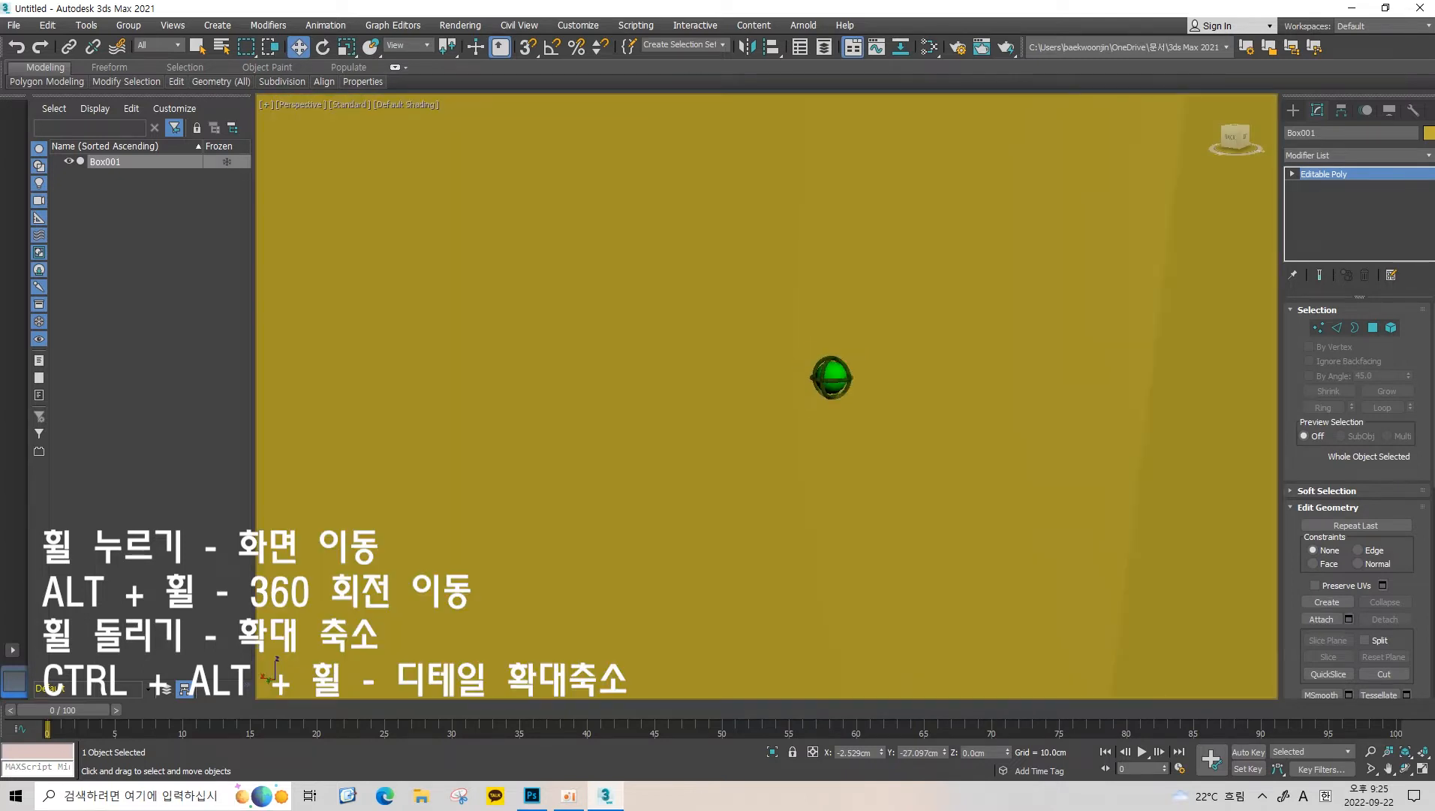
scroll(832, 377, down, 5)
scroll(831, 377, up, 5)
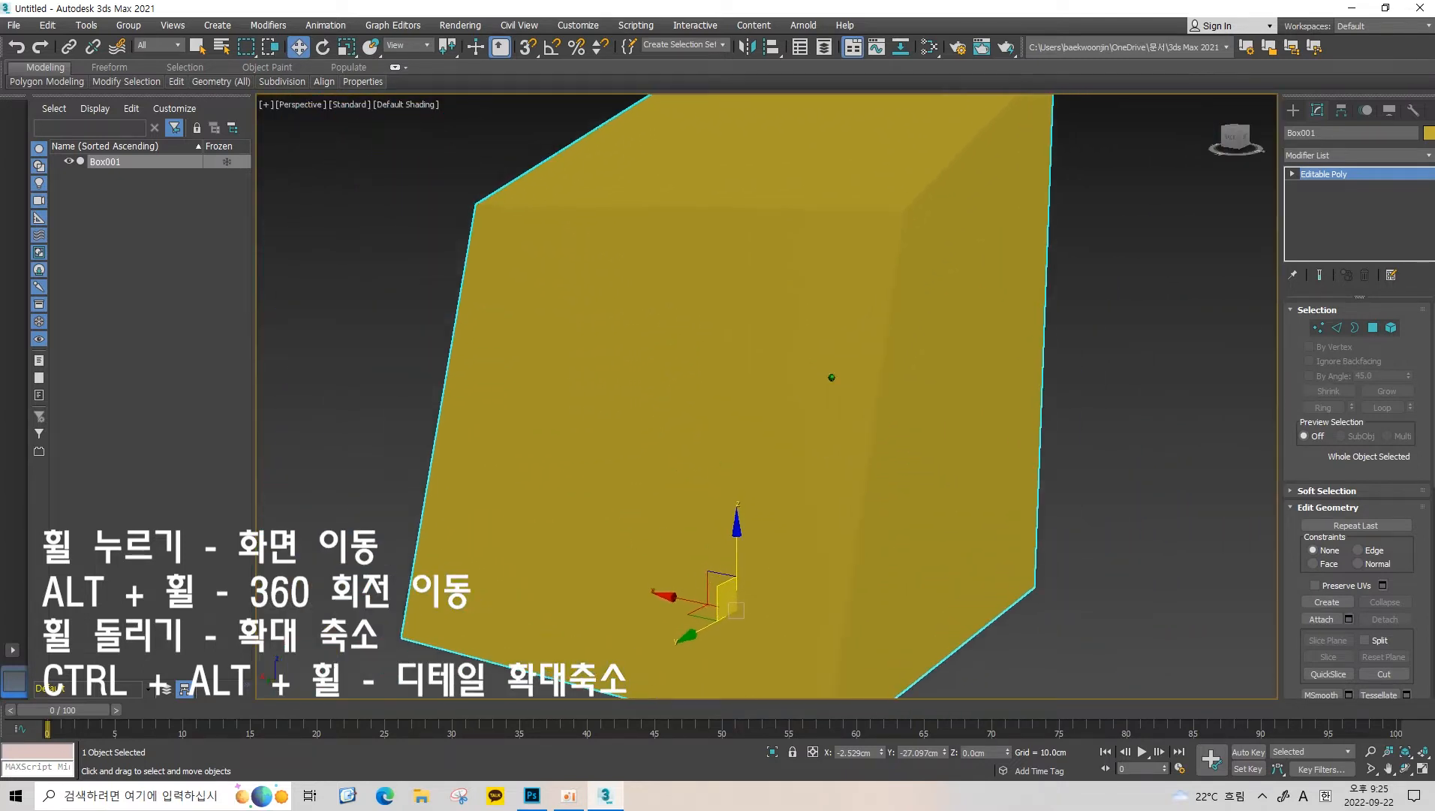
scroll(832, 378, up, 2)
scroll(832, 378, down, 4)
scroll(832, 377, up, 5)
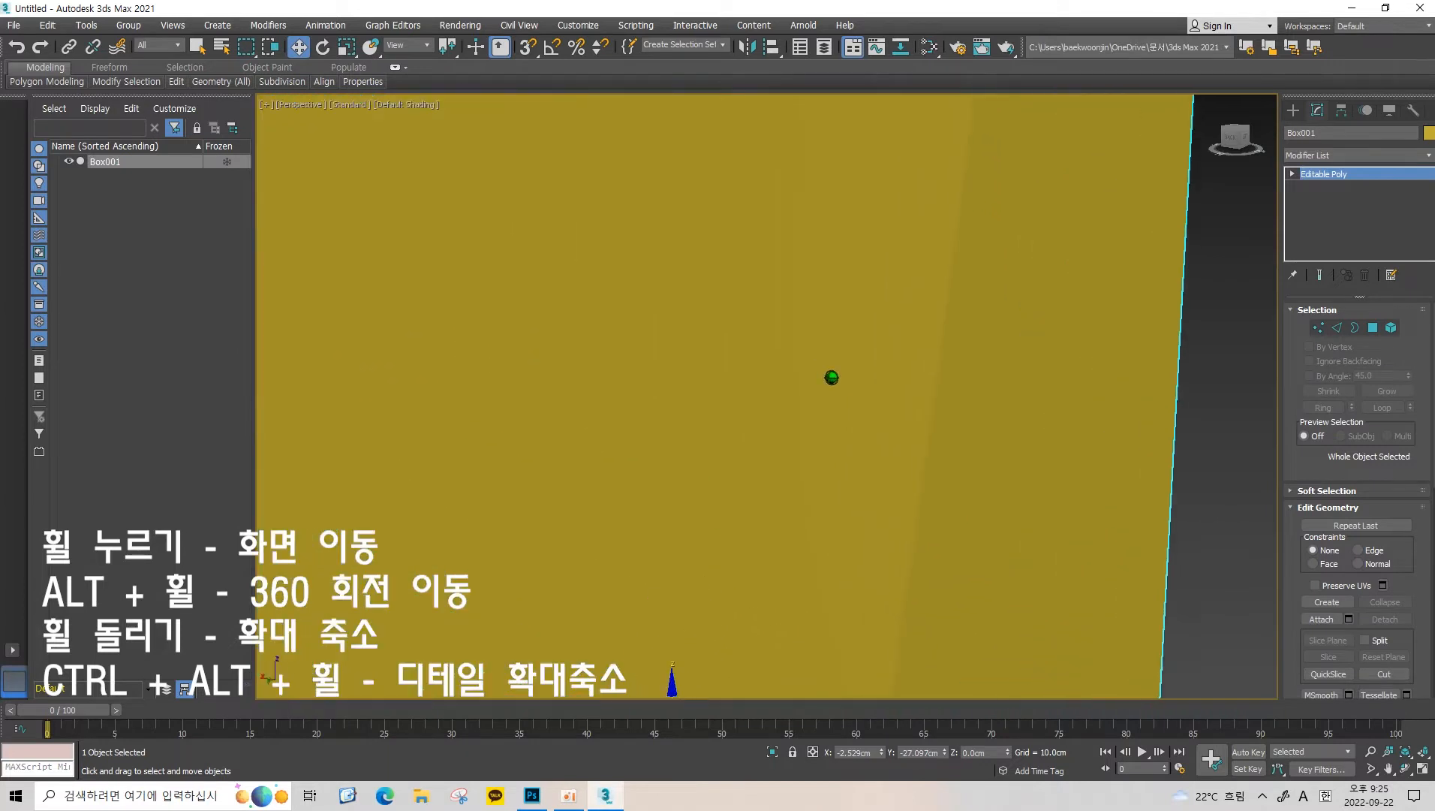
scroll(832, 378, down, 4)
scroll(832, 378, up, 6)
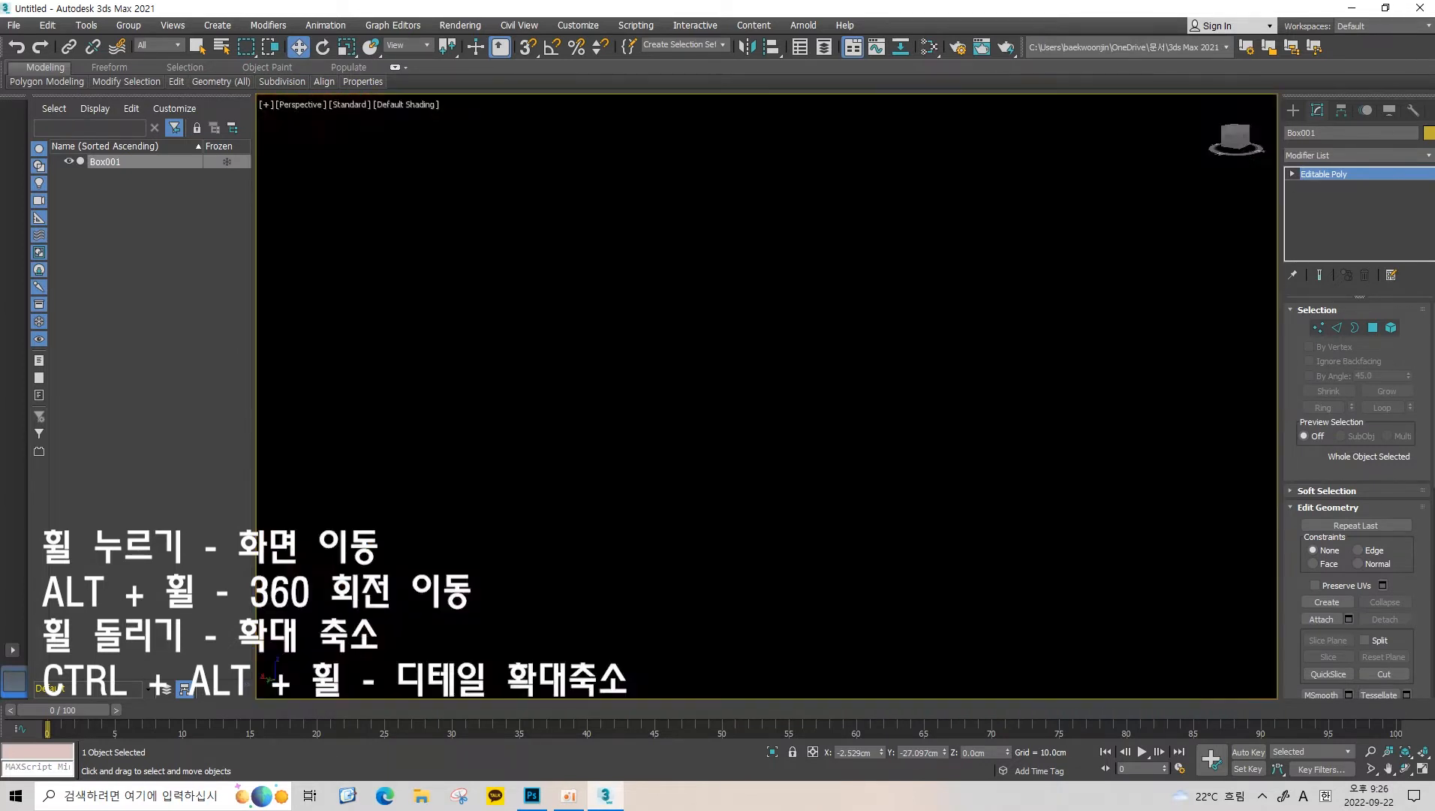
scroll(832, 377, down, 4)
scroll(832, 378, up, 4)
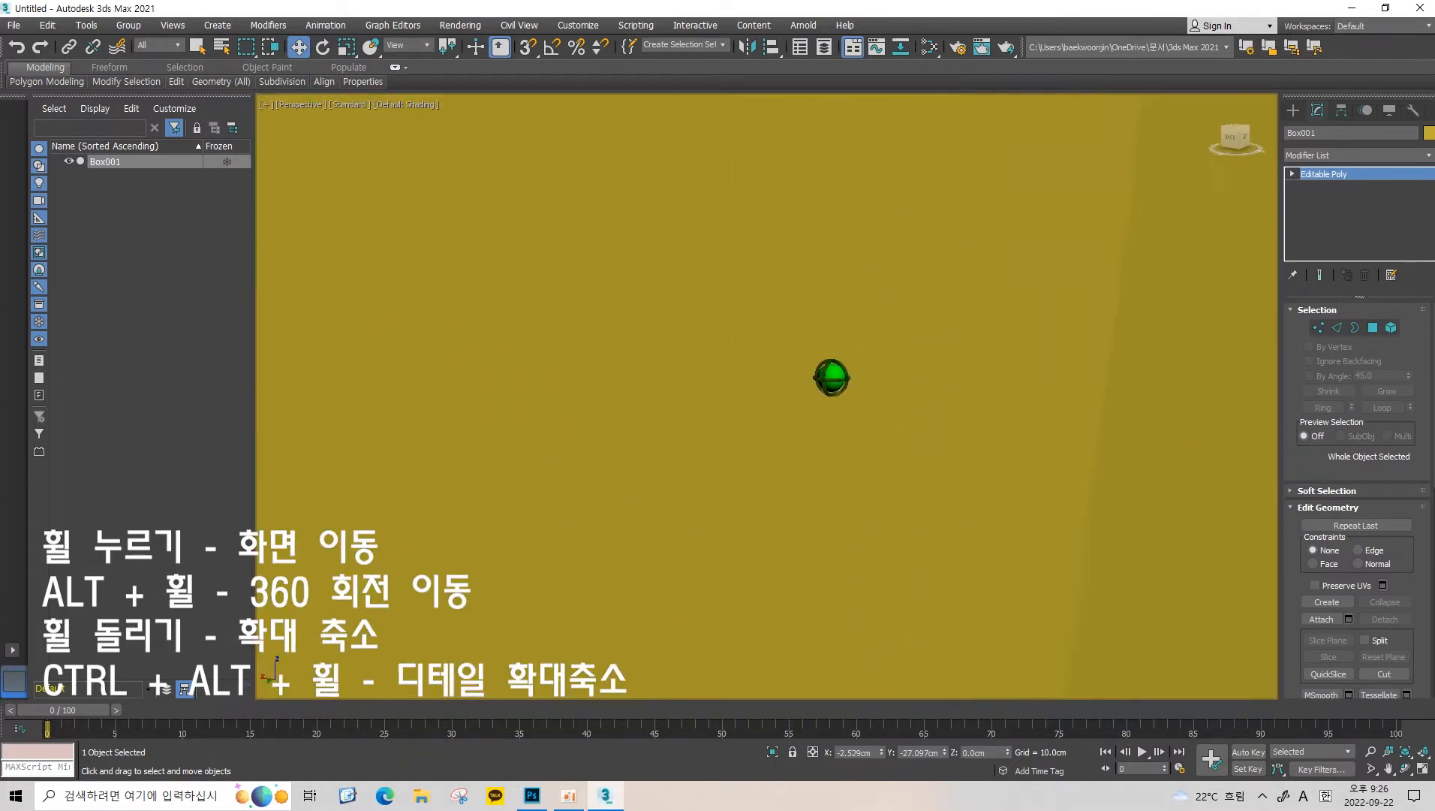
scroll(832, 378, down, 2)
scroll(832, 378, up, 3)
scroll(832, 378, down, 1)
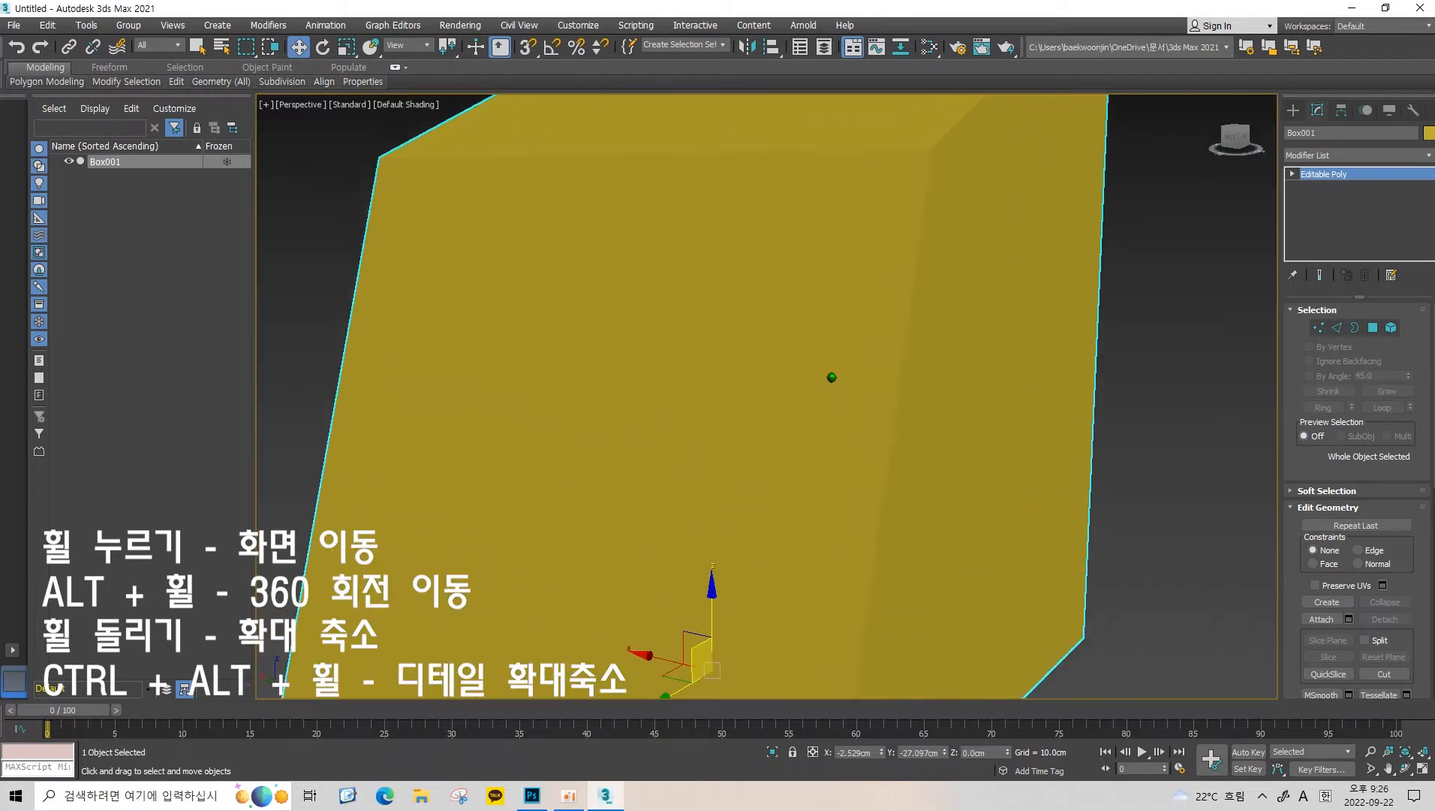
scroll(832, 378, down, 2)
scroll(832, 377, up, 2)
scroll(831, 377, down, 1)
scroll(832, 378, up, 2)
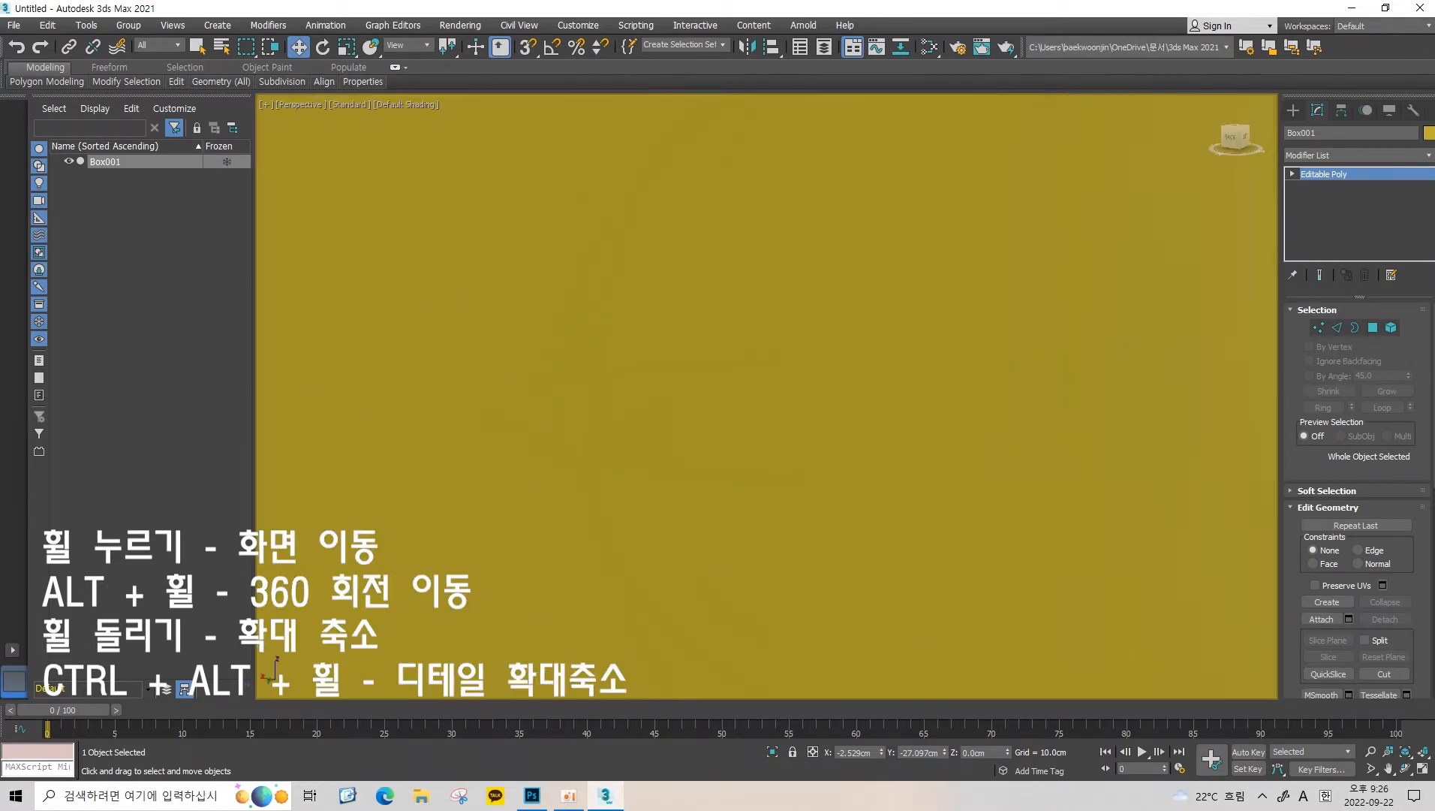
scroll(832, 378, down, 2)
scroll(832, 377, up, 3)
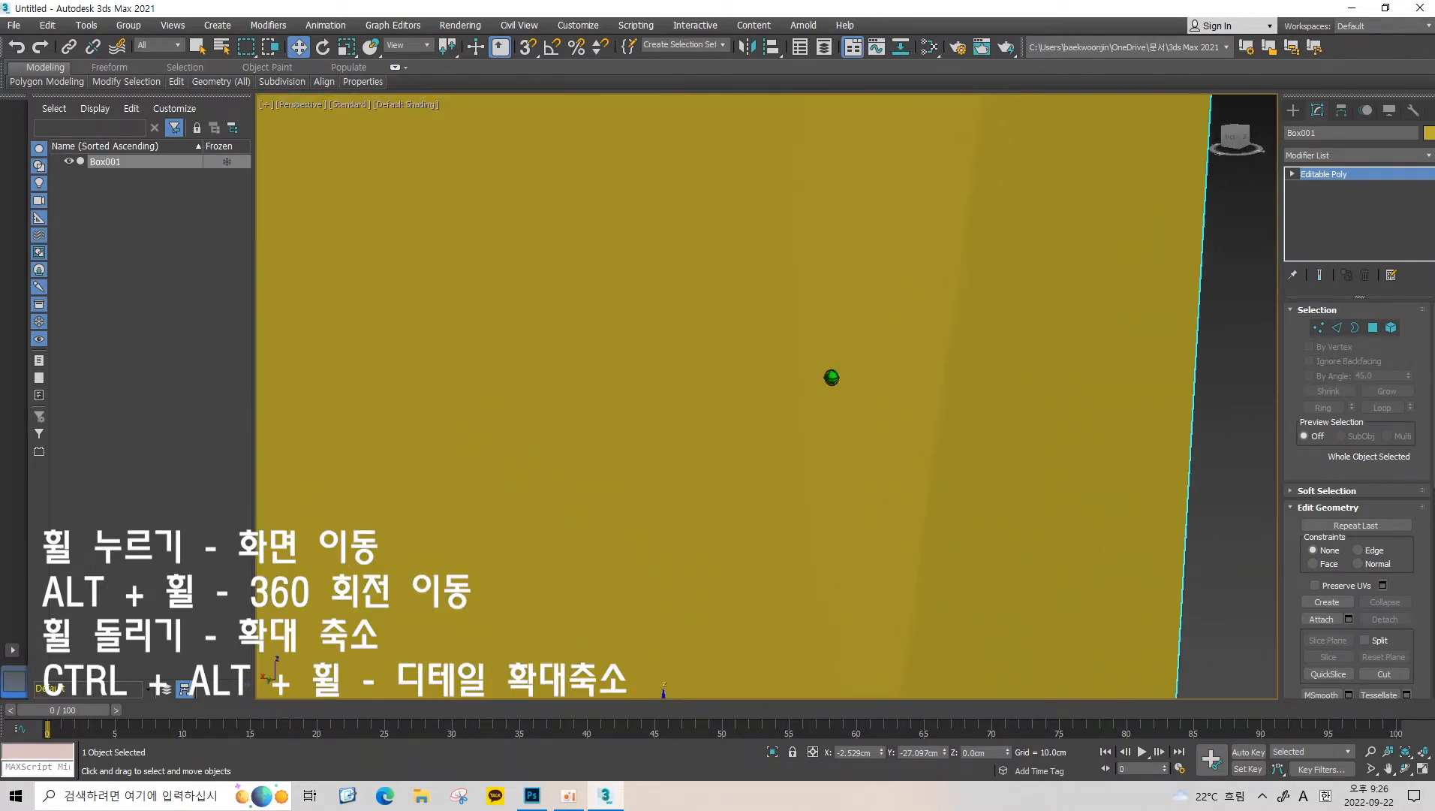
scroll(832, 377, up, 1)
scroll(832, 378, up, 1)
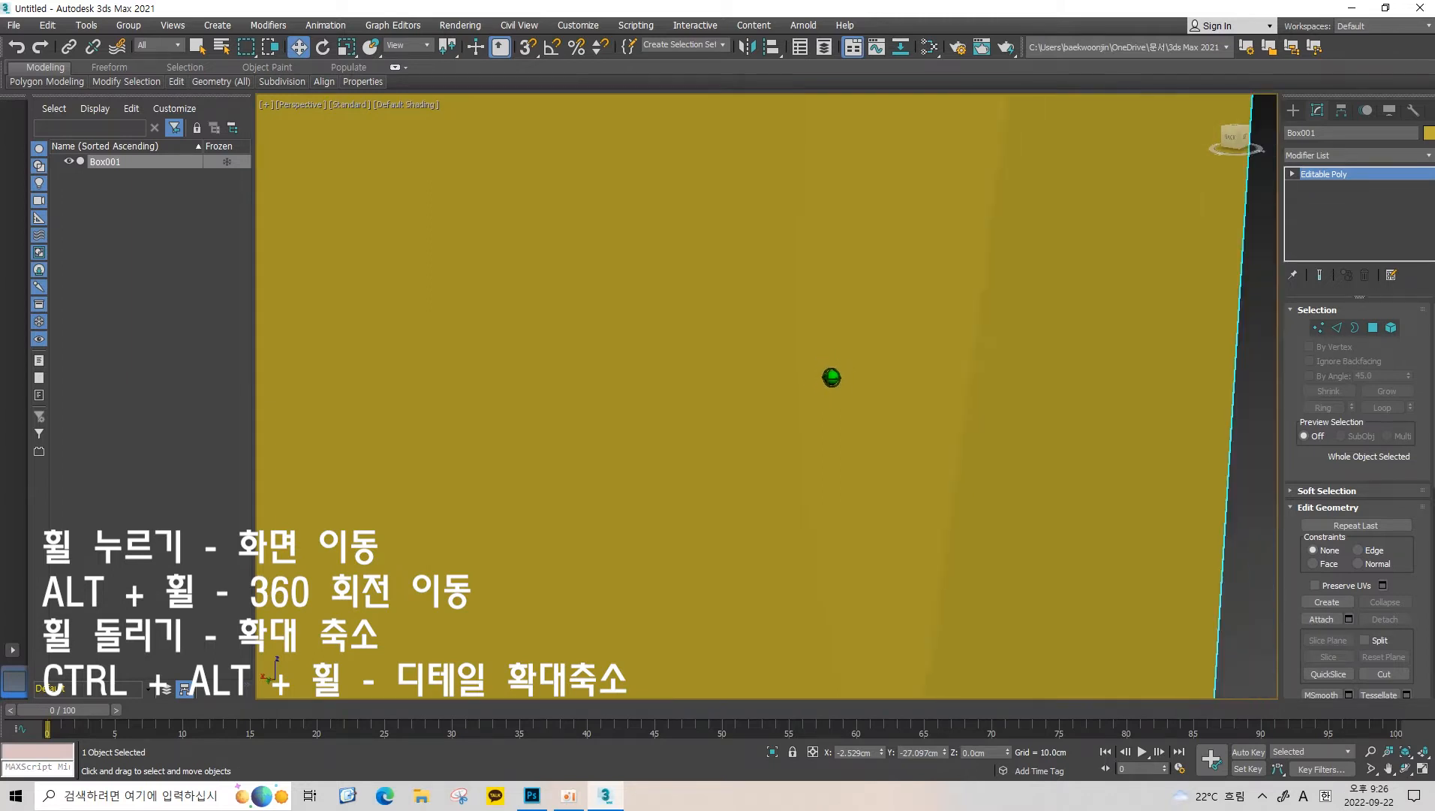
scroll(832, 377, down, 3)
scroll(831, 418, down, 2)
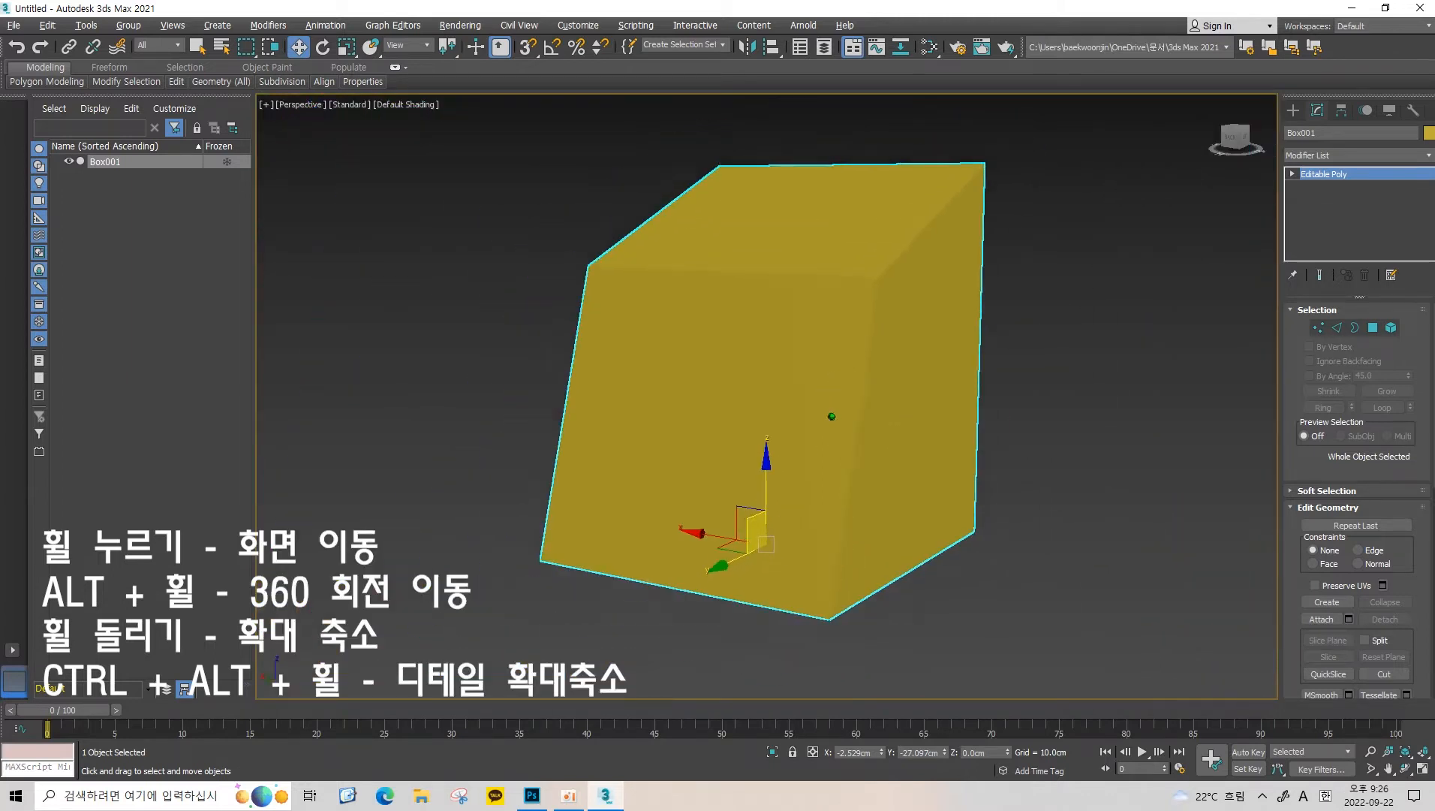
scroll(832, 417, up, 5)
alt+middle_drag(832, 418, 832, 417)
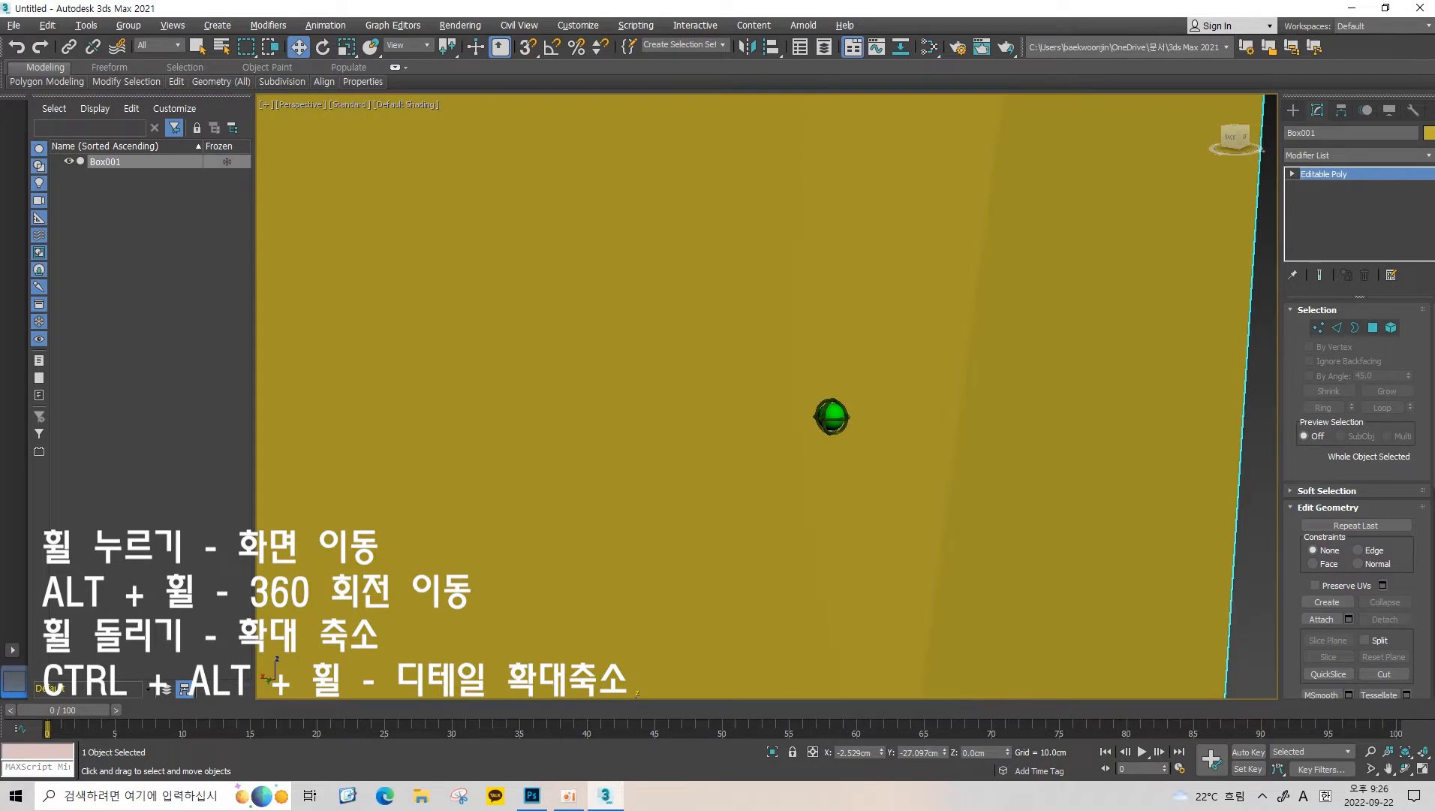
scroll(832, 416, up, 1)
scroll(817, 442, down, 2)
scroll(800, 434, down, 2)
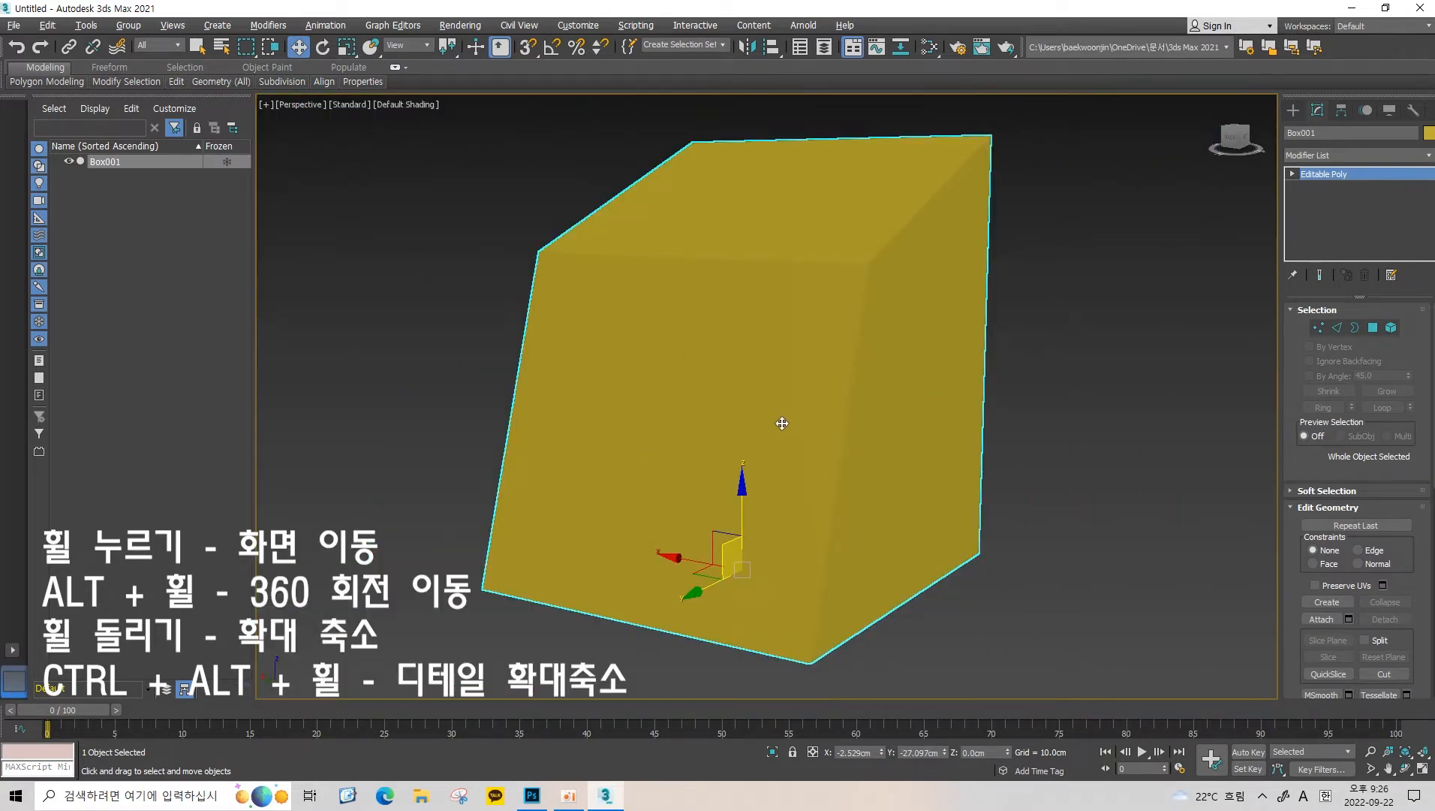
scroll(800, 432, down, 1)
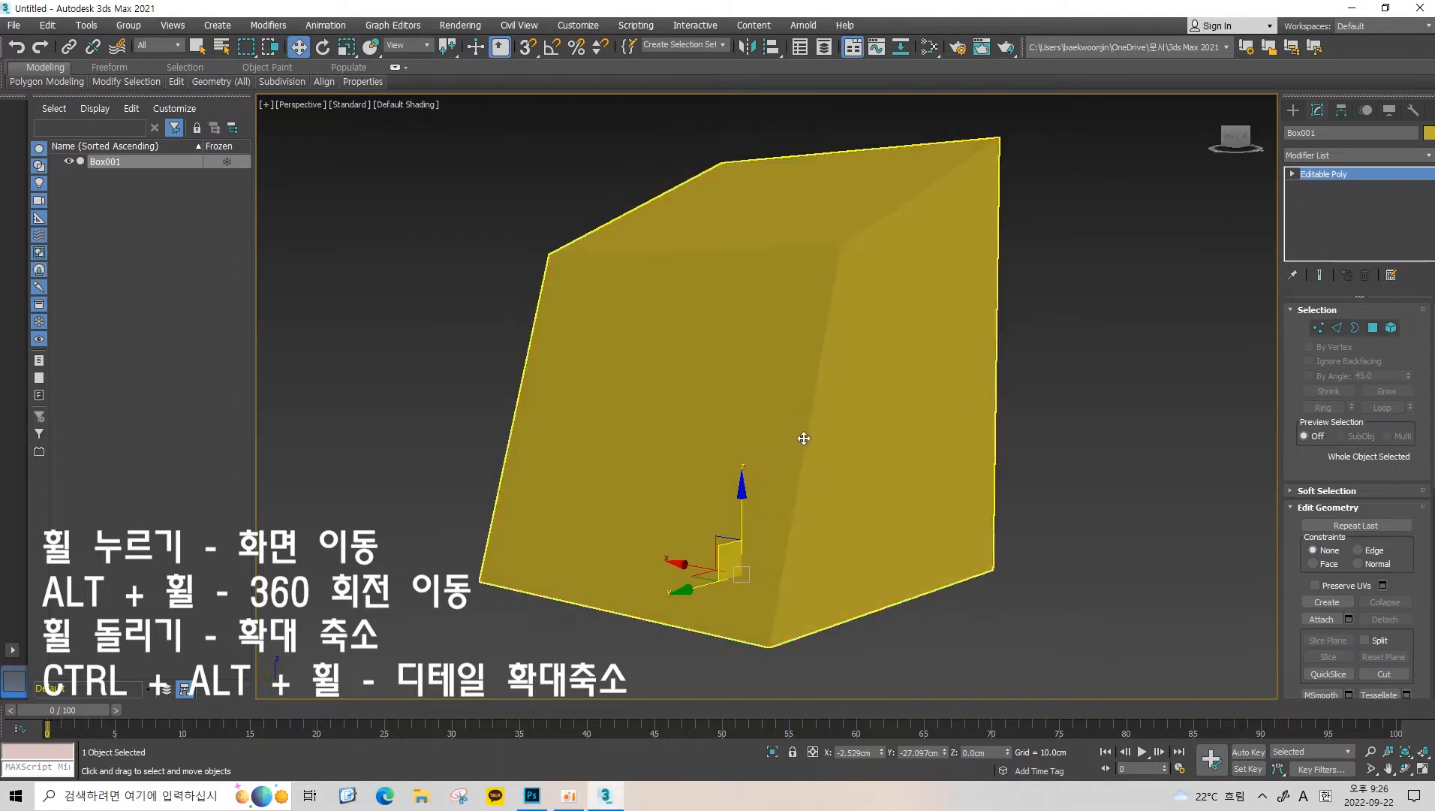
Zoom the Perspective view in and out around the box's vertical edge, and orbit slightly toward its slanted face.
scroll(803, 431, down, 2)
scroll(802, 430, up, 5)
scroll(803, 431, down, 3)
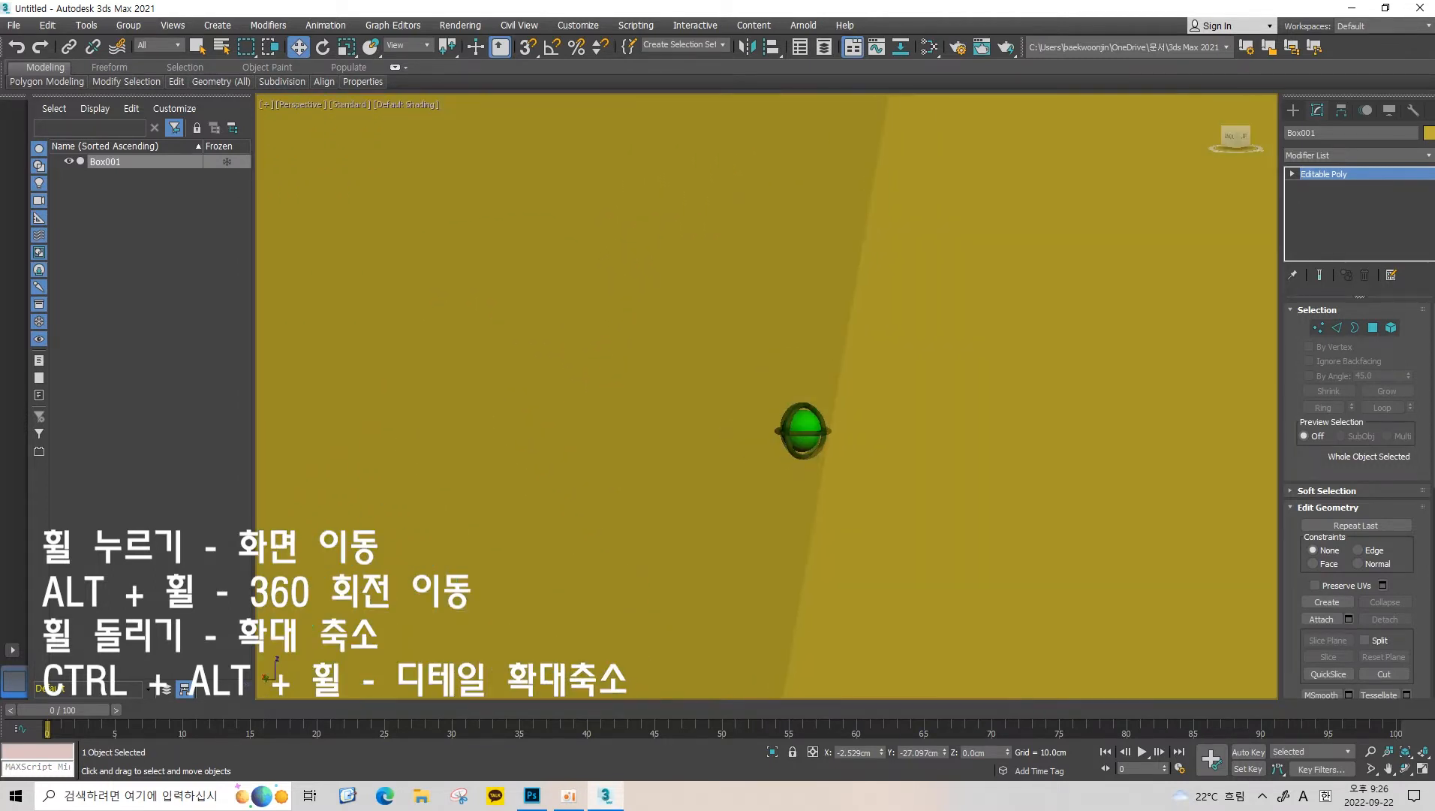
scroll(803, 431, up, 3)
scroll(802, 431, down, 3)
scroll(803, 431, up, 3)
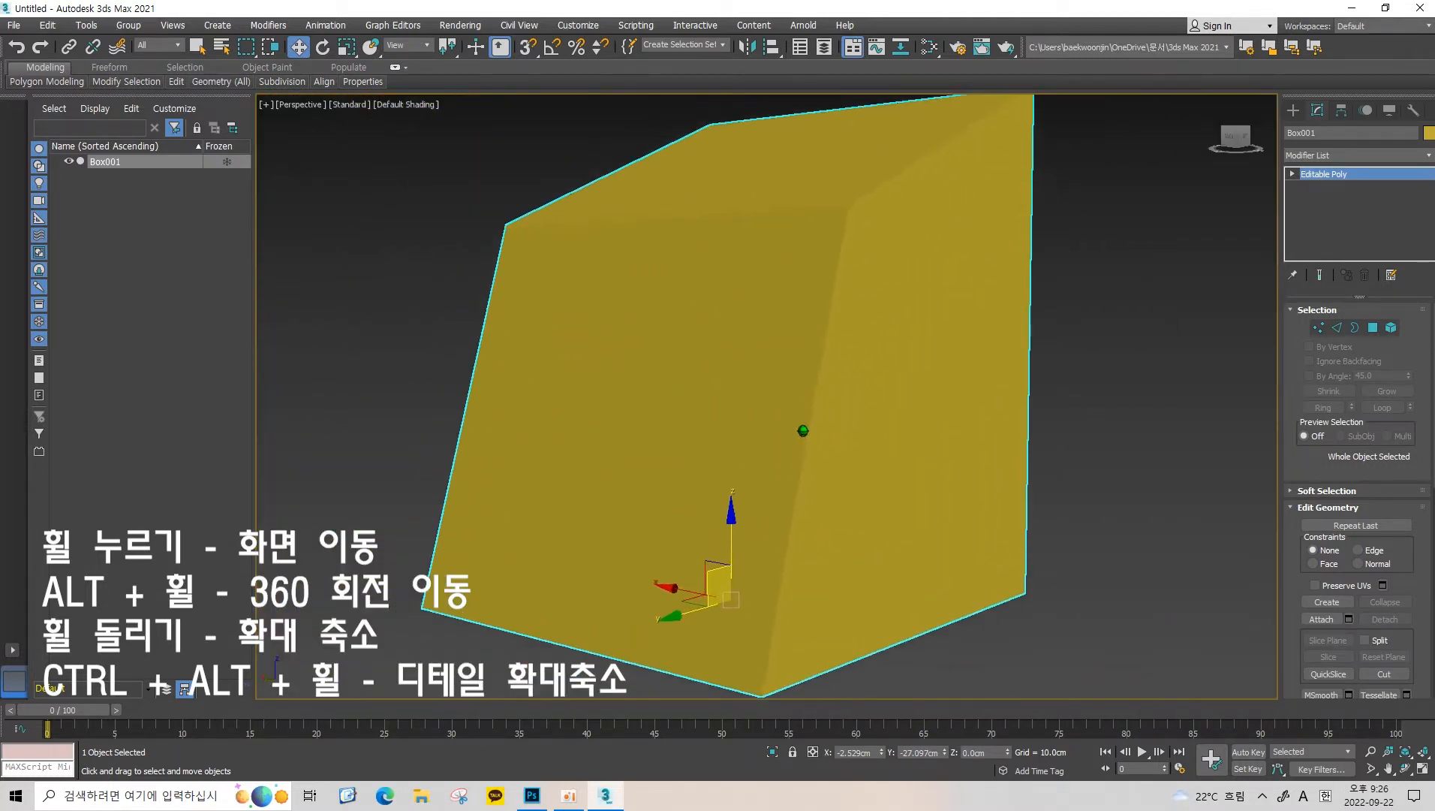
scroll(802, 431, up, 2)
scroll(803, 431, down, 3)
scroll(826, 403, up, 1)
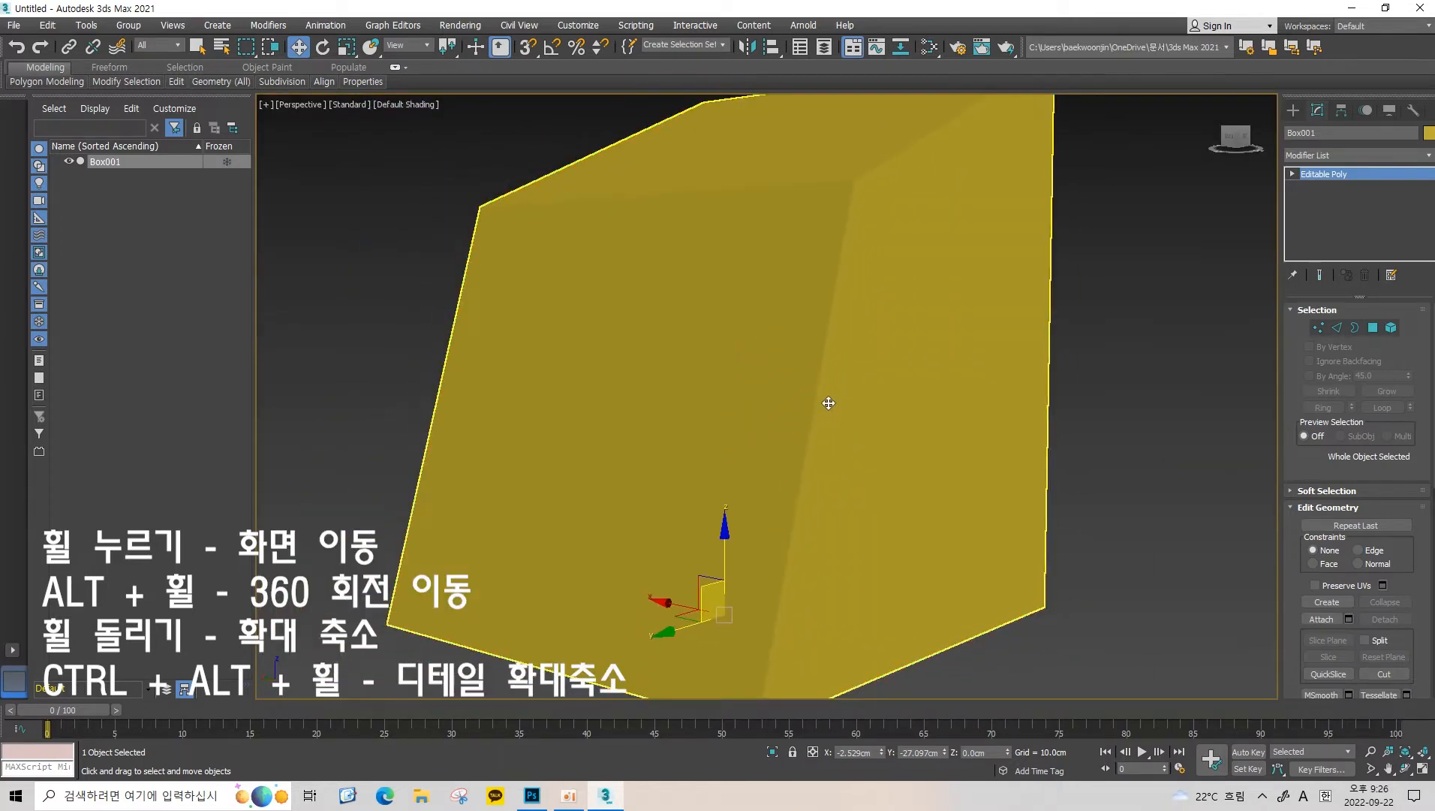
scroll(828, 406, down, 2)
alt+middle_drag(849, 420, 777, 427)
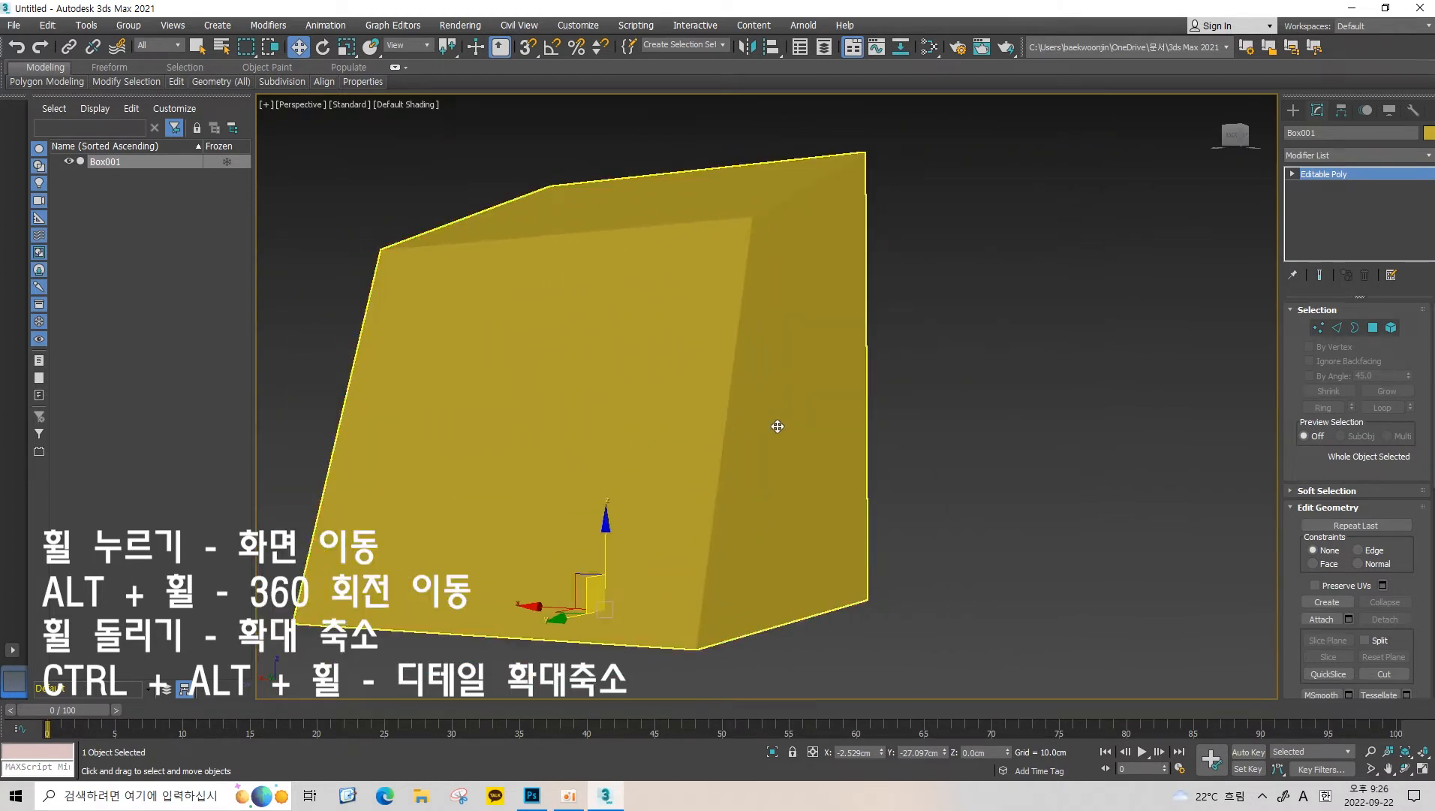
Zoom repeatedly between a close-up of the box's edge and a distant view of the whole box.
click(711, 467)
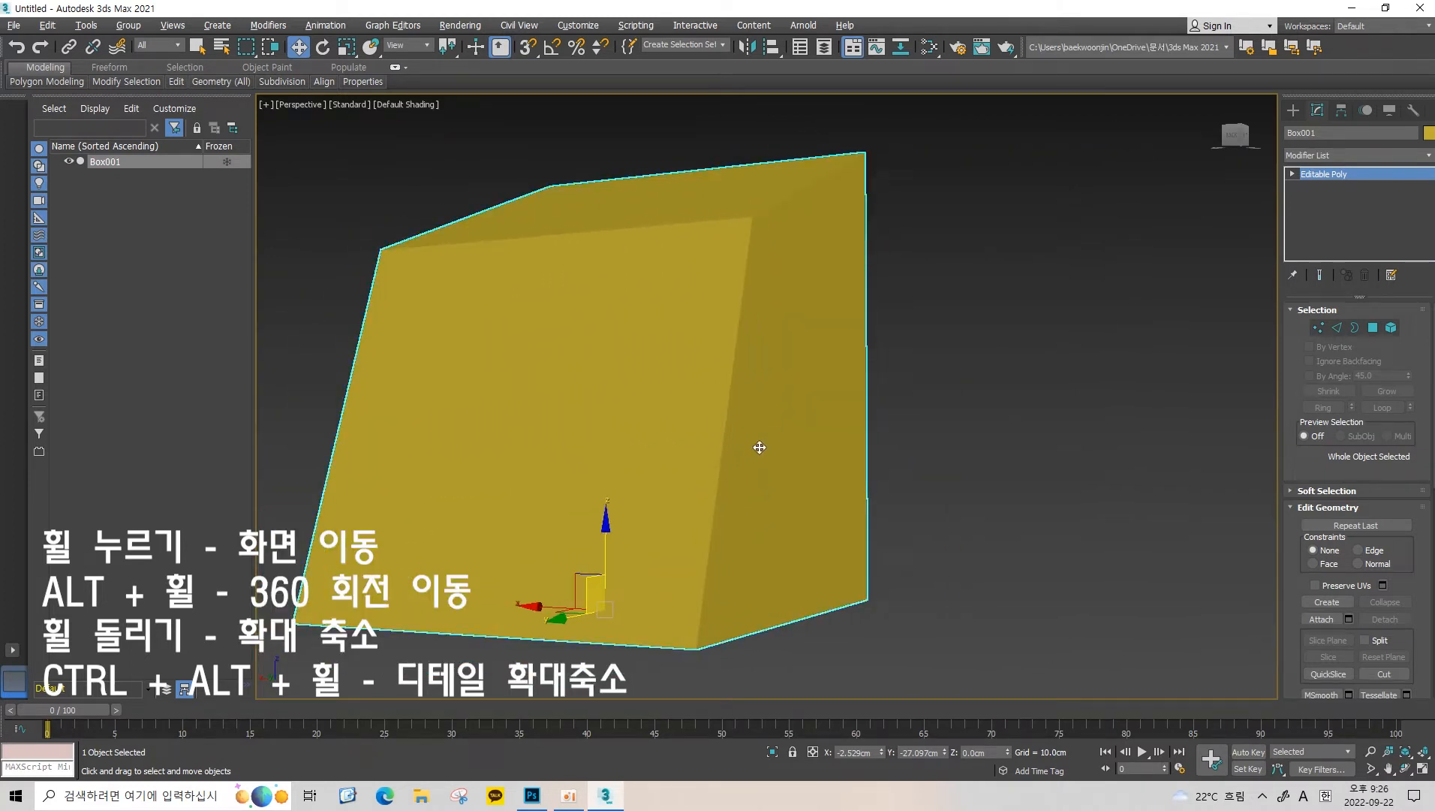
scroll(737, 433, down, 2)
scroll(736, 433, up, 5)
scroll(737, 434, down, 5)
scroll(736, 434, up, 3)
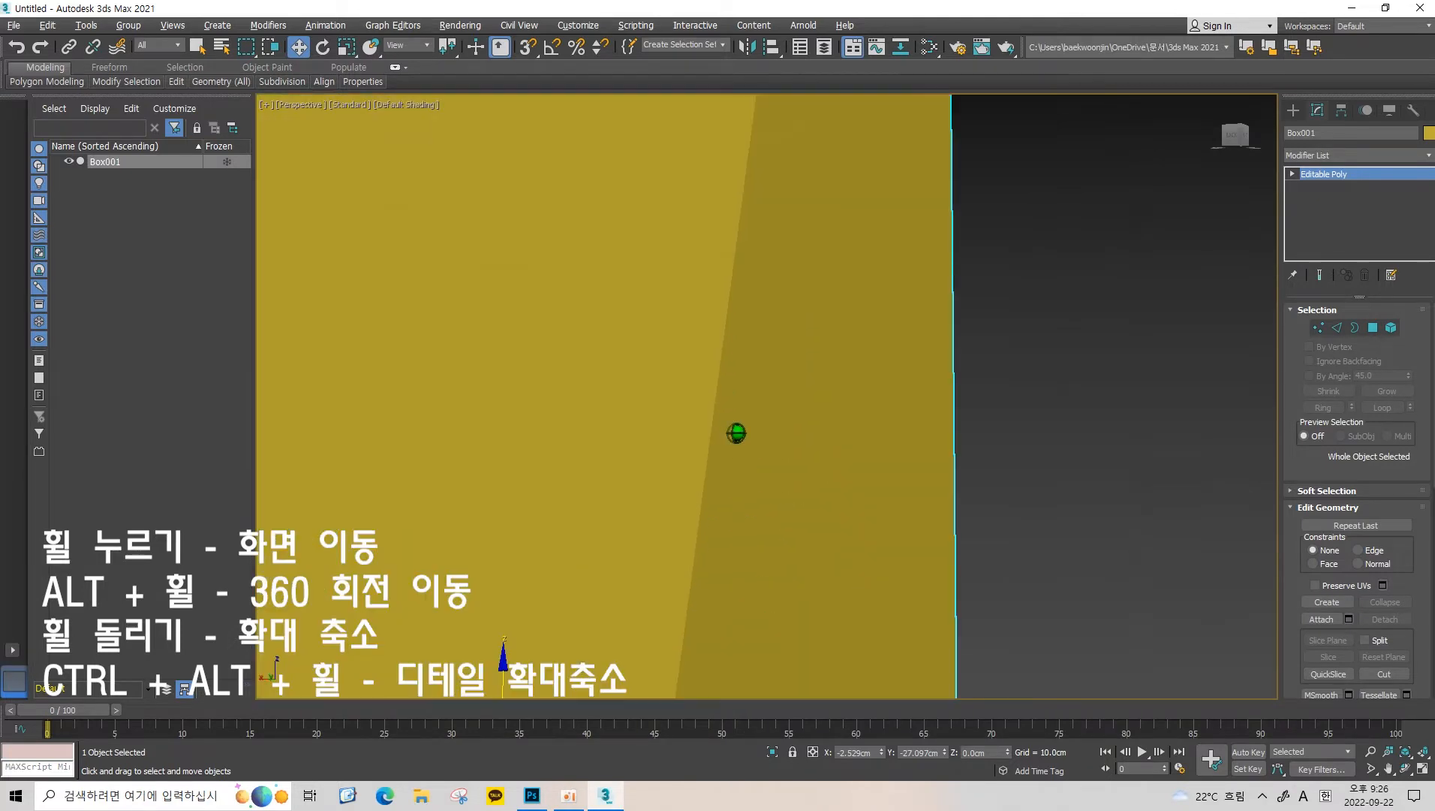
scroll(736, 433, down, 4)
scroll(737, 433, up, 6)
scroll(736, 433, down, 6)
scroll(736, 433, up, 4)
scroll(736, 433, down, 5)
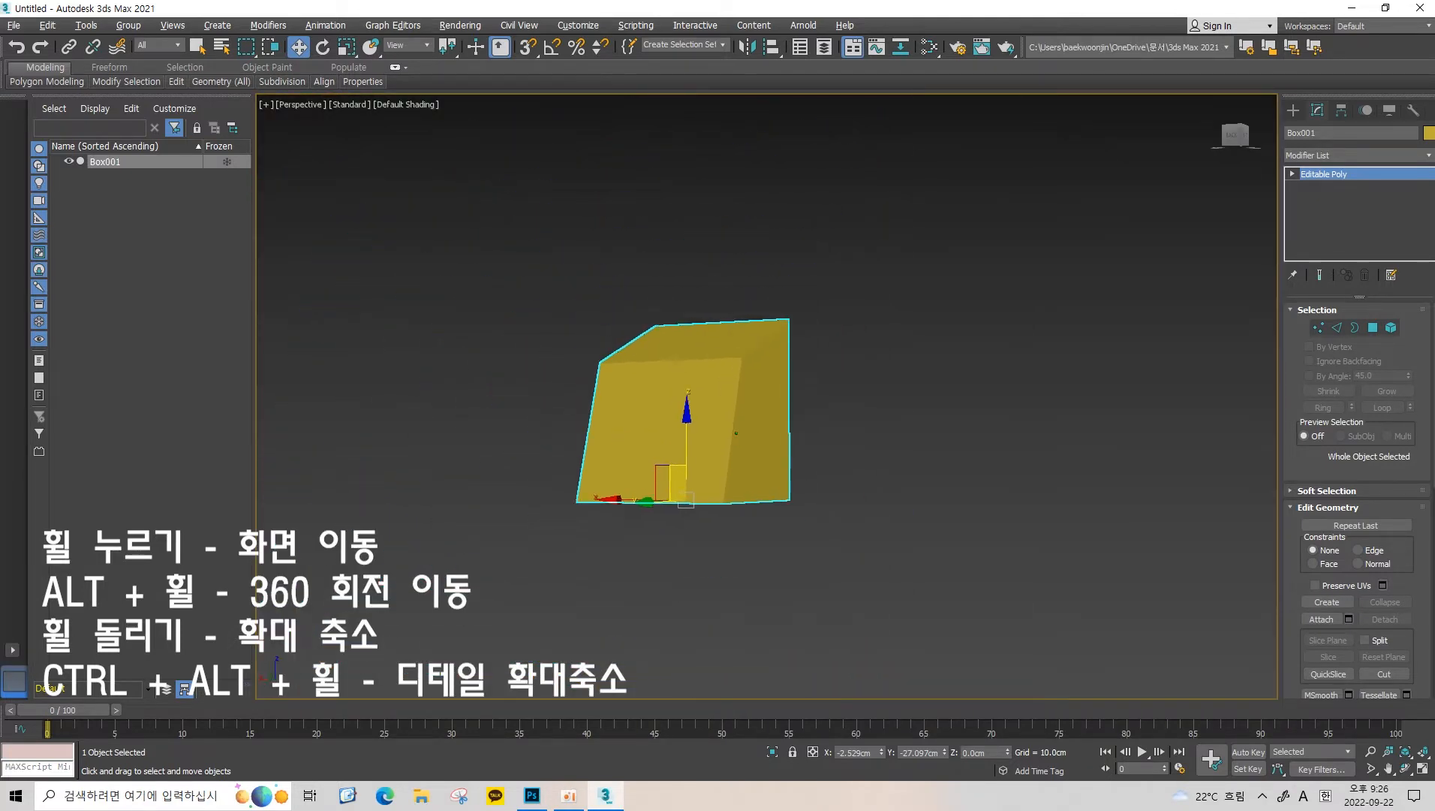
scroll(736, 433, up, 6)
scroll(736, 433, down, 5)
scroll(725, 455, up, 4)
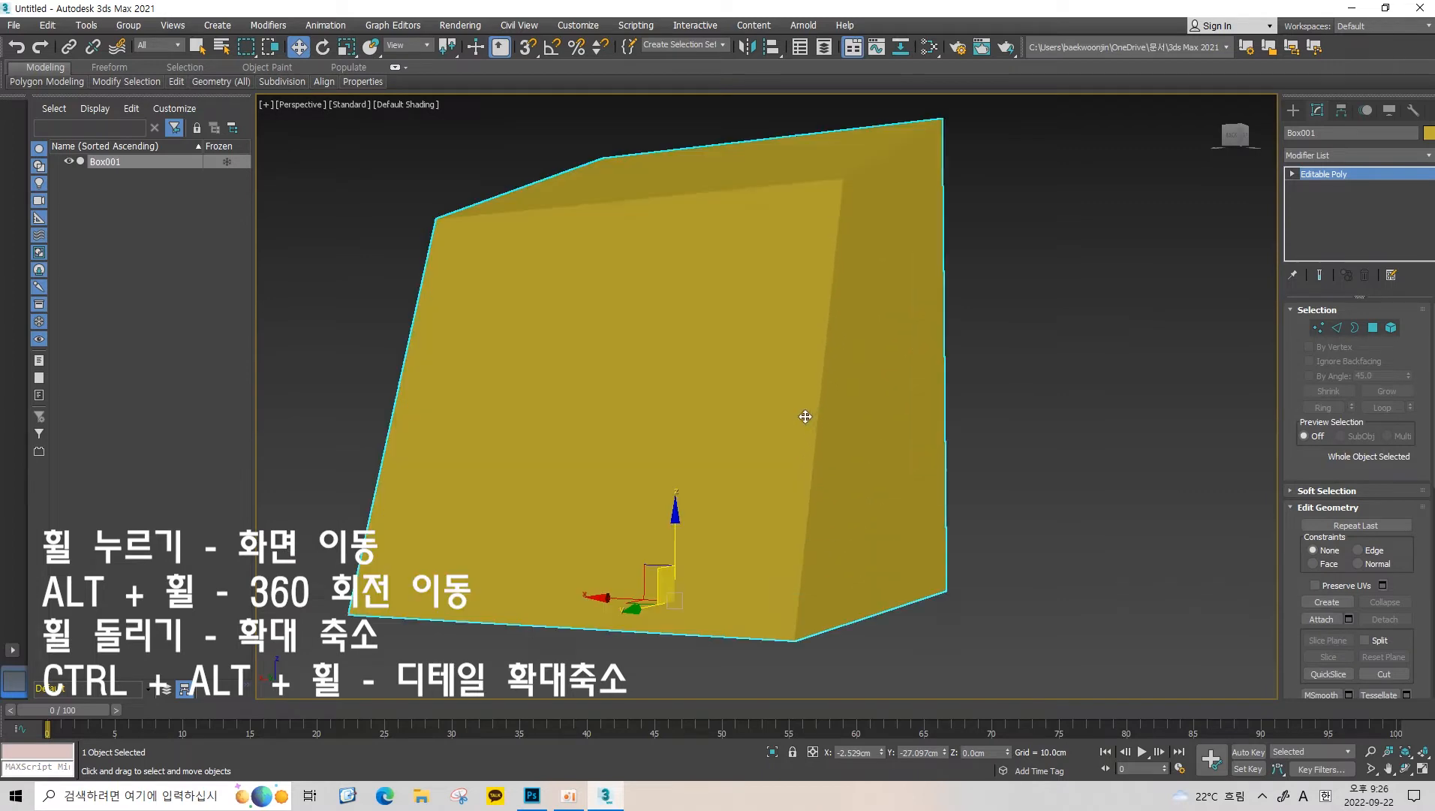
Orbit the Perspective view around the box to face its flat side with the top visible.
alt+middle_drag(804, 417, 987, 263)
scroll(773, 483, down, 3)
click(991, 224)
click(704, 429)
alt+middle_drag(703, 429, 593, 410)
alt+middle_drag(775, 478, 787, 394)
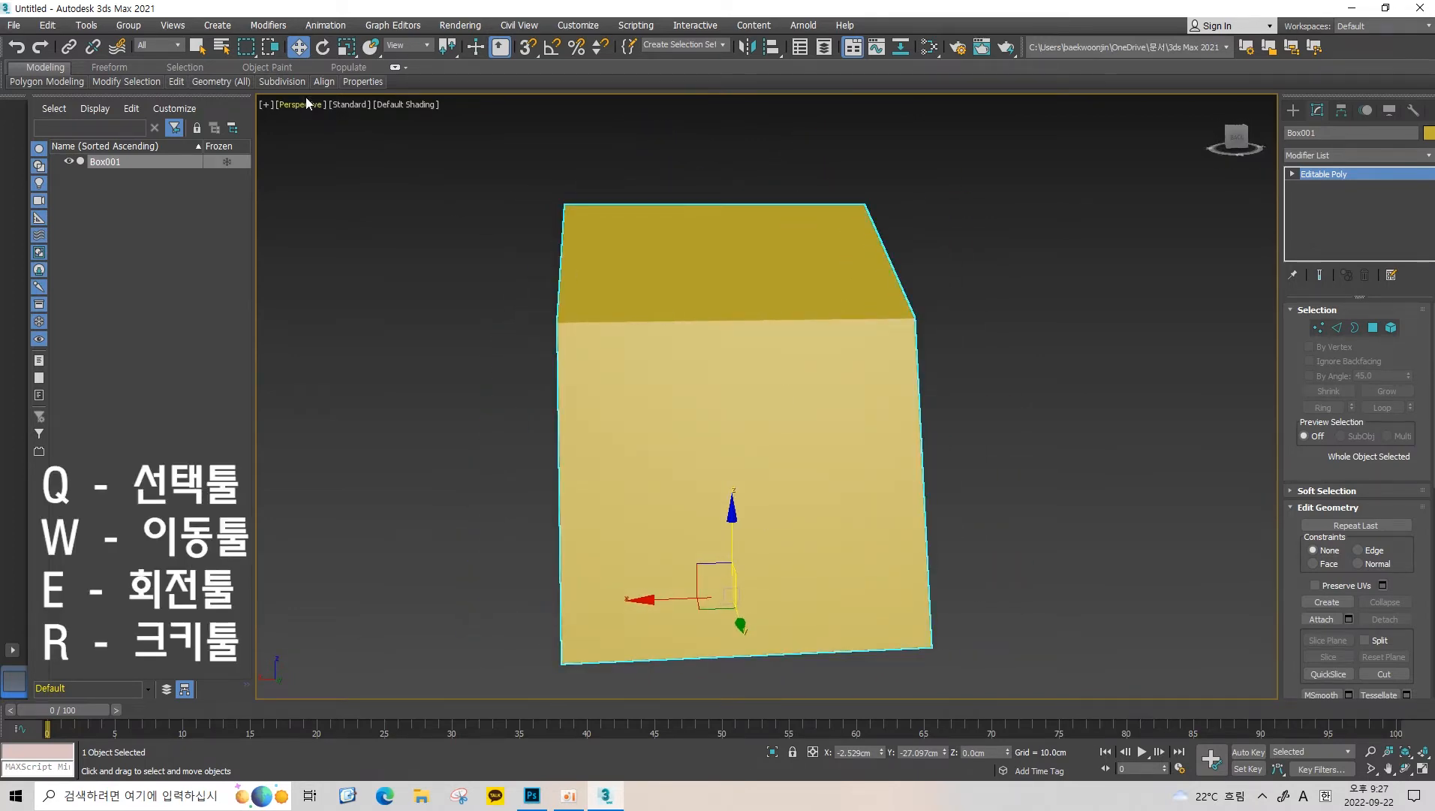
Activate the Select Object tool and deselect the yellow box.
click(201, 49)
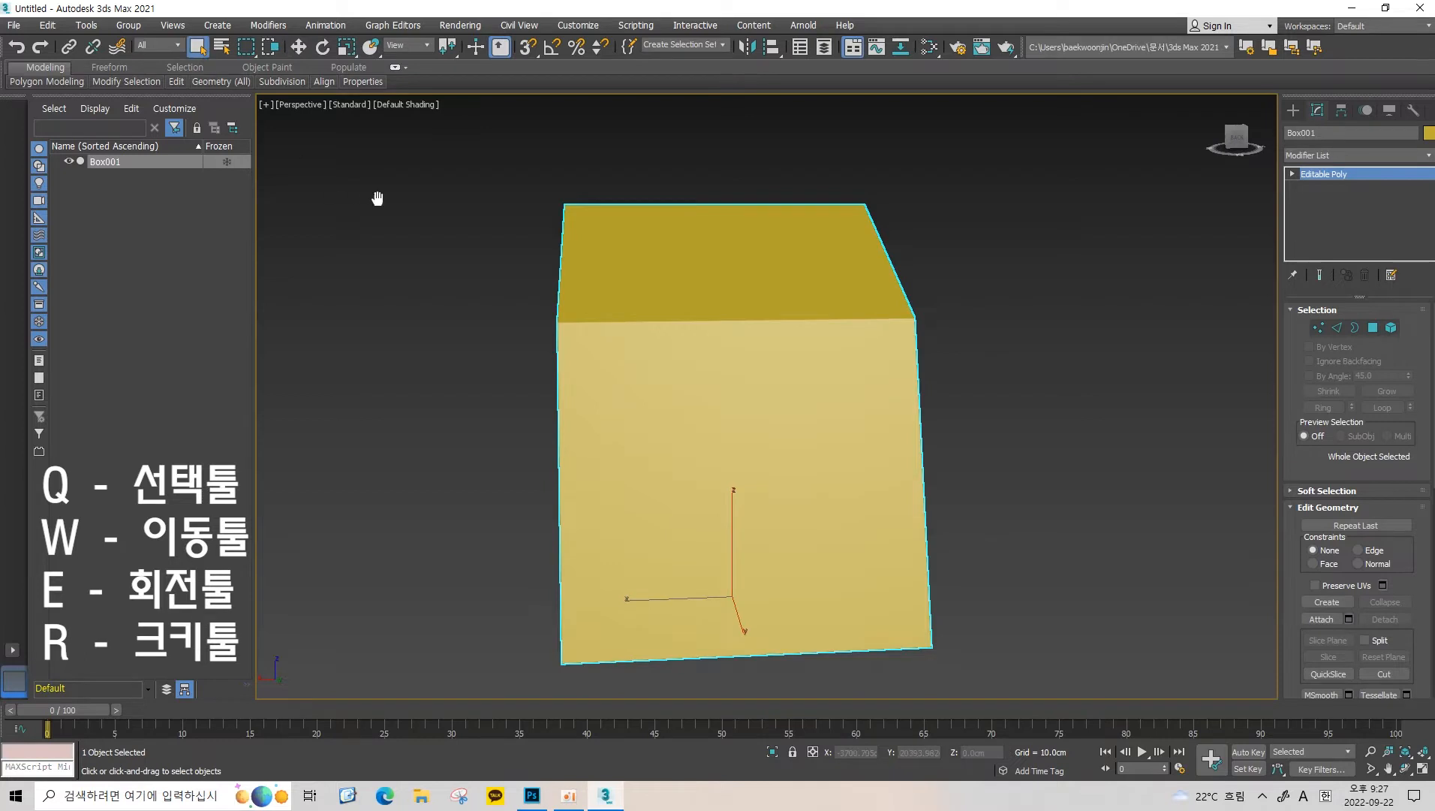
scroll(451, 232, down, 3)
click(468, 248)
middle_drag(468, 218, 463, 270)
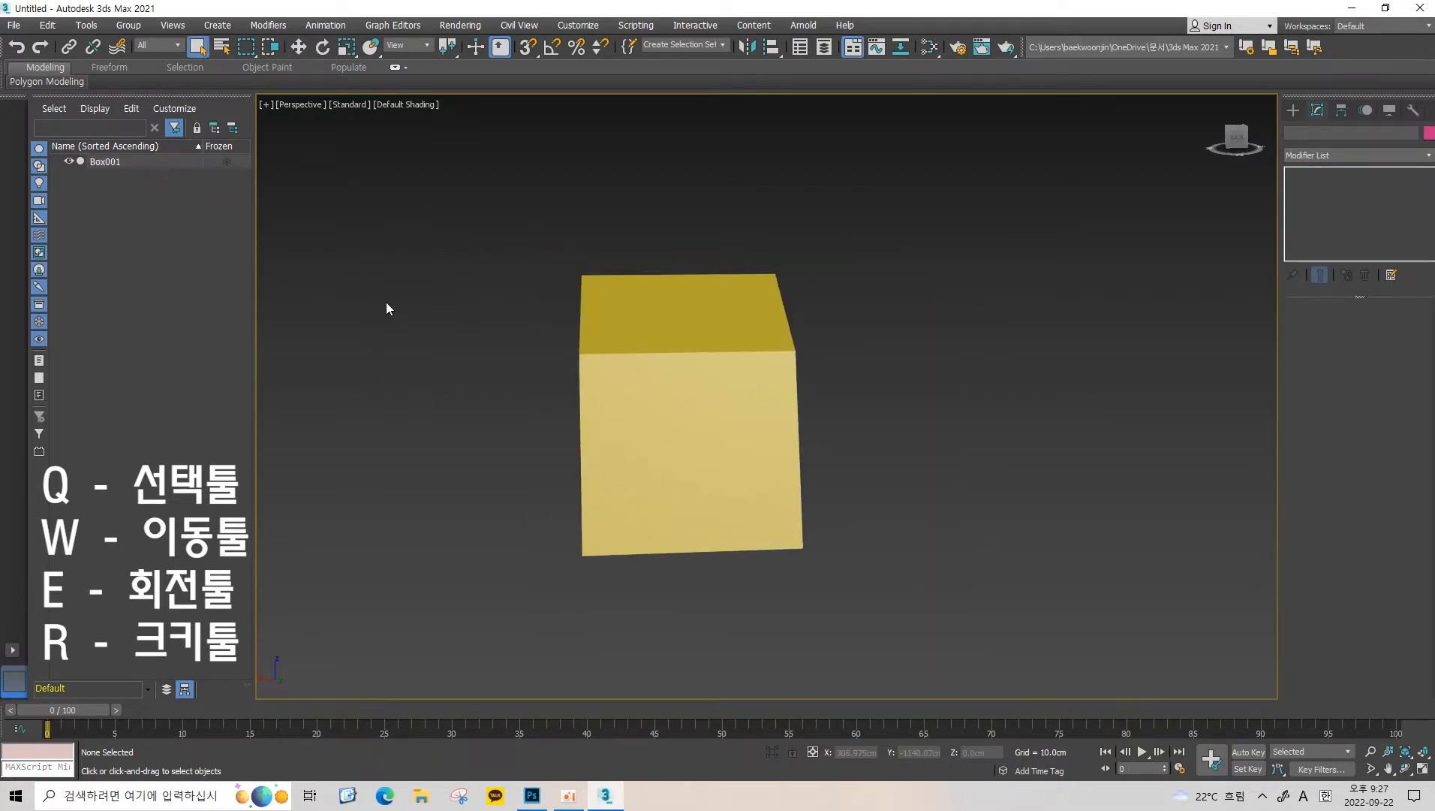
scroll(452, 339, up, 3)
drag(494, 365, 477, 320)
scroll(478, 320, down, 3)
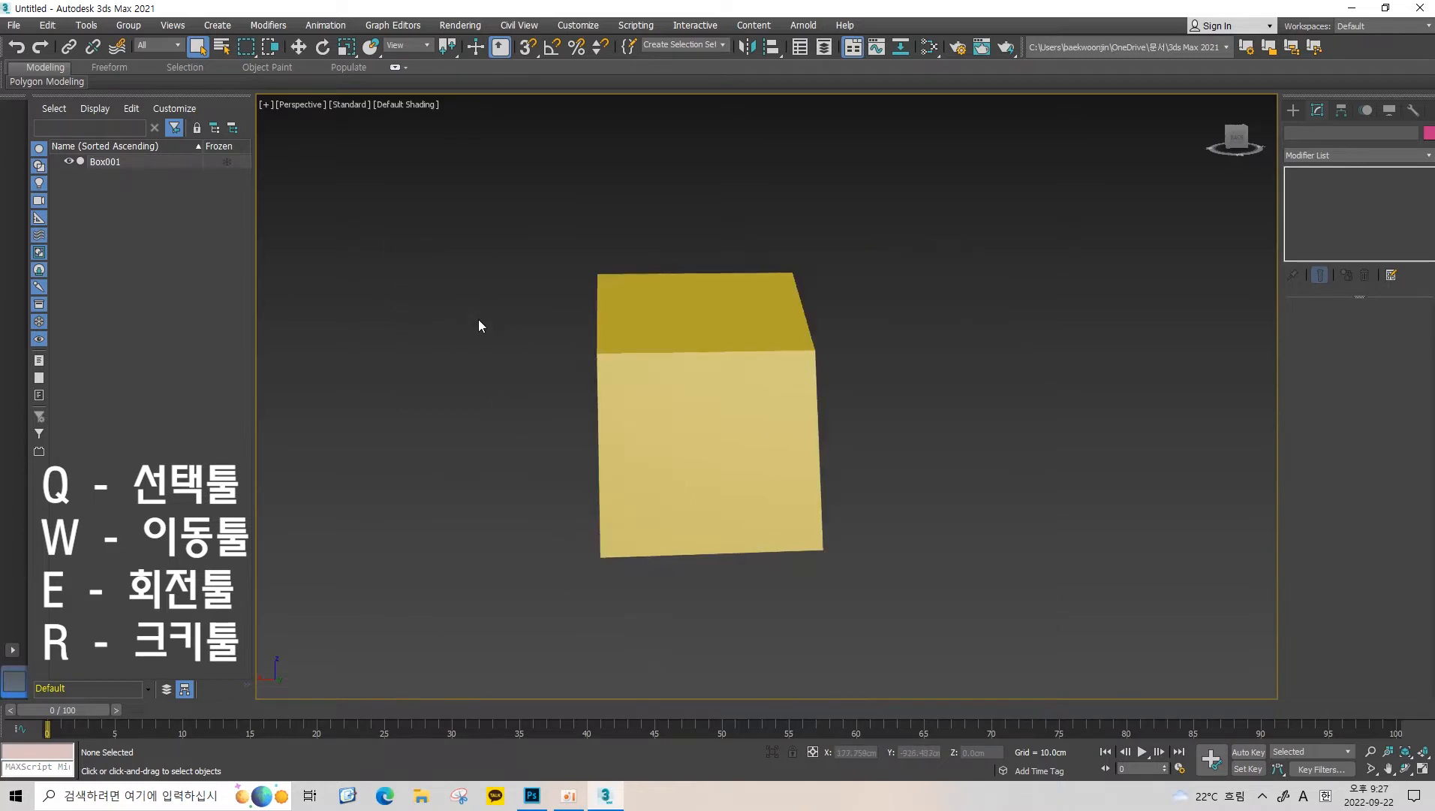
Select and deselect the yellow box with rectangular selection regions, ending with the box selected.
drag(419, 273, 601, 471)
click(489, 401)
drag(603, 315, 610, 307)
drag(510, 182, 612, 280)
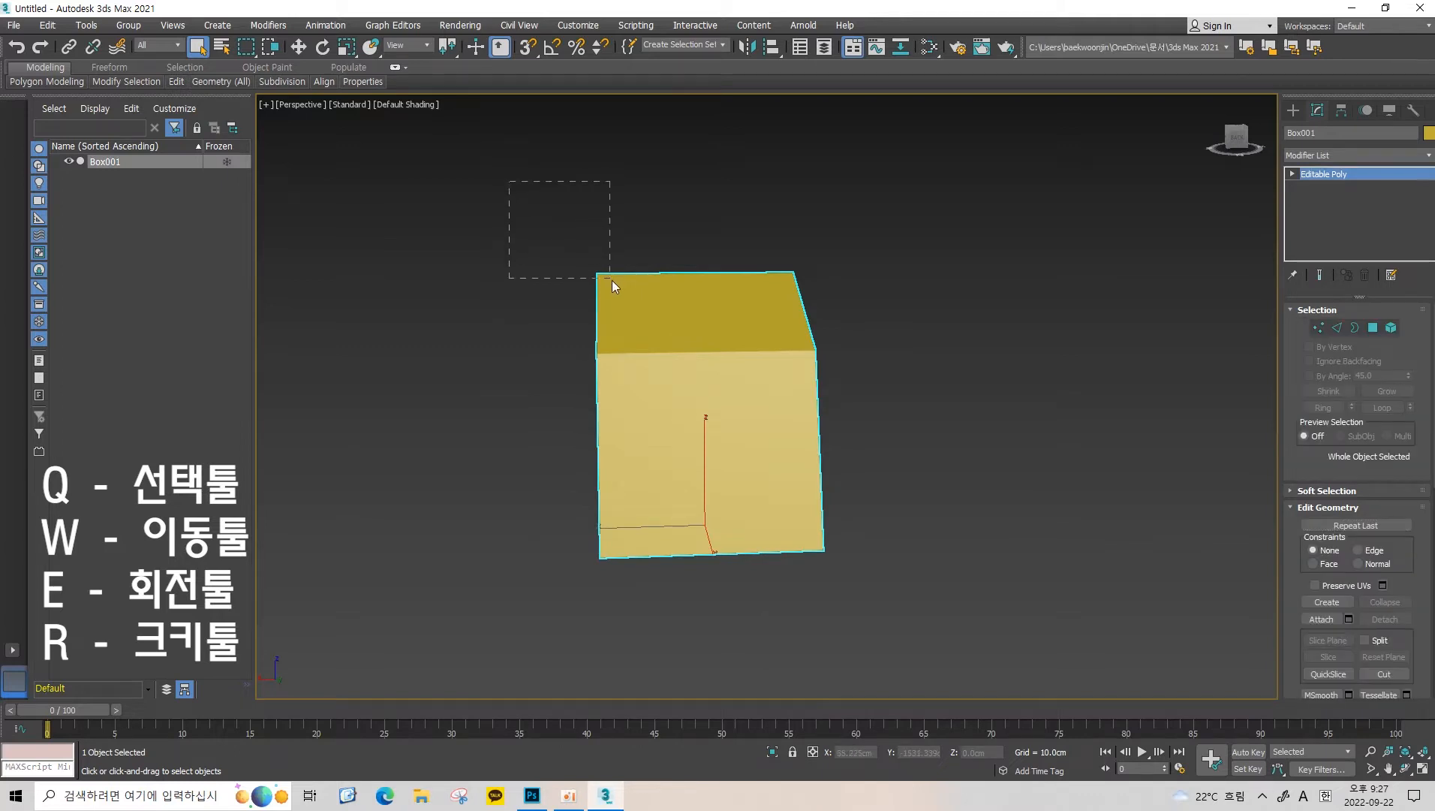
drag(634, 229, 630, 225)
drag(455, 166, 506, 221)
drag(620, 304, 620, 305)
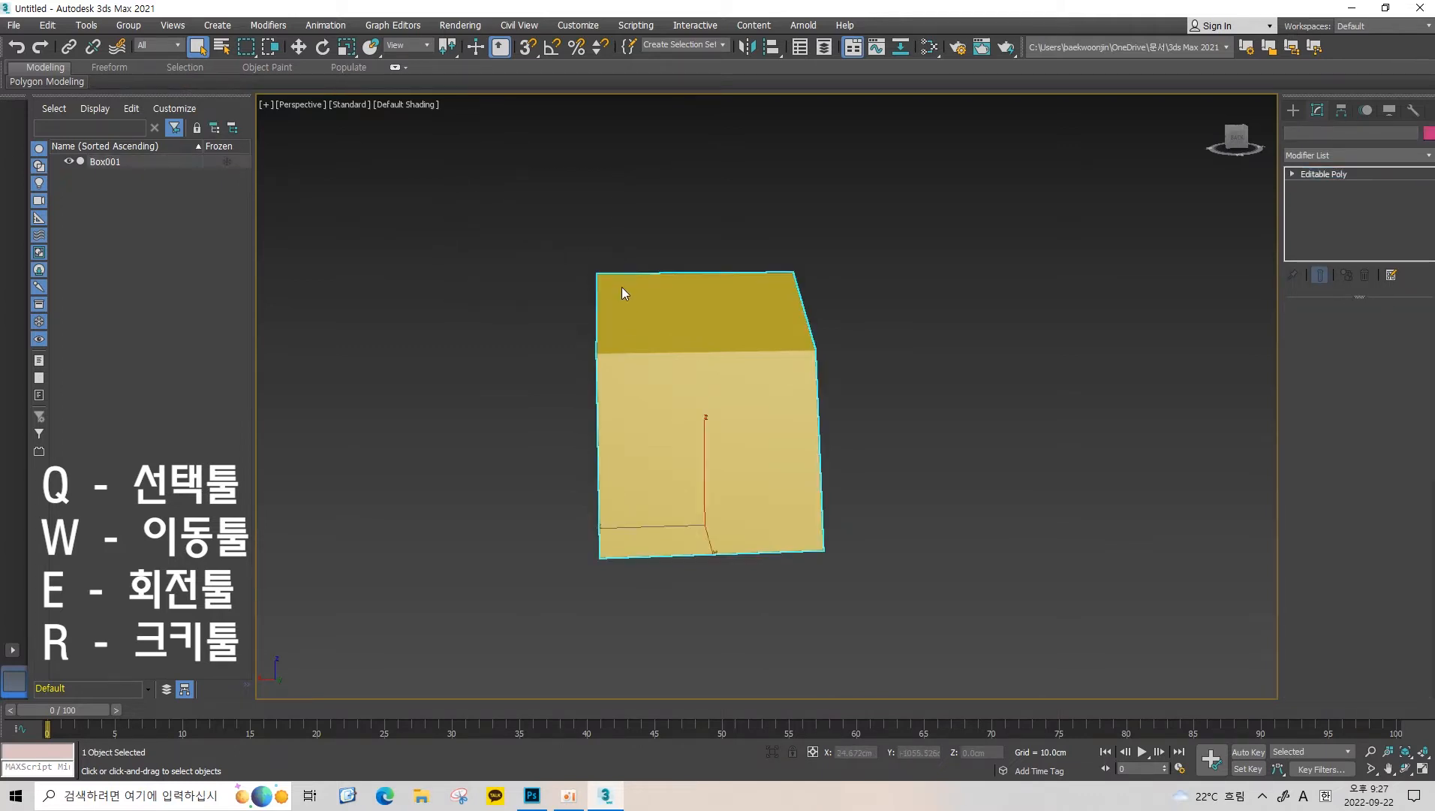
Create a second box beside the yellow one, about 111 cm long, 111 cm wide and 138 cm high.
middle_drag(724, 295, 740, 327)
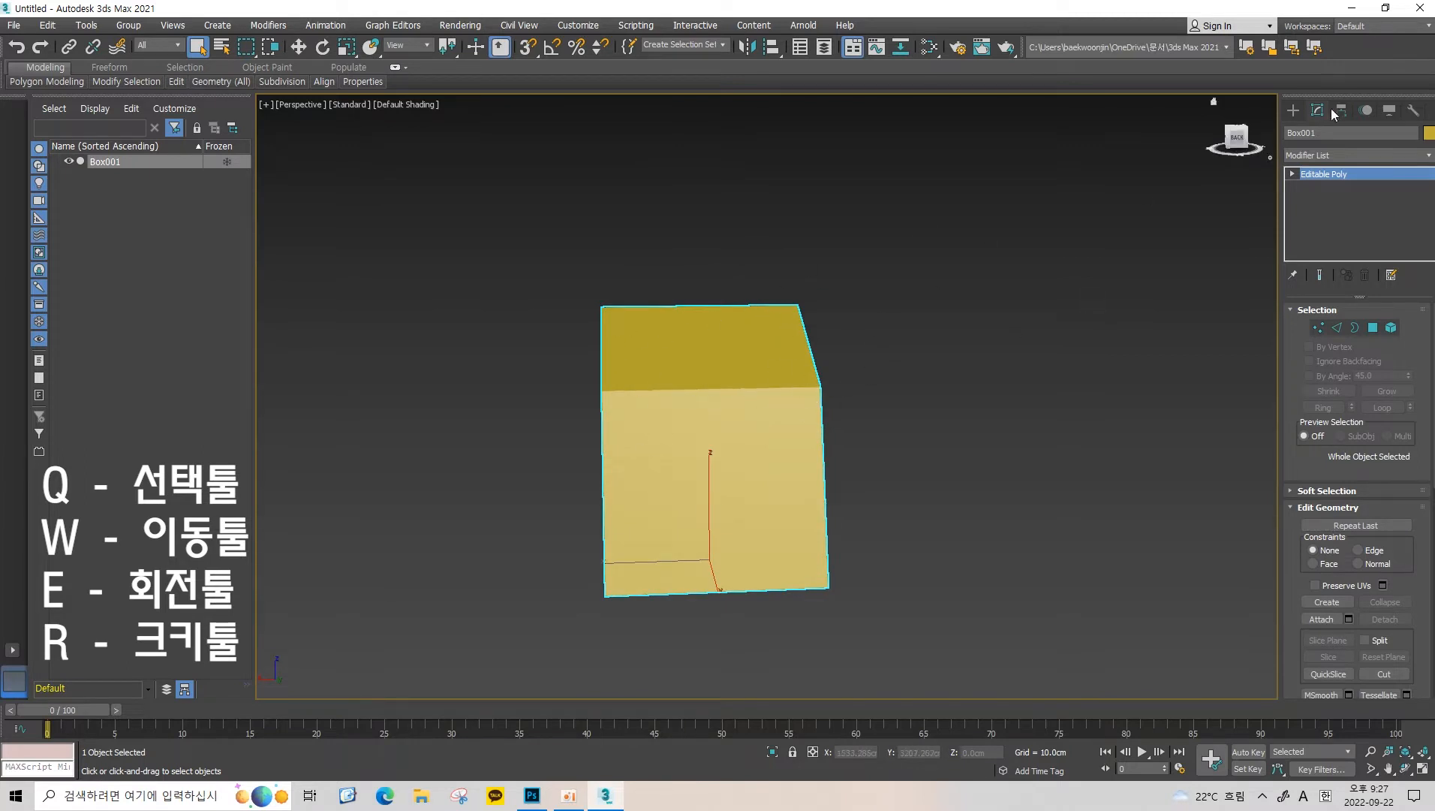
click(1293, 110)
click(1325, 200)
drag(961, 524, 1148, 453)
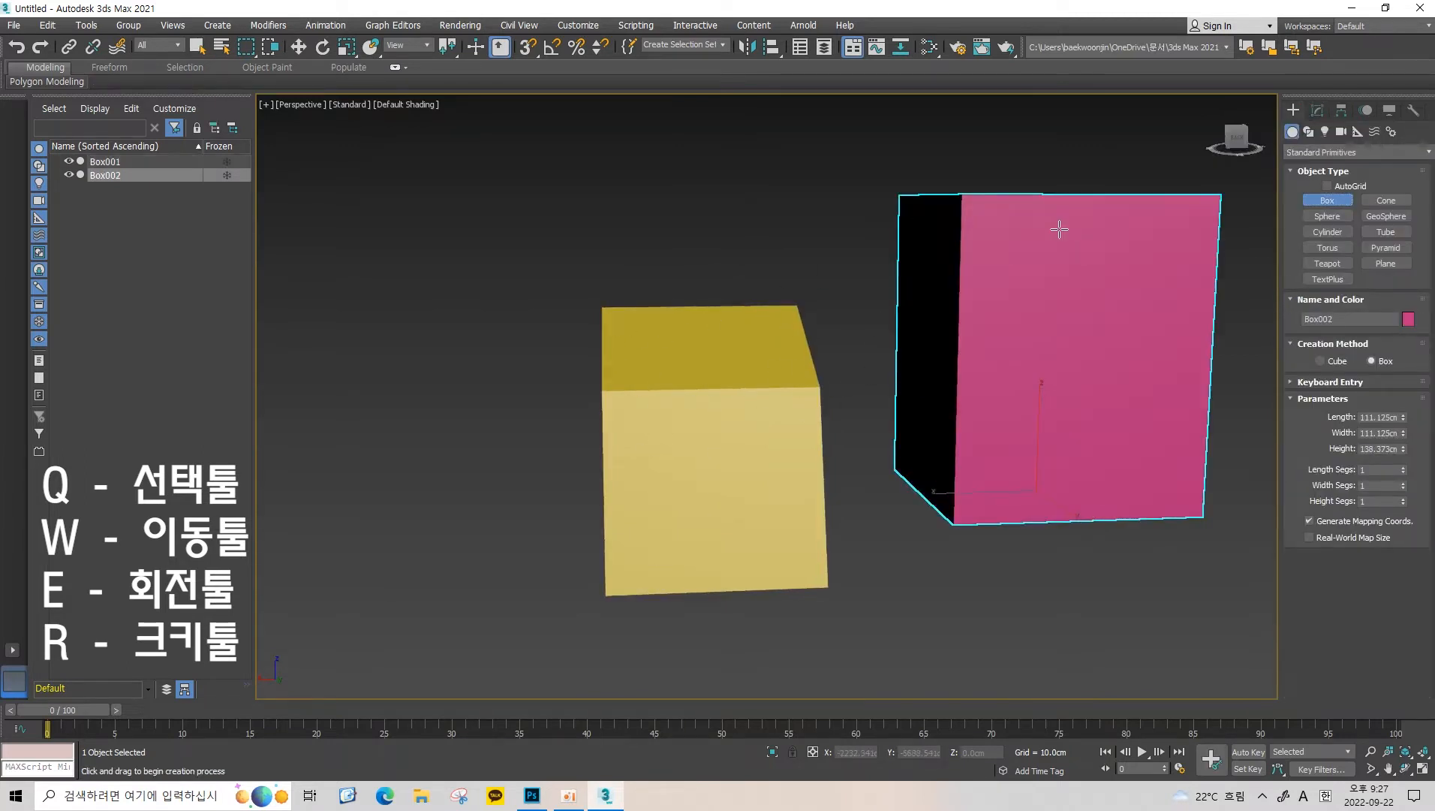
click(1061, 228)
middle_drag(742, 148, 715, 235)
click(715, 234)
middle_drag(776, 340, 738, 281)
Return to the Select Object tool with a rectangular selection region, try picking the boxes individually, and clear the selection.
key(q)
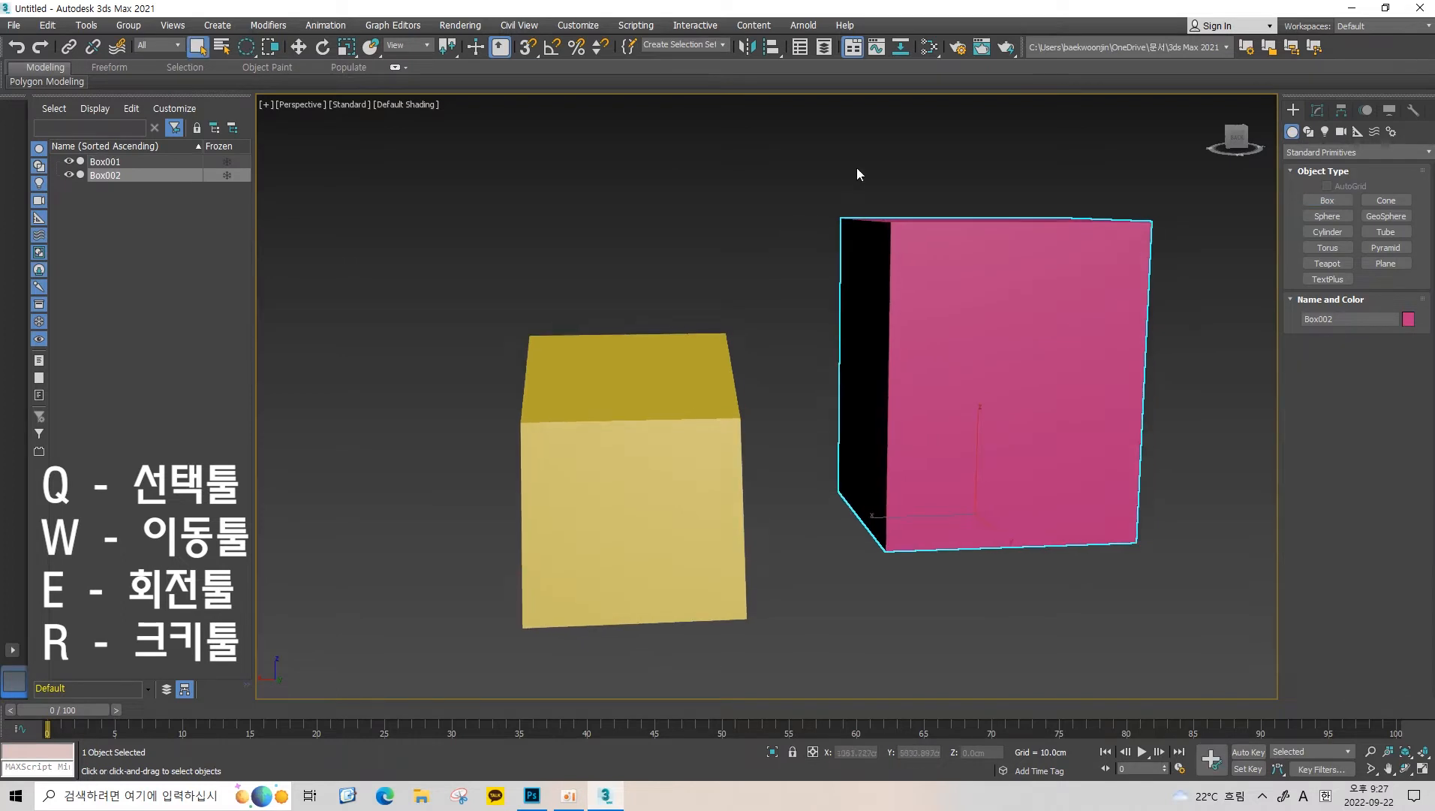
click(887, 195)
click(847, 253)
key(q)
click(923, 236)
click(601, 363)
drag(428, 515, 430, 514)
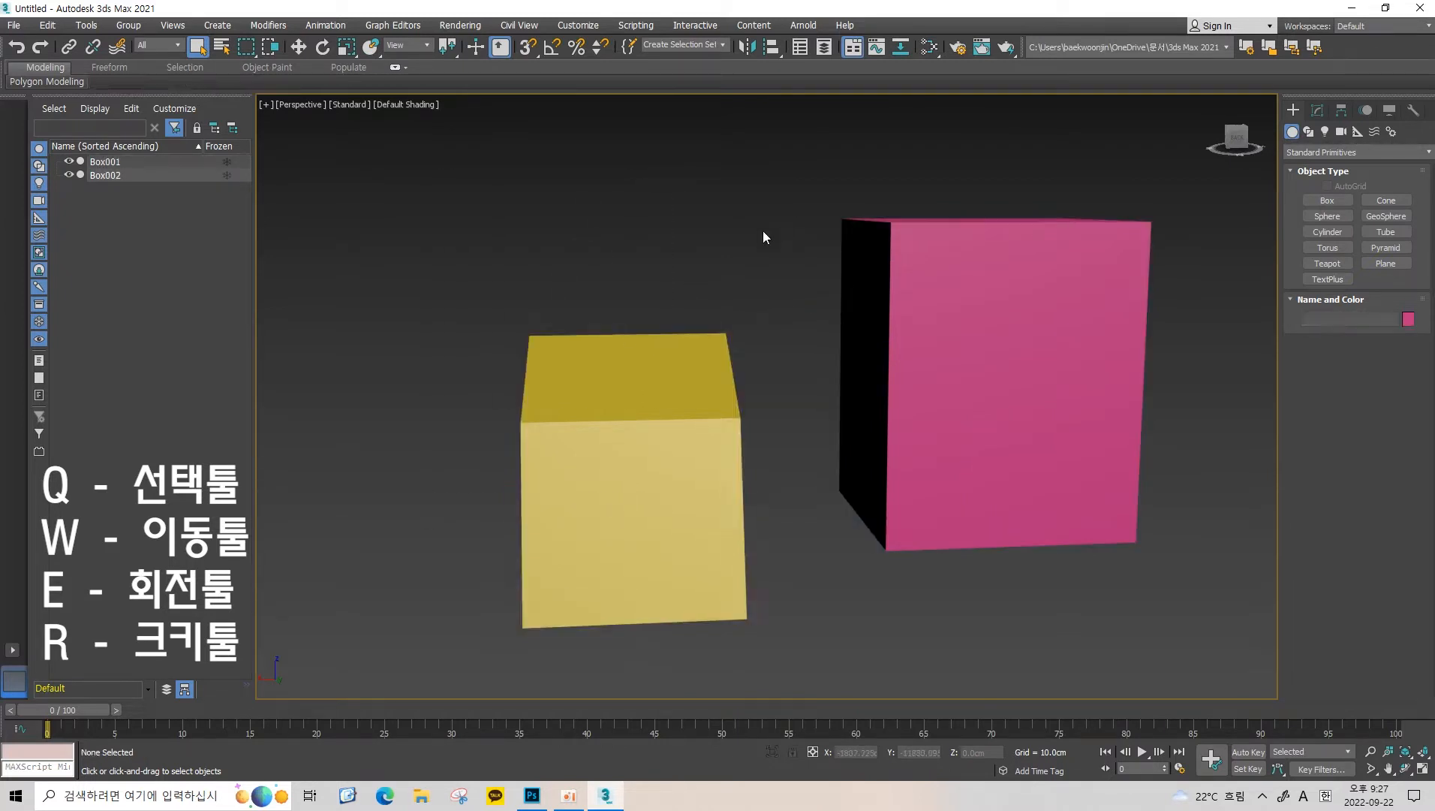
Select the boxes in turn with small rectangular regions that only touch a corner, ending with the yellow box selected.
scroll(743, 301, up, 6)
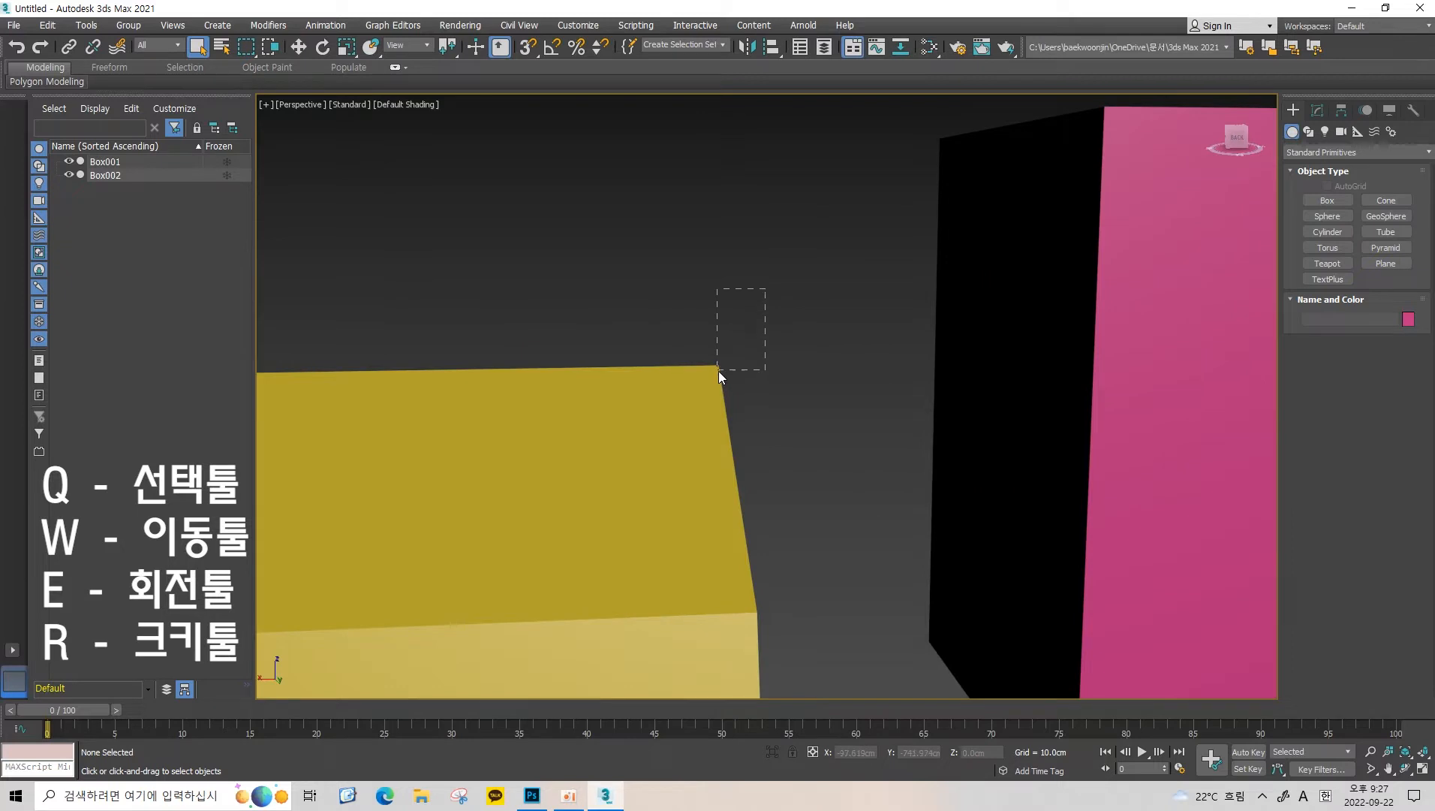
drag(718, 370, 720, 370)
scroll(618, 348, down, 6)
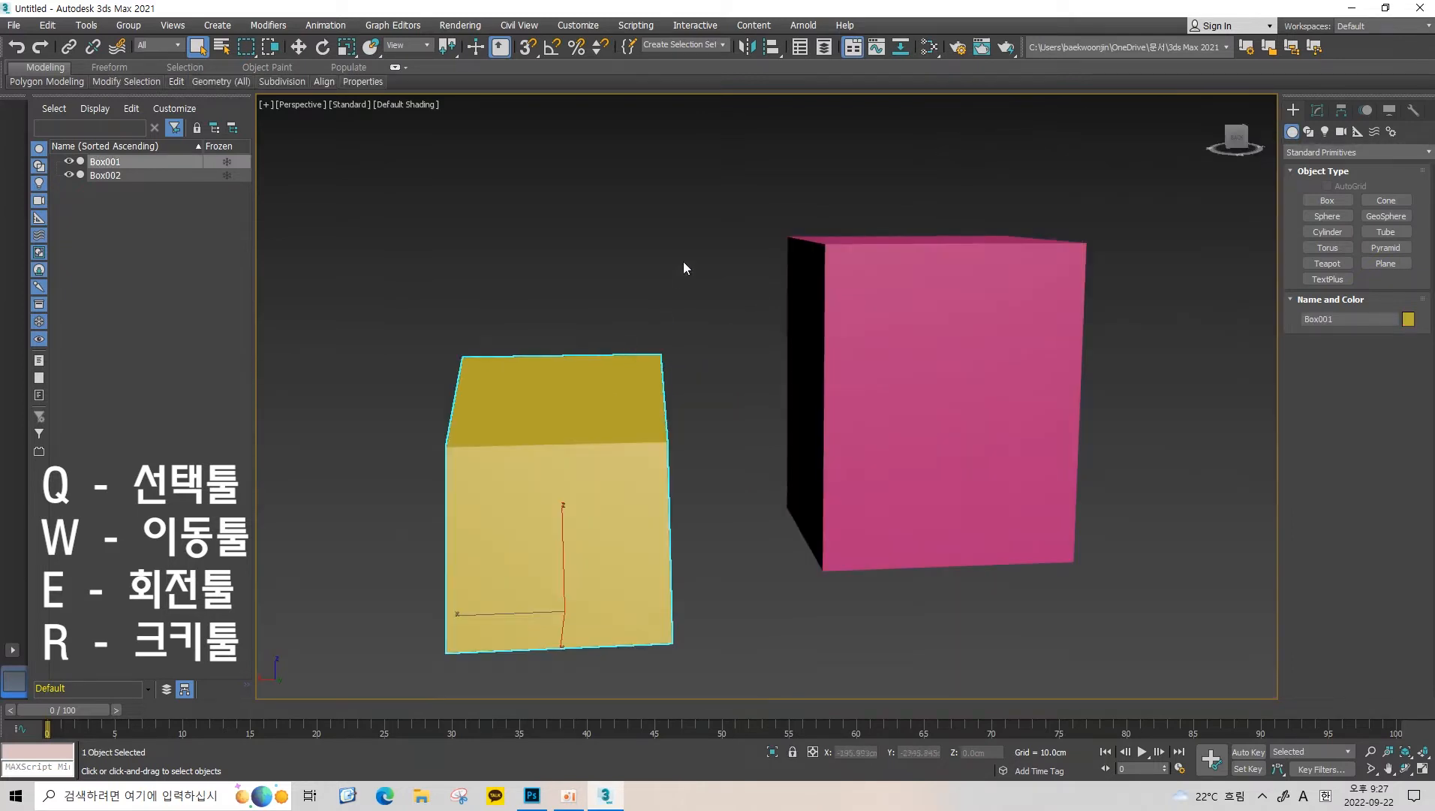
click(765, 209)
drag(790, 244, 792, 245)
click(683, 331)
drag(661, 354, 654, 358)
click(666, 327)
click(643, 357)
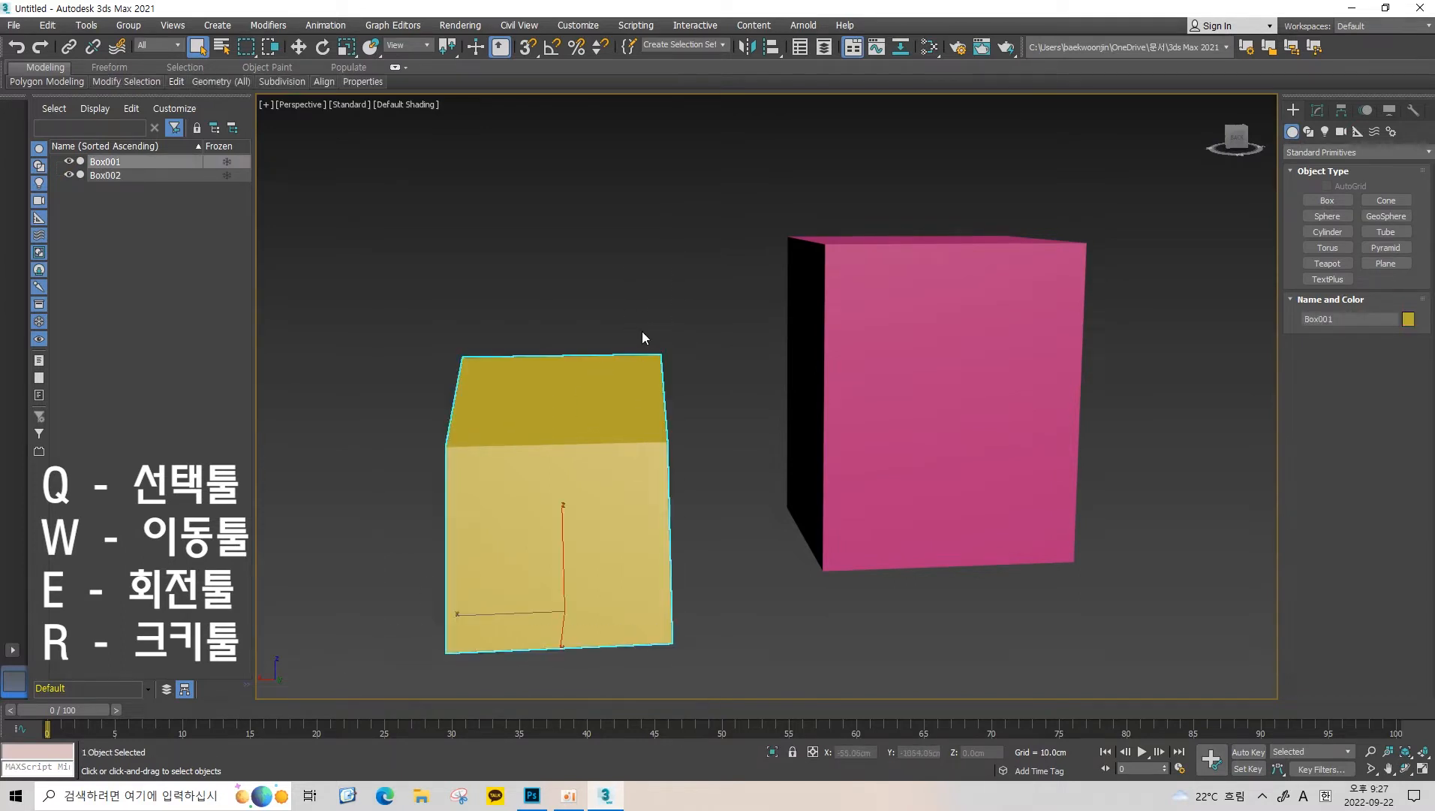
Select the pink box with a rectangular region across its upper corner, and clear the selection.
click(720, 195)
click(807, 259)
click(628, 119)
click(864, 319)
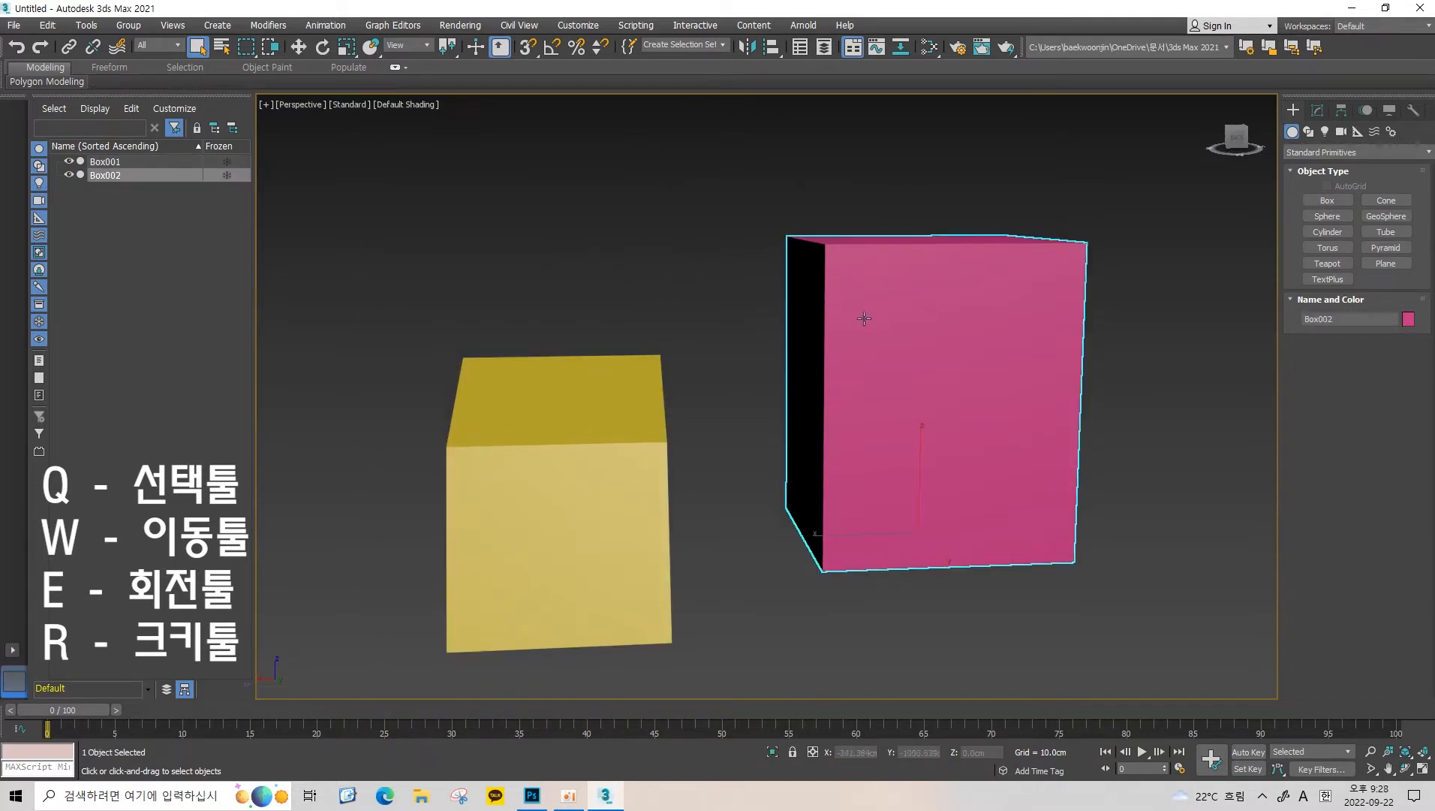
click(759, 324)
middle_drag(759, 325, 788, 325)
Select both boxes with one large rectangular region and deselect them.
drag(1061, 218, 324, 788)
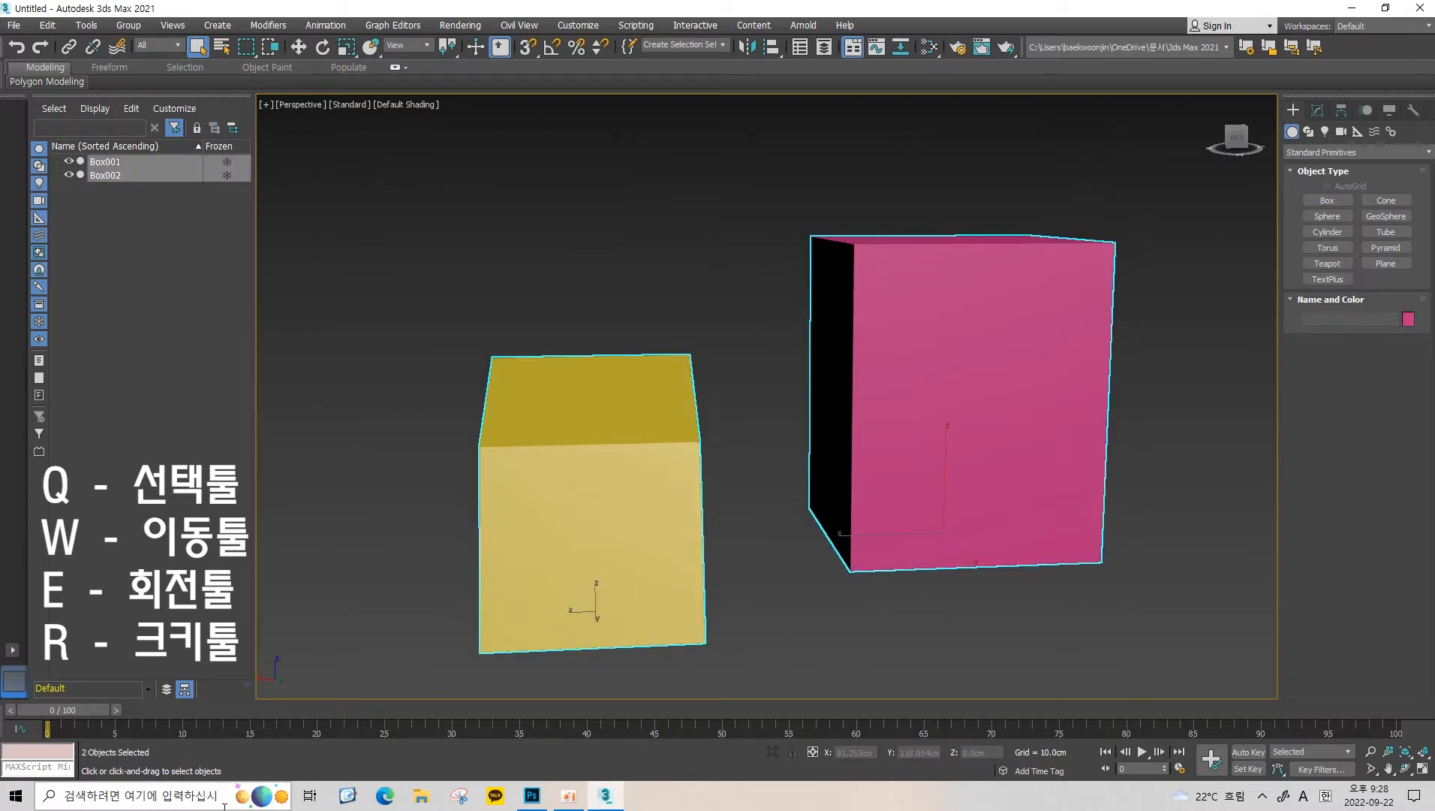
drag(1188, 132, 306, 757)
click(674, 210)
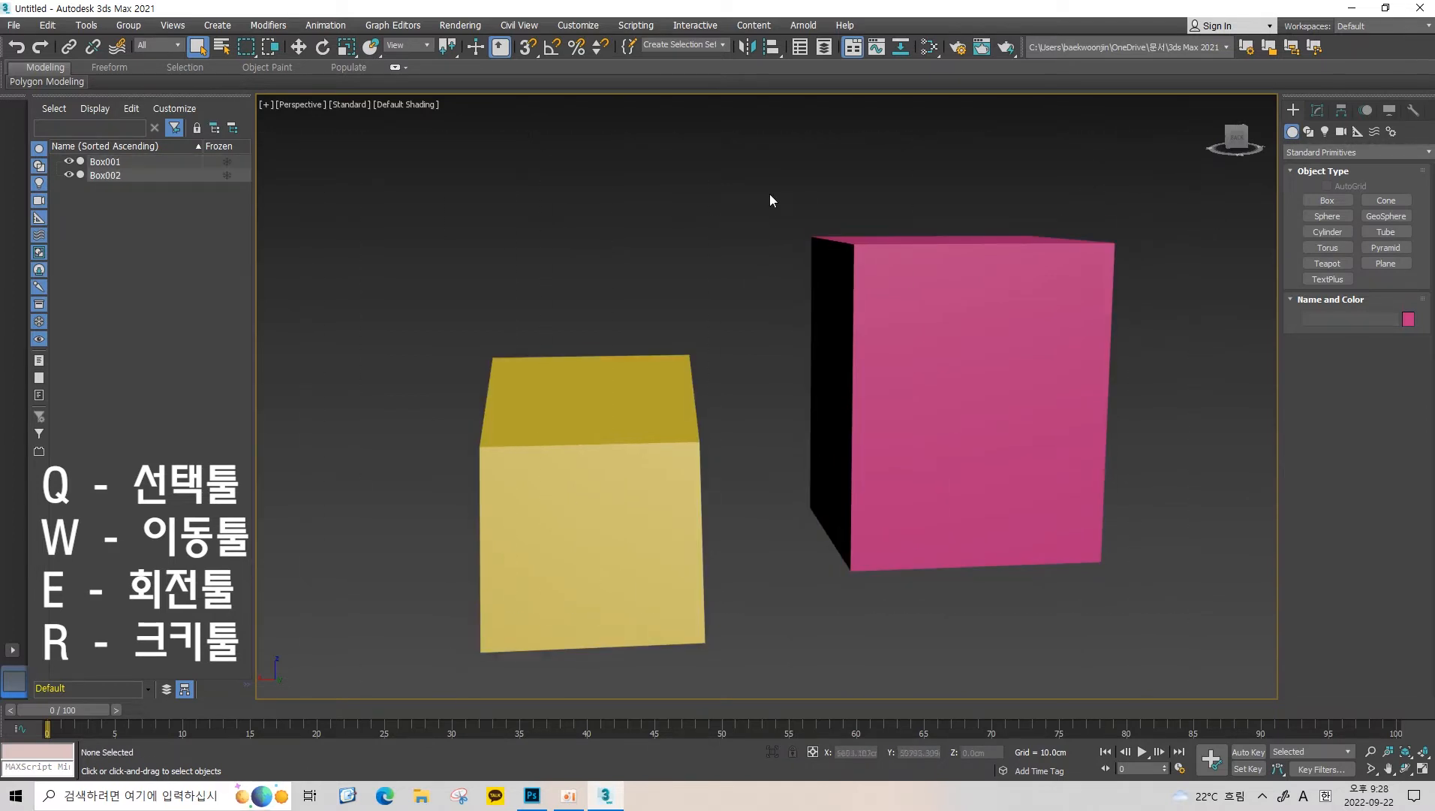
Select only the pink box, and zoom and orbit the view to show the tops of both boxes.
mouse_move(1228, 153)
mouse_down()
mouse_move(1156, 154)
mouse_move(1201, 154)
mouse_up()
middle_drag(1223, 150, 717, 319)
scroll(983, 317, down, 5)
scroll(865, 323, up, 4)
click(773, 322)
key(z)
scroll(680, 326, down, 3)
scroll(625, 324, up, 4)
alt+middle_drag(653, 330, 723, 346)
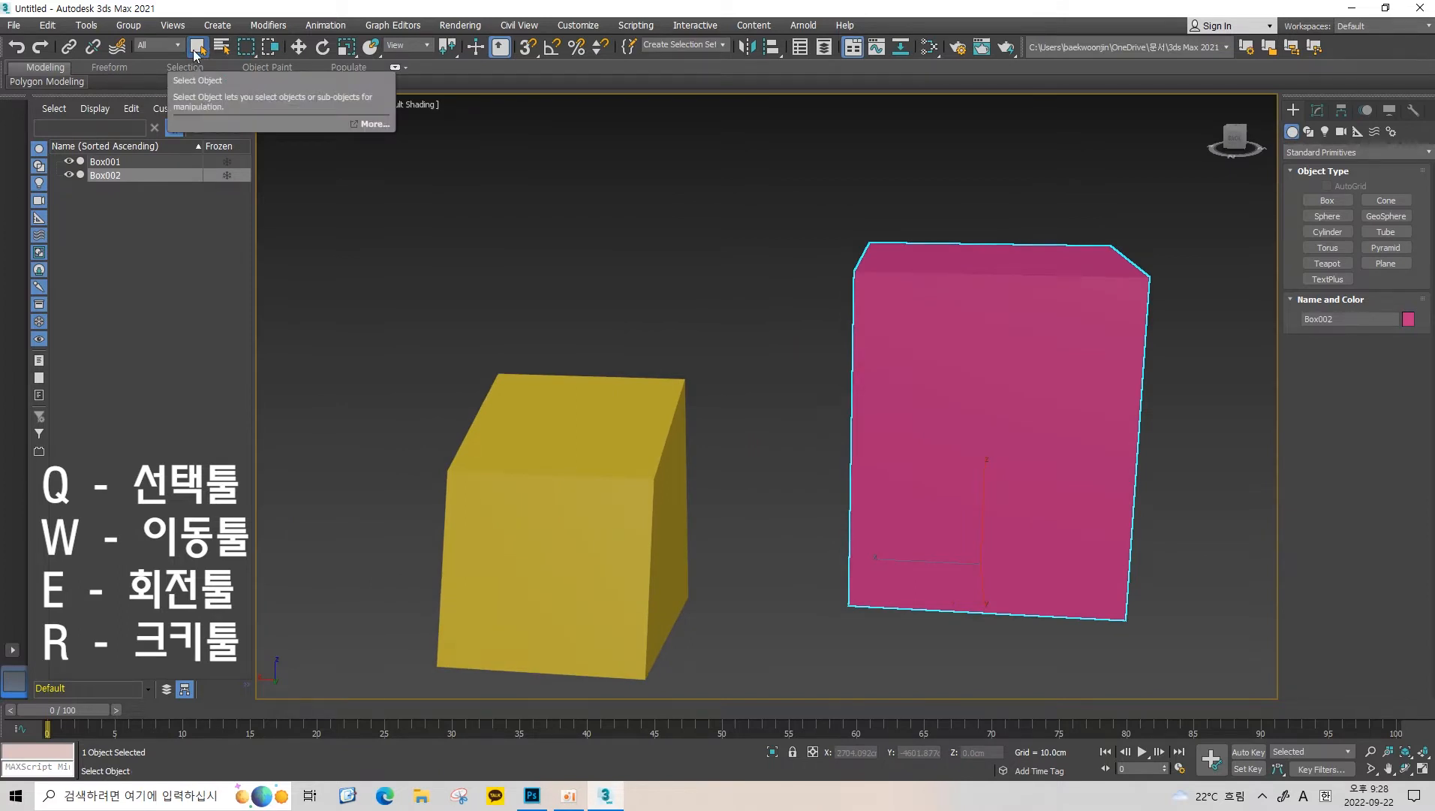
Cycle through the selection region shapes and return to the Rectangular Selection Region.
middle_drag(618, 263, 646, 263)
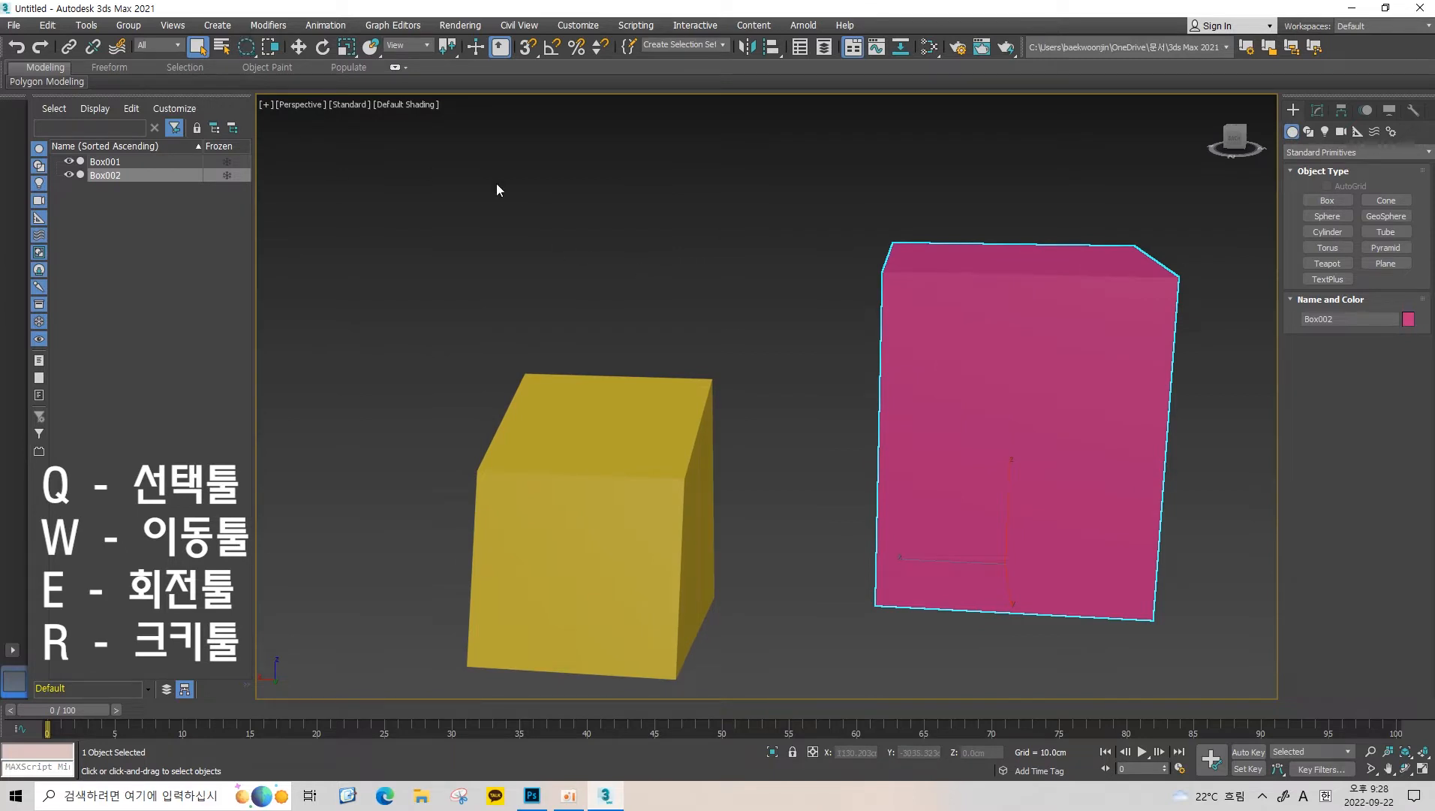
key(ctrl+f)
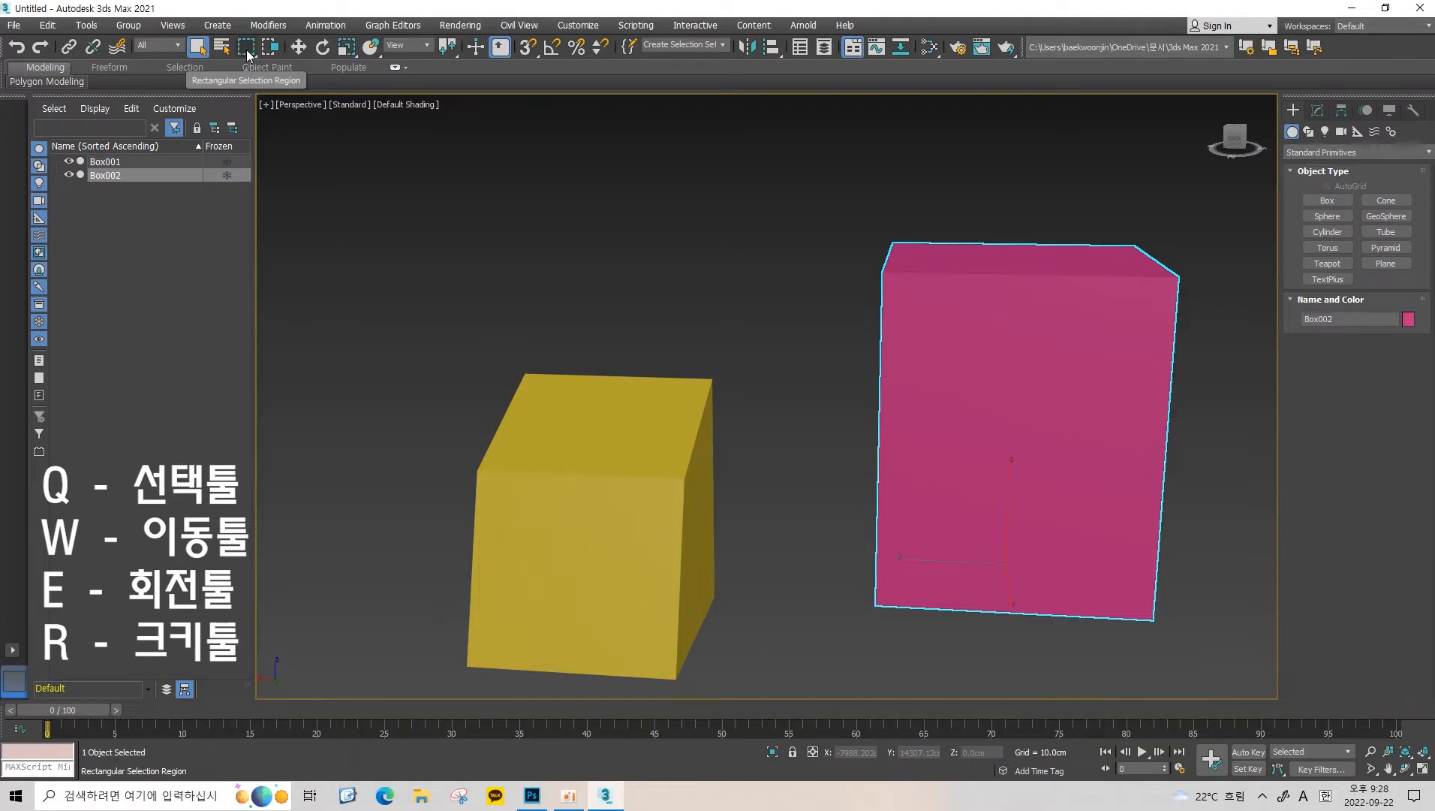
key(q)
key(q)
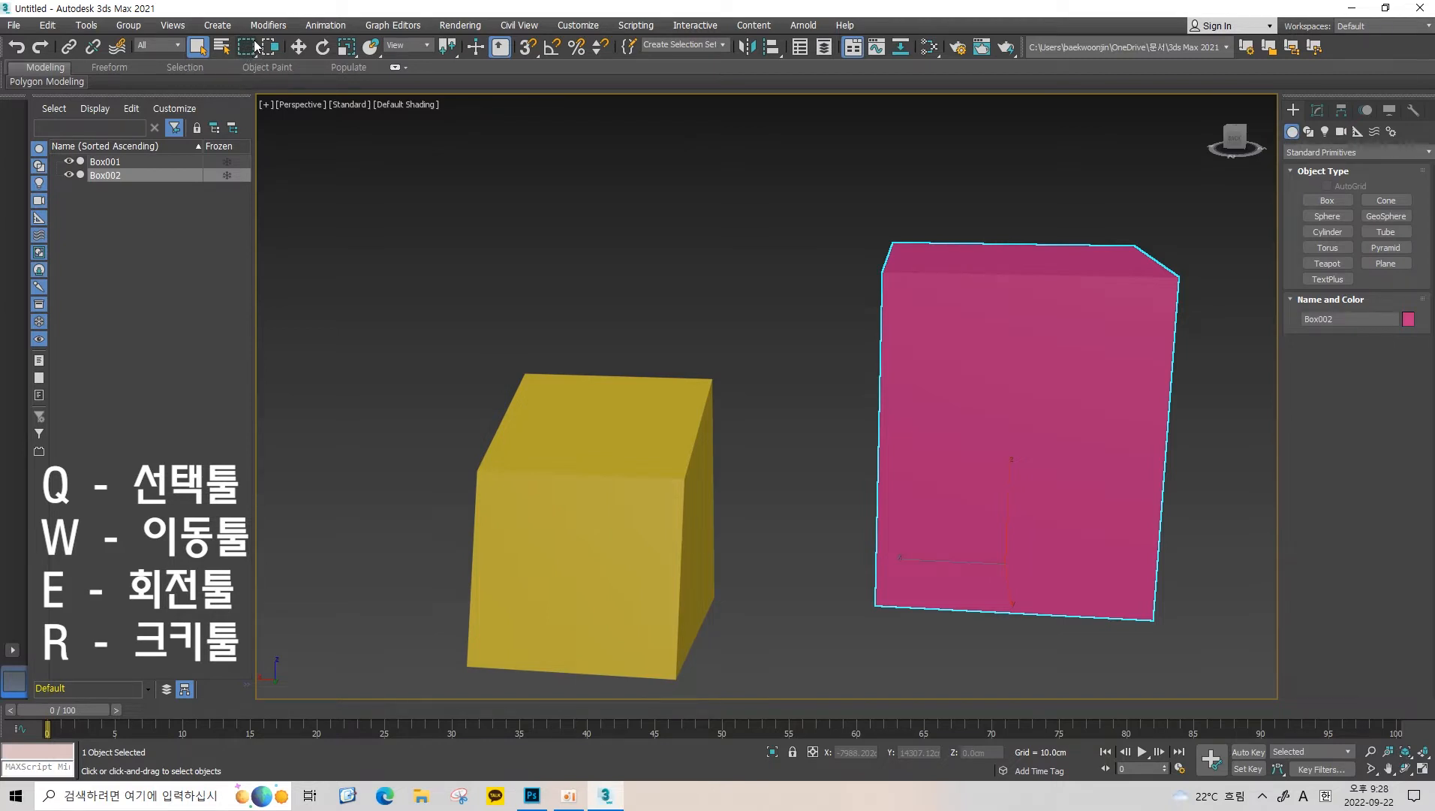
Select the yellow box with a rectangular region, undo a selection change, and leave nothing selected.
middle_drag(447, 167, 501, 175)
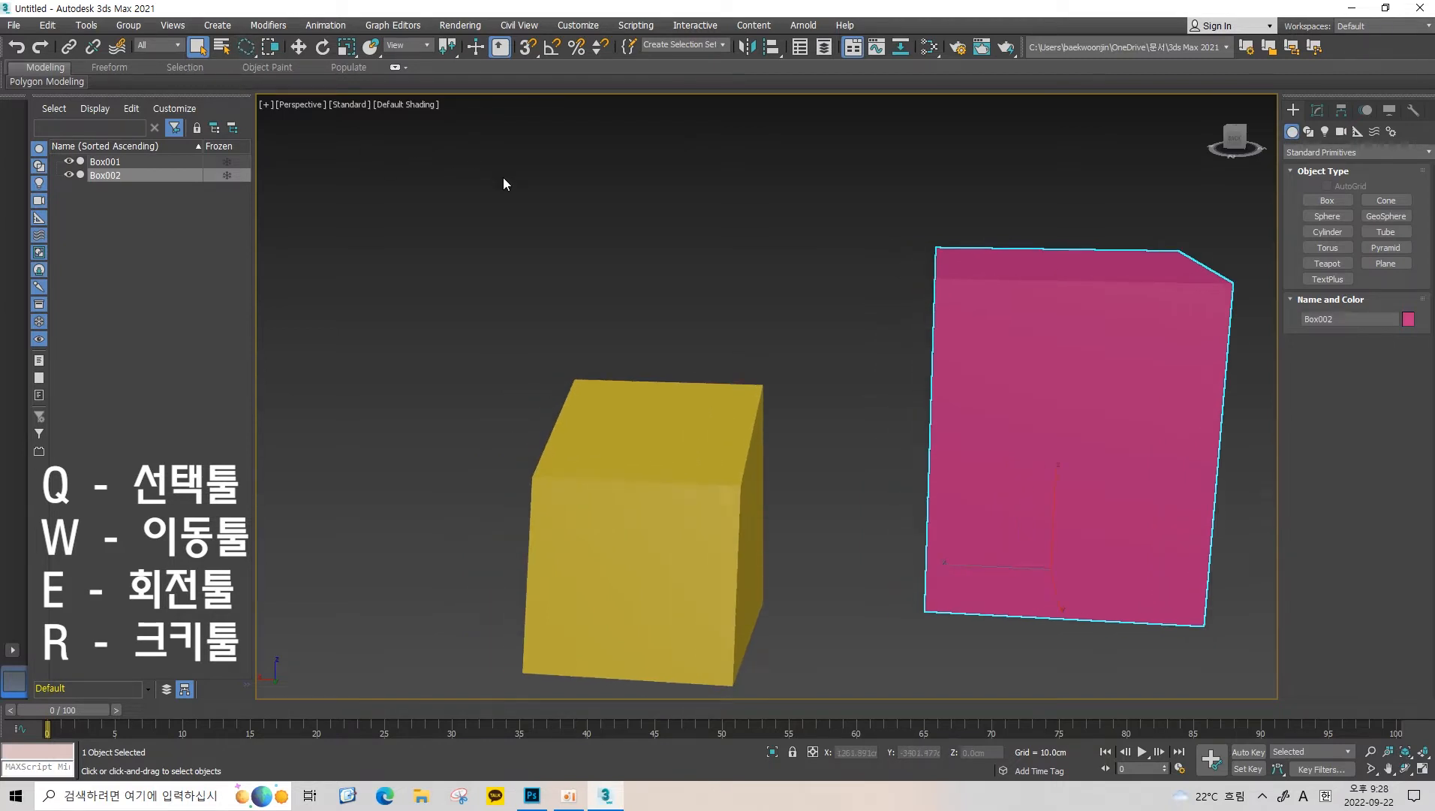
middle_drag(652, 236, 602, 255)
drag(487, 218, 652, 419)
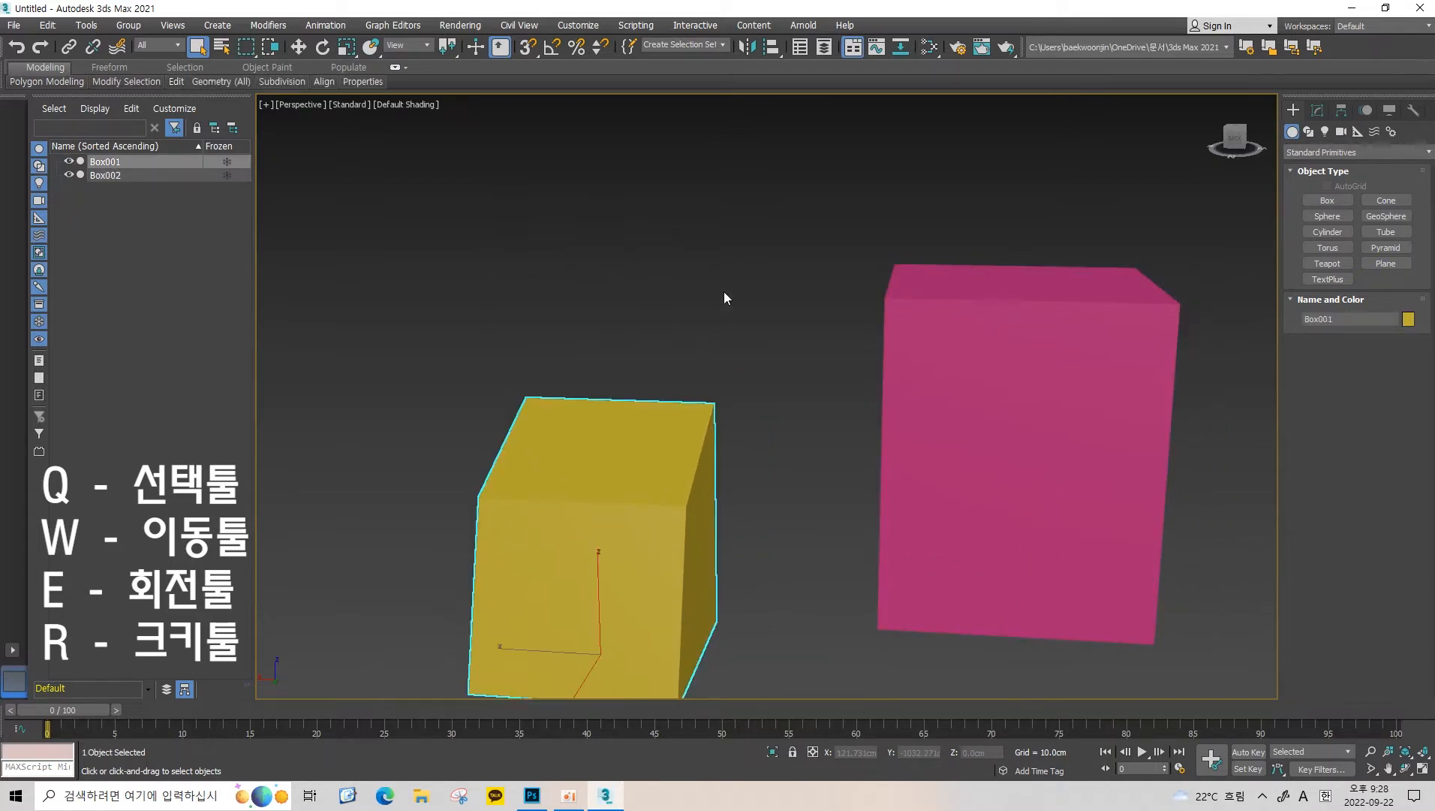
click(723, 293)
key(ctrl+z)
click(606, 277)
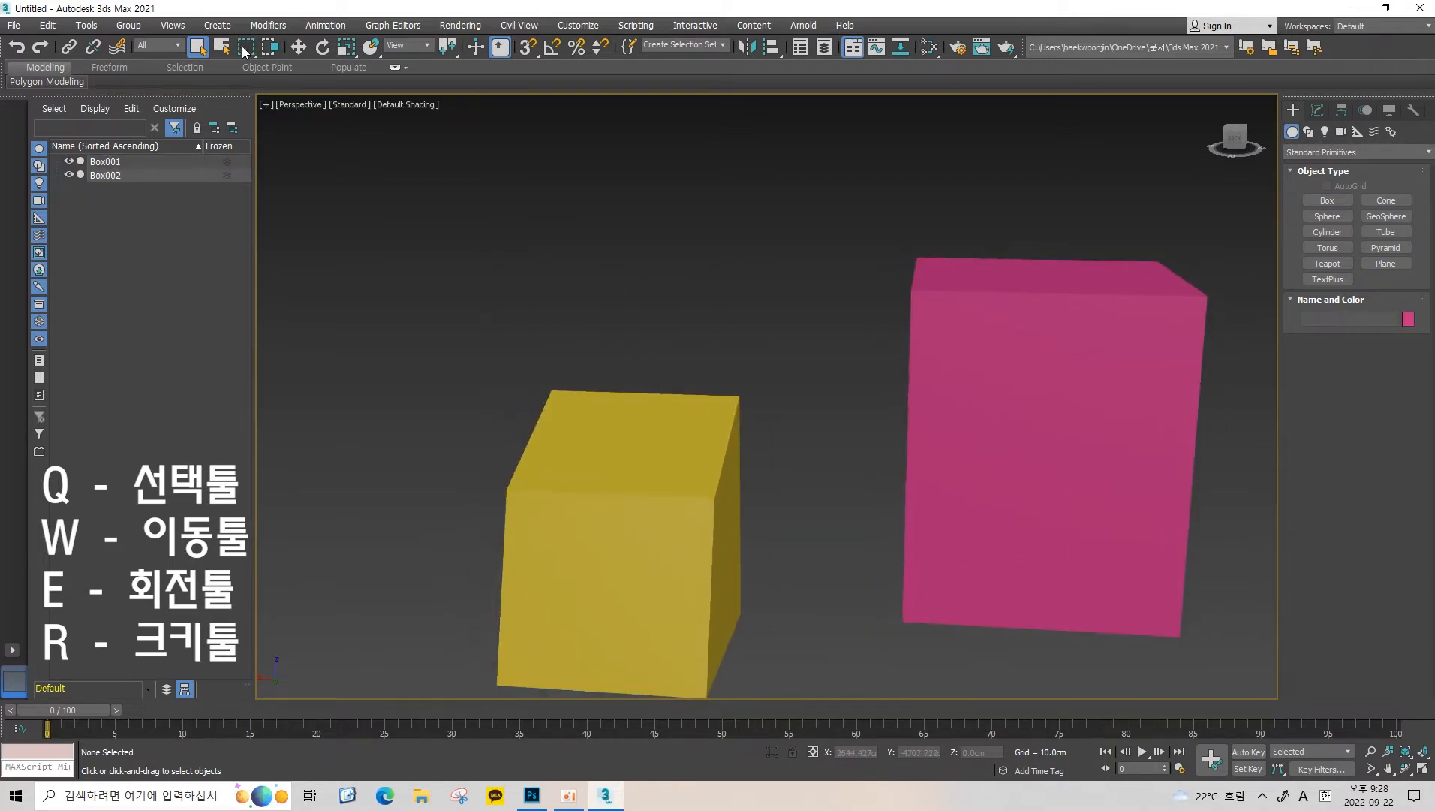
Switch to the Fence Selection Region and select the yellow box with a polygonal outline crossing its top.
drag(245, 51, 247, 99)
click(623, 431)
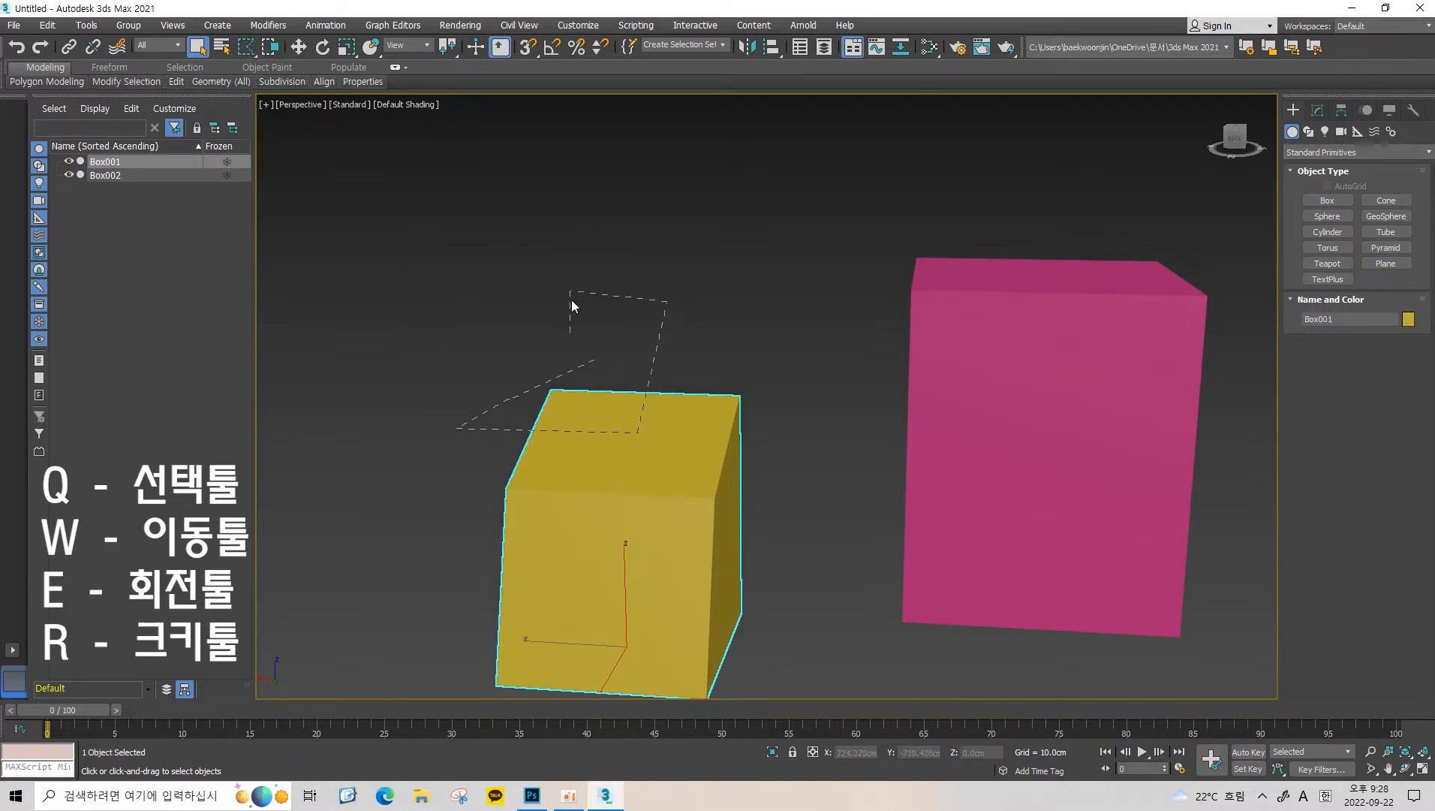
drag(598, 360, 550, 376)
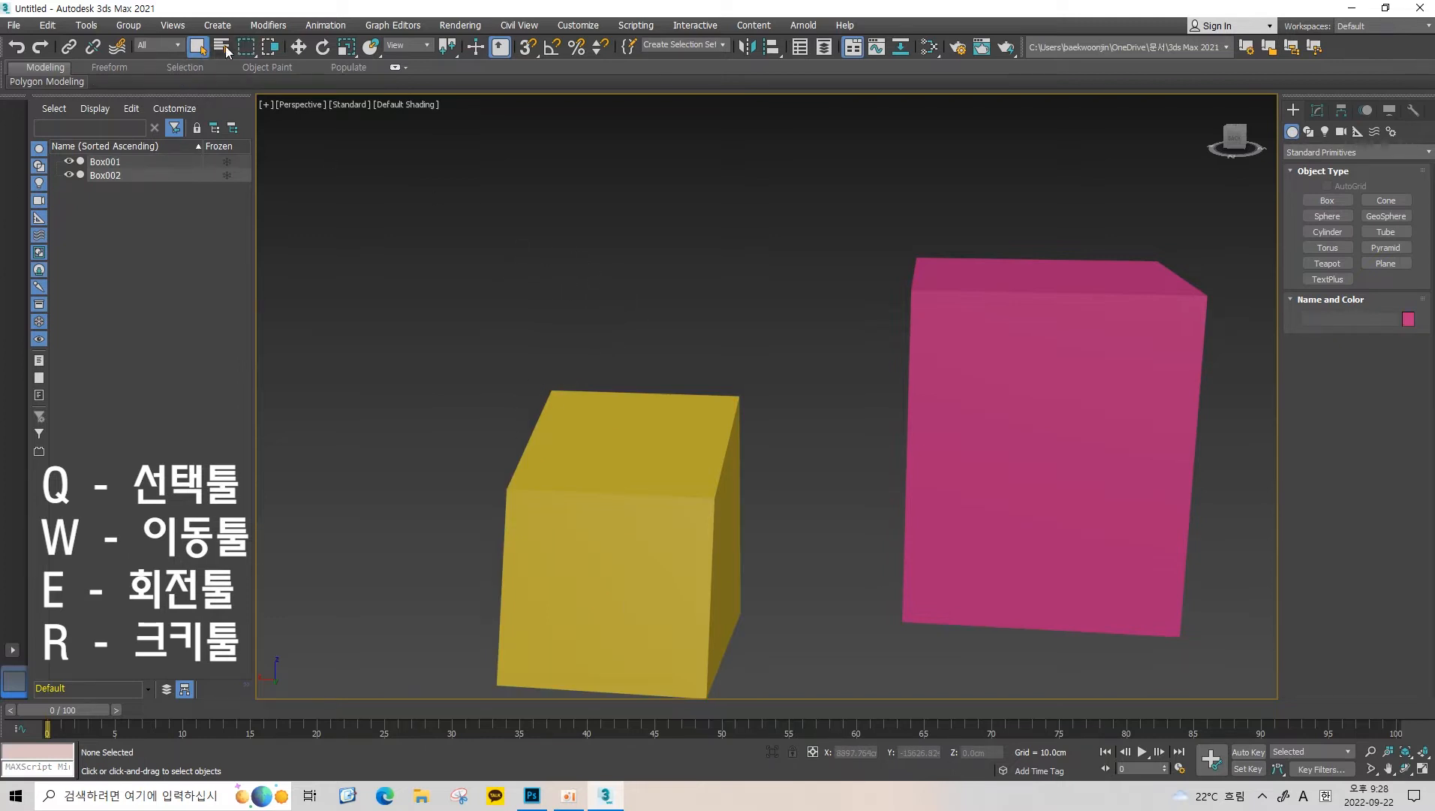
Set the selection region back to Rectangular and select the yellow box.
drag(242, 50, 246, 63)
drag(738, 464, 739, 464)
middle_drag(738, 464, 654, 304)
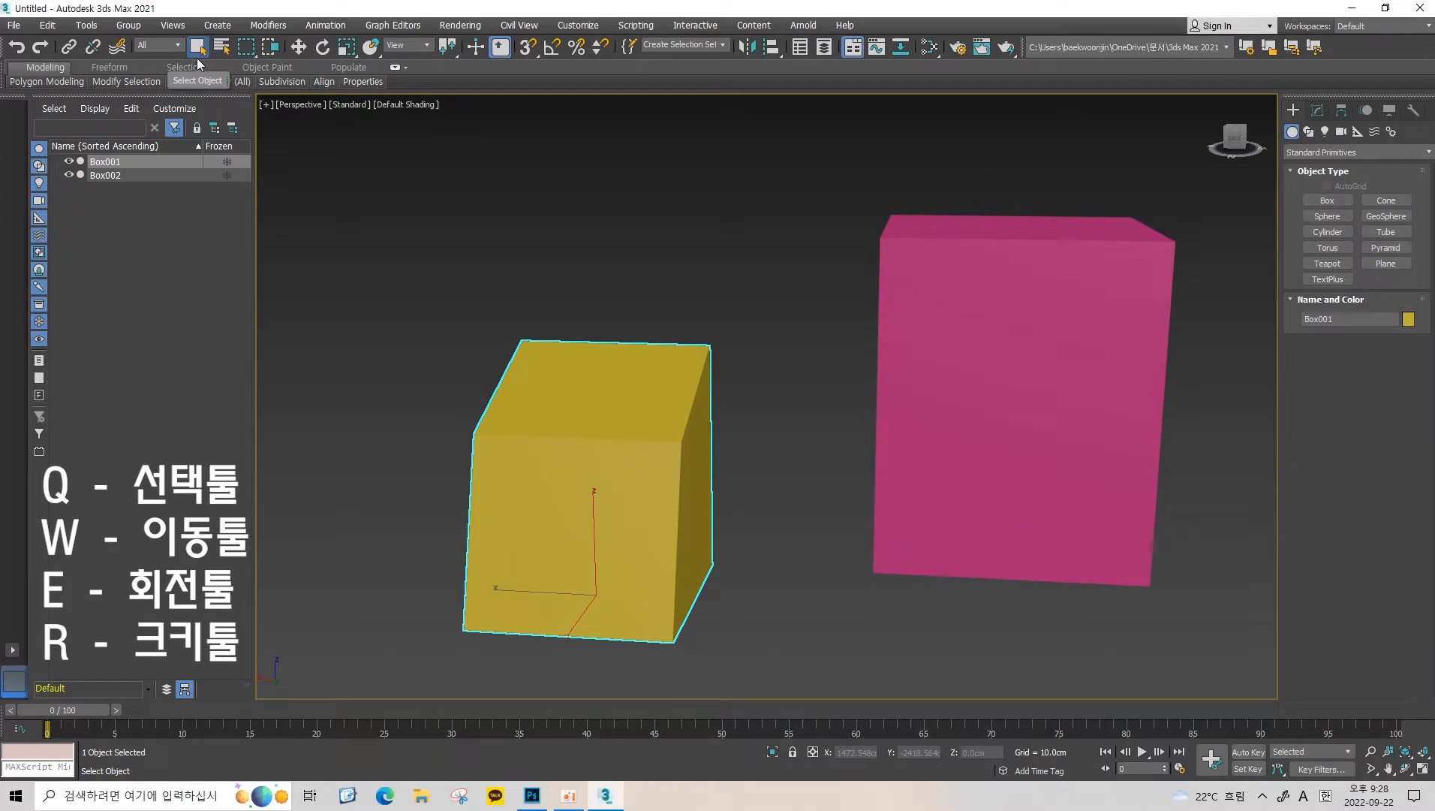
click(664, 251)
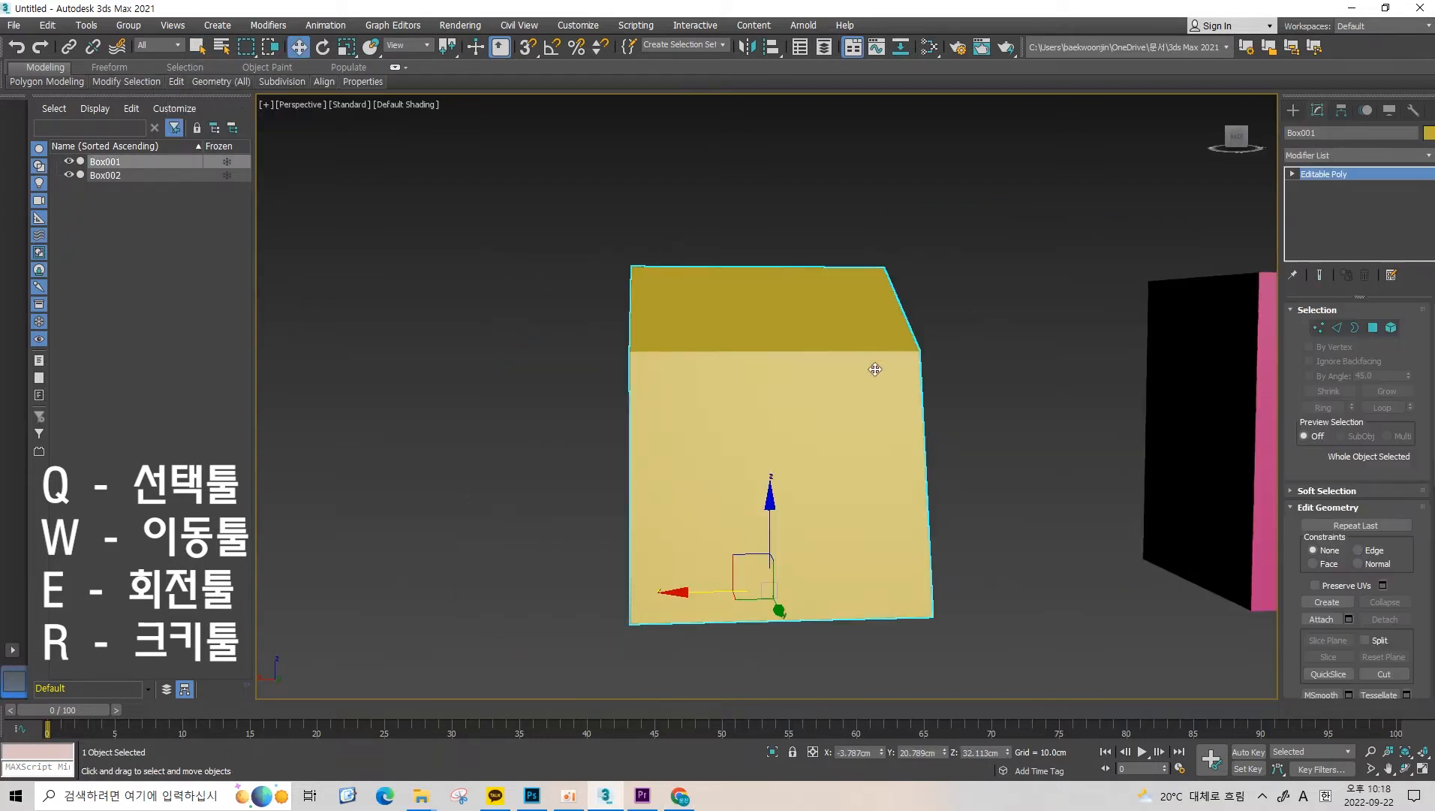
Switch to the Select Object tool, select the yellow box with a rectangular region, and clear the selection.
alt+middle_drag(872, 366, 912, 382)
key(w)
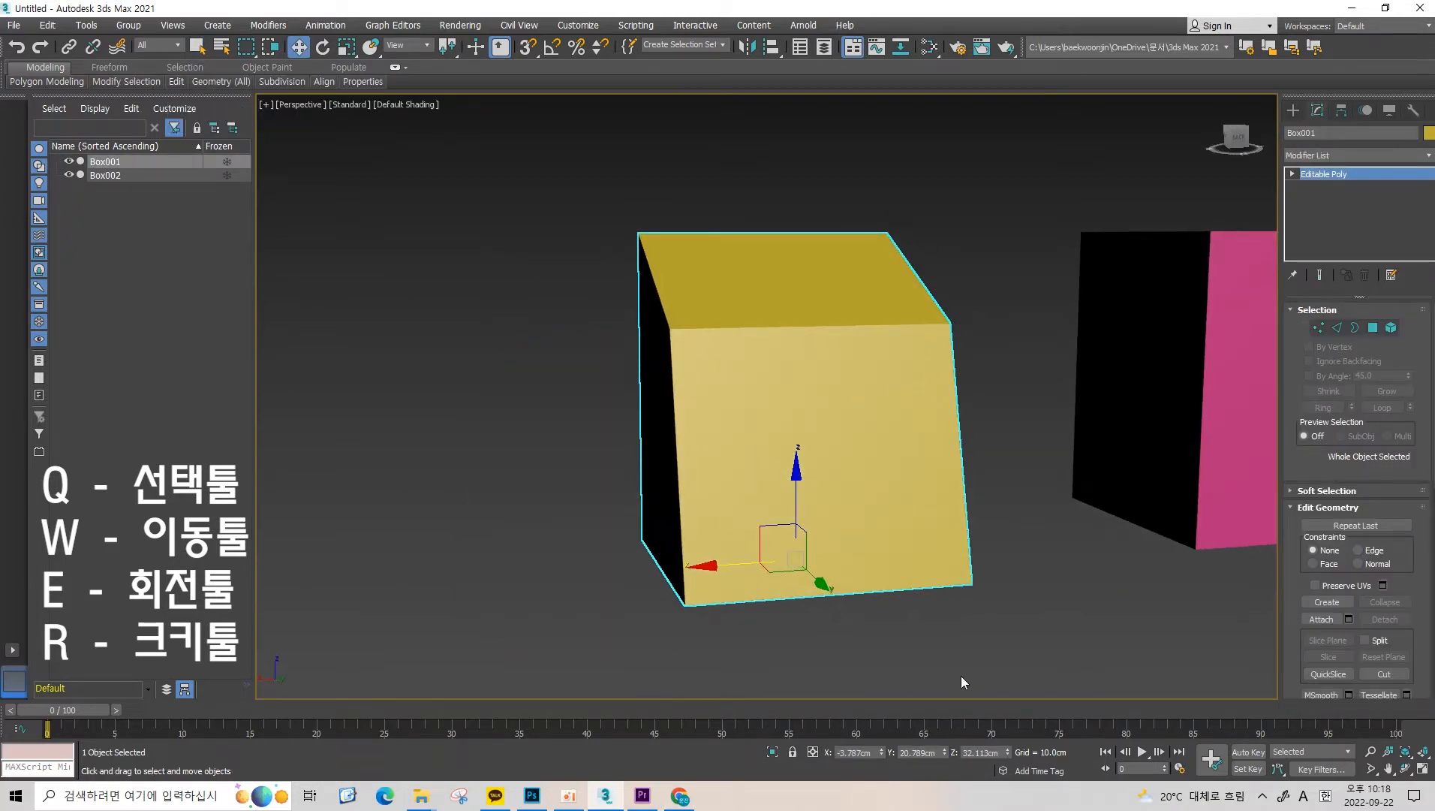
key(q)
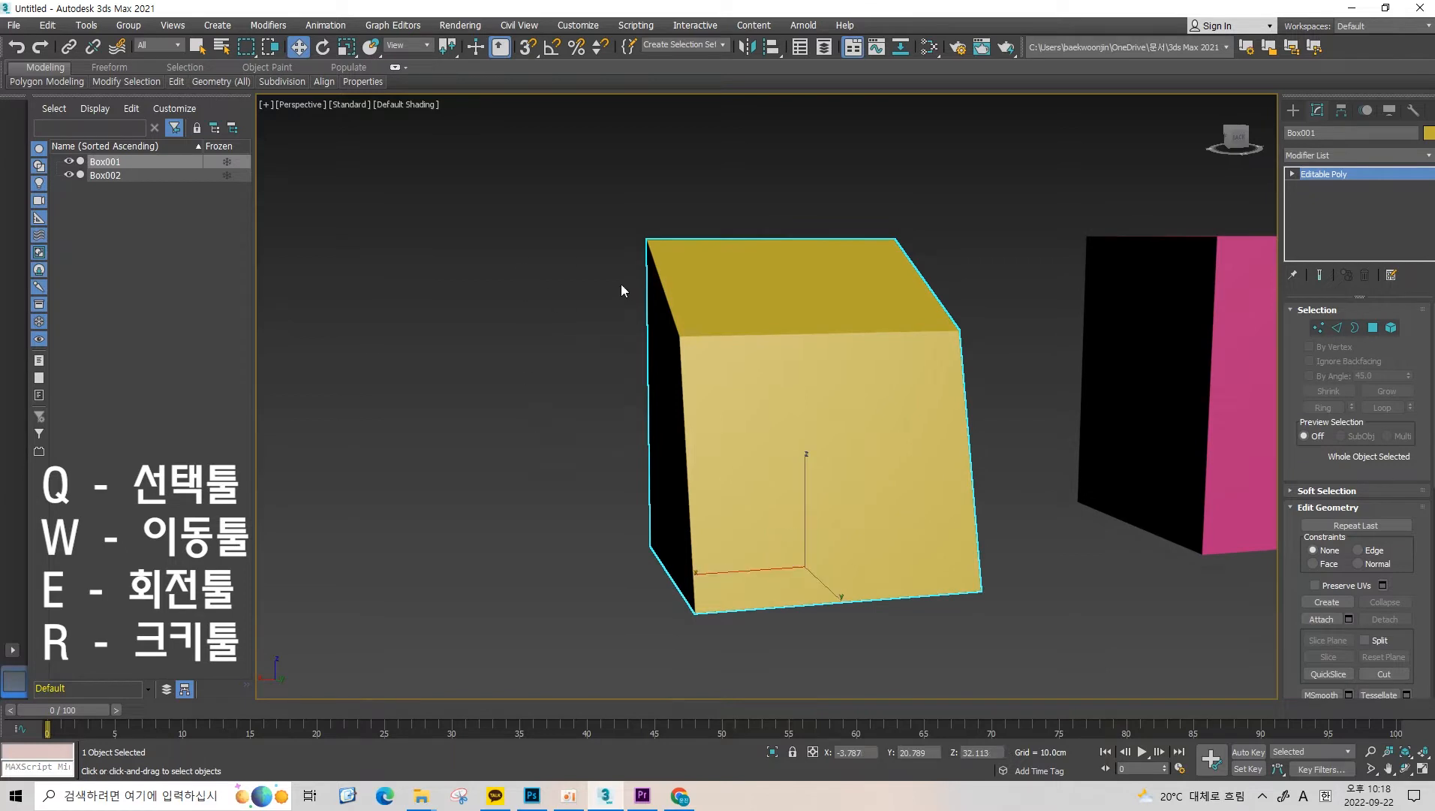
key(q)
drag(565, 209, 758, 407)
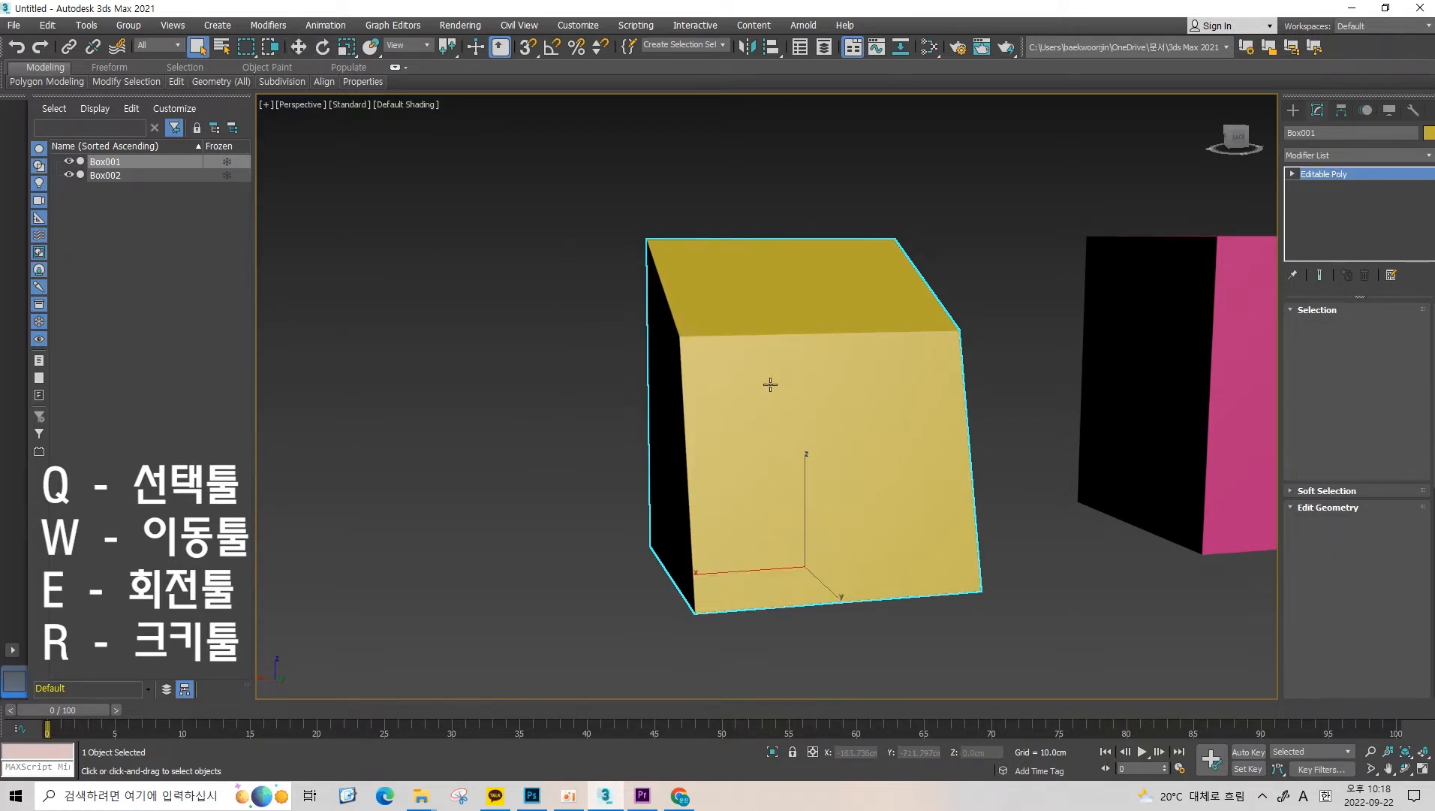
middle_drag(685, 346, 711, 368)
mouse_move(825, 393)
middle_down()
mouse_move(843, 347)
mouse_move(816, 382)
middle_up()
click(569, 415)
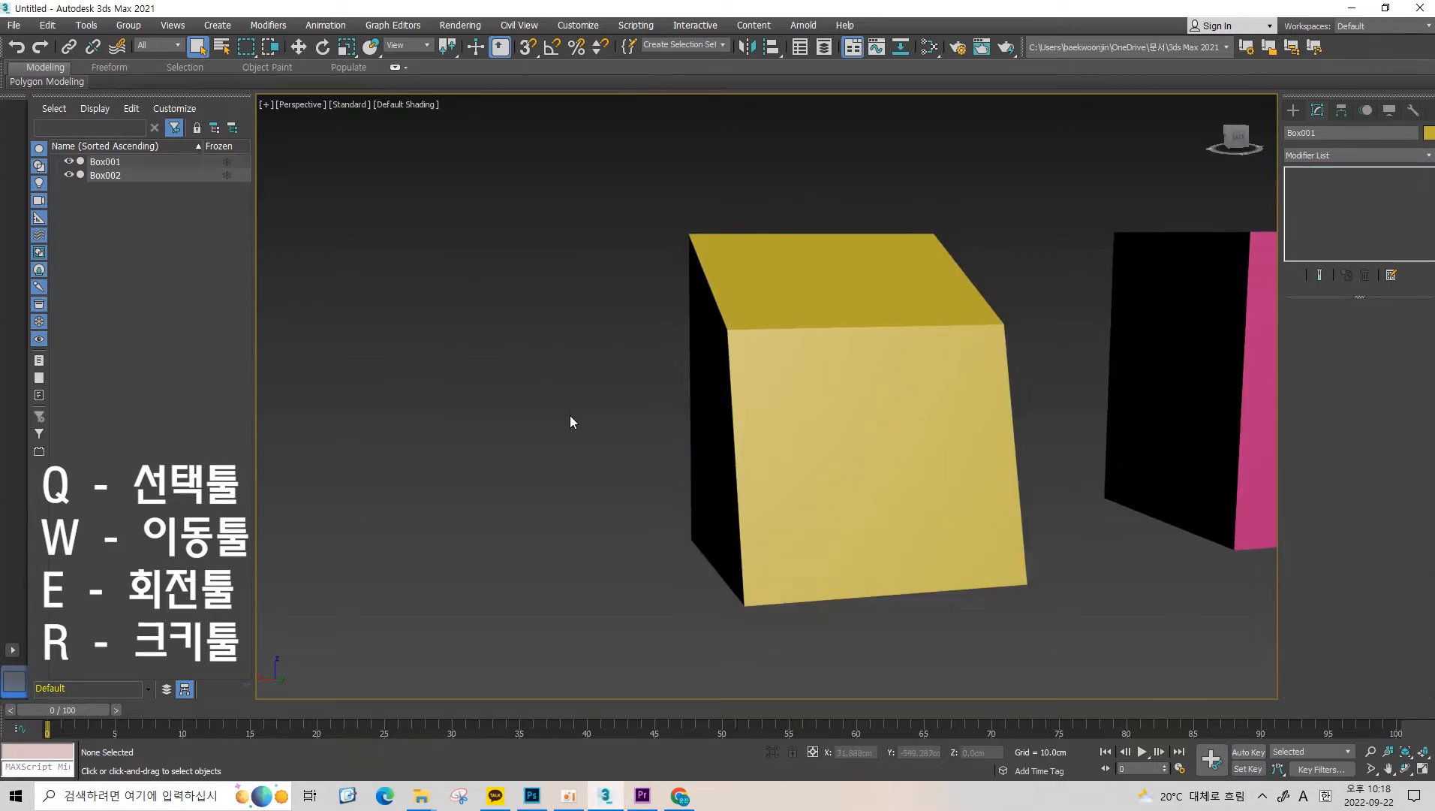
Repeatedly select the yellow box directly and deselect it by picking empty space in the viewport.
click(705, 384)
drag(425, 267, 517, 381)
click(836, 368)
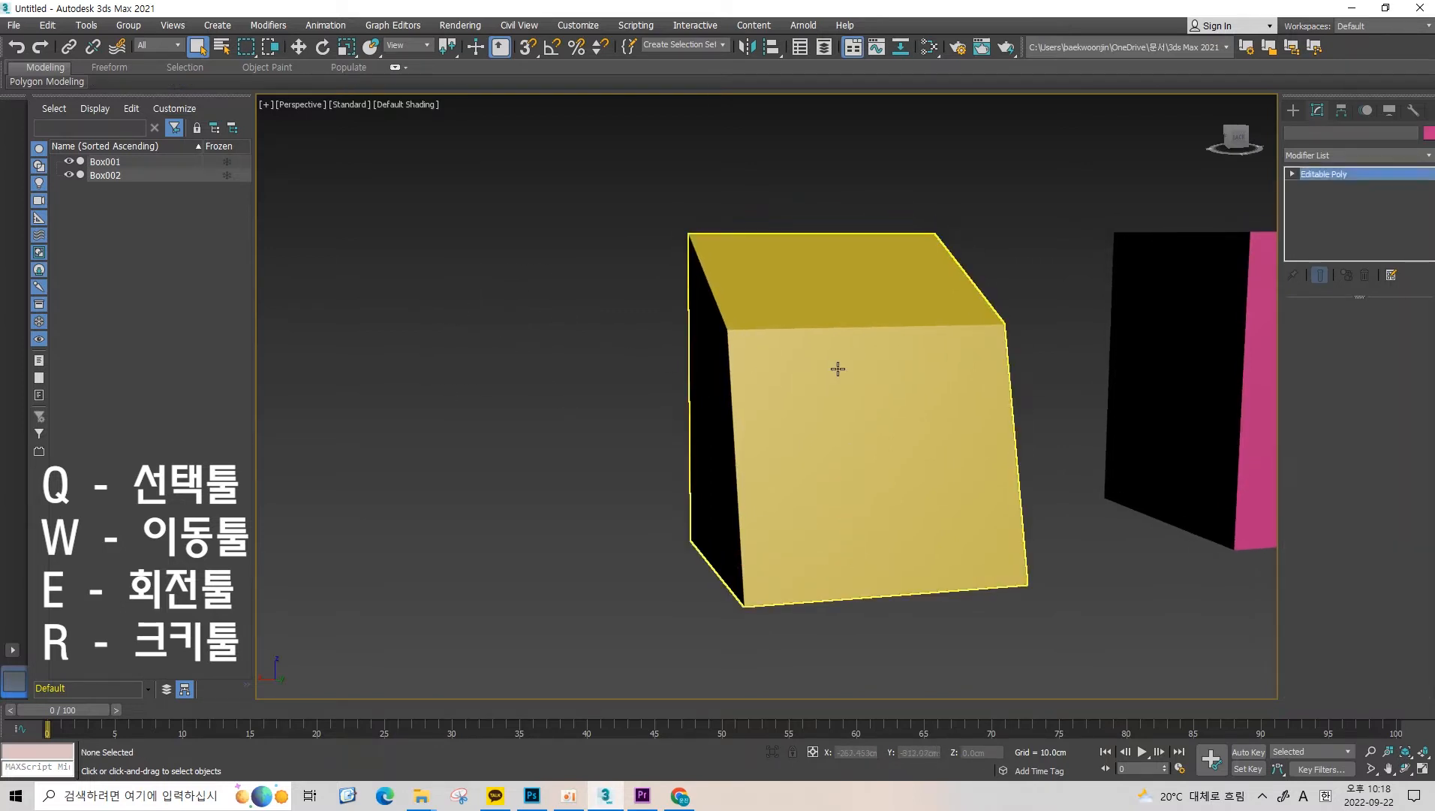
click(271, 235)
click(736, 338)
click(377, 282)
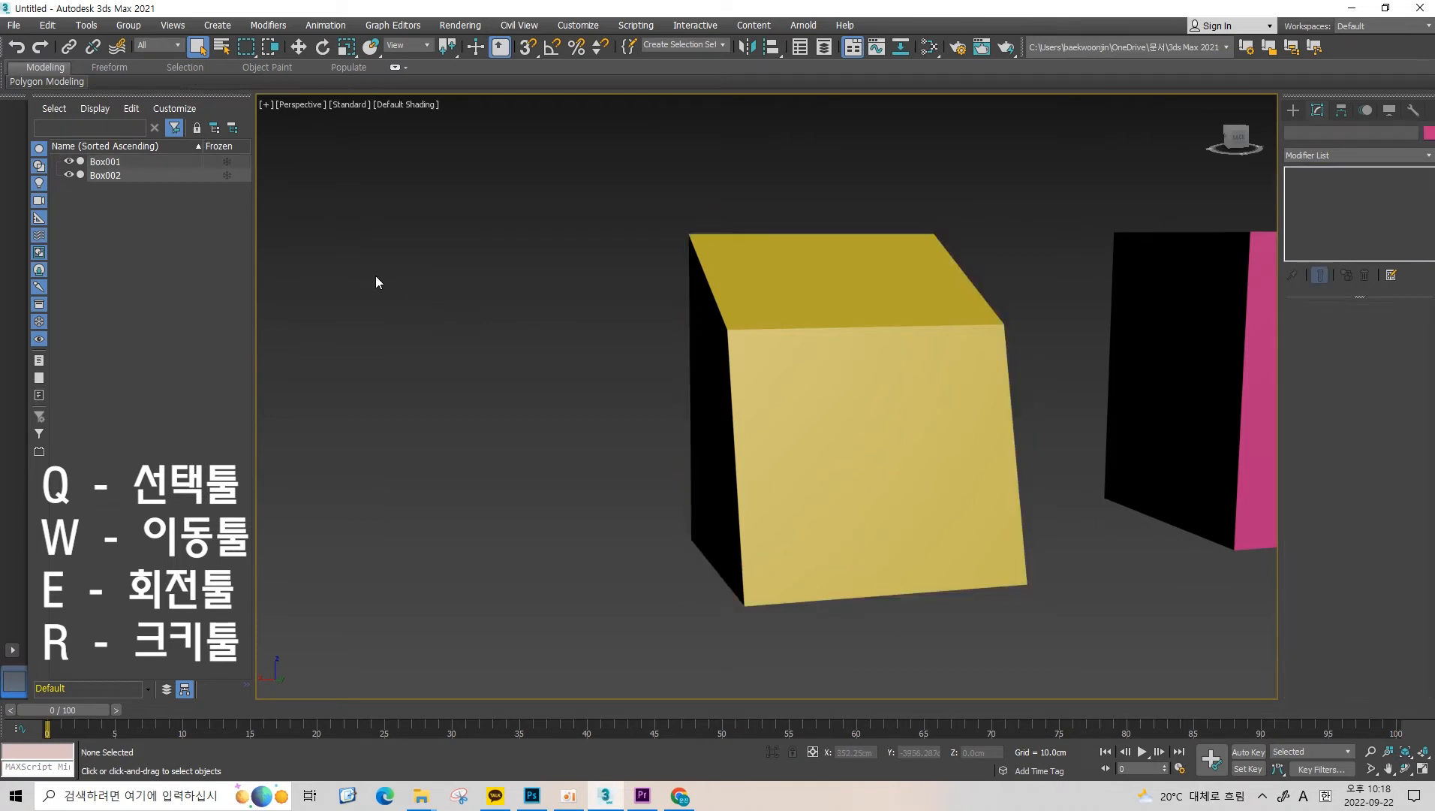
drag(515, 324, 515, 325)
middle_drag(525, 272, 533, 284)
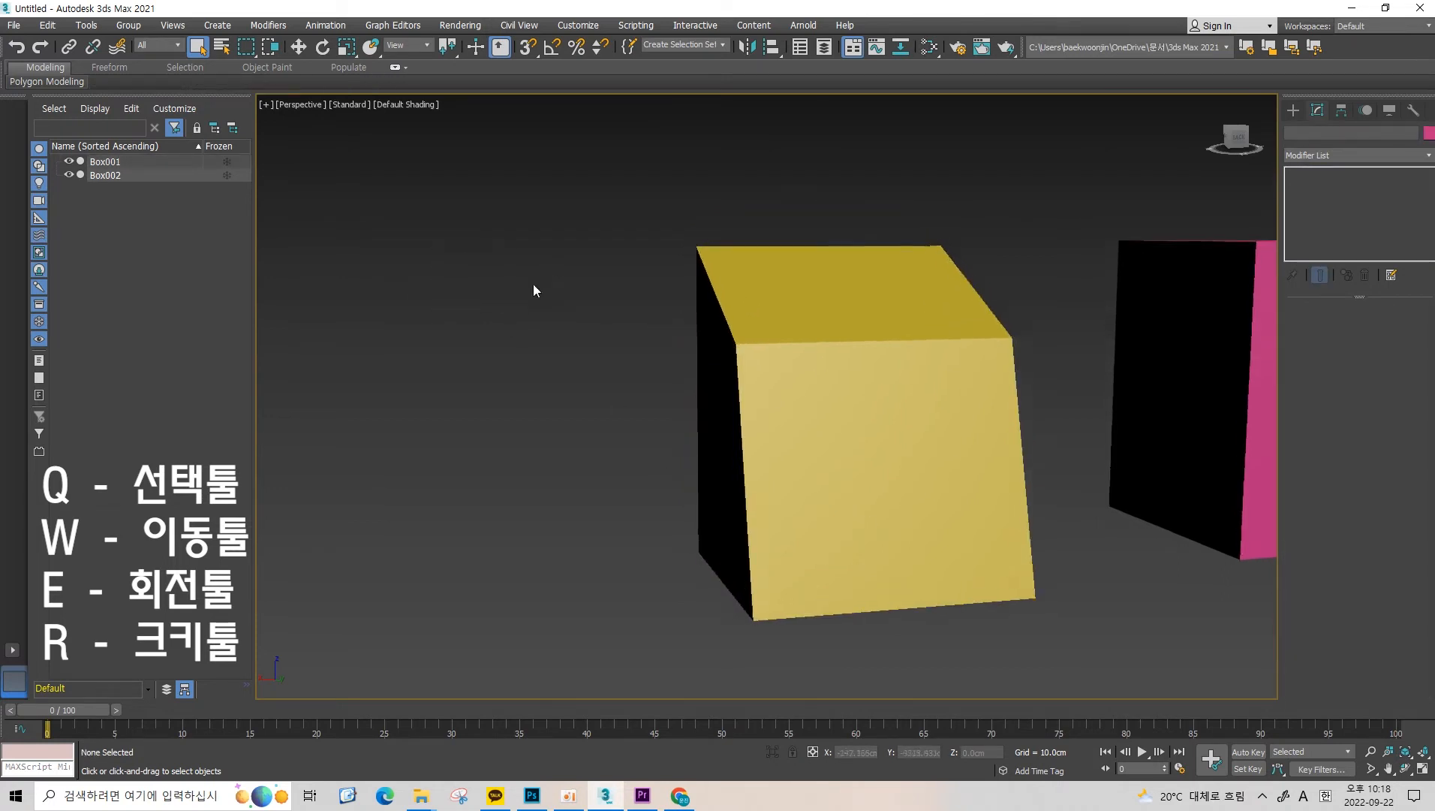
click(759, 317)
click(310, 215)
click(841, 344)
click(508, 345)
click(764, 331)
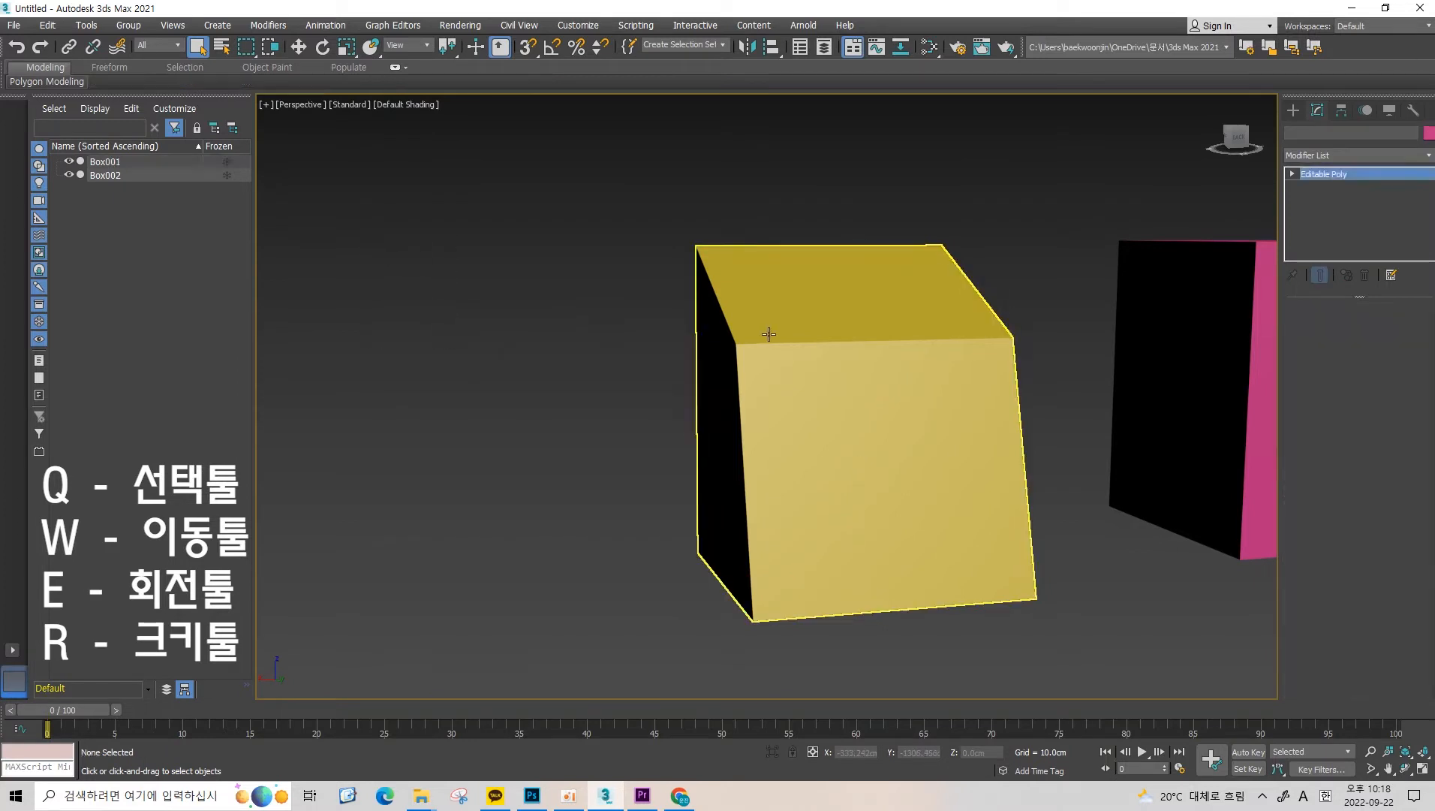
click(324, 271)
click(811, 320)
click(435, 300)
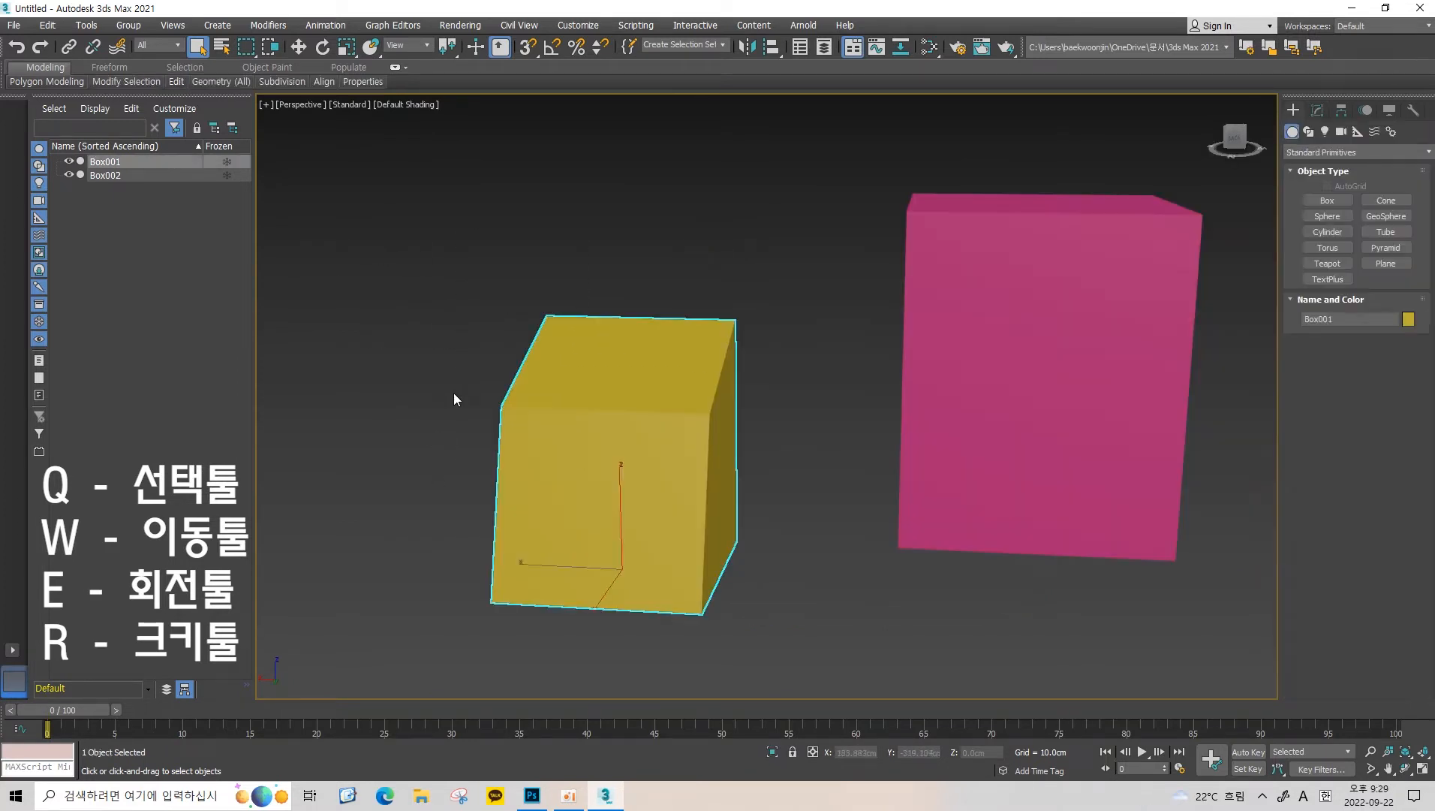
Activate Select and Move for the yellow box and examine its move gizmo up close and from several angles.
key(w)
middle_drag(546, 235, 567, 243)
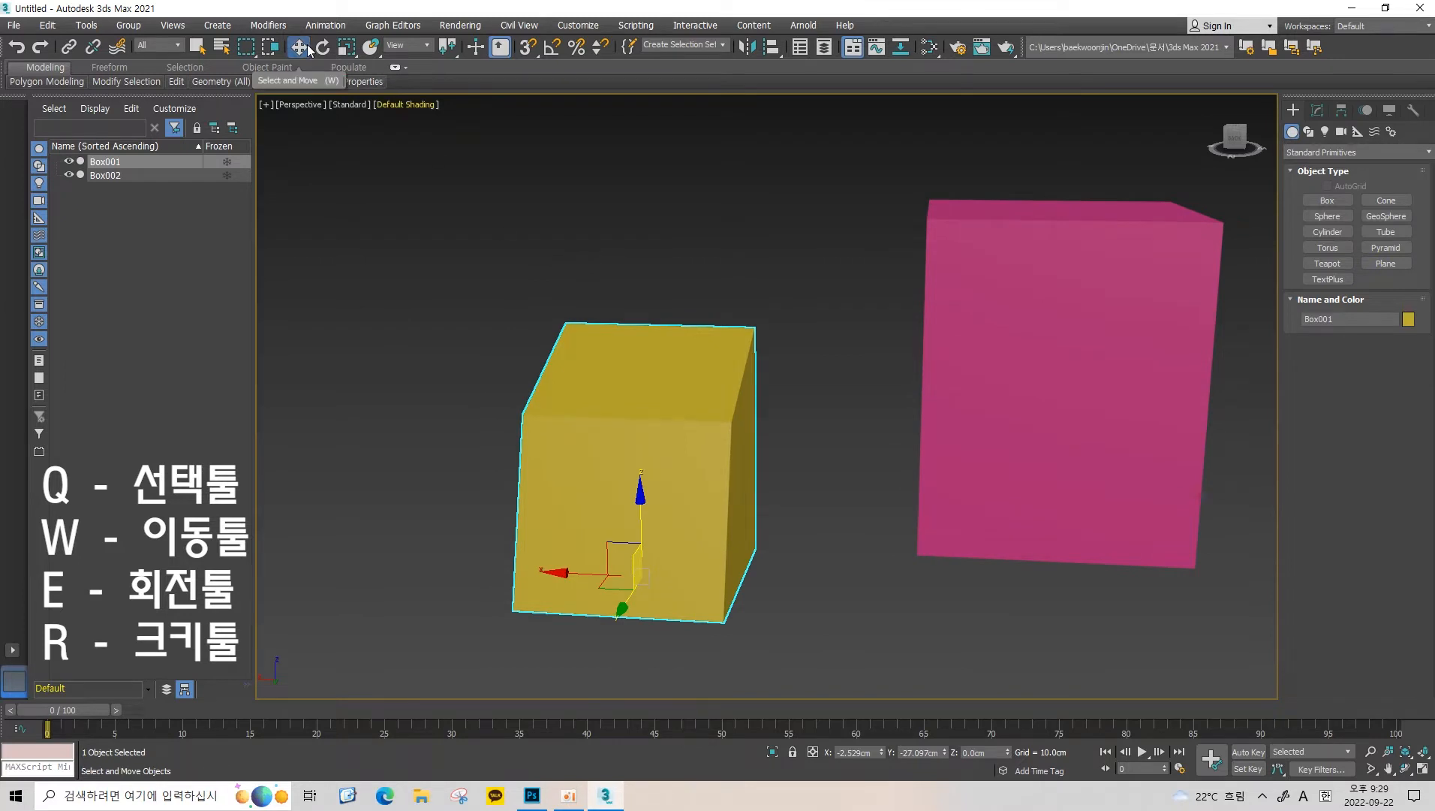
scroll(680, 500, up, 5)
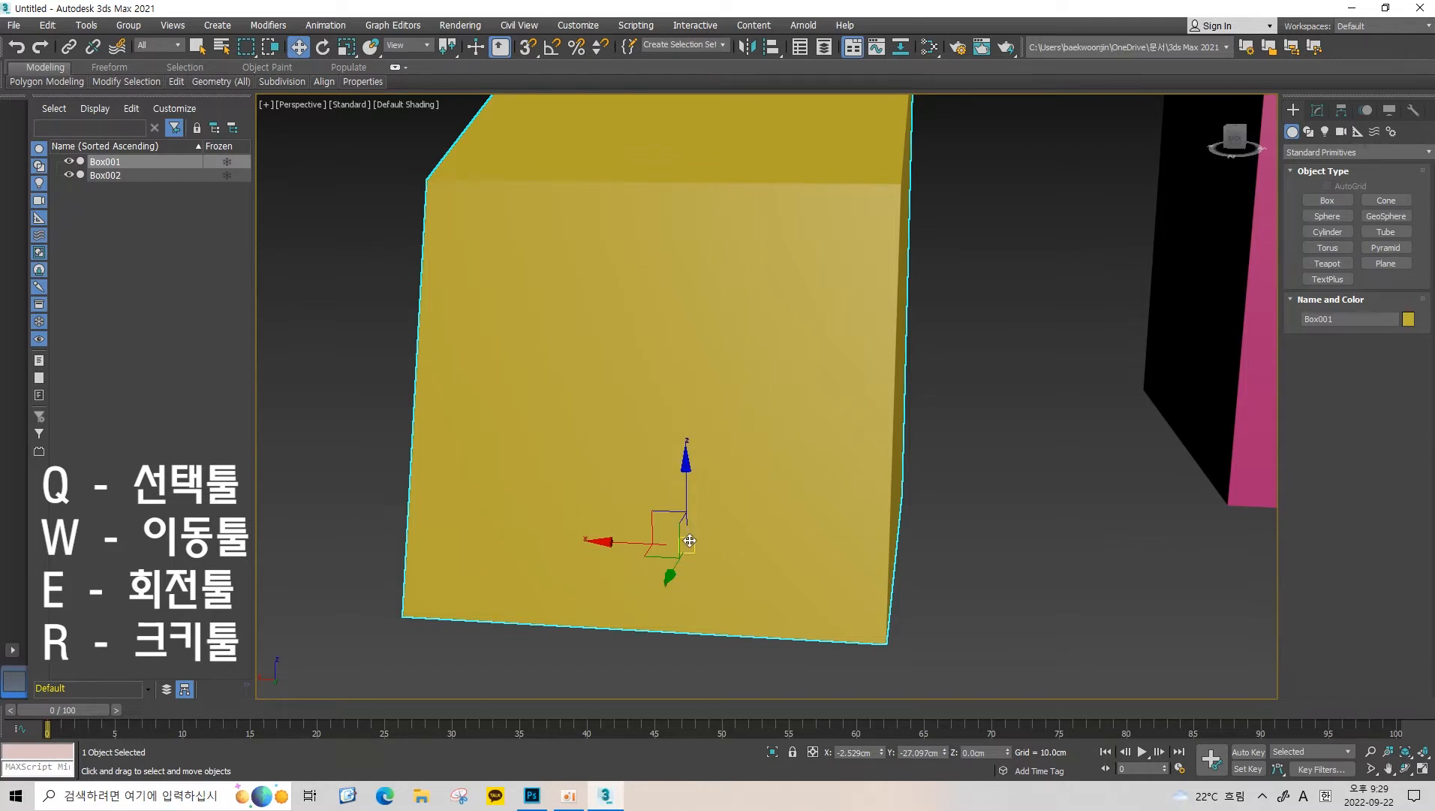
scroll(725, 452, down, 4)
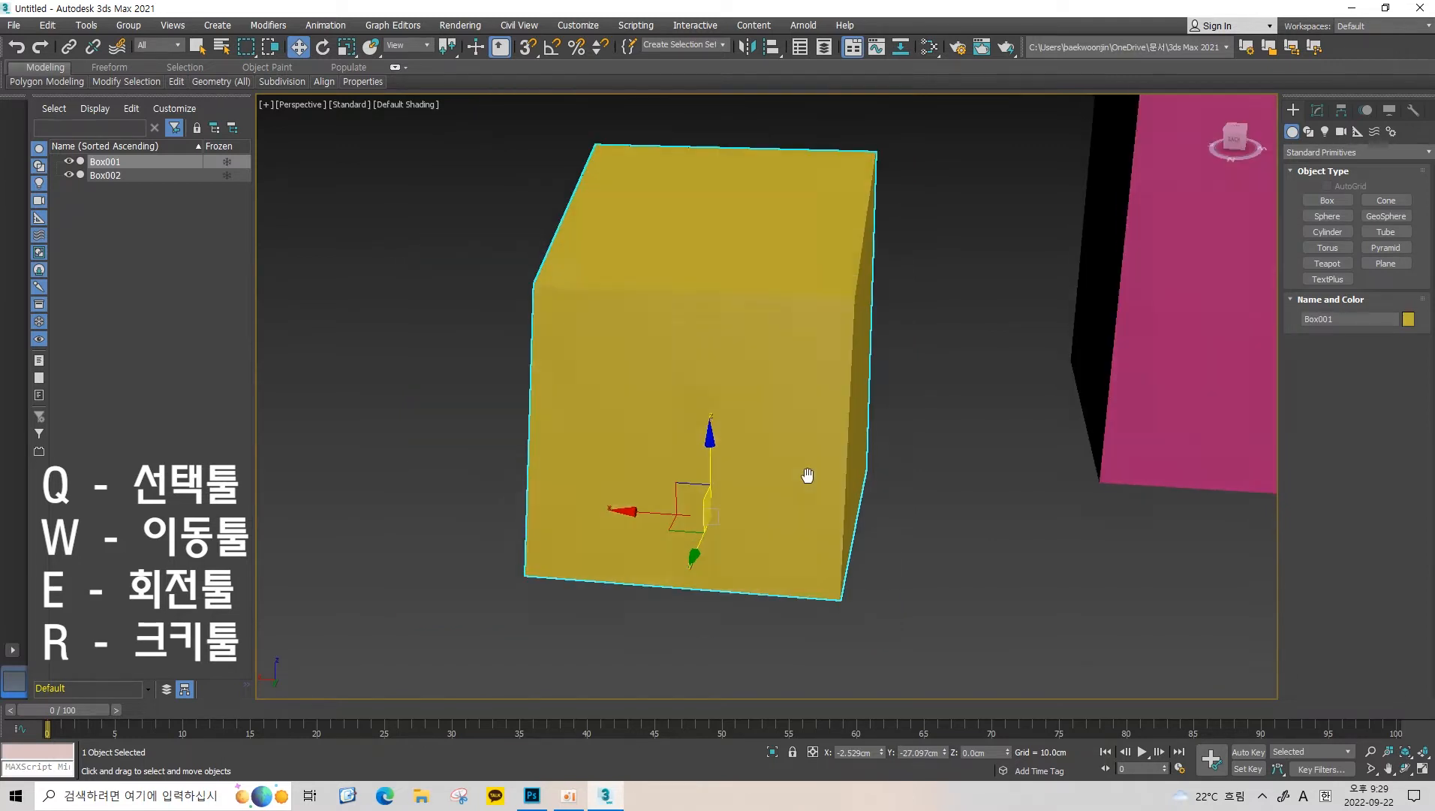
scroll(861, 436, up, 5)
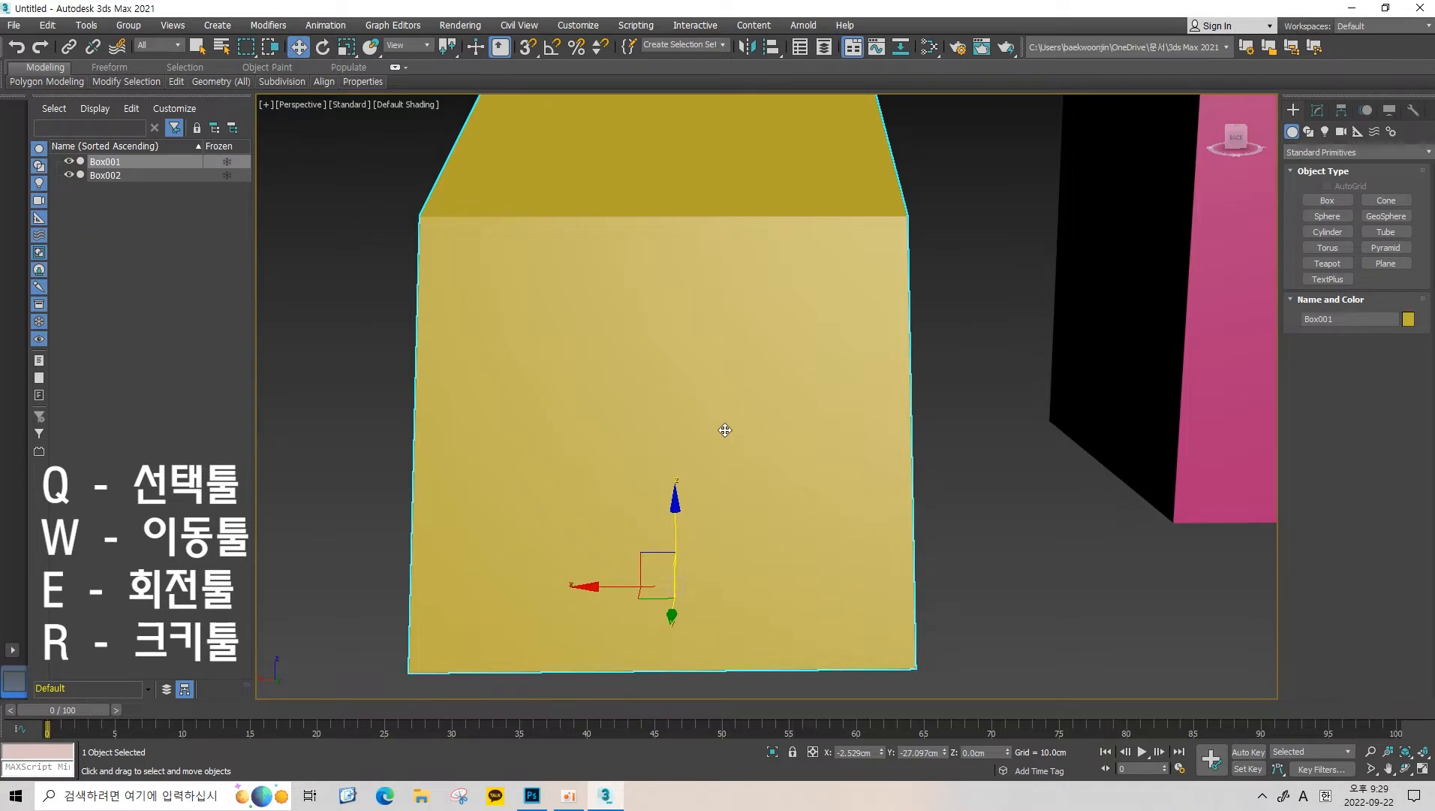
scroll(725, 430, down, 5)
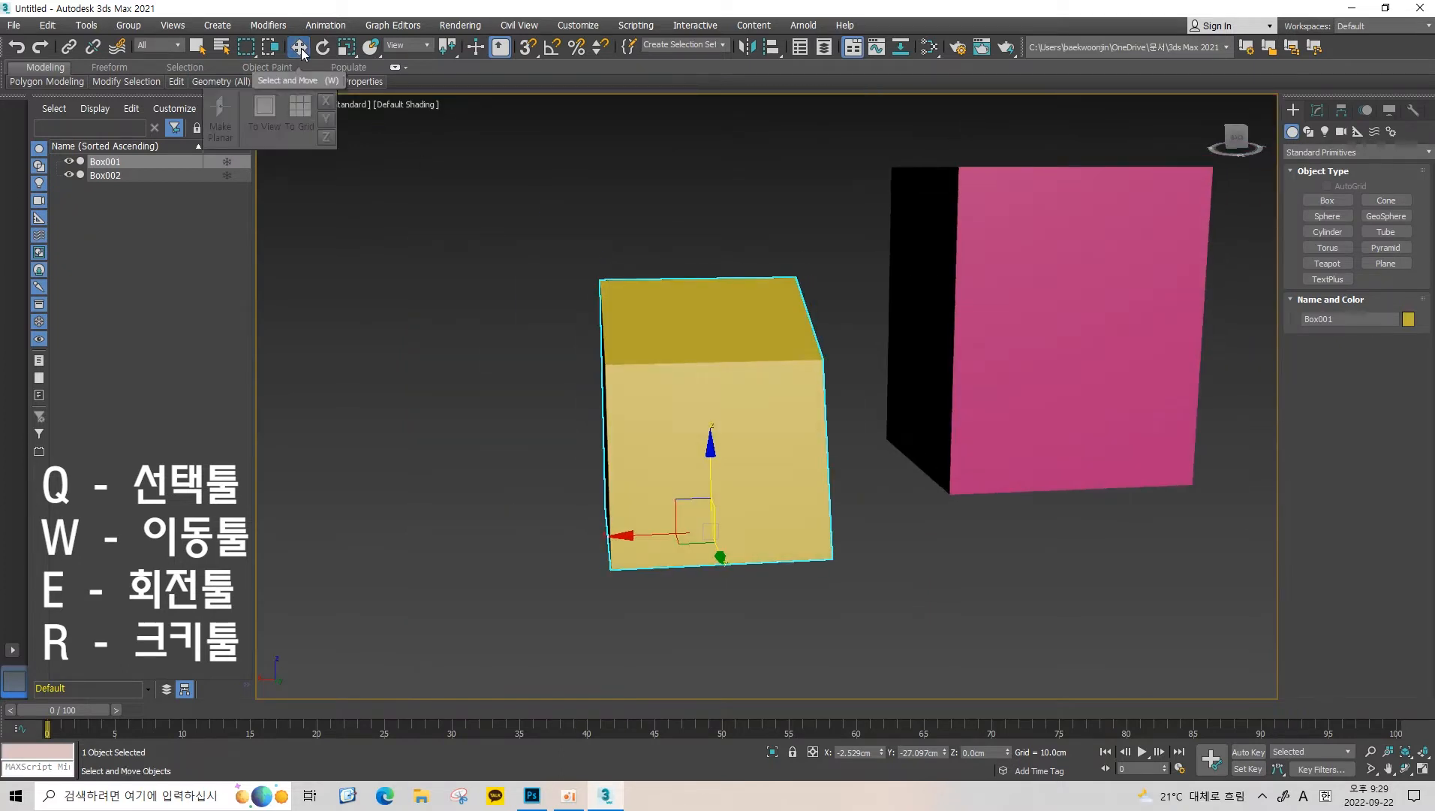
alt+middle_drag(618, 303, 583, 291)
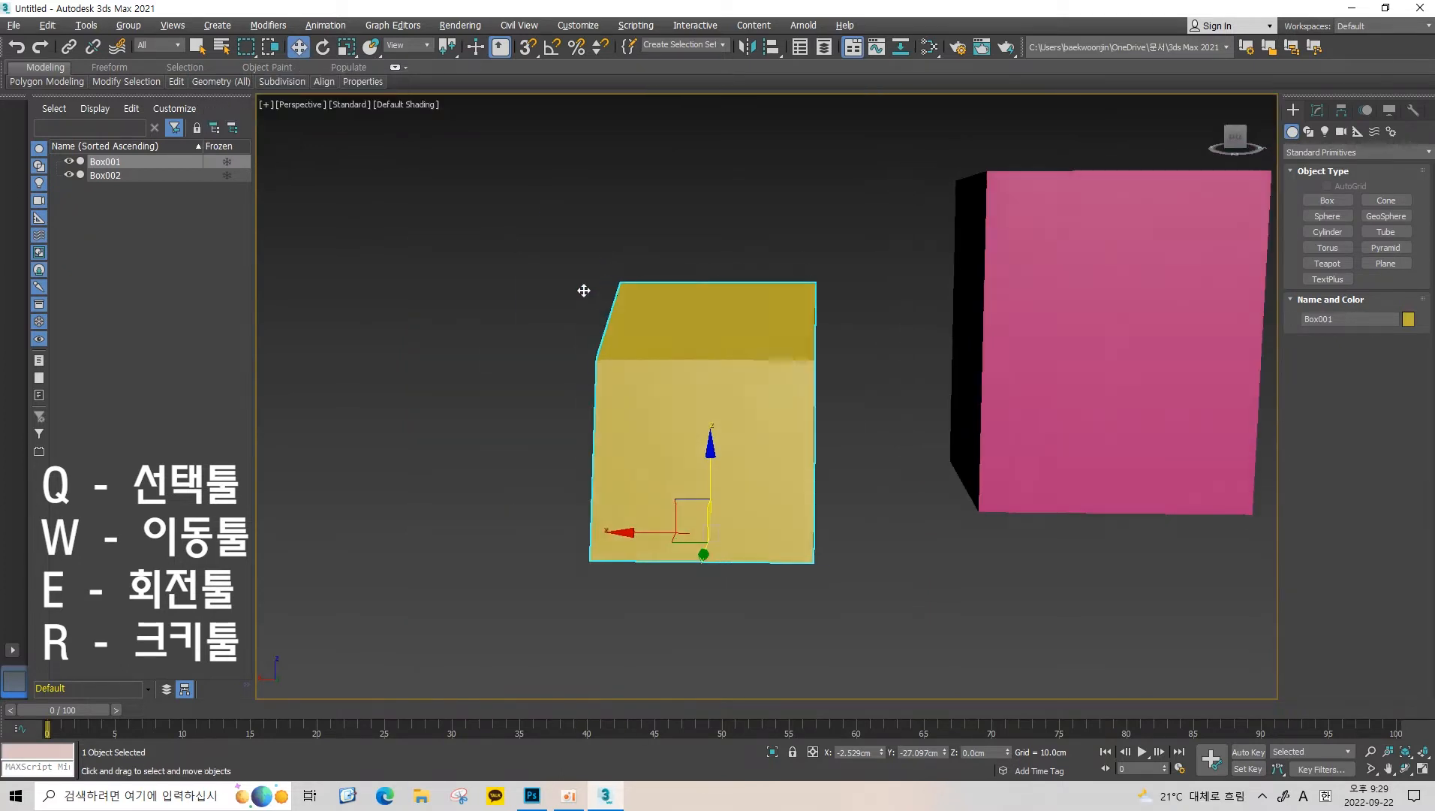
scroll(649, 375, up, 3)
scroll(668, 419, down, 3)
alt+middle_drag(676, 419, 689, 438)
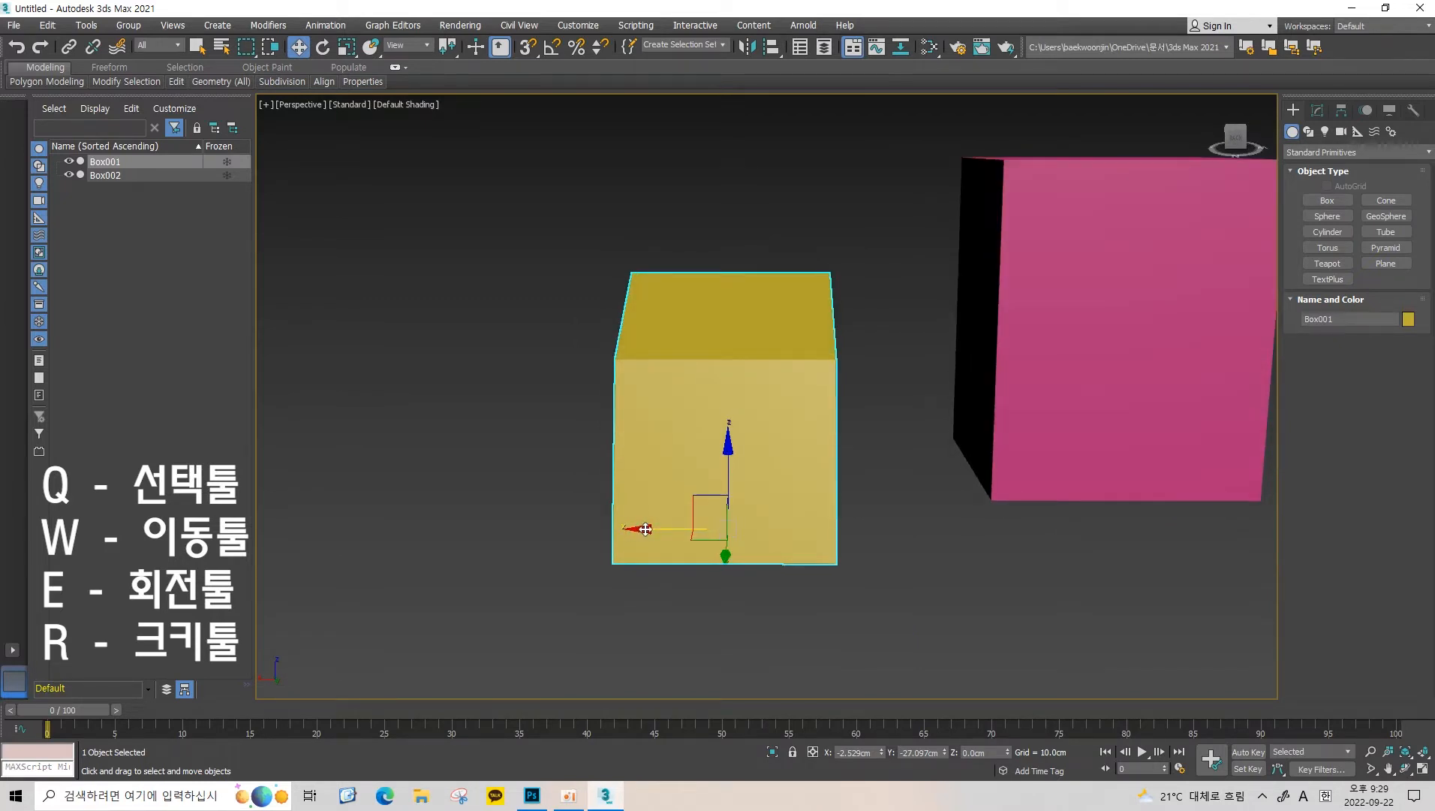
Try moving the yellow box along the X axis with the move gizmo.
mouse_move(646, 529)
mouse_down()
mouse_move(474, 523)
mouse_move(655, 518)
mouse_move(380, 516)
mouse_move(812, 518)
mouse_move(666, 518)
mouse_up()
alt+middle_drag(885, 479, 588, 549)
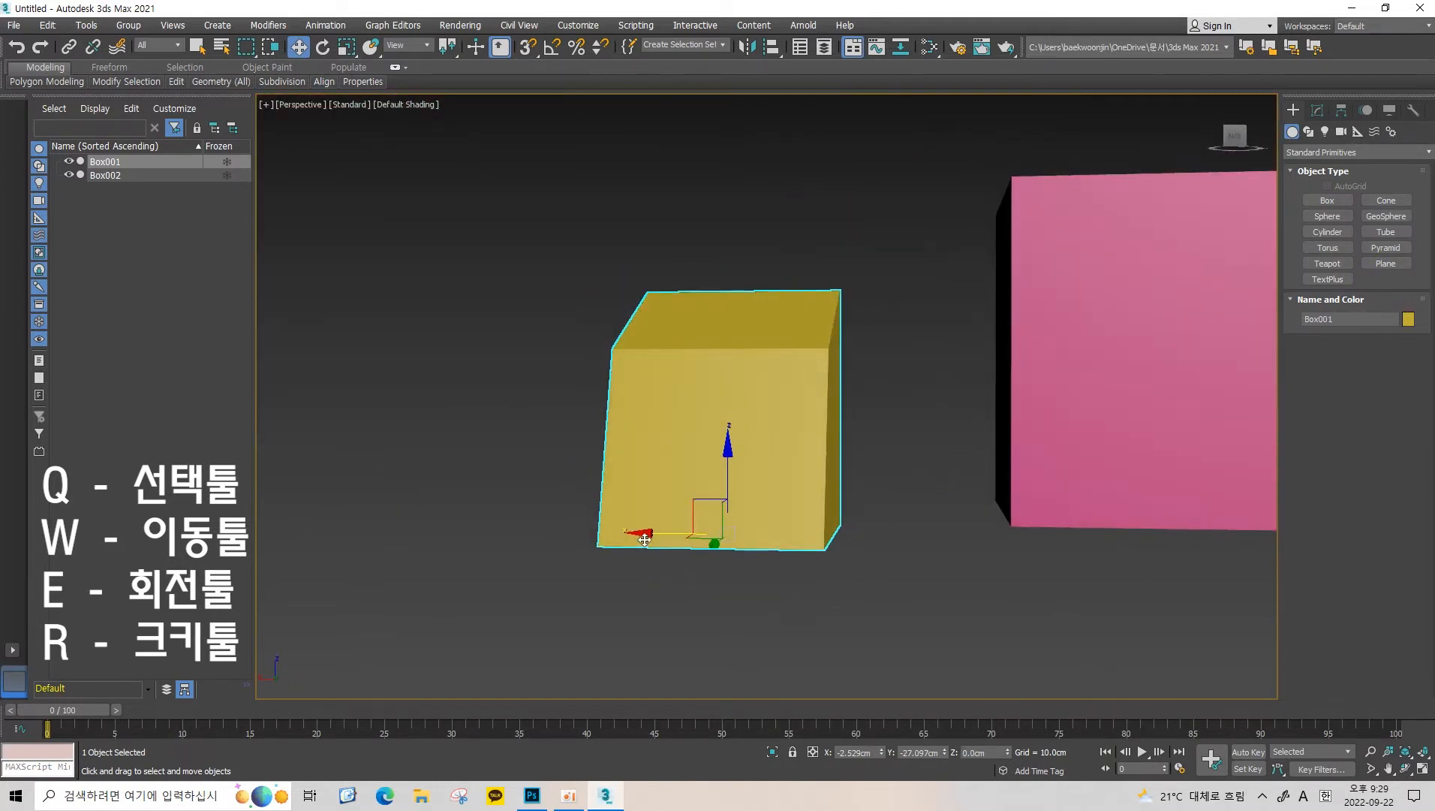
mouse_move(644, 539)
mouse_down()
mouse_move(464, 535)
mouse_move(754, 540)
mouse_move(571, 536)
mouse_move(657, 533)
mouse_up()
mouse_move(657, 533)
alt+middle_down()
mouse_move(635, 575)
mouse_move(647, 586)
mouse_move(647, 542)
alt+middle_up()
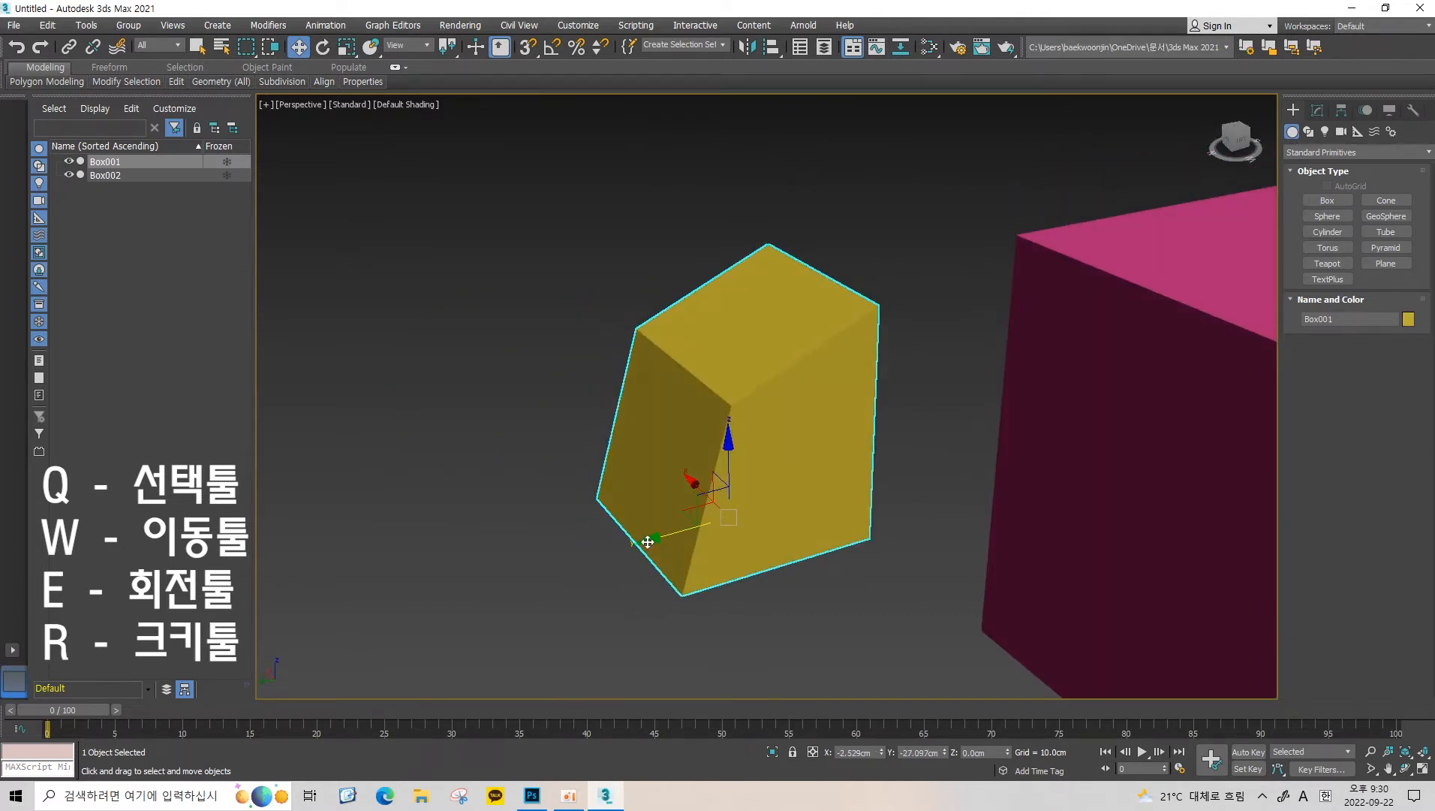
Try moving the yellow box along the Y axis and the Z axis, restoring its position each time.
drag(648, 542, 641, 497)
right_click(641, 497)
alt+middle_drag(642, 497, 945, 416)
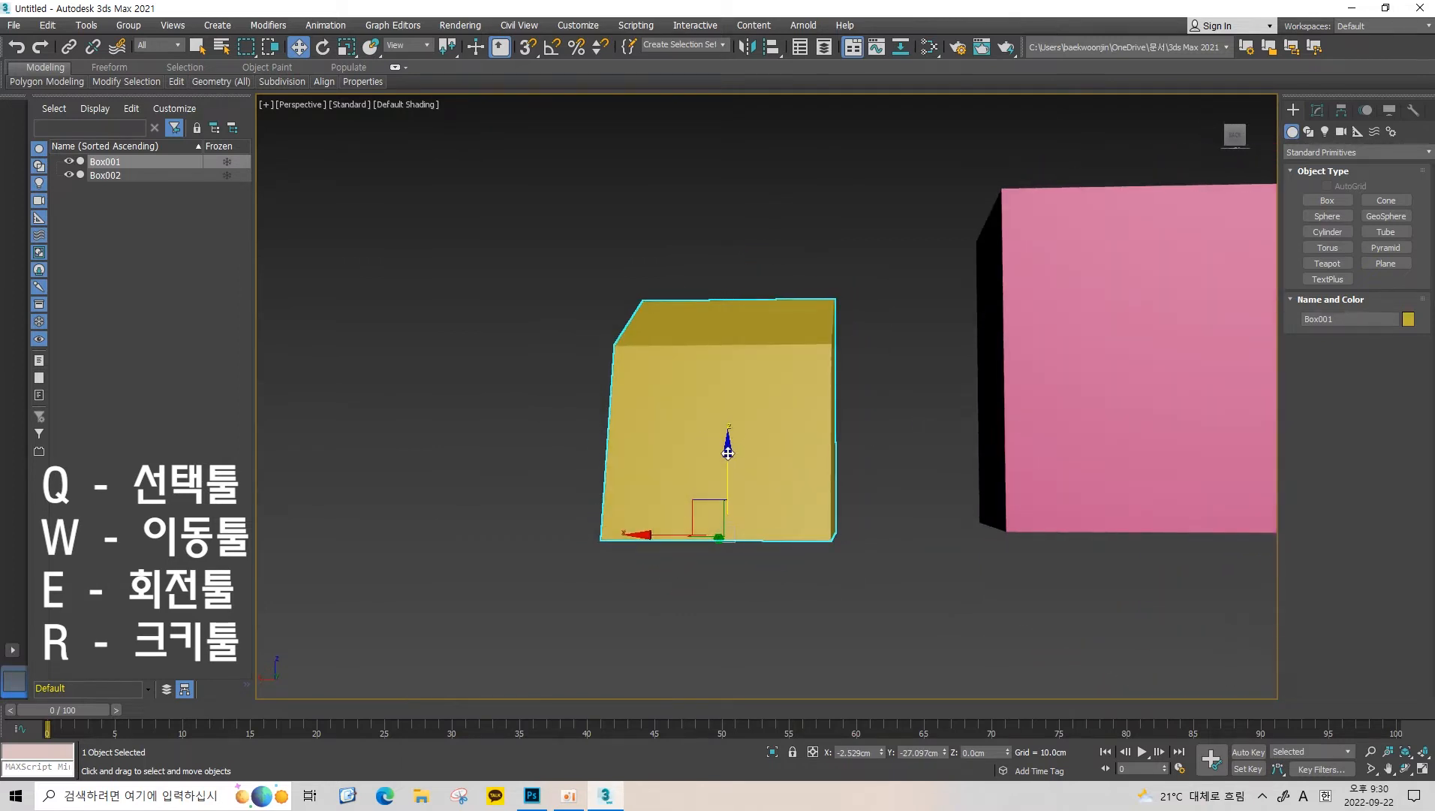
drag(727, 453, 804, 411)
key(ctrl+z)
Try moving the yellow box within the YZ plane using the gizmo's plane handle in the Perspective view.
middle_drag(812, 455, 671, 536)
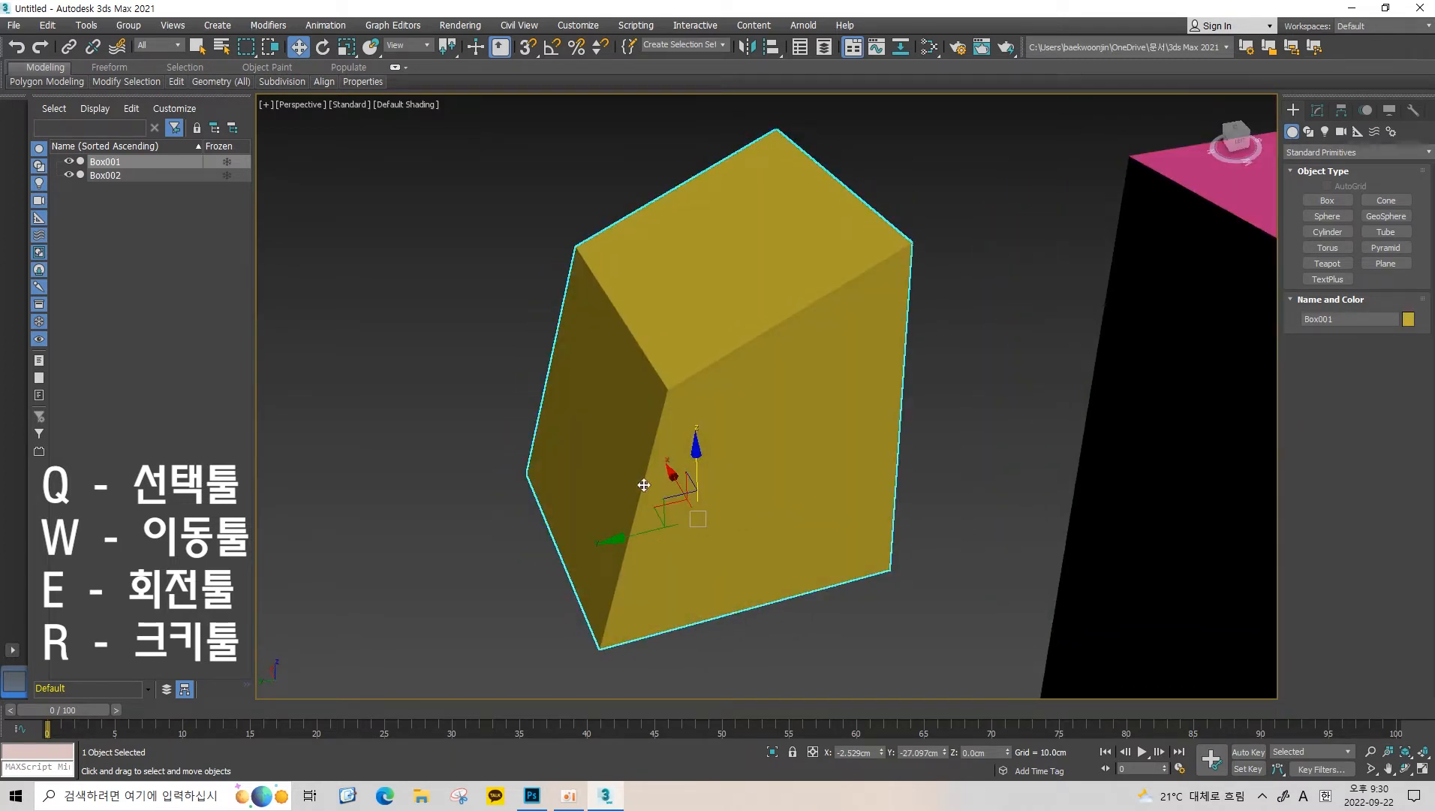
alt+middle_drag(701, 466, 669, 522)
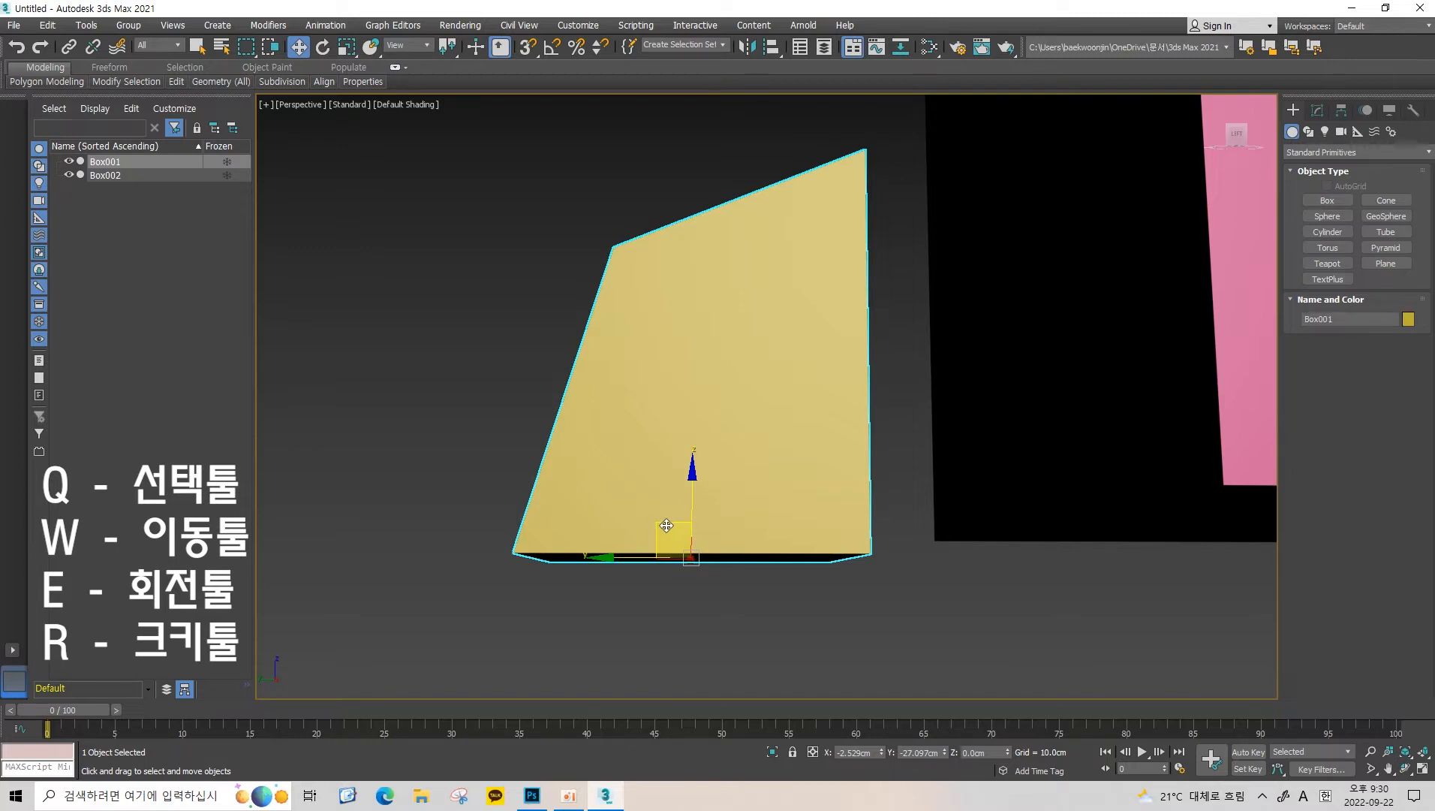
middle_drag(667, 525, 691, 560)
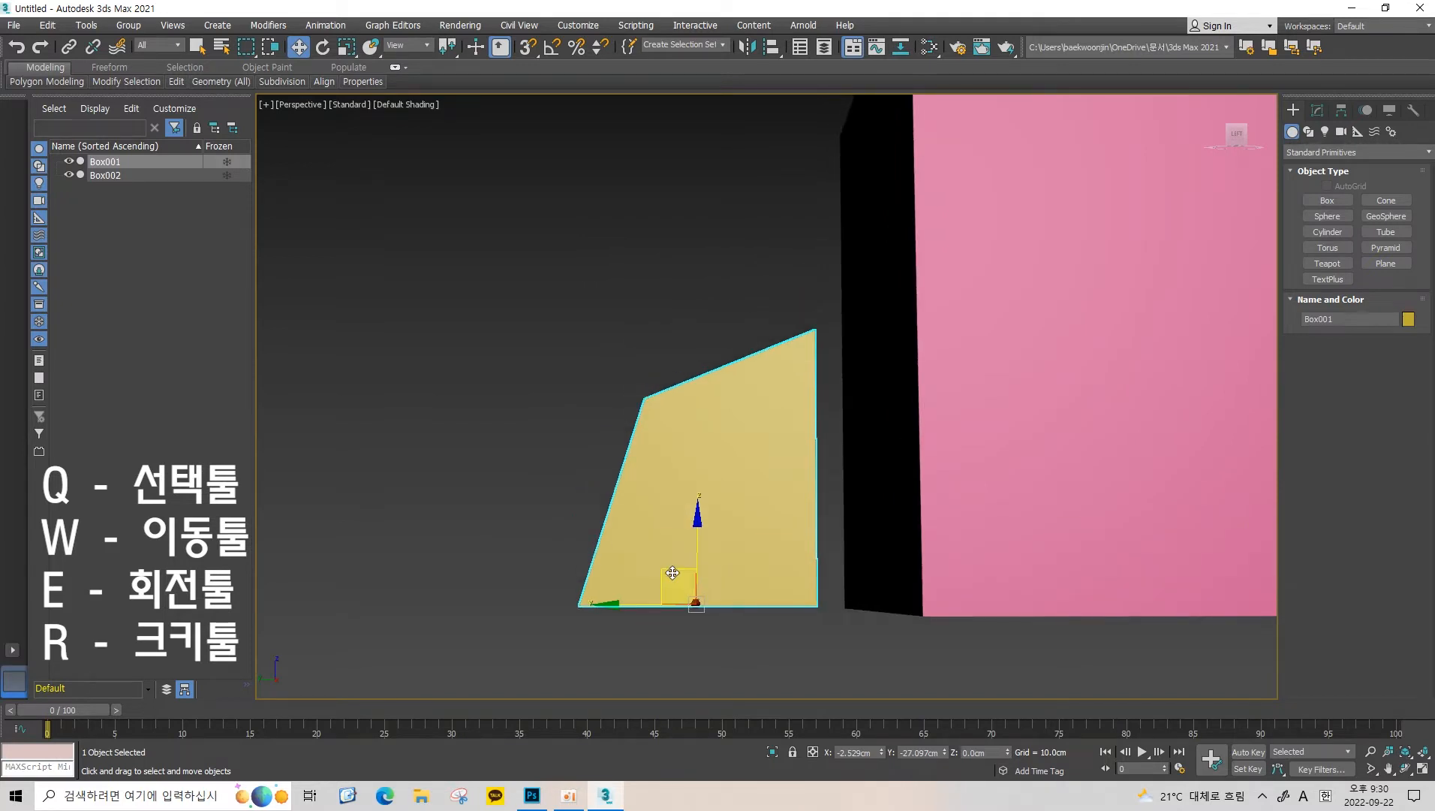
mouse_move(672, 573)
mouse_down()
mouse_move(440, 233)
mouse_move(695, 600)
mouse_move(462, 366)
mouse_move(583, 449)
mouse_move(677, 585)
mouse_up()
Switch to the Left view and try moving the yellow box freely with the gizmo's plane handle, undoing the moves.
key(l)
scroll(865, 391, up, 5)
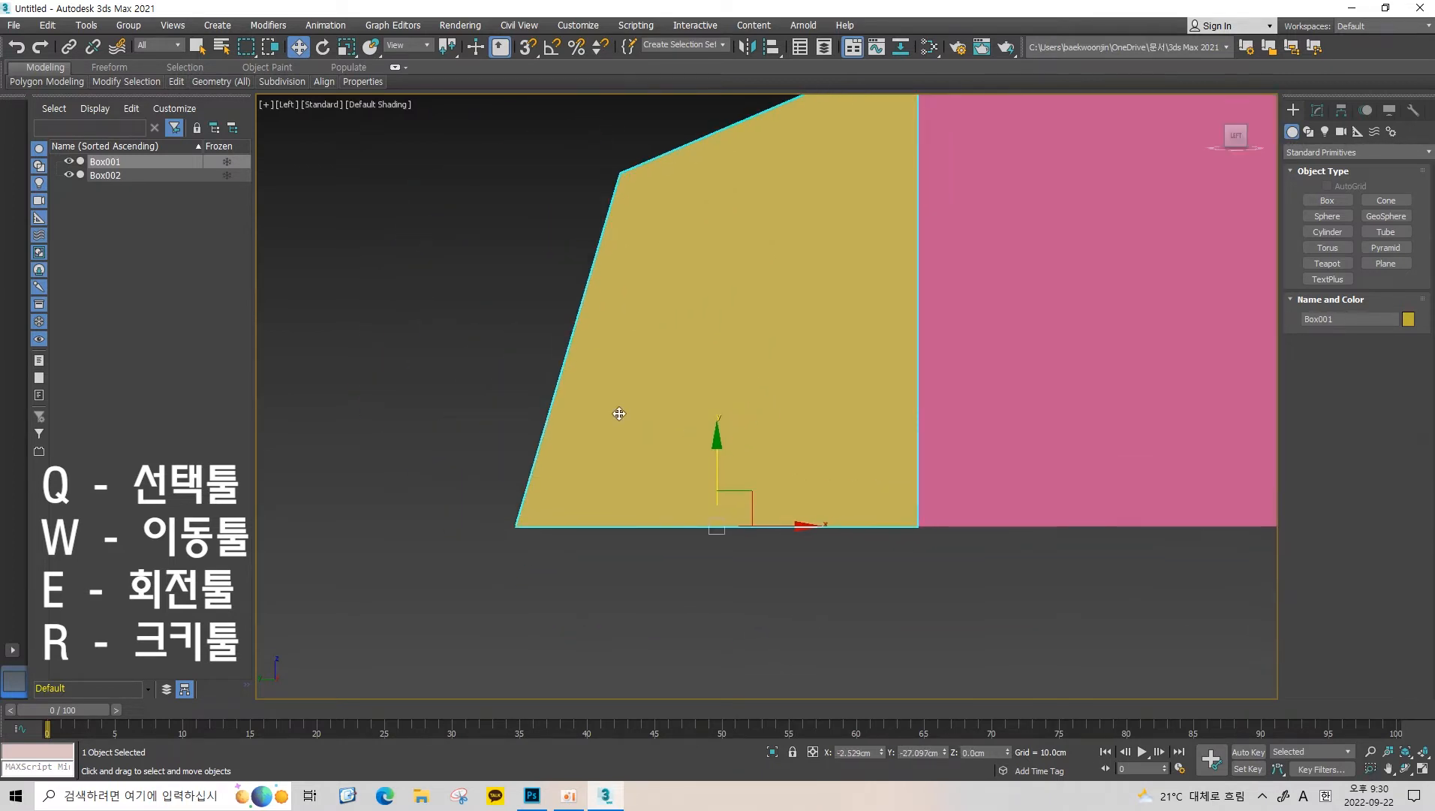
scroll(876, 355, down, 5)
scroll(884, 365, up, 2)
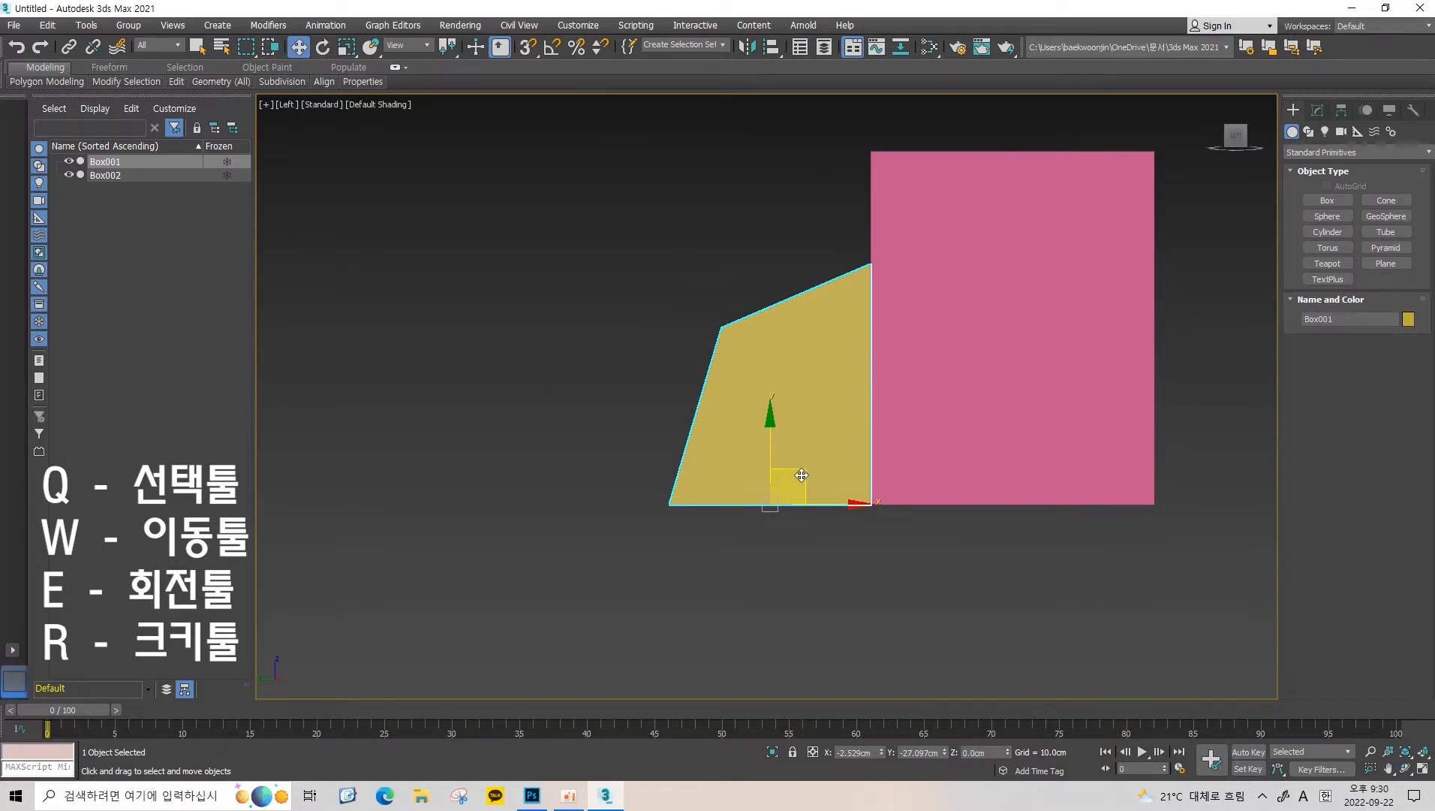
drag(803, 474, 602, 504)
key(ctrl+z)
drag(801, 474, 516, 488)
key(ctrl+z)
mouse_move(811, 480)
mouse_down()
mouse_move(894, 327)
mouse_move(603, 373)
mouse_move(852, 277)
mouse_move(695, 481)
mouse_move(711, 404)
mouse_move(648, 484)
mouse_move(816, 465)
mouse_up()
Return to the Perspective view and move the yellow box within the YZ plane to about Y 20.8 cm, Z 32.1 cm.
key(p)
alt+middle_drag(681, 457, 733, 479)
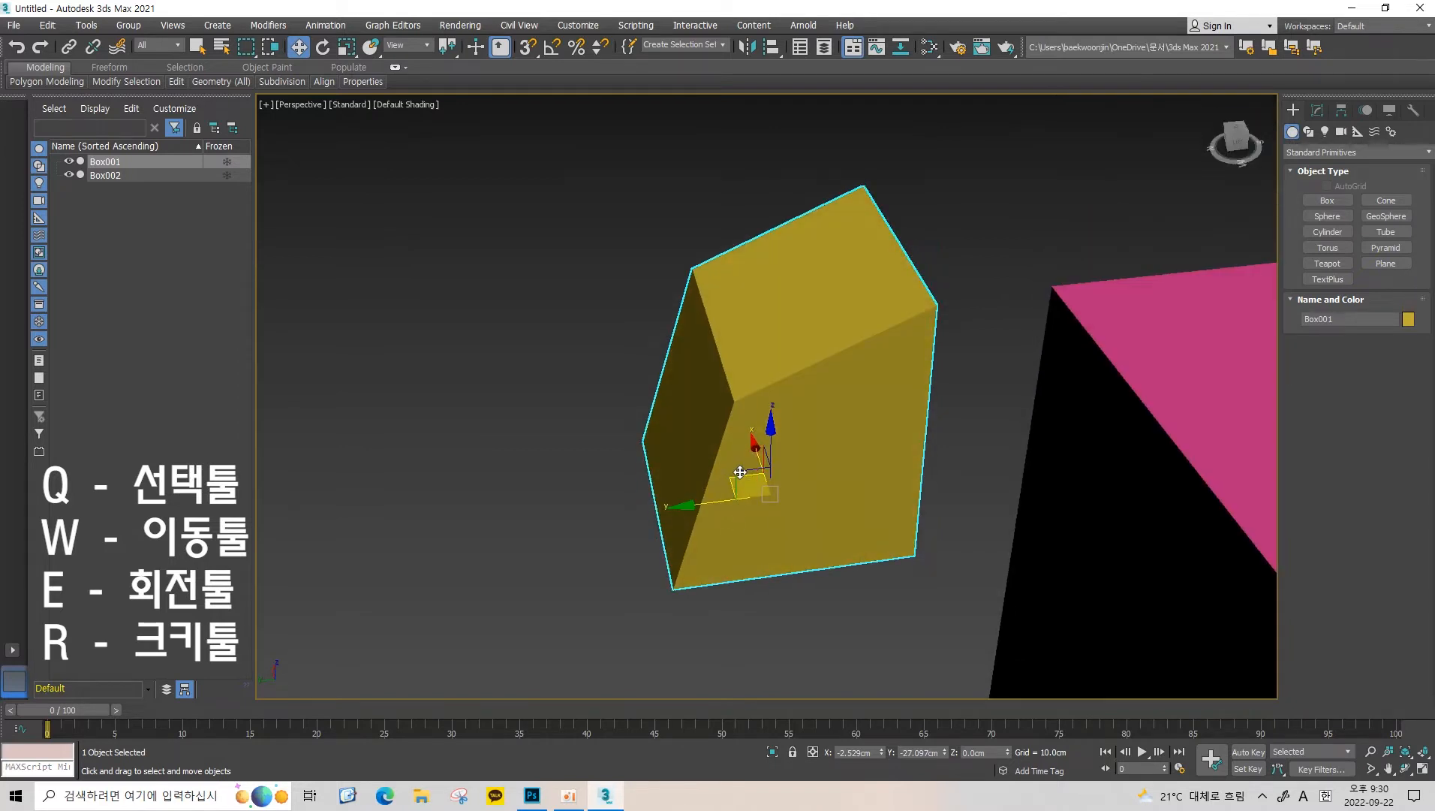
drag(735, 471, 602, 407)
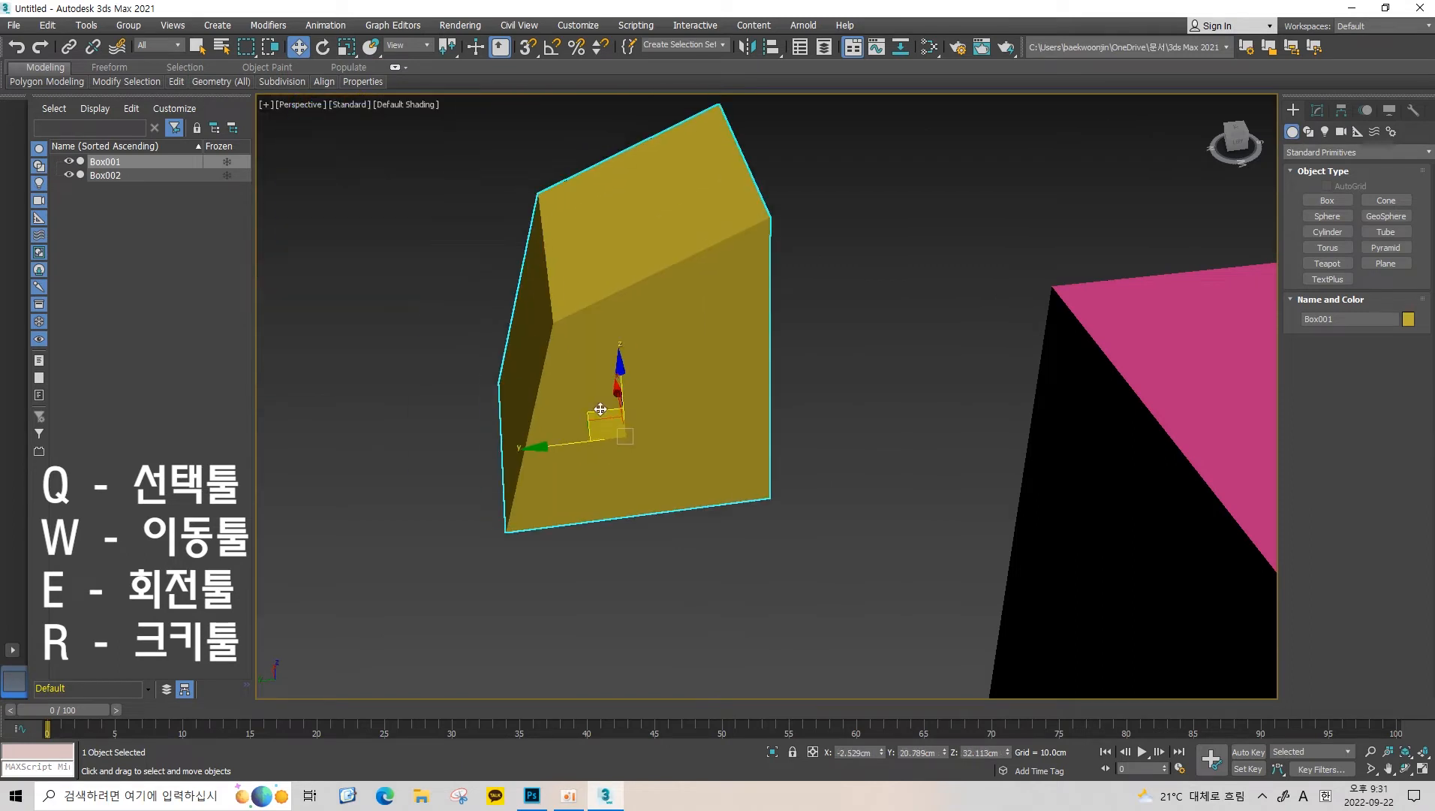
Try moving the yellow box within the YZ plane and within the XZ plane, restoring its position each time.
alt+middle_drag(602, 407, 823, 385)
alt+middle_drag(634, 384, 639, 405)
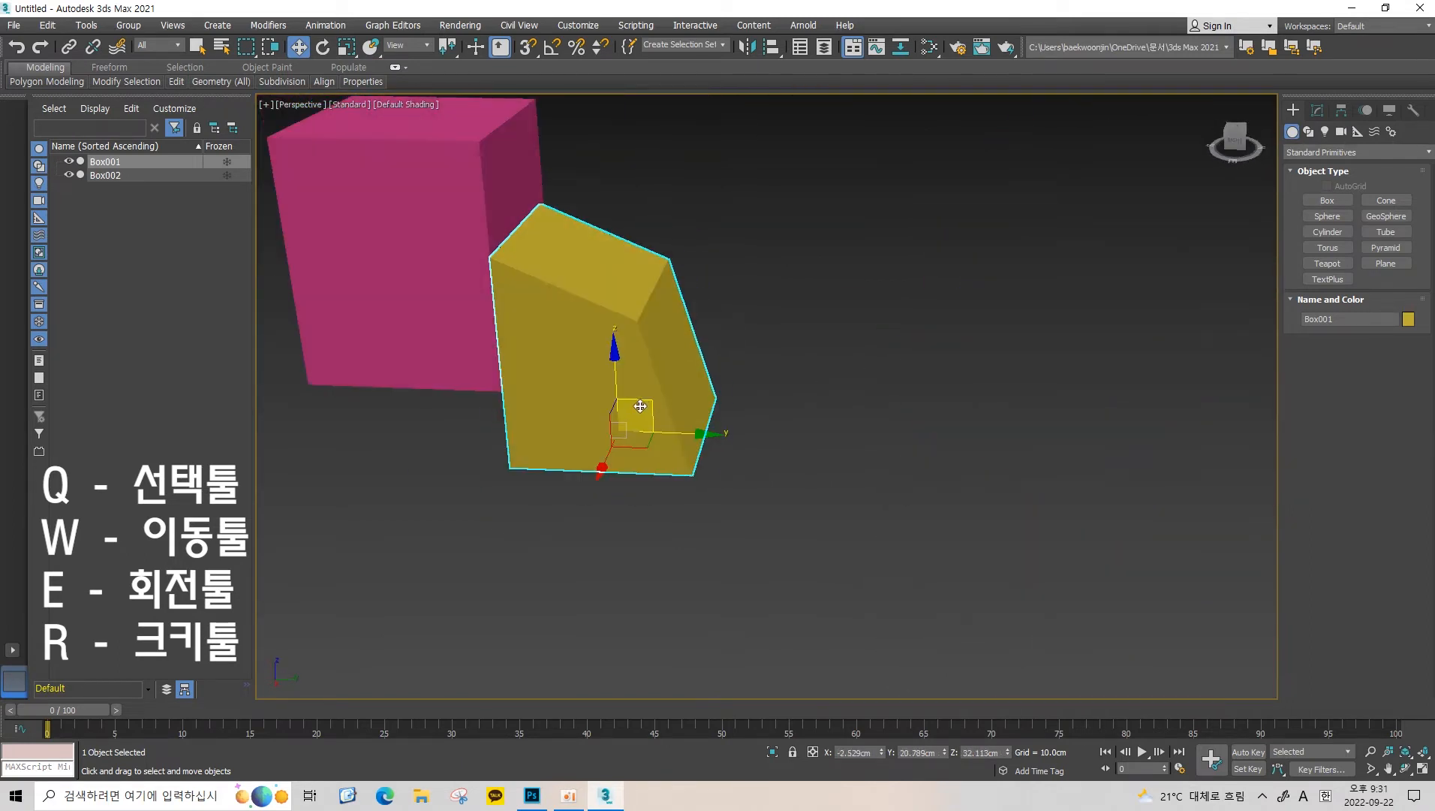
drag(638, 406, 858, 216)
alt+middle_drag(859, 216, 775, 537)
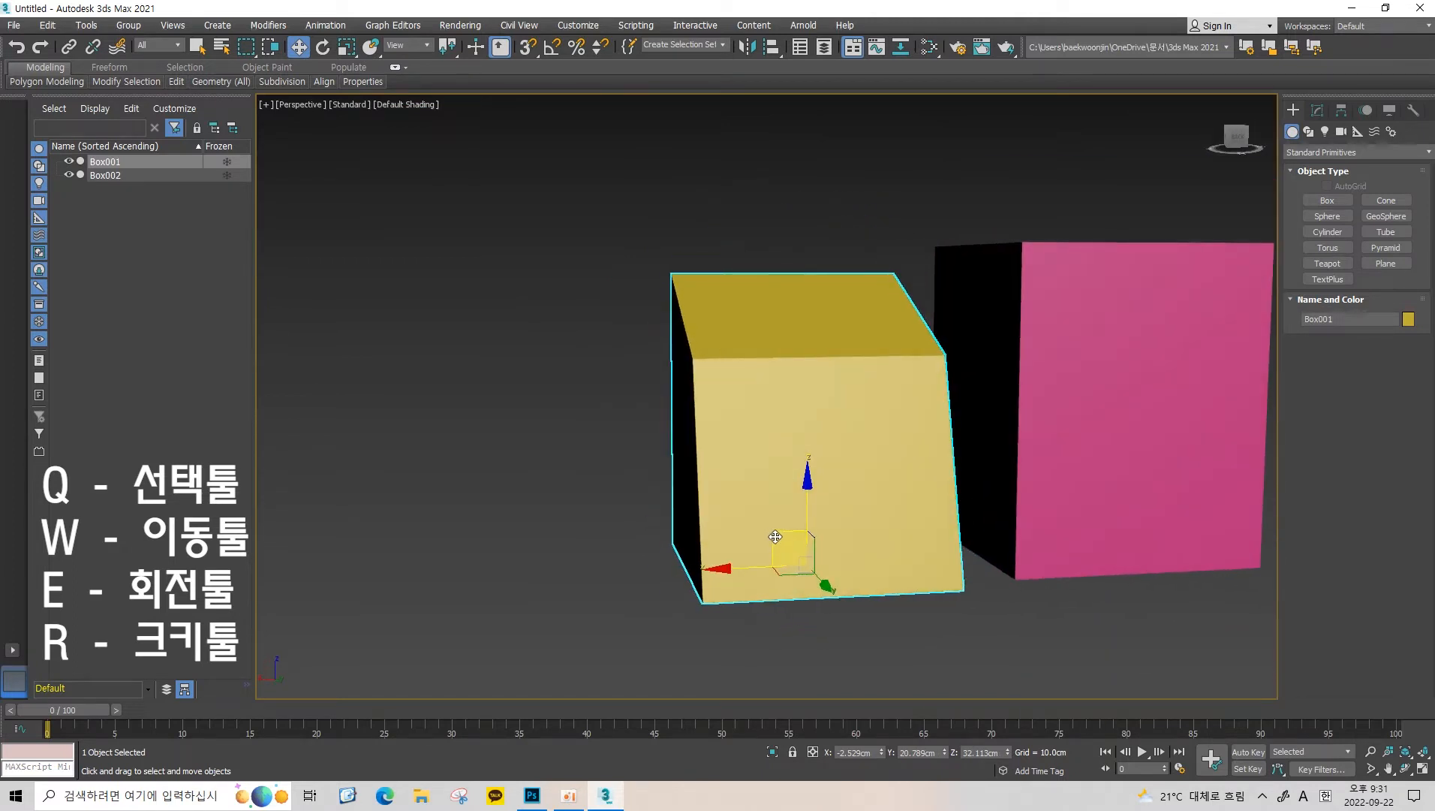
drag(777, 536, 585, 278)
right_click(585, 278)
Try moving the yellow box across the XY plane with the gizmo's plane handle, undoing the moves.
alt+middle_drag(786, 545, 753, 490)
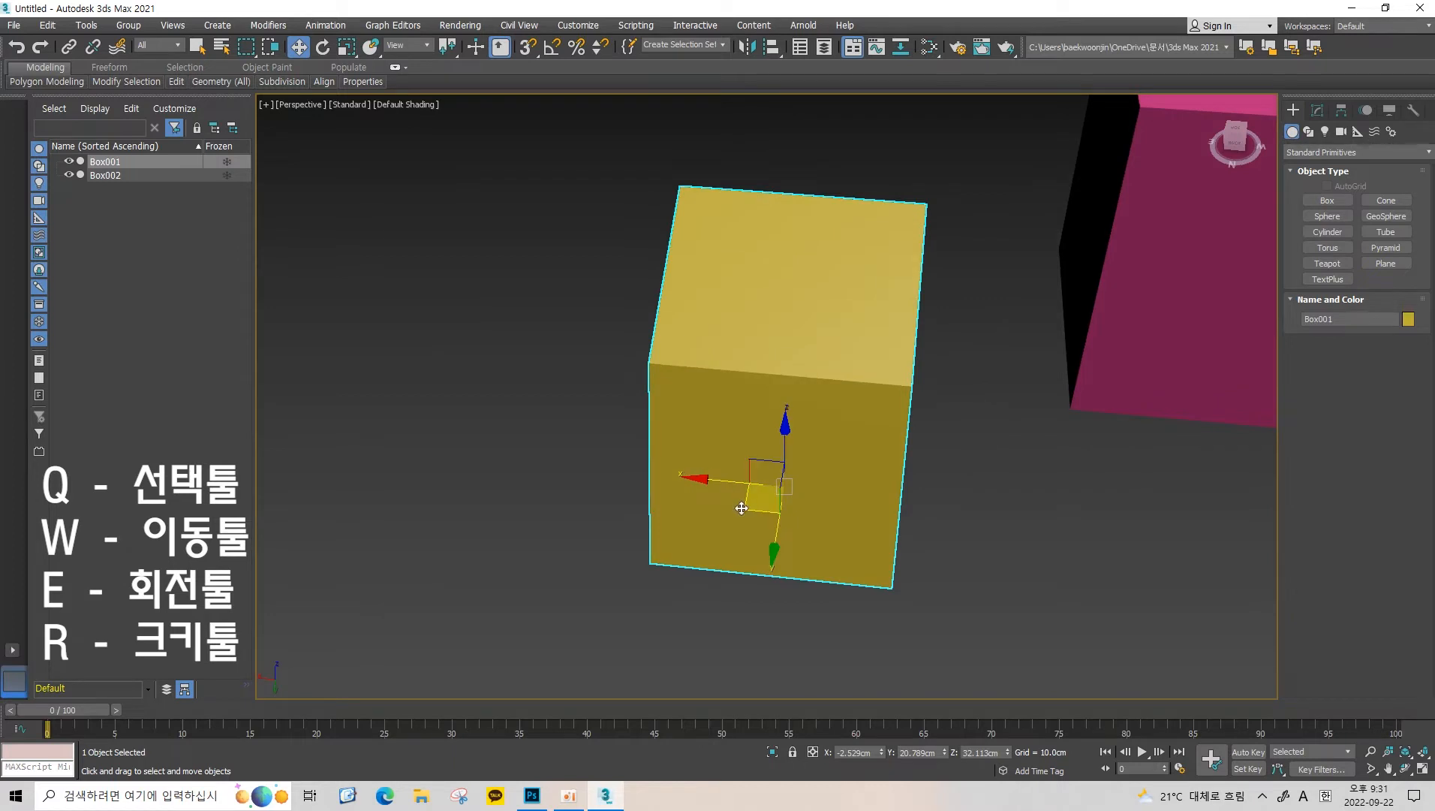
drag(753, 489, 726, 473)
key(ctrl+z)
drag(786, 531, 751, 600)
key(ctrl+z)
key(ctrl+z)
click(727, 330)
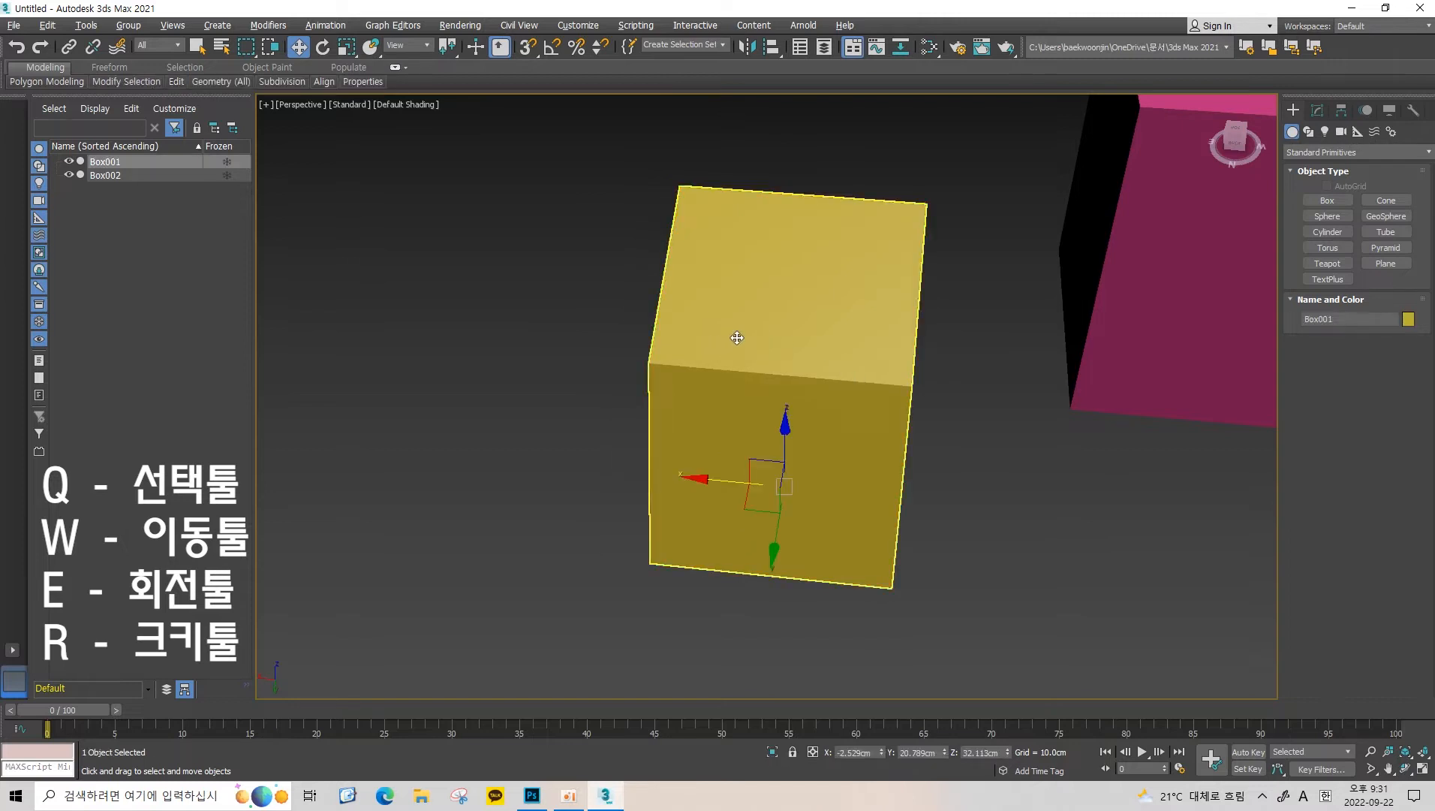
alt+middle_drag(734, 336, 653, 306)
mouse_move(735, 532)
mouse_down()
mouse_move(497, 560)
mouse_move(740, 518)
mouse_up()
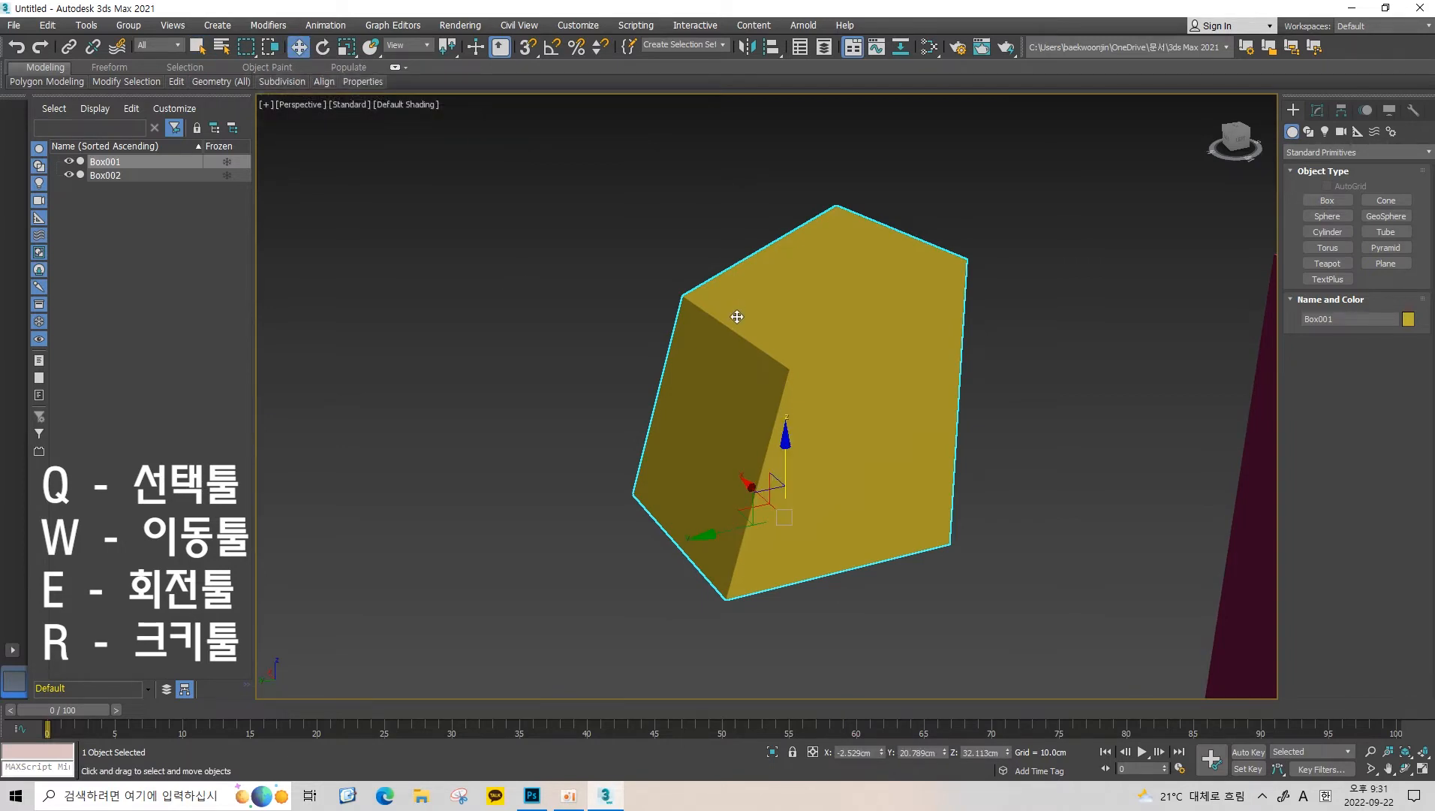
Activate Select and Rotate for the yellow box and examine its rotation gizmo from several angles.
alt+middle_drag(737, 317, 479, 208)
alt+middle_drag(637, 246, 408, 151)
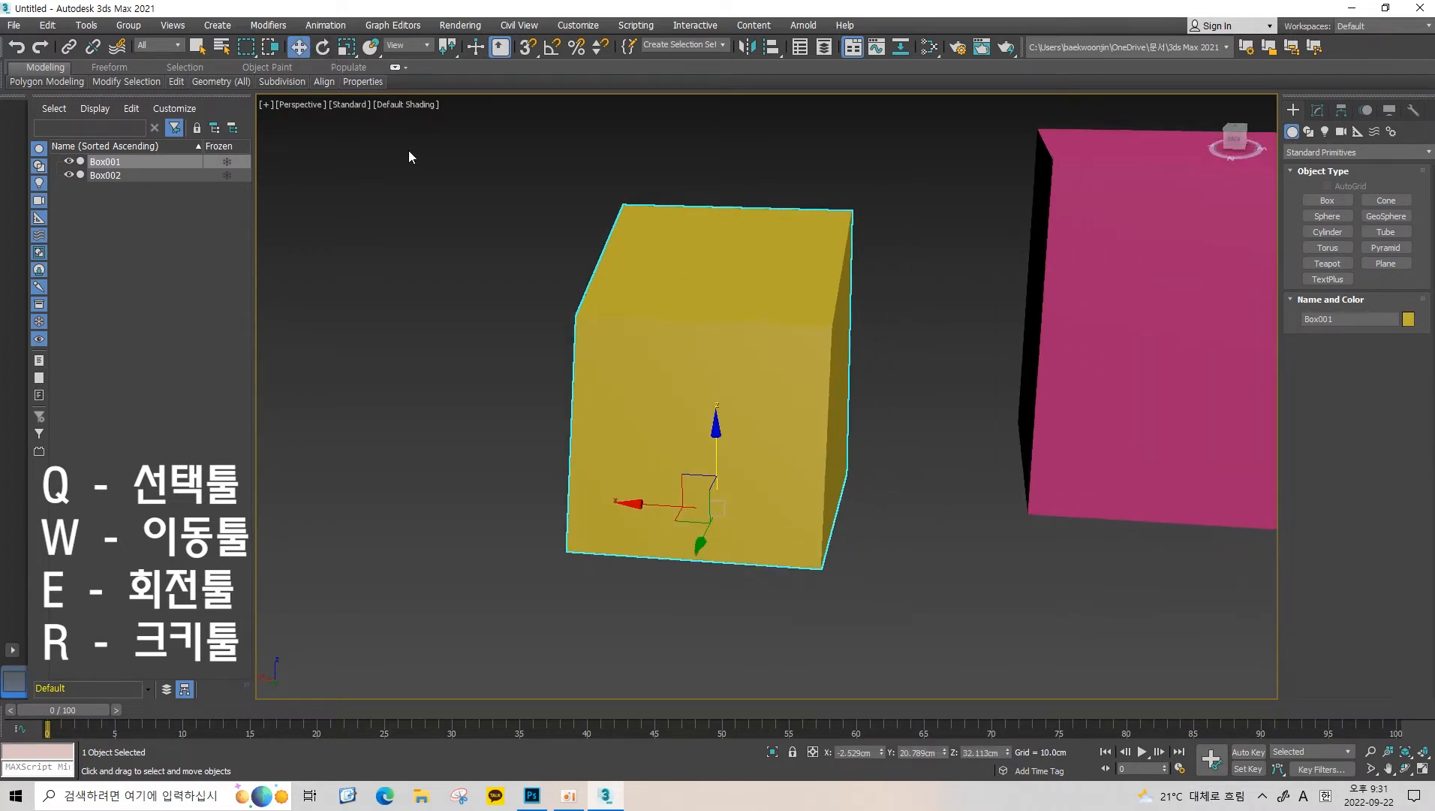
click(321, 47)
alt+middle_drag(713, 383, 782, 390)
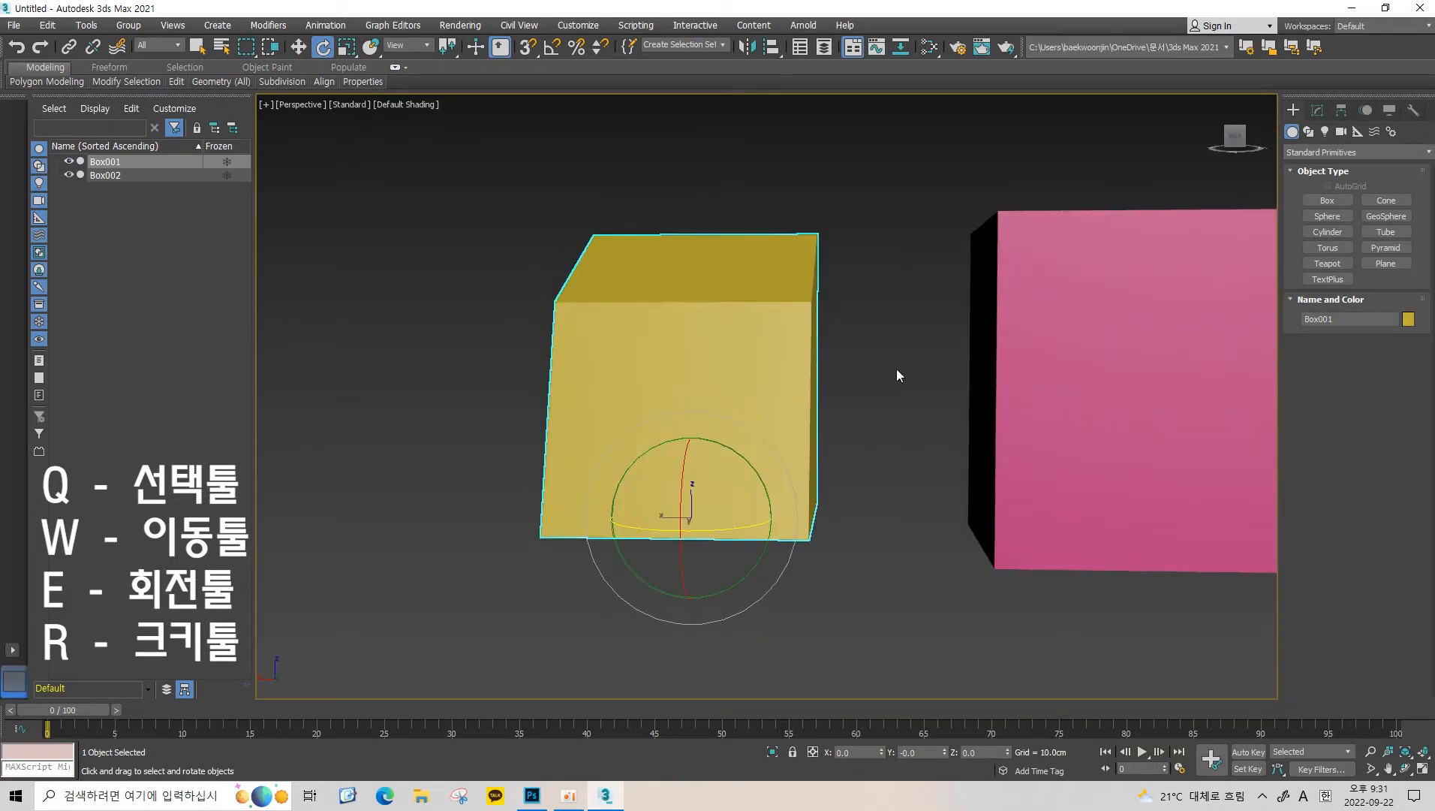
mouse_move(747, 537)
alt+middle_down()
mouse_move(785, 528)
mouse_move(694, 507)
mouse_move(714, 461)
mouse_move(738, 555)
alt+middle_up()
scroll(715, 427, down, 3)
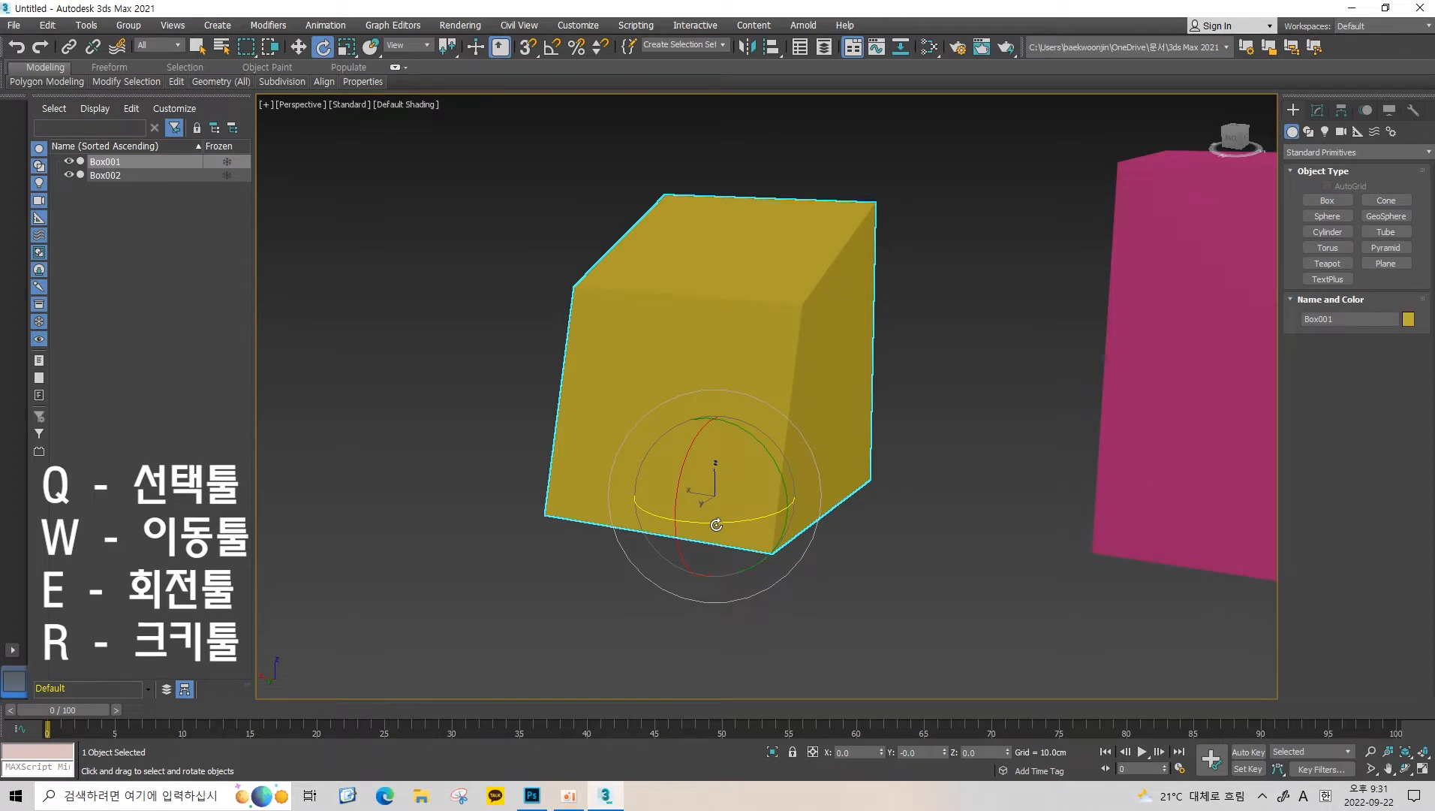
Try rotating the yellow box about the Z axis and about the Y axis, cancelling the rotation.
drag(717, 525, 665, 449)
drag(740, 428, 888, 245)
right_click(888, 244)
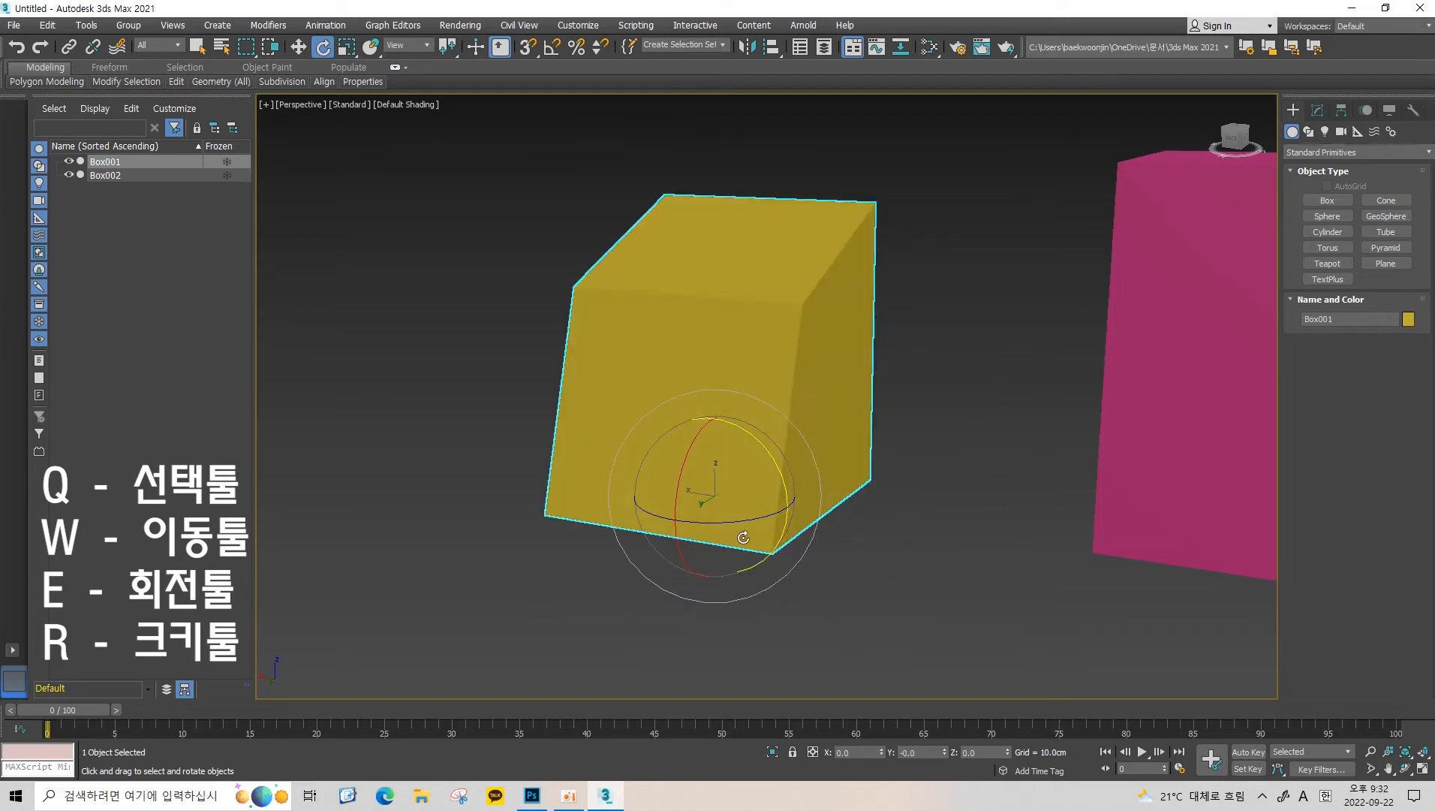
Try rotating the yellow box about the Z axis and within the view plane using the outer ring, cancelling each rotation.
drag(722, 520, 989, 401)
right_click(990, 401)
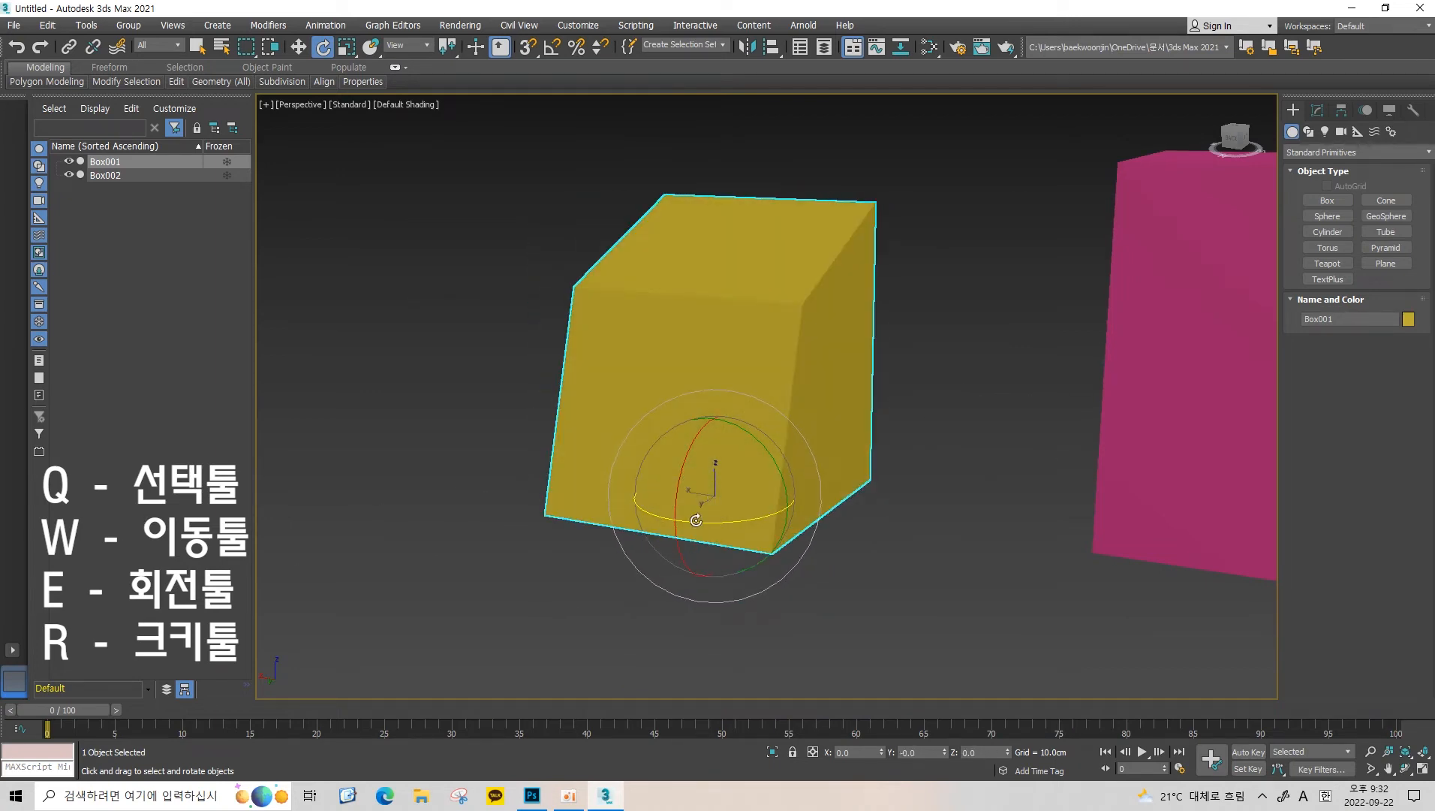
middle_drag(841, 352, 864, 380)
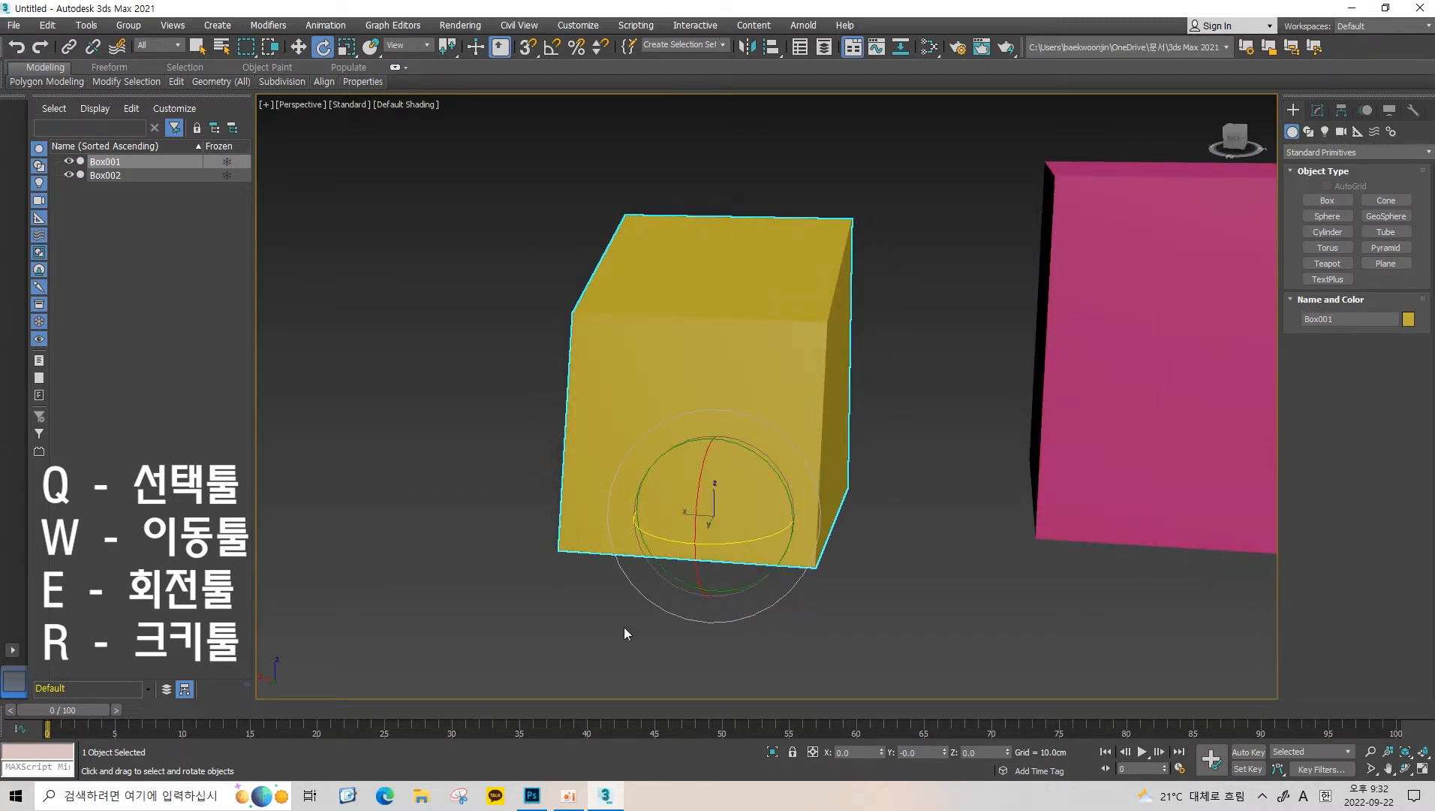
drag(659, 610, 1192, 442)
right_click(1192, 443)
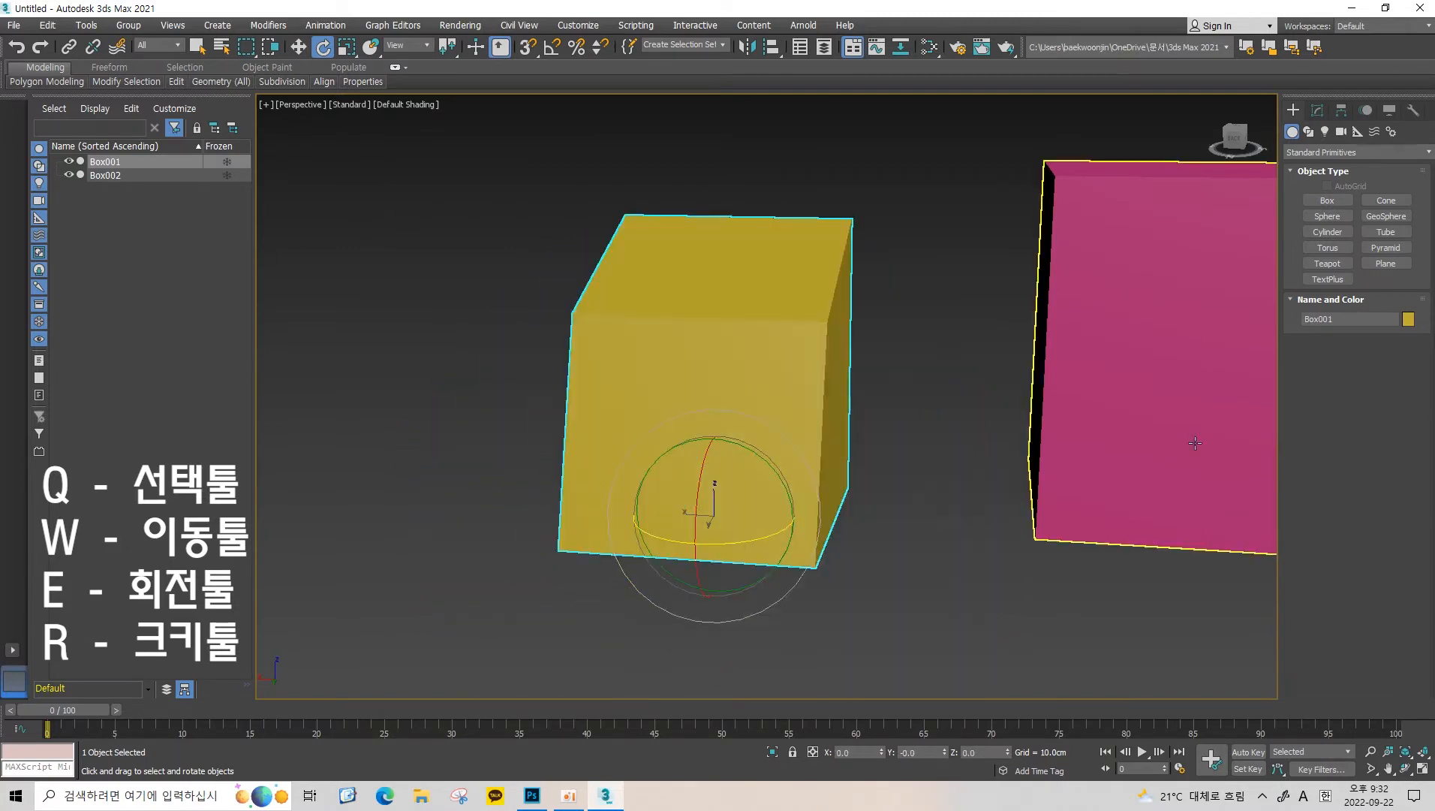
alt+middle_drag(625, 378, 809, 463)
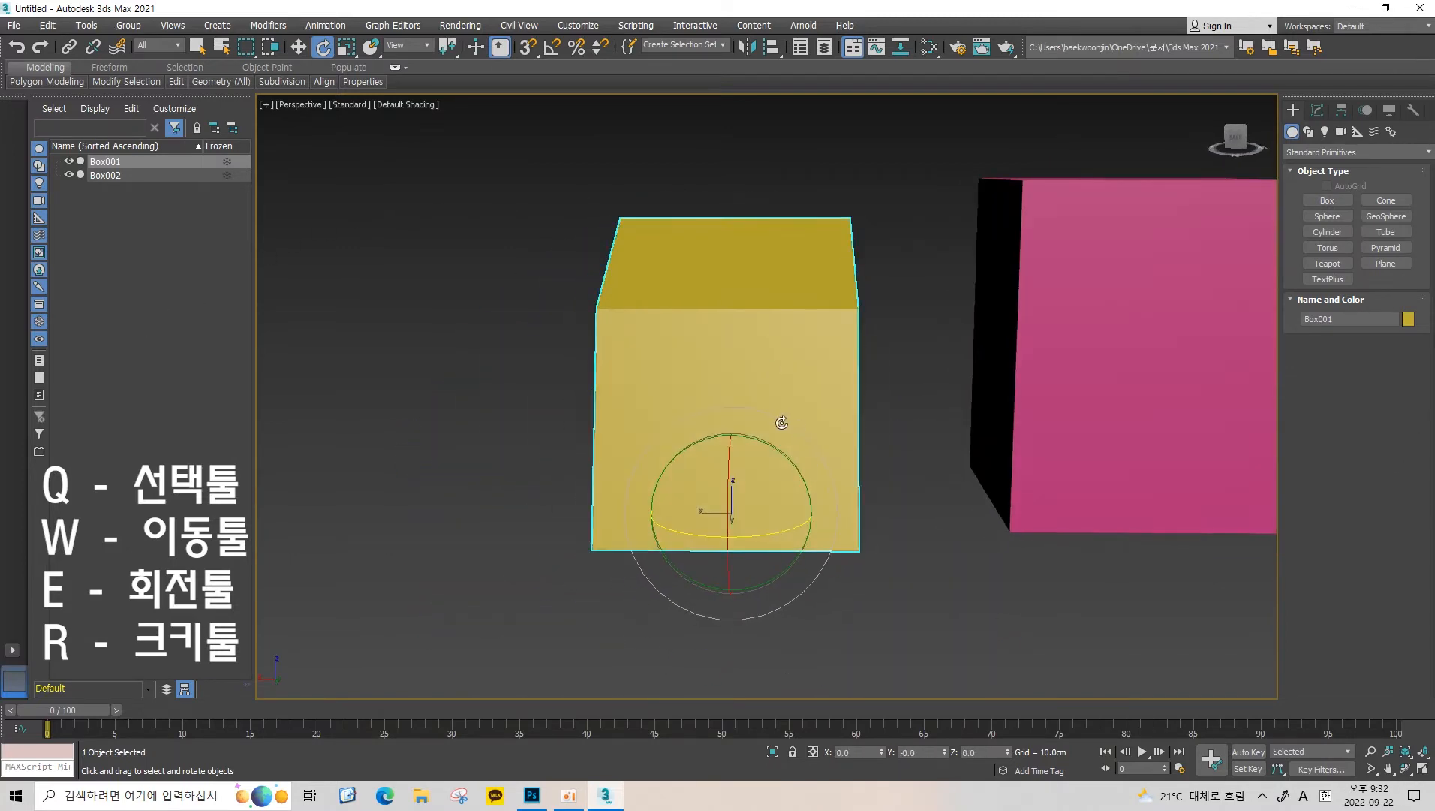
drag(781, 422, 450, 450)
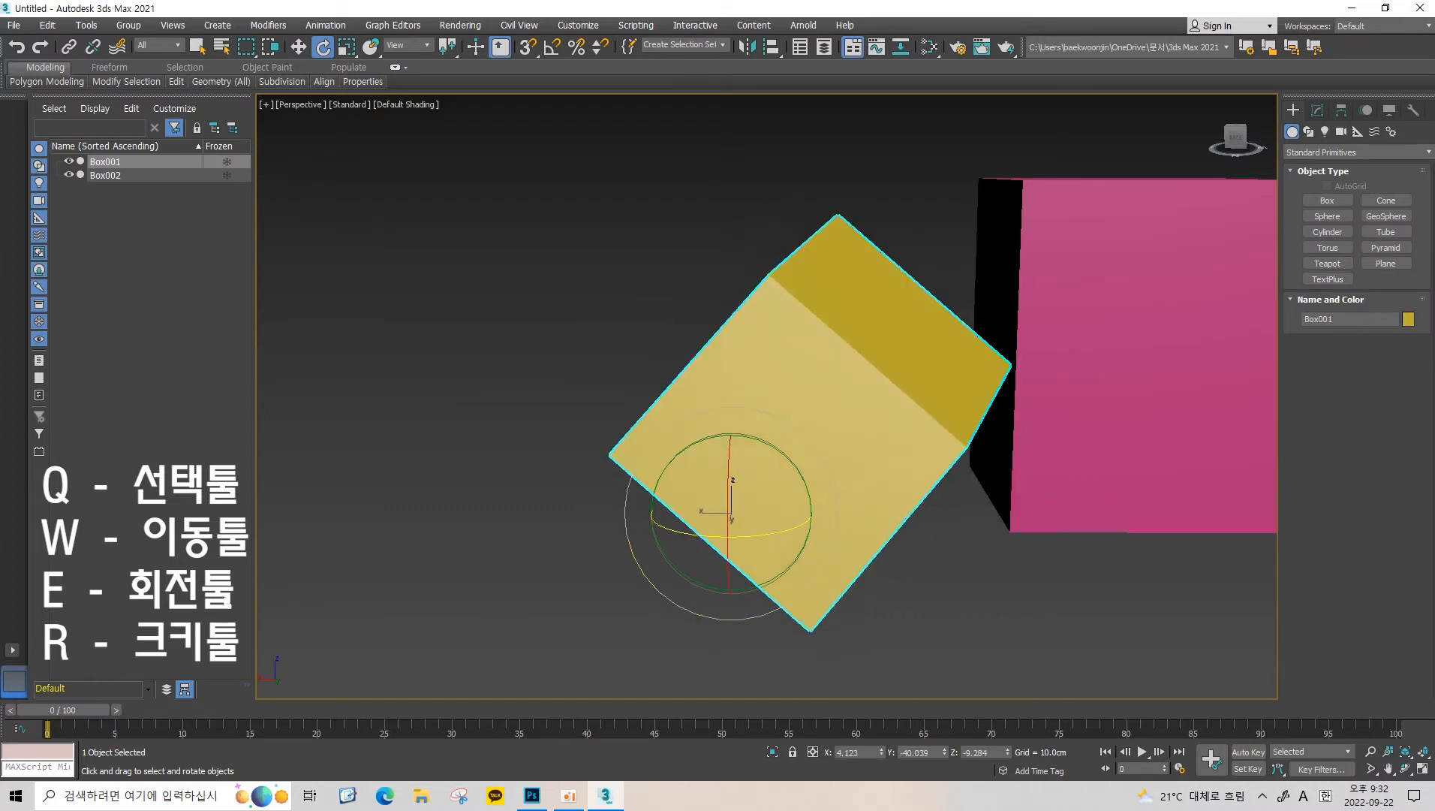
right_click(621, 533)
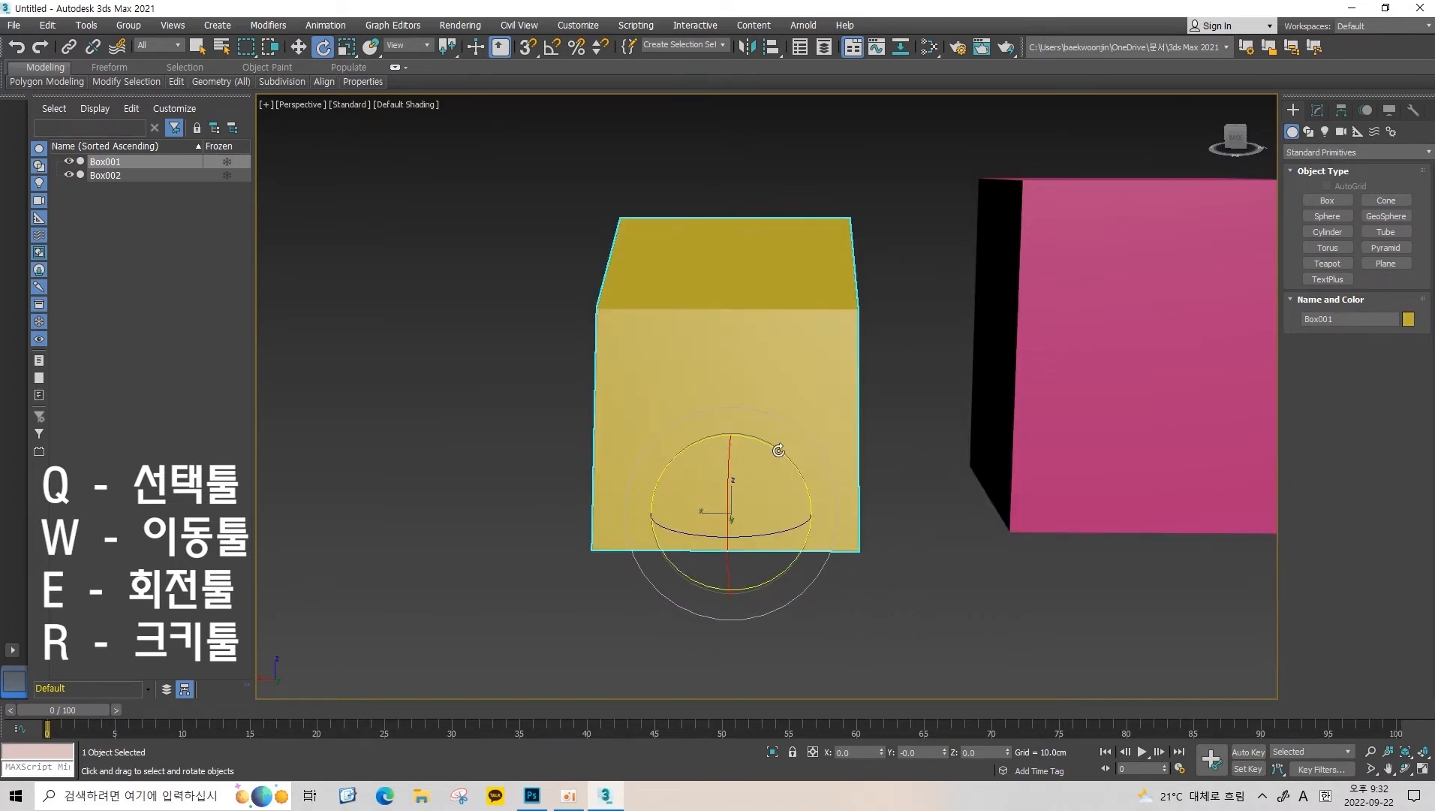
Try view-plane rotations of the yellow box from several viewing angles with the outer ring, undoing each one.
drag(794, 431, 614, 236)
drag(636, 295, 734, 396)
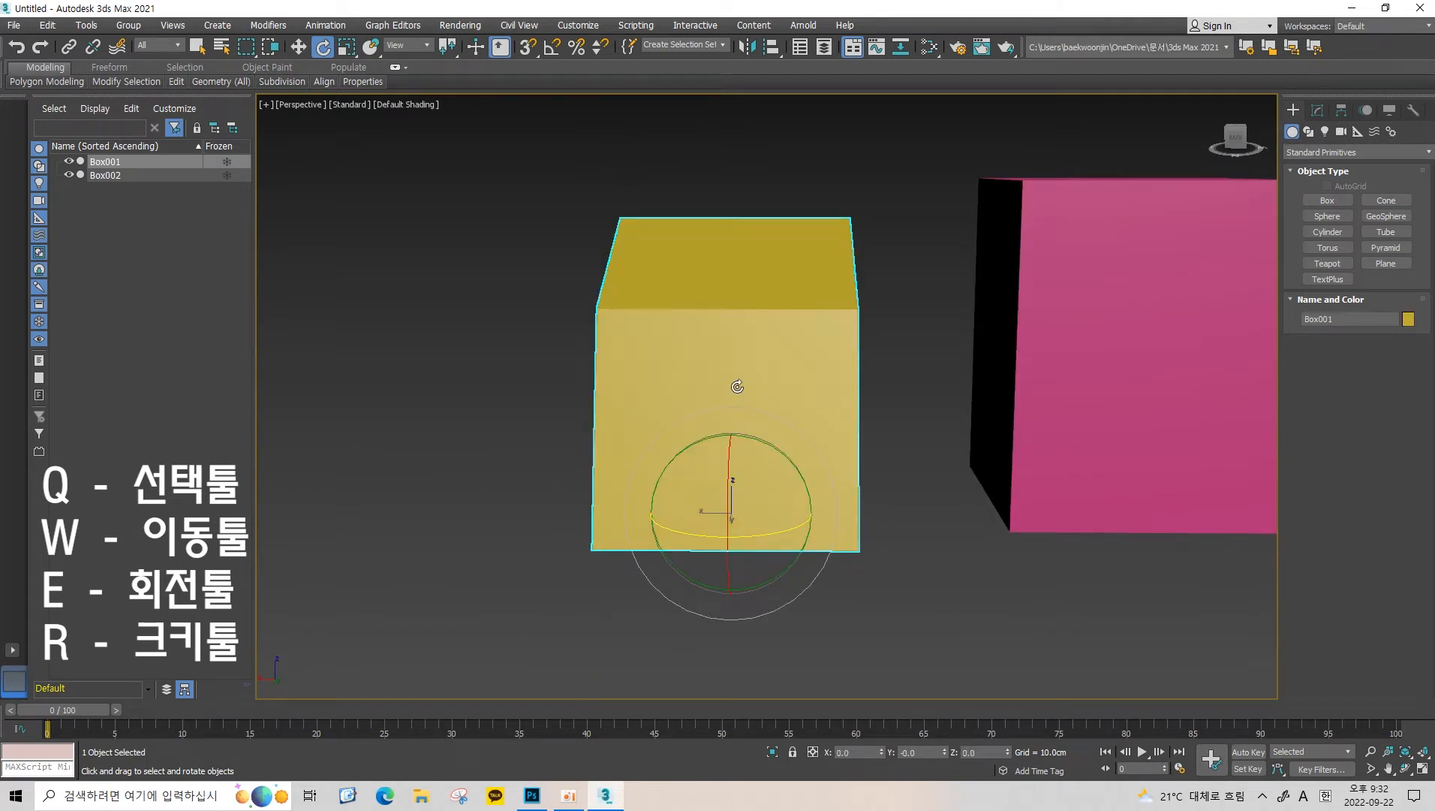
alt+middle_drag(802, 441, 866, 455)
drag(775, 407, 986, 518)
alt+middle_drag(986, 518, 912, 378)
drag(884, 382, 892, 415)
alt+middle_drag(893, 415, 958, 418)
key(ctrl+z)
alt+middle_drag(907, 378, 897, 454)
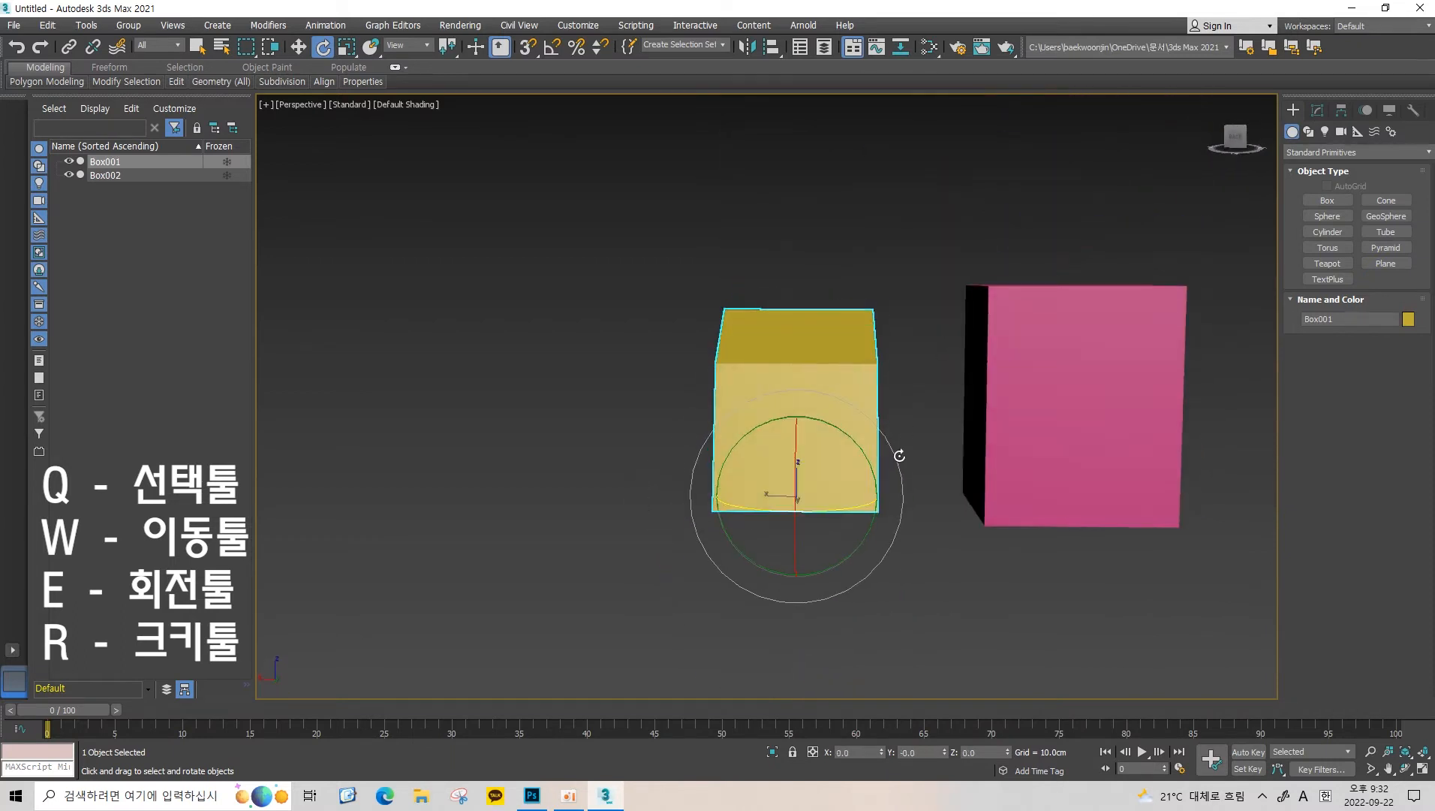
drag(897, 455, 666, 392)
key(ctrl+z)
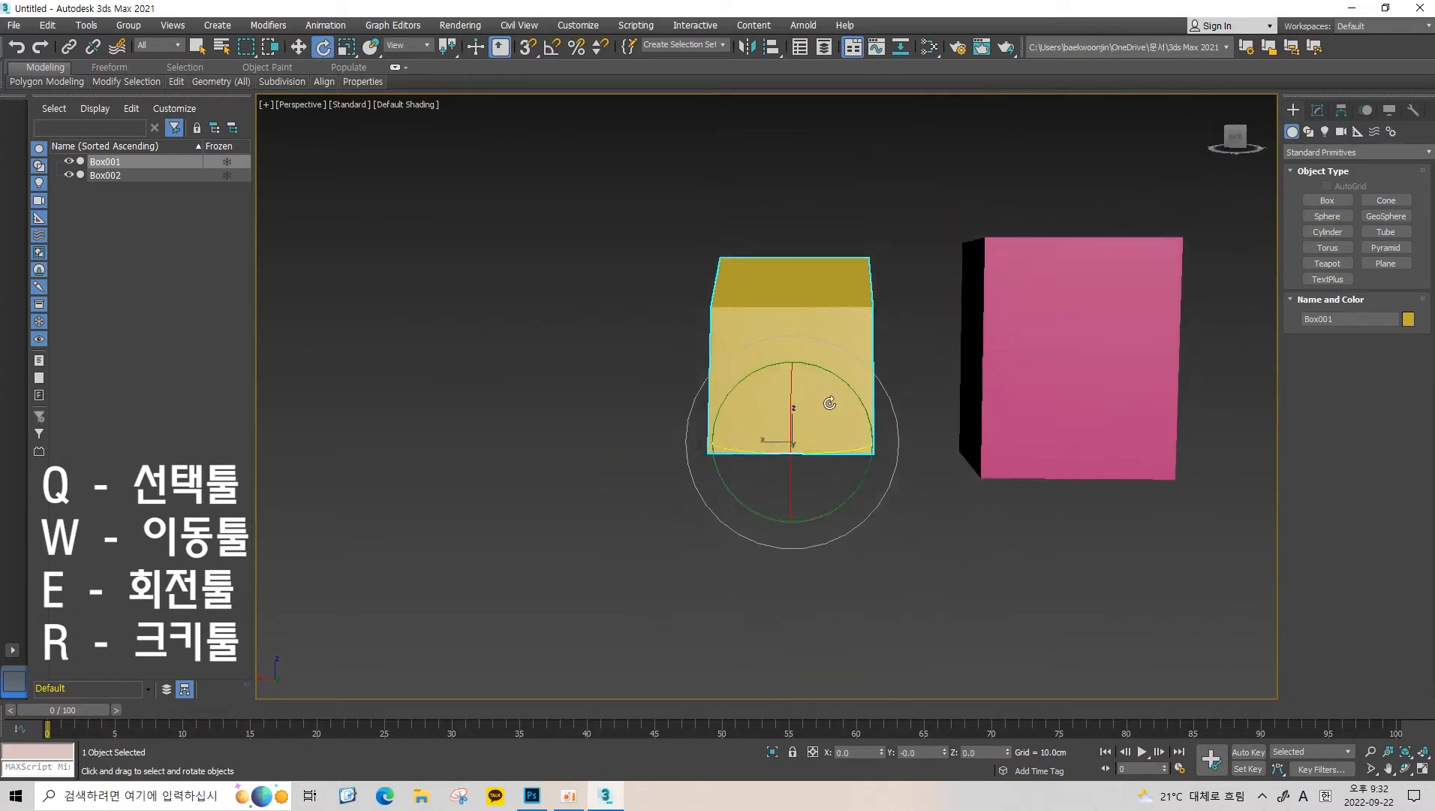
Try rotating the yellow box with the outer ring from an angled close-up view, cancelling the rotation.
scroll(786, 471, up, 2)
key(w)
scroll(766, 464, up, 2)
key(e)
alt+middle_drag(766, 464, 722, 467)
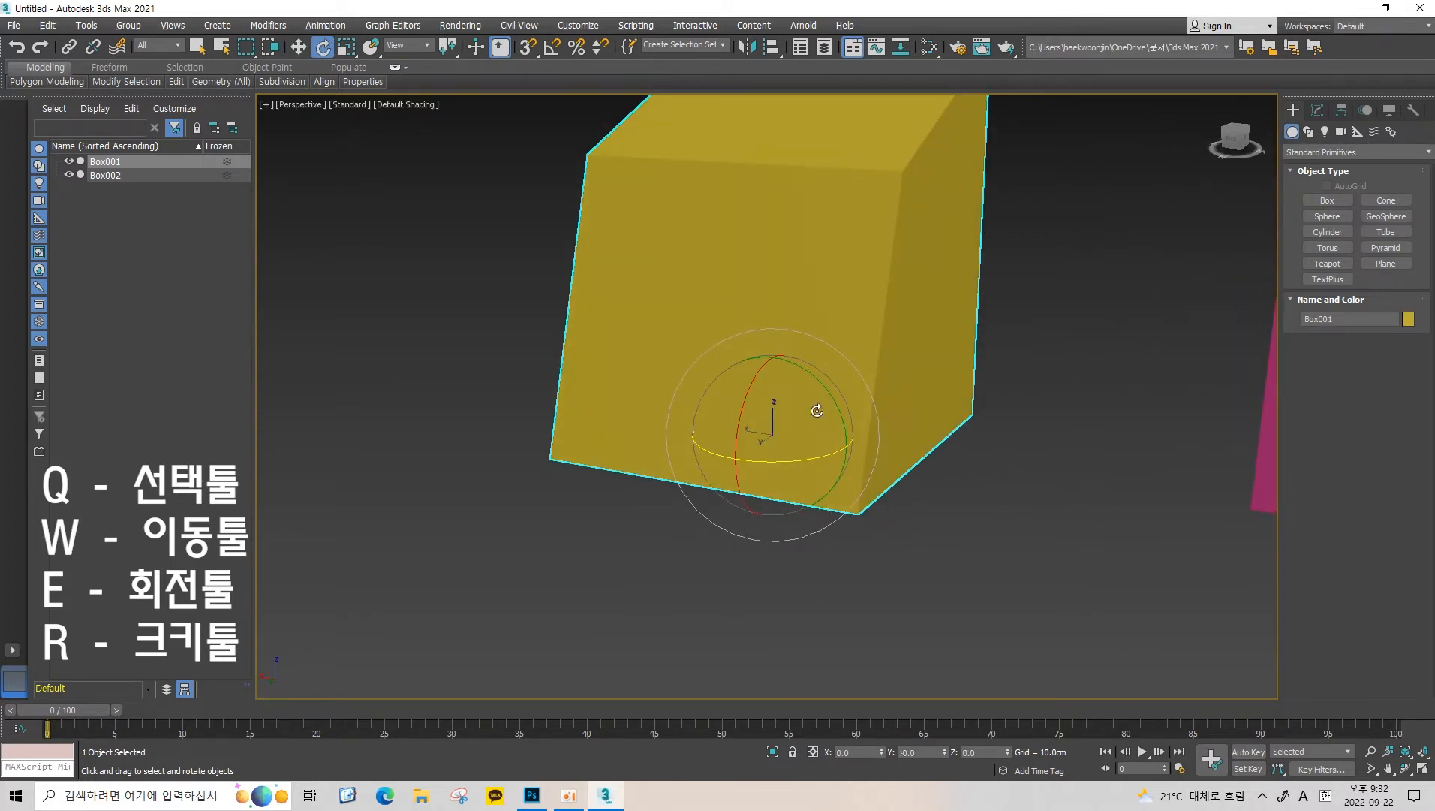
alt+middle_drag(809, 373, 908, 466)
scroll(919, 389, down, 2)
scroll(886, 462, up, 2)
scroll(886, 482, down, 2)
drag(873, 413, 892, 429)
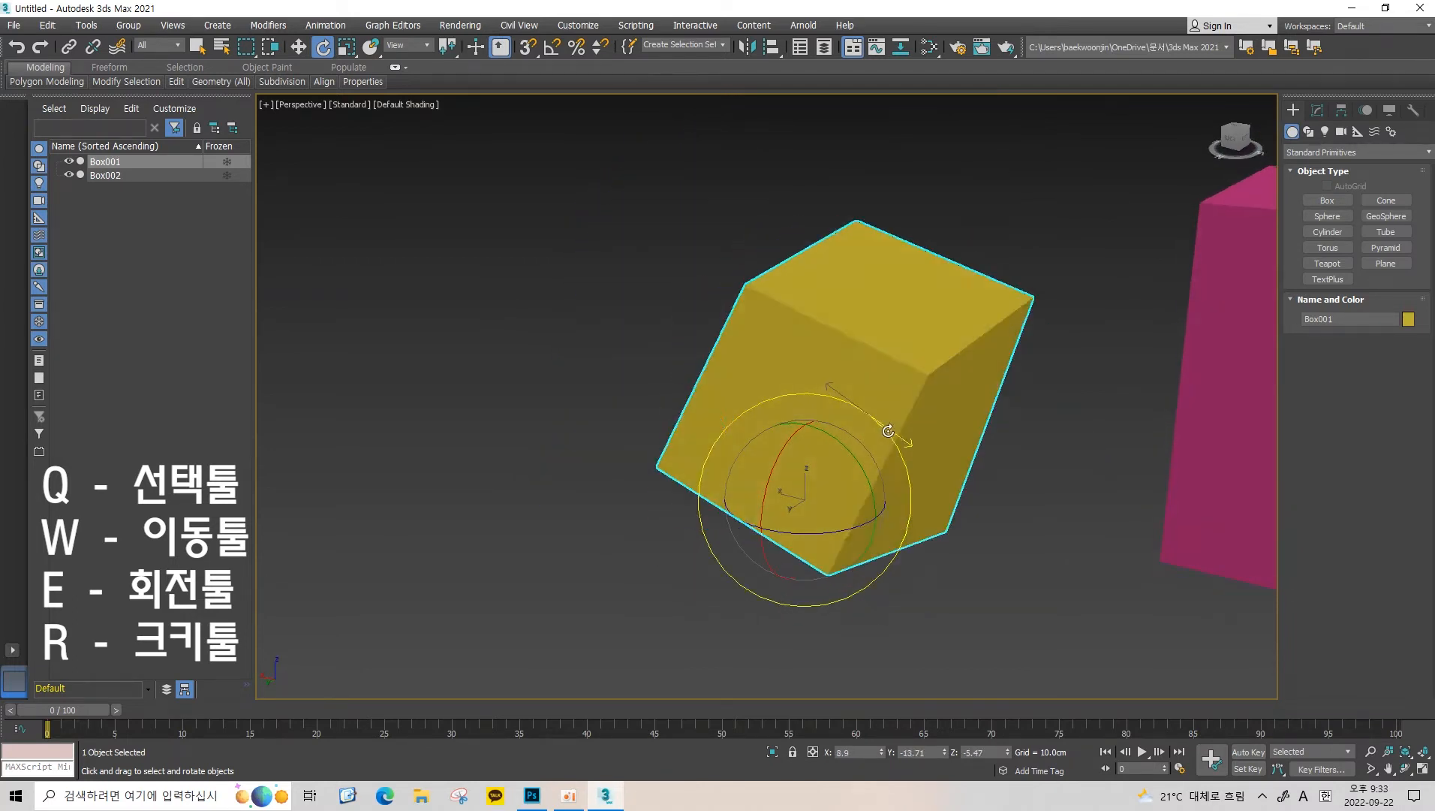
right_click(892, 429)
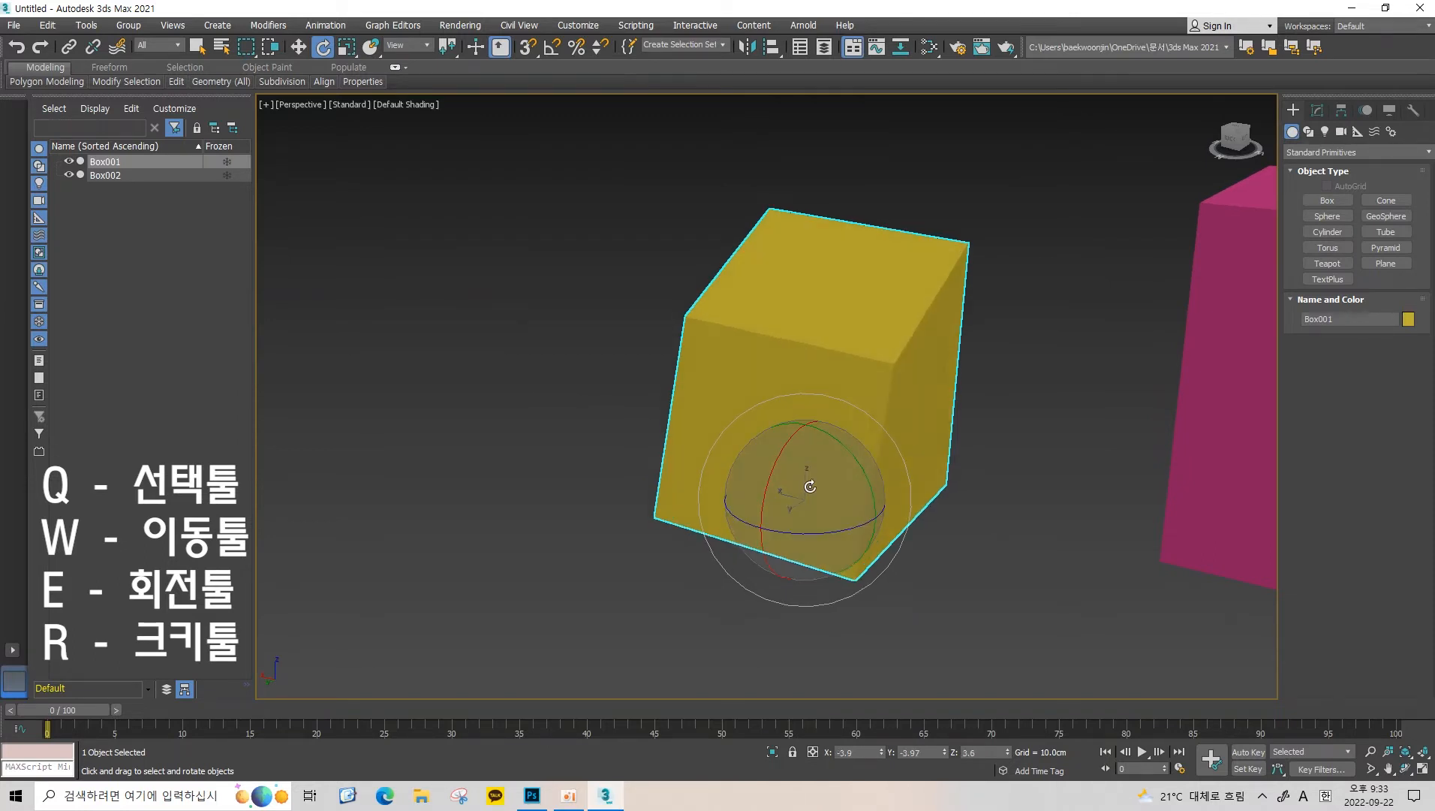
Try rotating the yellow box freely inside the gizmo's sphere and about the Z axis, cancelling both rotations.
mouse_move(810, 487)
mouse_down()
mouse_move(821, 500)
mouse_move(775, 424)
mouse_move(752, 497)
mouse_move(913, 471)
mouse_move(842, 545)
mouse_move(741, 544)
mouse_move(864, 480)
mouse_move(769, 522)
mouse_move(837, 628)
mouse_move(704, 614)
mouse_move(758, 413)
mouse_move(826, 542)
mouse_move(839, 501)
mouse_move(789, 570)
mouse_move(865, 570)
mouse_move(826, 520)
mouse_move(663, 526)
mouse_move(670, 506)
mouse_move(958, 484)
mouse_move(812, 467)
mouse_move(849, 488)
mouse_move(839, 519)
mouse_move(775, 538)
mouse_move(721, 525)
mouse_move(732, 459)
mouse_move(921, 421)
mouse_move(823, 519)
mouse_move(759, 475)
mouse_move(795, 502)
mouse_move(865, 400)
mouse_move(798, 503)
mouse_up()
right_click(827, 519)
alt+middle_drag(798, 503, 885, 416)
middle_drag(698, 323, 646, 315)
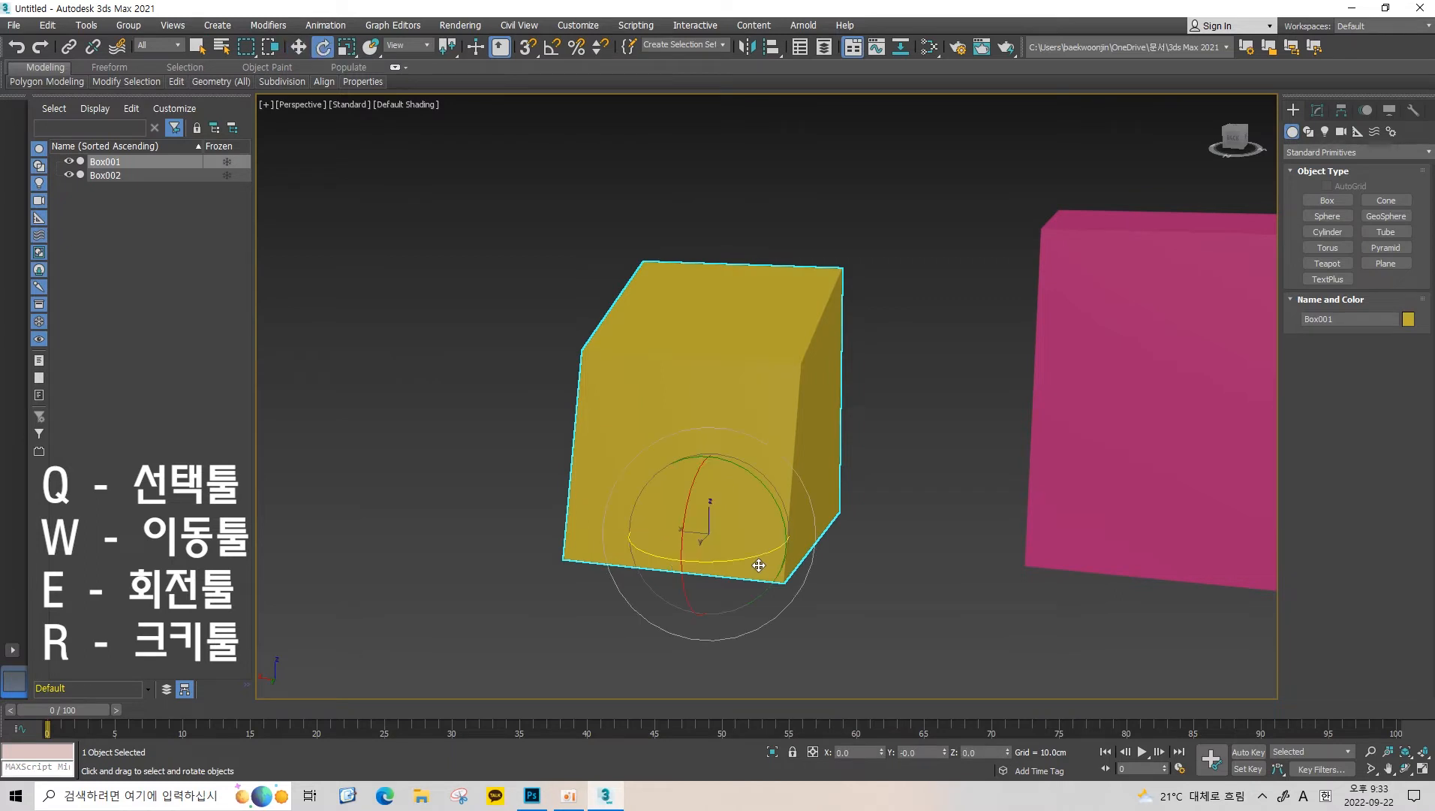
drag(735, 550, 857, 555)
right_click(858, 554)
key(q)
alt+middle_drag(845, 546, 796, 494)
key(q)
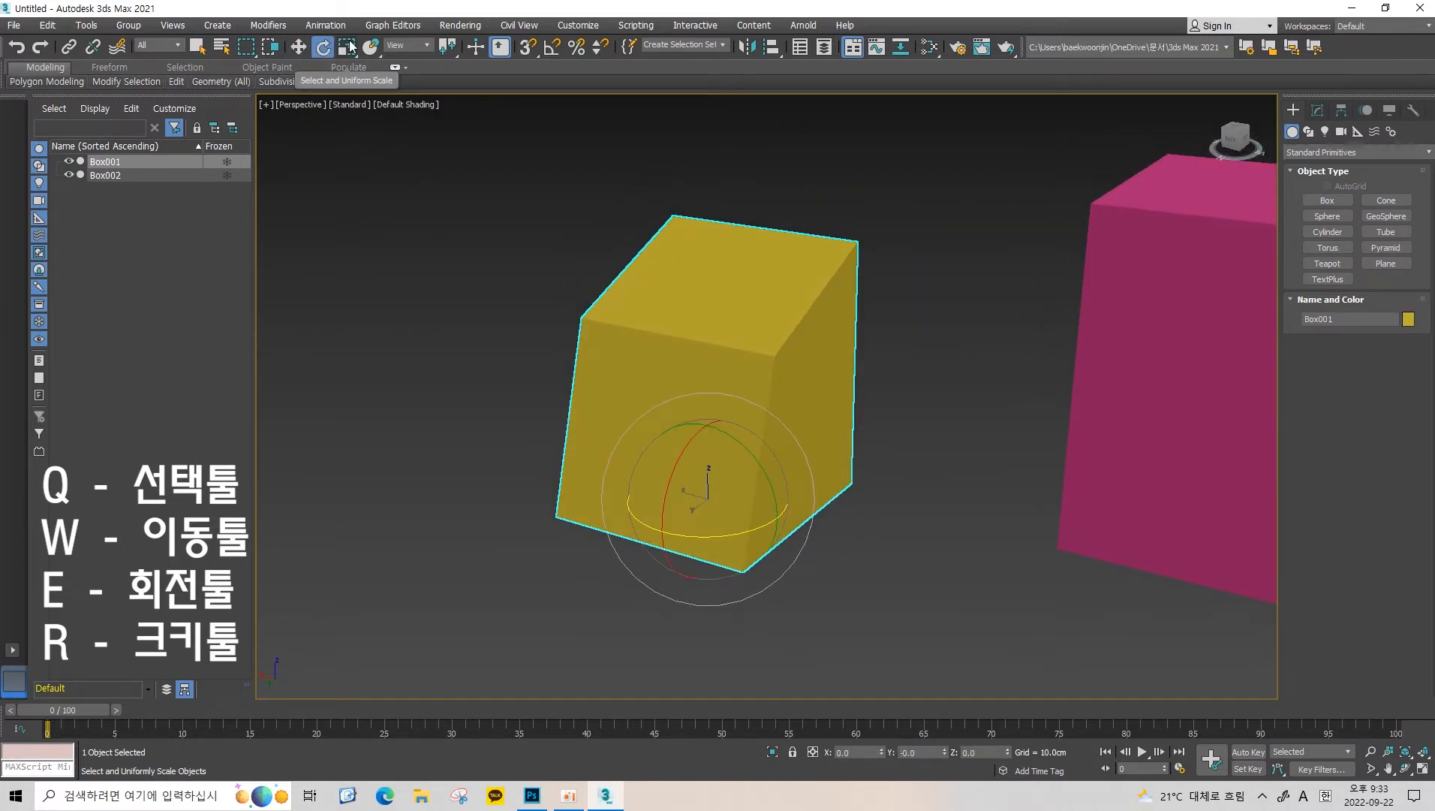
Activate Select and Uniform Scale for the yellow box and examine its scale gizmo from near and far.
click(349, 46)
alt+middle_drag(786, 481, 772, 516)
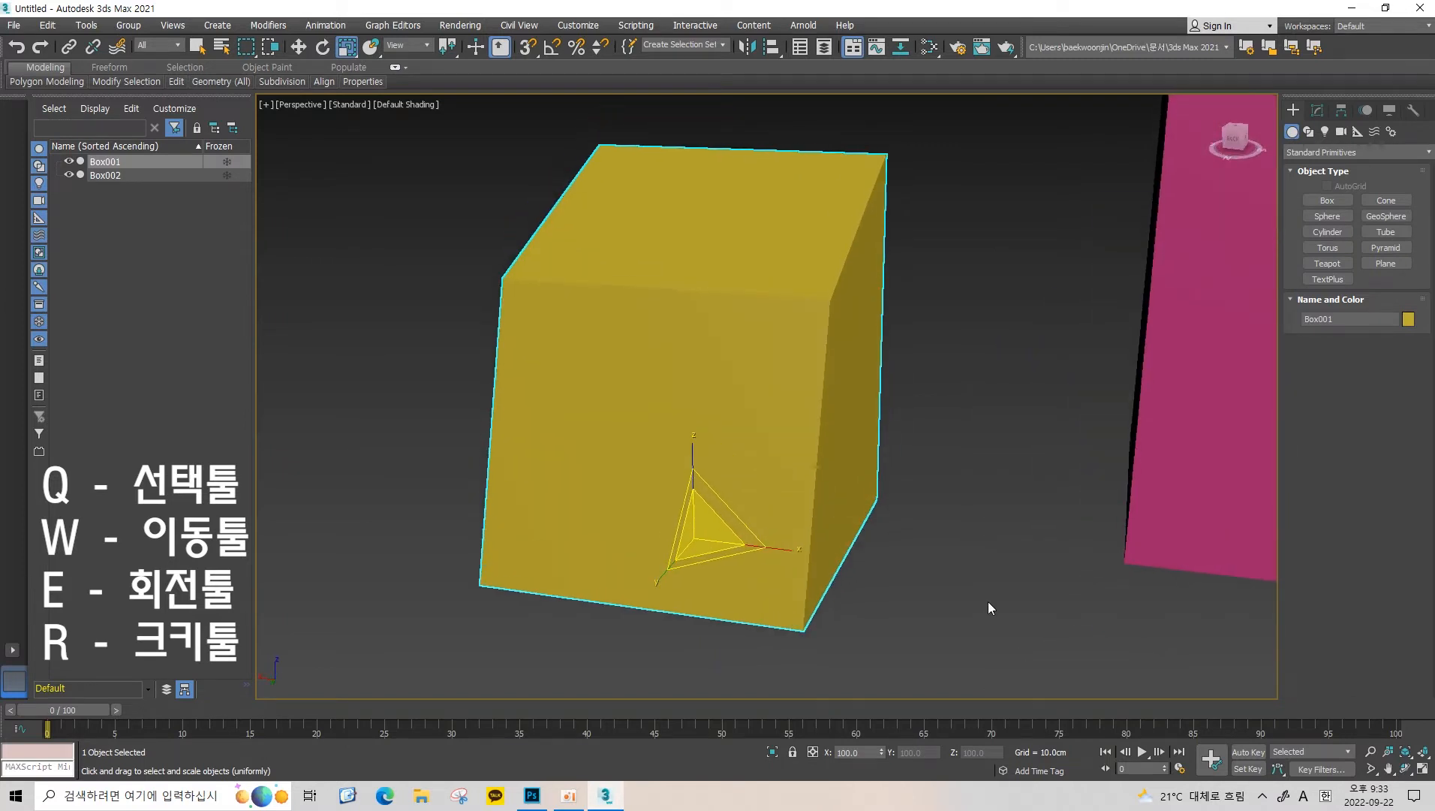
scroll(732, 522, down, 3)
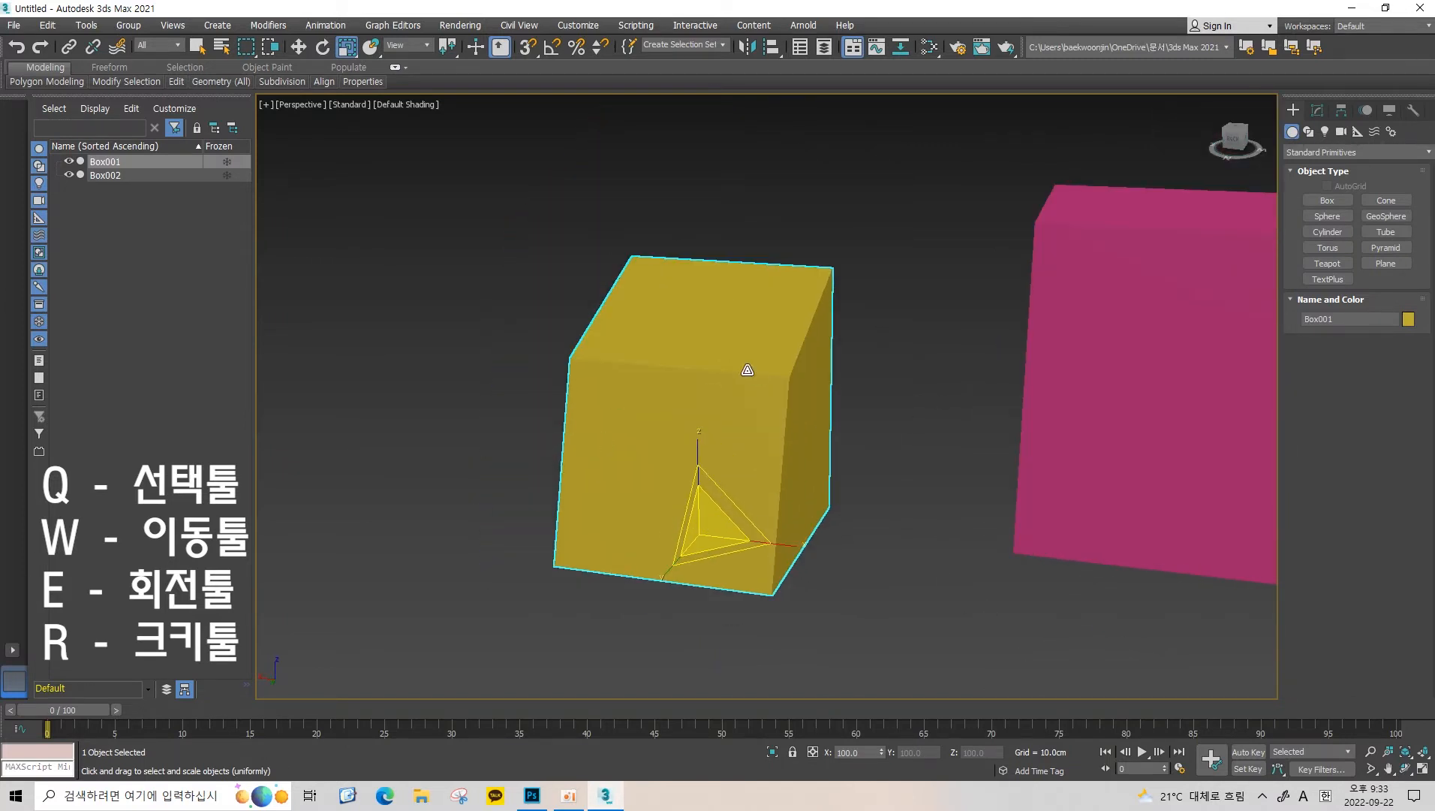
alt+middle_drag(765, 418, 775, 468)
scroll(745, 532, up, 5)
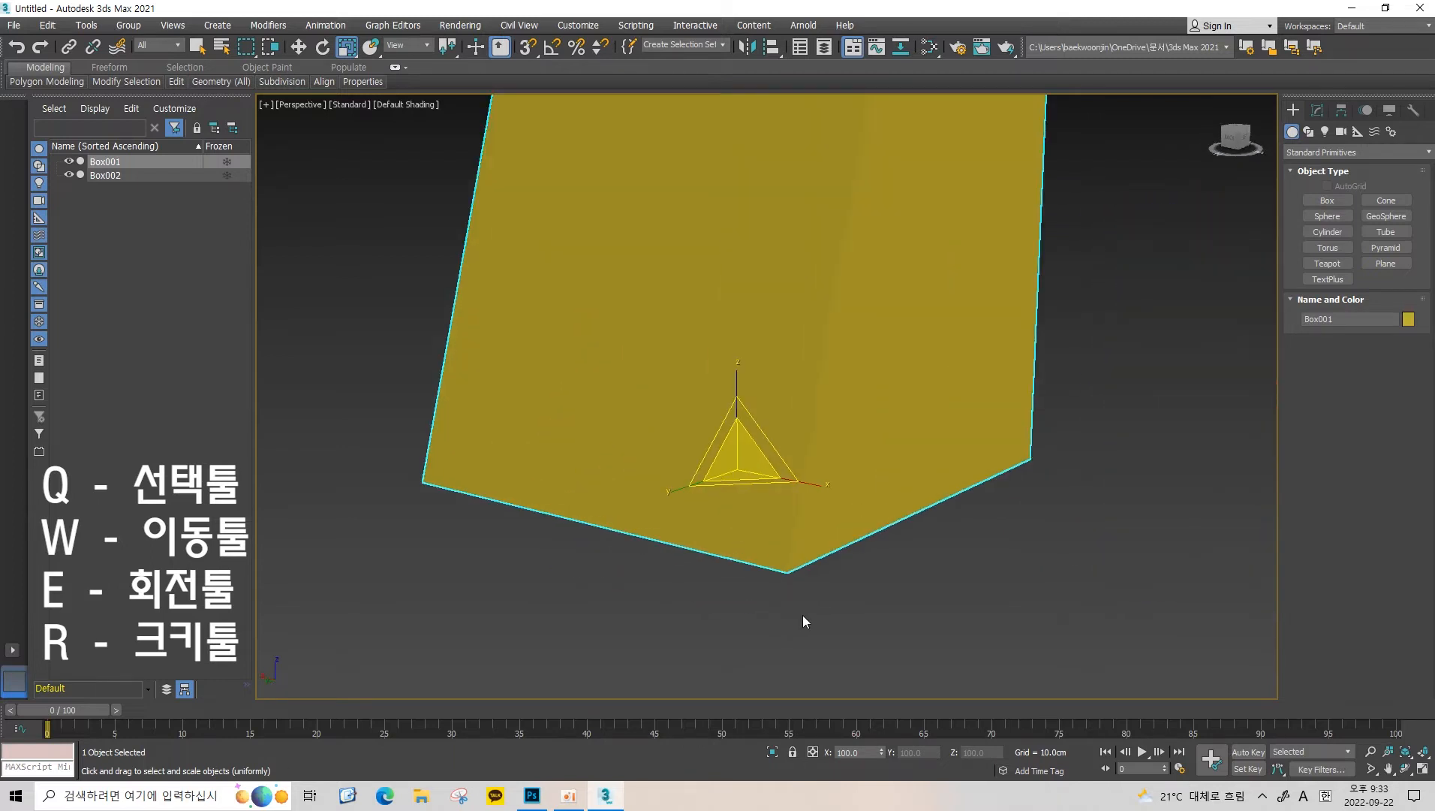
scroll(803, 616, down, 5)
scroll(812, 607, up, 5)
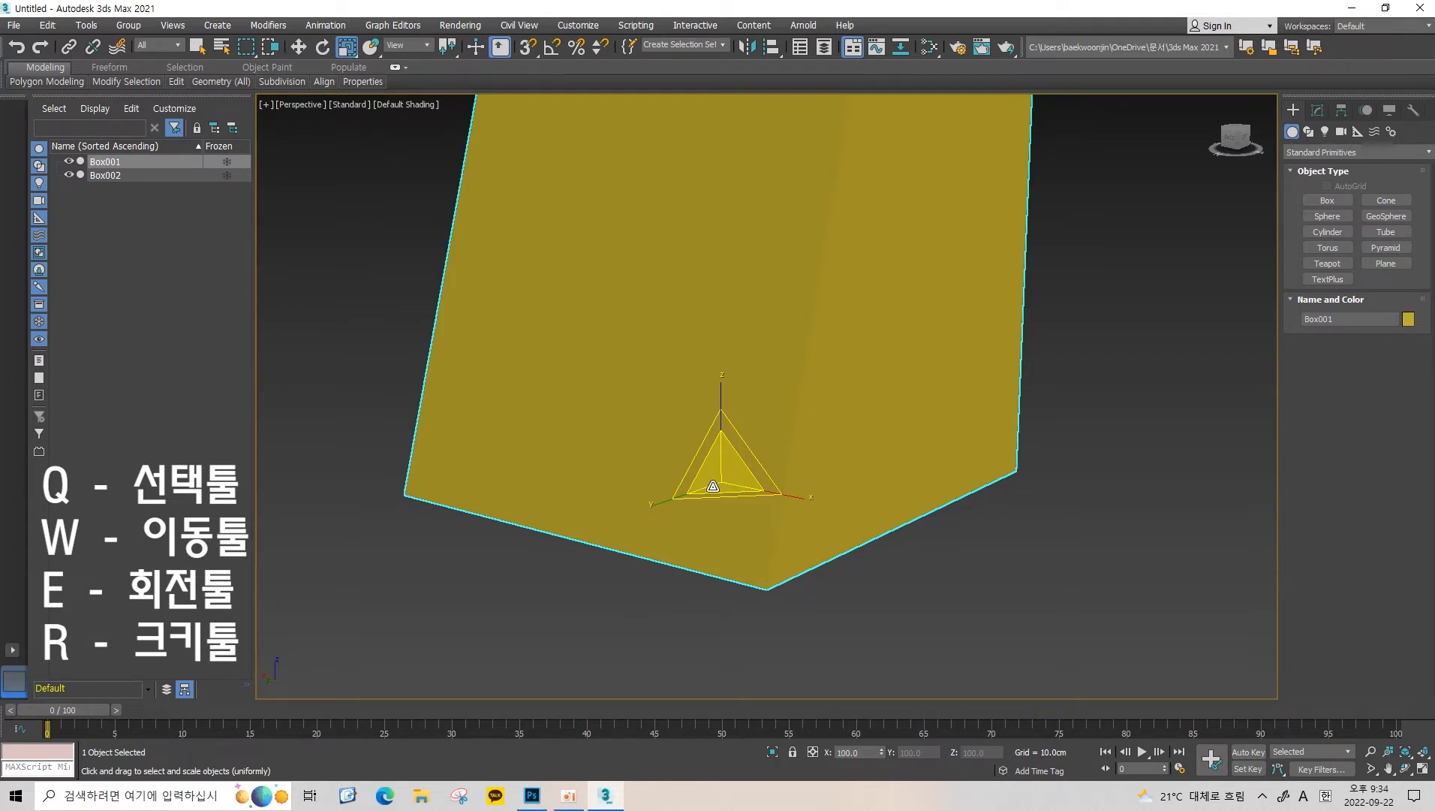
scroll(727, 477, down, 5)
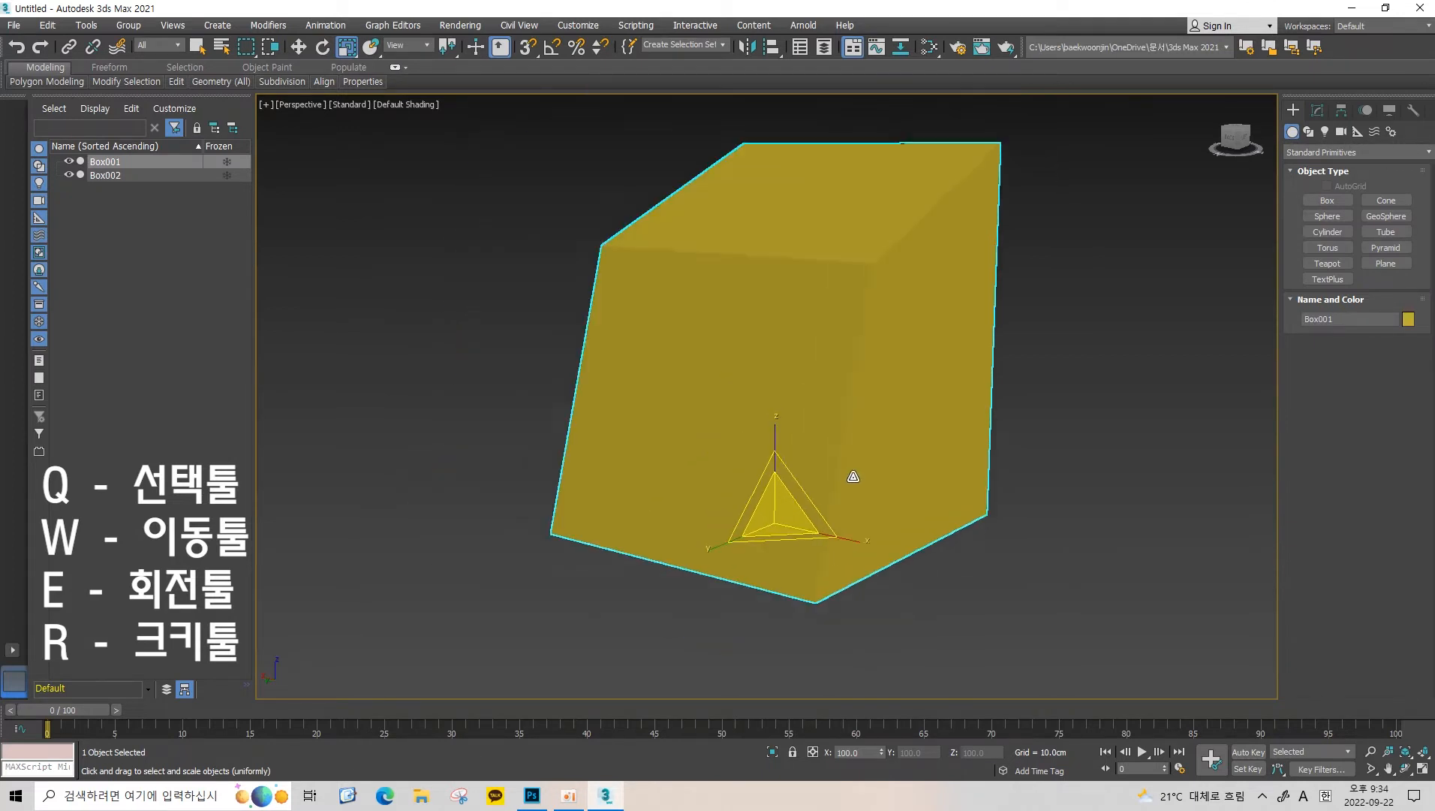
Scale the yellow box in the XZ plane to about 111% with the gizmo's plane handle.
mouse_move(804, 501)
mouse_down()
mouse_move(657, 336)
mouse_move(907, 561)
mouse_move(933, 551)
mouse_move(647, 365)
mouse_move(1101, 617)
mouse_move(895, 452)
mouse_move(628, 288)
mouse_move(1177, 678)
mouse_move(618, 263)
mouse_move(971, 654)
mouse_move(705, 333)
mouse_move(790, 443)
mouse_move(796, 525)
mouse_up()
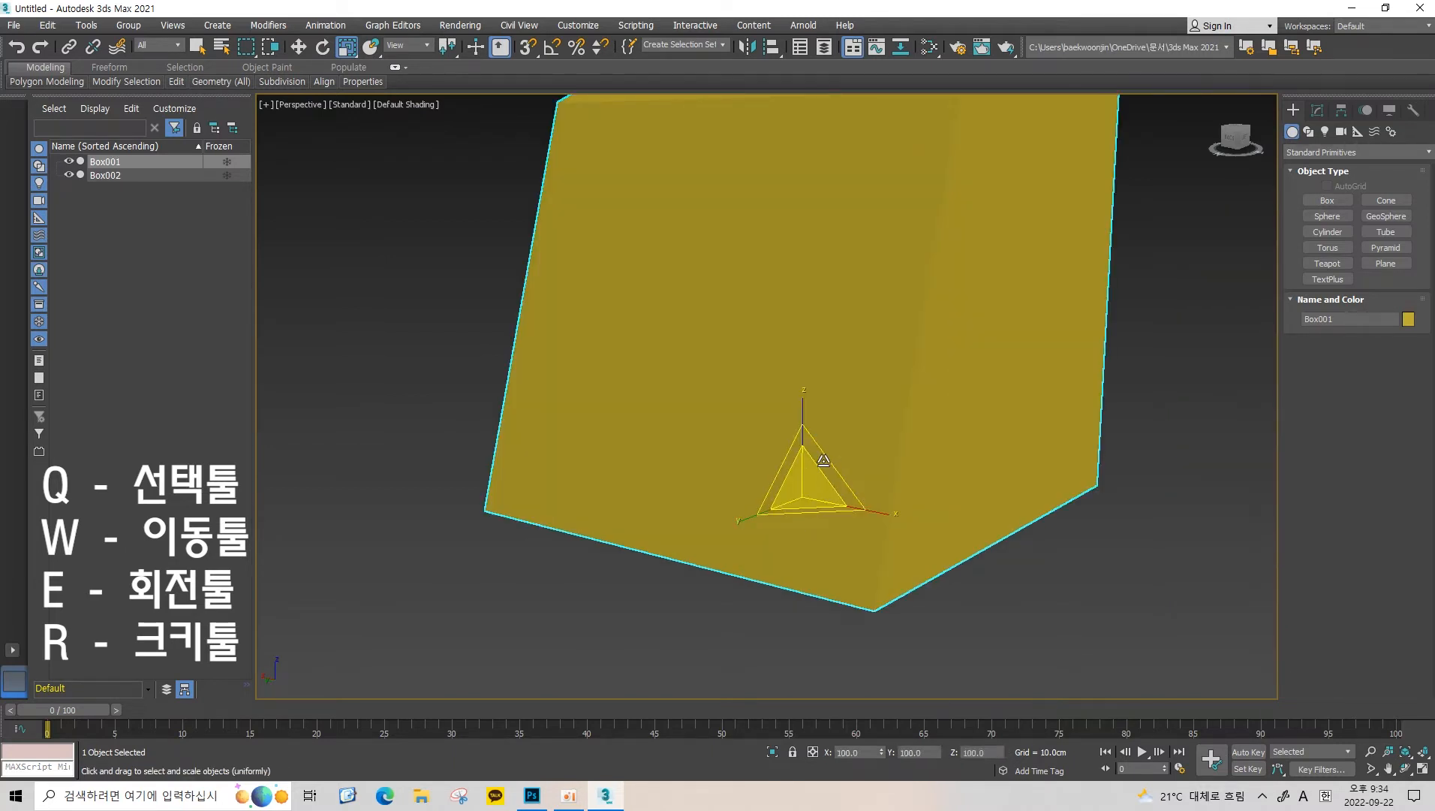
drag(826, 468, 794, 505)
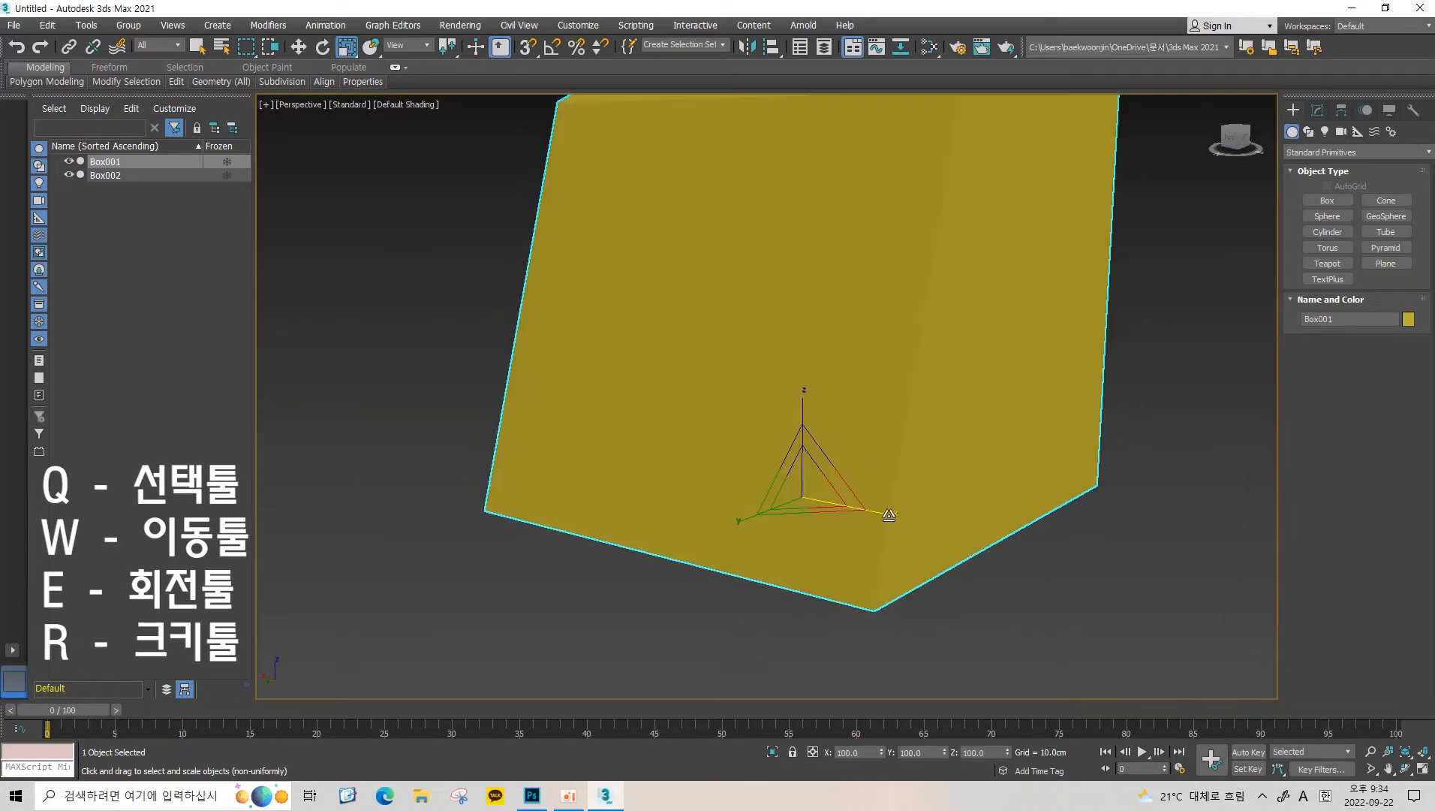
middle_drag(857, 484, 794, 488)
scroll(826, 514, down, 2)
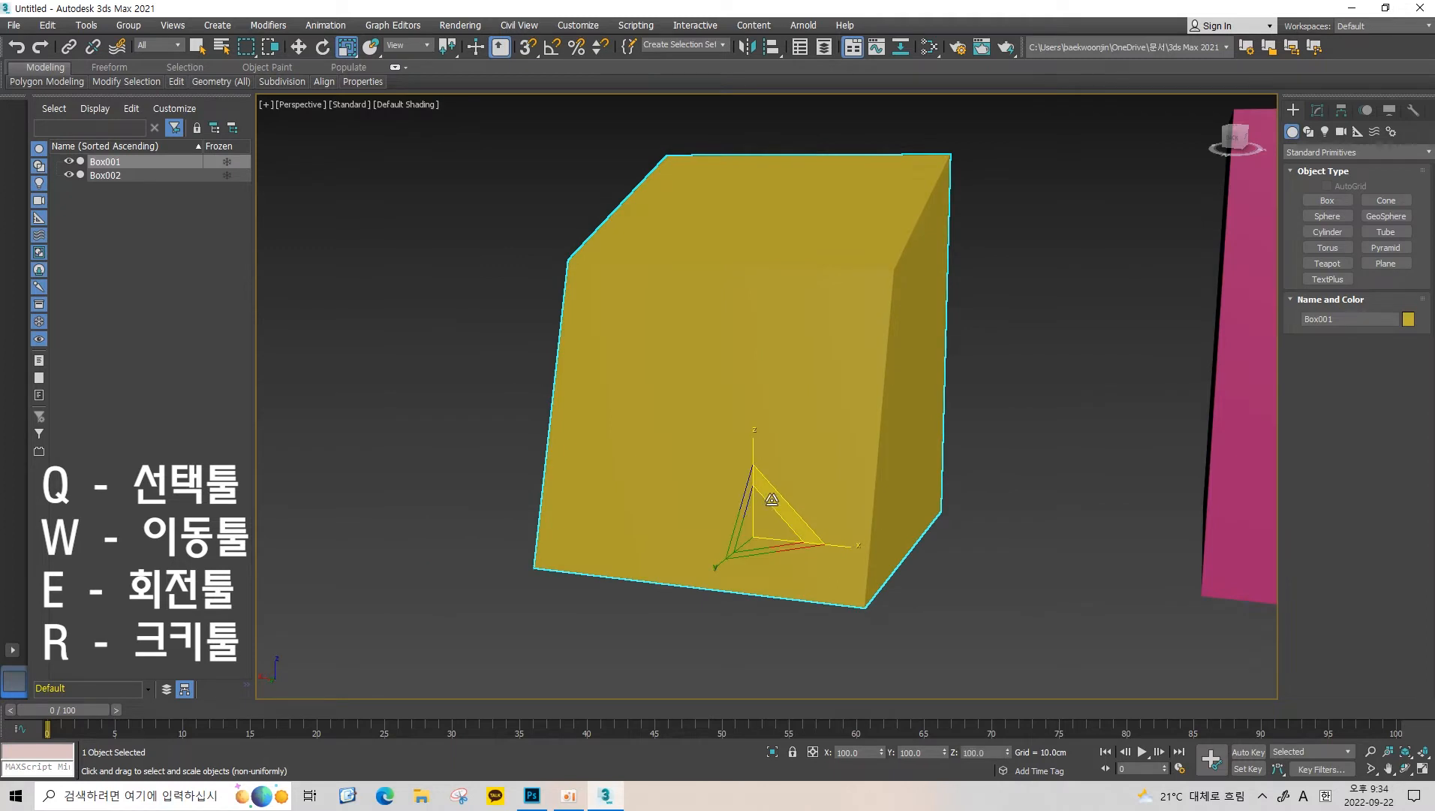
drag(772, 499, 828, 519)
scroll(831, 519, down, 5)
middle_drag(841, 488, 829, 521)
scroll(830, 518, down, 2)
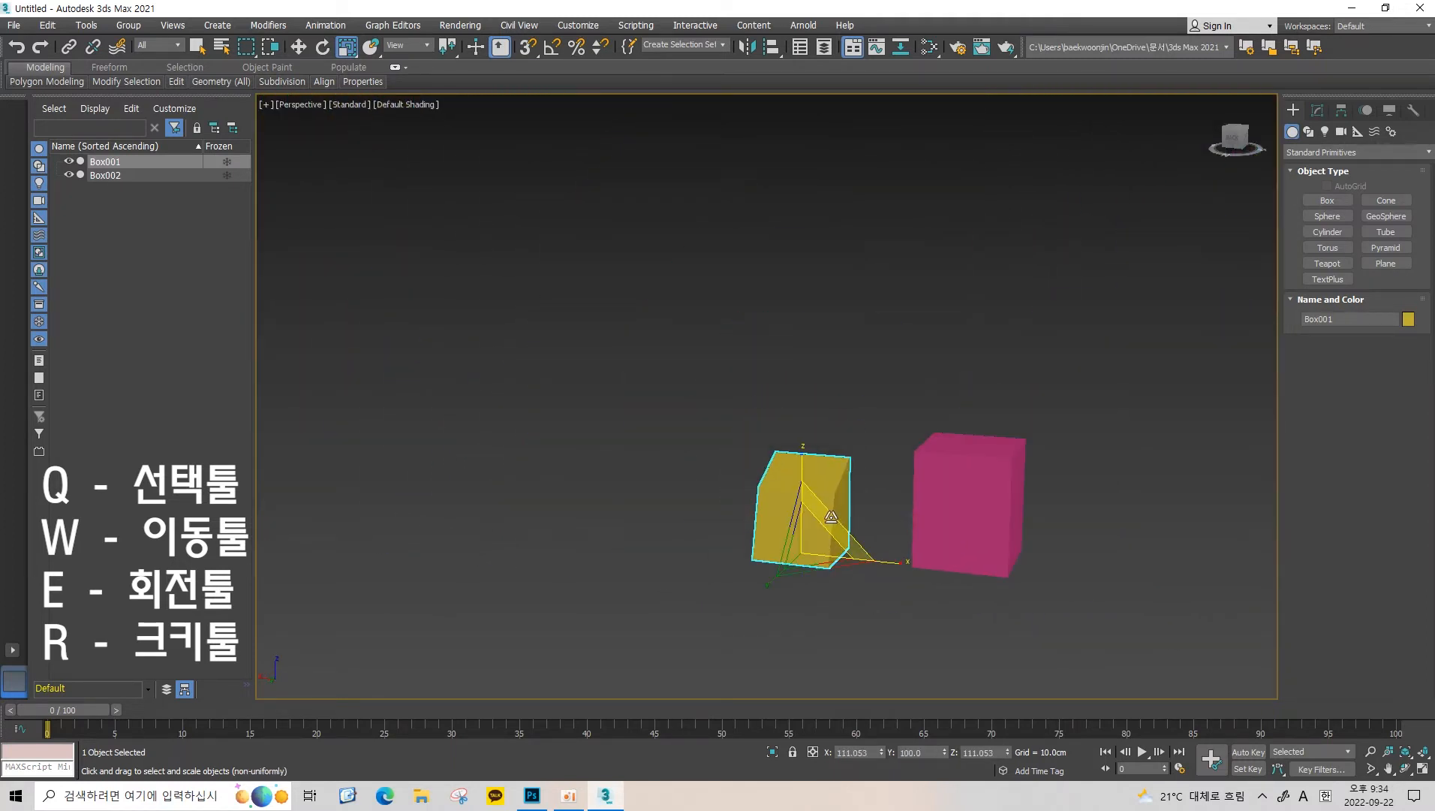
Try enlarging the yellow box in the XZ plane to about 570%, inspect its shape from the side, and undo the scaling.
drag(831, 517, 1001, 189)
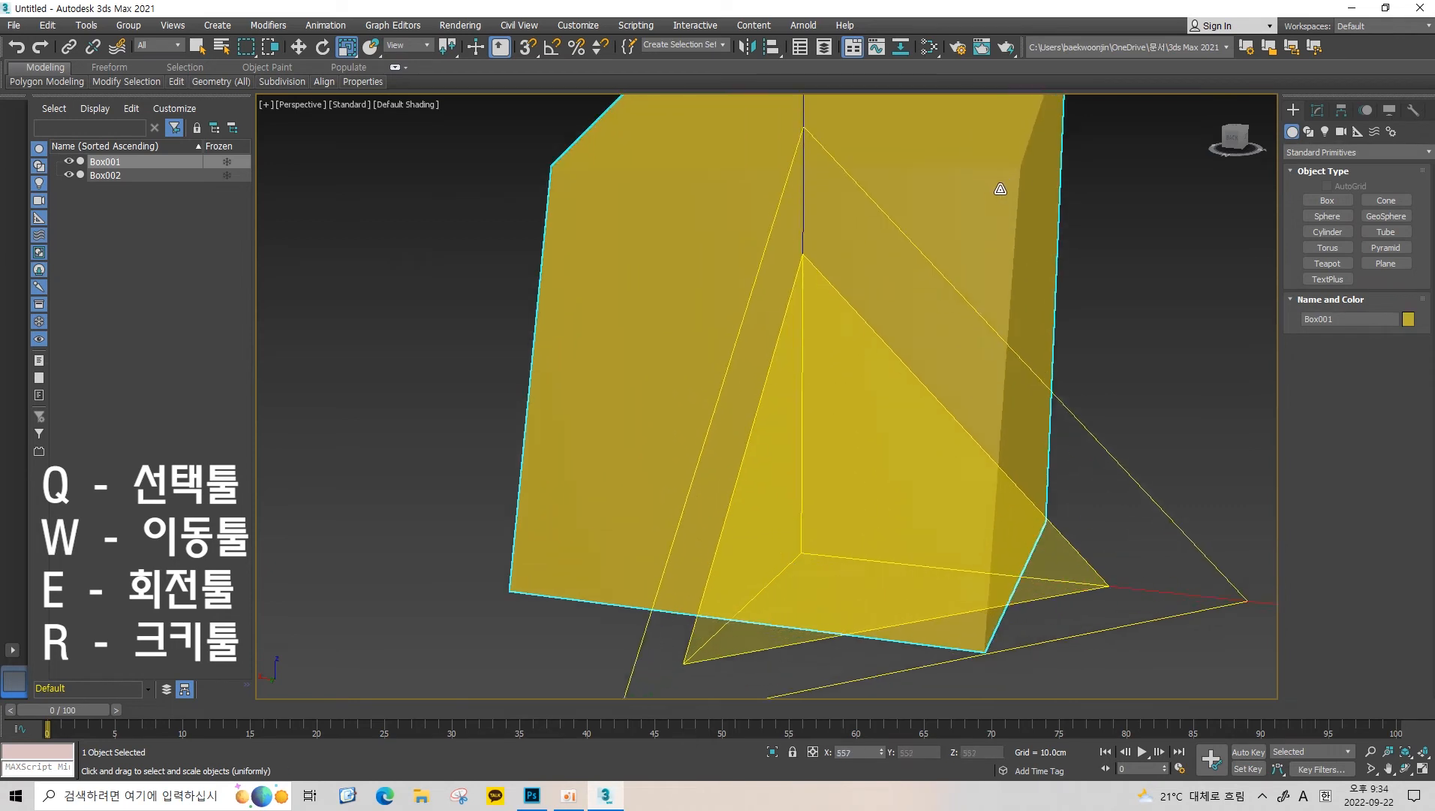
right_click(1000, 189)
drag(831, 512, 957, 268)
alt+middle_drag(958, 268, 866, 284)
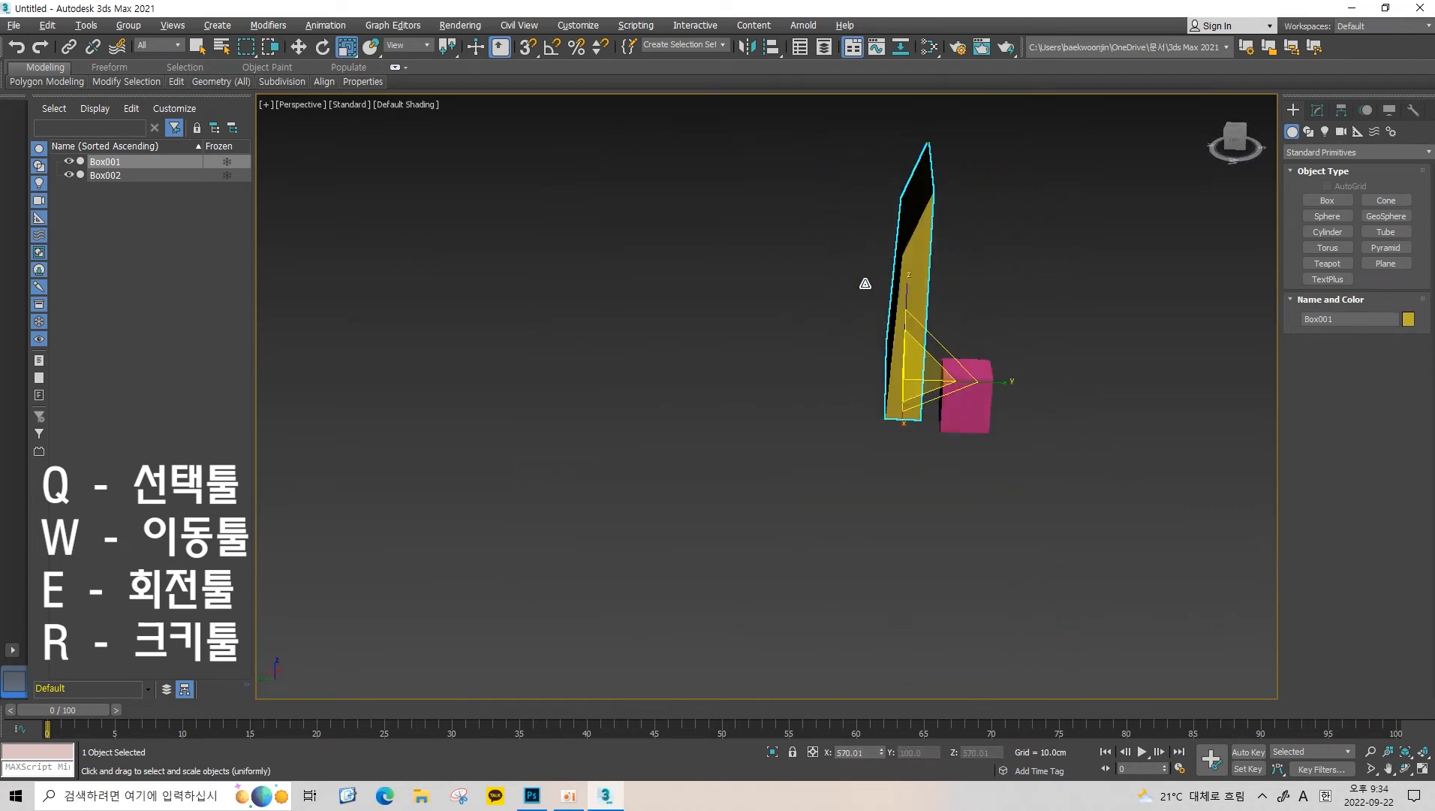
middle_drag(936, 253, 960, 325)
scroll(953, 335, up, 2)
key(ctrl+z)
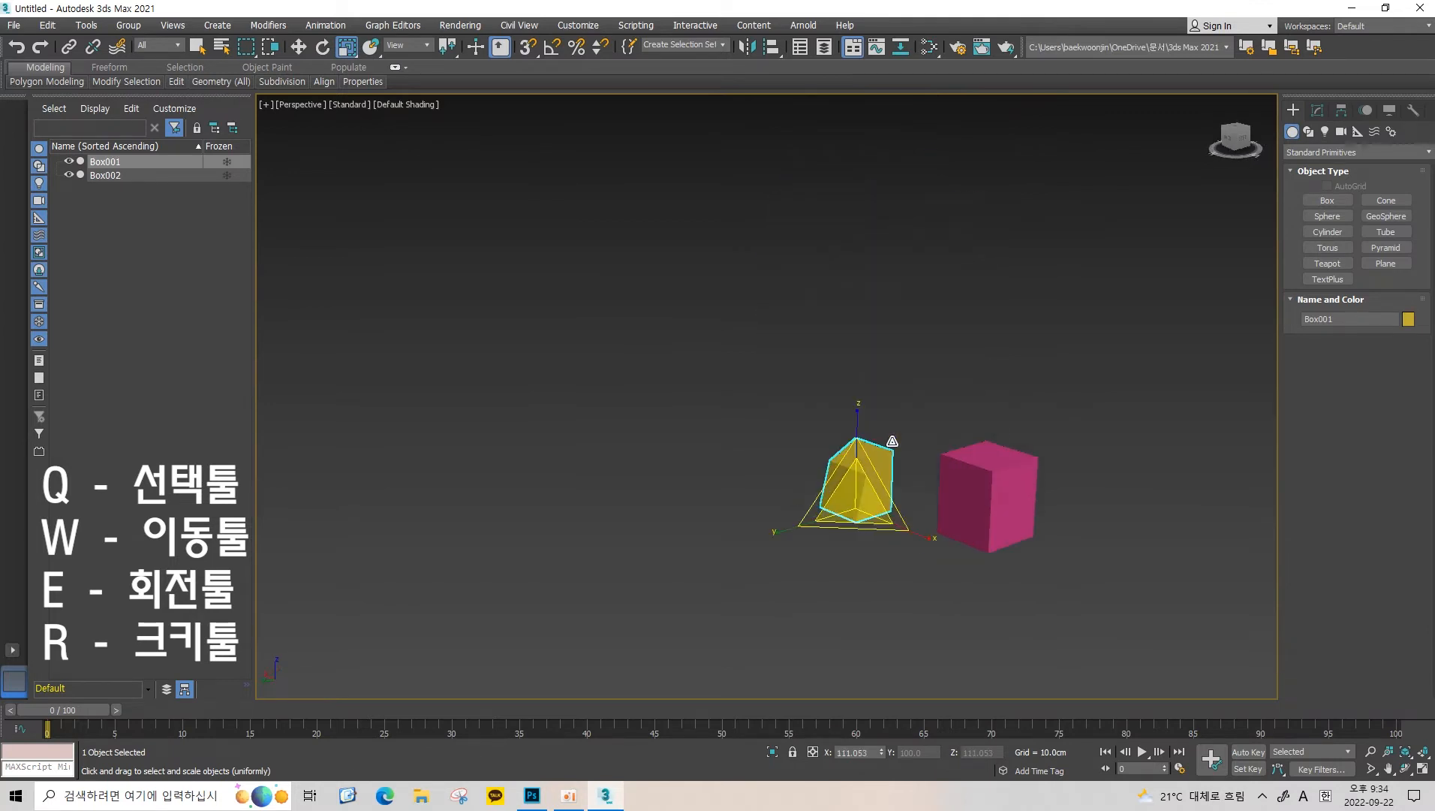
Try enlarging the yellow box in the YZ plane with the gizmo's plane handle, undoing each scaling.
scroll(894, 509, up, 2)
middle_drag(887, 510, 888, 457)
scroll(890, 489, up, 4)
scroll(888, 456, up, 2)
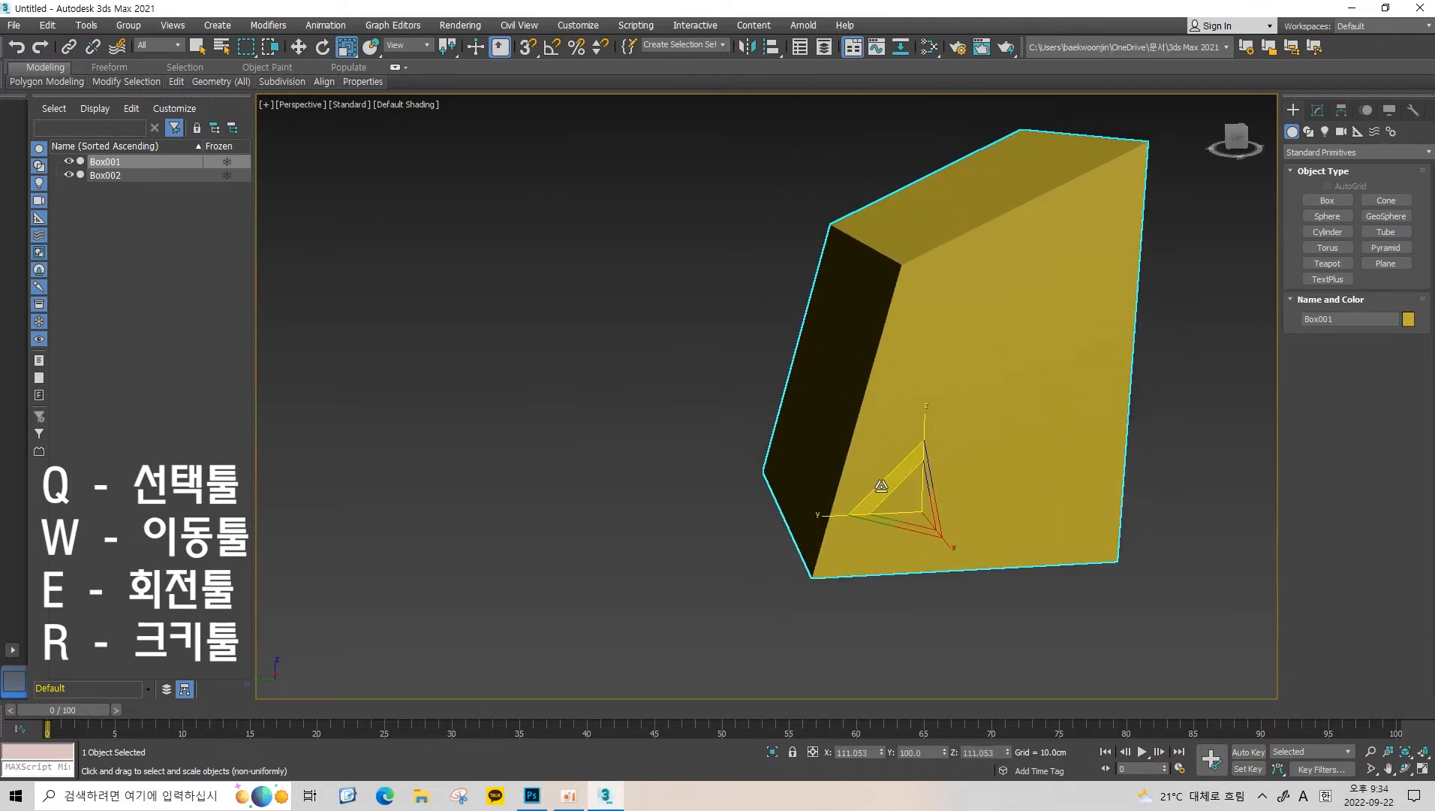
drag(881, 486, 555, 235)
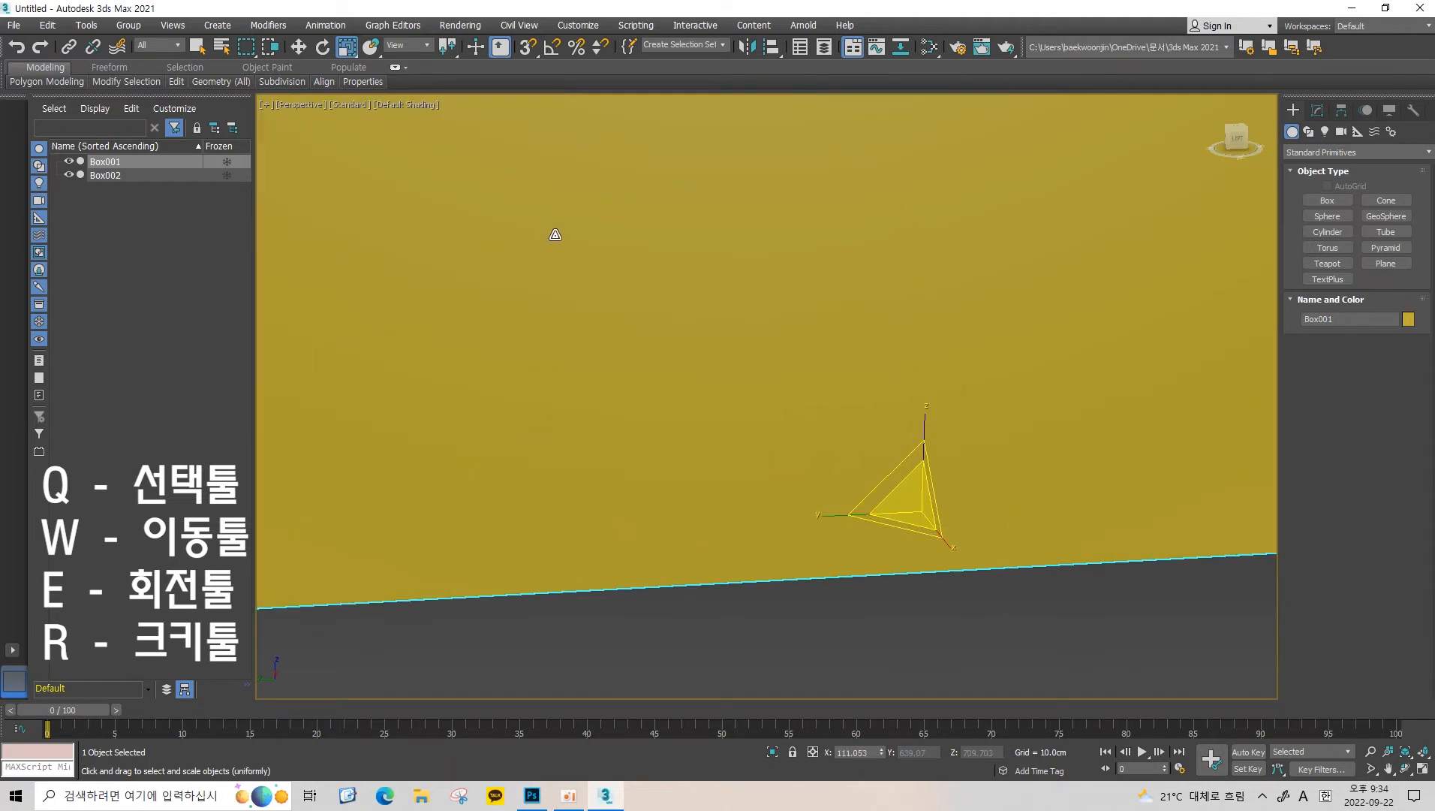
scroll(556, 234, down, 4)
alt+middle_drag(676, 300, 698, 406)
key(ctrl+z)
scroll(715, 409, down, 2)
drag(706, 394, 536, 170)
key(ctrl+z)
scroll(766, 368, up, 2)
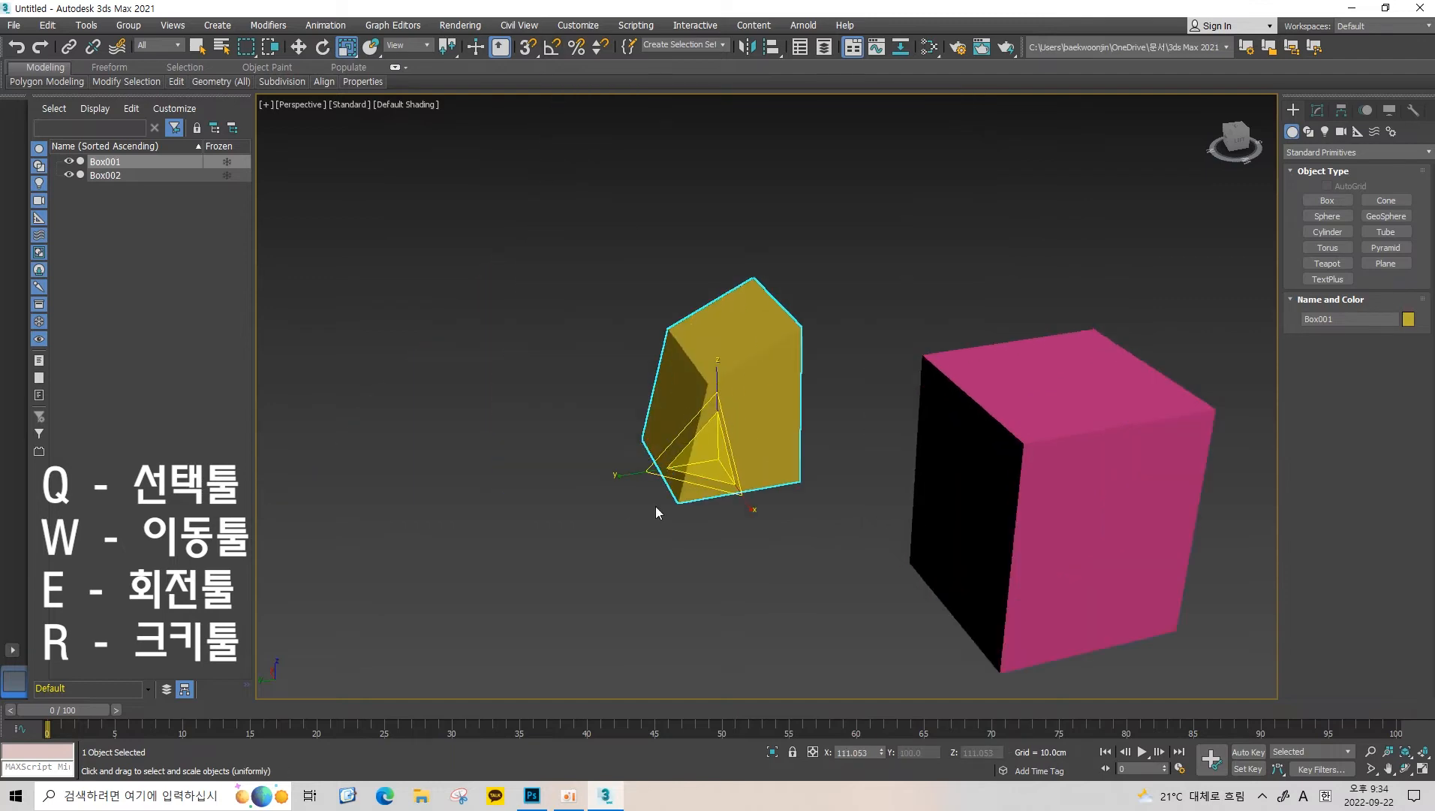
Try scaling the yellow box in the XY plane with the gizmo's plane handle and undo the change.
drag(674, 471, 727, 747)
key(ctrl+z)
scroll(665, 469, up, 4)
alt+middle_drag(796, 434, 763, 412)
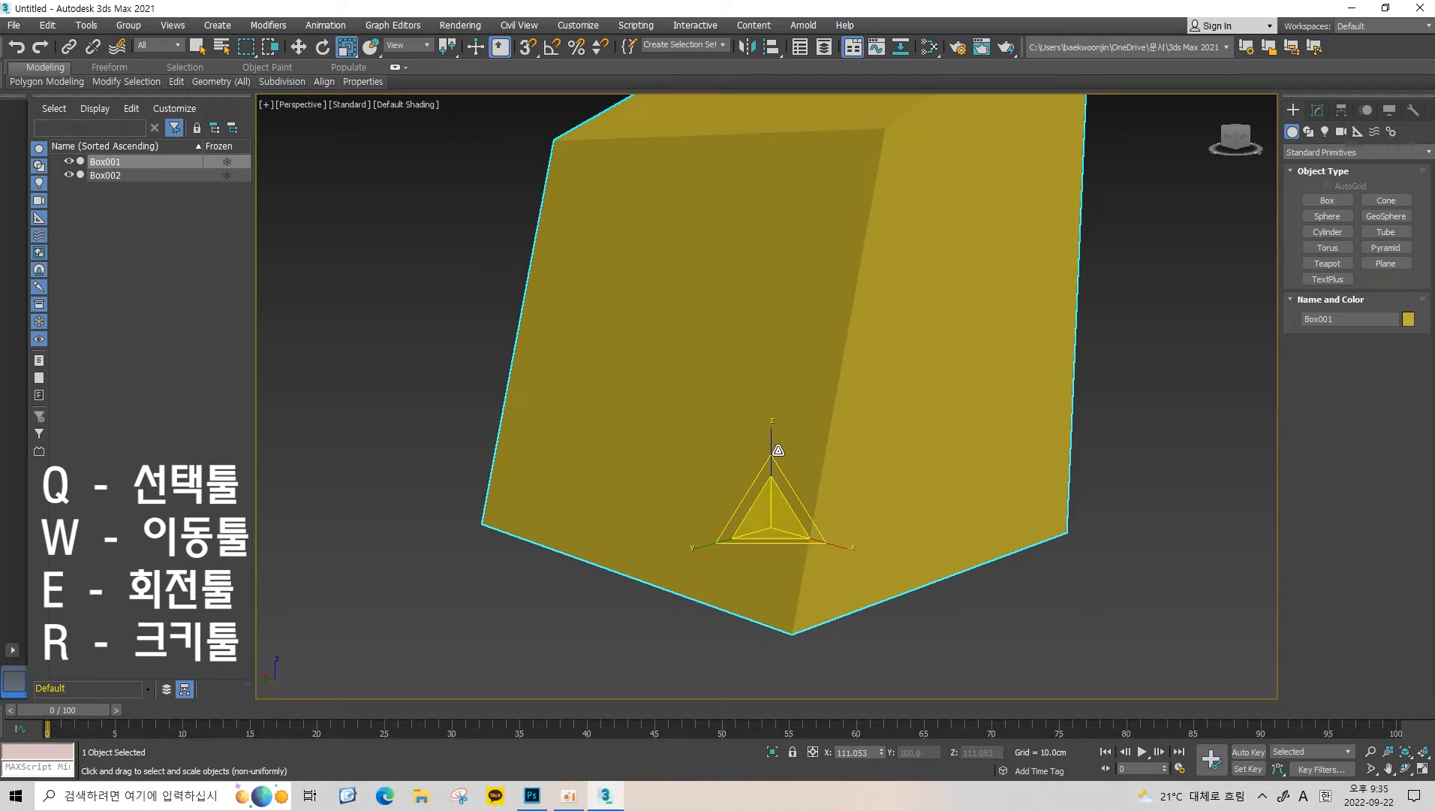
Try stretching the yellow box along the Z axis only, view it from another angle, and undo the stretch.
alt+middle_drag(777, 438, 808, 421)
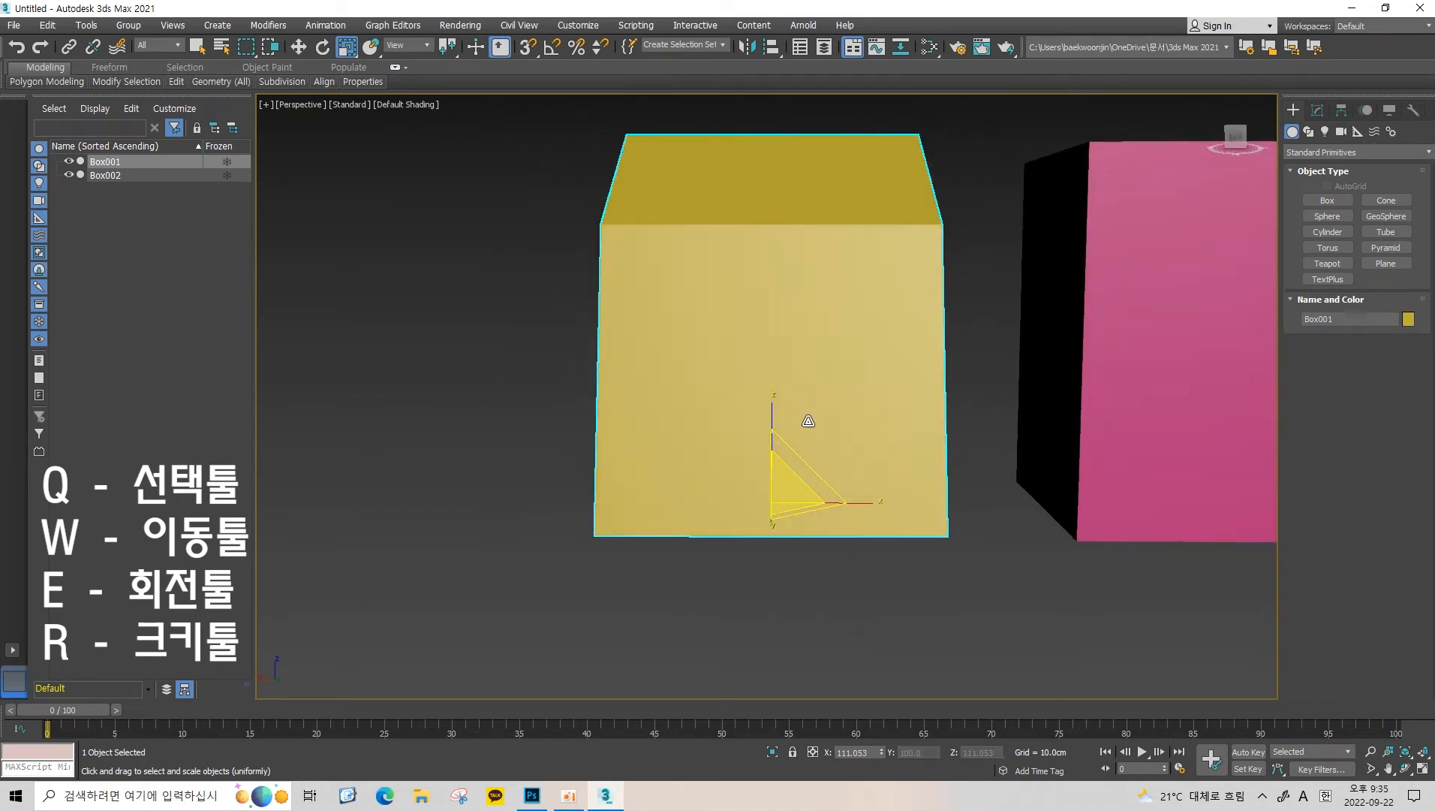
scroll(773, 404, down, 5)
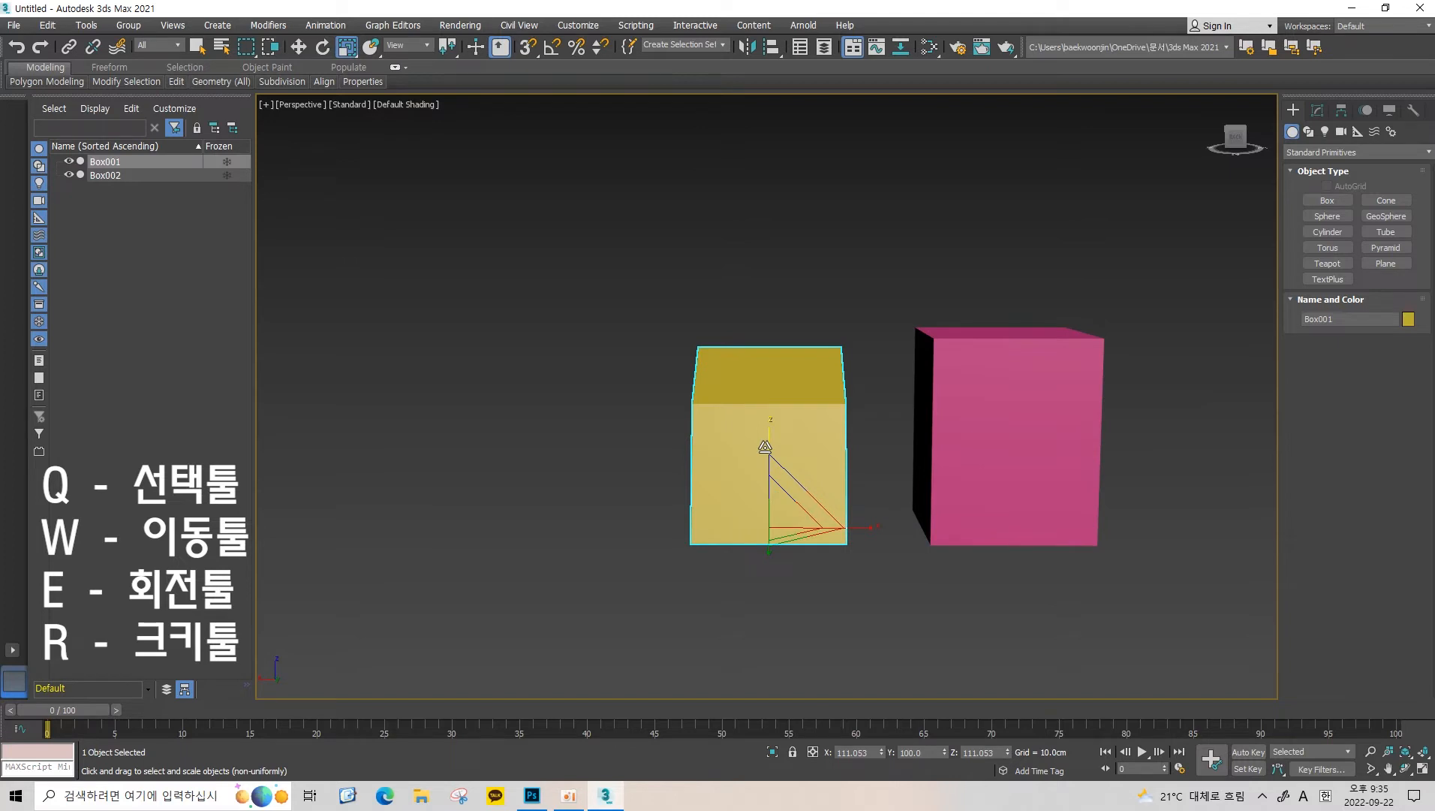
drag(765, 447, 760, 218)
scroll(688, 550, down, 5)
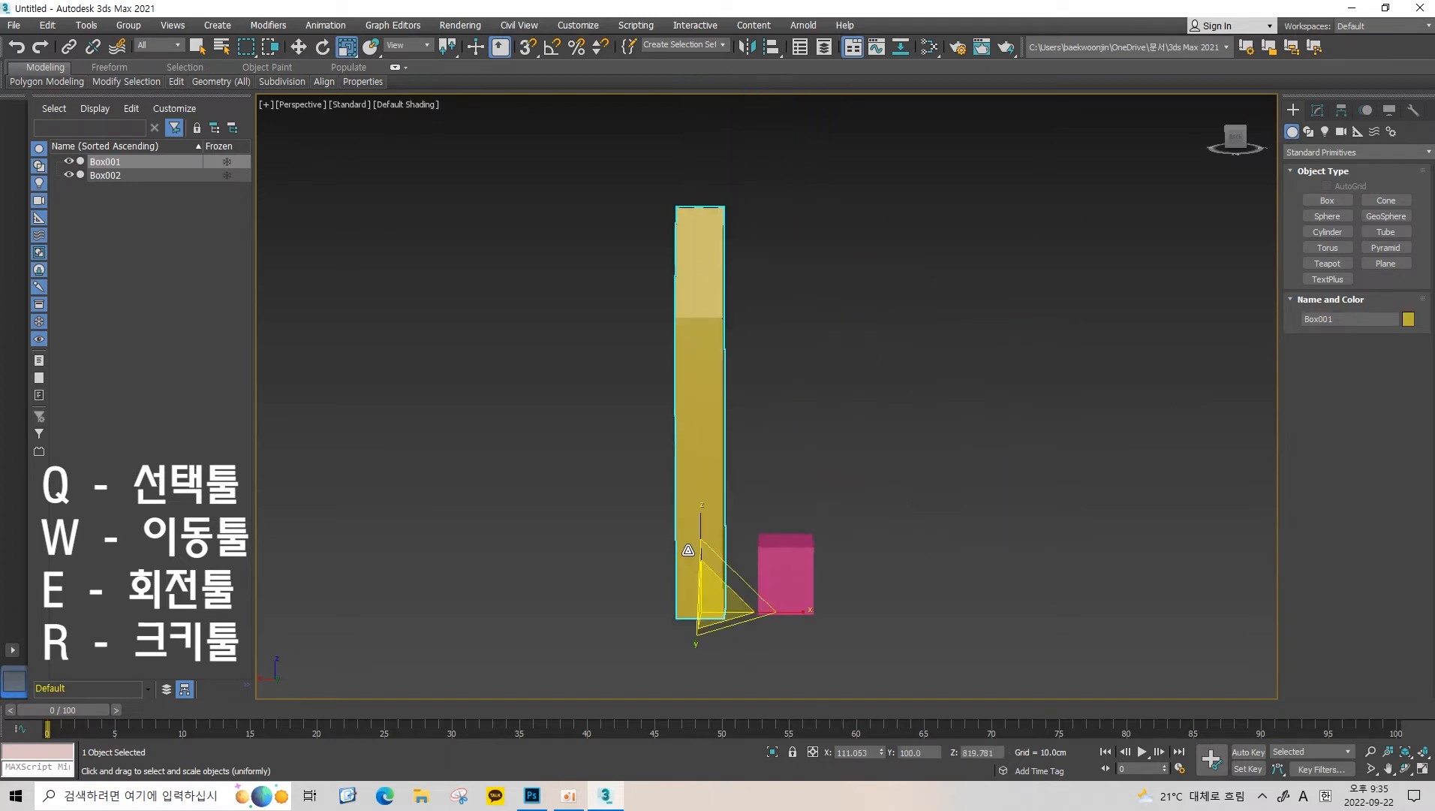
alt+middle_drag(689, 550, 576, 544)
key(ctrl+z)
Try stretching the yellow box along the Z axis several more times, up to about 3778%, undoing the stretches.
scroll(683, 525, down, 4)
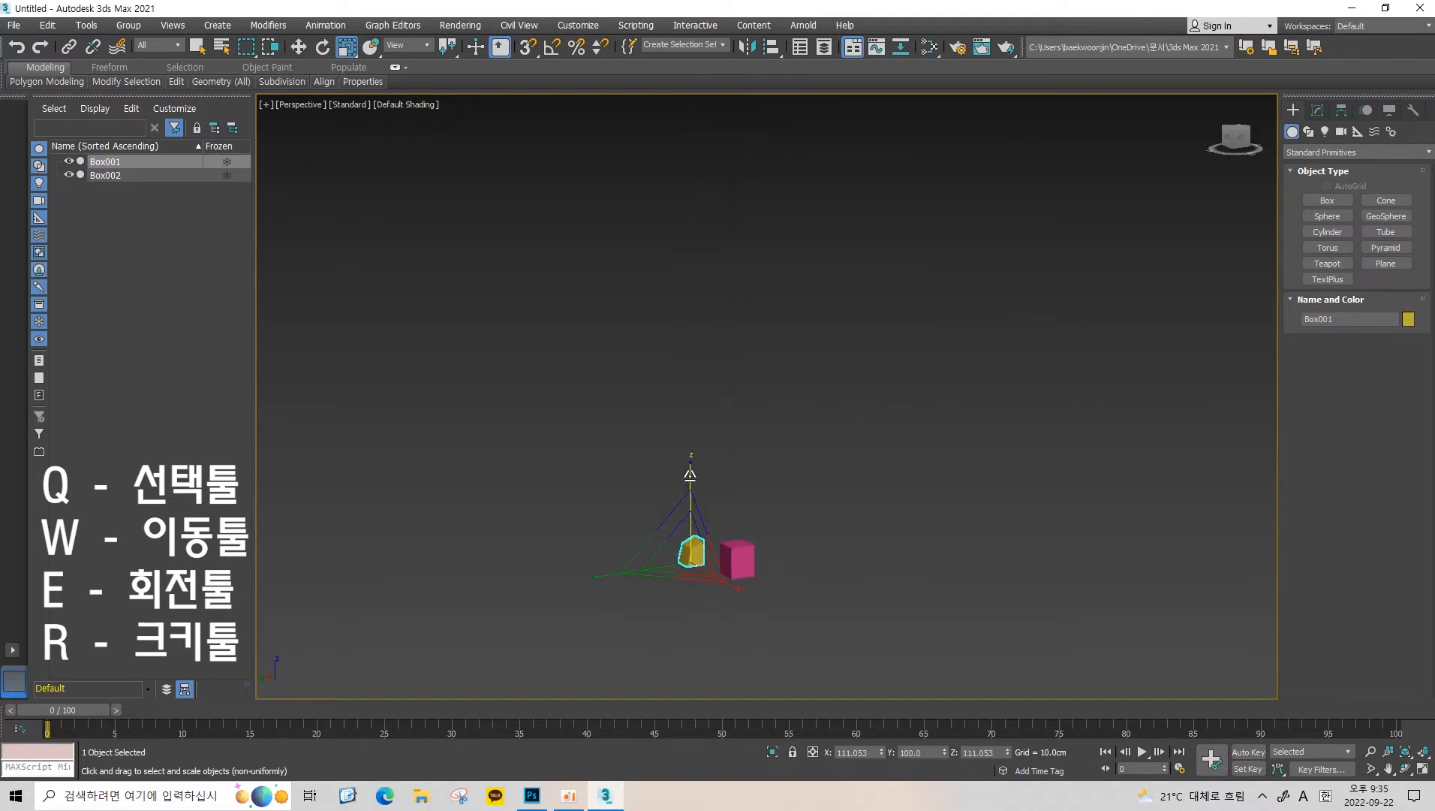
drag(714, 207, 786, 87)
drag(861, 218, 745, 660)
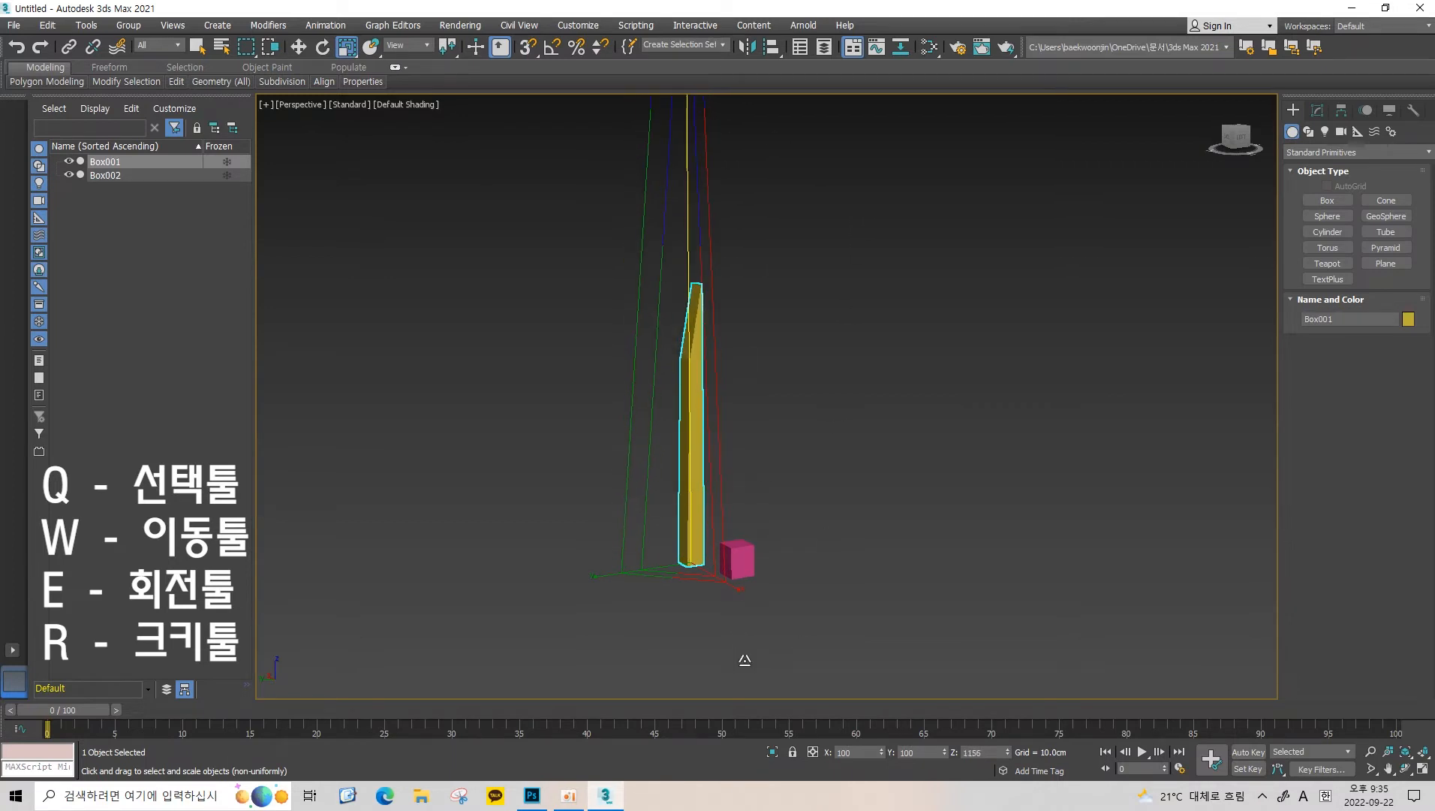
drag(636, 45, 976, 35)
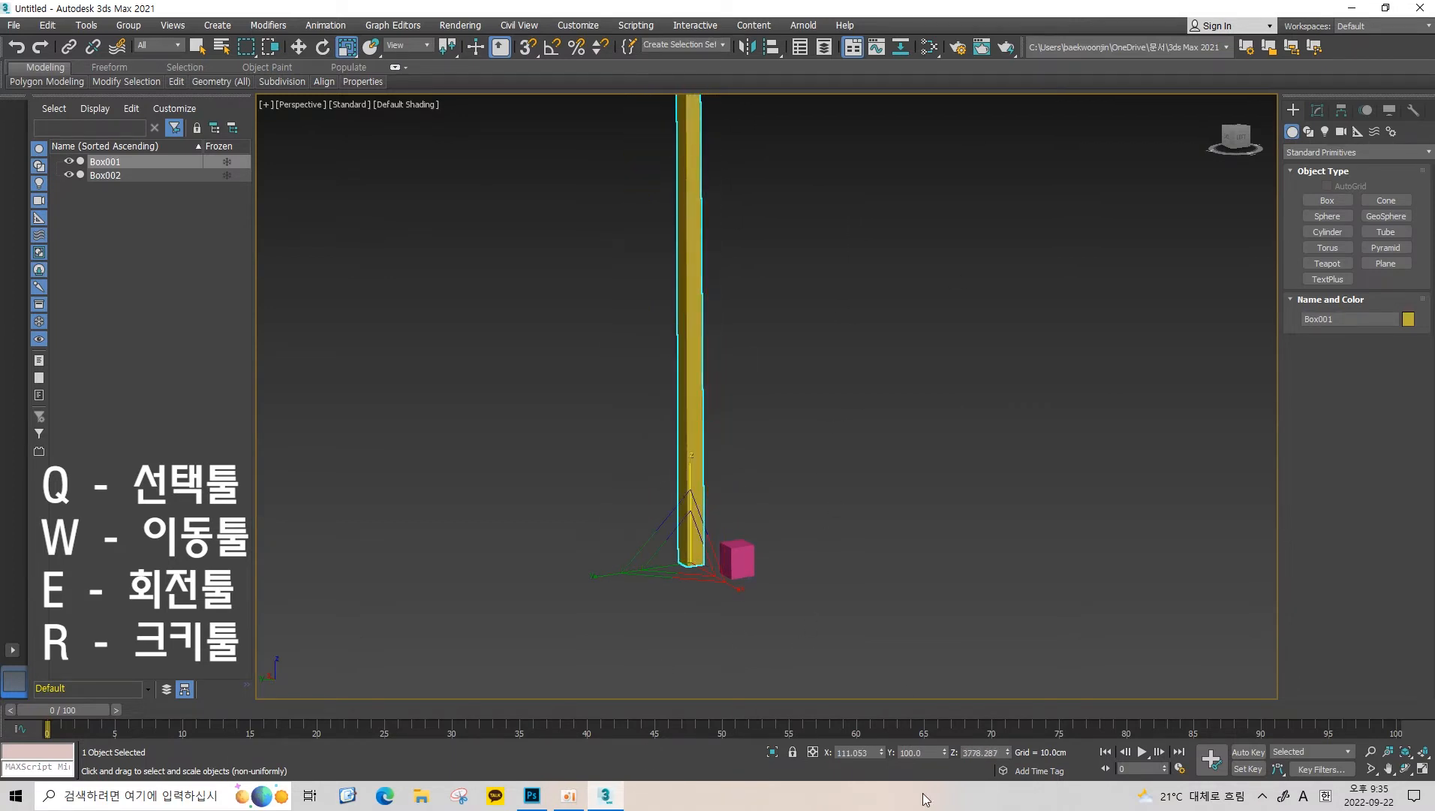
key(ctrl+z)
Try stretching the yellow box along the X axis twice, undoing each stretch.
scroll(689, 572, up, 5)
scroll(863, 563, up, 3)
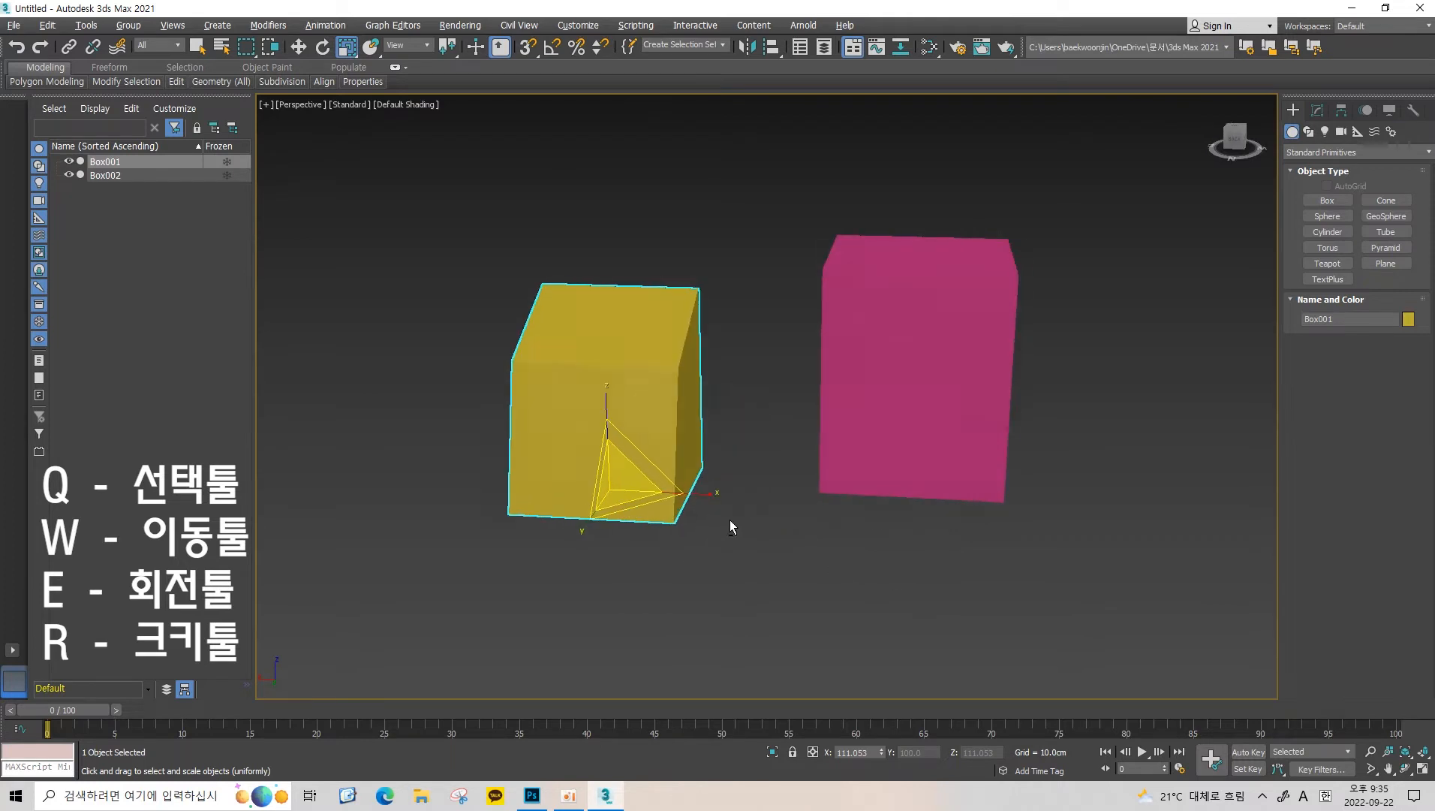
alt+middle_drag(729, 520, 756, 529)
drag(558, 514, 286, 513)
middle_drag(834, 397, 927, 390)
key(ctrl+z)
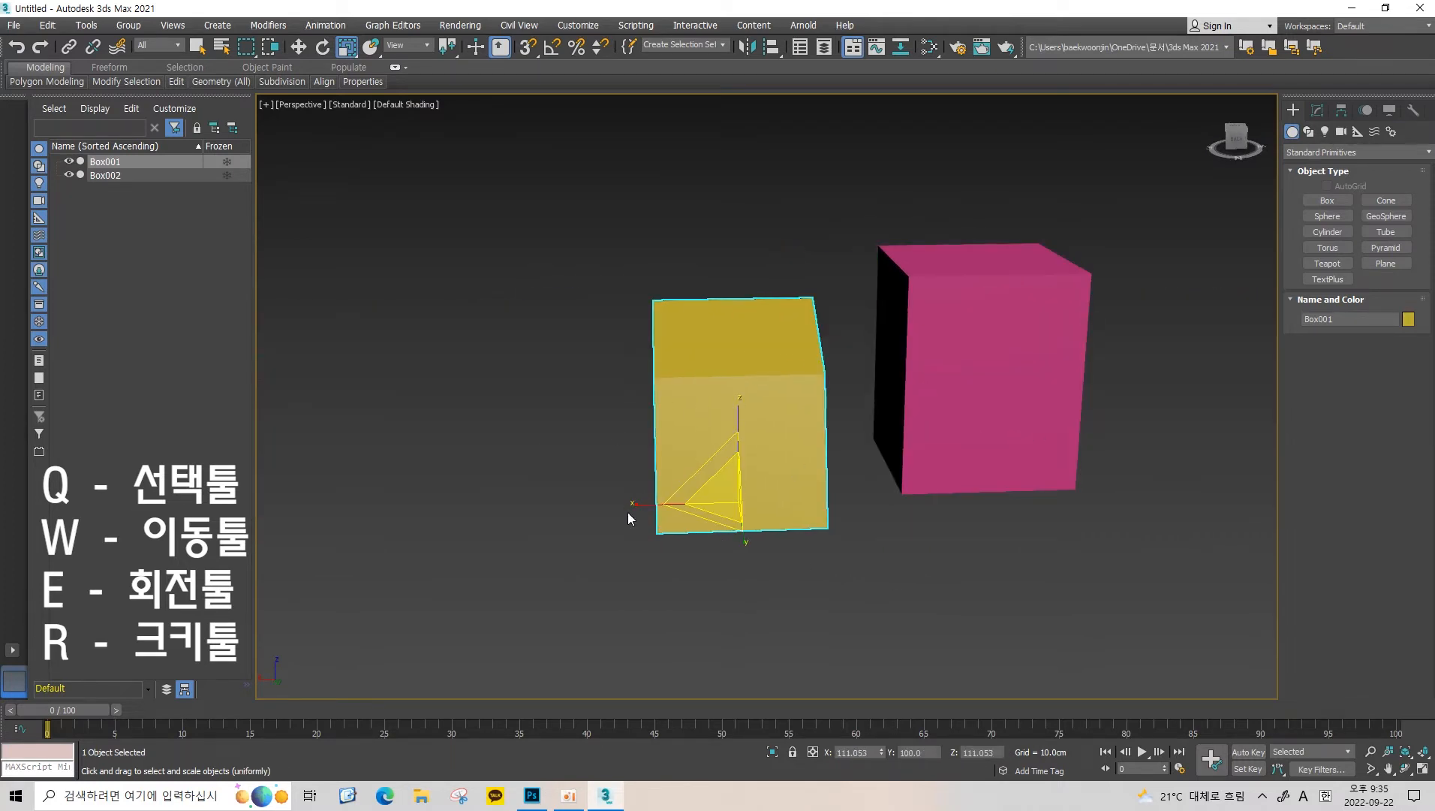
drag(638, 502, 286, 505)
key(ctrl+z)
Try stretching the yellow box along the Y axis to about 2842% and undo the stretch.
alt+middle_drag(848, 516, 859, 545)
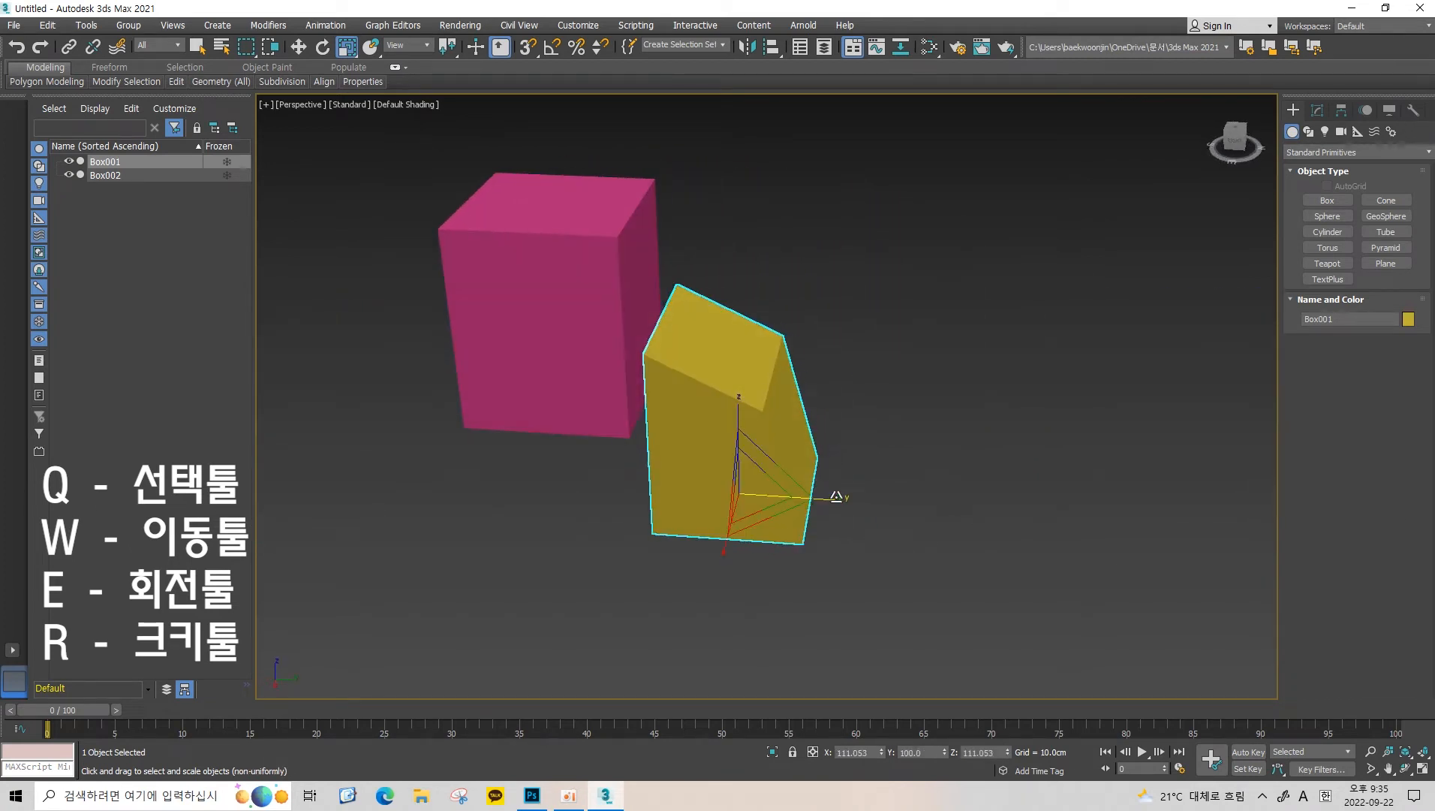
drag(833, 497, 1232, 517)
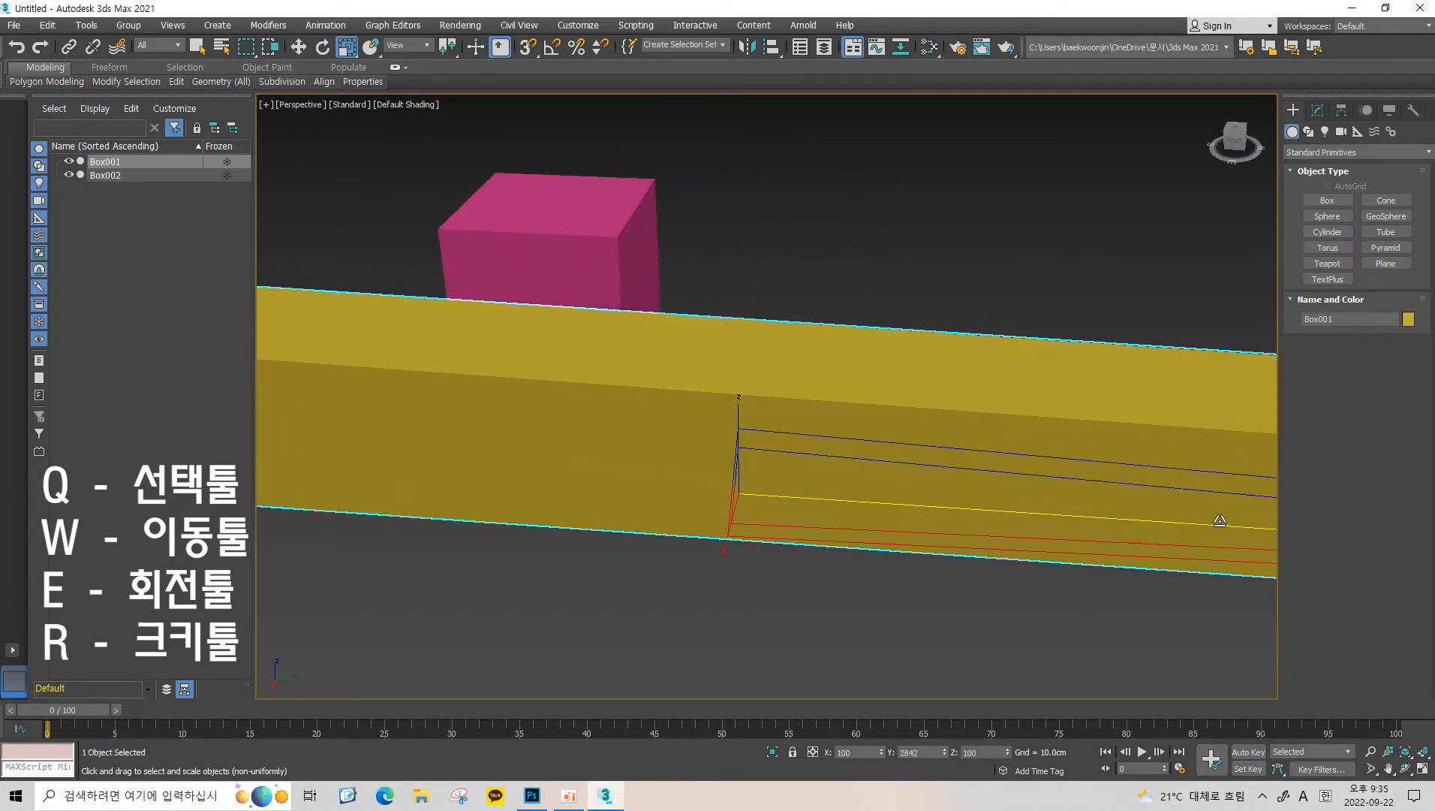
key(ctrl+z)
Try stretching the yellow box along only the X axis once more and undo it.
alt+middle_drag(851, 427, 663, 417)
alt+middle_drag(700, 489, 754, 509)
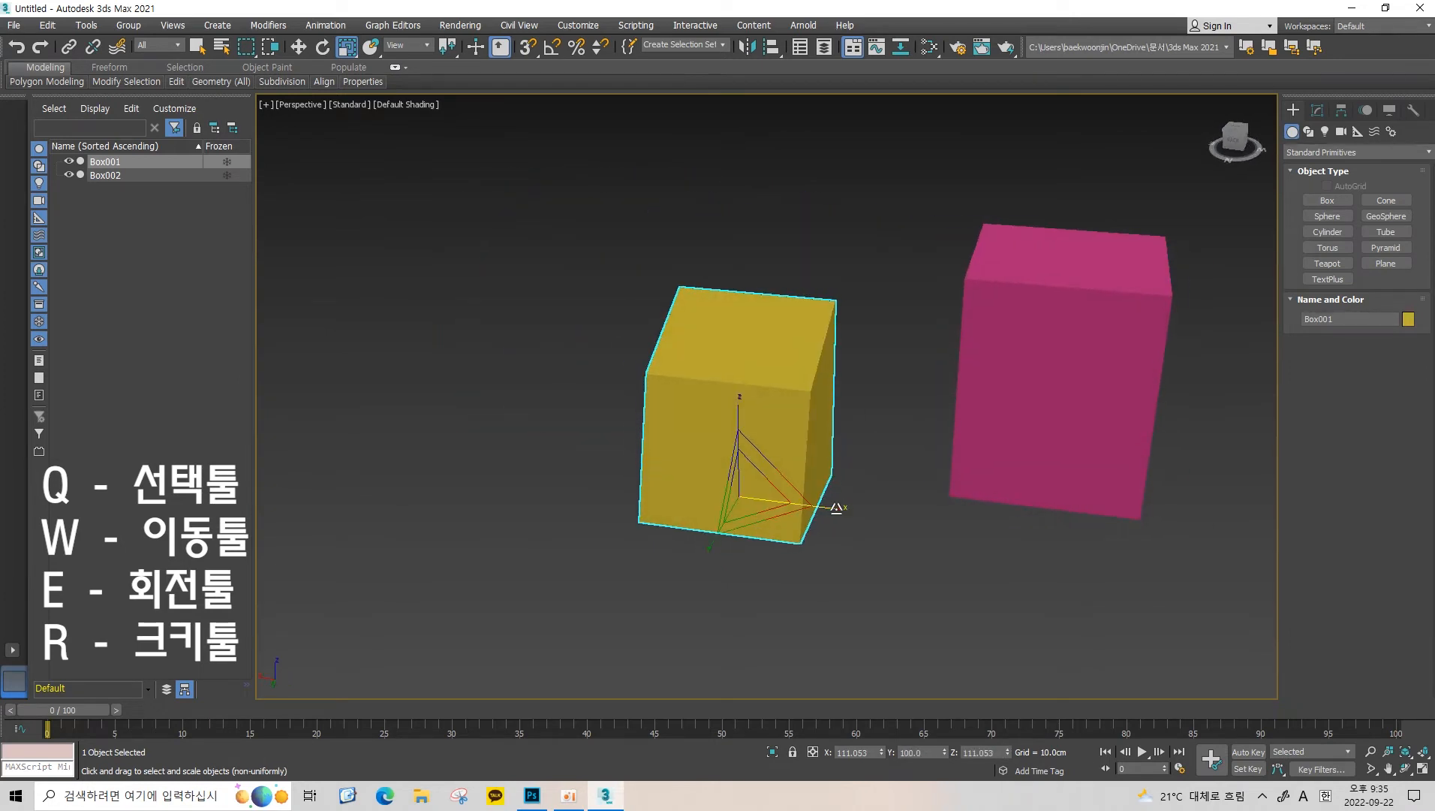
drag(839, 509, 1089, 518)
key(ctrl+z)
Try stretching the yellow box along the Y axis and separately along the X axis, undoing each stretch.
alt+middle_drag(686, 564, 647, 513)
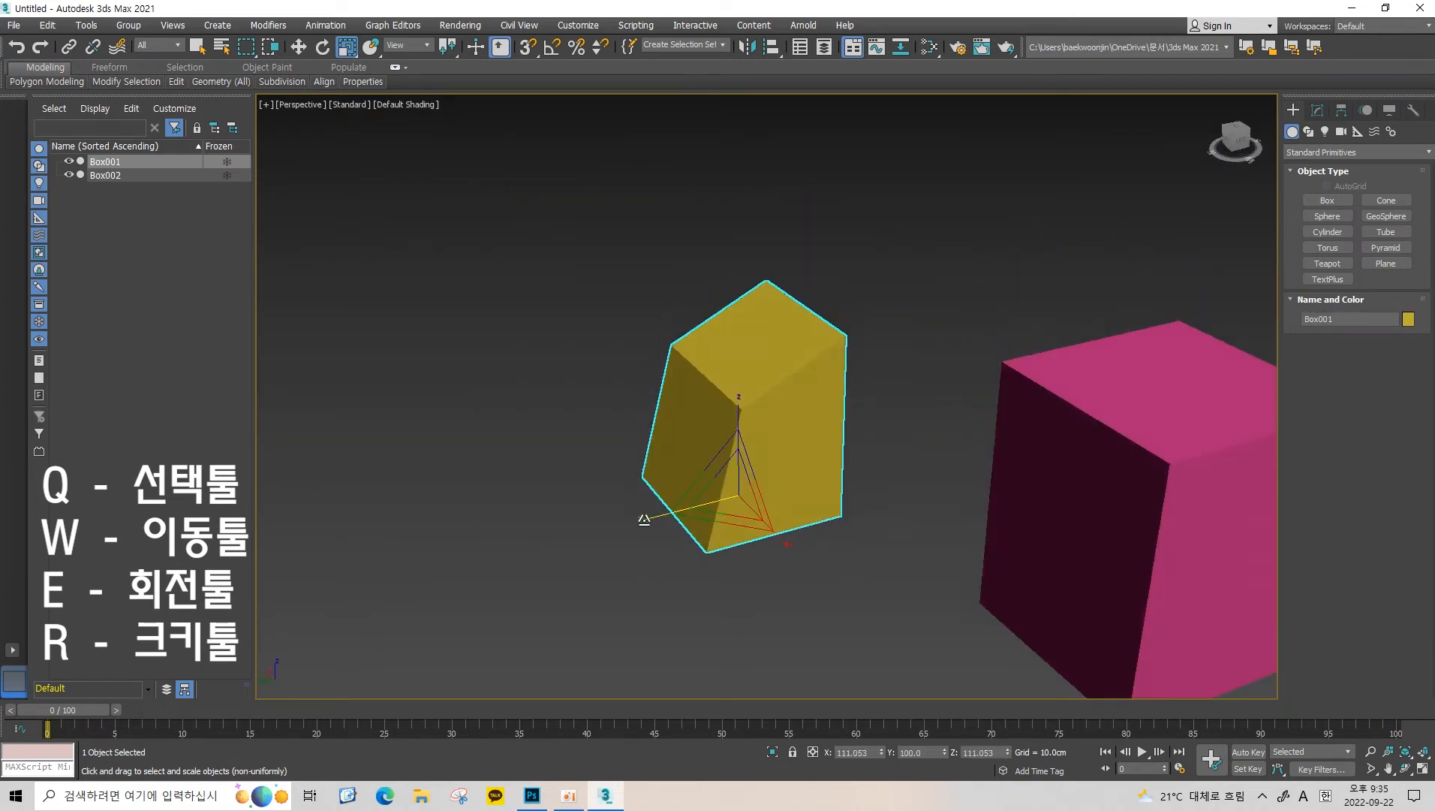
drag(639, 516, 291, 601)
key(ctrl+z)
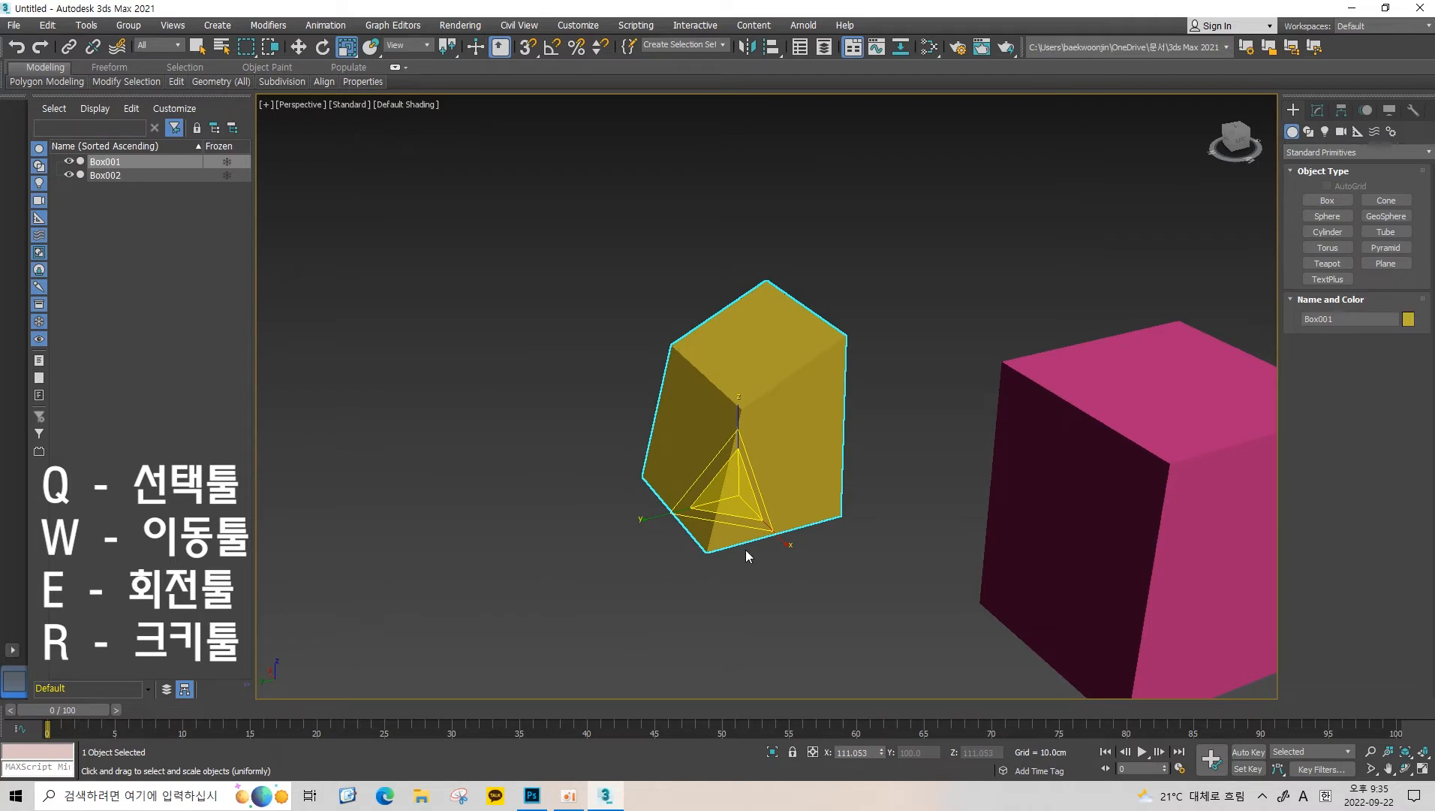
drag(778, 542, 1171, 680)
key(ctrl+z)
Try stretching the yellow box along the Y axis to about 975% and undo the stretch.
alt+middle_drag(848, 503, 743, 502)
scroll(678, 533, up, 3)
drag(720, 504, 252, 652)
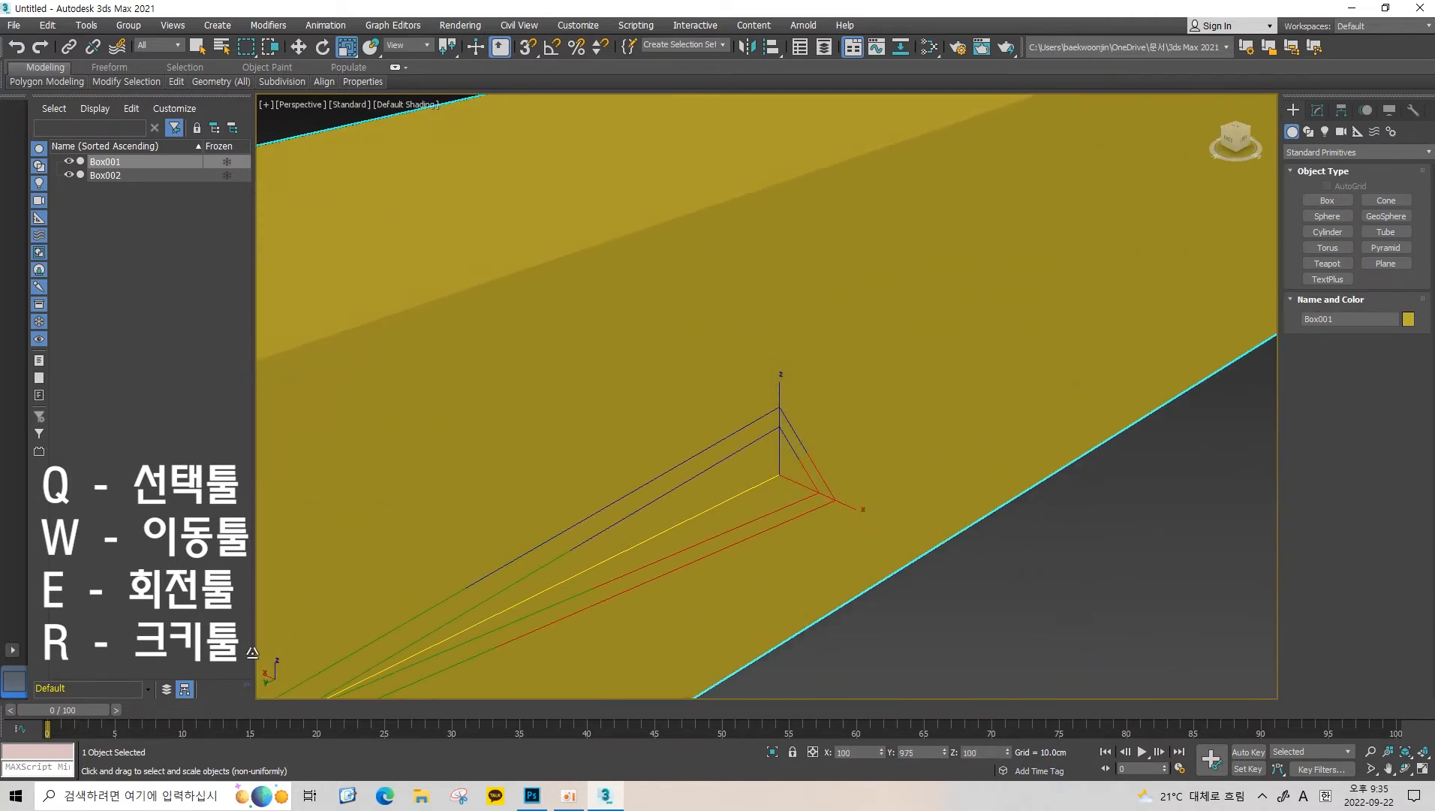
key(ctrl+z)
middle_drag(485, 383, 466, 443)
alt+middle_drag(695, 434, 720, 404)
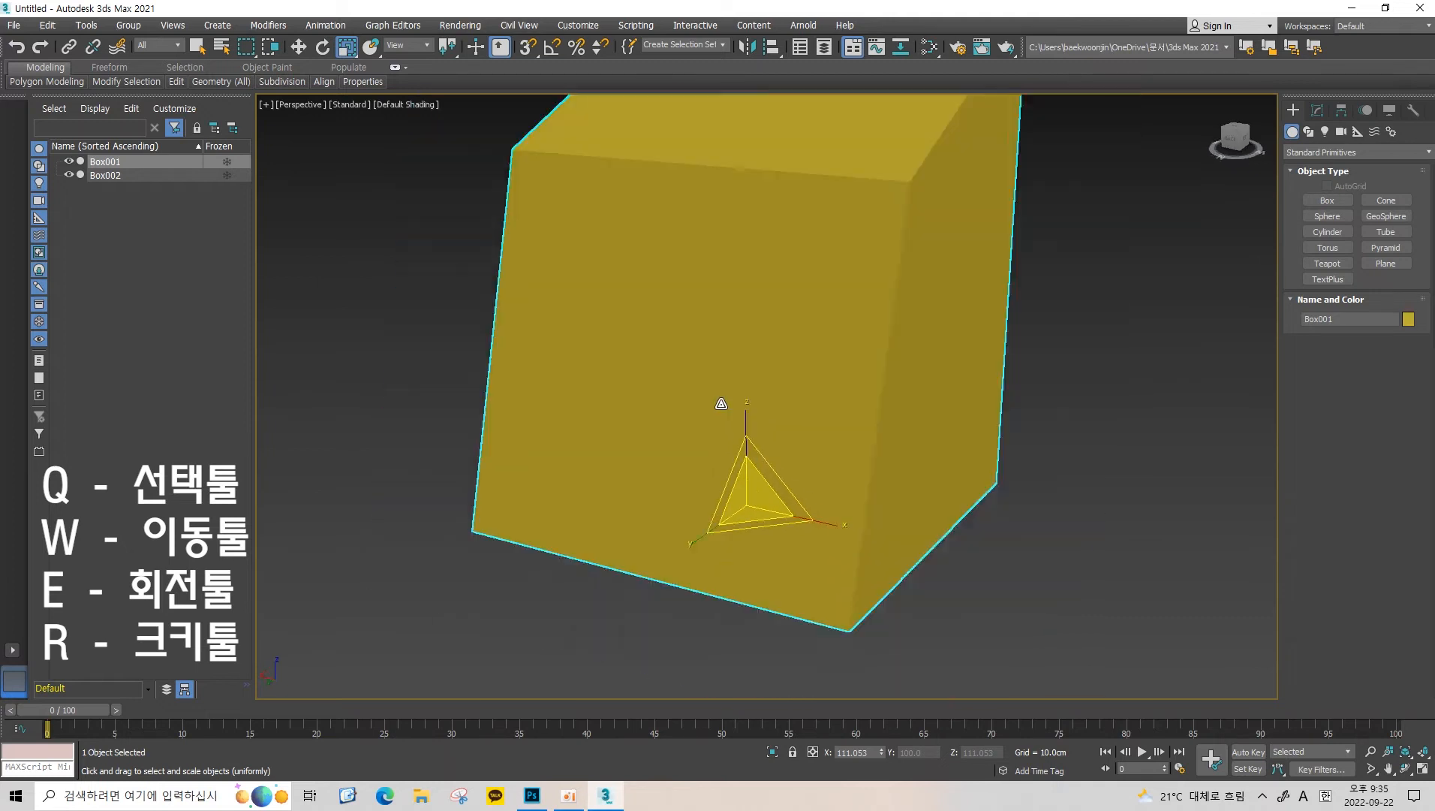
Switch the scale tool to squash mode and try squashing the yellow box with its gizmo, undoing each change.
scroll(720, 403, up, 2)
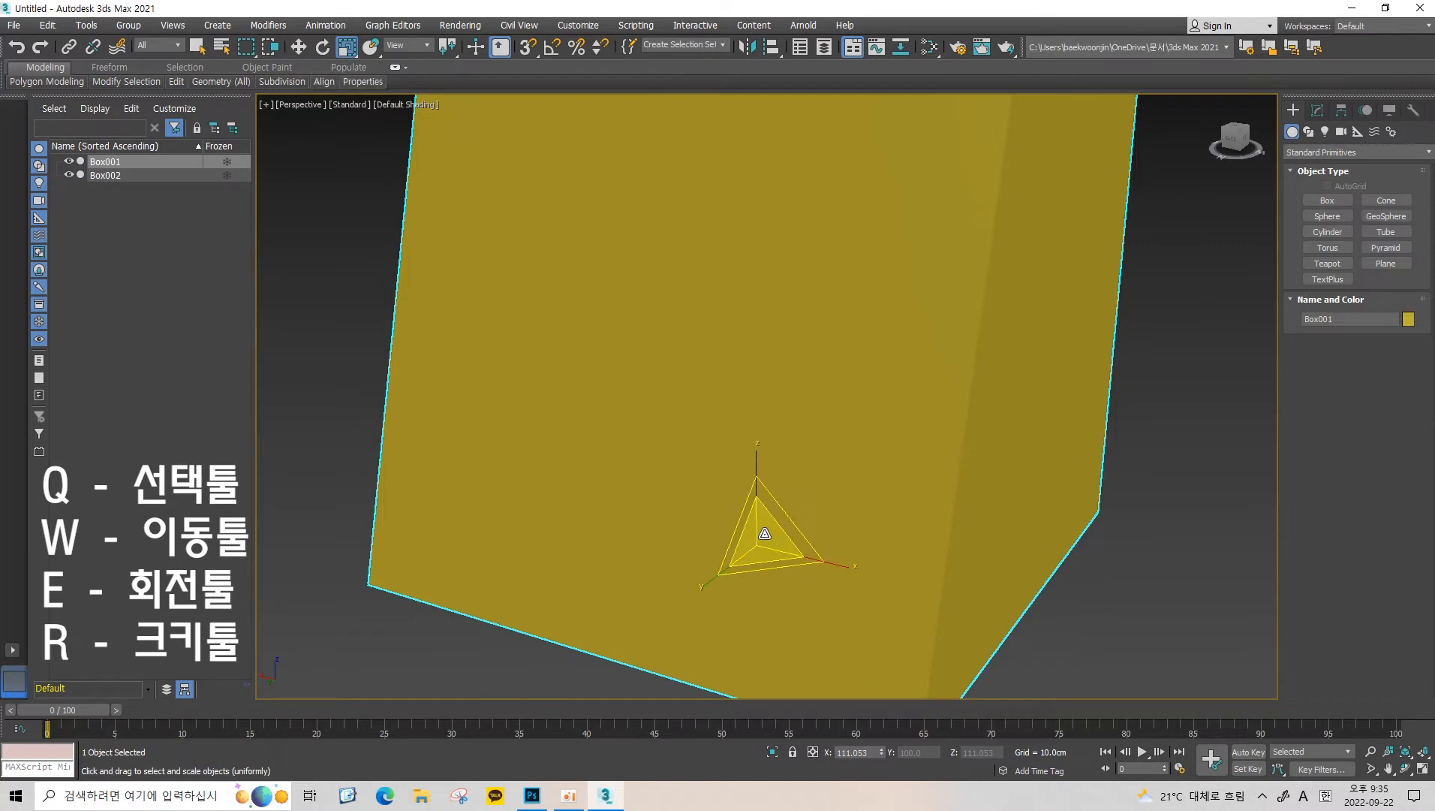
drag(756, 525, 760, 473)
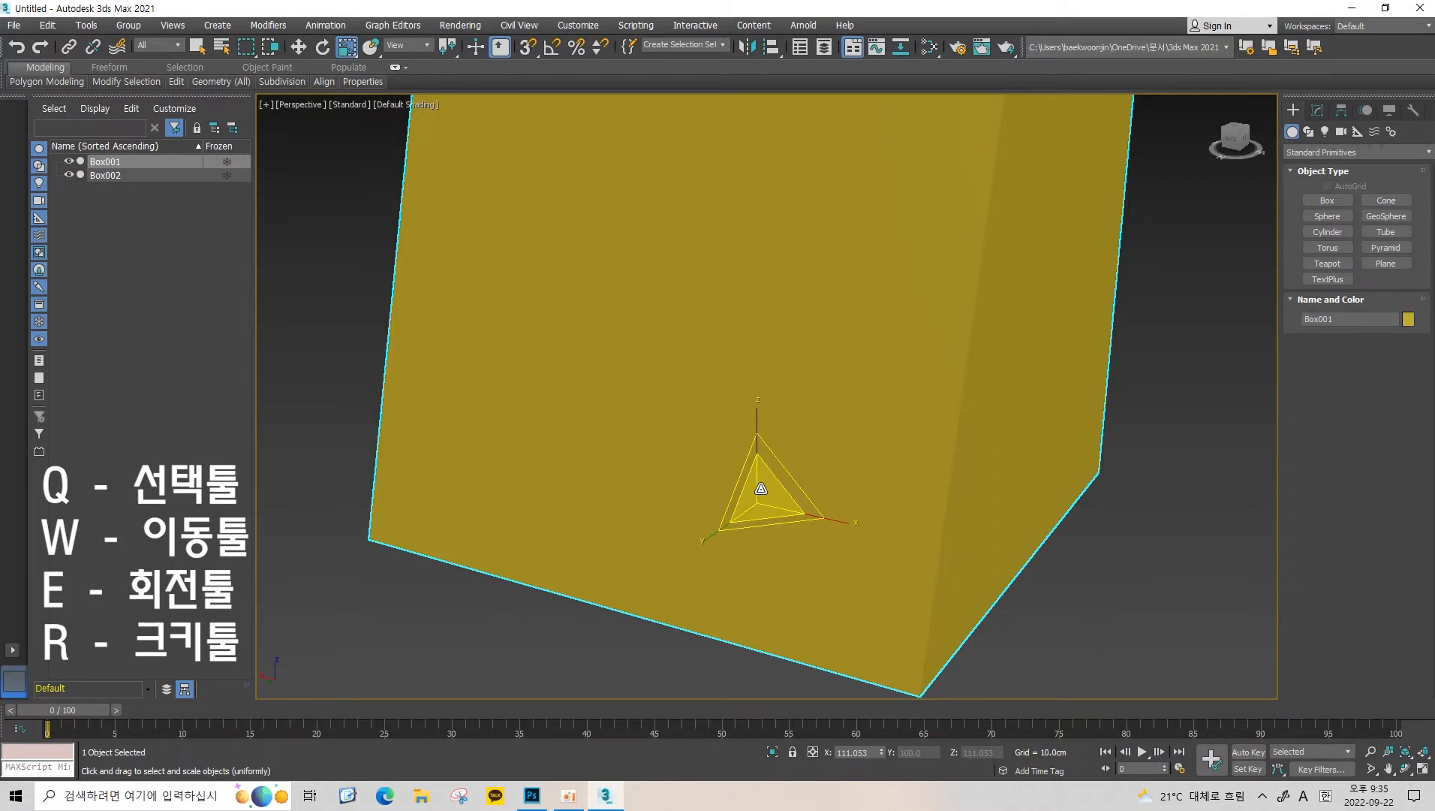
mouse_move(760, 480)
mouse_down()
mouse_move(806, 472)
mouse_move(767, 484)
mouse_up()
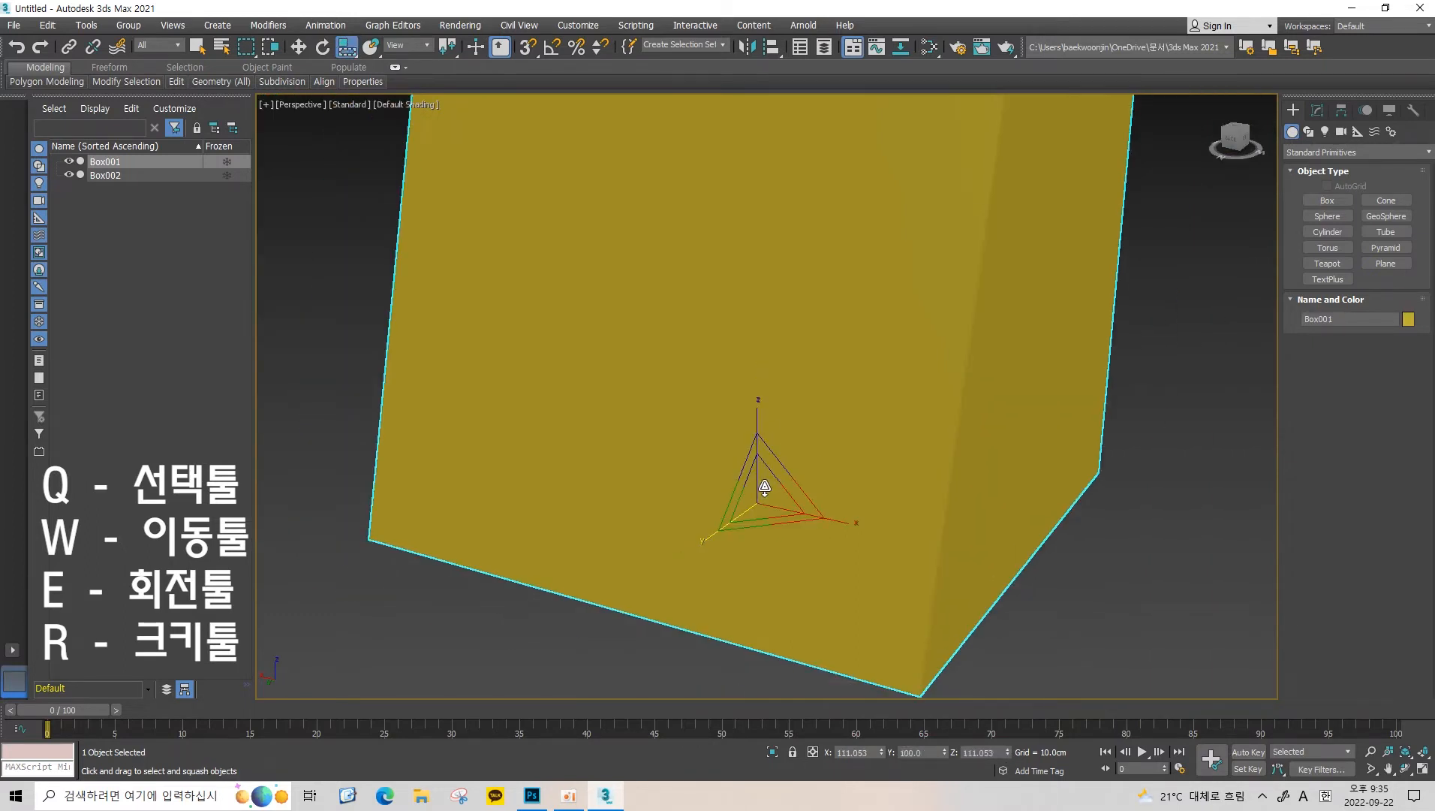
drag(758, 487, 936, 167)
key(ctrl+z)
drag(777, 439, 831, 520)
key(ctrl+z)
scroll(736, 485, up, 4)
key(ctrl+z)
middle_drag(830, 520, 770, 515)
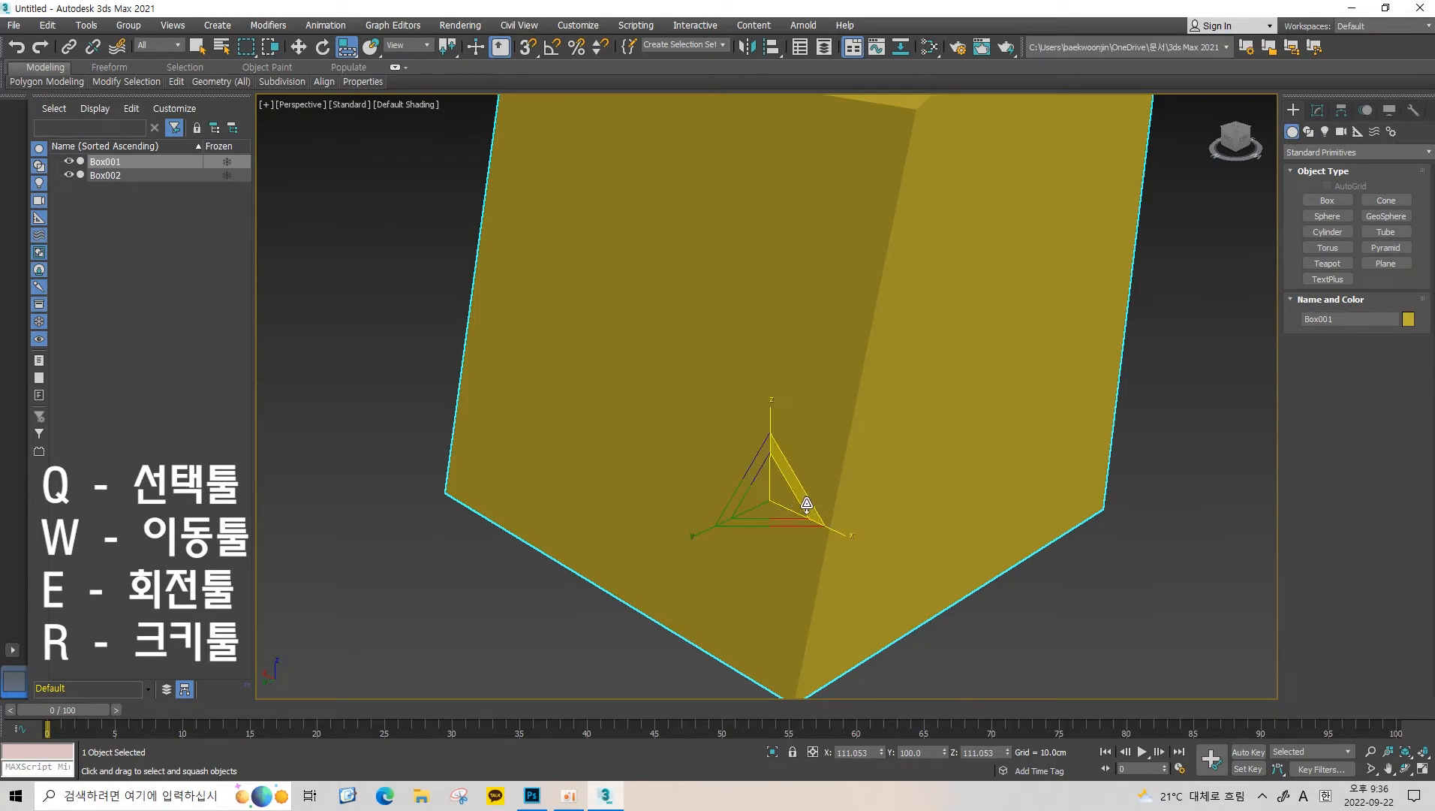
Try squashing the yellow box with the gizmo's plane and centre handles, cancelling each attempt.
scroll(807, 504, down, 10)
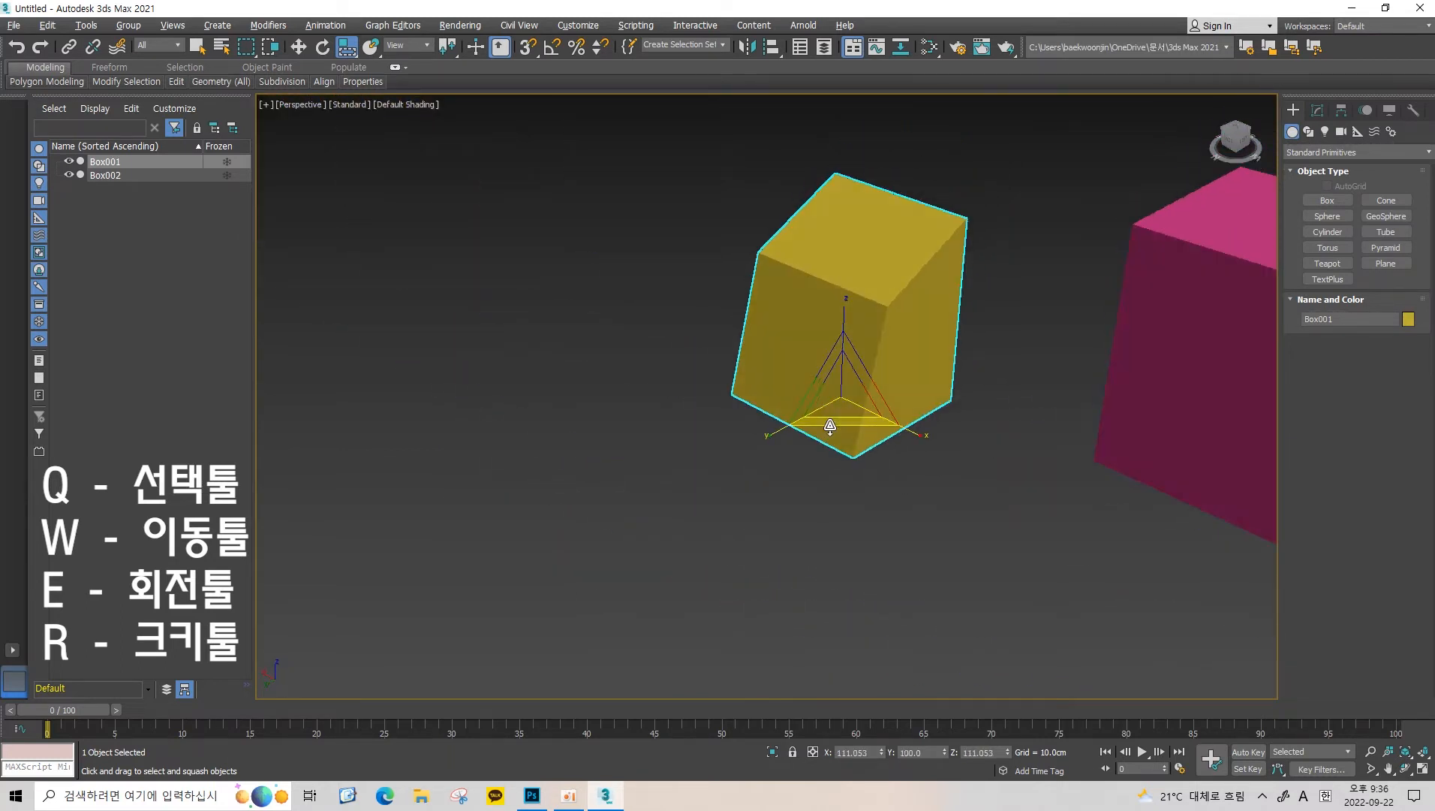
drag(830, 426, 641, 228)
right_click(843, 324)
scroll(827, 387, up, 3)
right_click(641, 228)
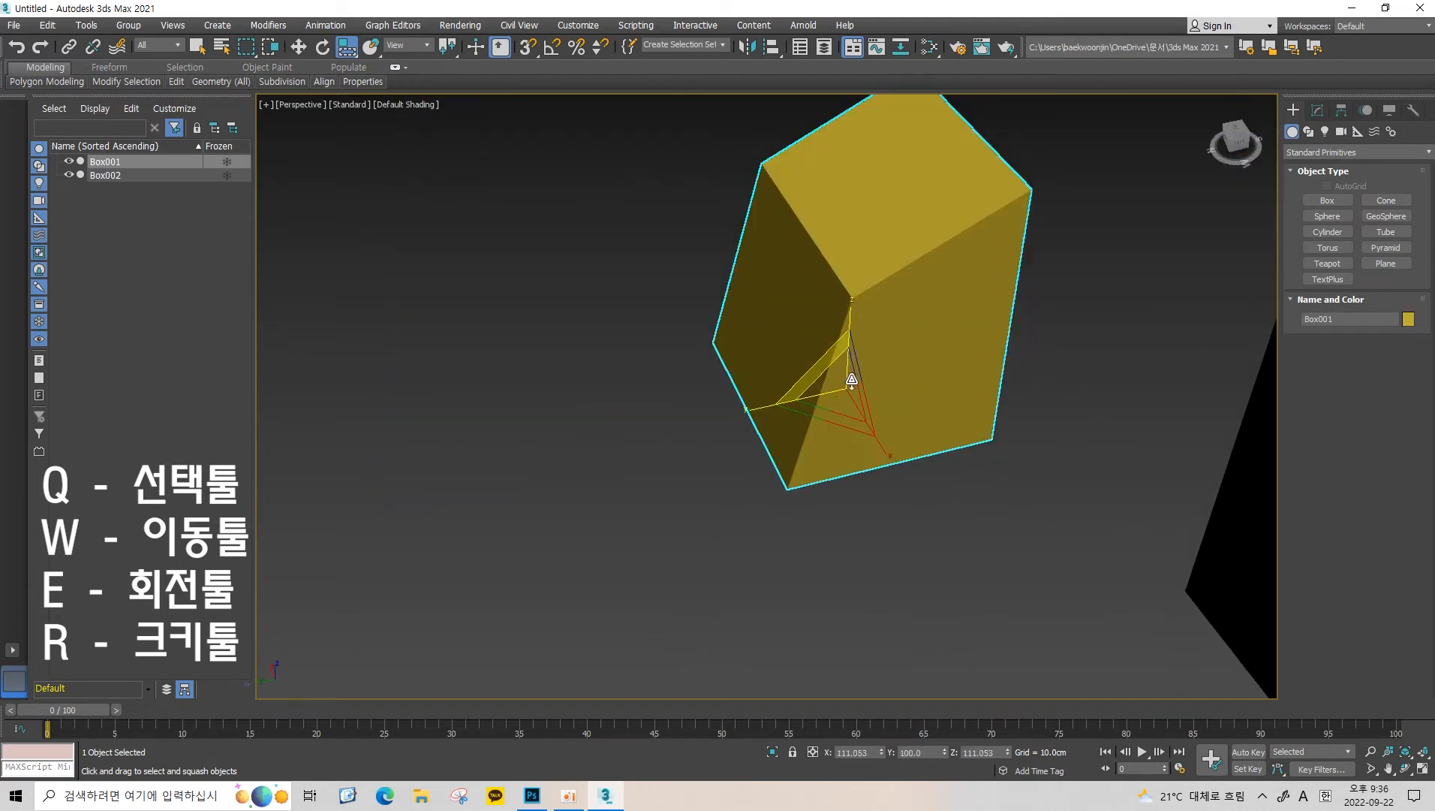
alt+middle_drag(867, 387, 833, 379)
key(r)
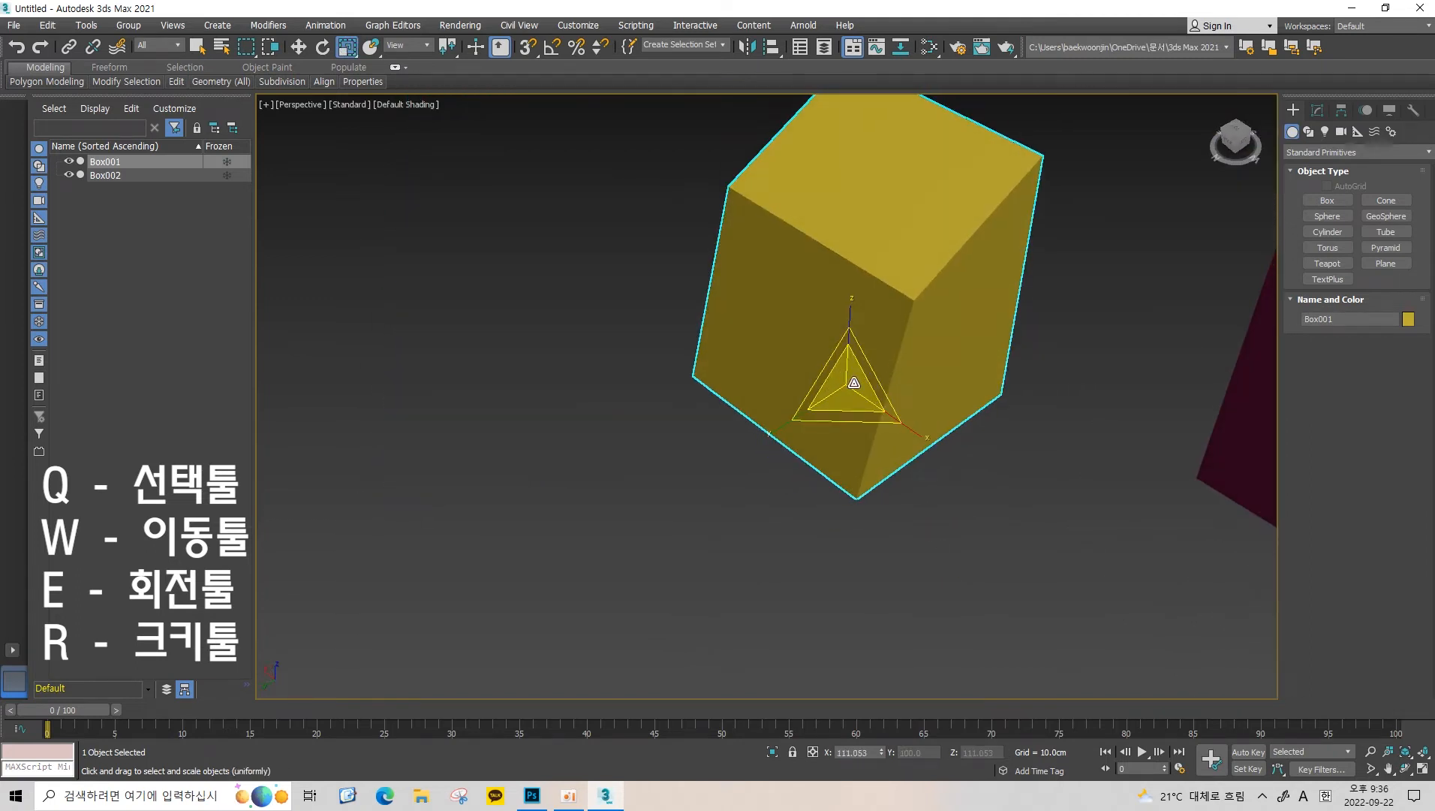
drag(874, 379, 802, 348)
right_click(871, 386)
right_click(803, 349)
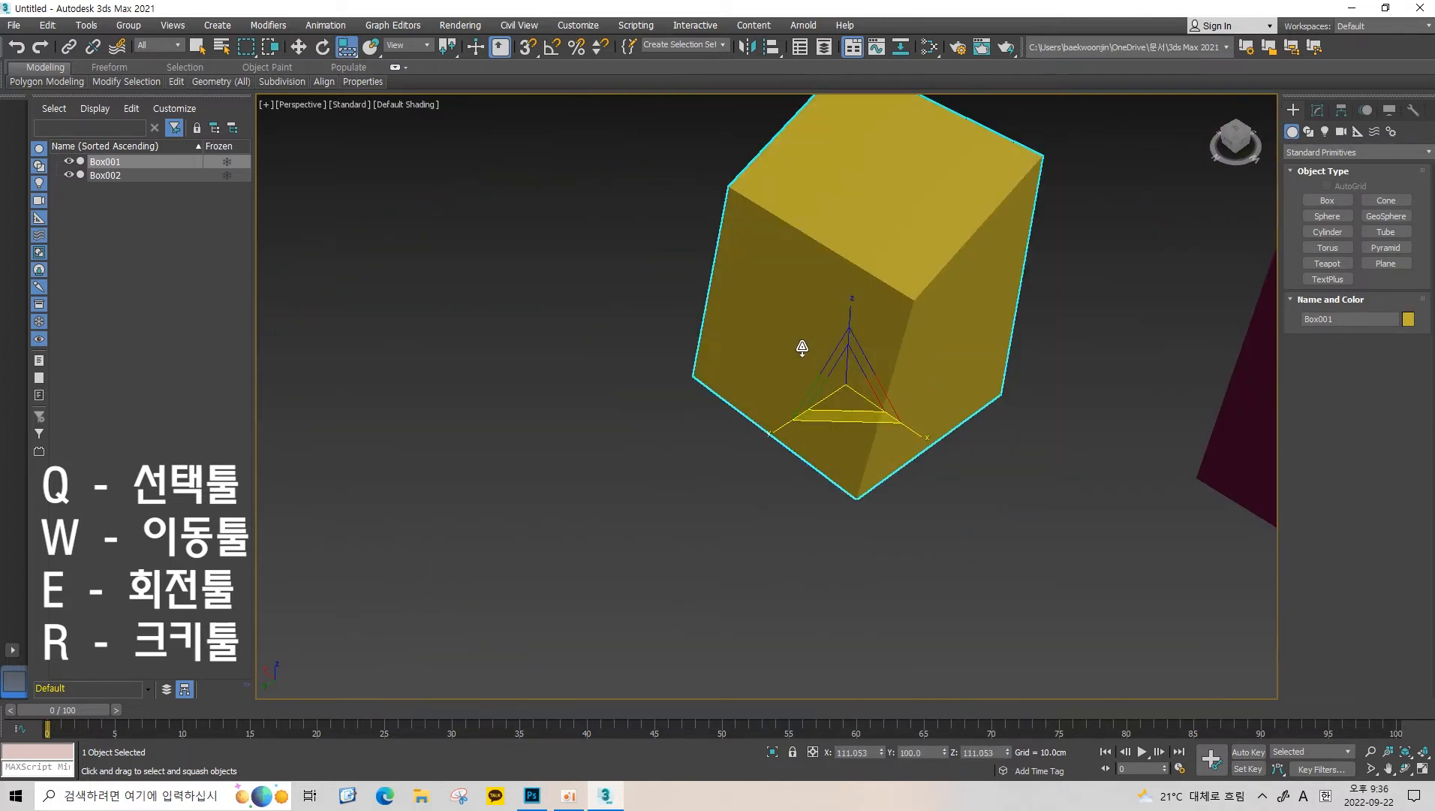
Return the scale tool to Select and Uniform Scale and test it on the yellow box's gizmo.
alt+middle_drag(803, 348, 472, 163)
alt+middle_drag(686, 222, 338, 143)
drag(346, 52, 348, 55)
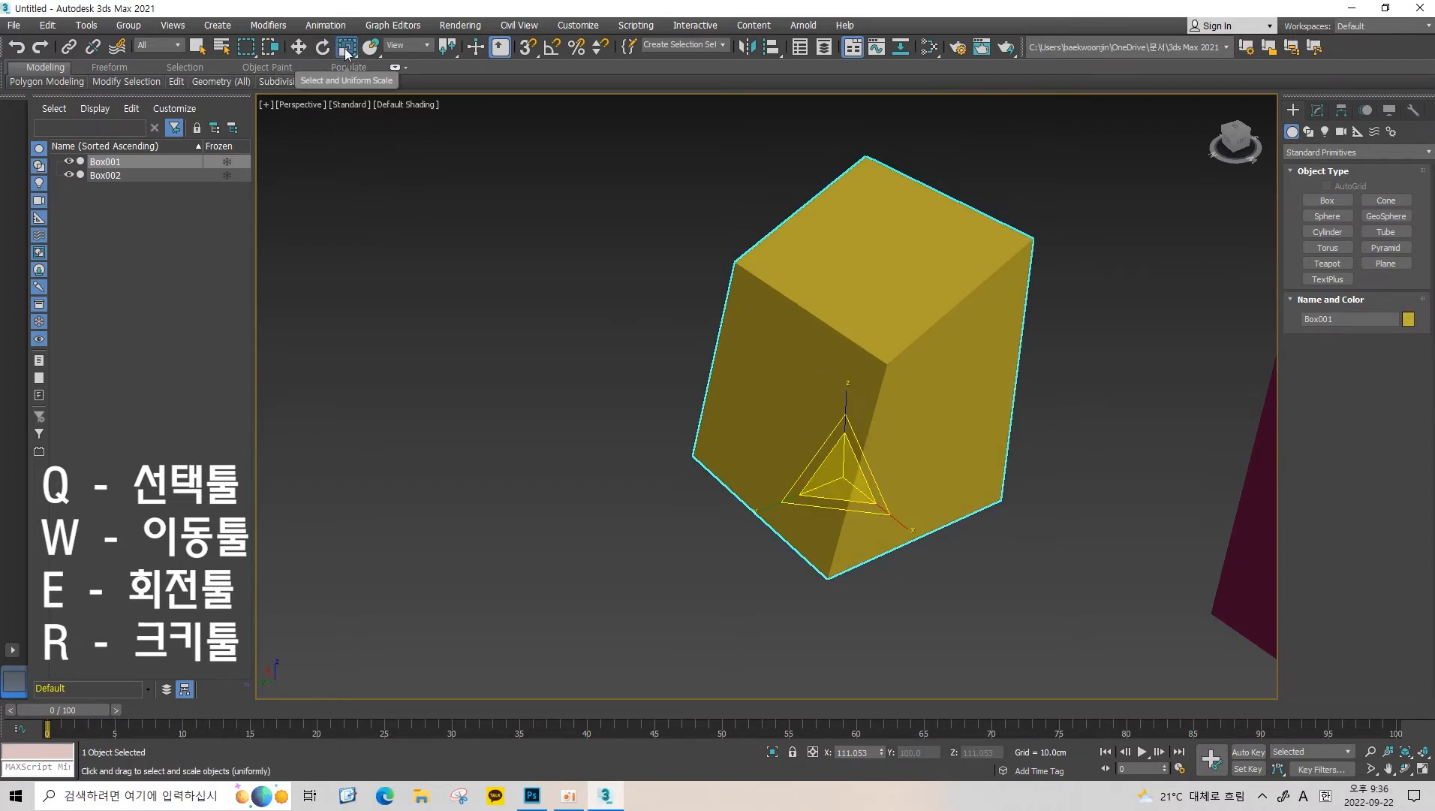
scroll(821, 470, up, 2)
scroll(820, 470, down, 1)
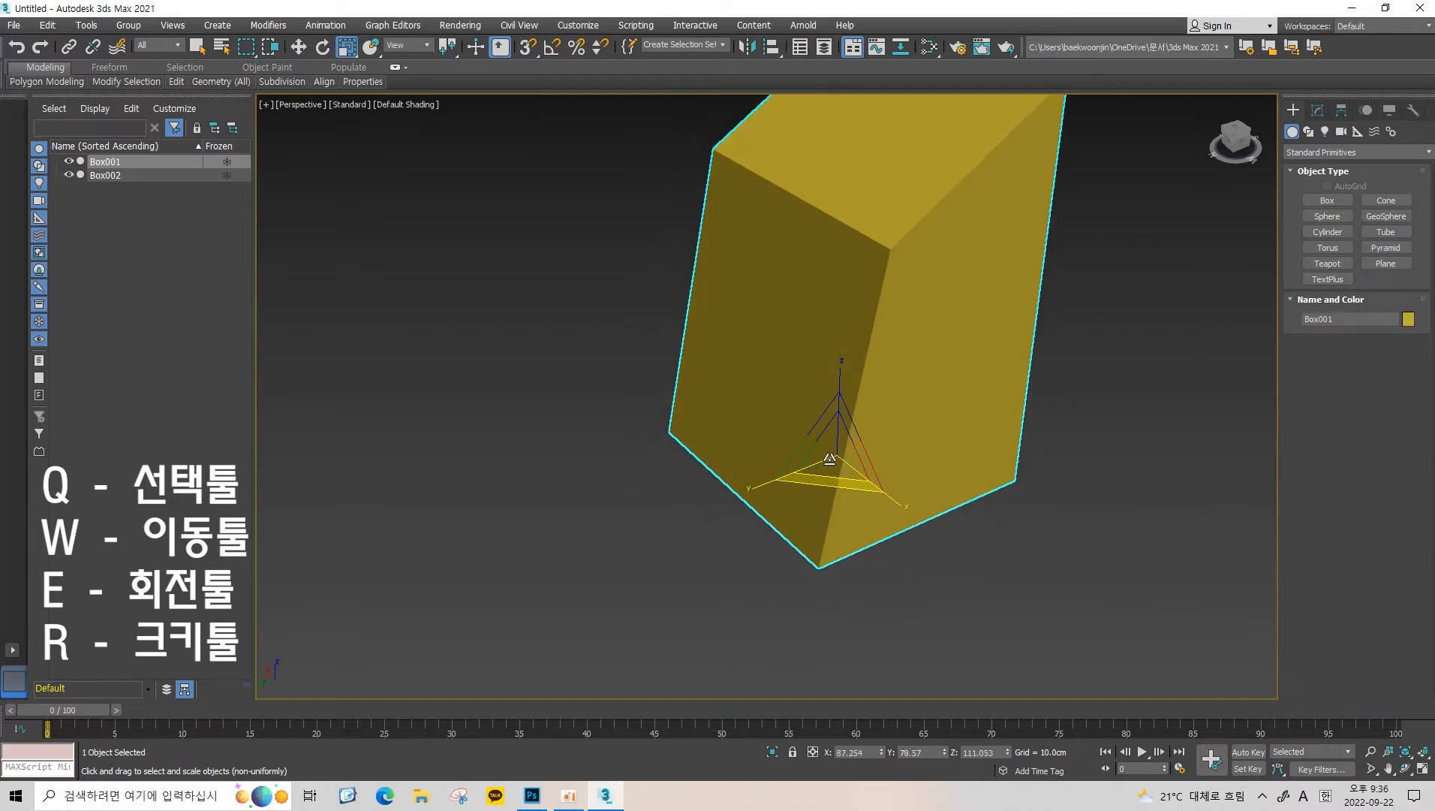
scroll(829, 458, up, 1)
Switch the yellow box through the Move, Rotate and Scale tools, finishing on the Move tool.
key(w)
key(e)
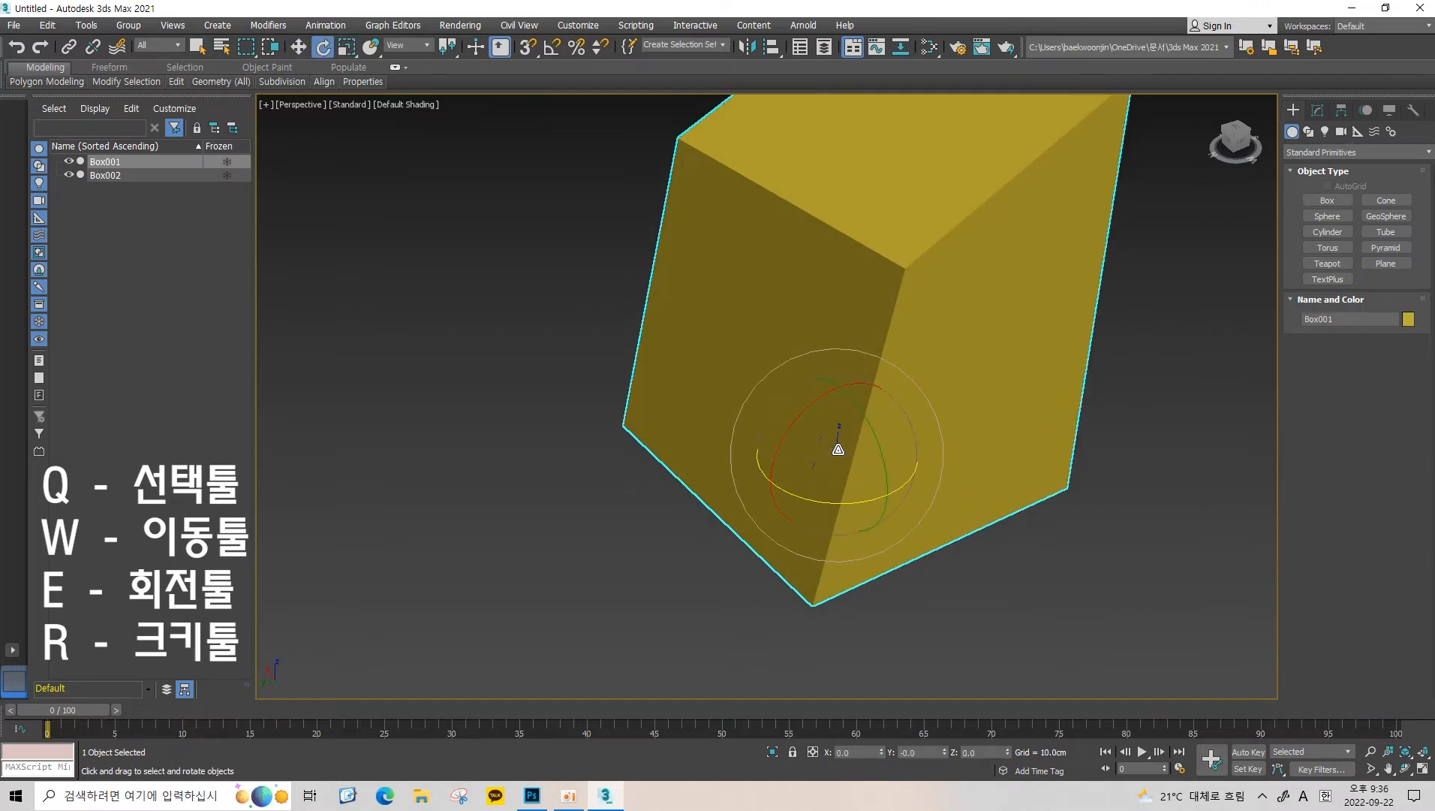
key(r)
scroll(833, 451, up, 3)
scroll(871, 376, down, 5)
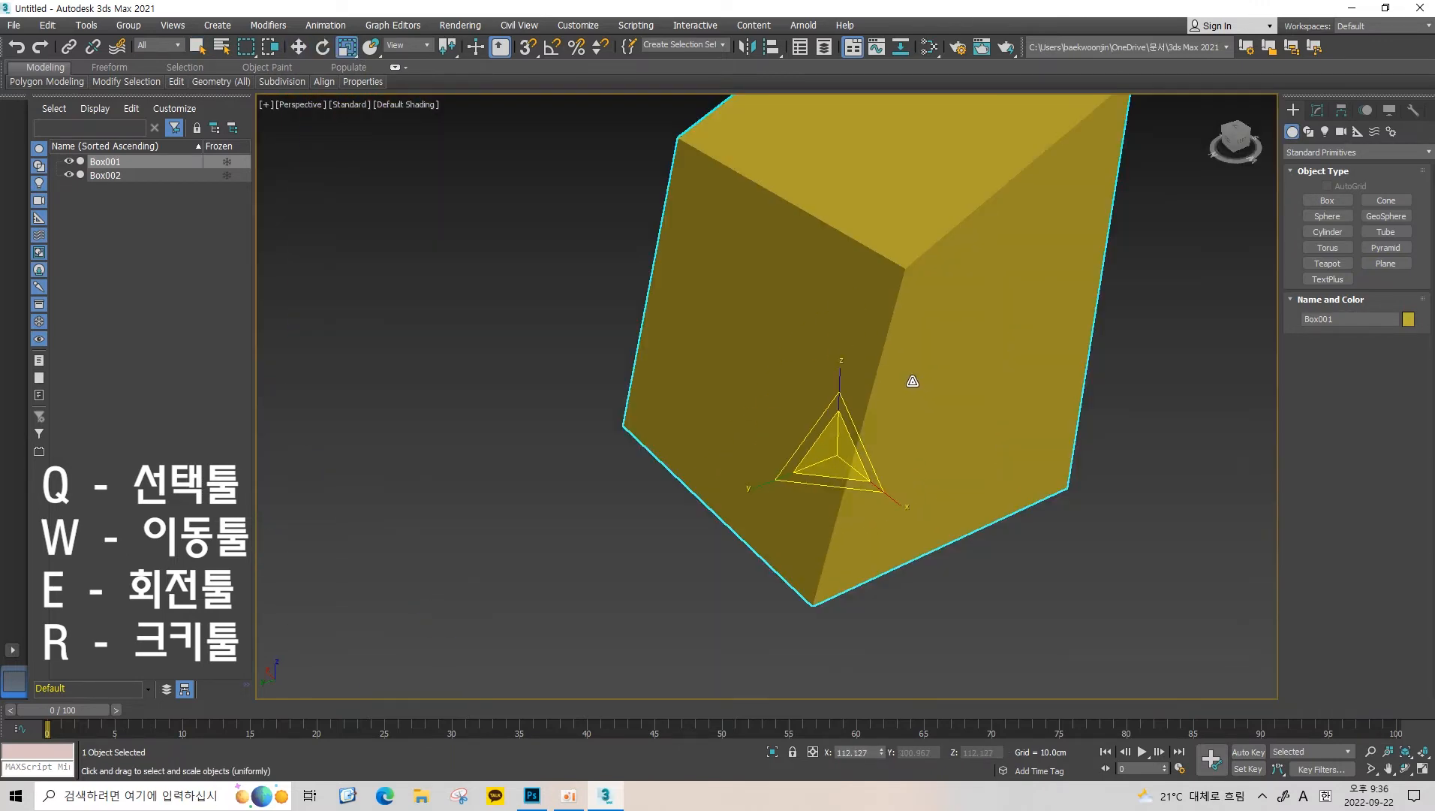
scroll(864, 496, up, 3)
middle_drag(865, 495, 609, 512)
key(w)
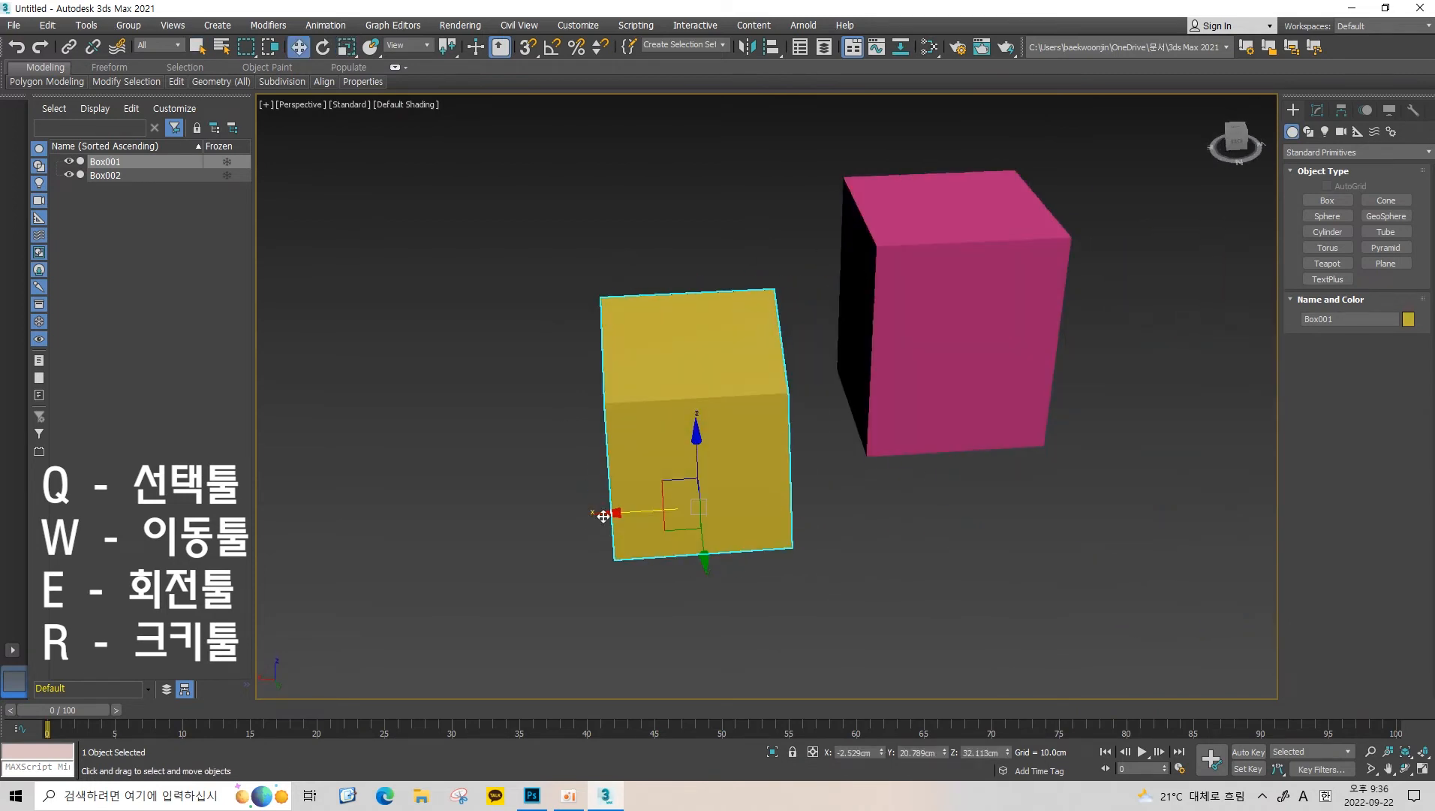
Pick the yellow box with the Select tool, try moving it along the X axis, and undo the move.
key(q)
click(748, 181)
click(622, 487)
key(w)
drag(642, 512, 310, 530)
key(ctrl+z)
Show the Rotate gizmo, try scaling the yellow box and undo it, then return to the Move tool.
key(e)
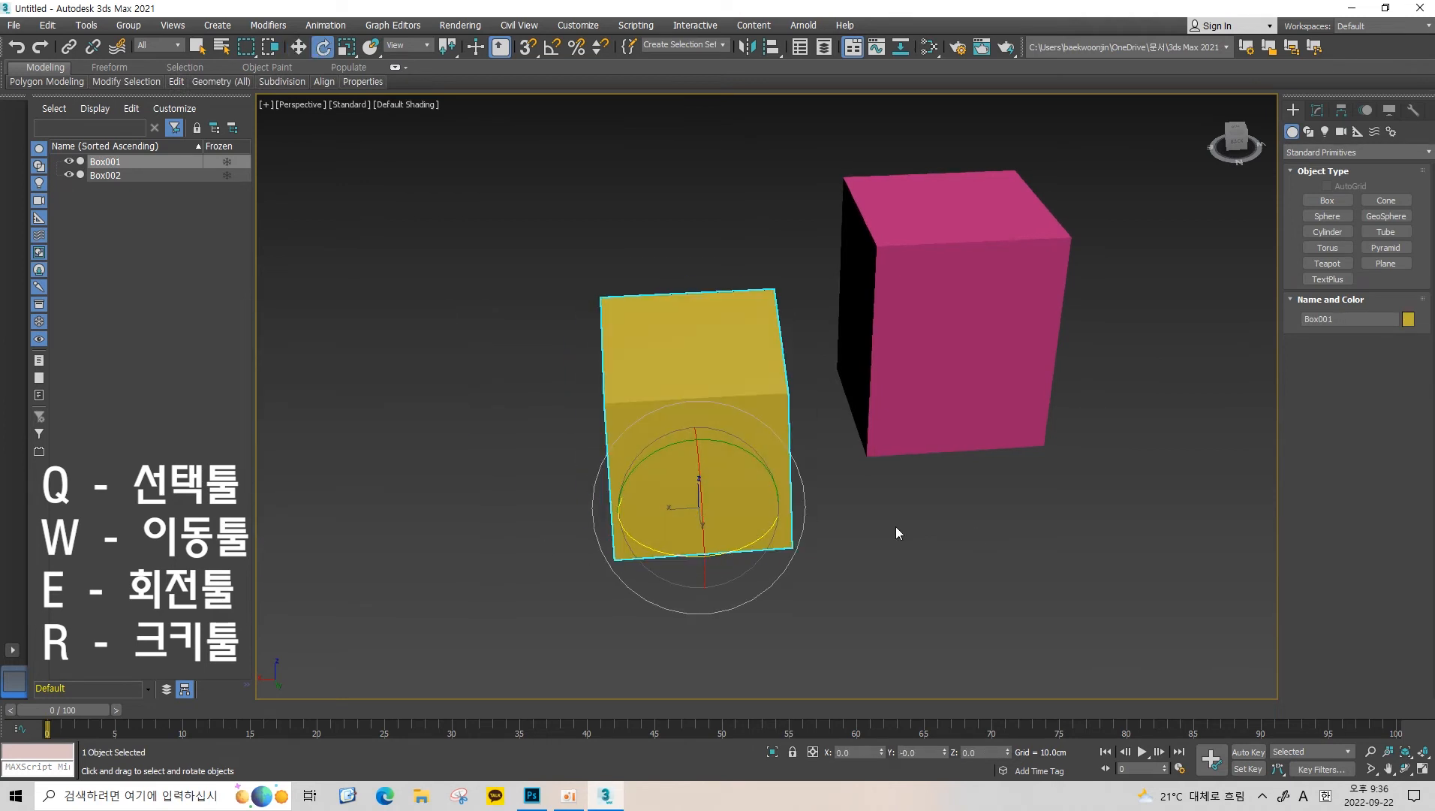
key(r)
drag(680, 515, 679, 282)
key(ctrl+z)
key(w)
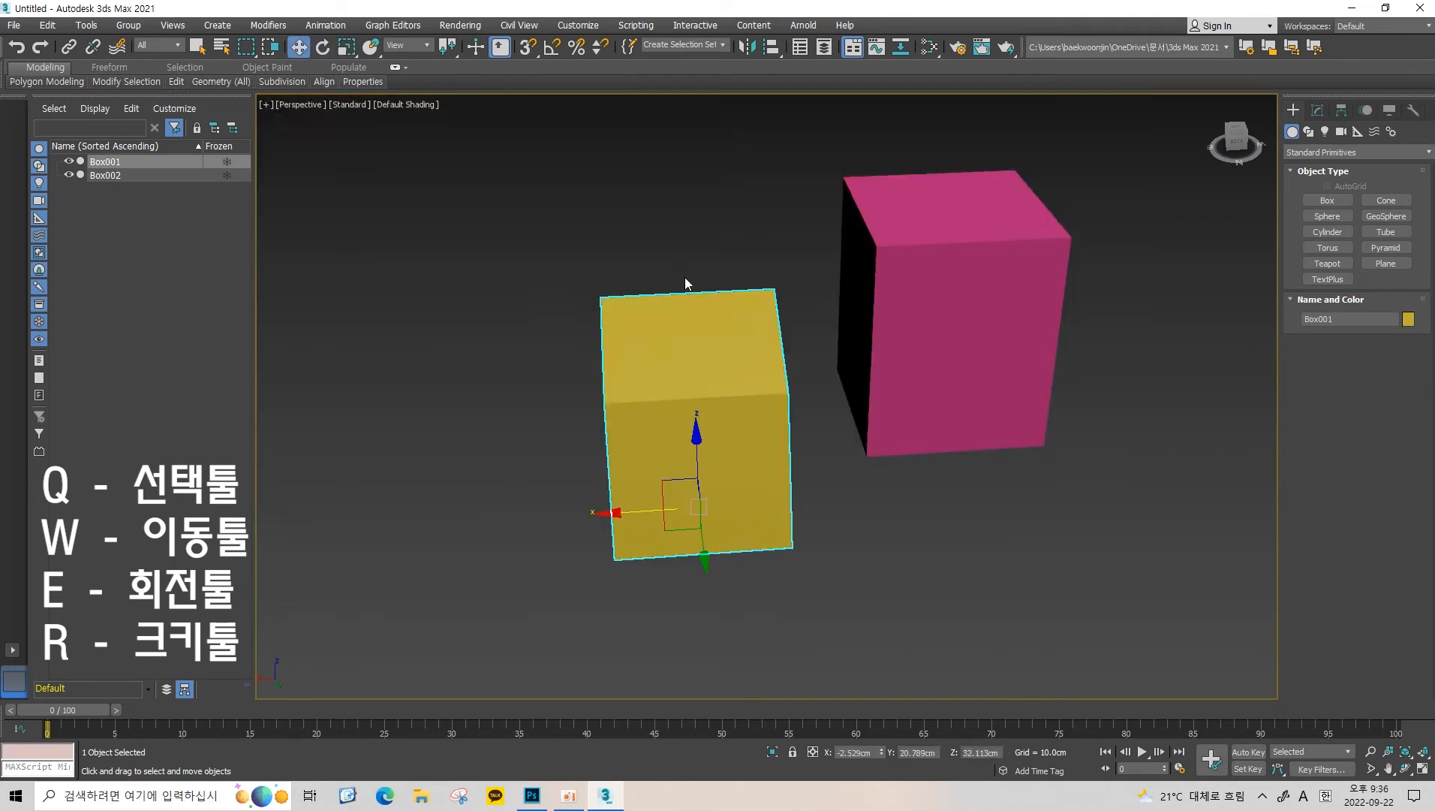
Cycle through the Select, Rotate and Scale tools on the yellow box, ending on the Select tool.
alt+middle_drag(686, 280, 741, 323)
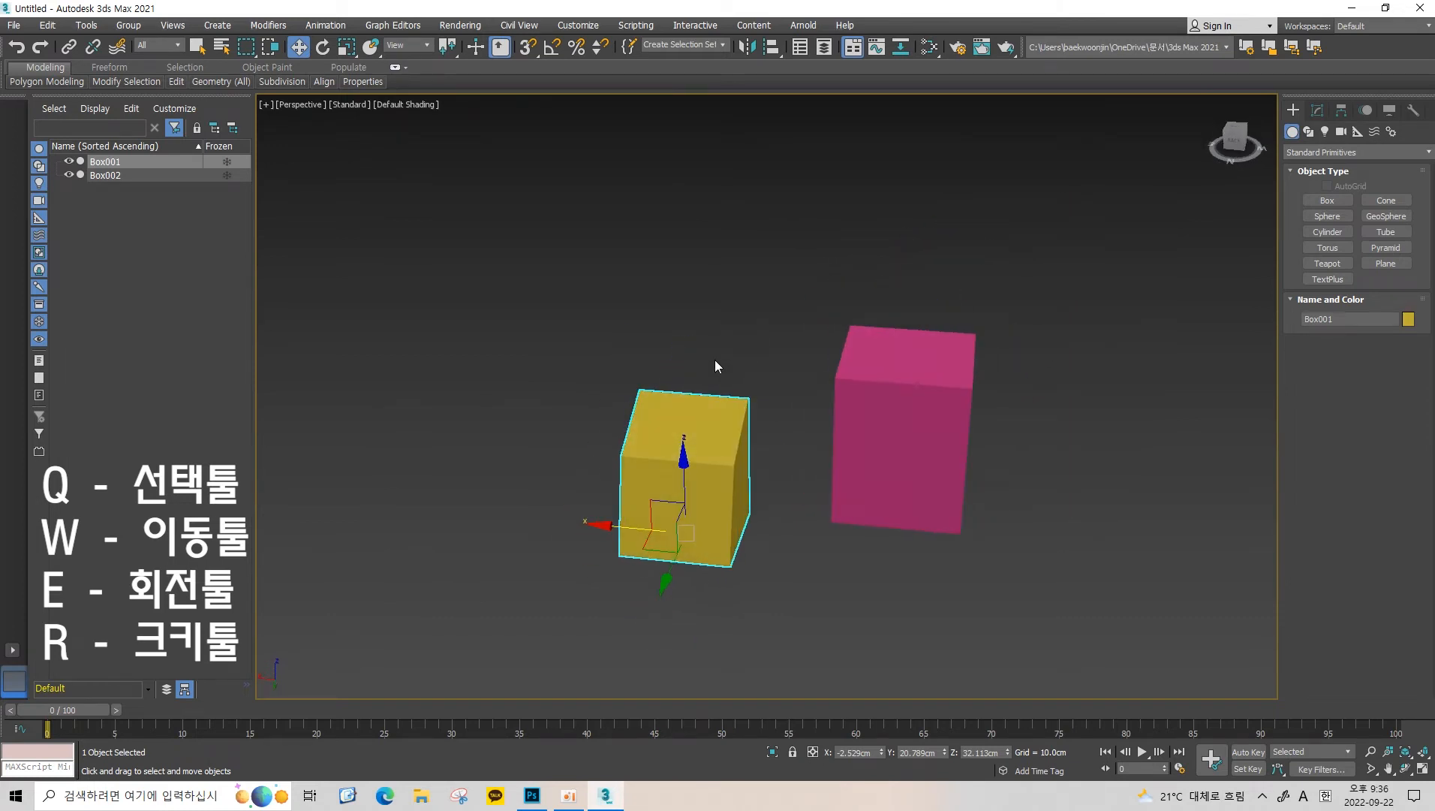
alt+middle_drag(719, 365, 814, 392)
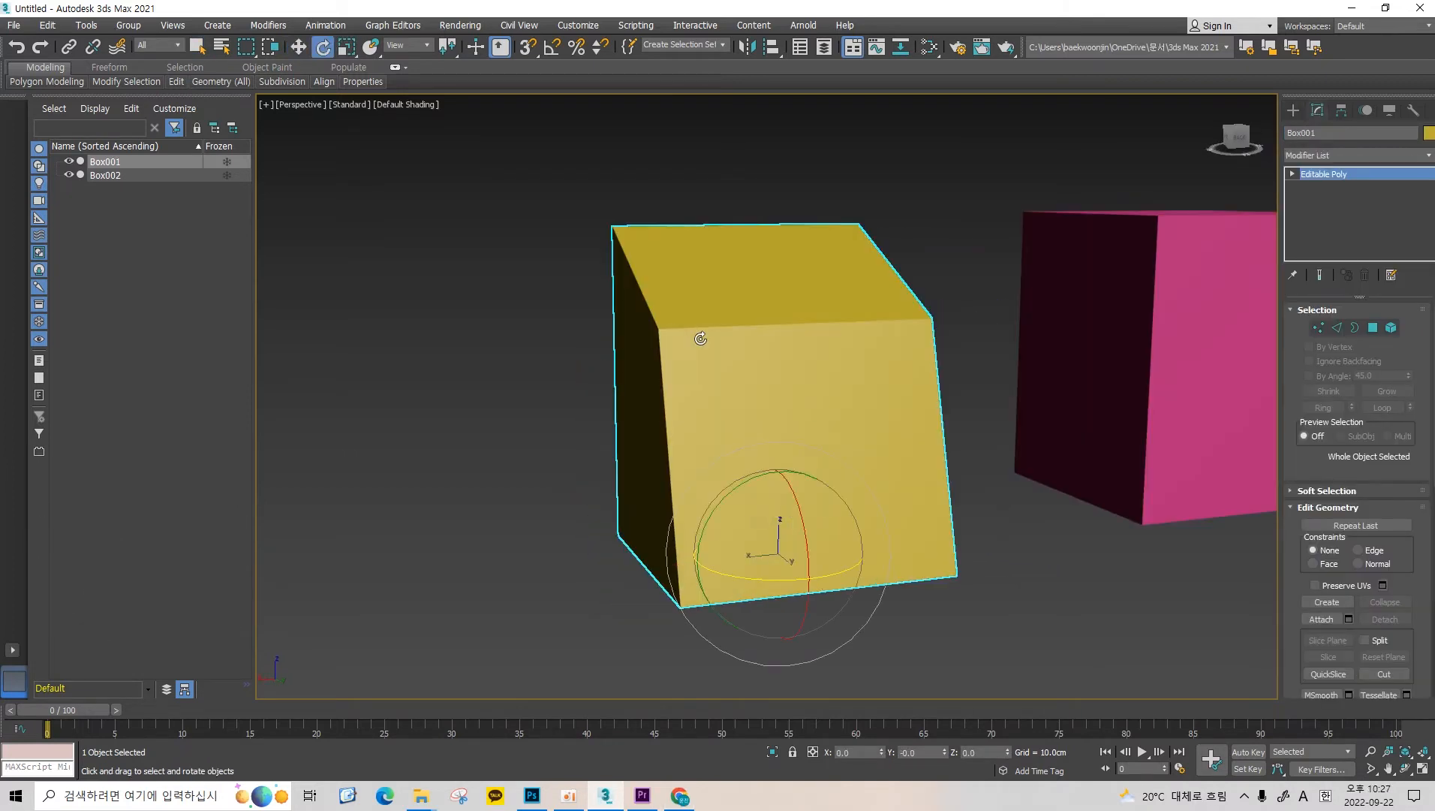
key(q)
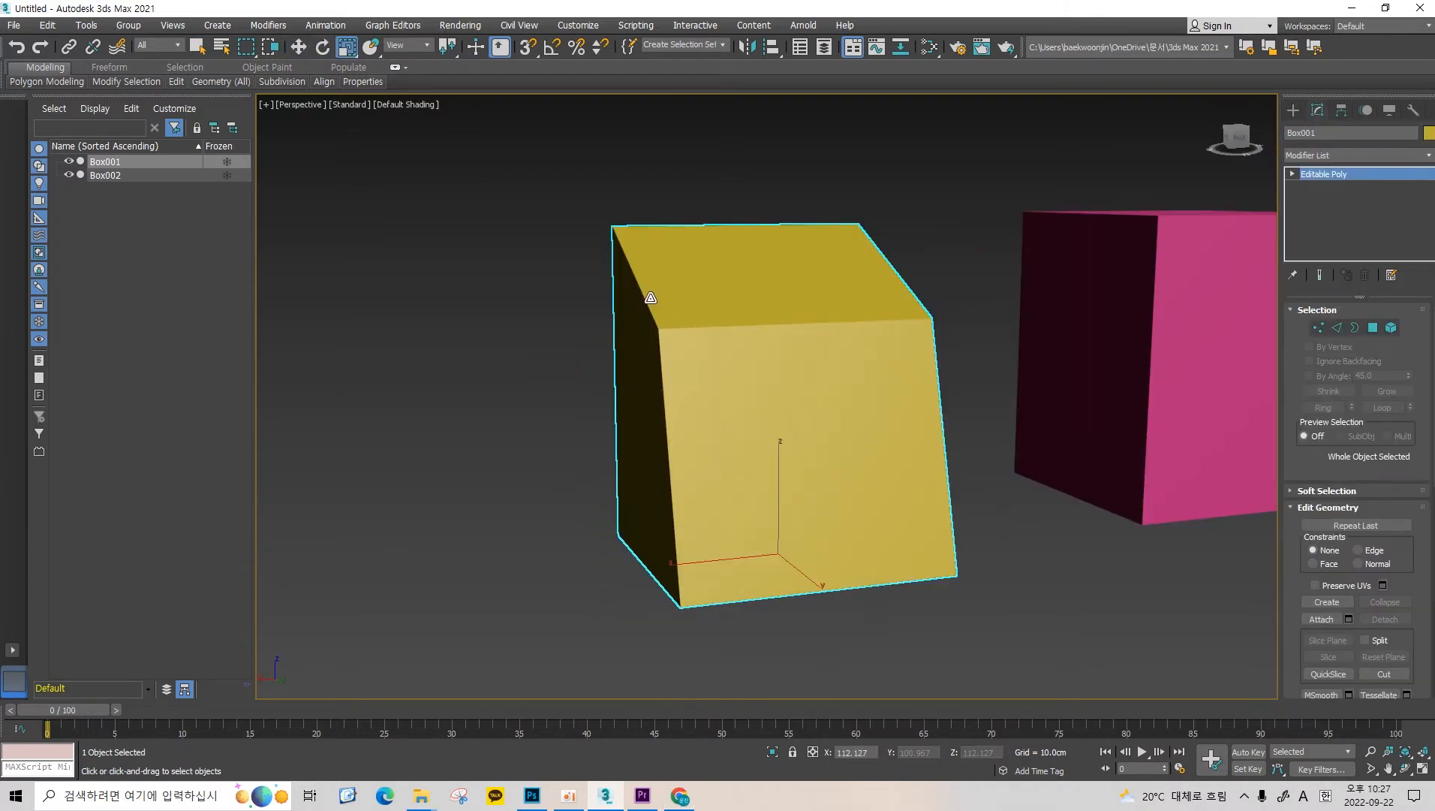
key(e)
key(r)
key(q)
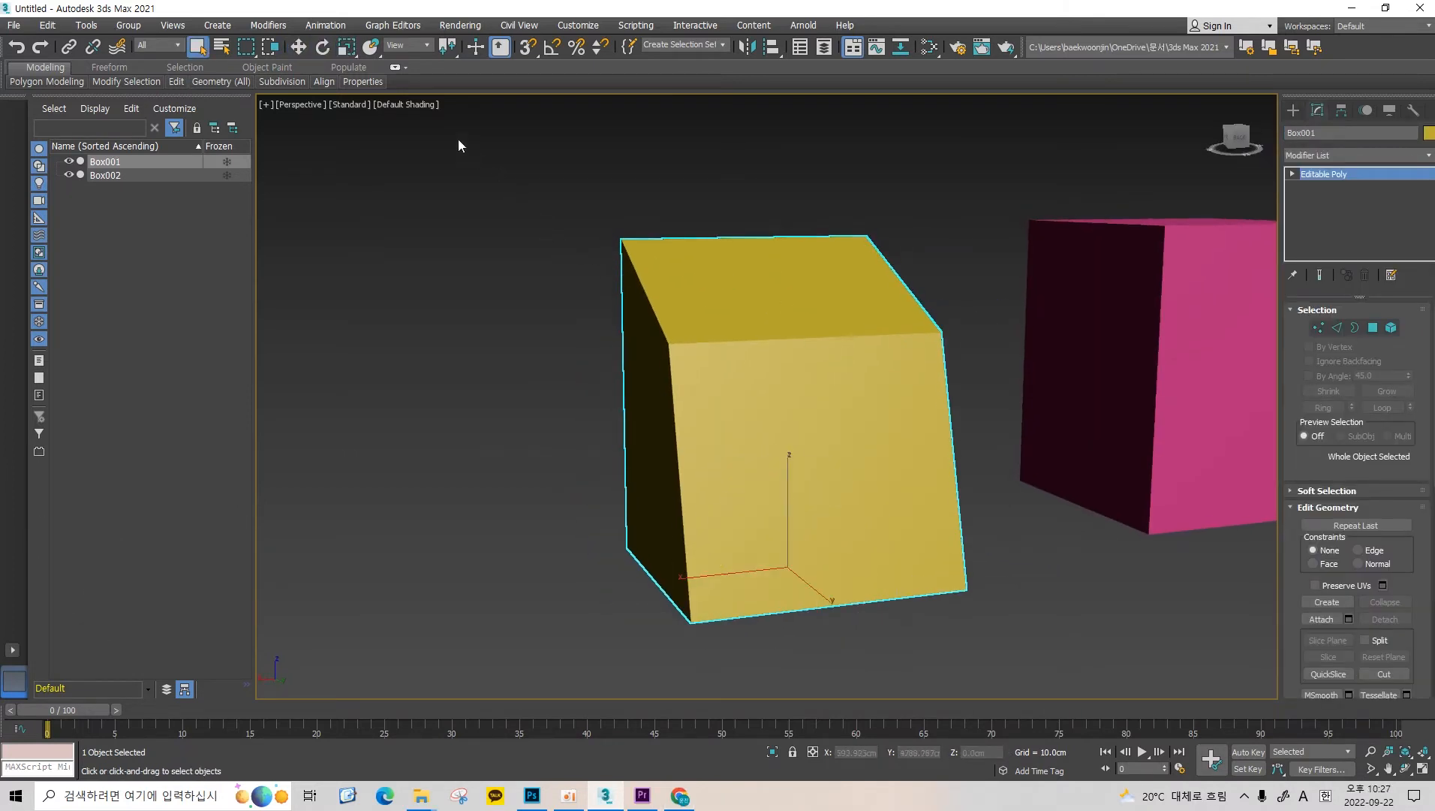
Review the reference coordinate system options and choose View.
click(427, 53)
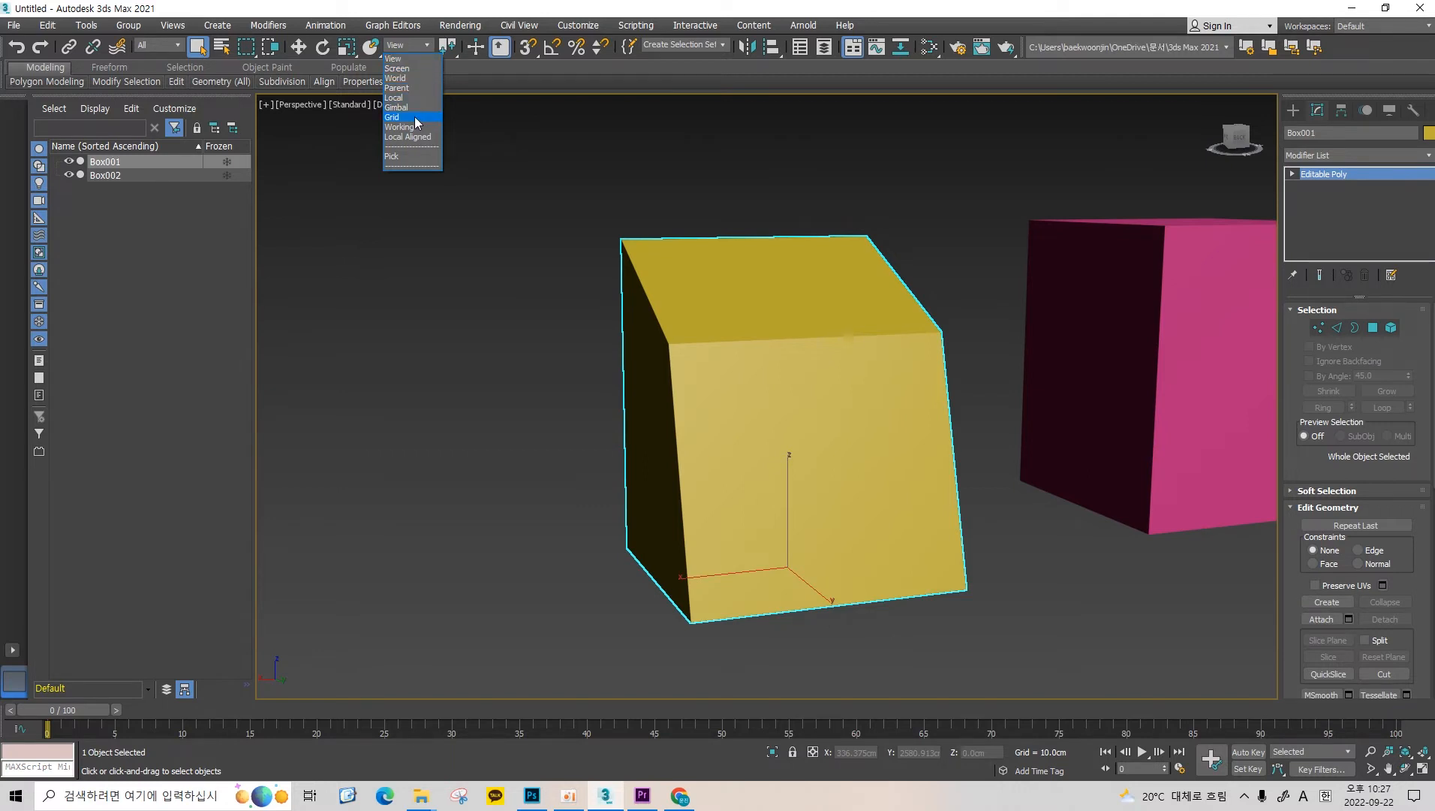
click(440, 61)
click(427, 46)
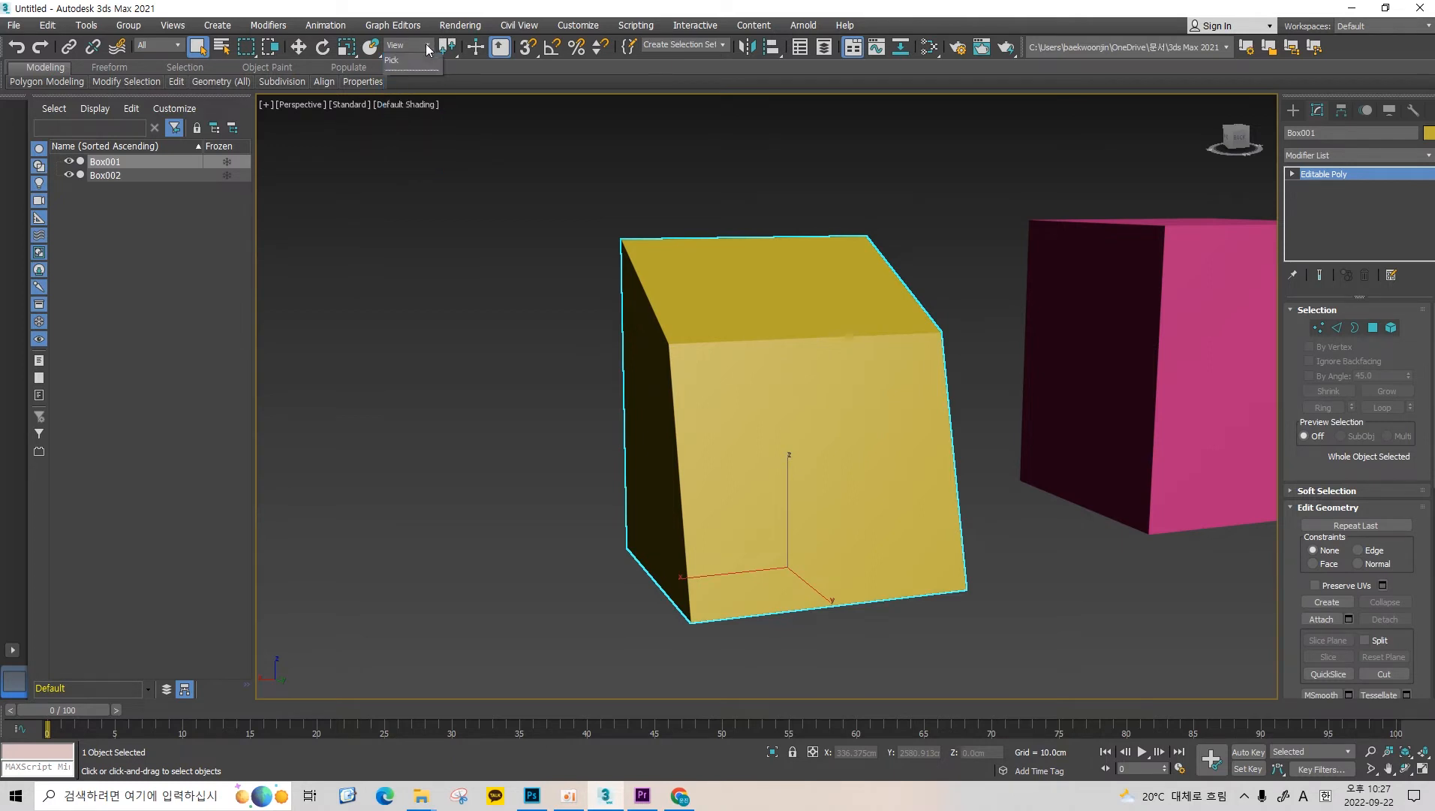
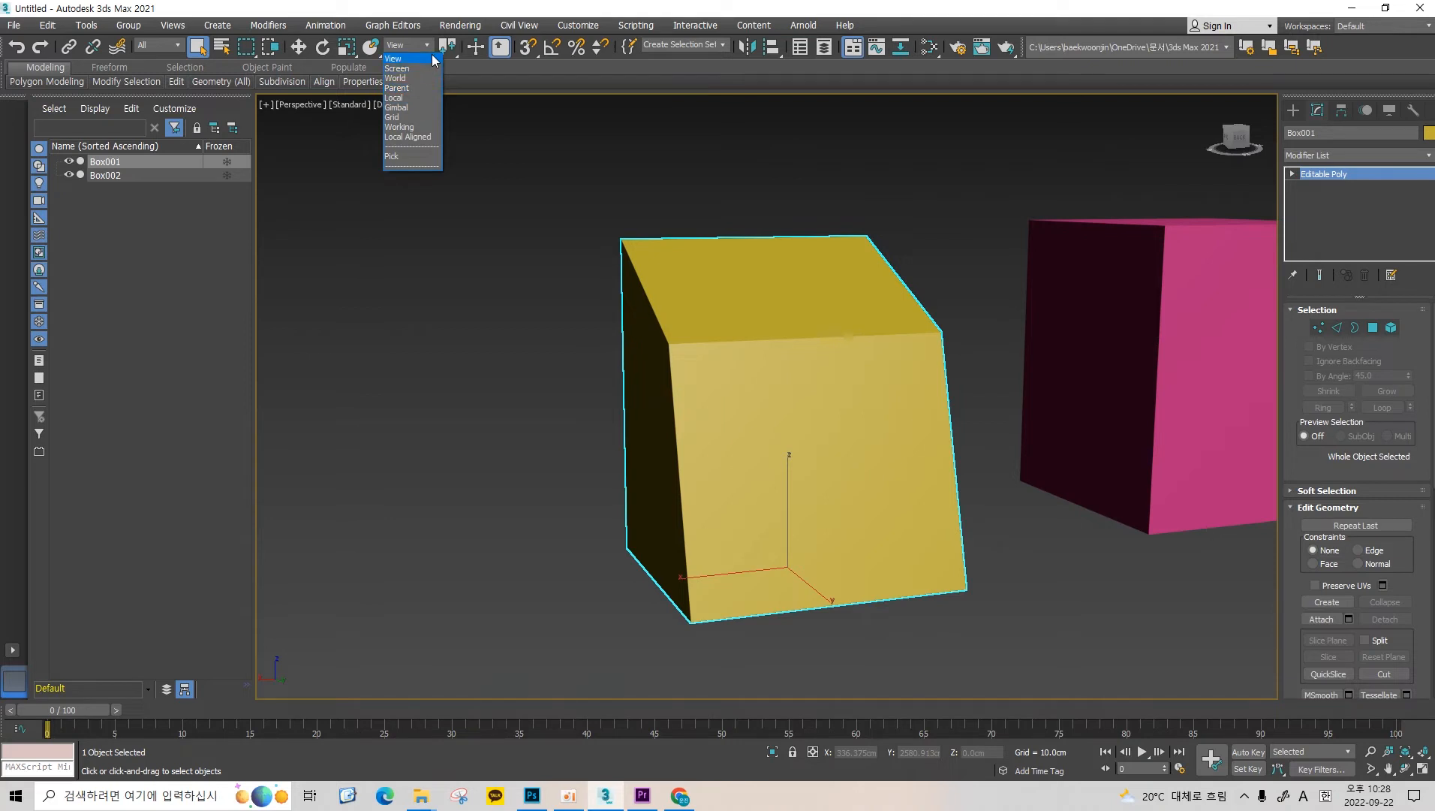
click(432, 59)
Activate the Move tool and examine the yellow box's axes in the View coordinate system.
key(w)
middle_drag(748, 232, 987, 344)
alt+middle_drag(831, 347, 760, 481)
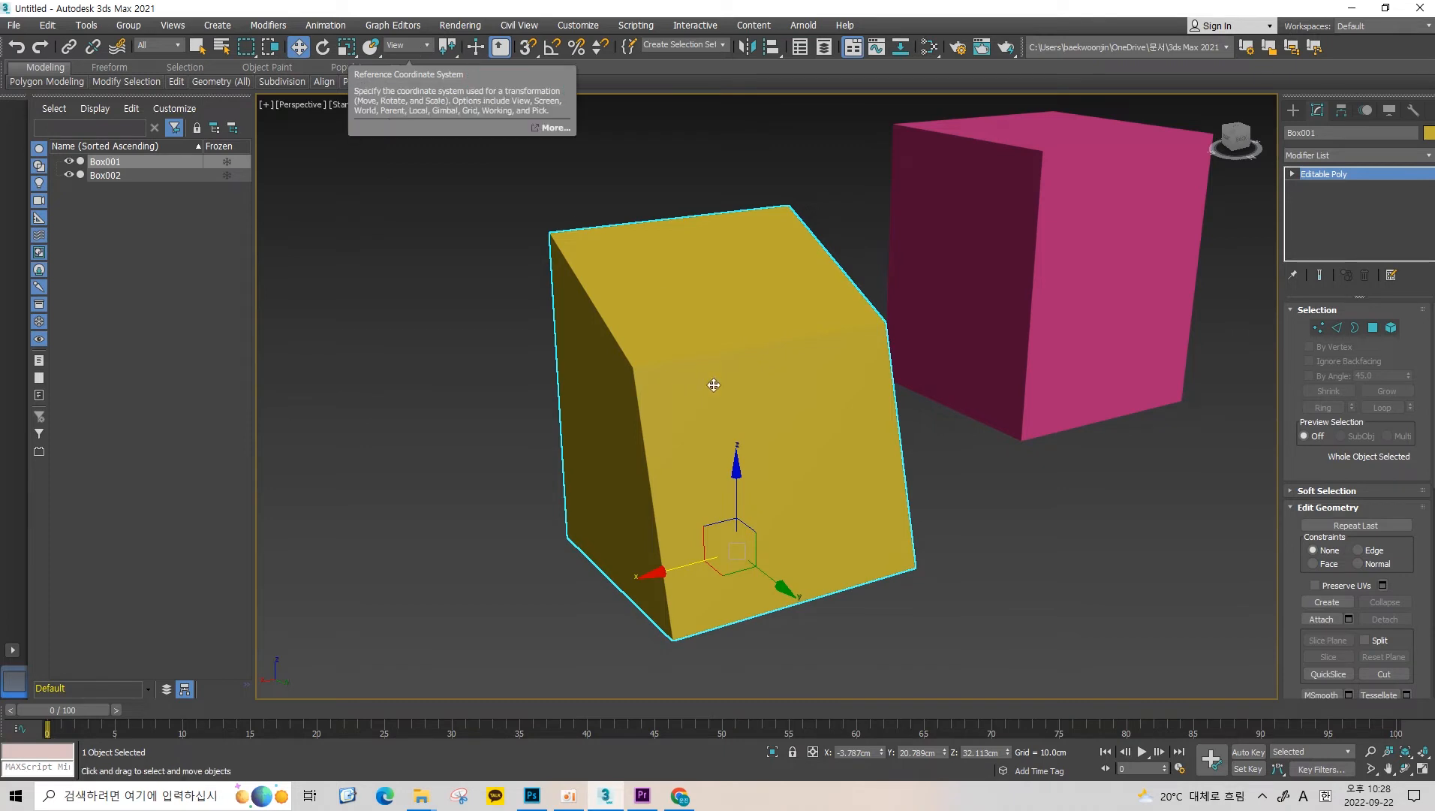
Check the yellow box's axes from a few angles, and set the Move tool's reference coordinate system to Screen.
alt+middle_drag(733, 482, 795, 418)
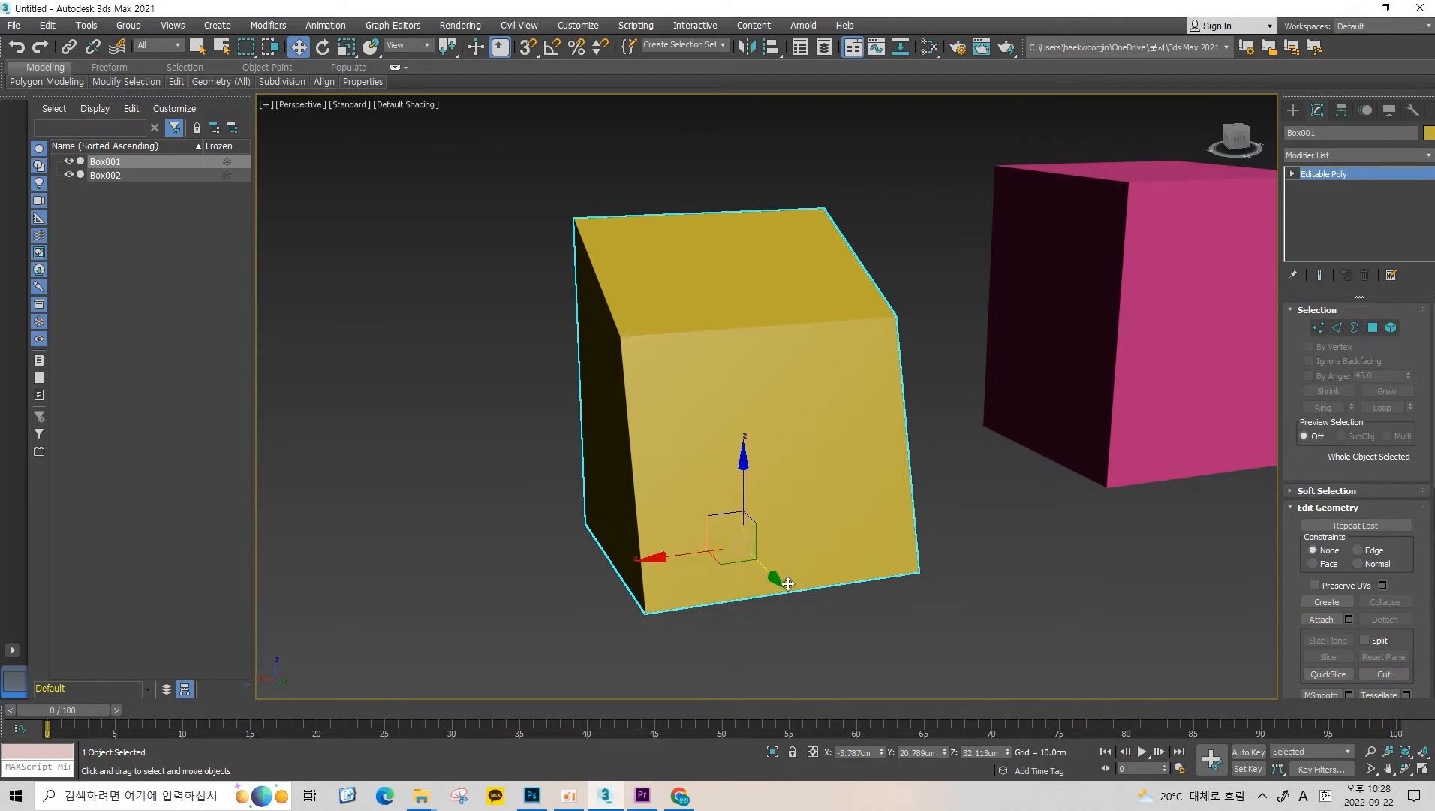
alt+middle_drag(788, 584, 755, 424)
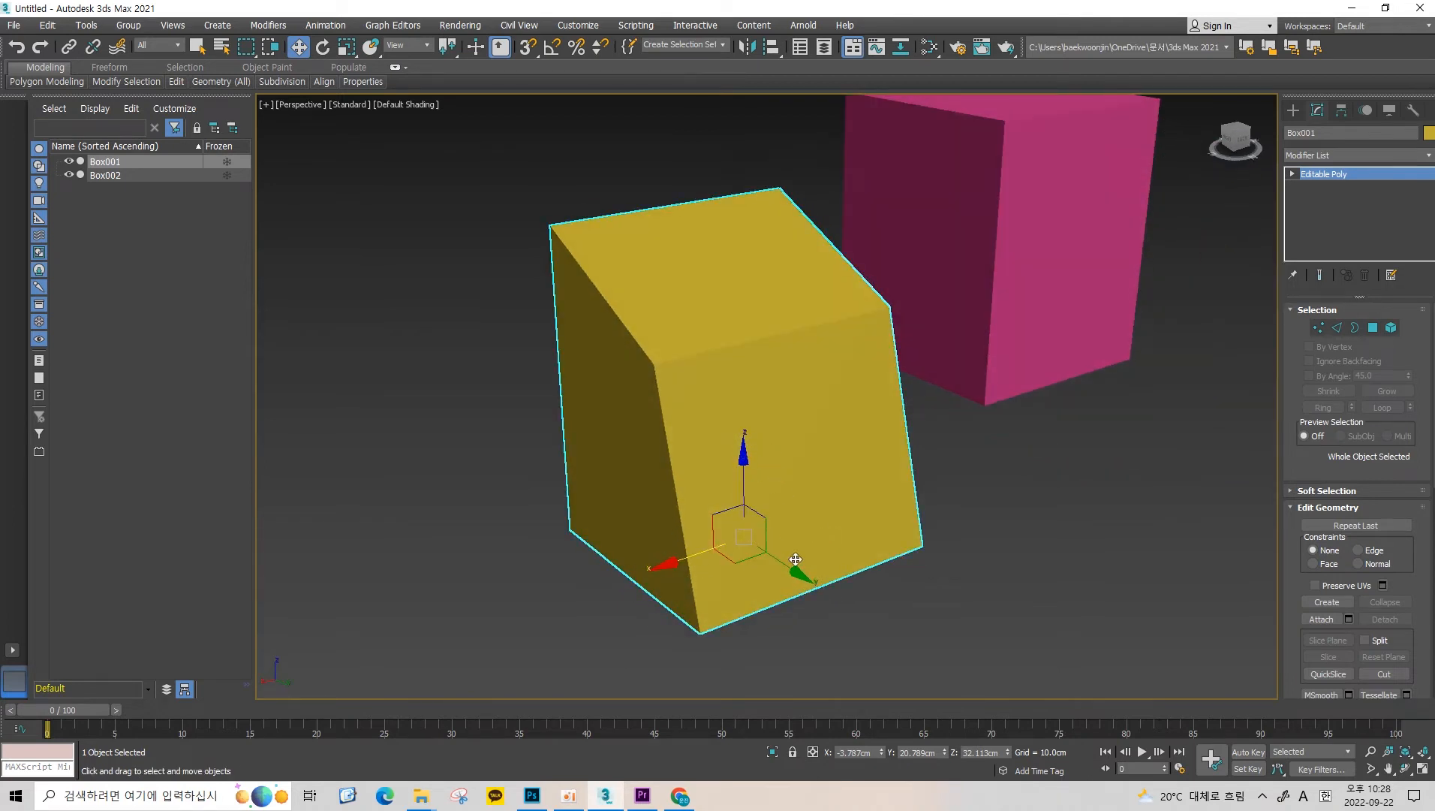
alt+middle_drag(785, 528, 803, 580)
click(418, 45)
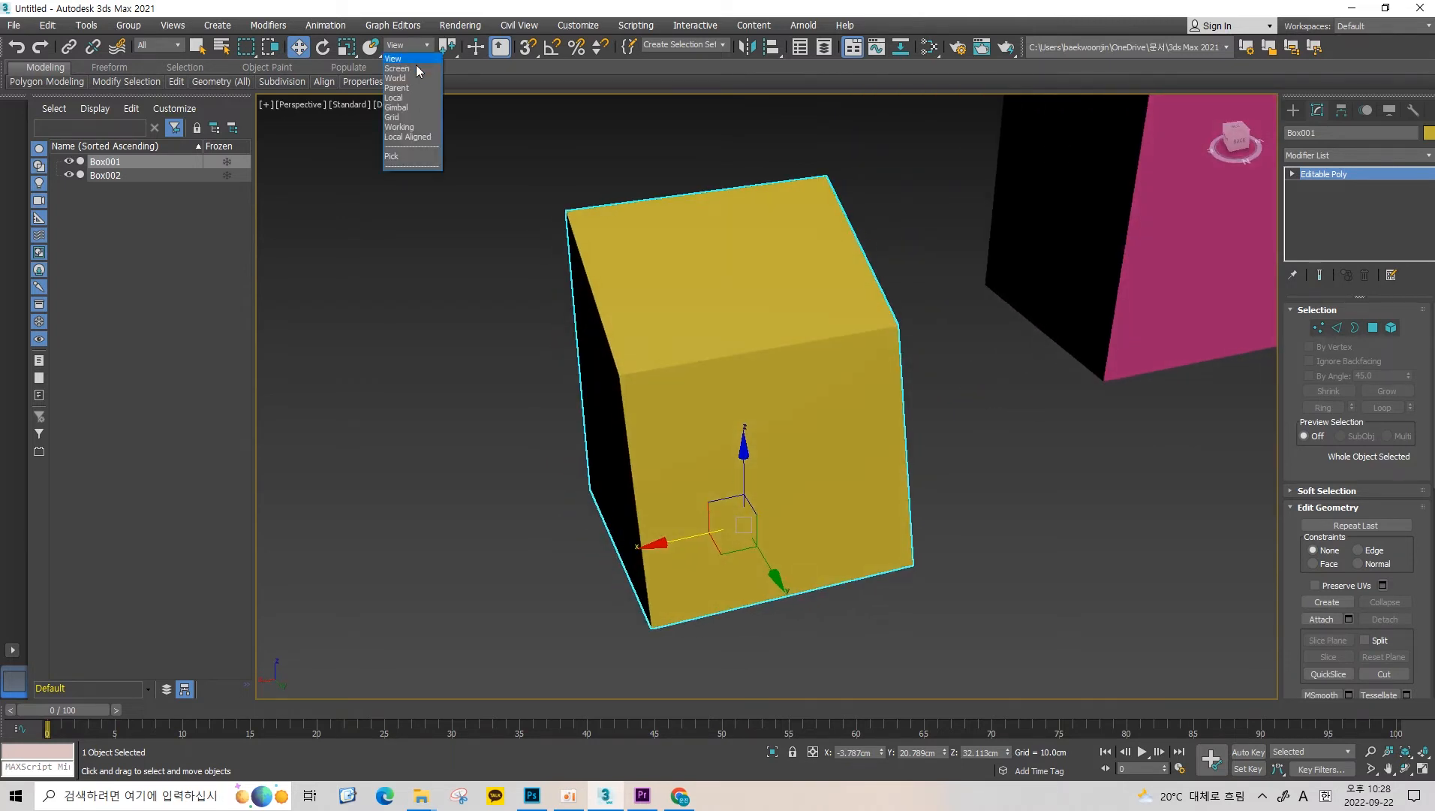
click(398, 68)
Examine how the Move gizmo's axes on the yellow box follow the viewing angle in the Screen coordinate system.
alt+middle_drag(730, 425, 740, 391)
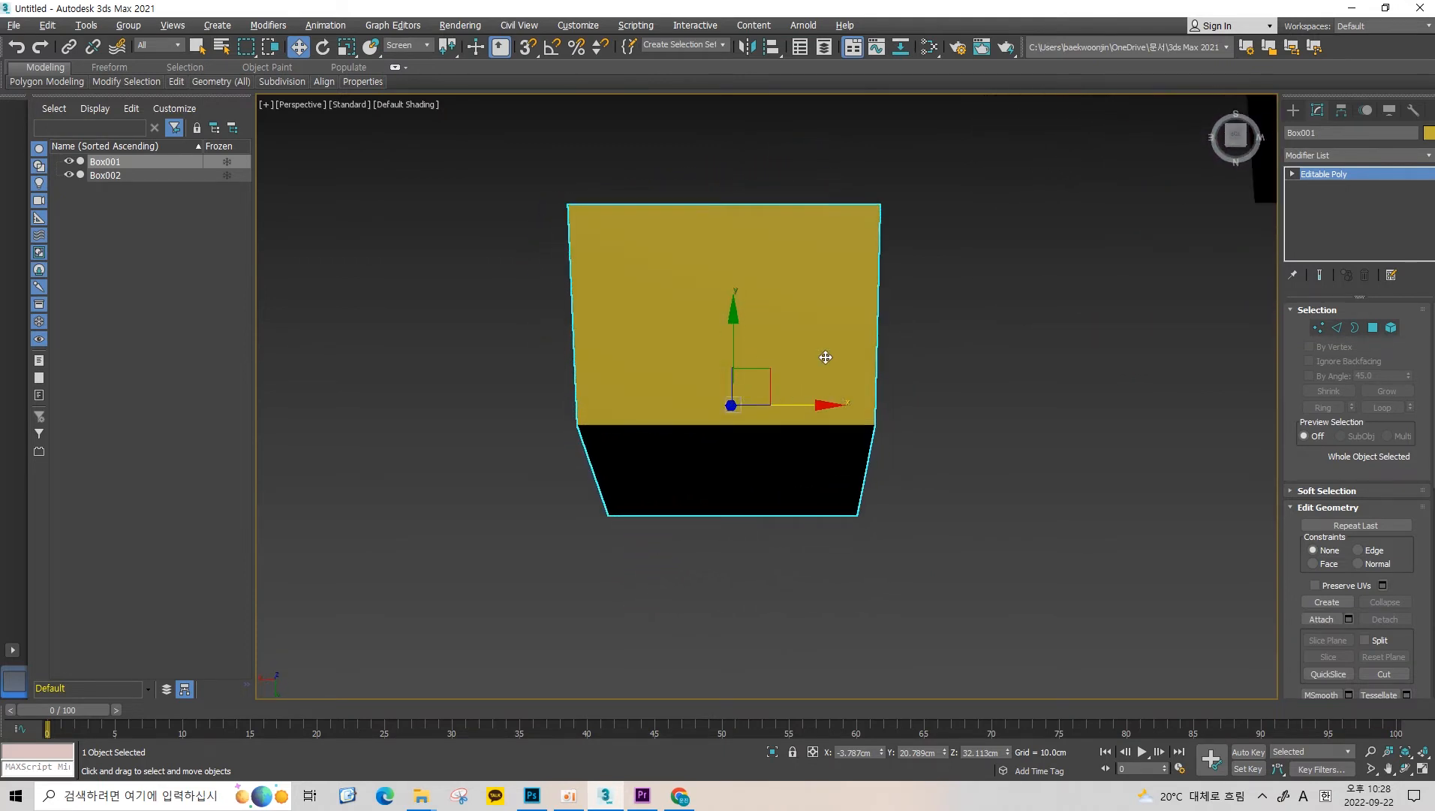
alt+middle_drag(826, 358, 878, 405)
alt+middle_drag(779, 499, 857, 499)
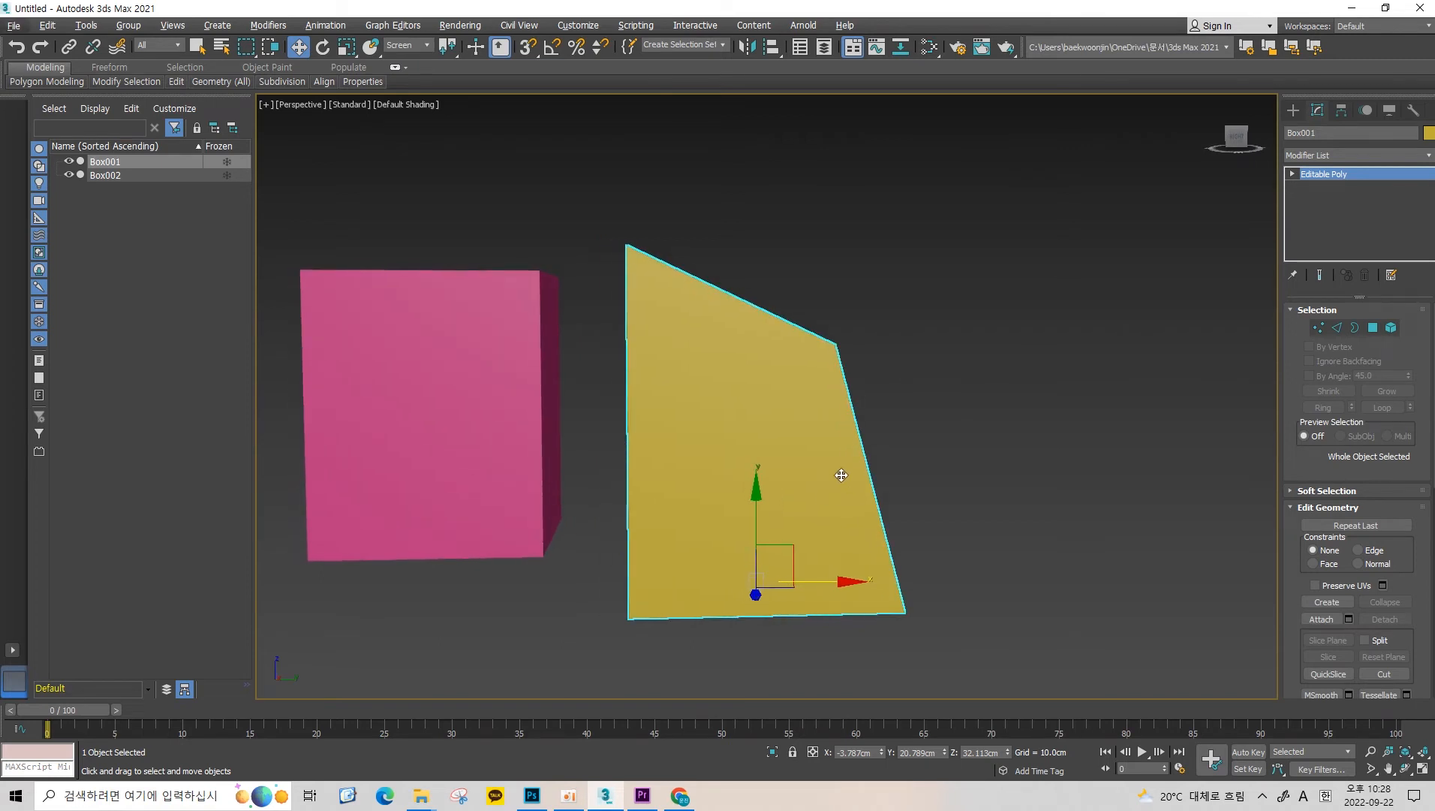
mouse_move(797, 434)
middle_down()
mouse_move(857, 425)
mouse_move(767, 443)
mouse_move(850, 450)
mouse_move(849, 427)
mouse_move(821, 449)
mouse_move(804, 406)
middle_up()
alt+middle_drag(882, 365, 933, 415)
key(r)
key(w)
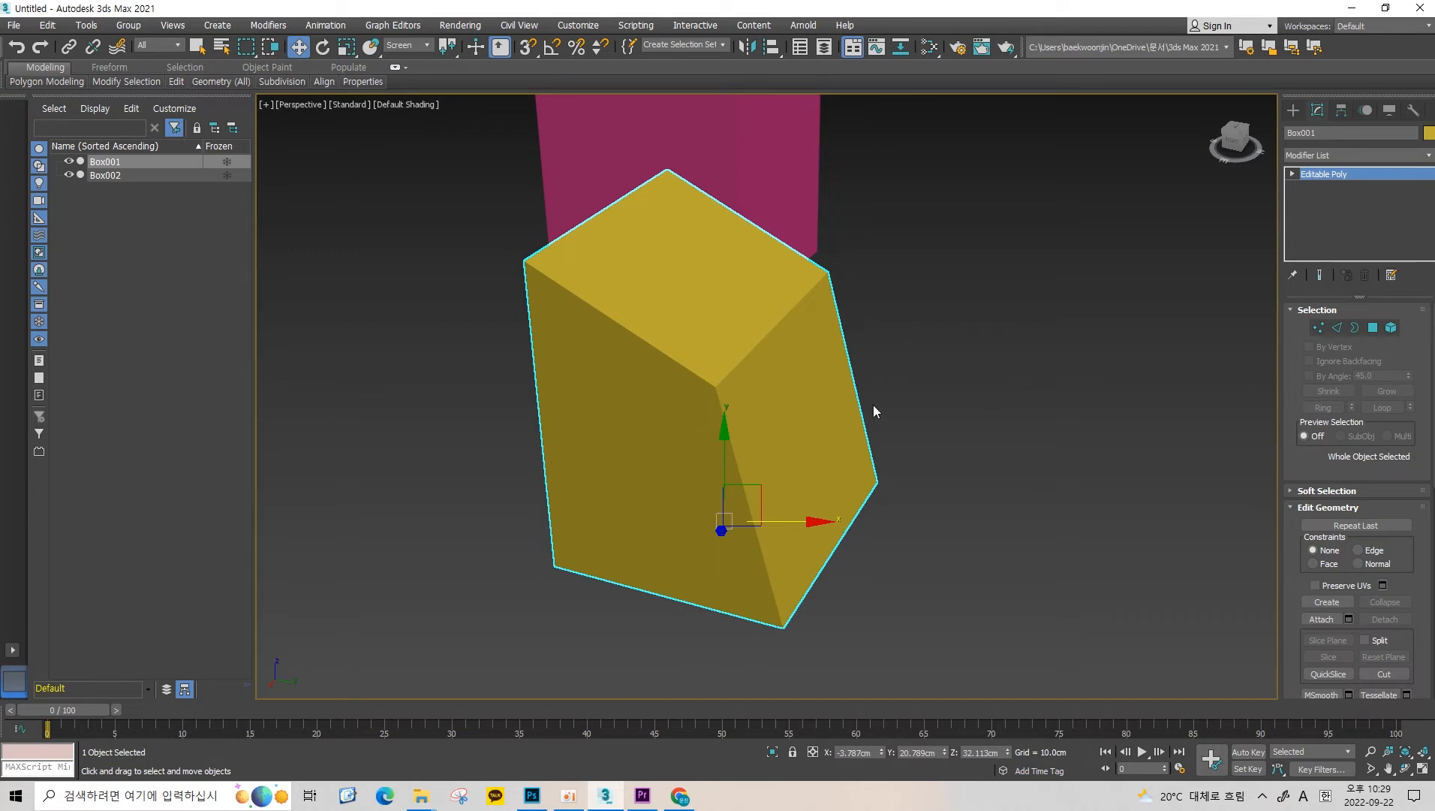
mouse_move(863, 427)
middle_down()
mouse_move(880, 435)
mouse_move(883, 418)
middle_up()
alt+middle_drag(658, 439, 650, 451)
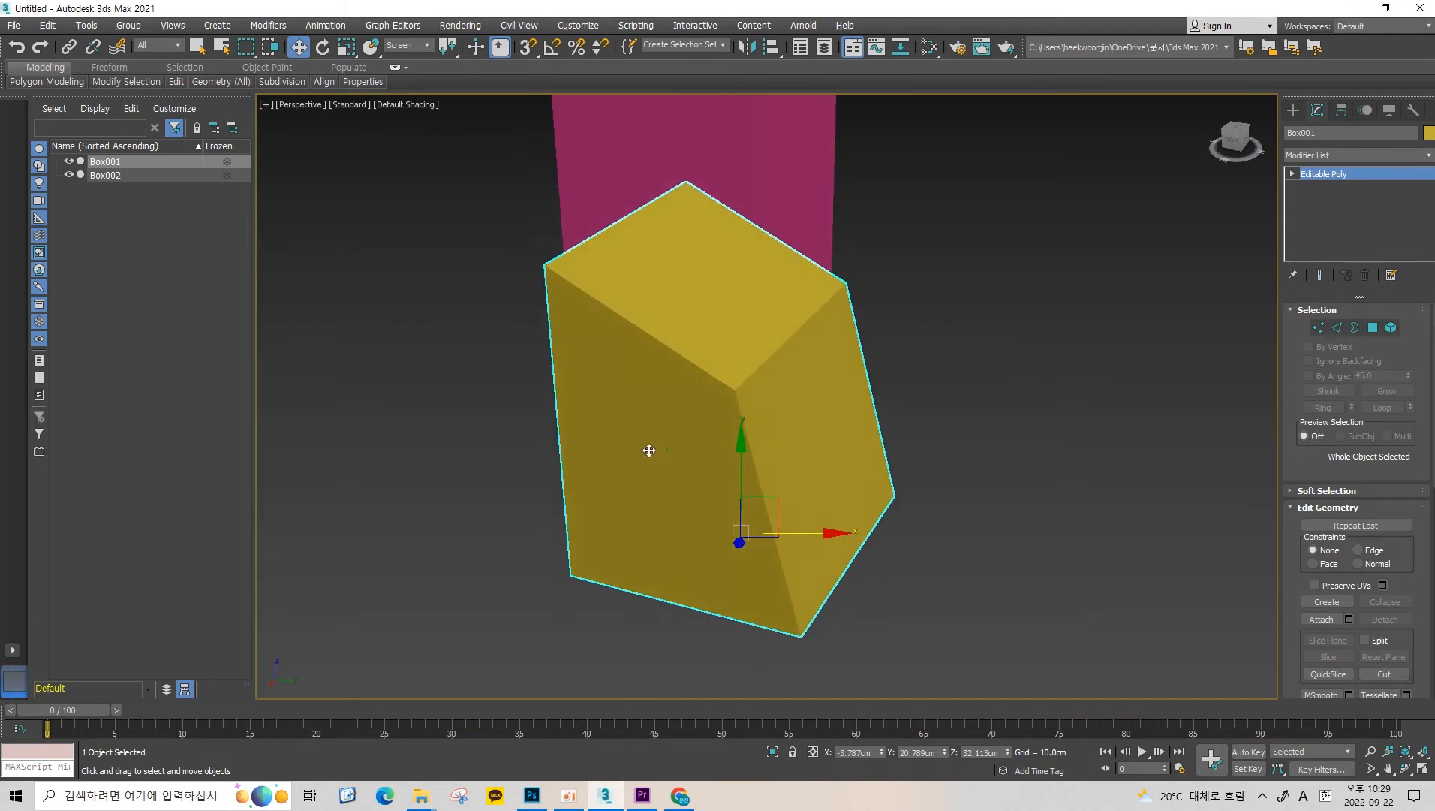
alt+middle_drag(698, 389, 586, 301)
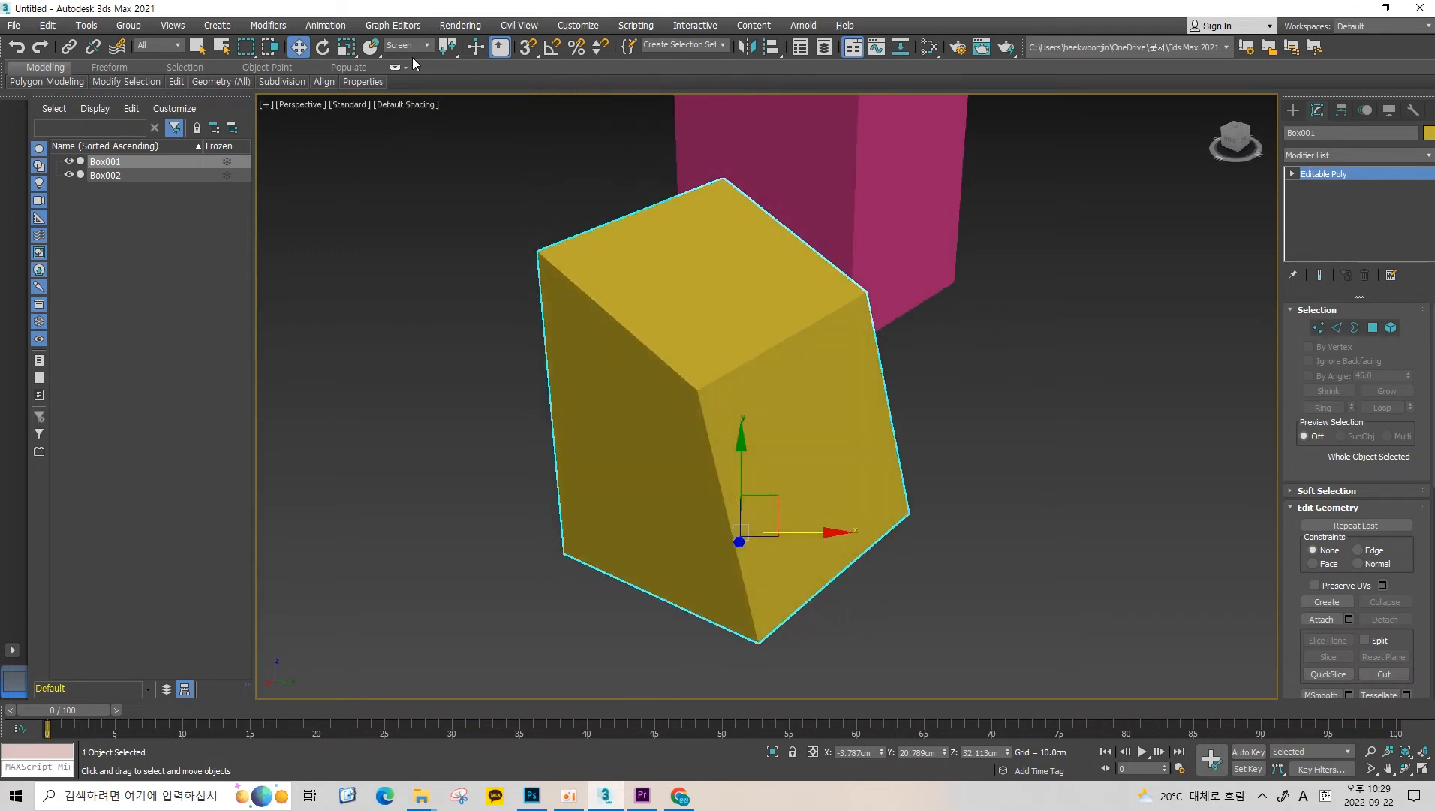
Activate the Scale tool on the yellow box and set its reference coordinate system to Screen.
click(346, 48)
alt+middle_drag(773, 522, 799, 531)
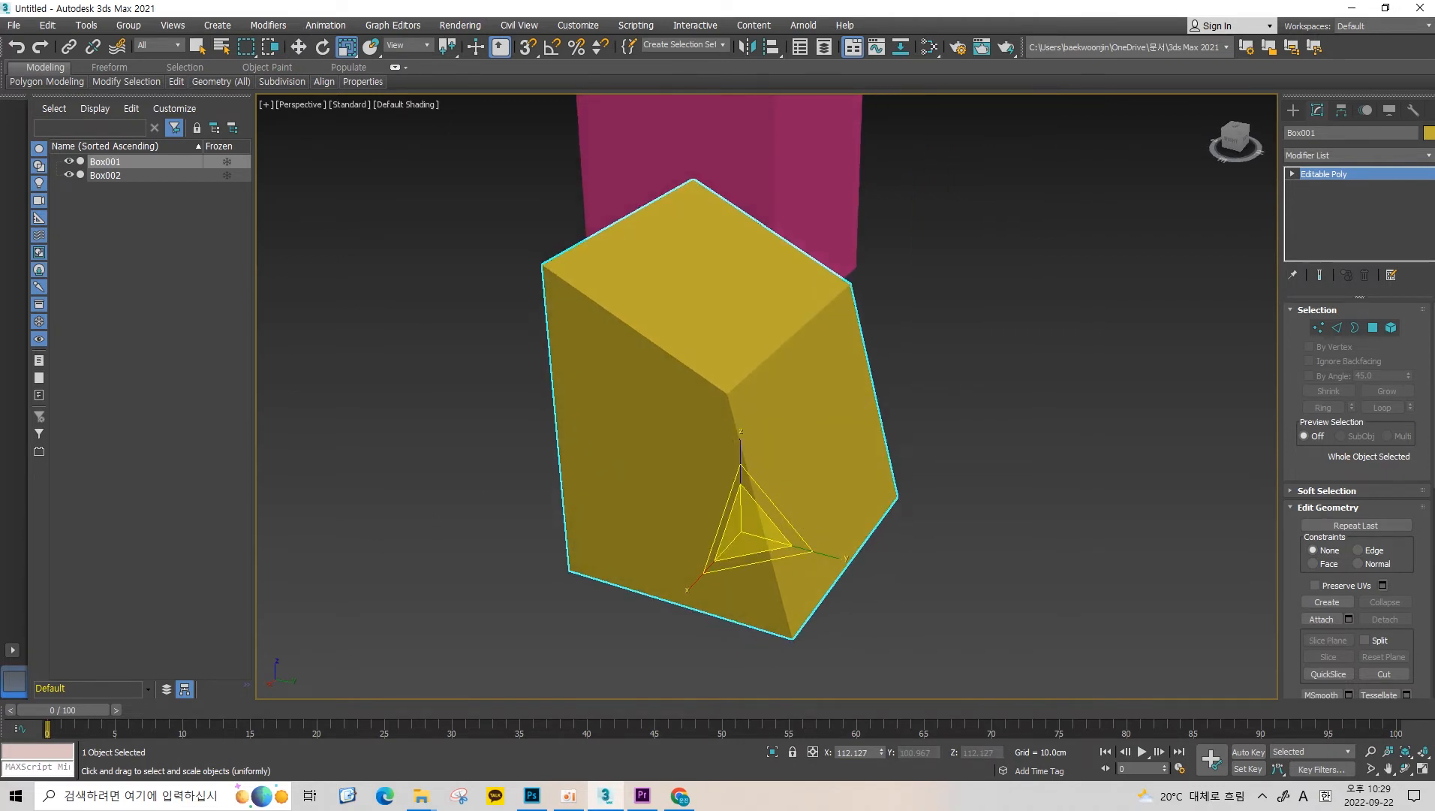
alt+middle_drag(866, 386, 577, 469)
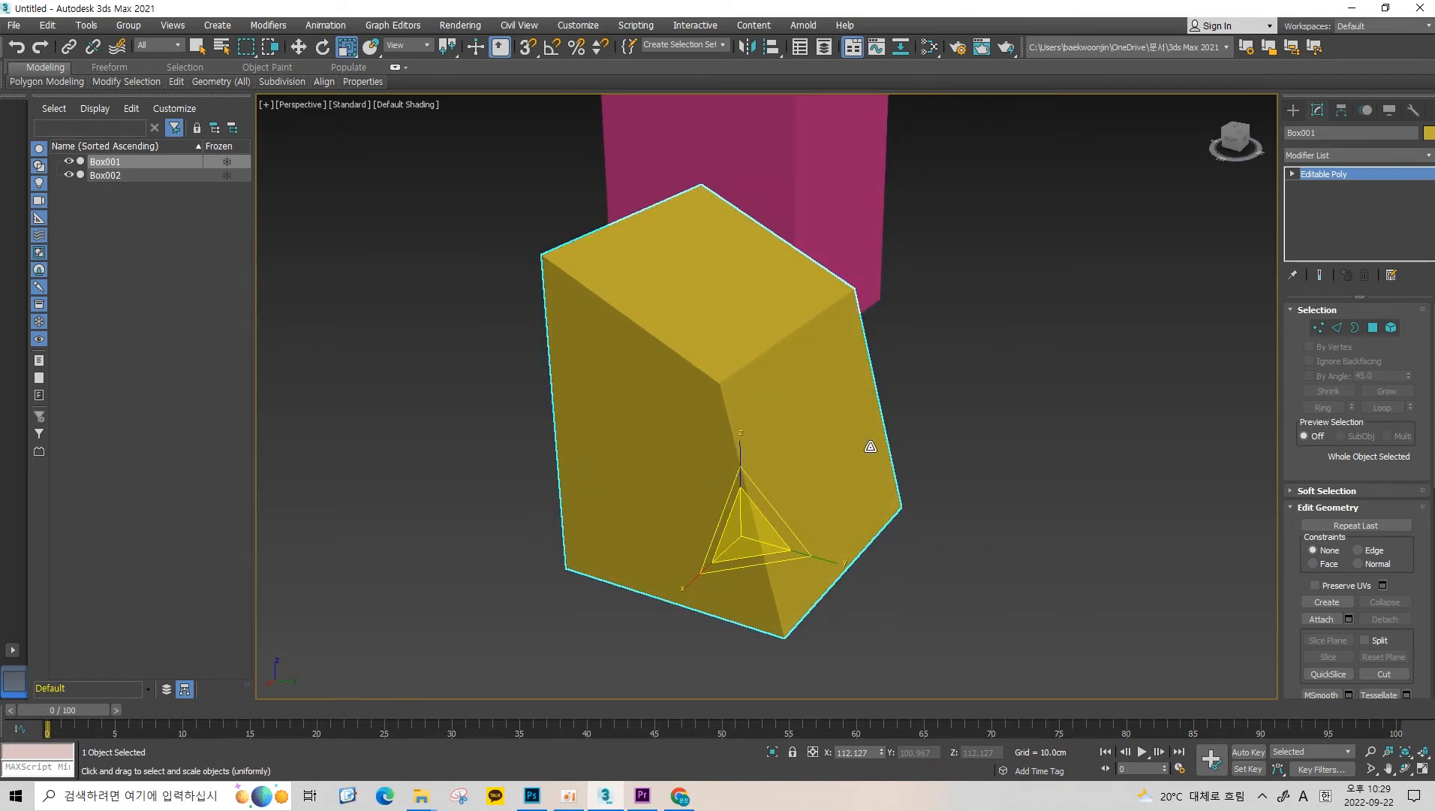
click(402, 47)
click(422, 67)
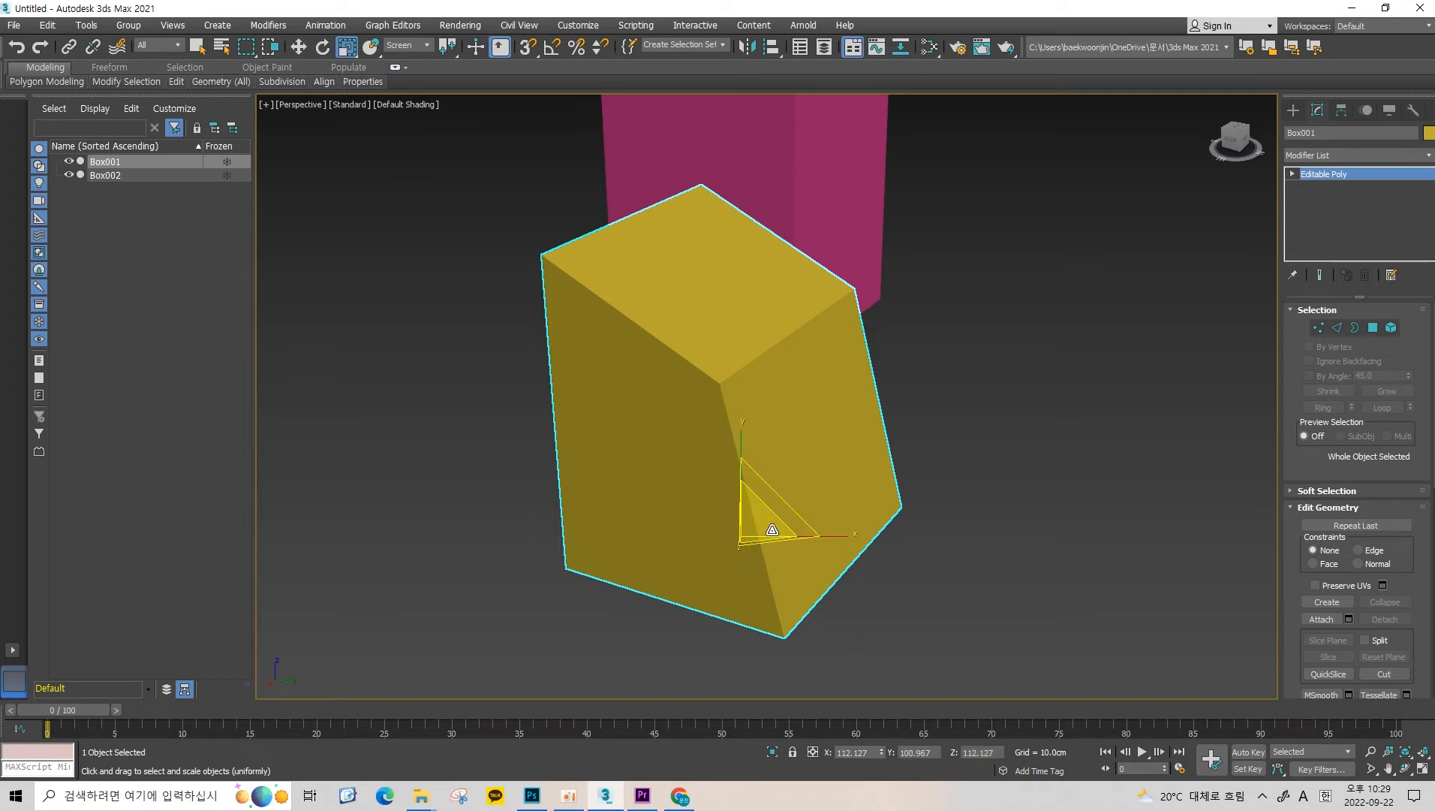
Try scaling the yellow box along the Screen X axis from an angled view and undo the scaling.
alt+middle_drag(743, 520, 774, 524)
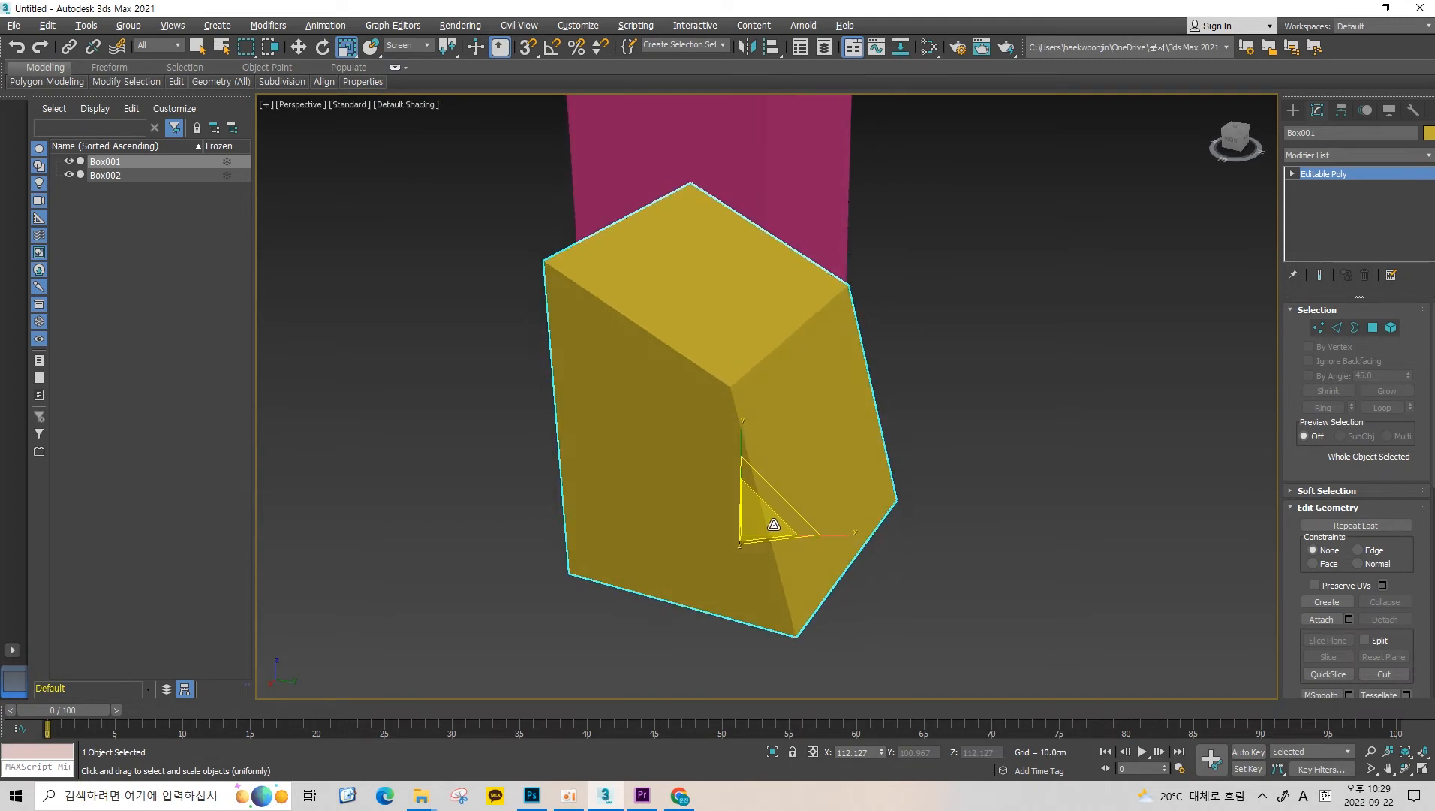
drag(829, 532, 918, 522)
key(ctrl+z)
alt+middle_drag(768, 455, 739, 449)
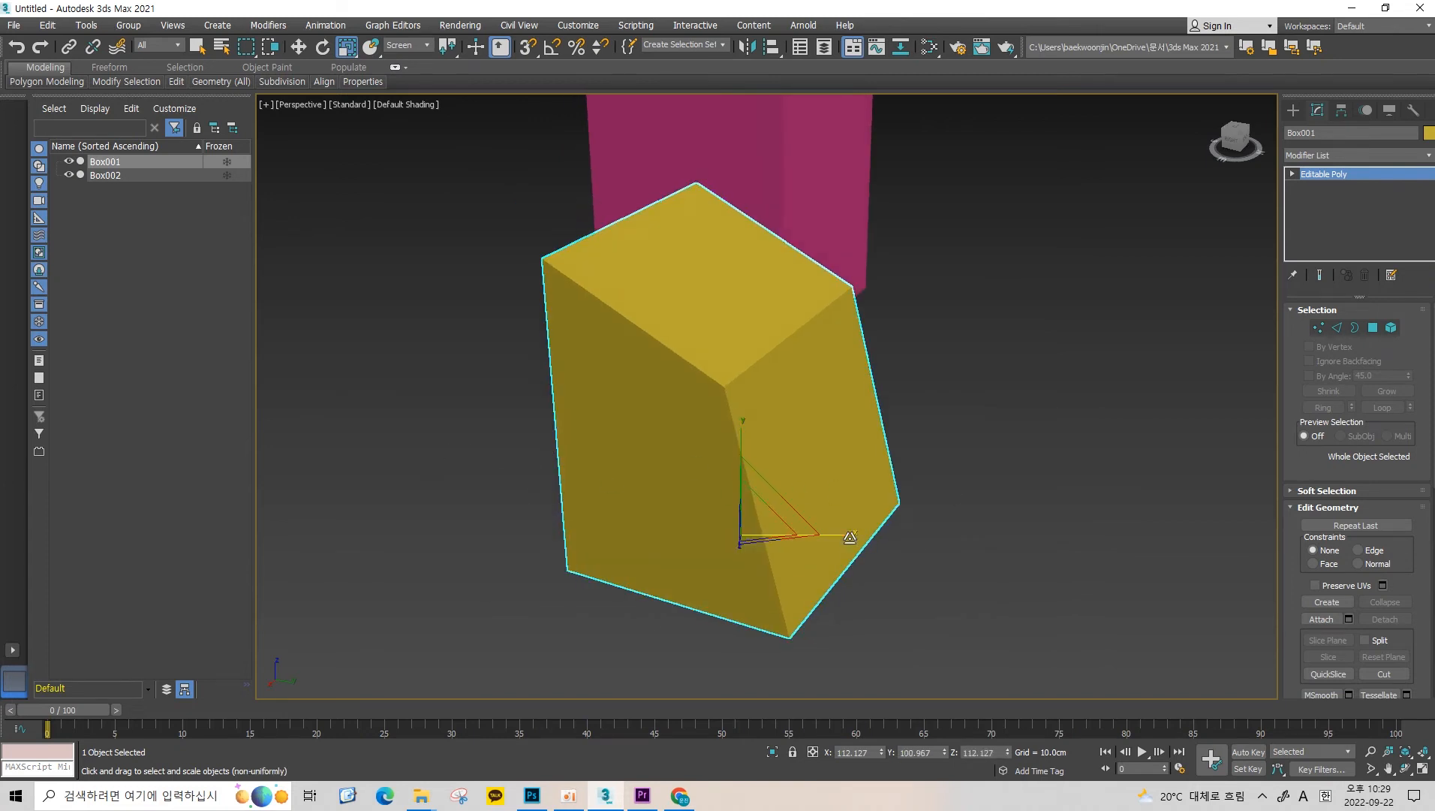
drag(850, 538, 919, 544)
Try stretching the yellow box along the Screen X axis while facing its front, up to about 294%, and undo it.
alt+middle_drag(840, 433, 825, 556)
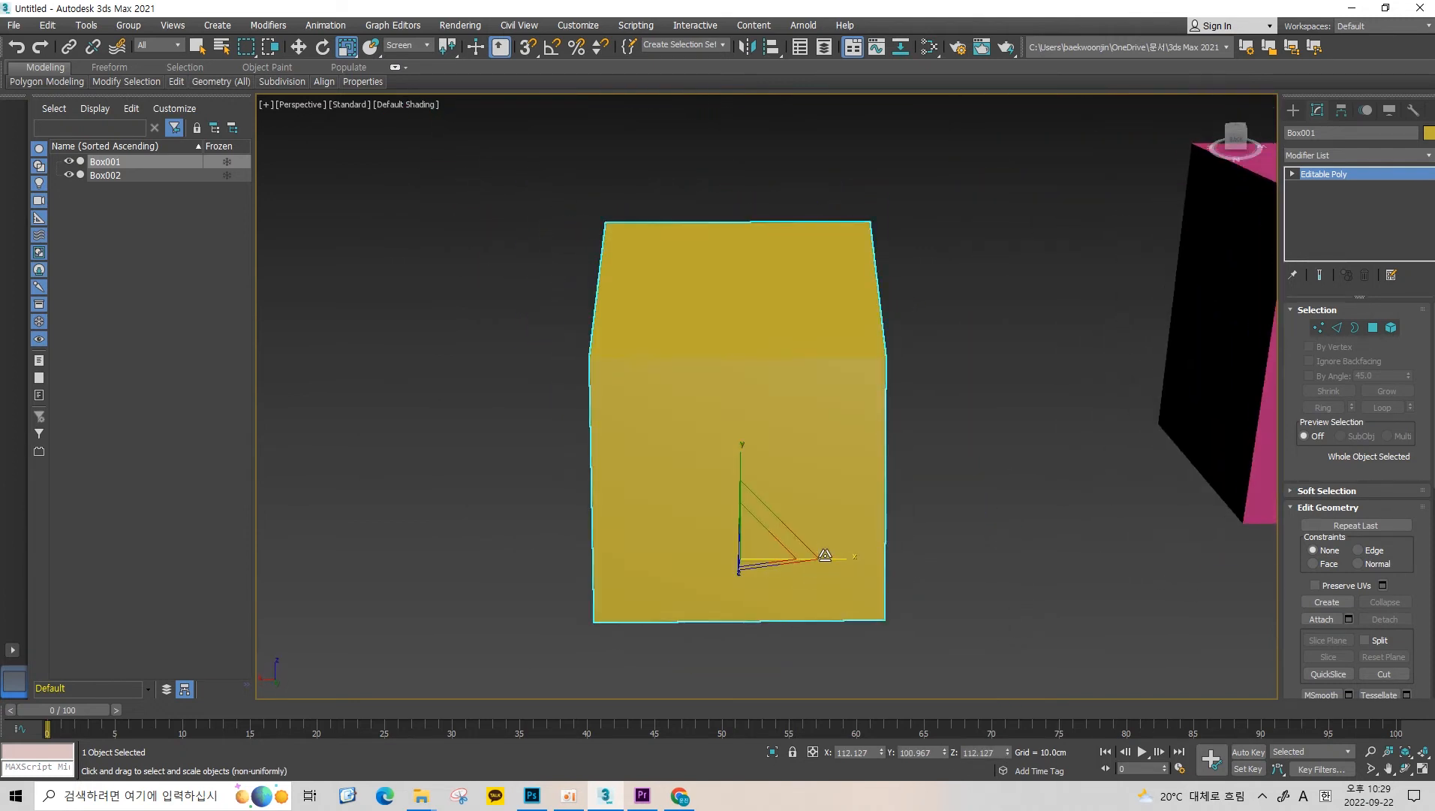
drag(828, 559, 958, 561)
alt+middle_drag(958, 560, 784, 514)
key(ctrl+z)
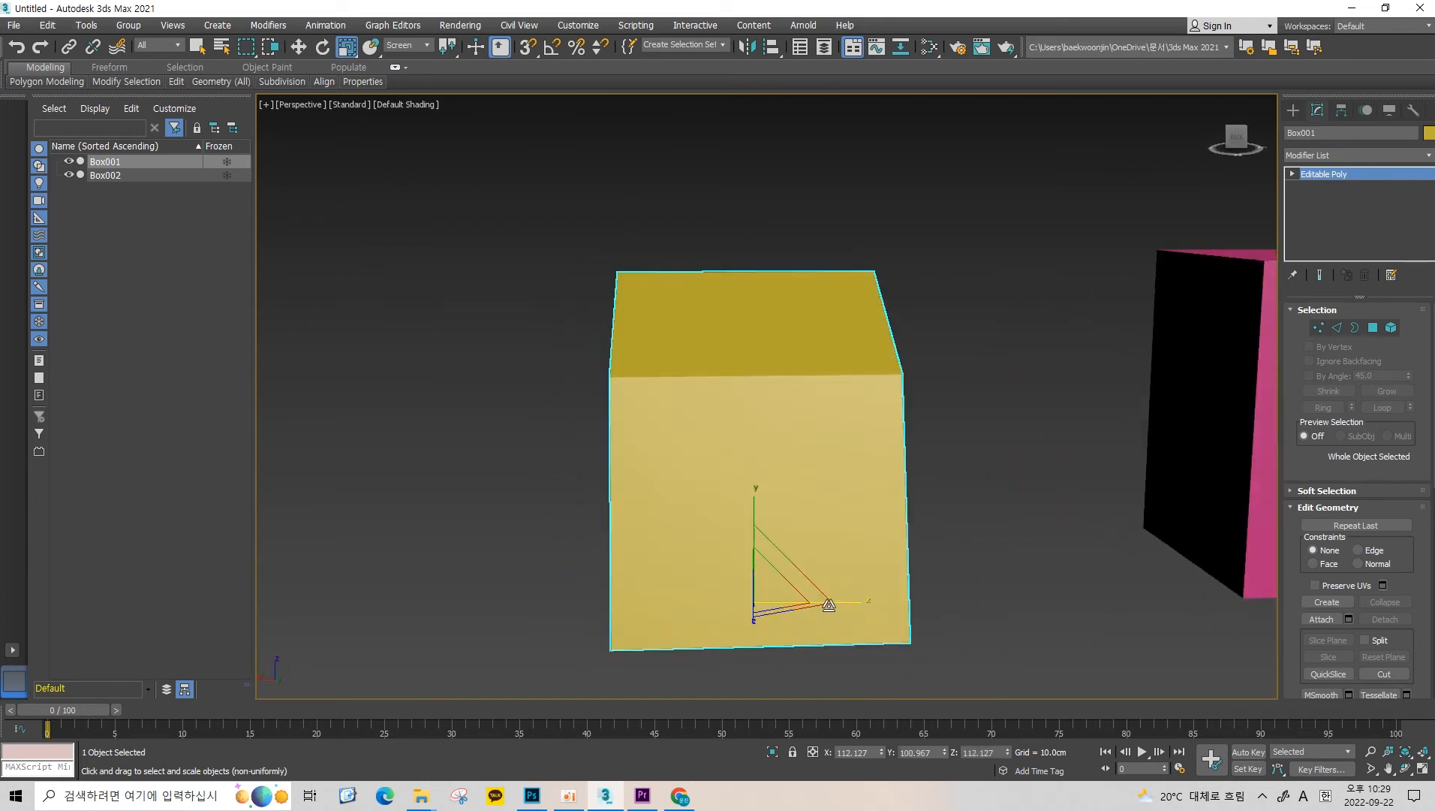
drag(835, 600, 987, 584)
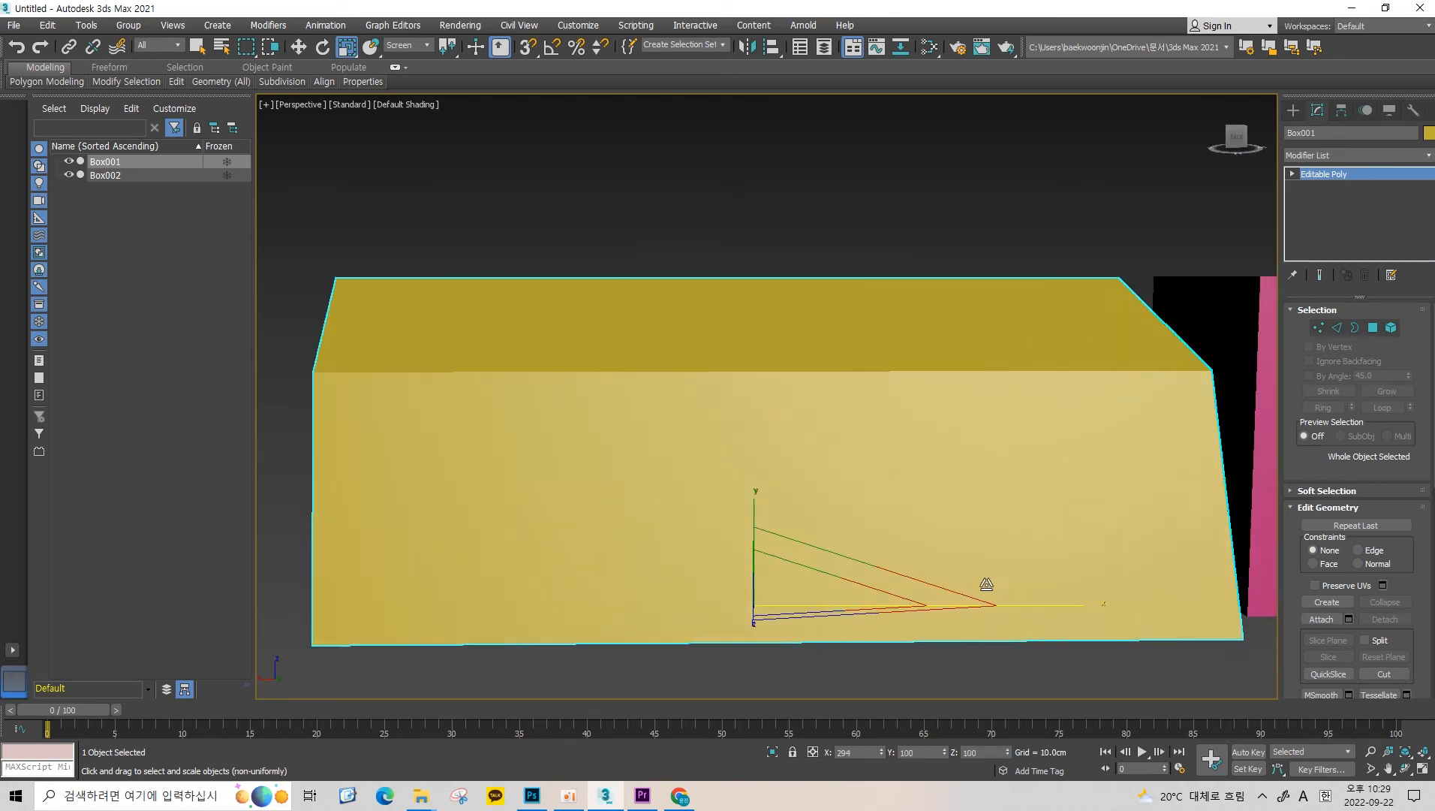
alt+middle_drag(986, 584, 1034, 502)
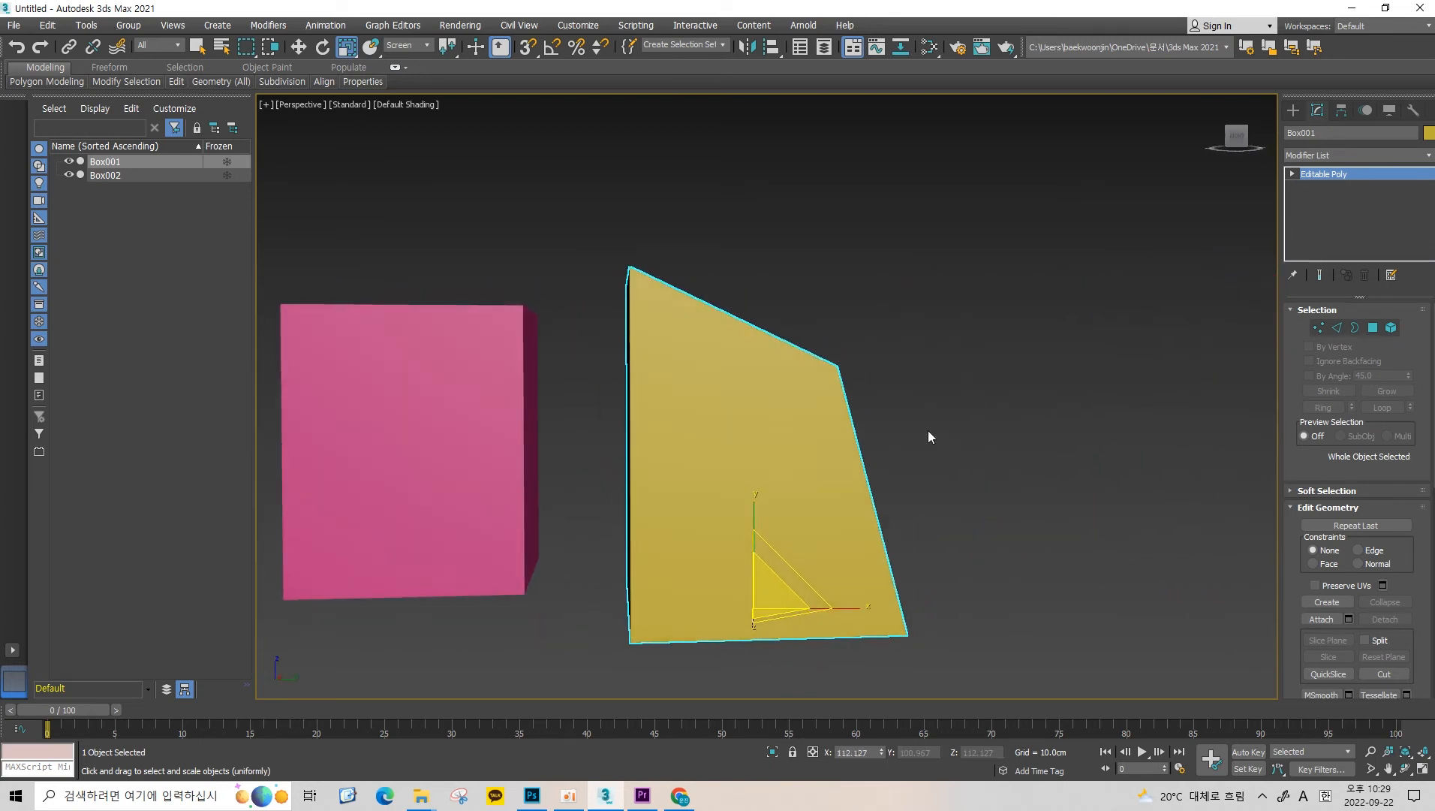
alt+middle_drag(928, 432, 933, 434)
Set the reference coordinate system to Local for both the Scale and Move tools and view the yellow box's local axes.
click(409, 45)
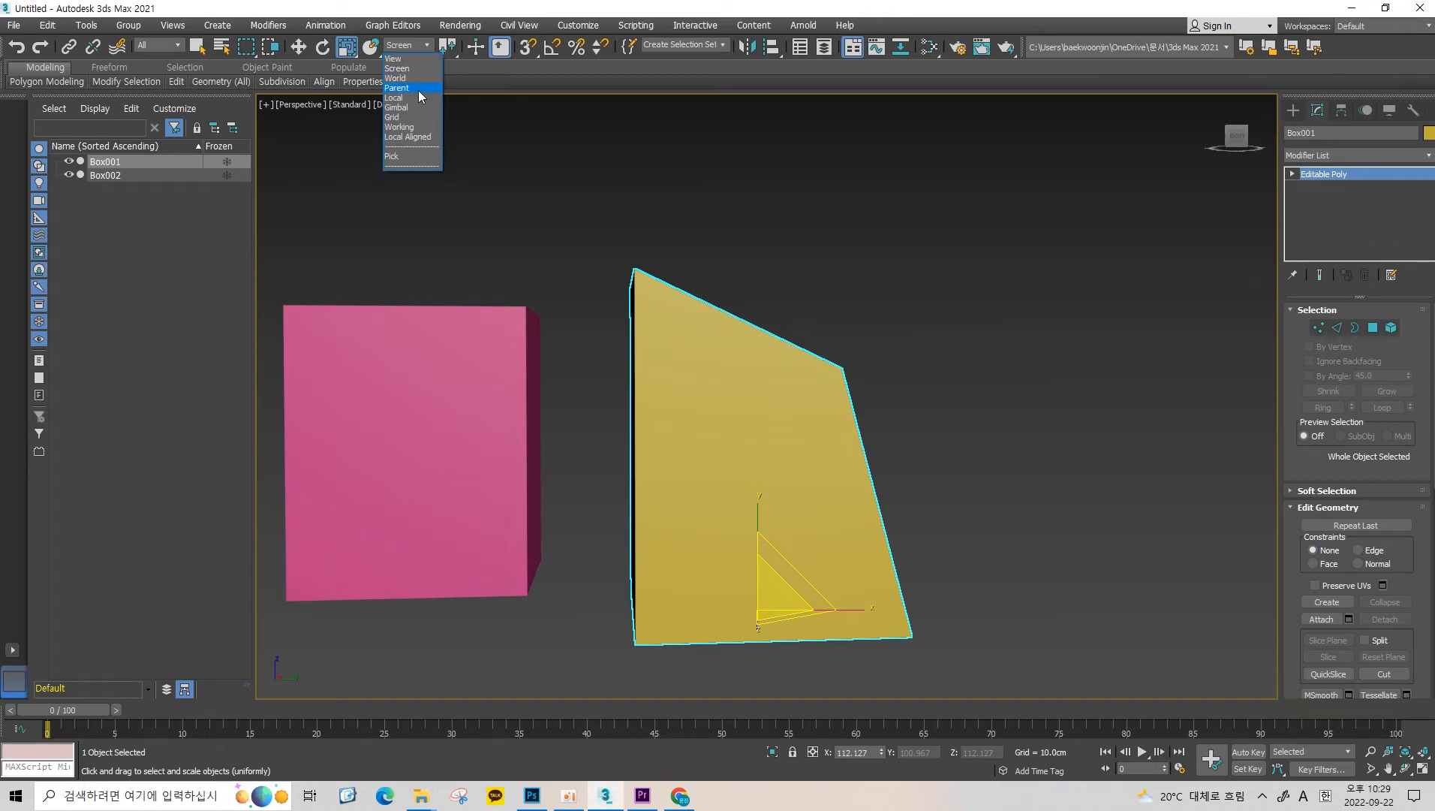
click(417, 95)
key(w)
alt+middle_drag(839, 471, 720, 445)
click(407, 45)
click(411, 93)
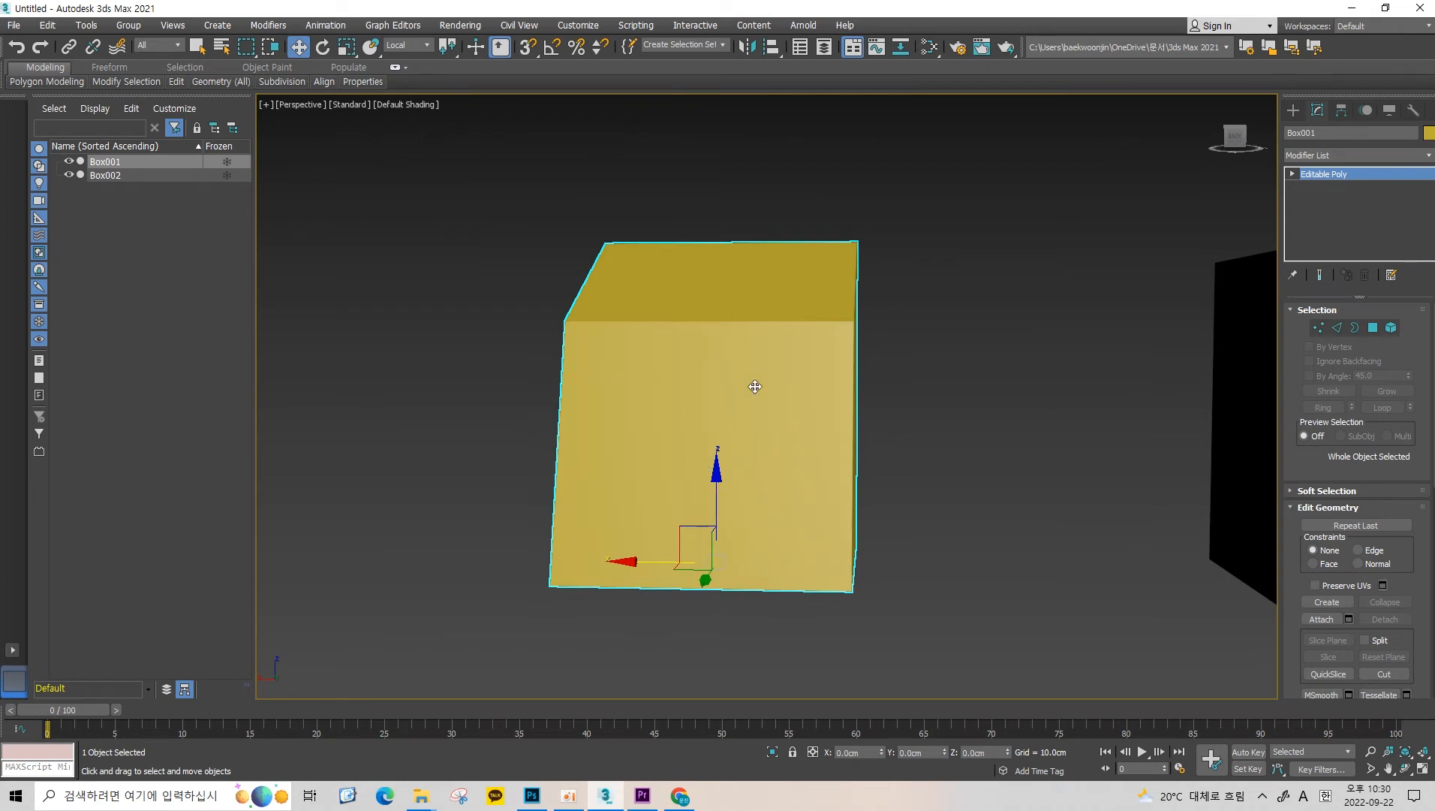
alt+middle_drag(833, 414, 608, 294)
Return the Move tool's reference coordinate system to View and tilt the yellow box with the Rotate tool.
click(413, 45)
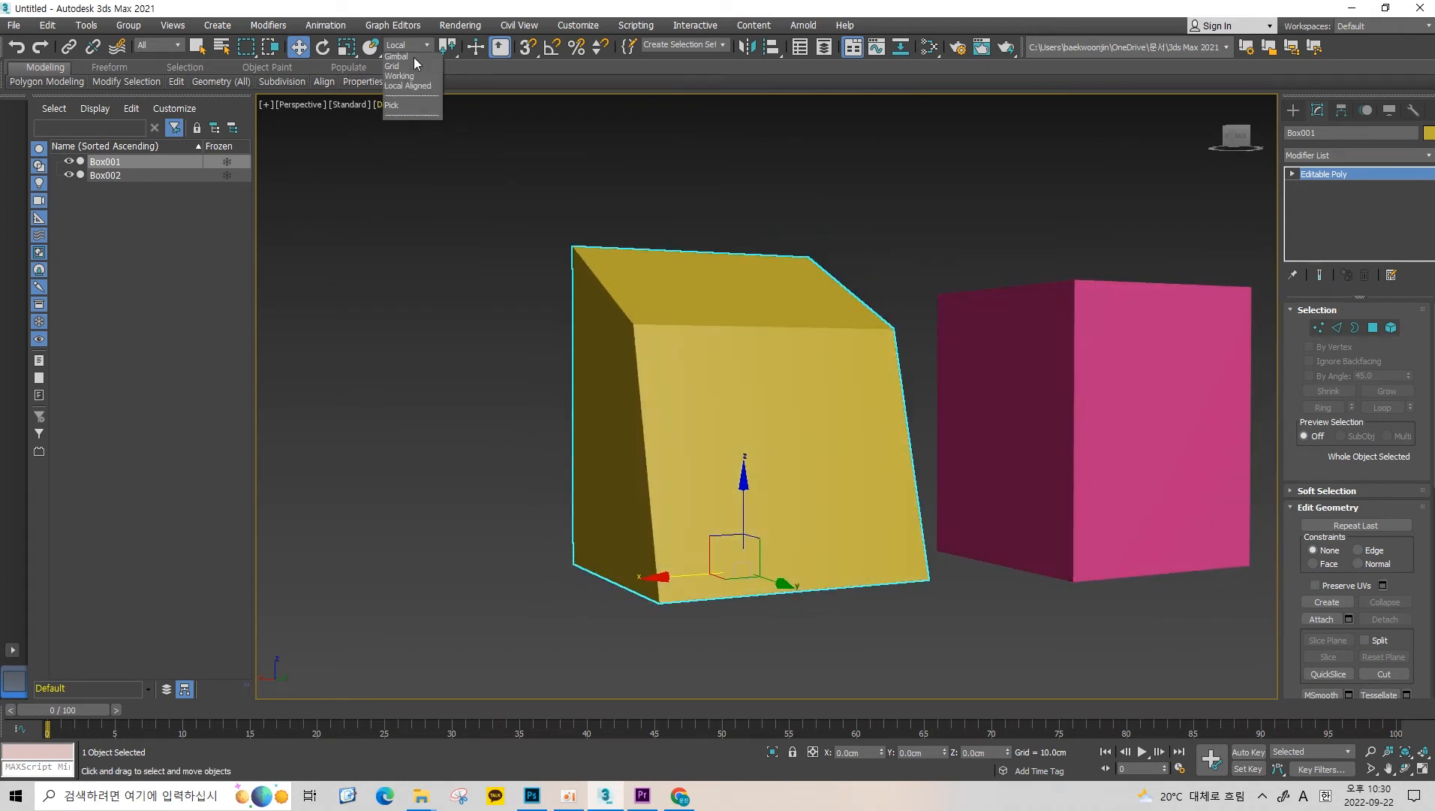
click(414, 57)
alt+middle_drag(509, 160, 749, 364)
key(e)
drag(744, 442, 738, 386)
mouse_move(739, 387)
middle_down()
mouse_move(743, 371)
mouse_move(822, 386)
mouse_move(661, 497)
mouse_move(698, 439)
mouse_move(746, 445)
mouse_move(704, 408)
mouse_move(726, 401)
middle_up()
key(w)
scroll(710, 411, up, 2)
Enter Polygon sub-object level on the tilted yellow box and select its upper slanted face.
key(4)
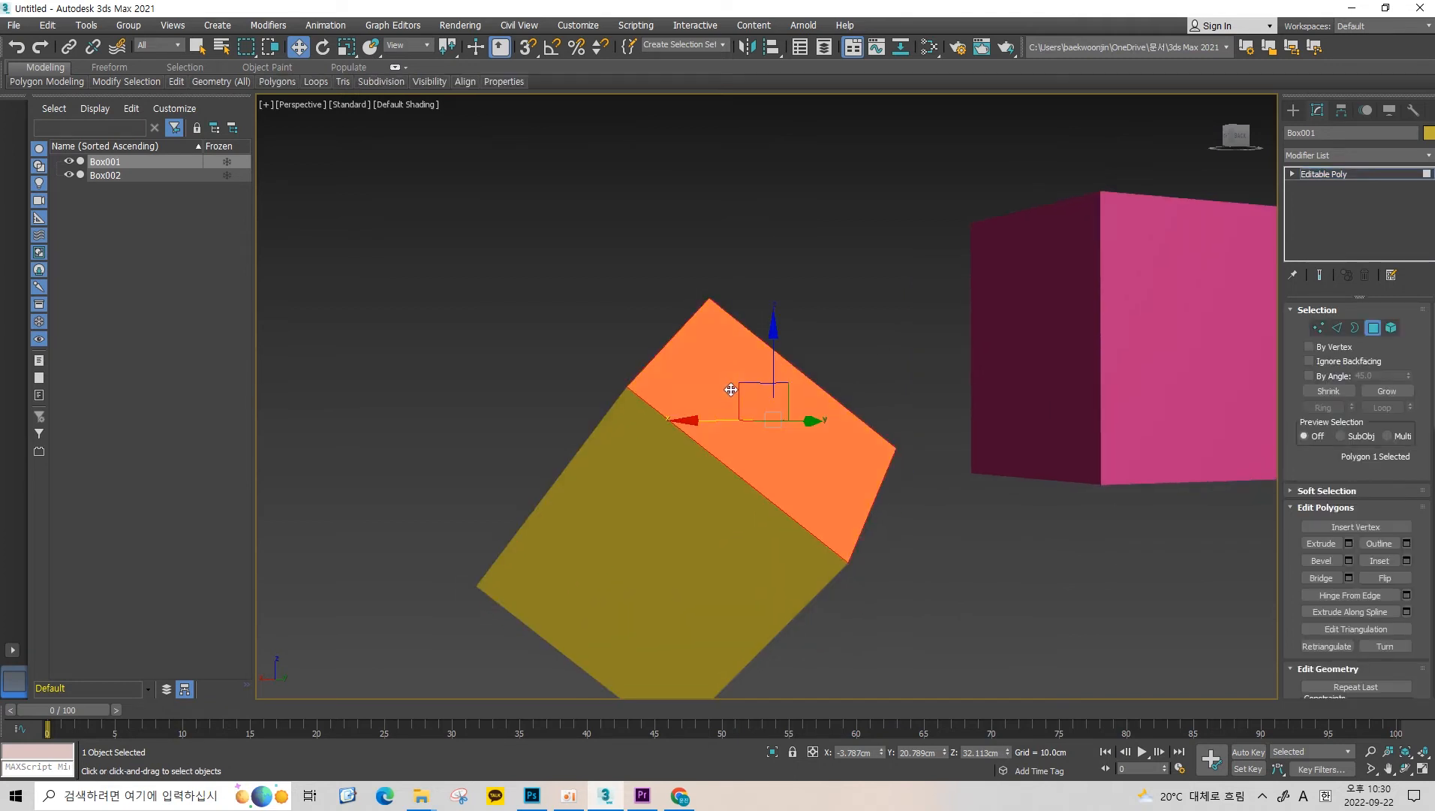
key(1)
click(713, 304)
alt+middle_drag(736, 343, 776, 424)
key(4)
click(776, 424)
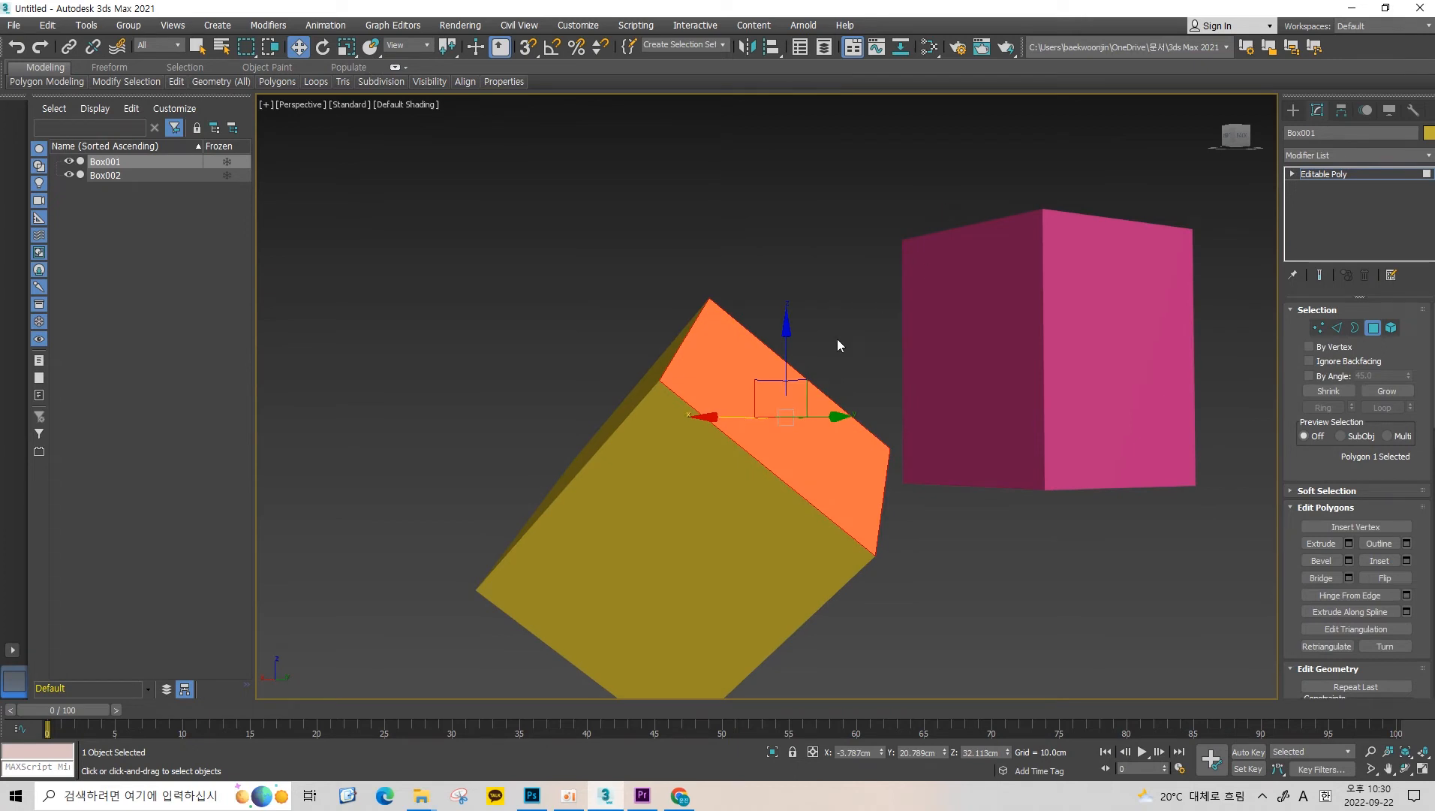
alt+middle_drag(839, 336, 841, 330)
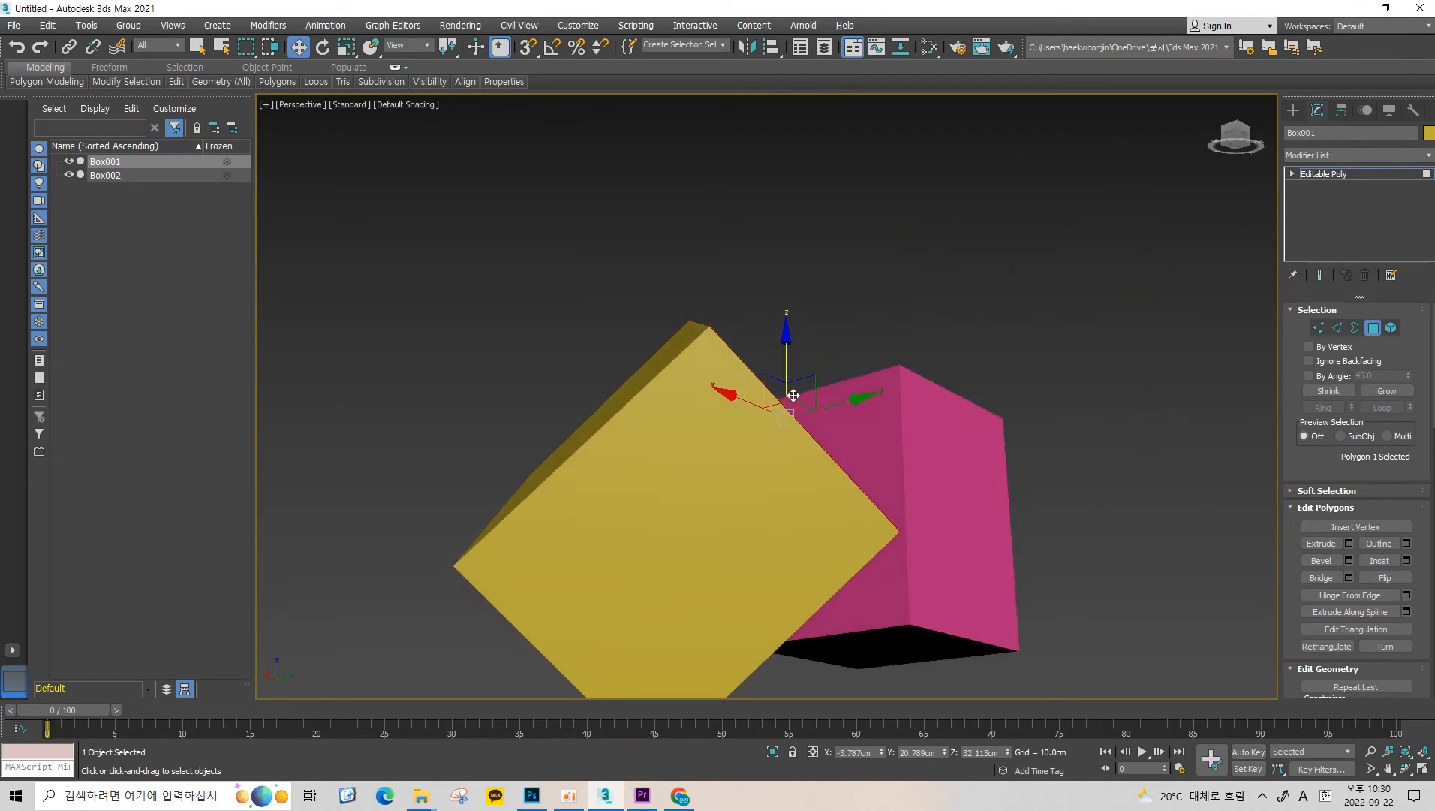
Try extruding the selected face diagonally with the Move gizmo in the View coordinate system, undoing each attempt.
shift+drag(810, 379, 975, 239)
alt+middle_drag(931, 301, 847, 344)
key(ctrl+z)
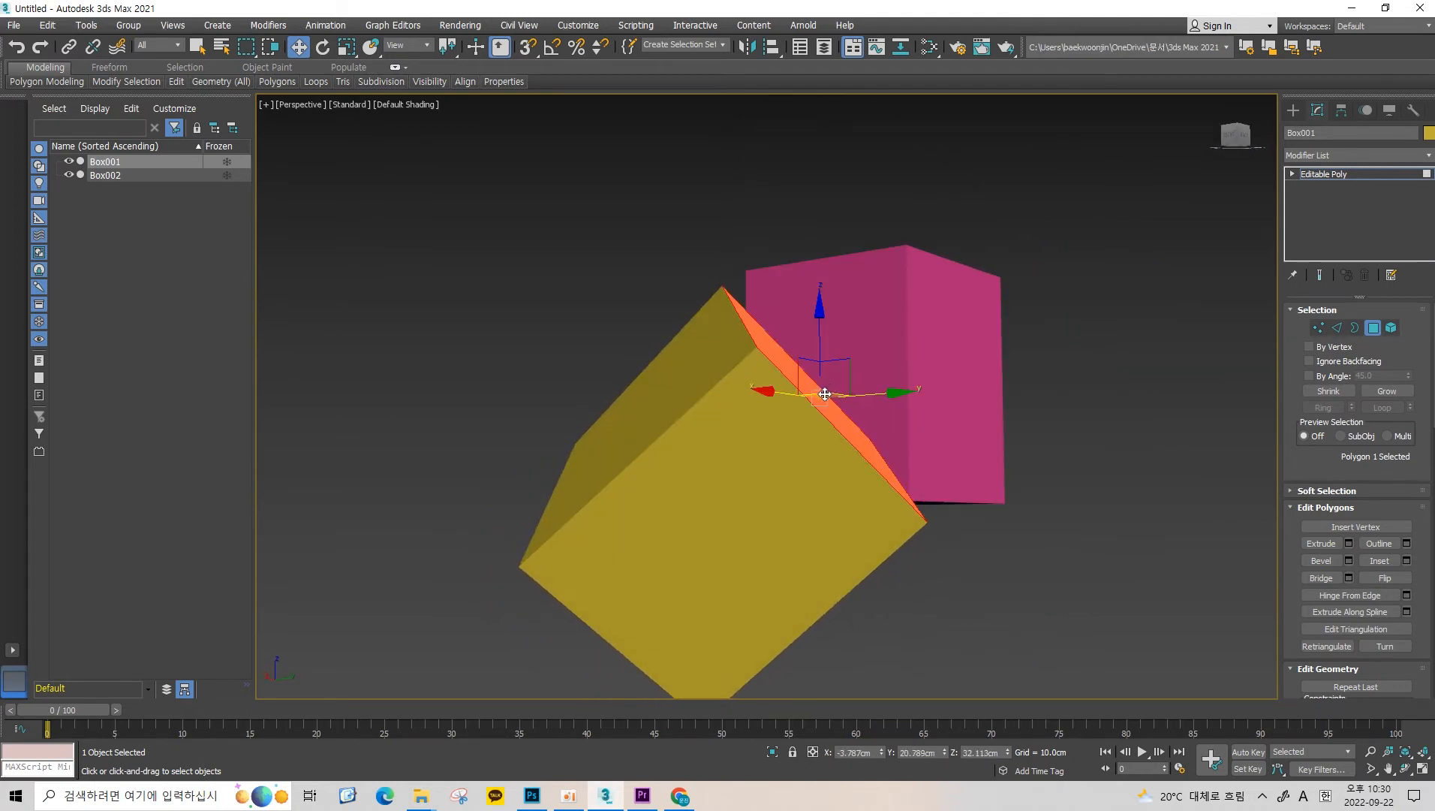
shift+drag(826, 406, 978, 286)
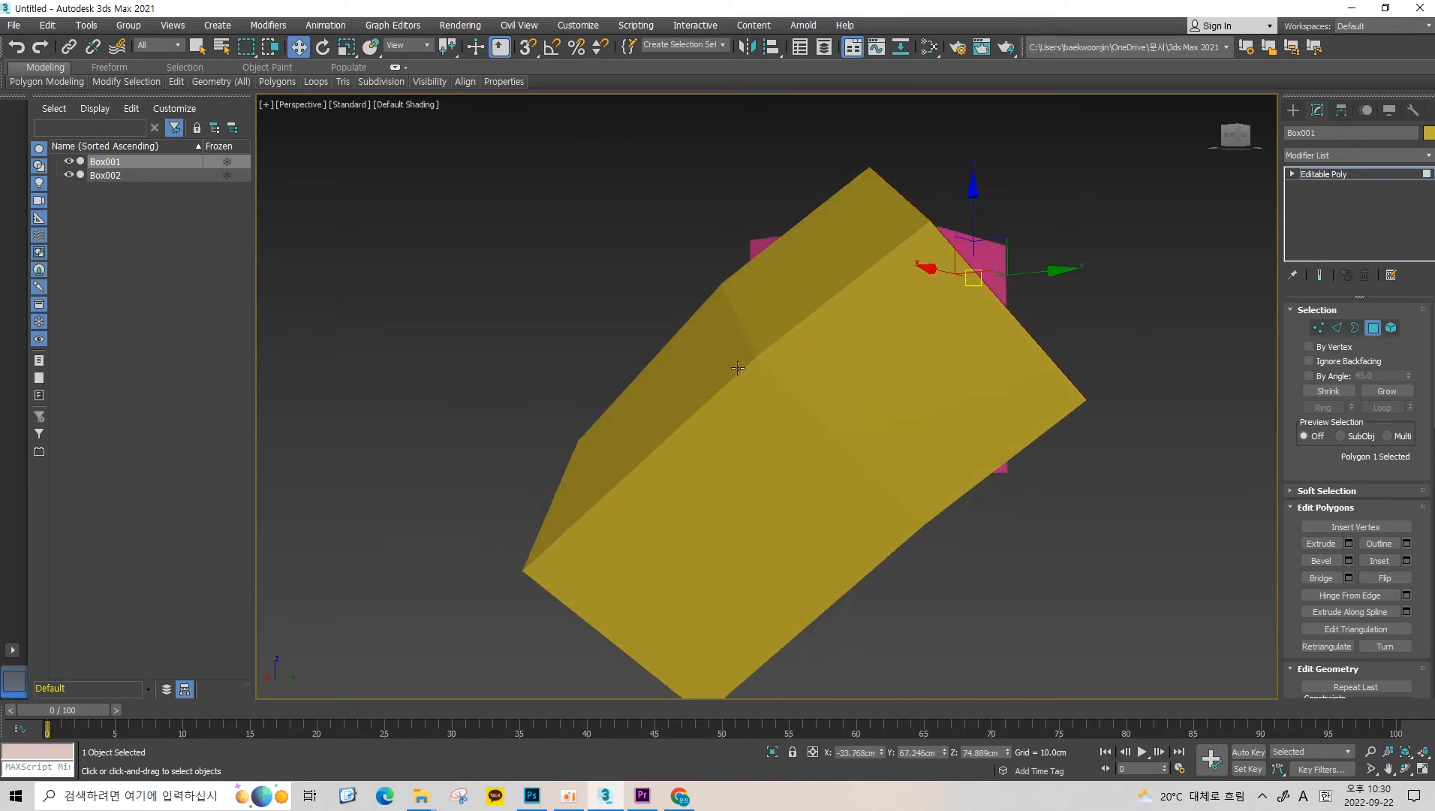
key(ctrl+z)
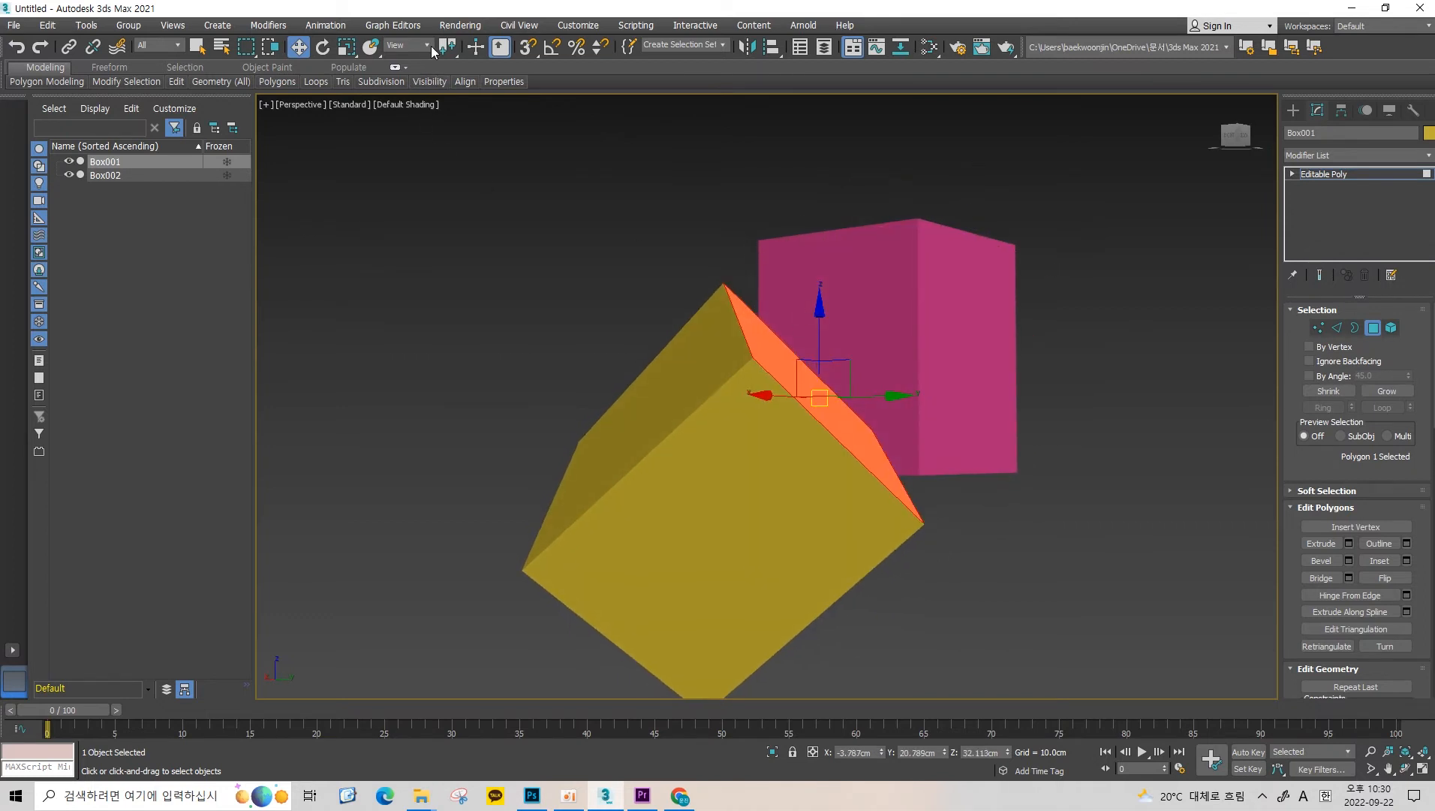
Set the reference coordinate system to Local and extrude the selected face outward along its local Z axis with the Move tool.
click(428, 45)
click(413, 97)
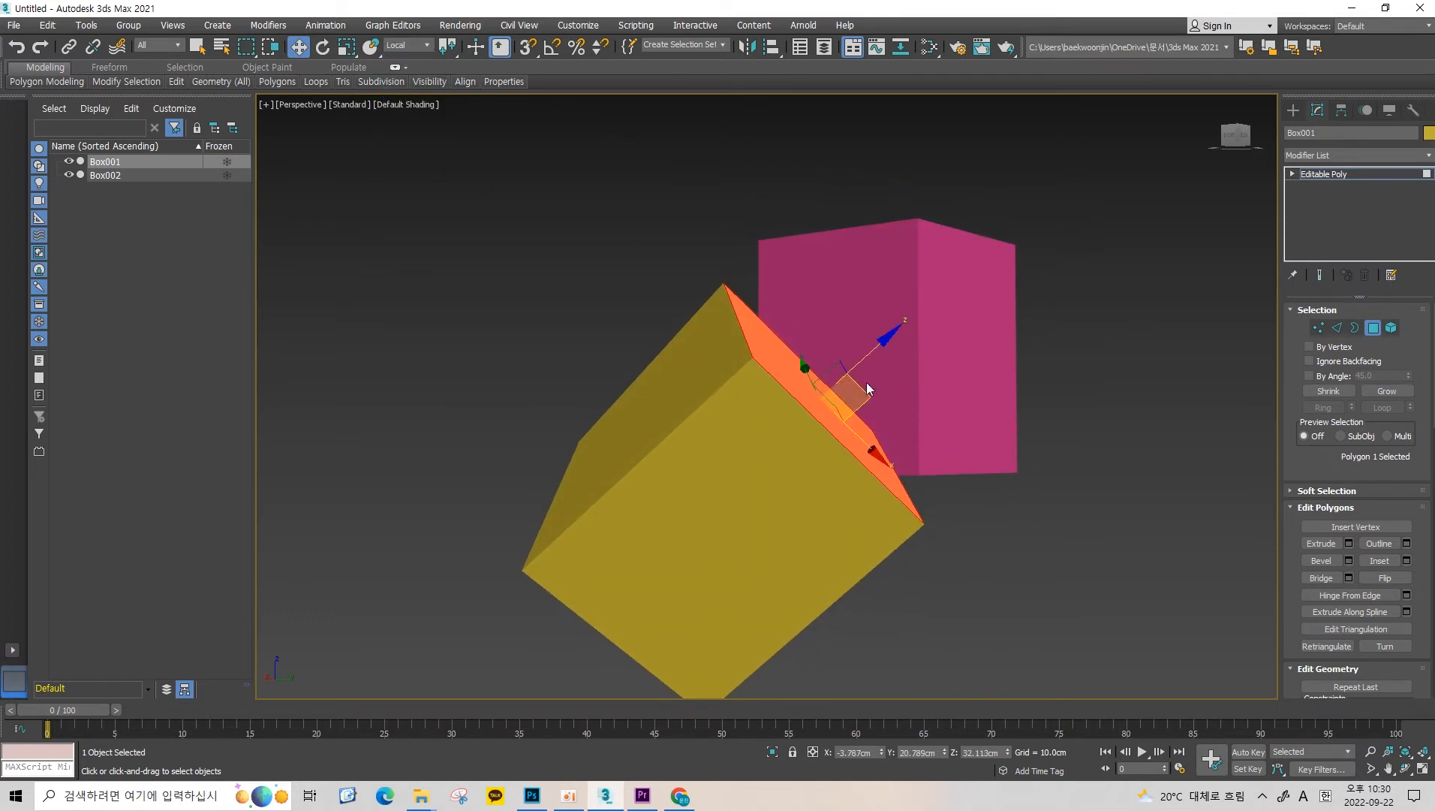
drag(885, 338, 1051, 204)
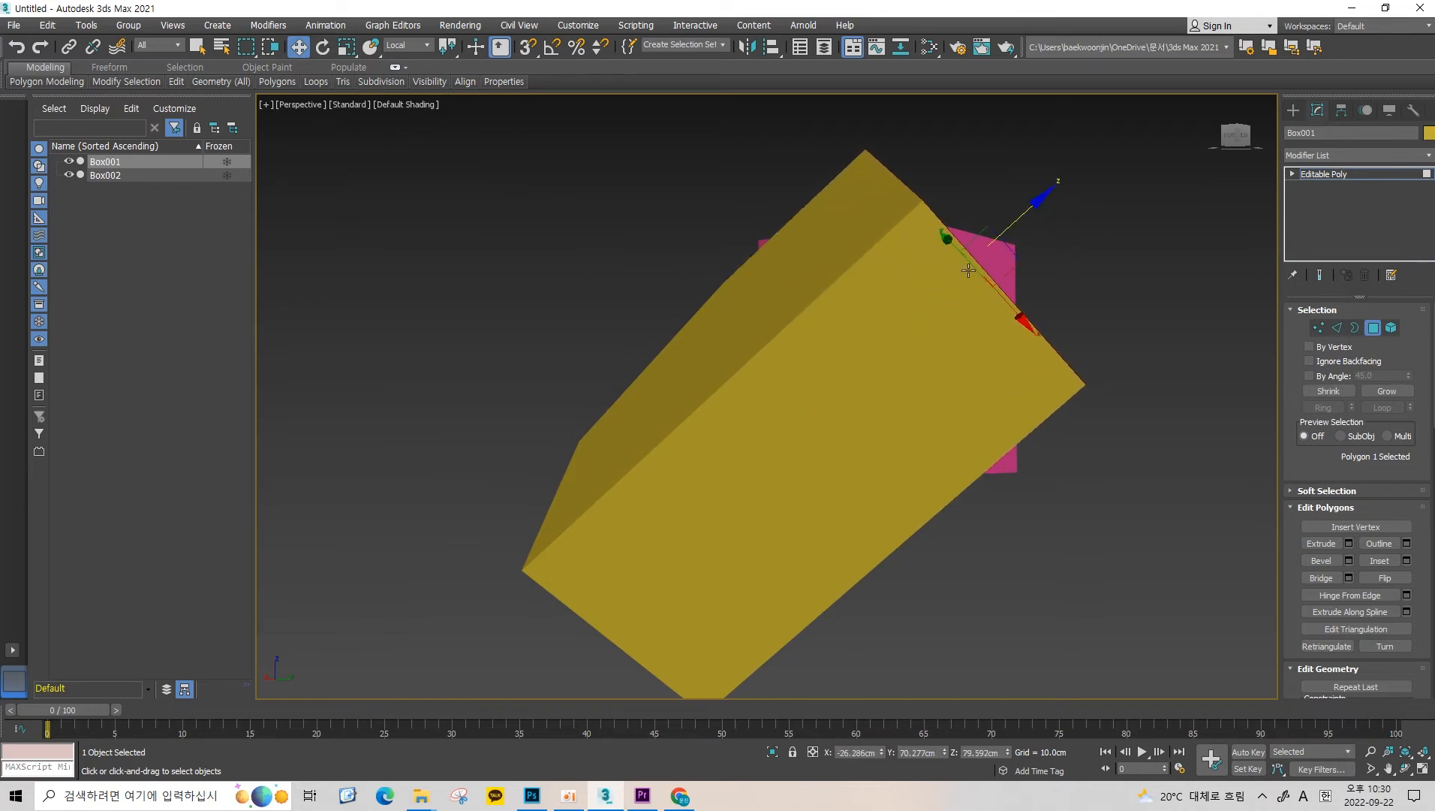
Toggle the Edged Faces display on and off several times, leaving it on.
key(F4)
key(F4)
key(F4)
key(F4)
key(F4)
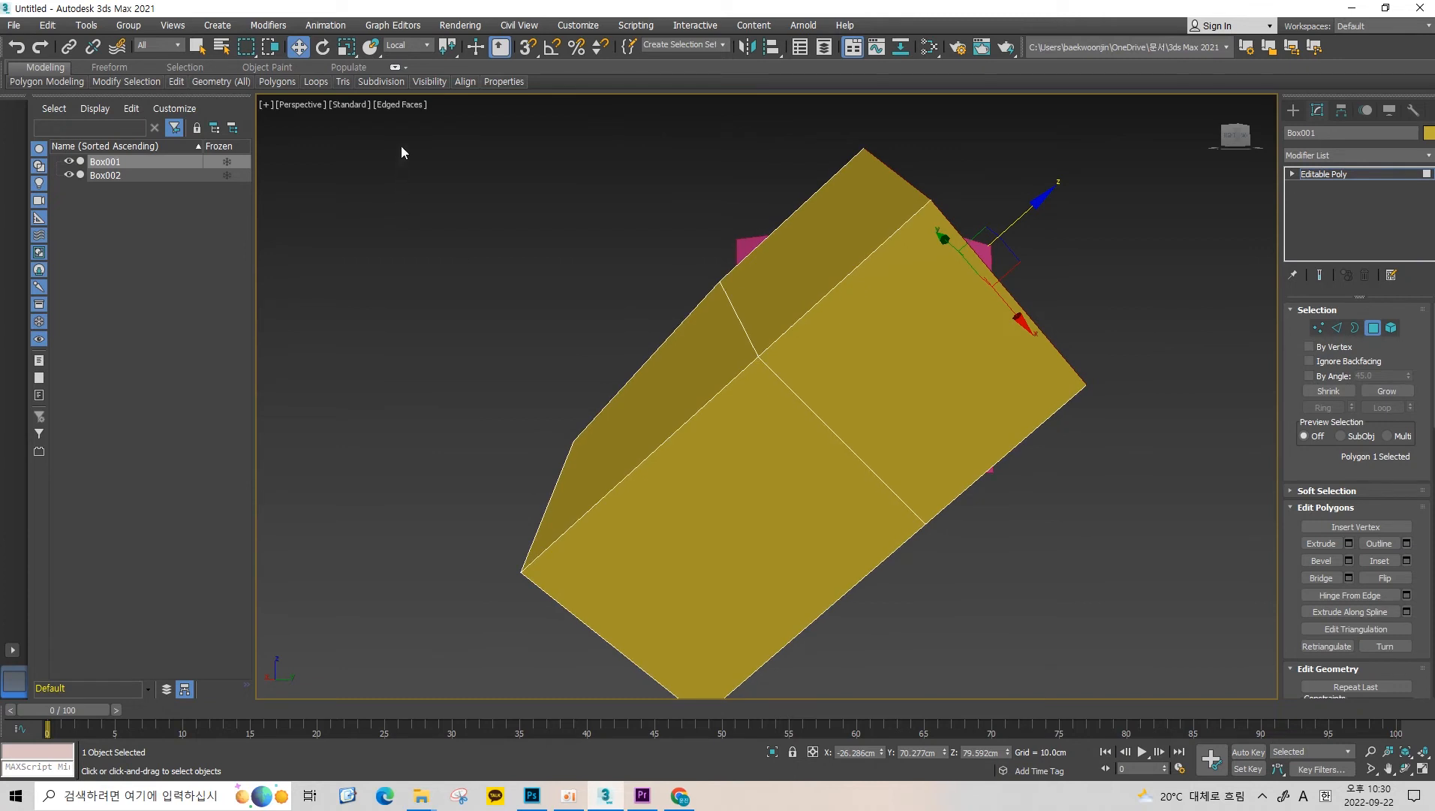
key(F4)
key(F4)
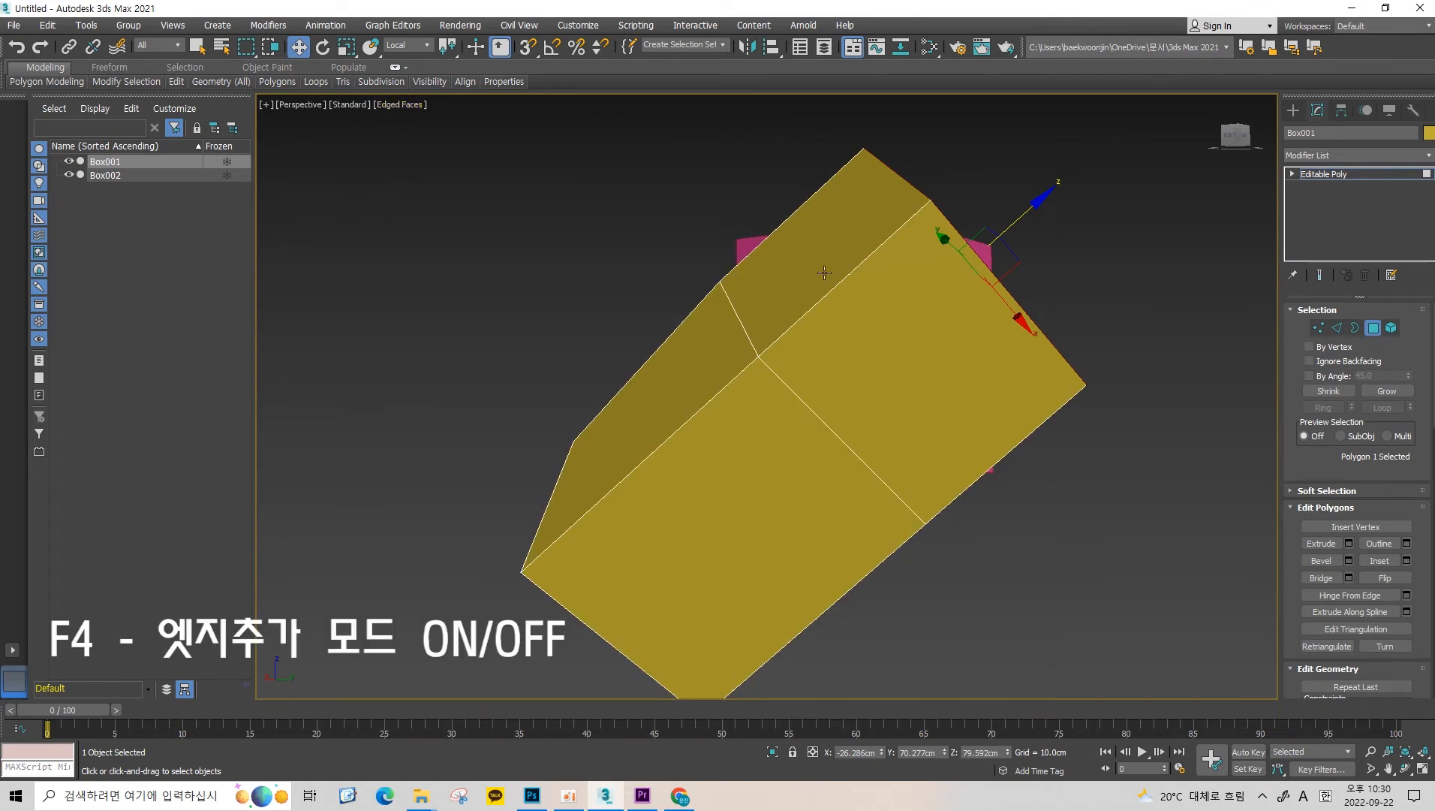
Switch the perspective viewport to Wireframe Override and return it to shaded display with edges.
click(394, 106)
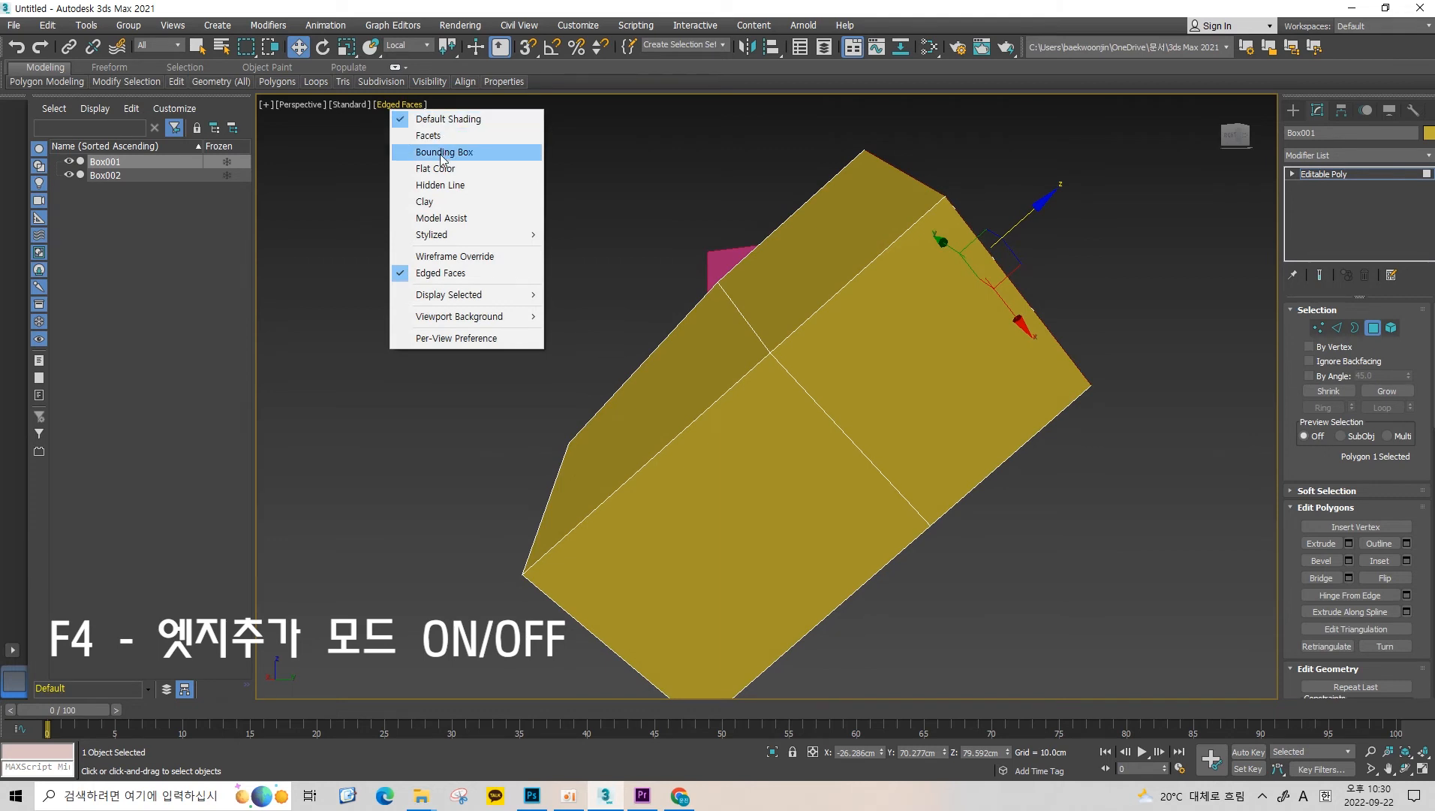
click(458, 256)
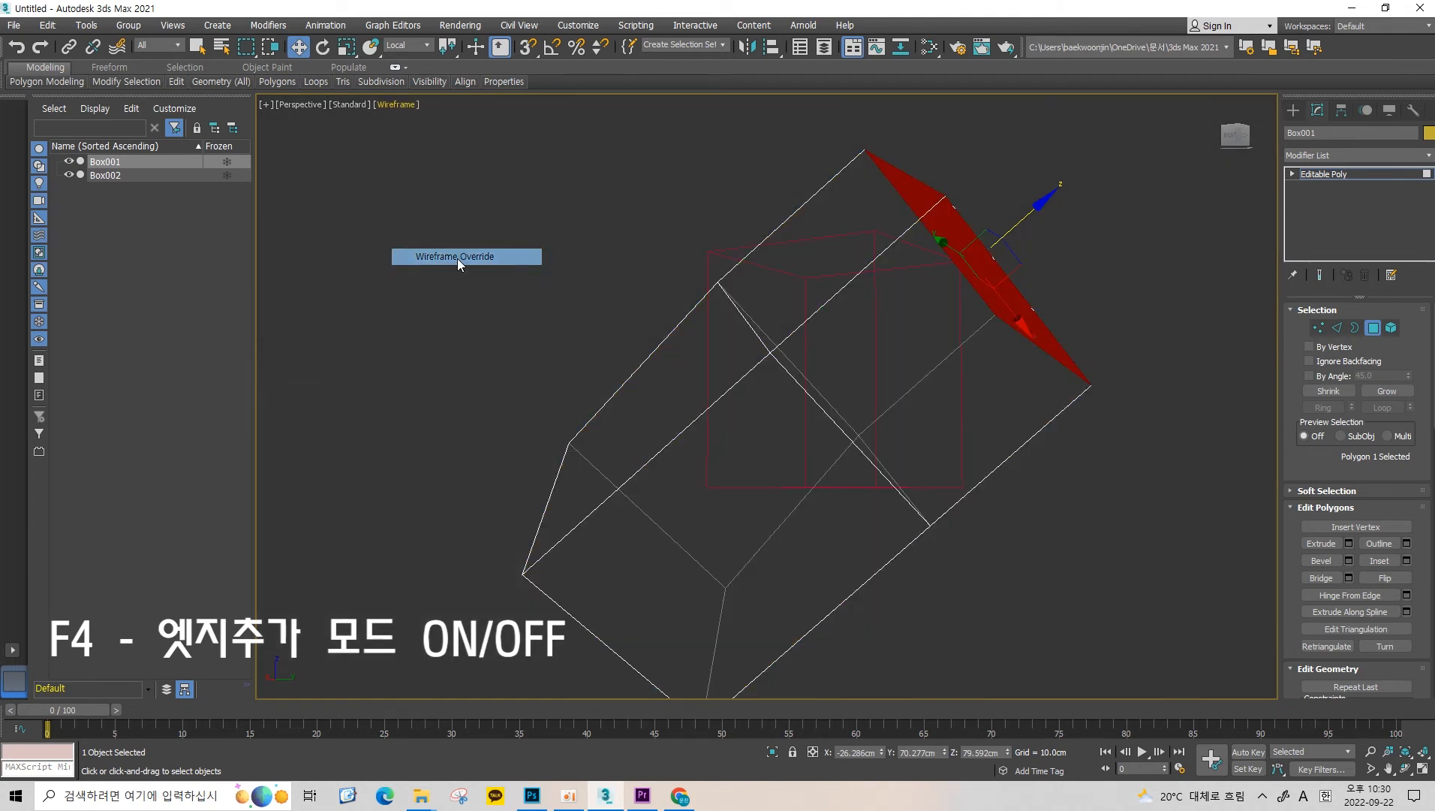
click(395, 105)
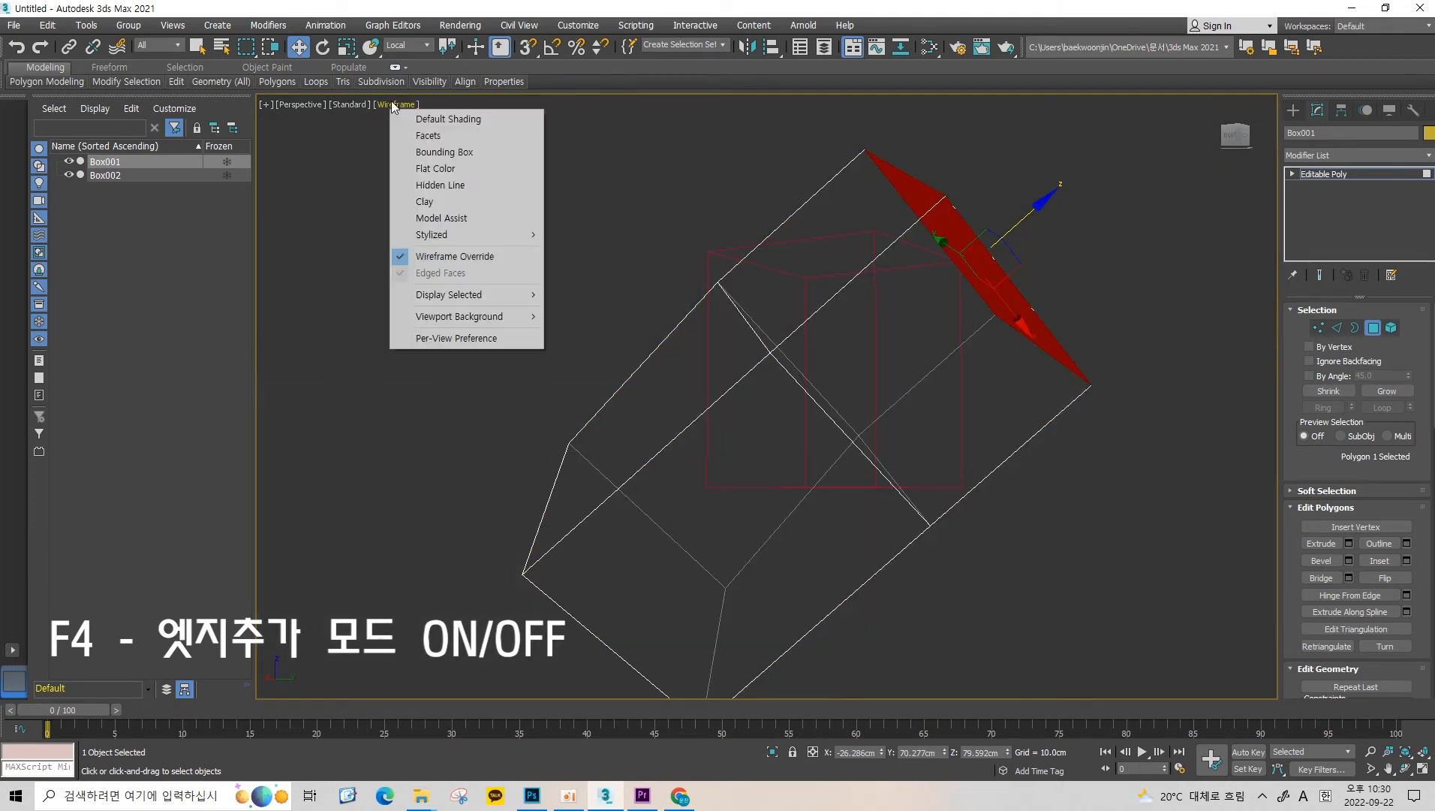
click(455, 256)
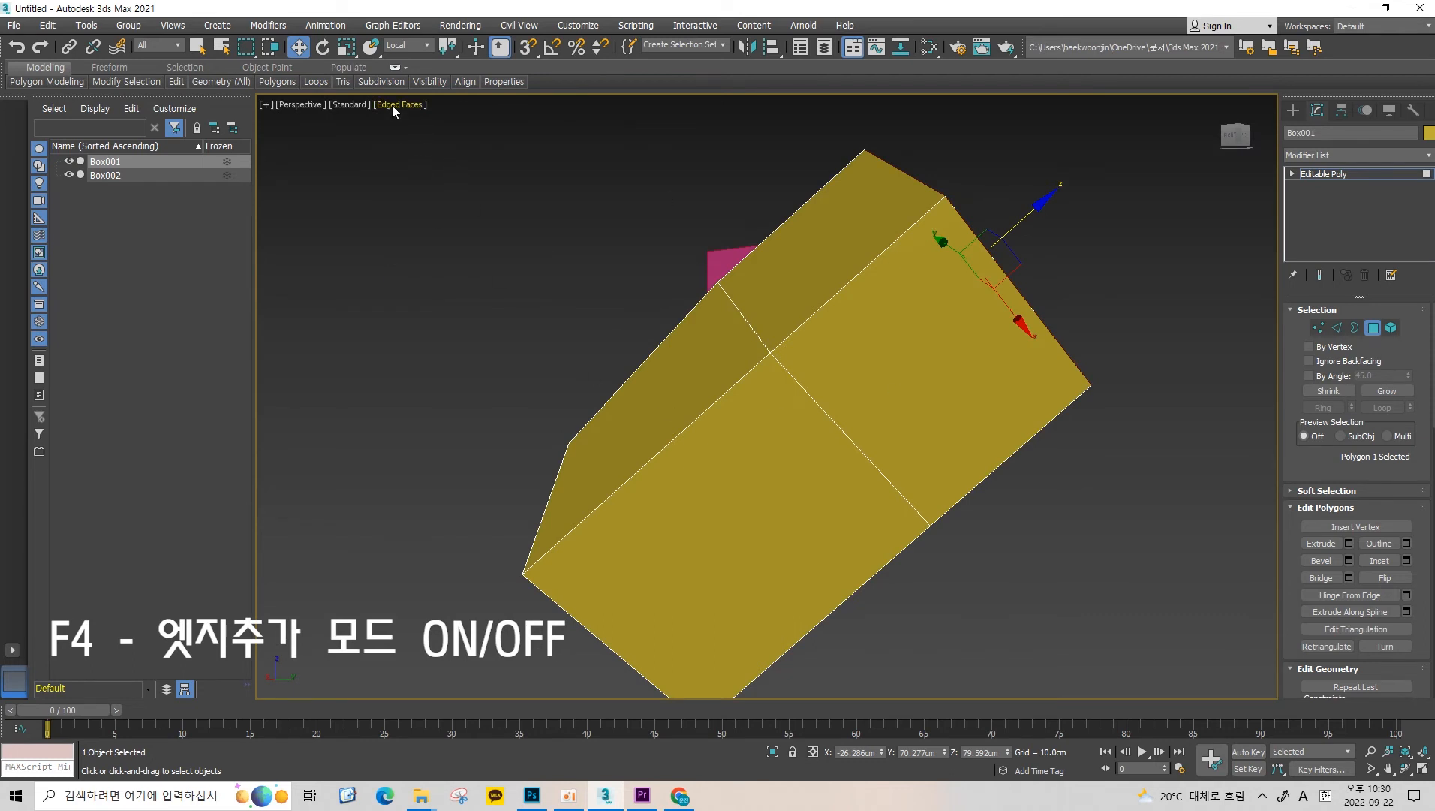
Turn Edged Faces off through the viewport's shading options and turn it back on.
click(394, 108)
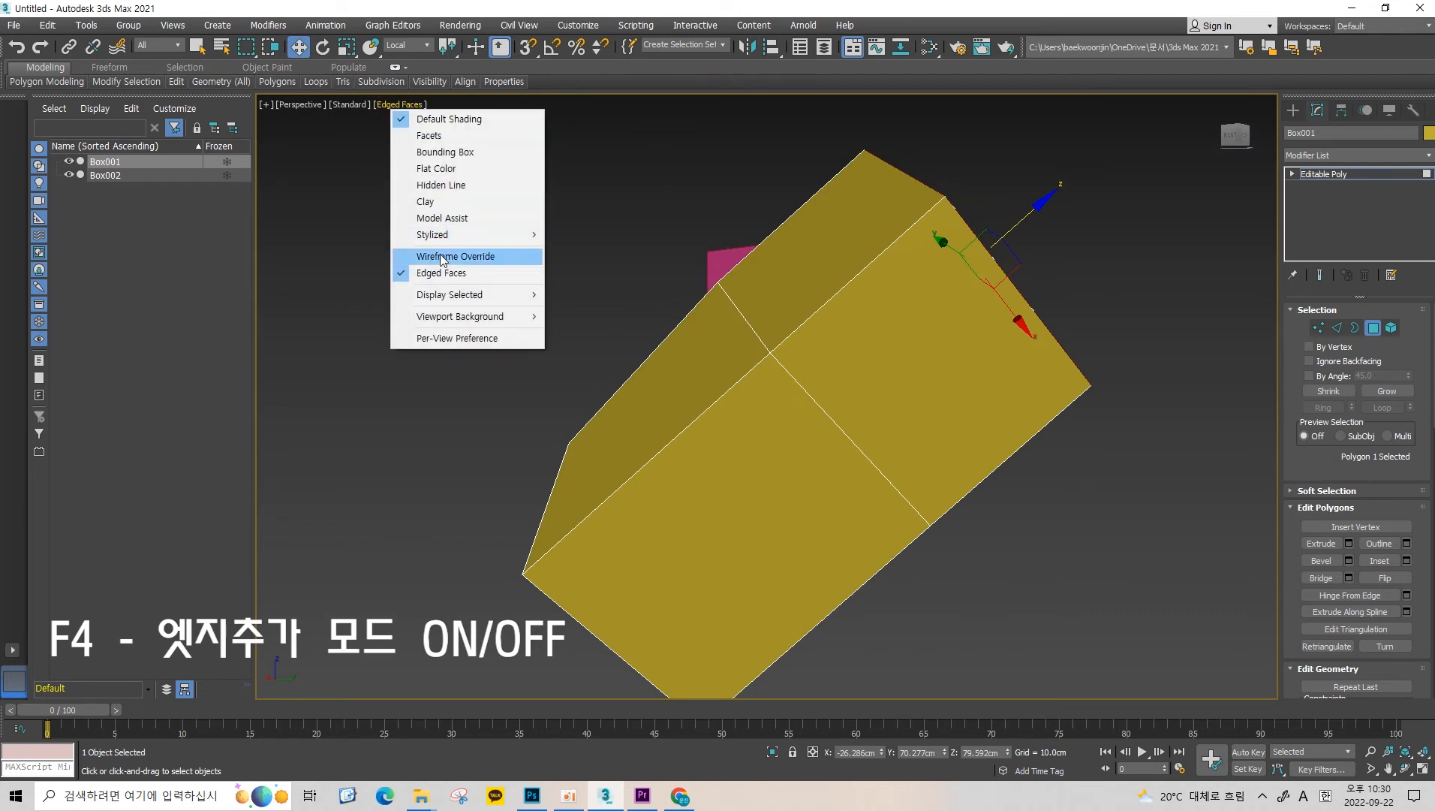
click(477, 275)
click(419, 105)
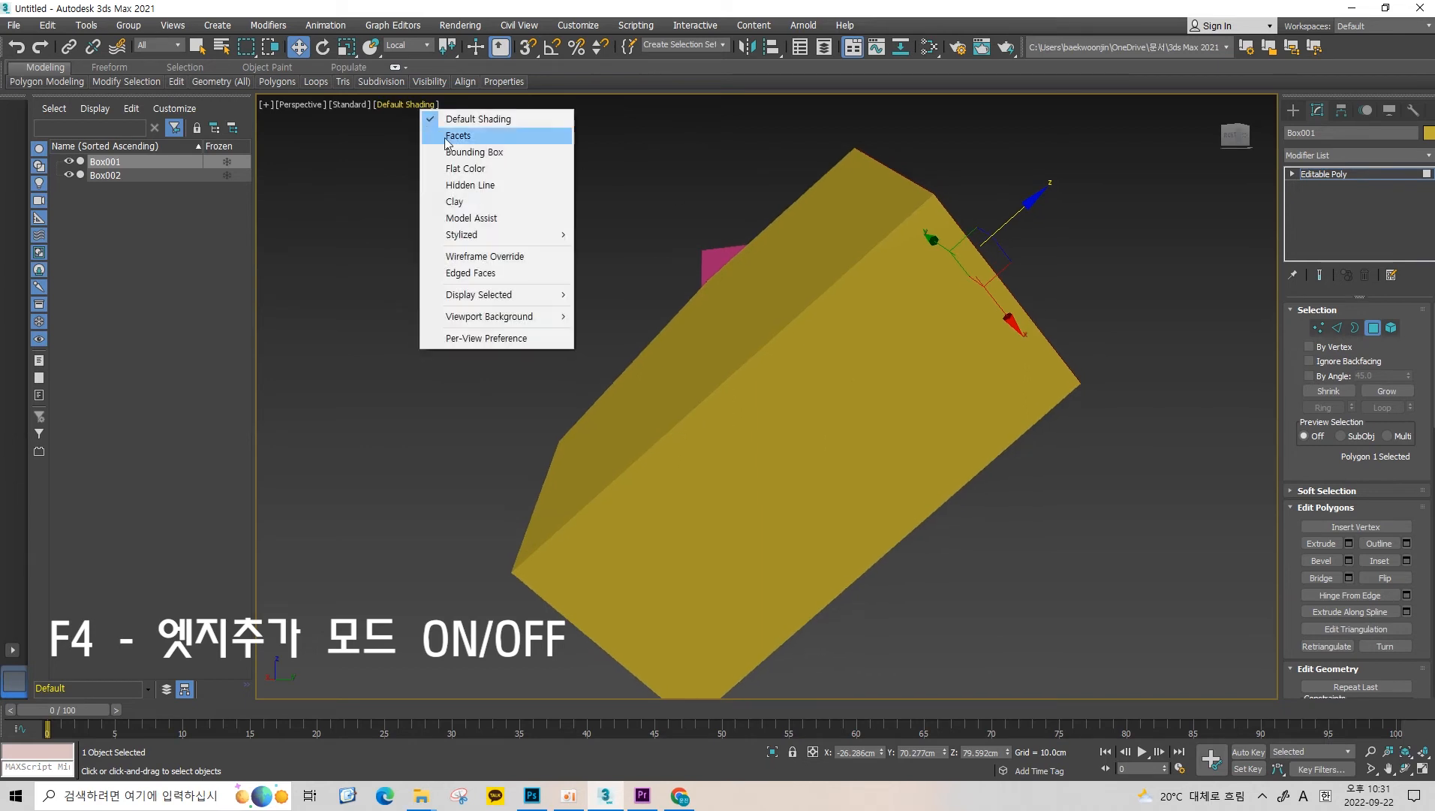
click(478, 273)
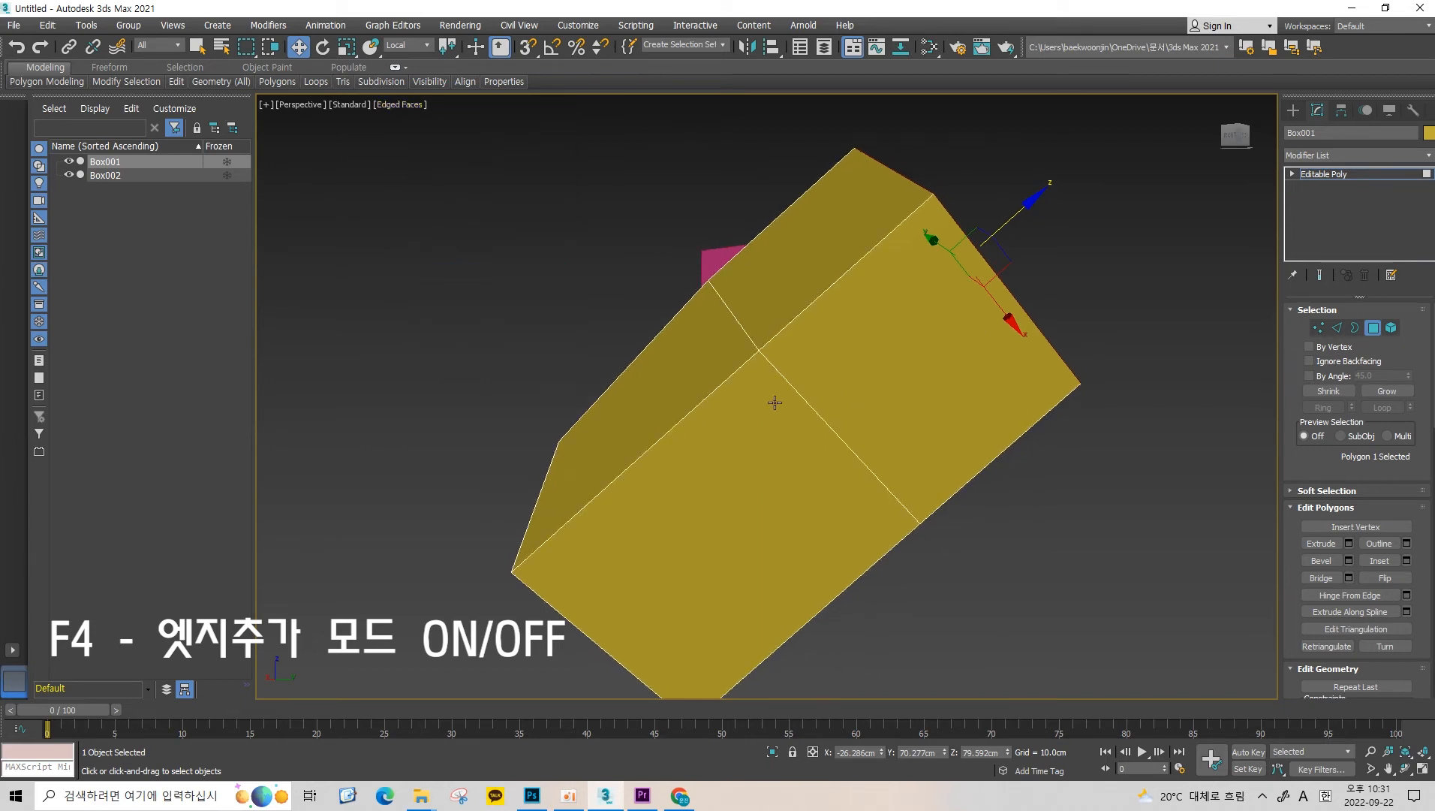
Alternate the perspective viewport rapidly between Default Shading and Edged Faces, ending with the edges shown.
mouse_move(772, 366)
middle_down()
mouse_move(751, 361)
mouse_move(761, 344)
middle_up()
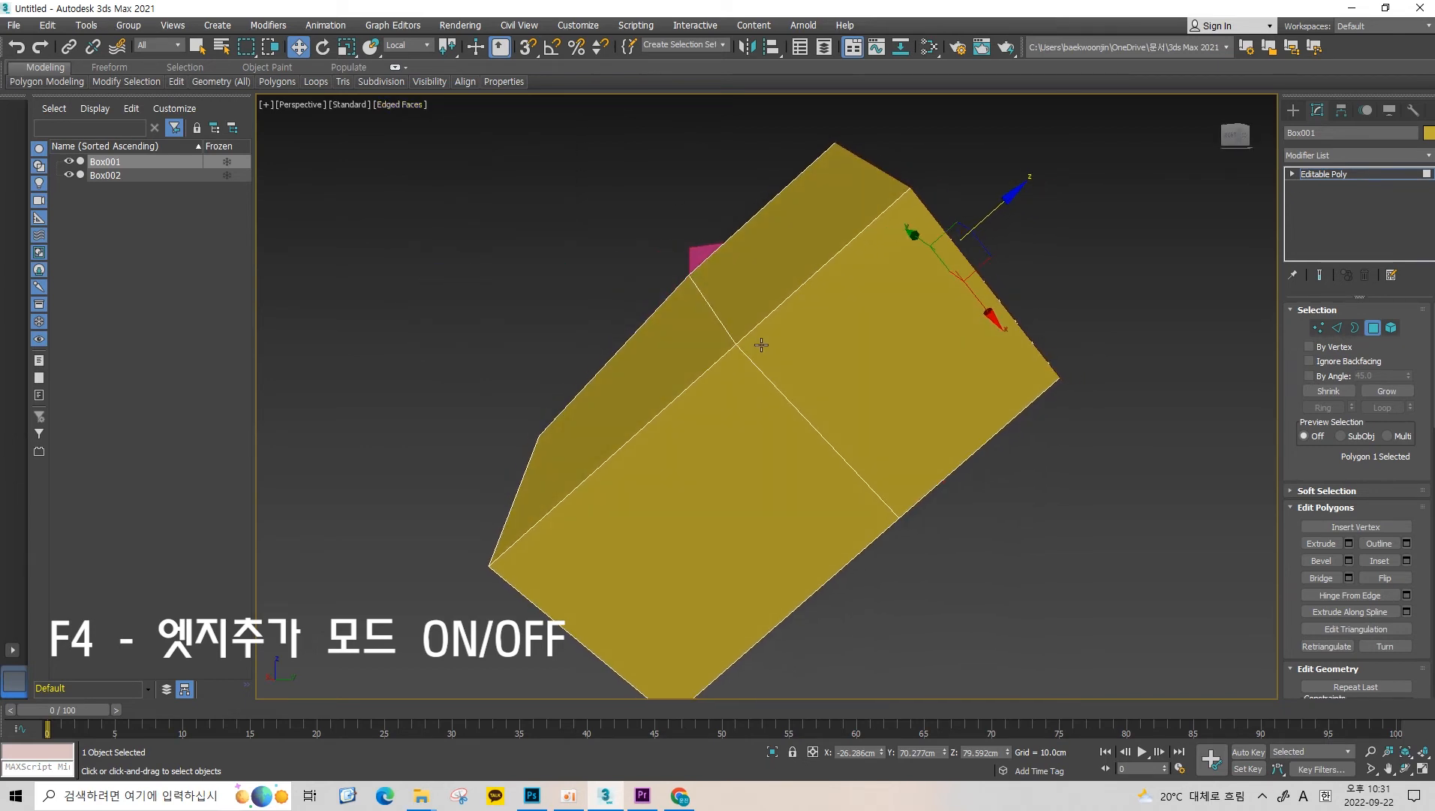
key(F4)
key(F4)
key(F4)
key(F4)
key(F4)
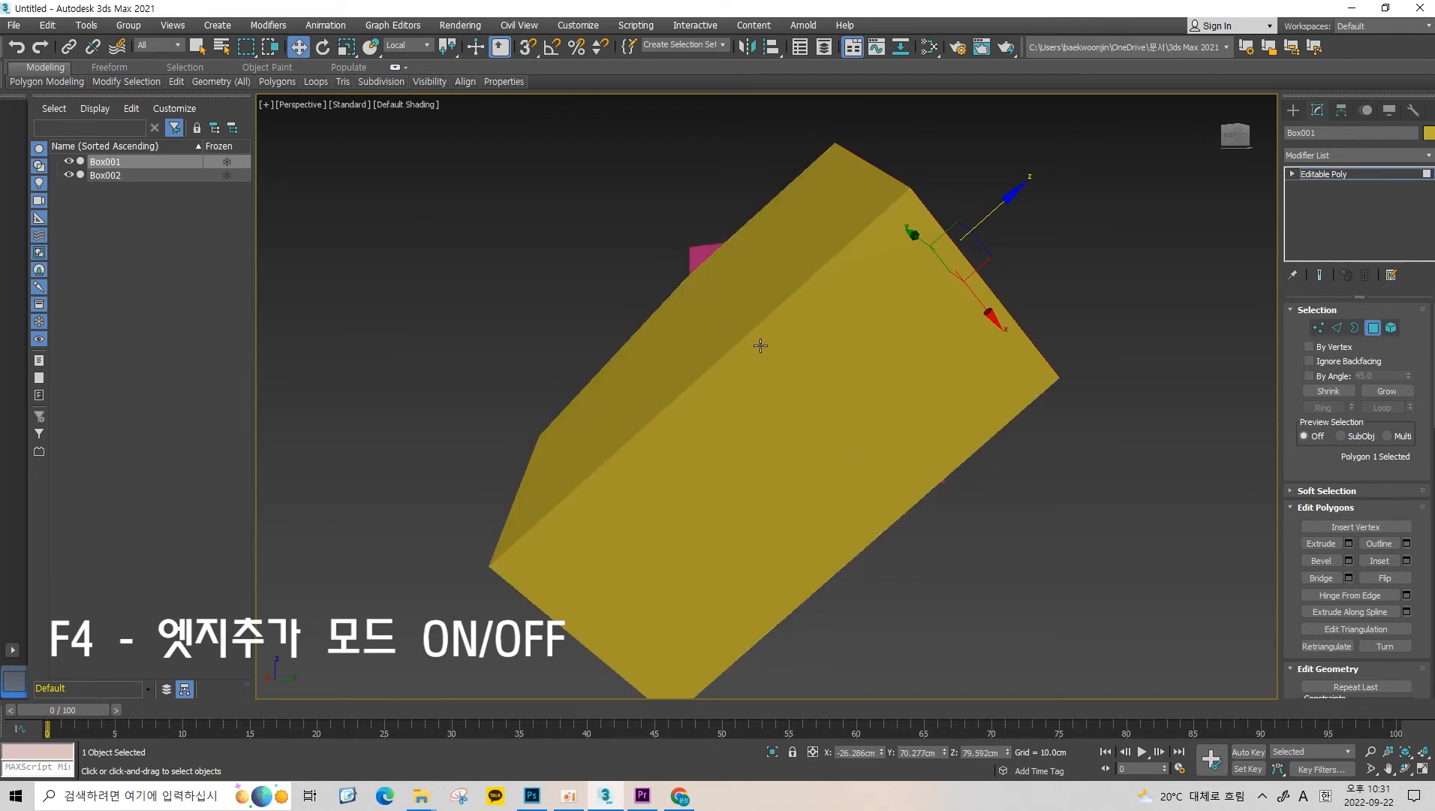
key(F4)
key(F4)
key(F4)
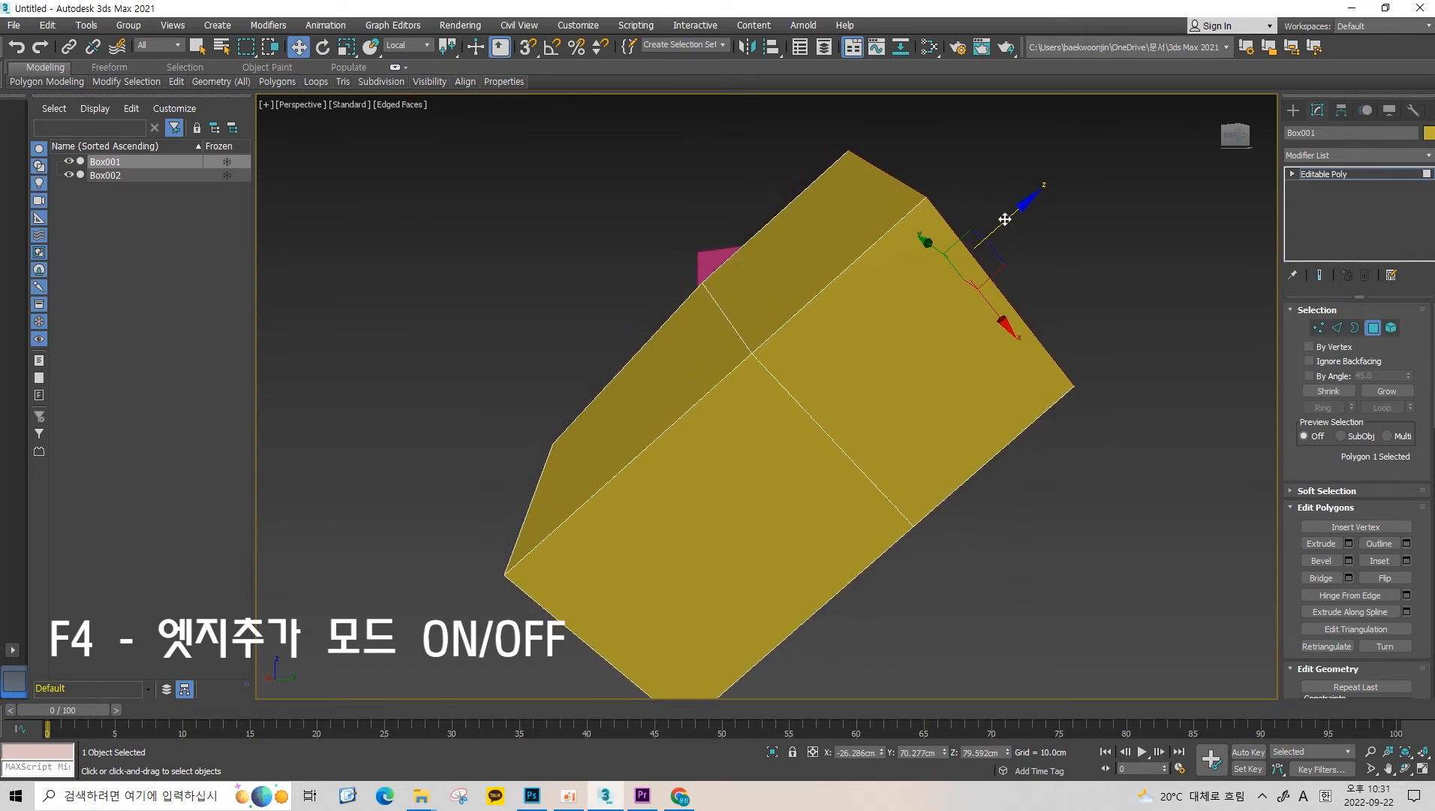
Try pushing the selected end face inward along its local Z axis, and undo the move.
drag(1006, 219, 896, 264)
alt+middle_drag(895, 261, 884, 266)
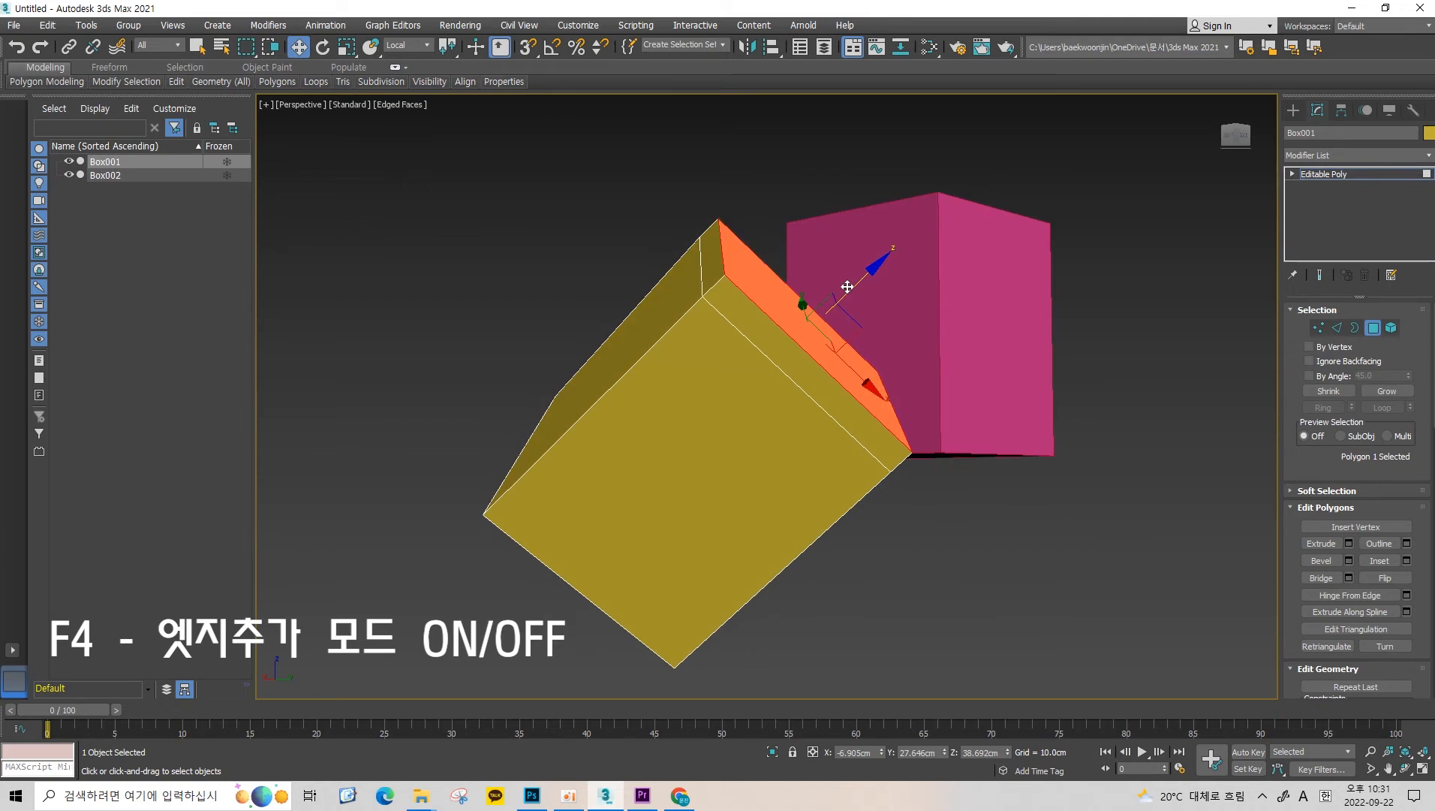
key(ctrl+z)
Extrude the selected end face of the yellow box outward twice more along its local Z axis.
alt+middle_drag(584, 151, 660, 203)
shift+drag(963, 254, 1066, 146)
alt+middle_drag(1066, 146, 1018, 205)
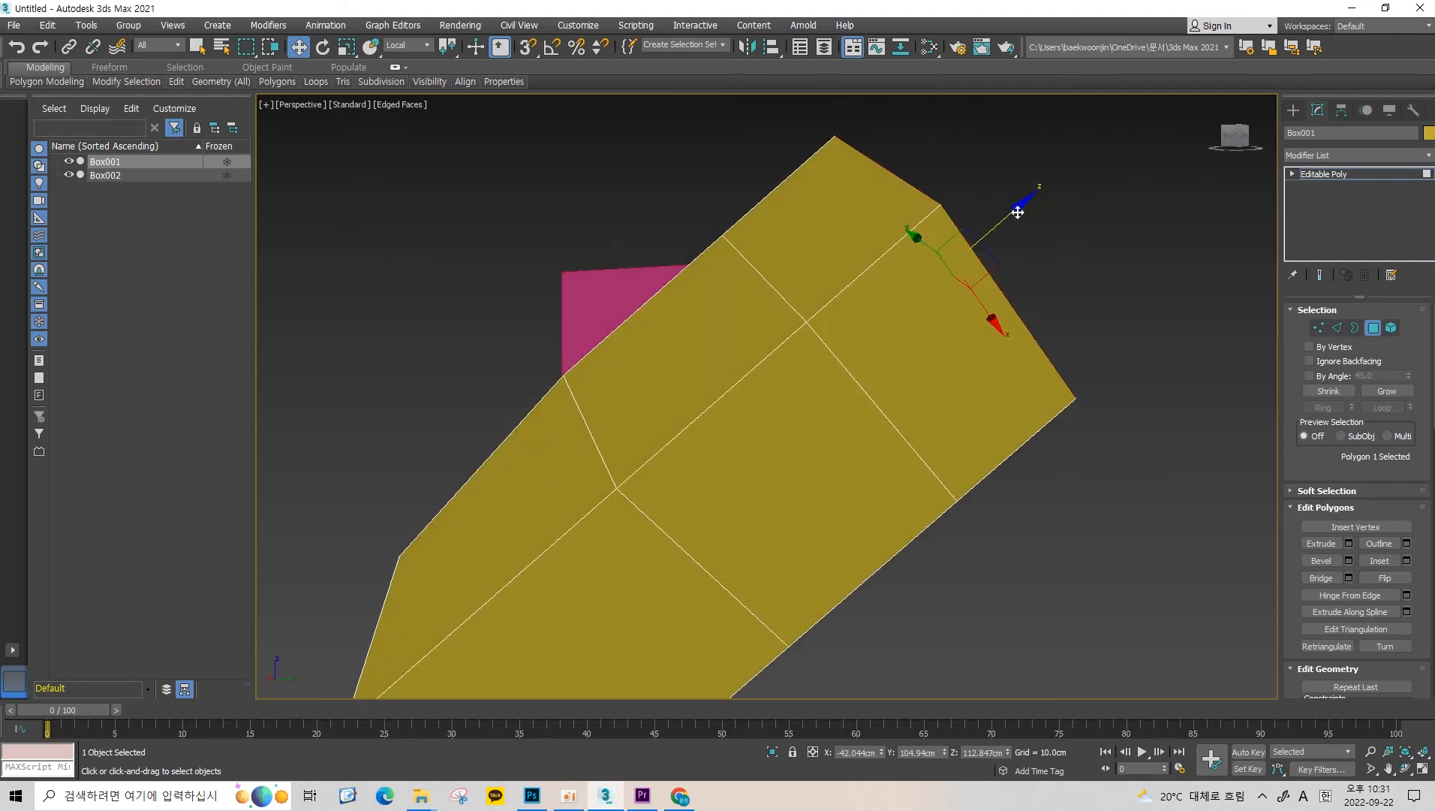
shift+drag(1018, 205, 1058, 177)
Try shifting the newly extruded end face sideways with the Move gizmo.
alt+middle_drag(1057, 177, 1063, 264)
drag(1063, 263, 1170, 382)
scroll(993, 318, down, 4)
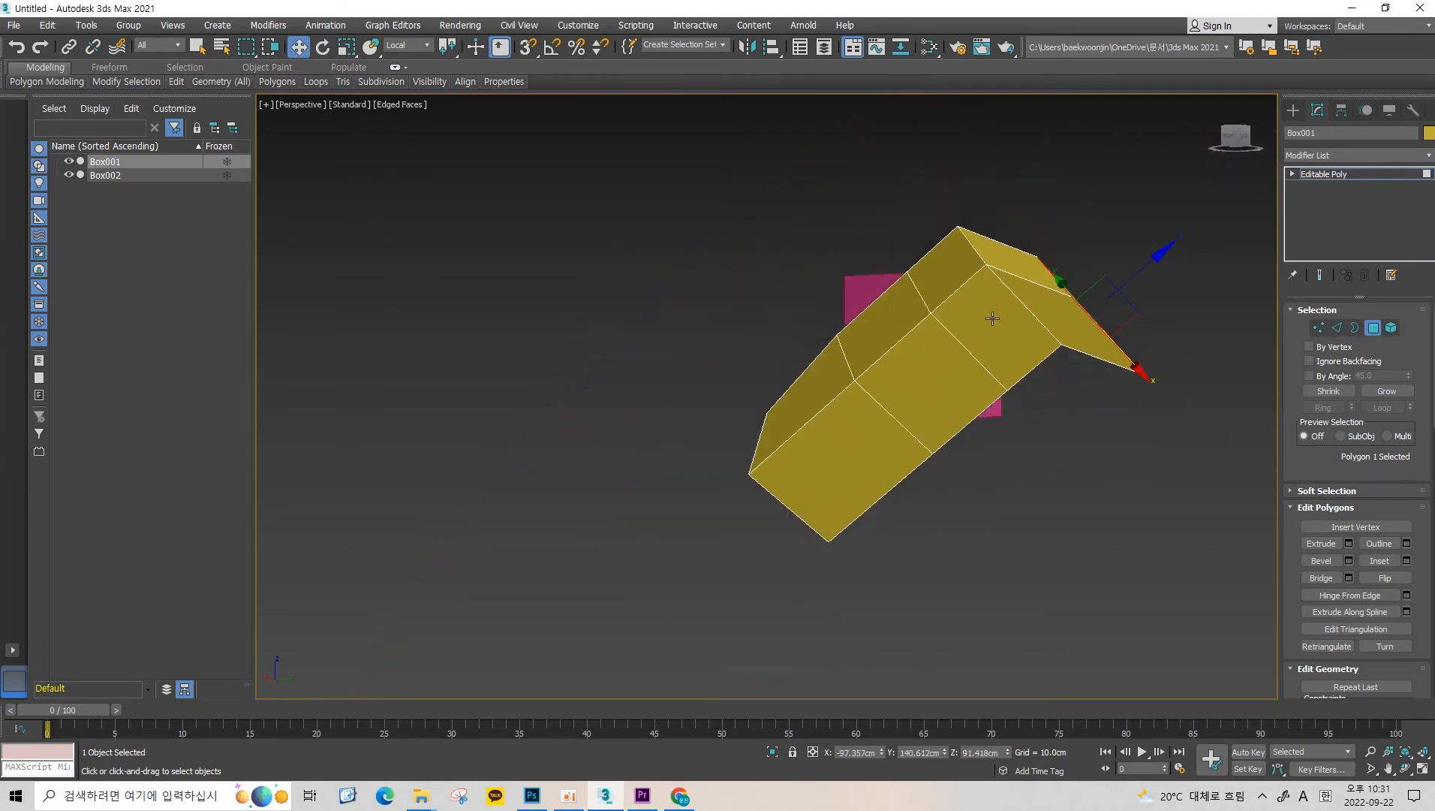
alt+middle_drag(993, 318, 942, 367)
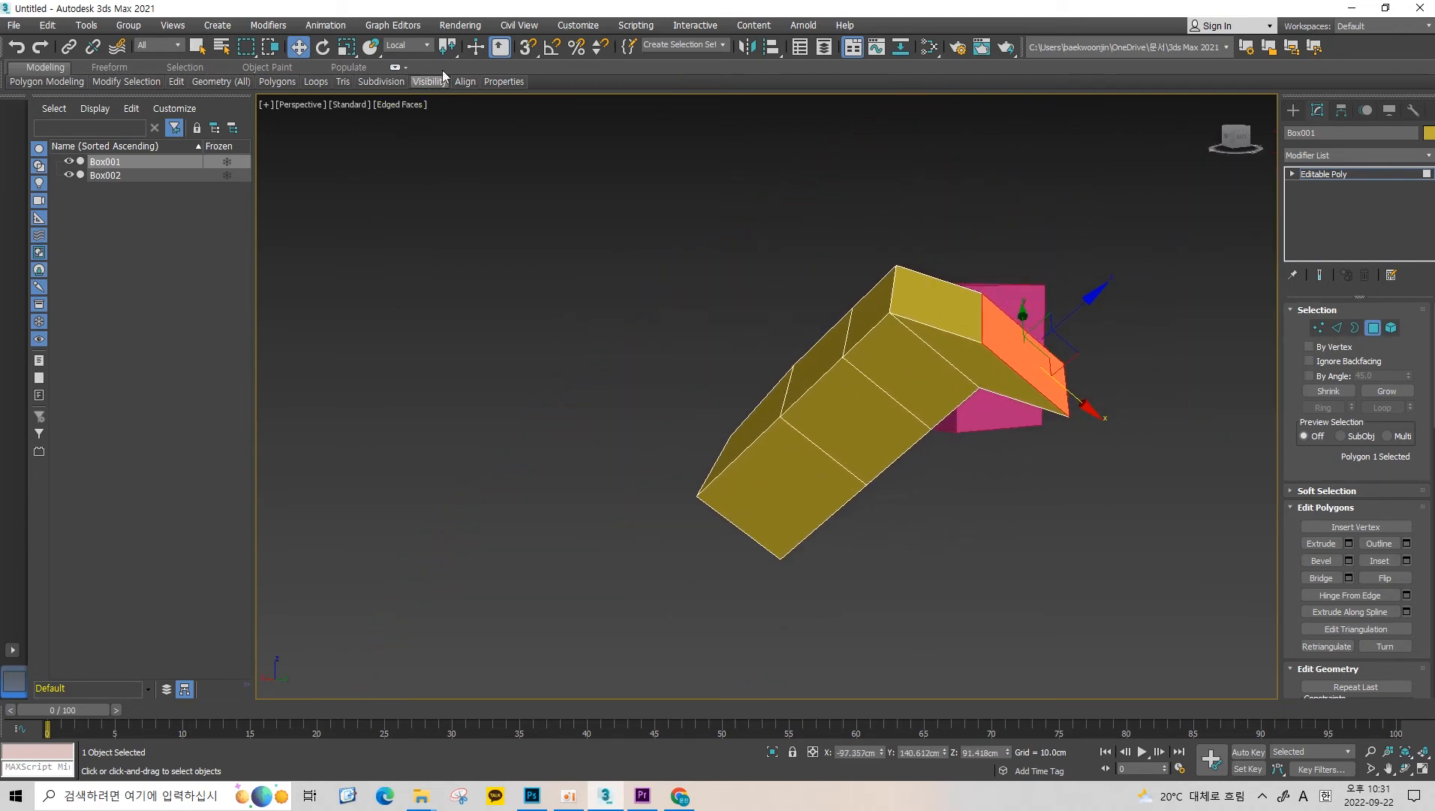
Switch the reference coordinate system to View and back to Local, comparing the gizmo on the end face.
click(409, 45)
click(416, 60)
alt+middle_drag(781, 296, 959, 204)
scroll(998, 299, up, 4)
click(433, 49)
click(418, 98)
Try moving the end face across the box in Local coordinates, and undo both sideways shifts.
scroll(857, 291, up, 3)
ctrl+click(962, 234)
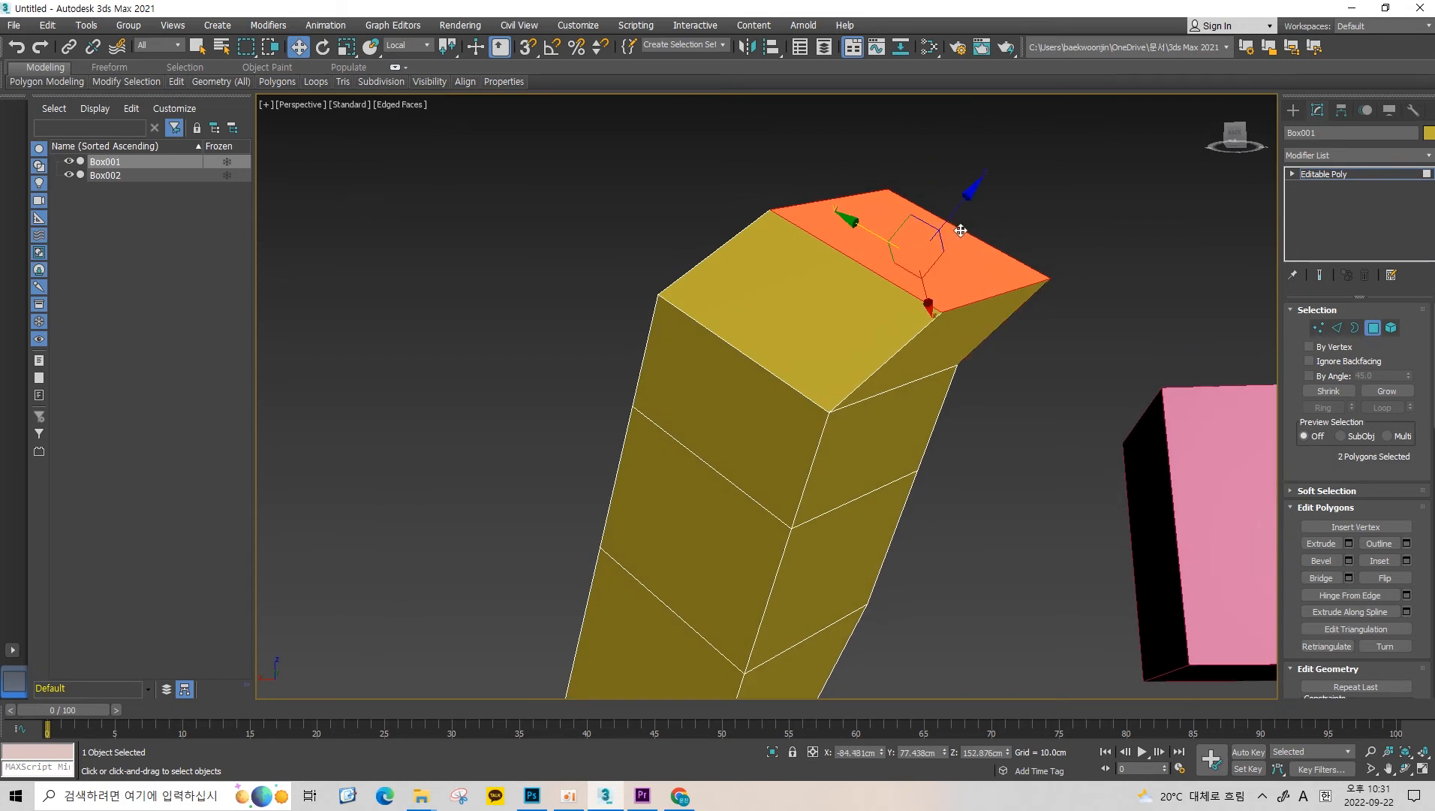
key(ctrl+z)
drag(961, 233, 732, 277)
scroll(787, 260, down, 3)
scroll(787, 259, down, 2)
alt+middle_drag(786, 260, 835, 234)
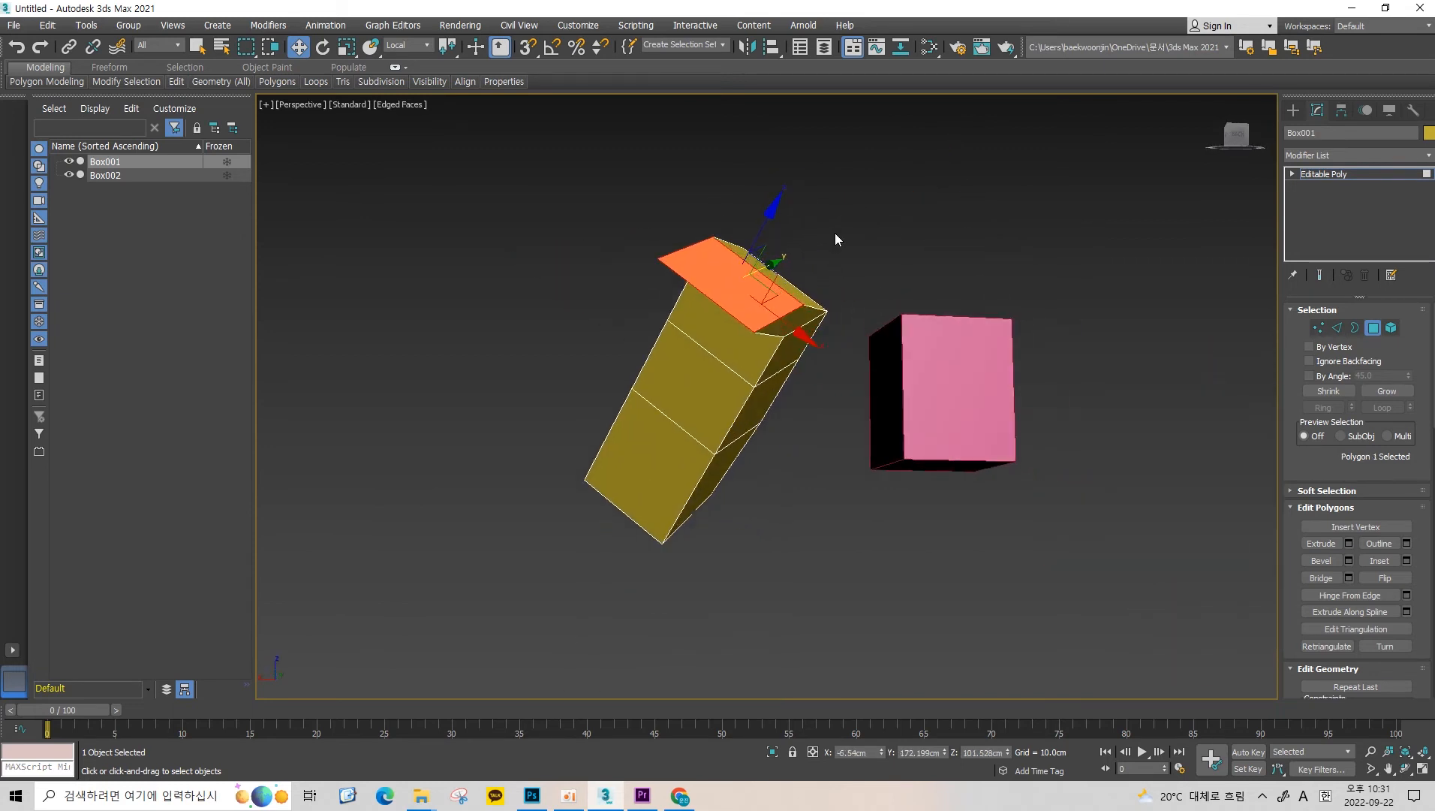
scroll(837, 233, up, 3)
key(ctrl+z)
key(ctrl+z)
Compare the gizmo orientation on the end face in the View, Screen and Local reference coordinate systems.
click(408, 47)
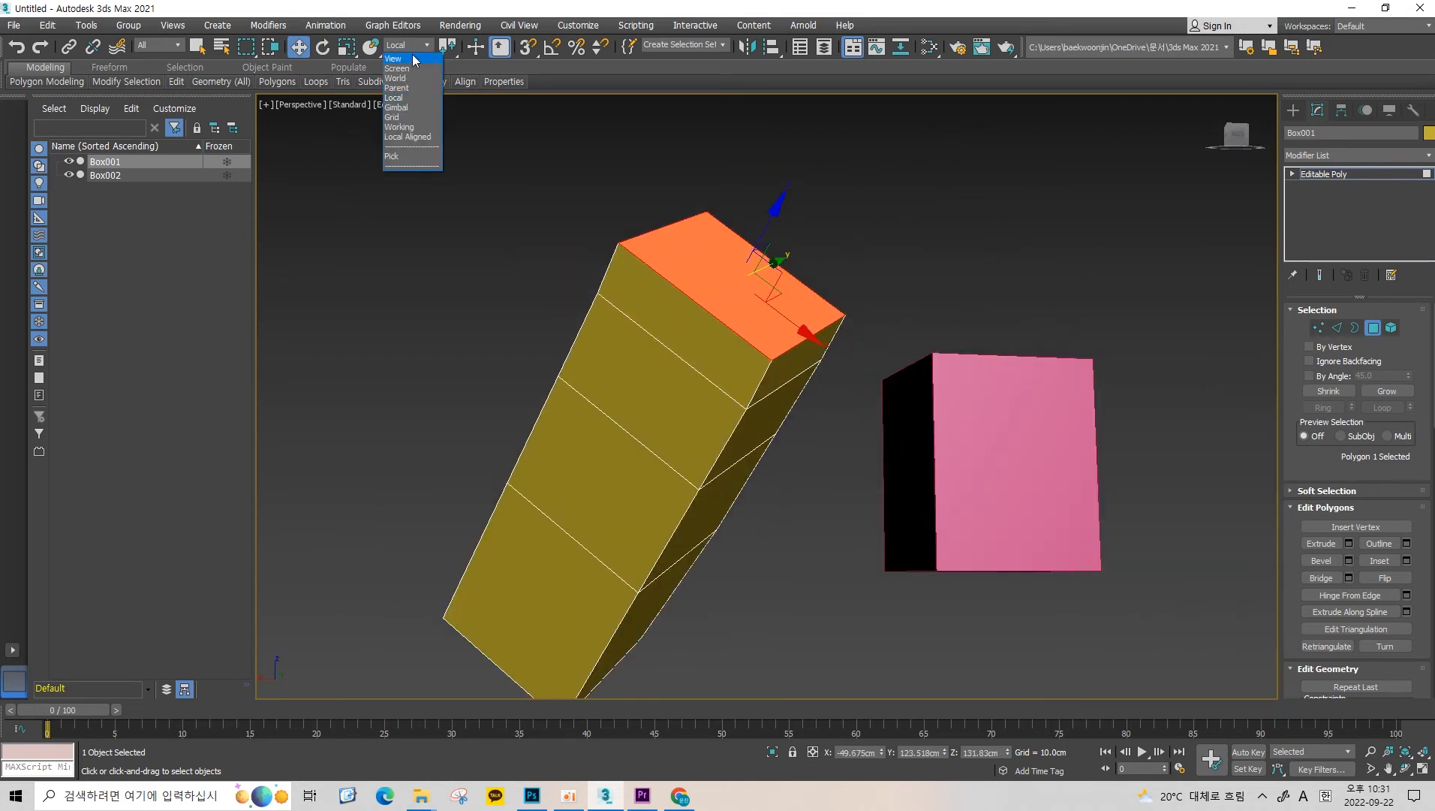
click(412, 58)
click(406, 45)
click(413, 68)
click(406, 45)
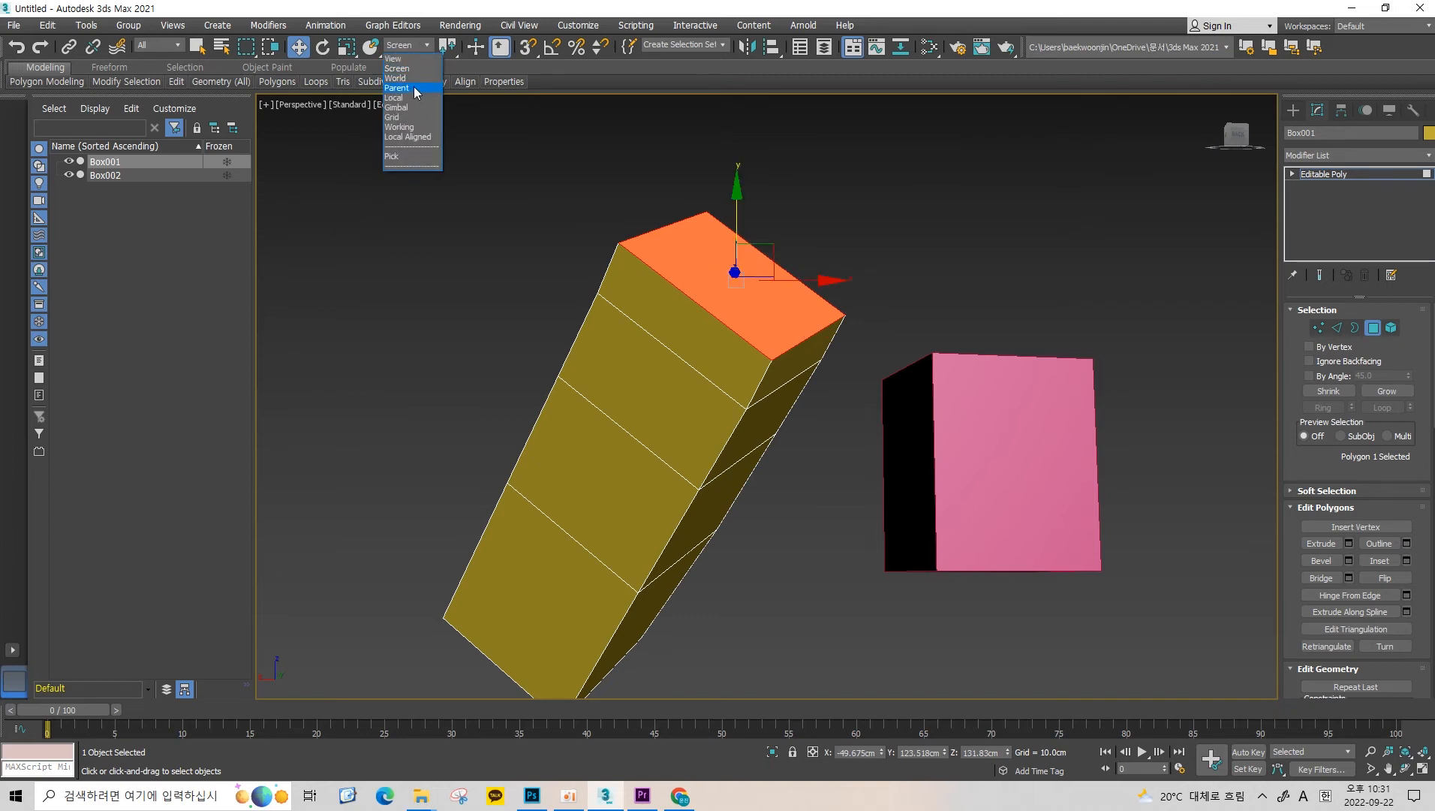
click(412, 98)
alt+middle_drag(694, 212, 477, 120)
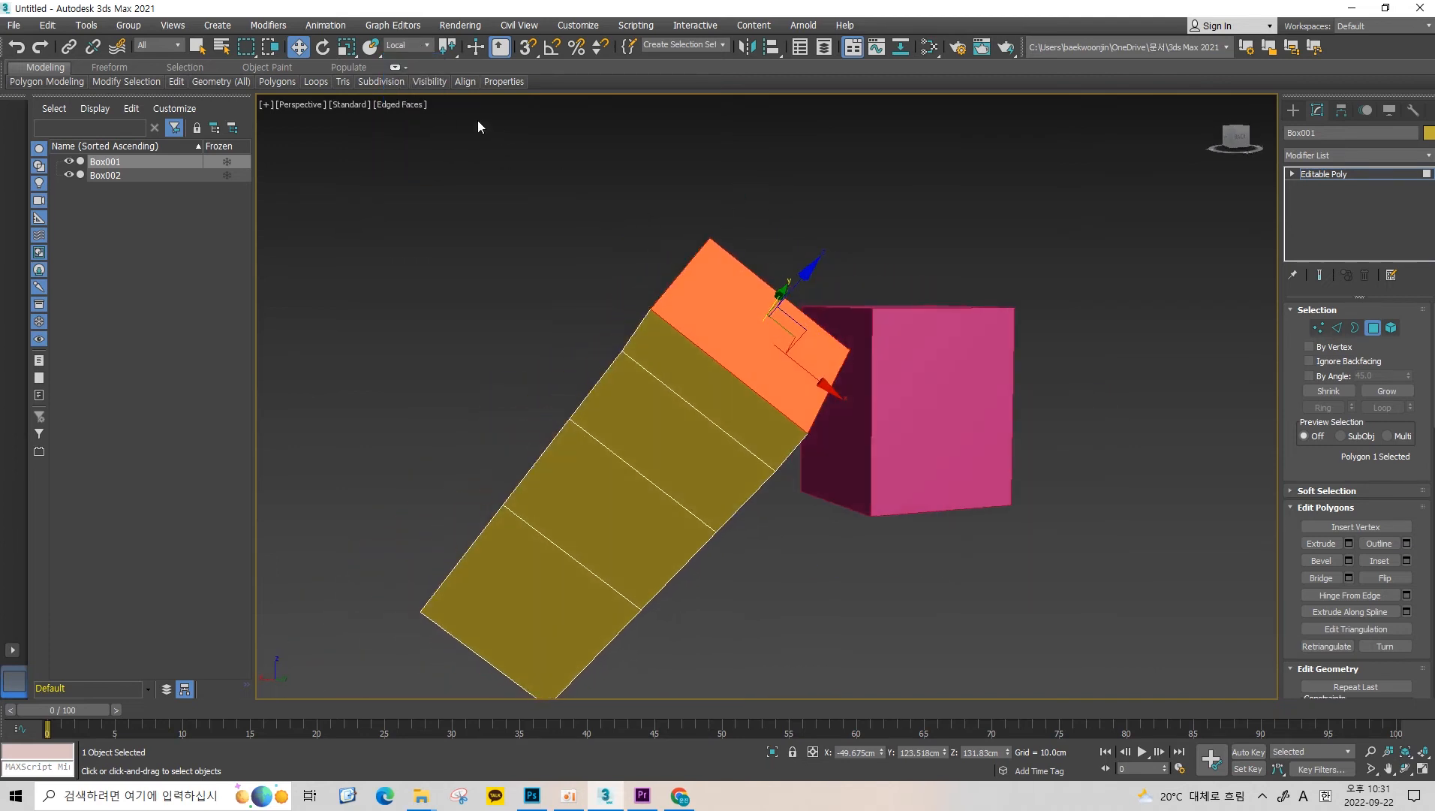
Try the World reference coordinate system on the end face, and set the reference coordinate system to View.
click(413, 46)
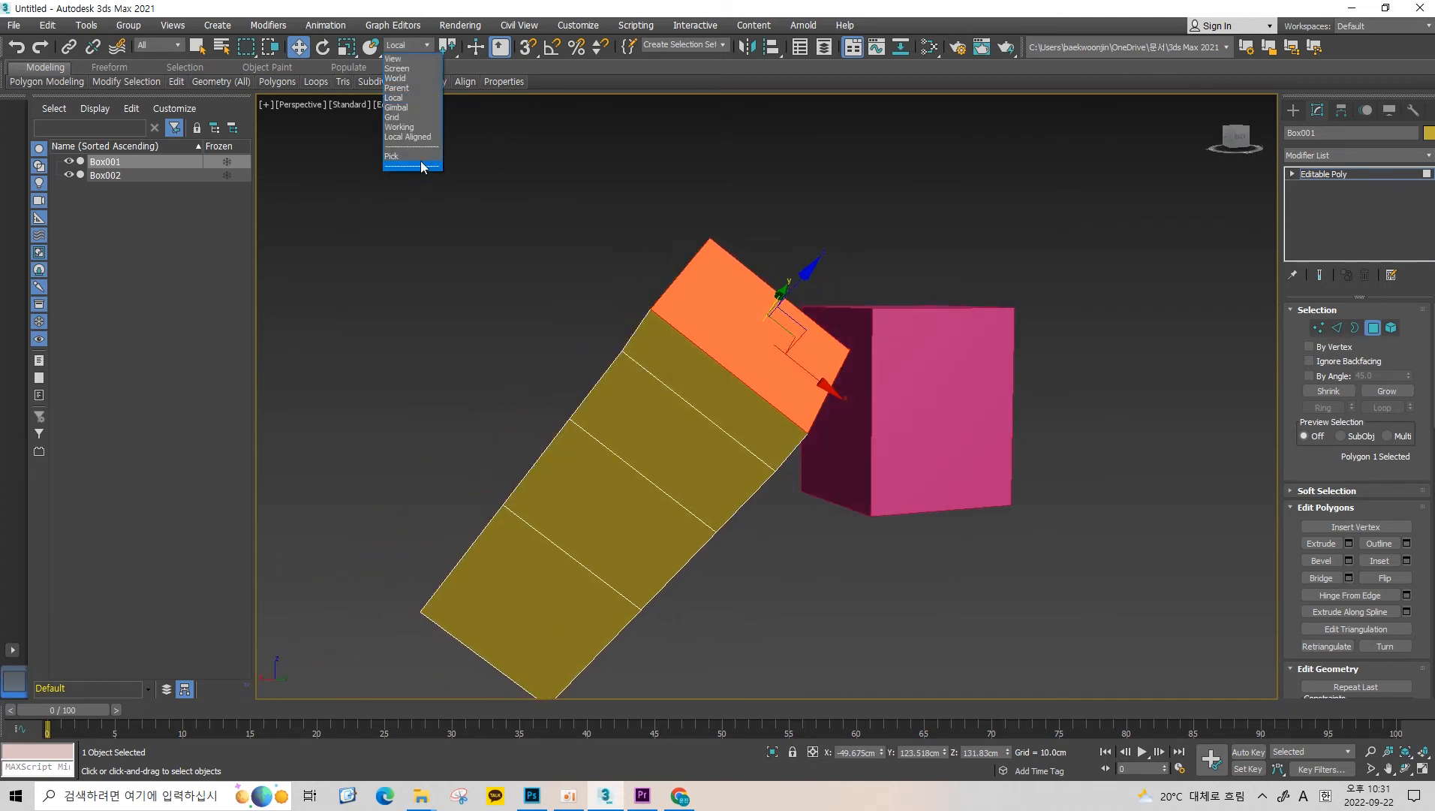
click(422, 76)
alt+middle_drag(863, 300, 289, 86)
click(423, 48)
click(420, 56)
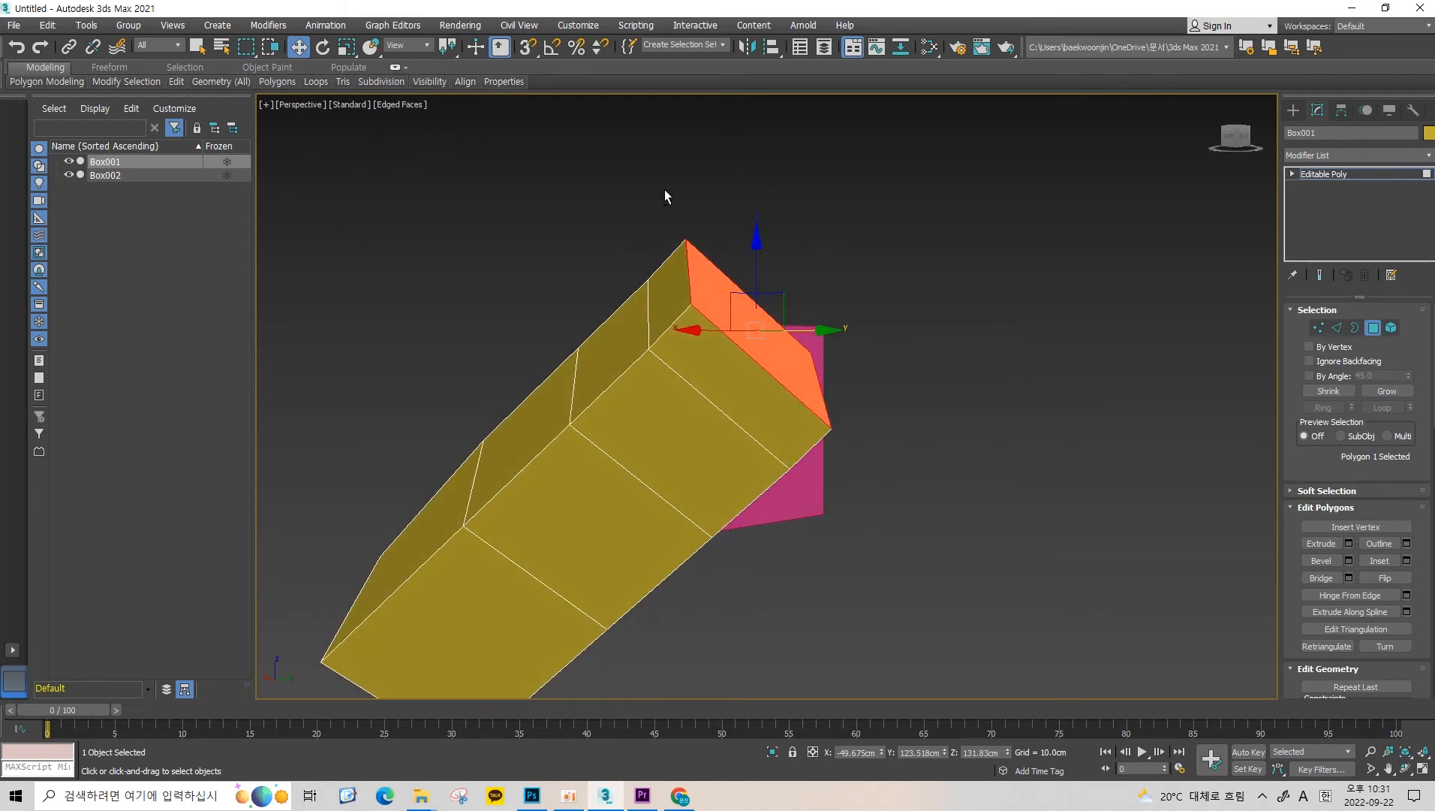
alt+middle_drag(663, 189, 543, 196)
click(418, 48)
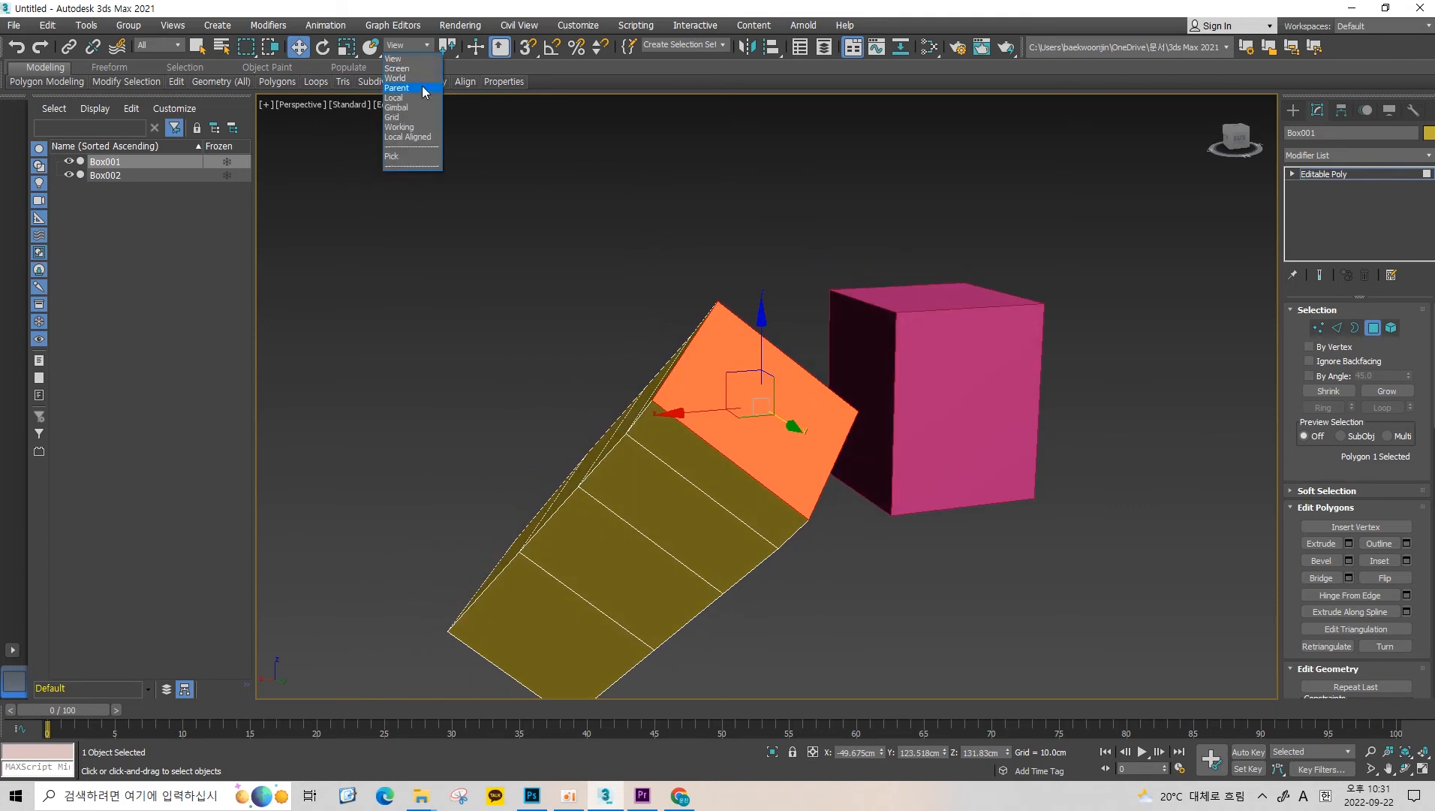
click(432, 60)
alt+middle_drag(708, 255, 745, 250)
scroll(743, 254, up, 3)
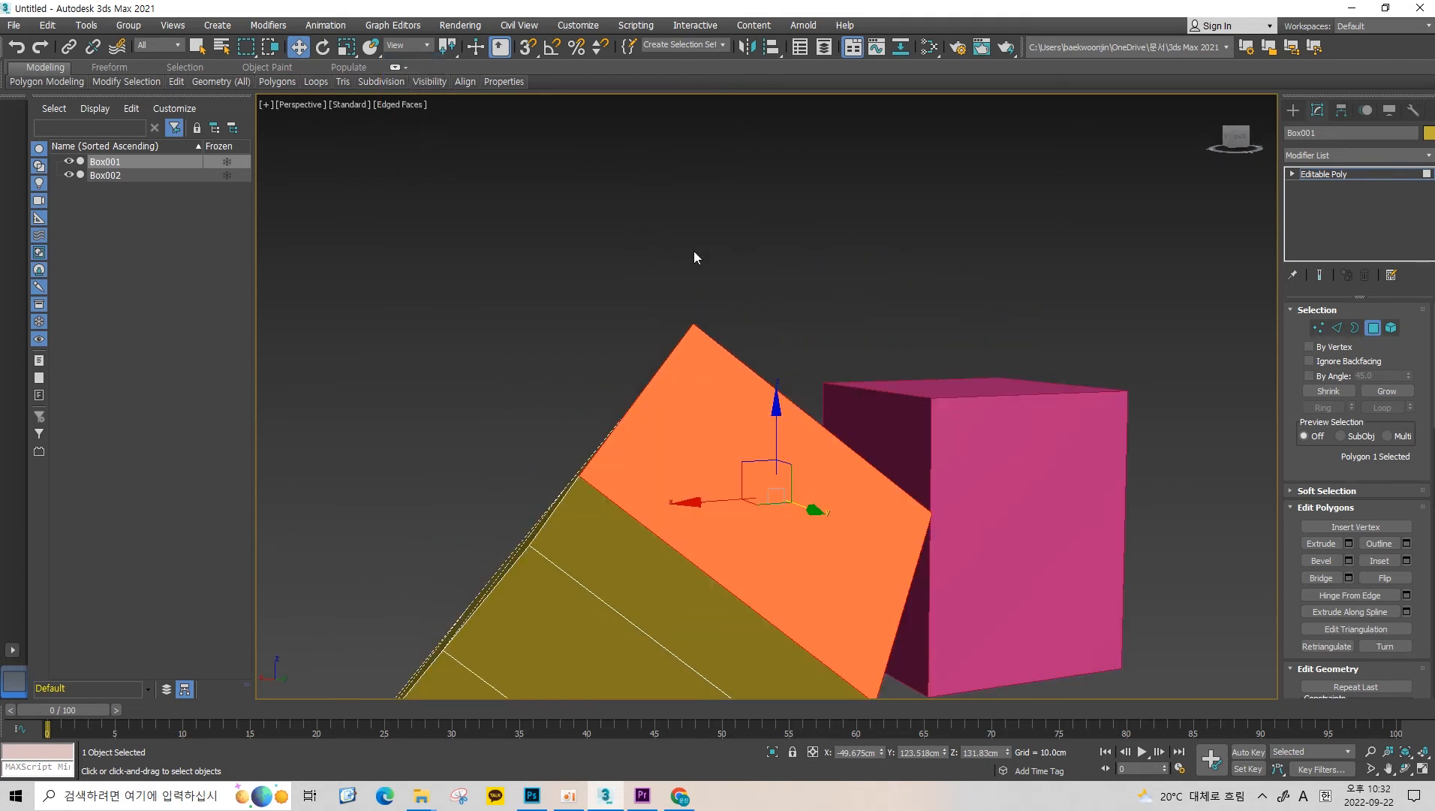
scroll(695, 252, down, 3)
alt+middle_drag(617, 311, 752, 286)
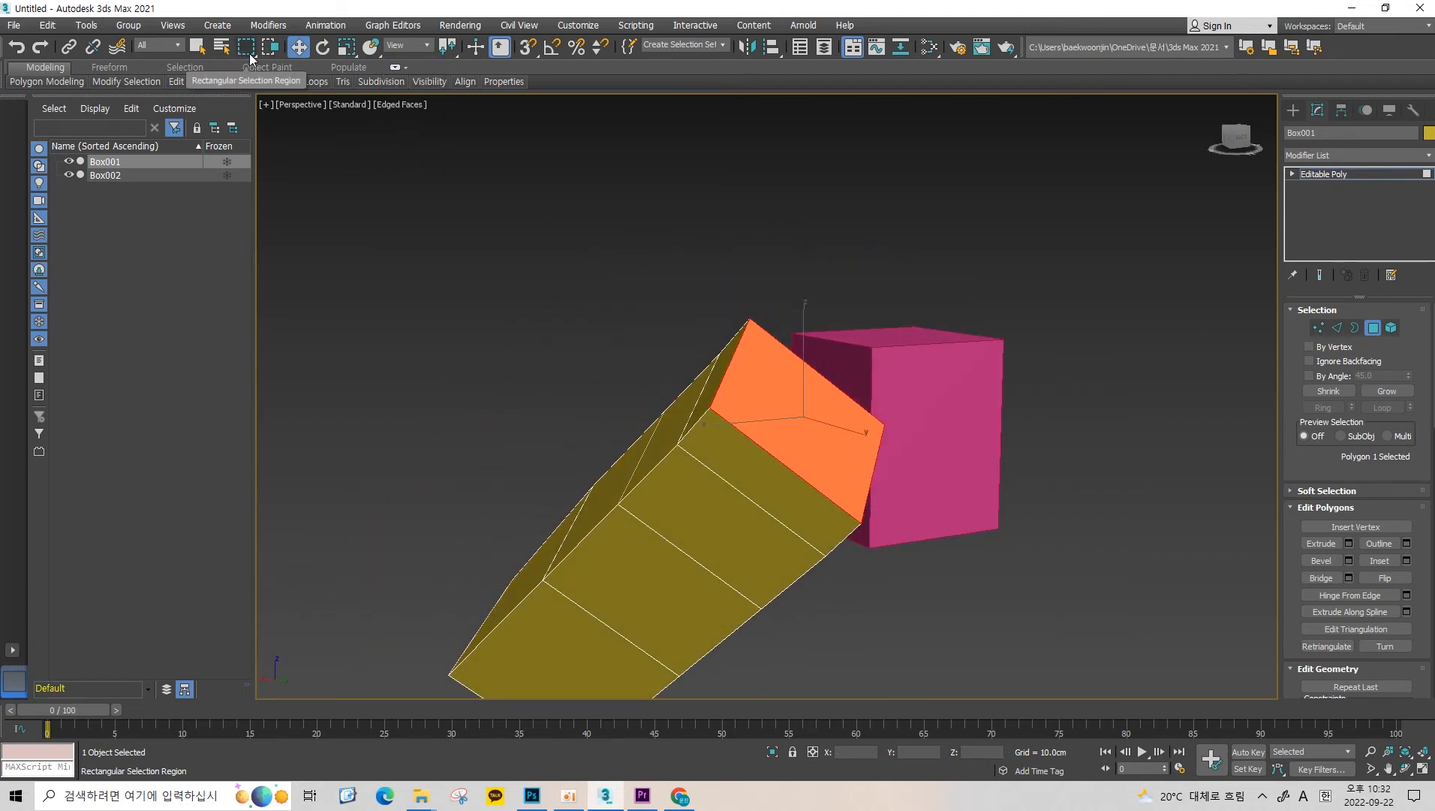
Cycle through the Rotate and Select tools and return to the Move tool on the selected face.
key(e)
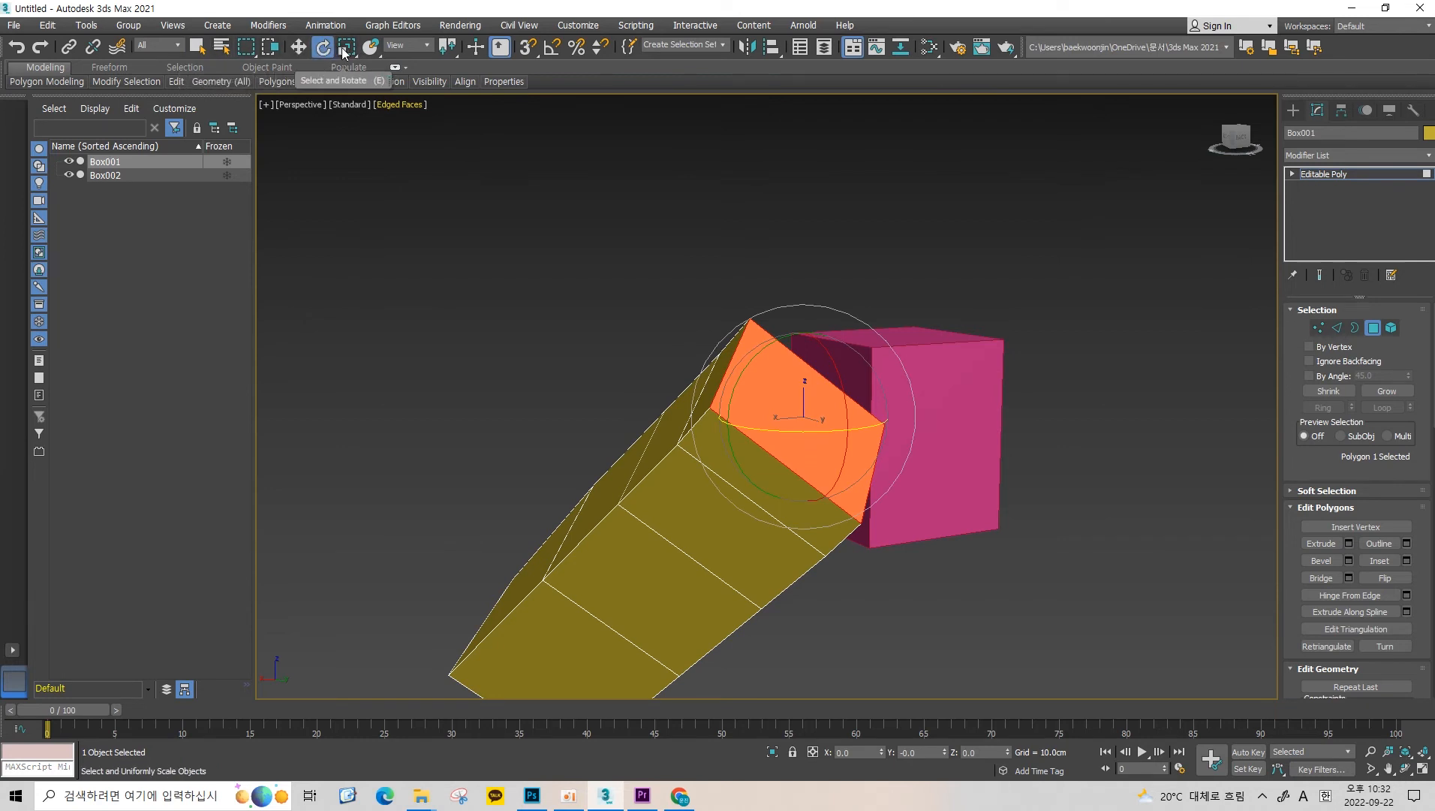
key(q)
key(w)
middle_drag(827, 352, 803, 319)
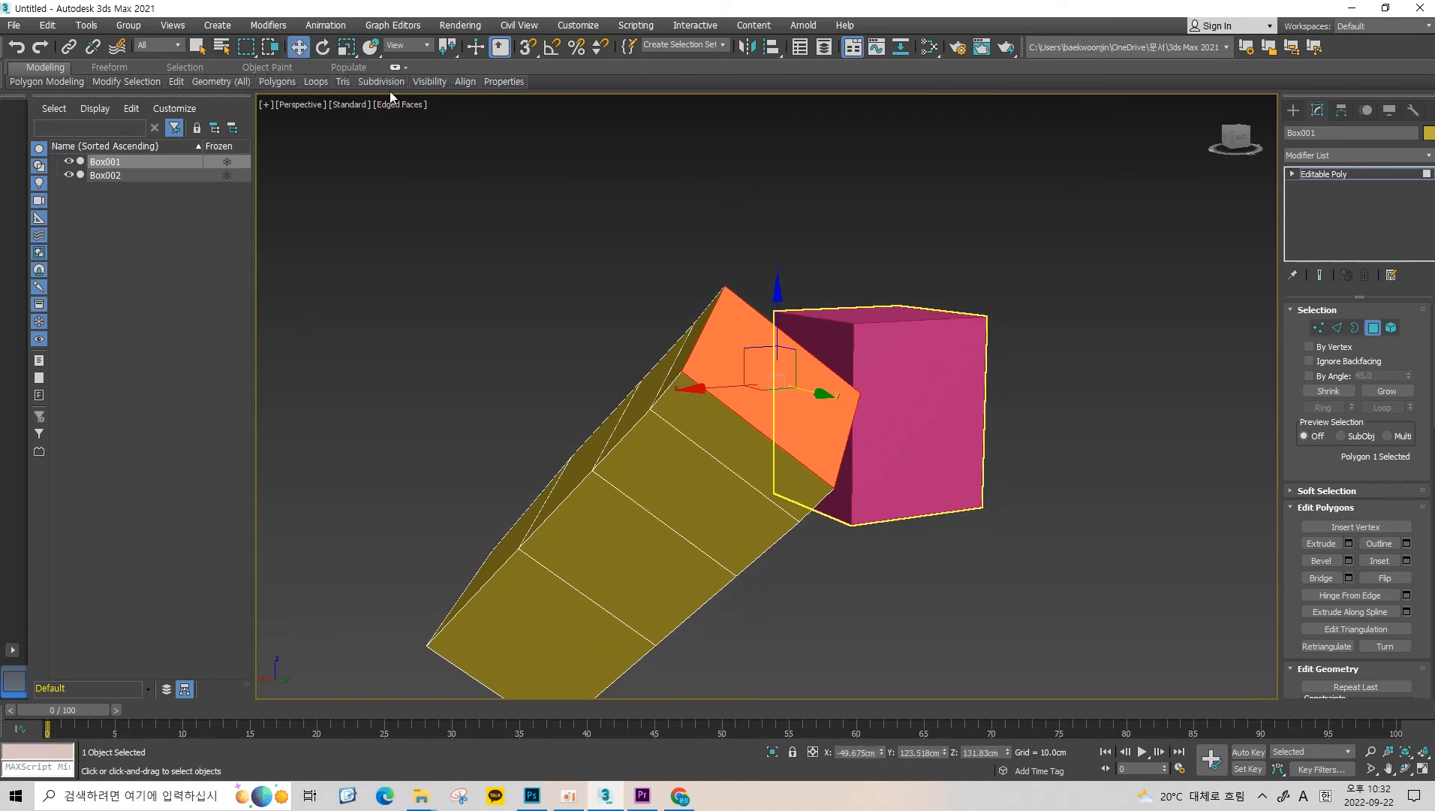
click(422, 45)
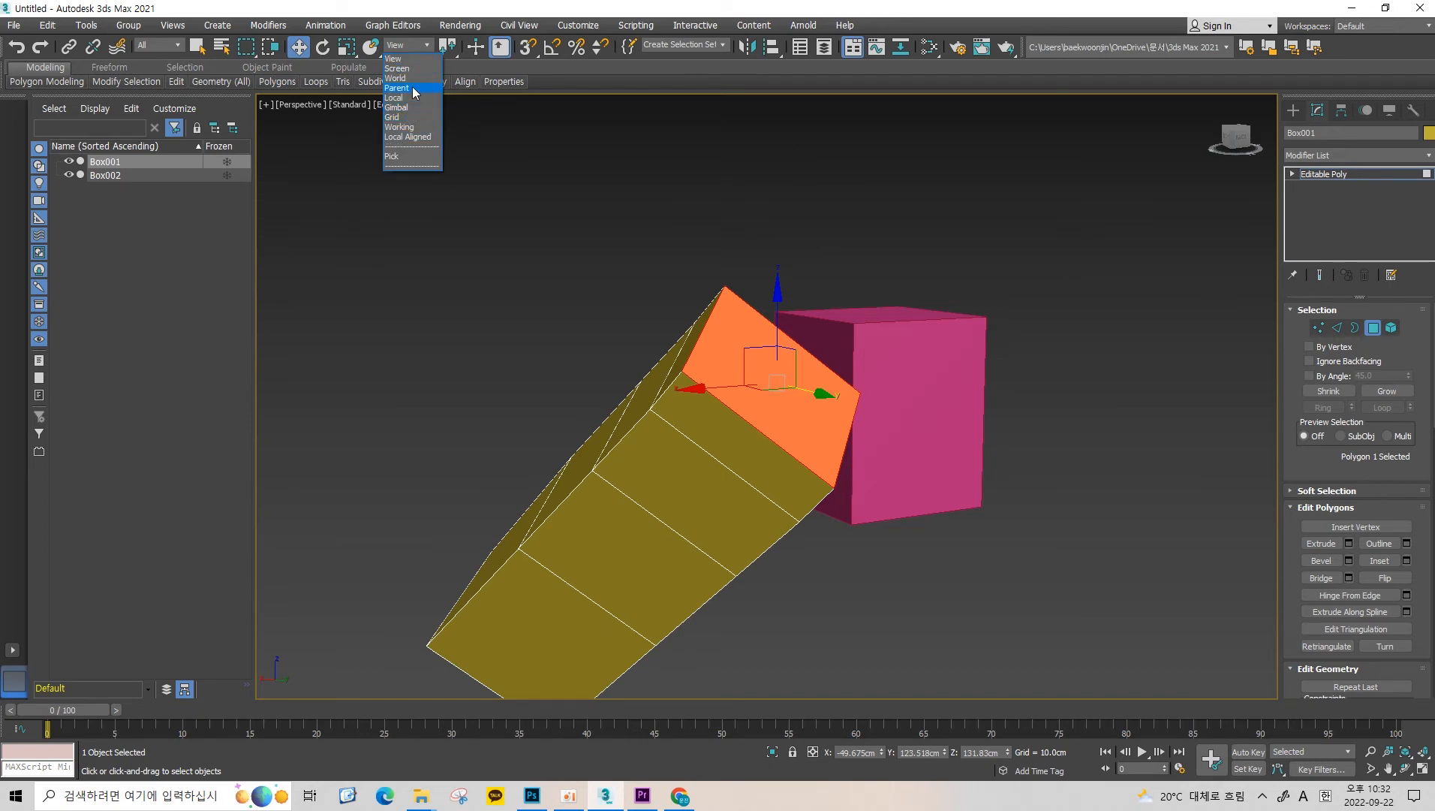
click(424, 46)
middle_drag(661, 409, 702, 533)
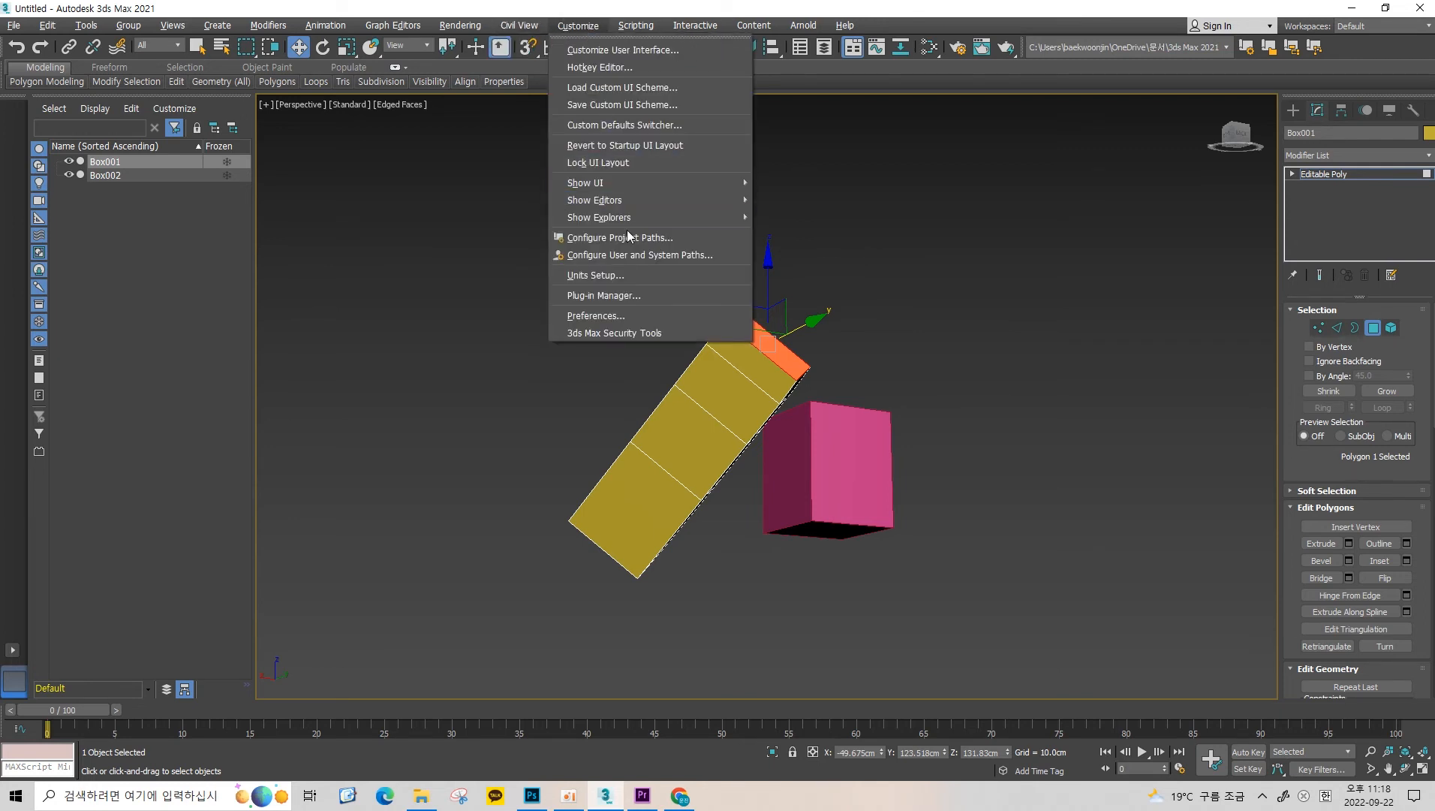
Open the general preferences, select the Scene Undo levels value, and accept the preference settings.
click(629, 314)
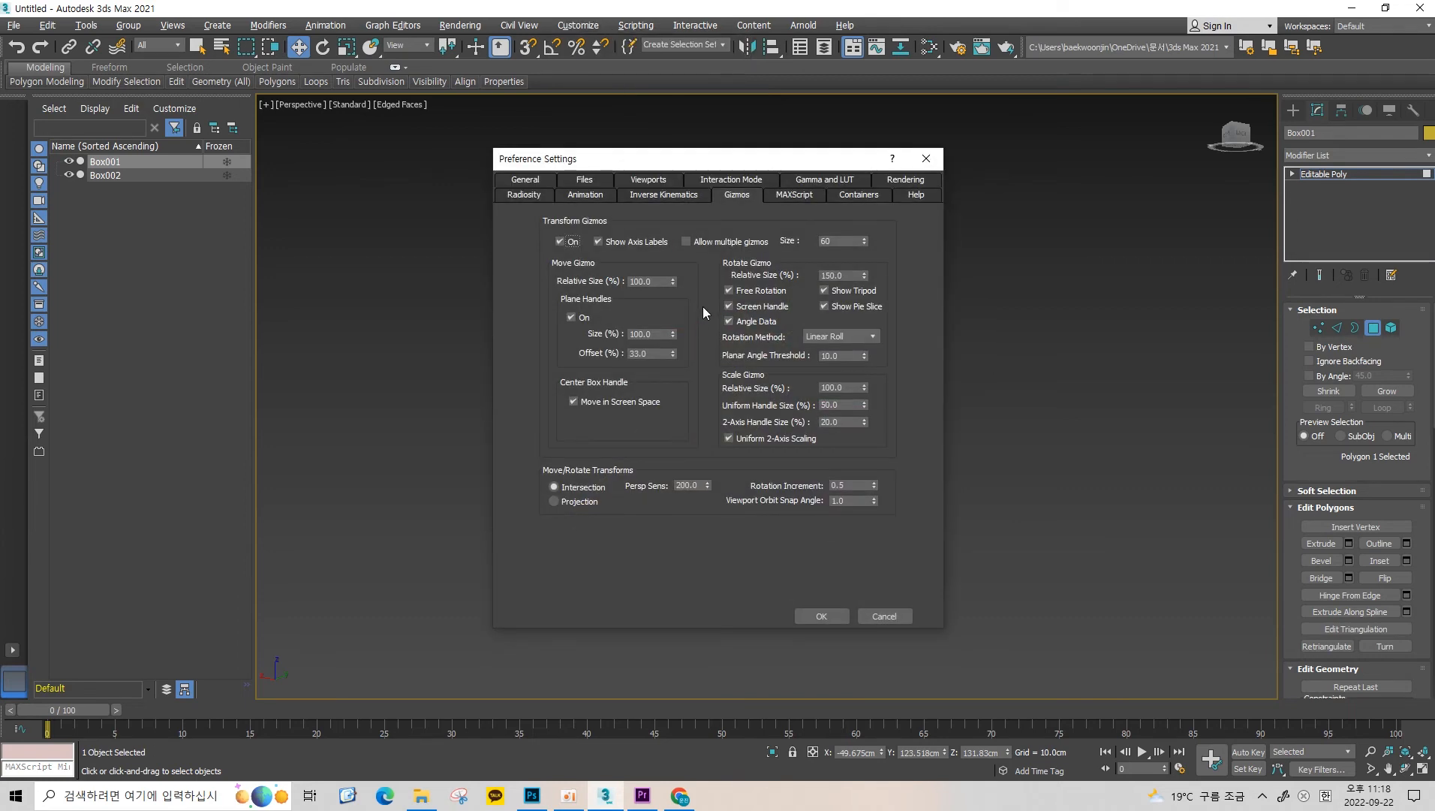
click(526, 180)
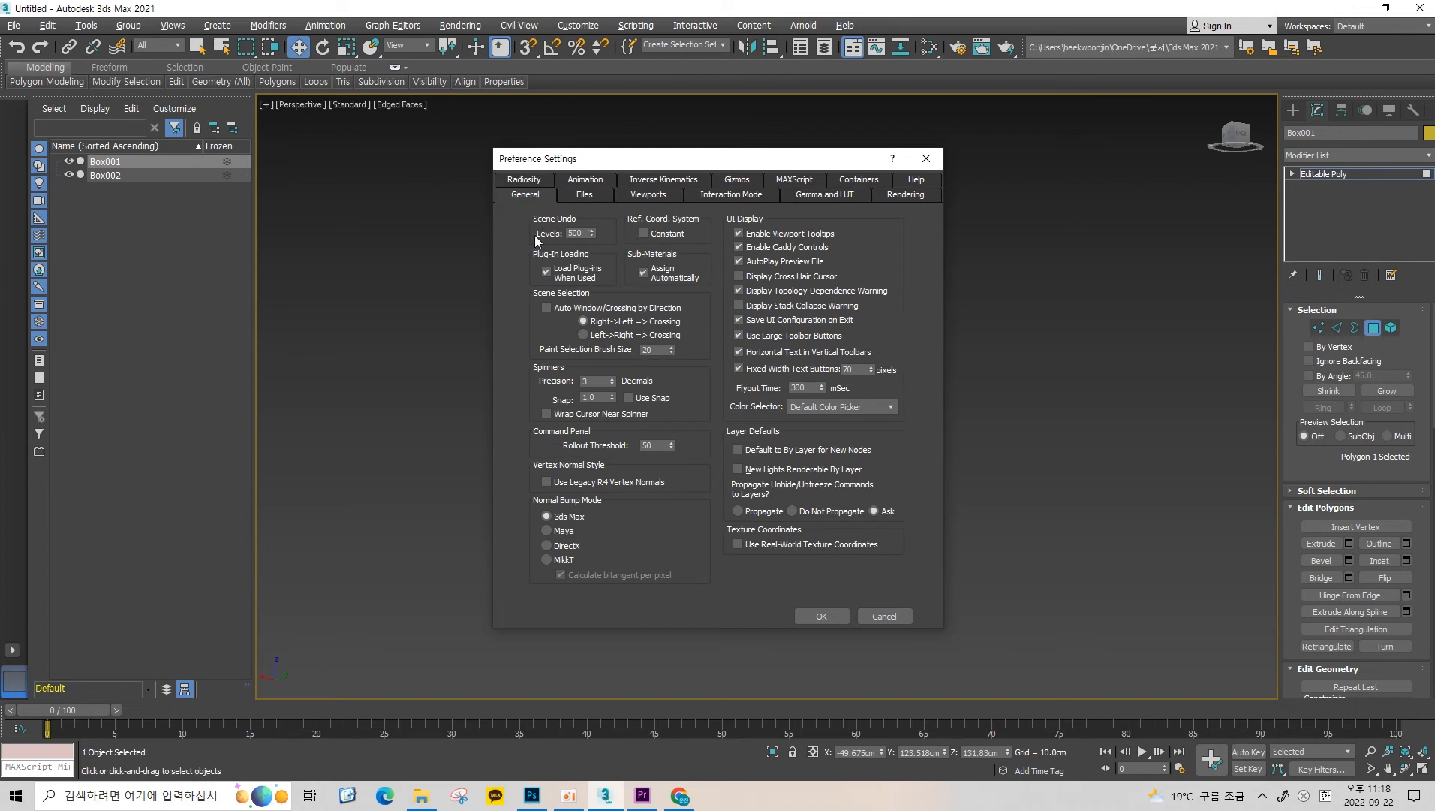
double_click(584, 232)
click(822, 620)
Deselect the end face and leave Polygon sub-object level on the yellow box.
click(919, 497)
scroll(734, 352, up, 2)
scroll(762, 364, down, 4)
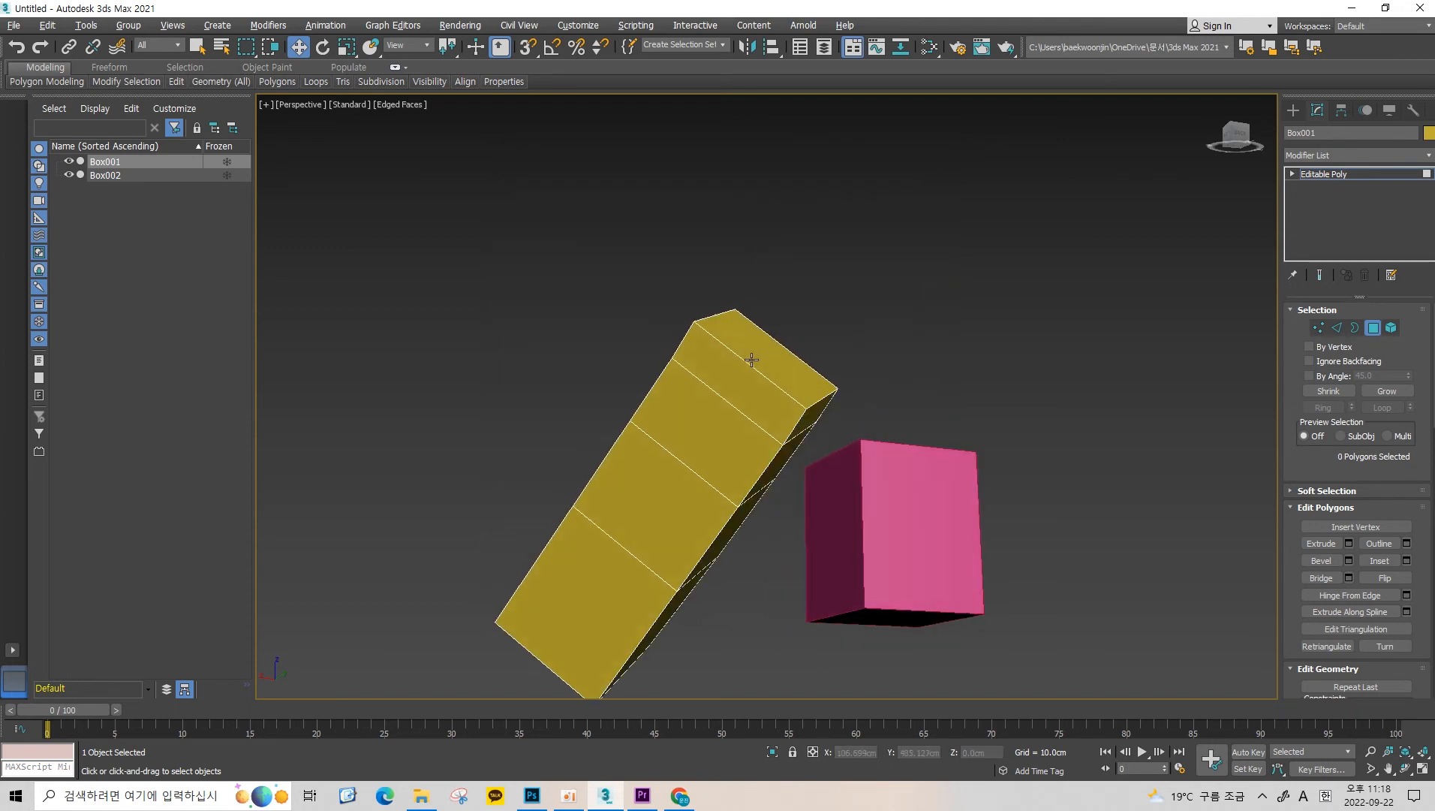
key(4)
Move the whole yellow box along the X axis away from the pink box, and undo the move.
alt+middle_drag(696, 478, 627, 479)
drag(626, 476, 394, 468)
middle_drag(548, 393, 740, 346)
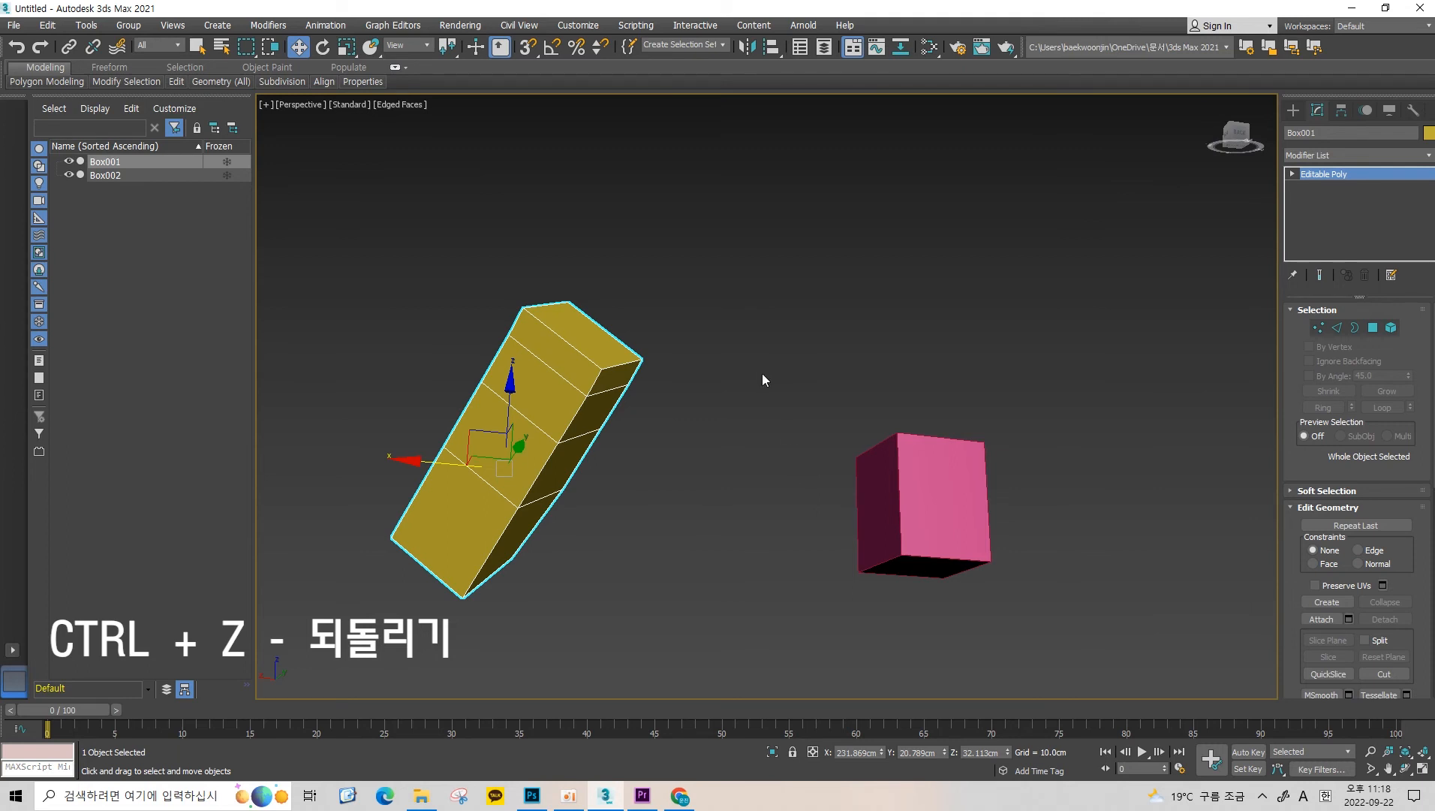
key(ctrl+z)
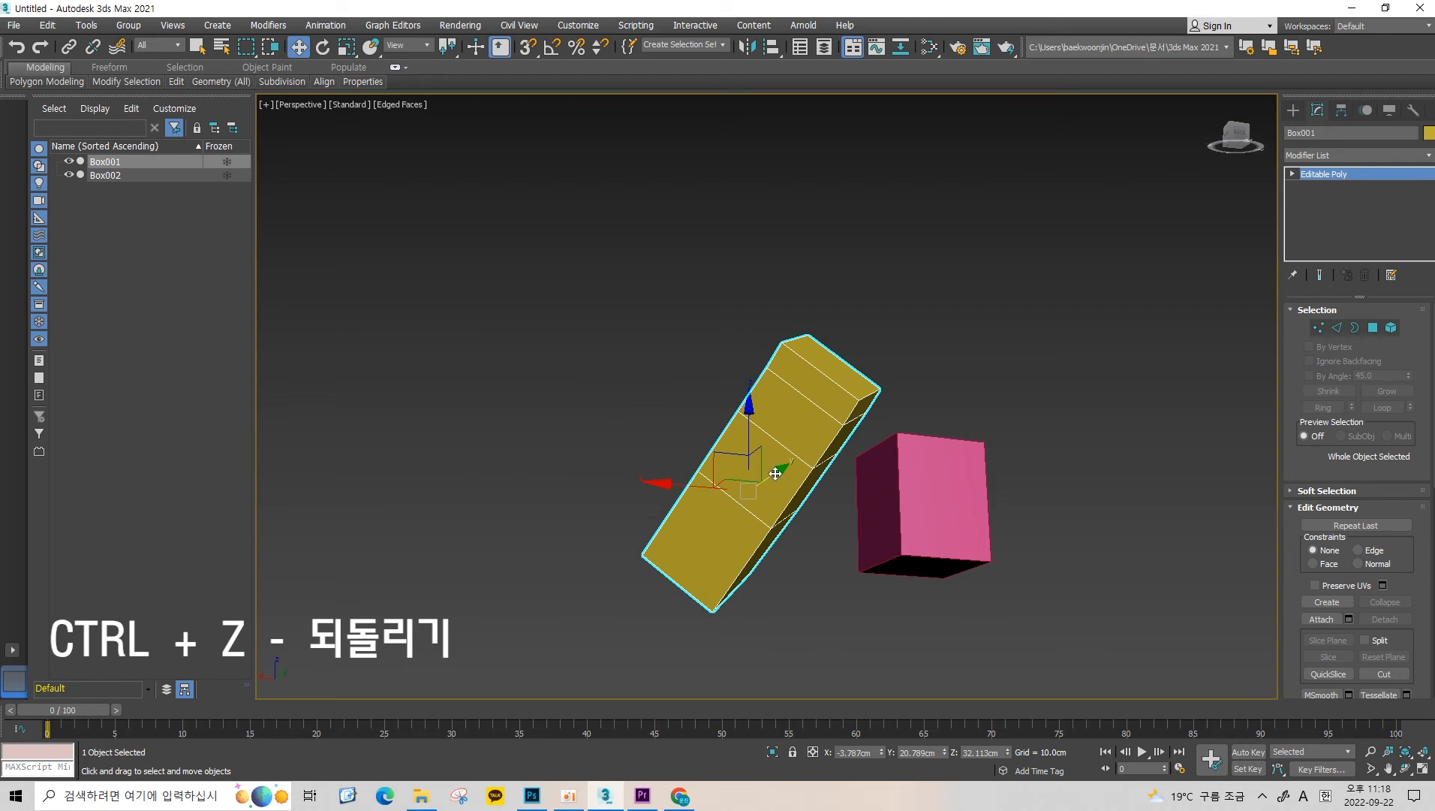
middle_drag(802, 401, 766, 393)
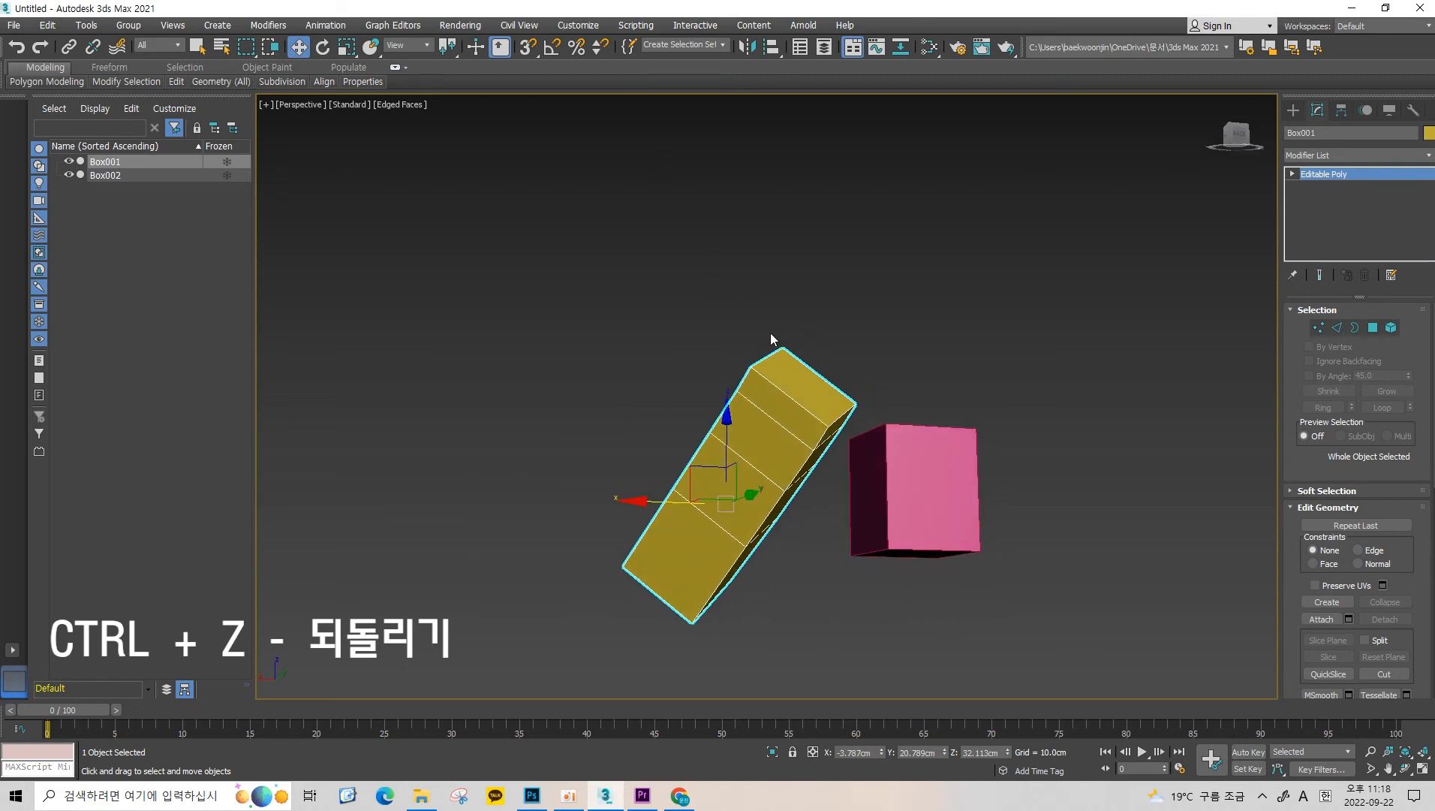
Open the general preferences to check the Scene Undo levels, and close the dialog without changes.
click(597, 27)
click(597, 26)
click(597, 27)
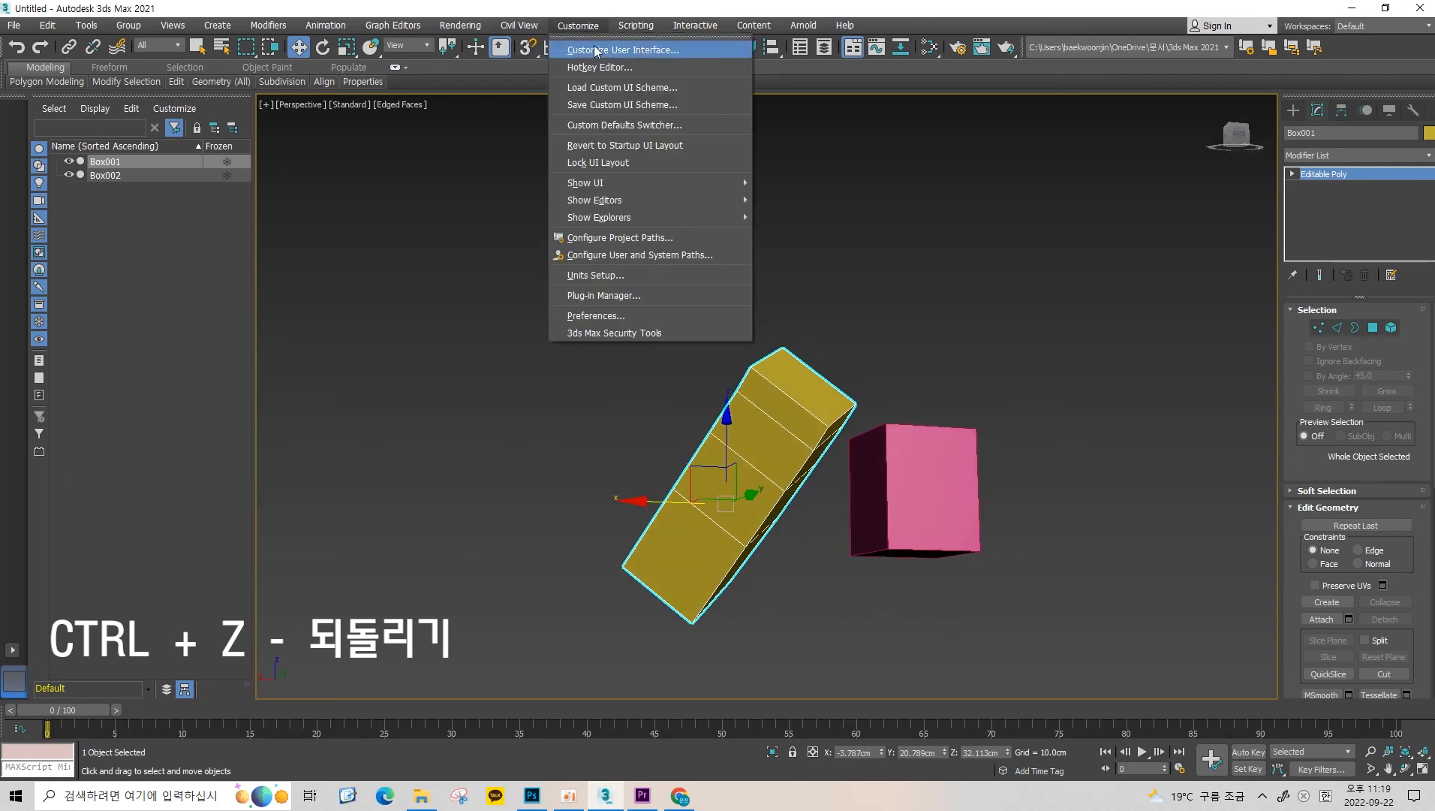
click(635, 315)
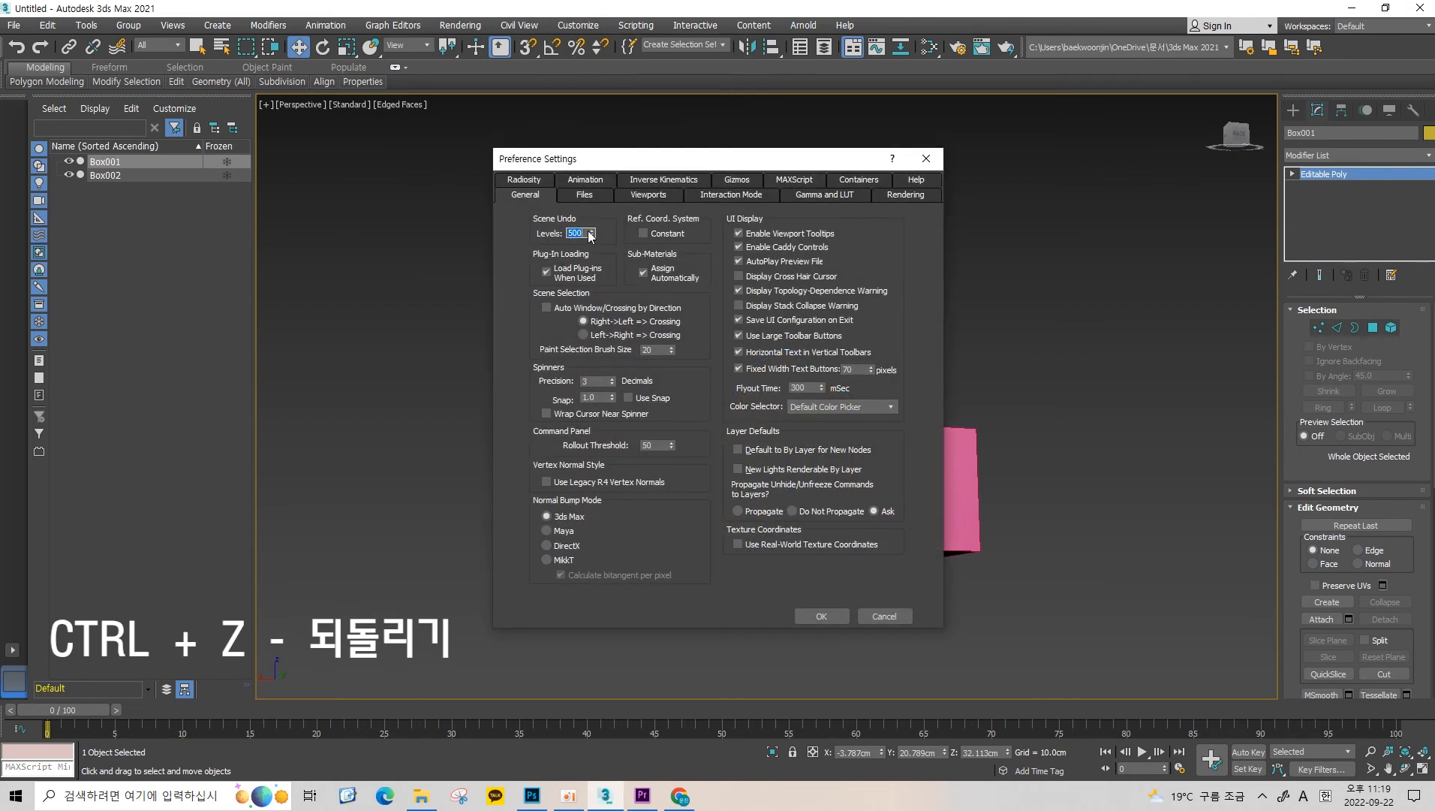
click(926, 158)
Move the whole yellow box along the X axis, and undo the move.
alt+middle_drag(839, 392, 824, 425)
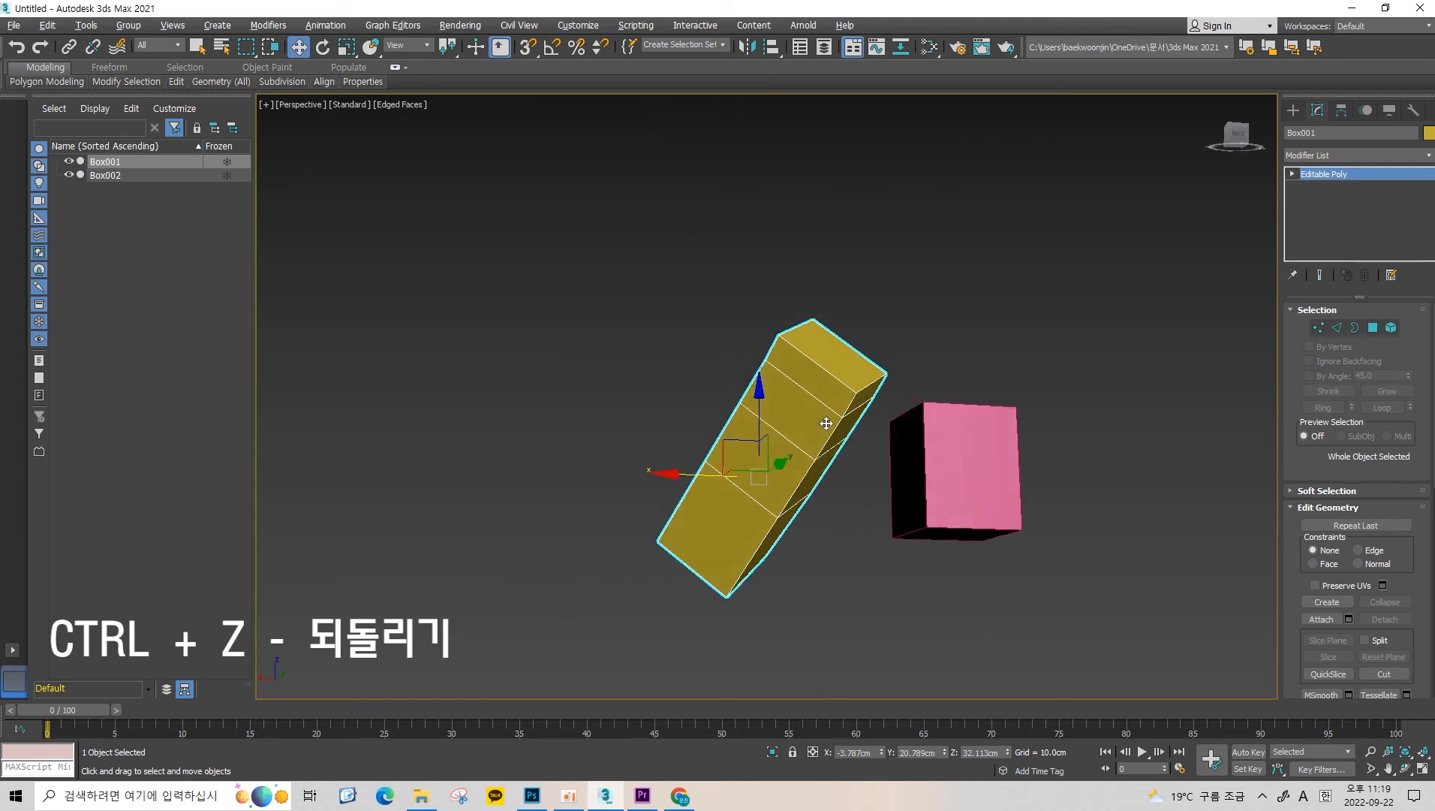
key(ctrl+z)
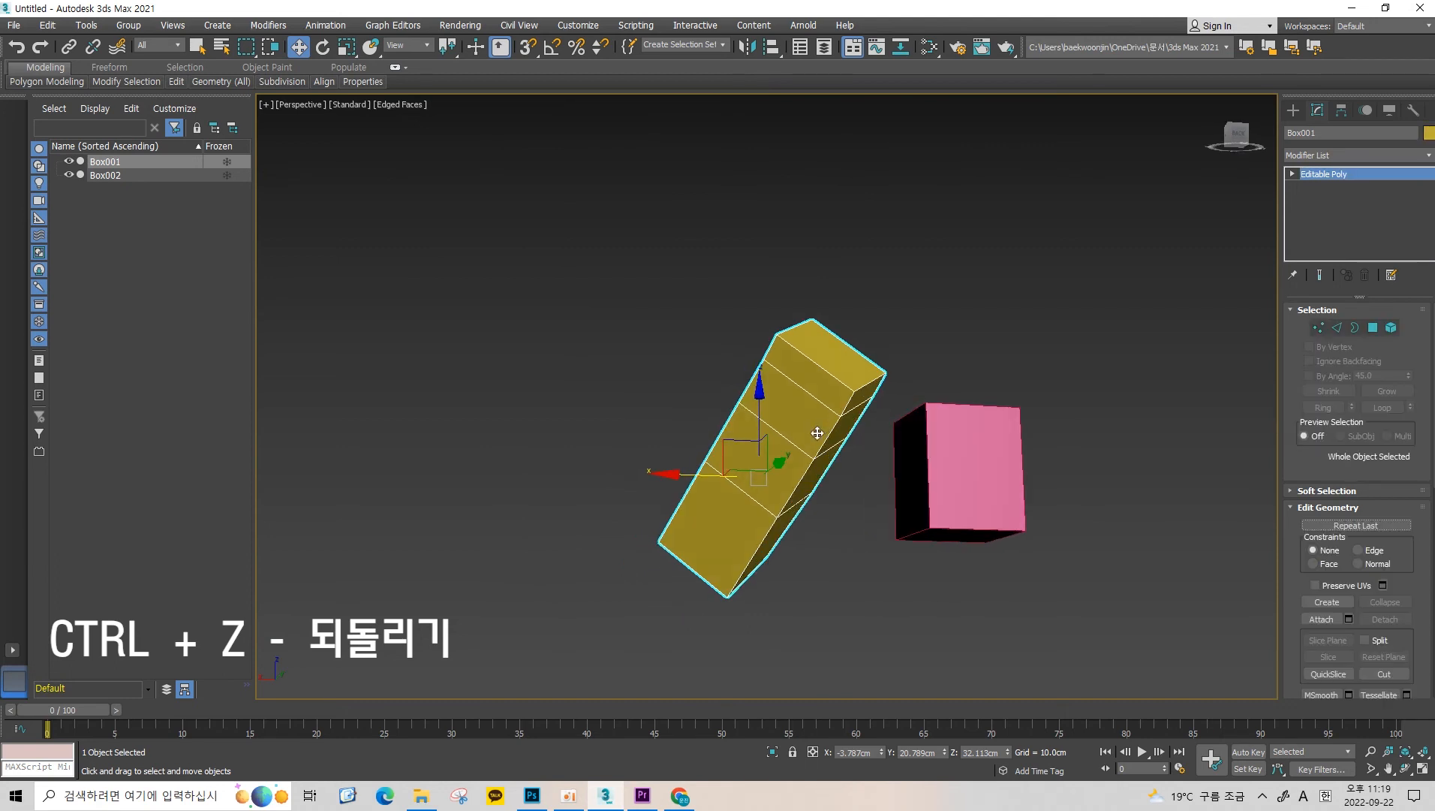
drag(712, 481, 562, 473)
key(ctrl+z)
middle_drag(624, 415, 631, 438)
middle_drag(813, 422, 772, 432)
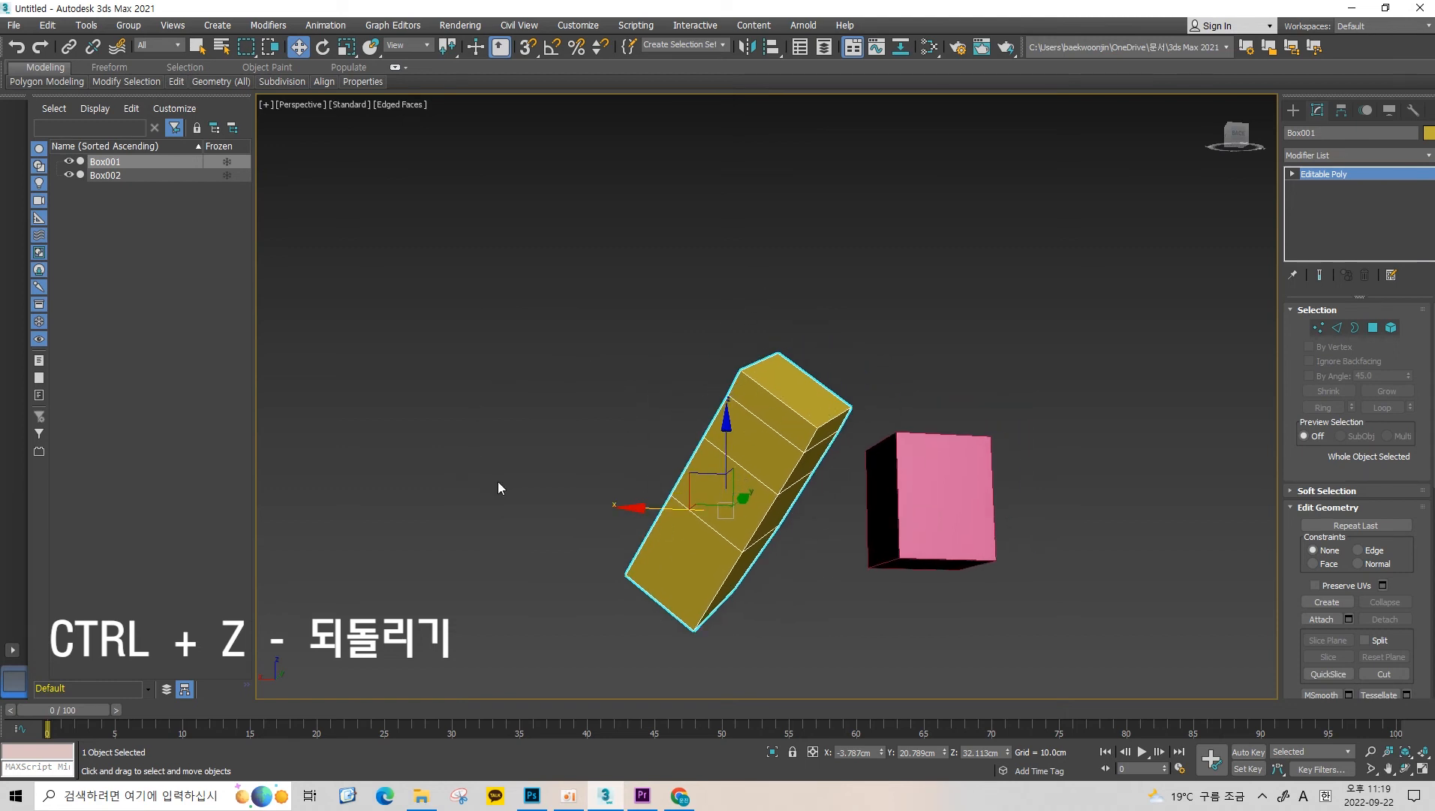
Reopen the general preferences and examine the Scene Undo levels setting.
click(578, 24)
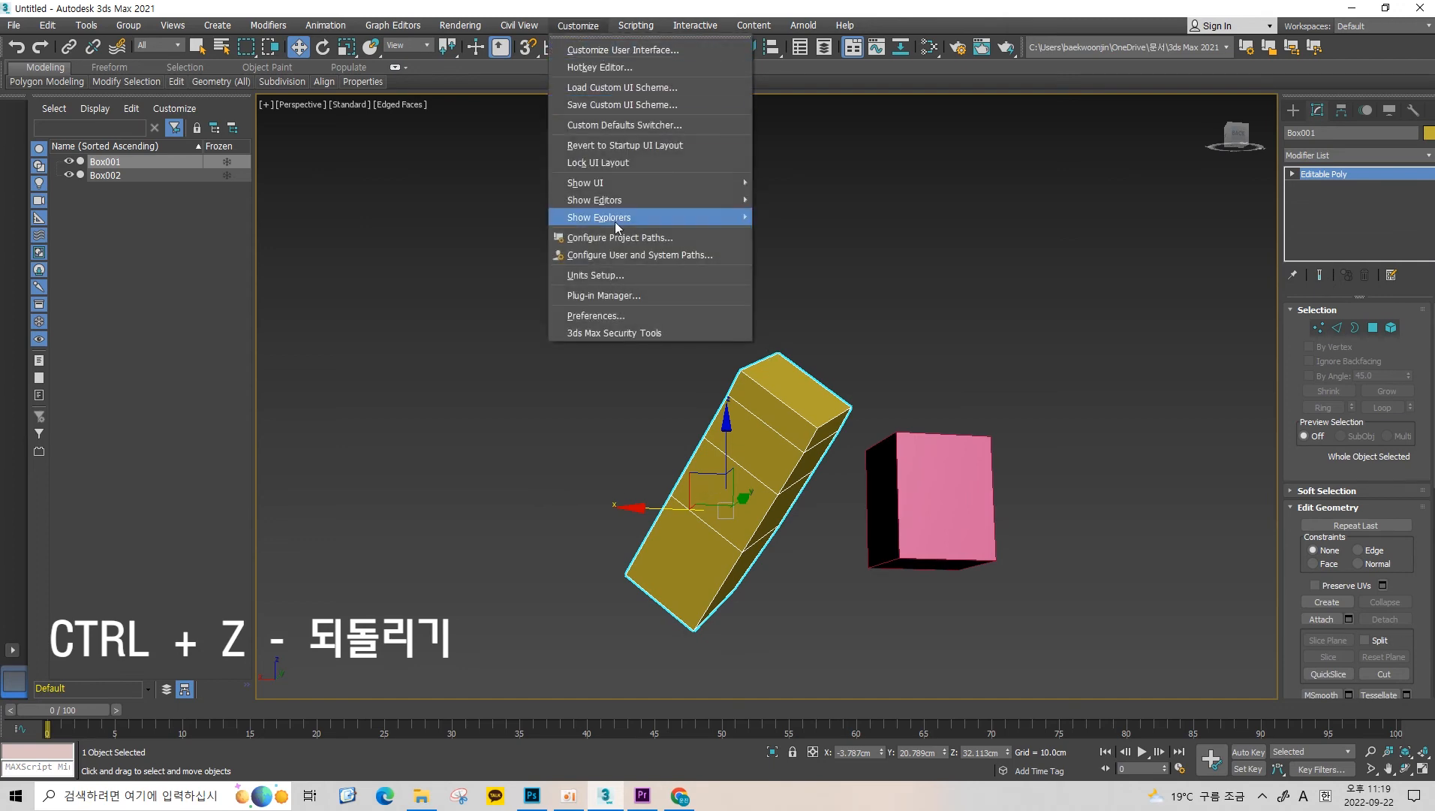
click(613, 314)
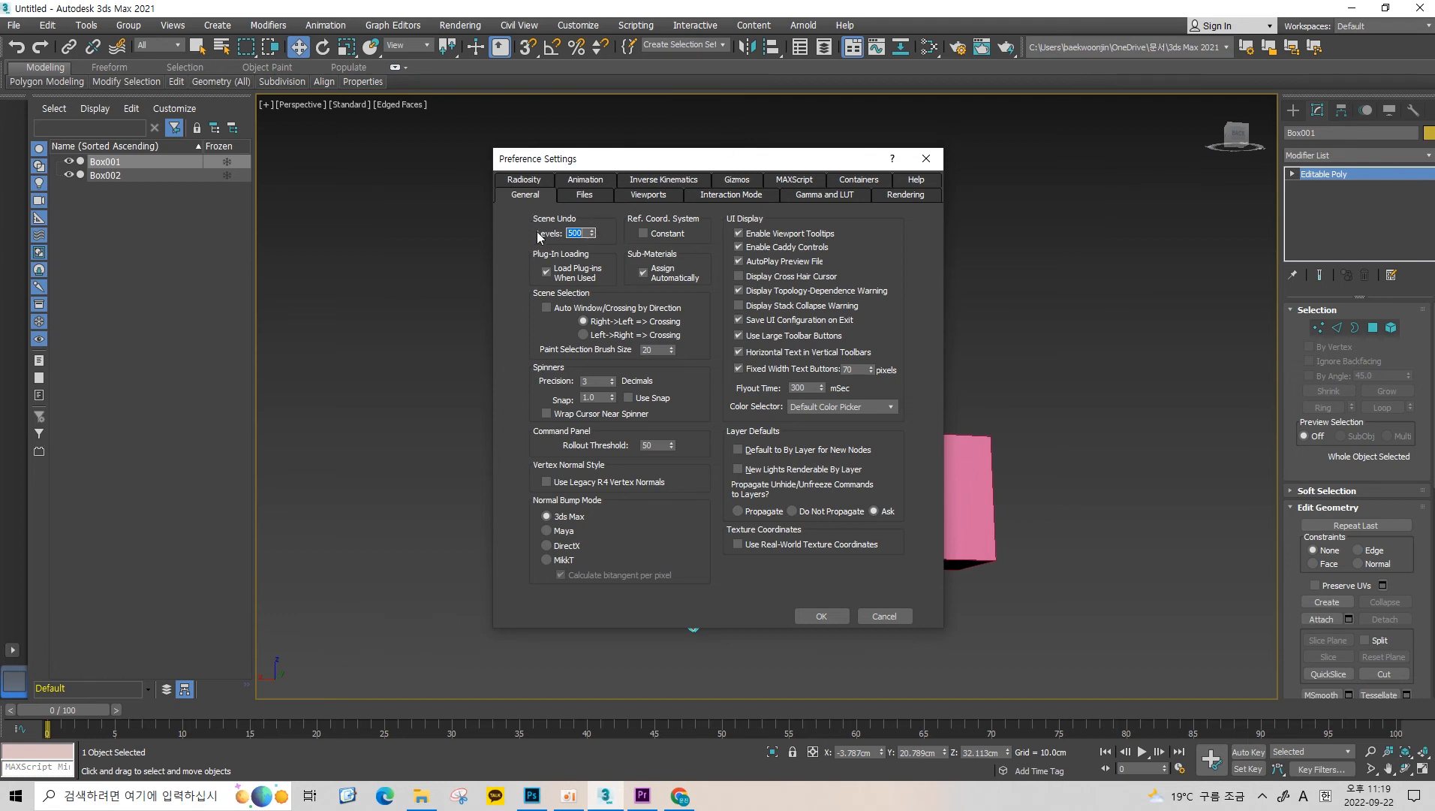
drag(591, 231, 608, 137)
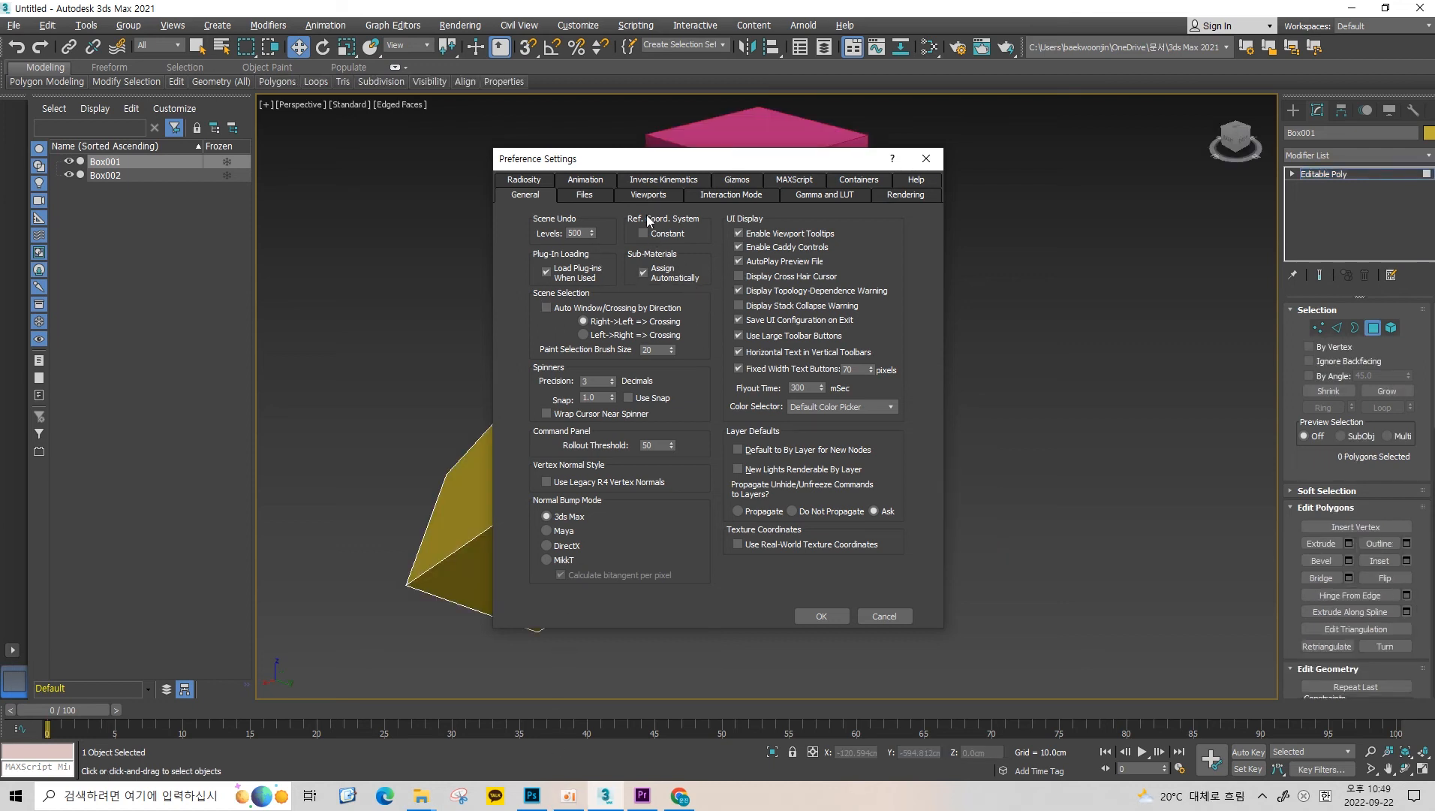
Review the Viewports preferences with the dialog moved off the yellow box, and cancel the dialog.
click(655, 196)
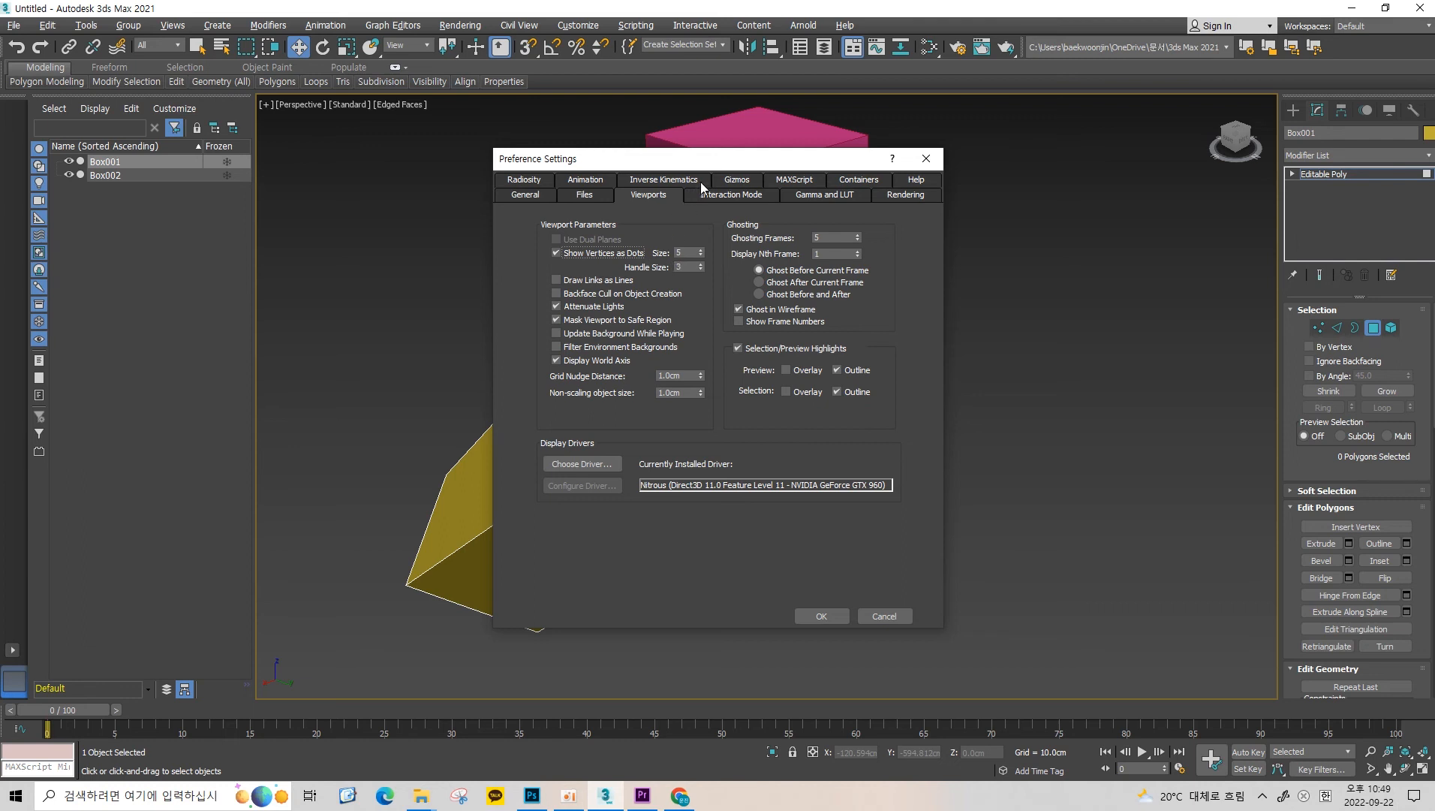
drag(724, 160, 1081, 162)
click(739, 358)
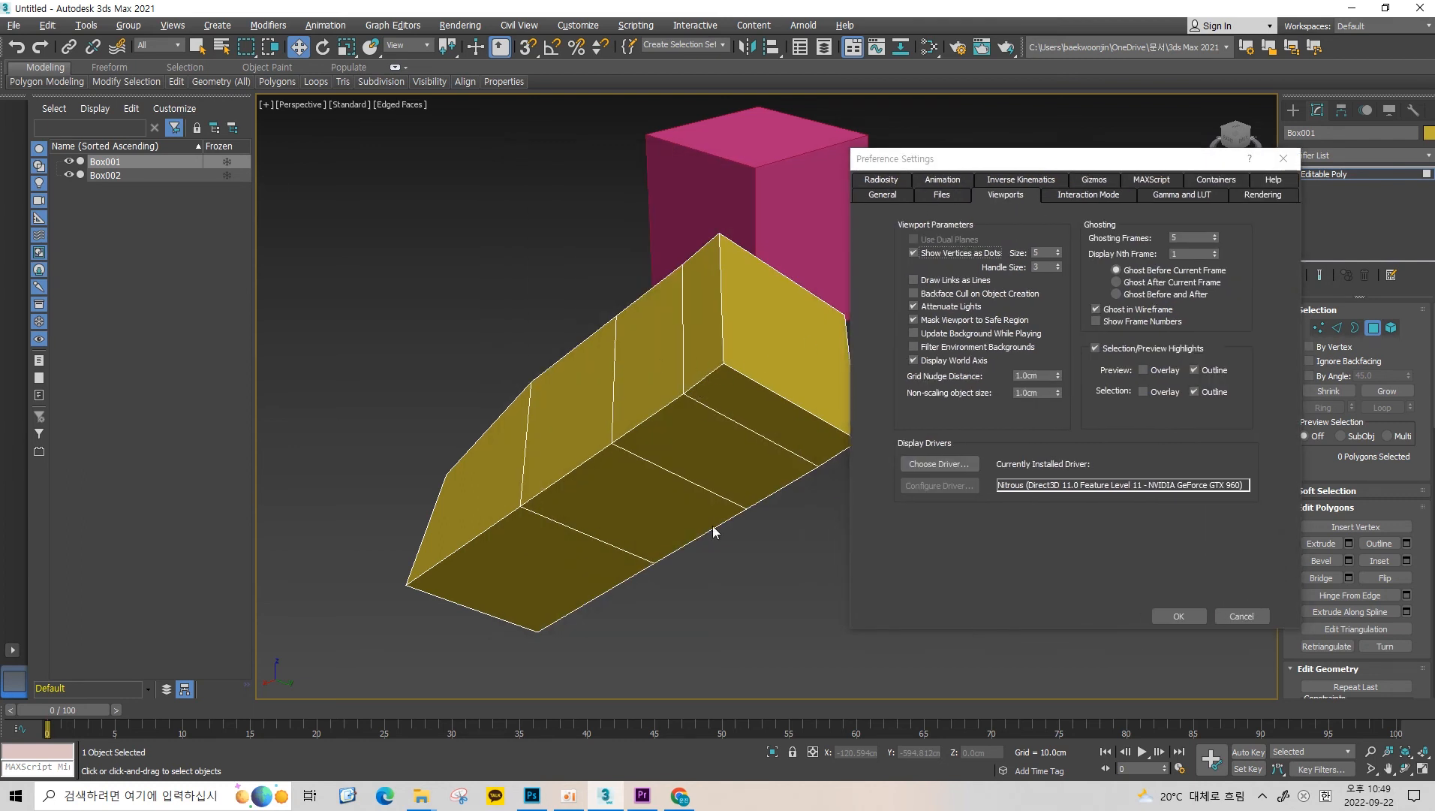
click(1240, 616)
Switch the yellow box to Vertex sub-object level, select its top corner vertex, and deselect it.
key(4)
middle_drag(752, 411, 756, 356)
alt+middle_drag(743, 249, 803, 279)
key(1)
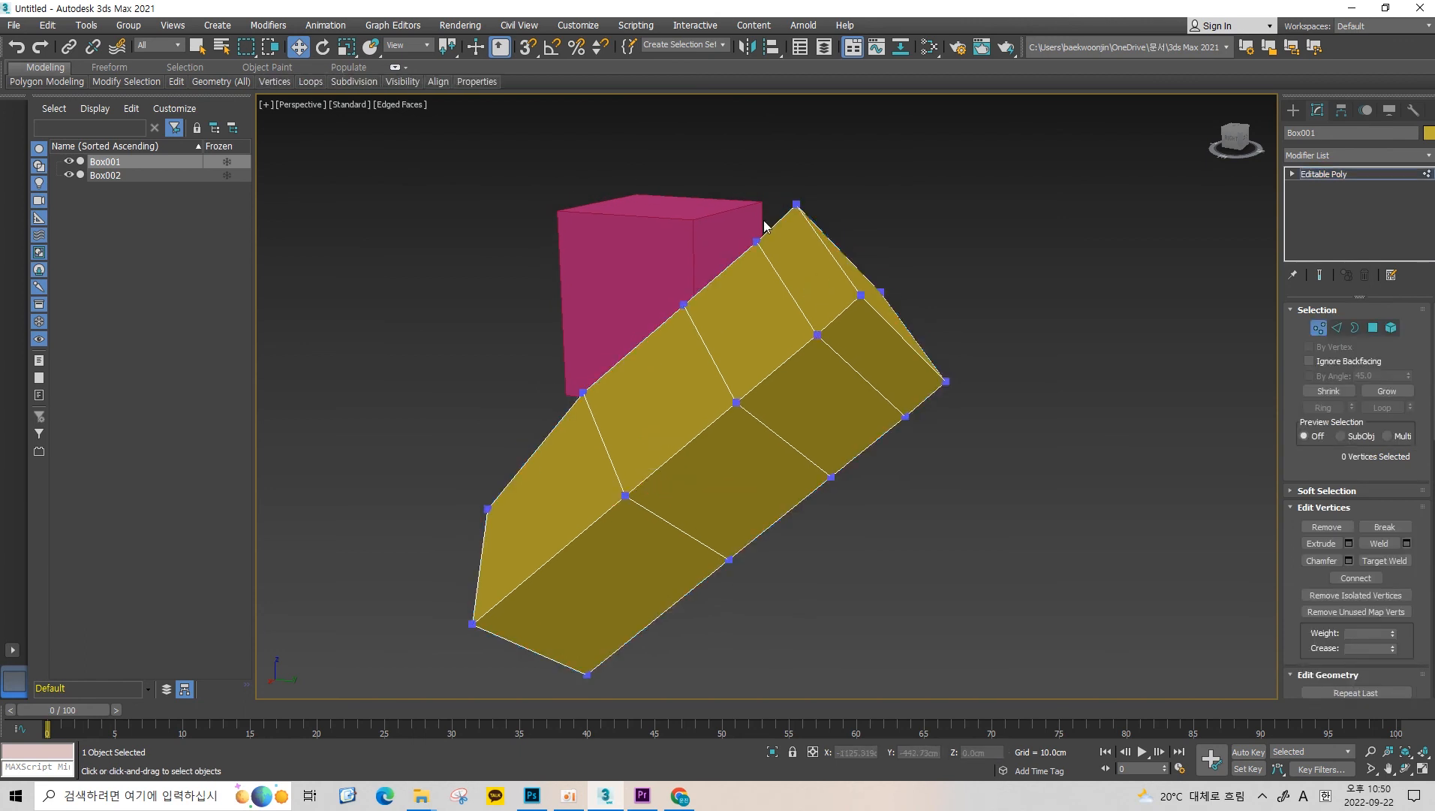
scroll(767, 227, up, 2)
click(819, 198)
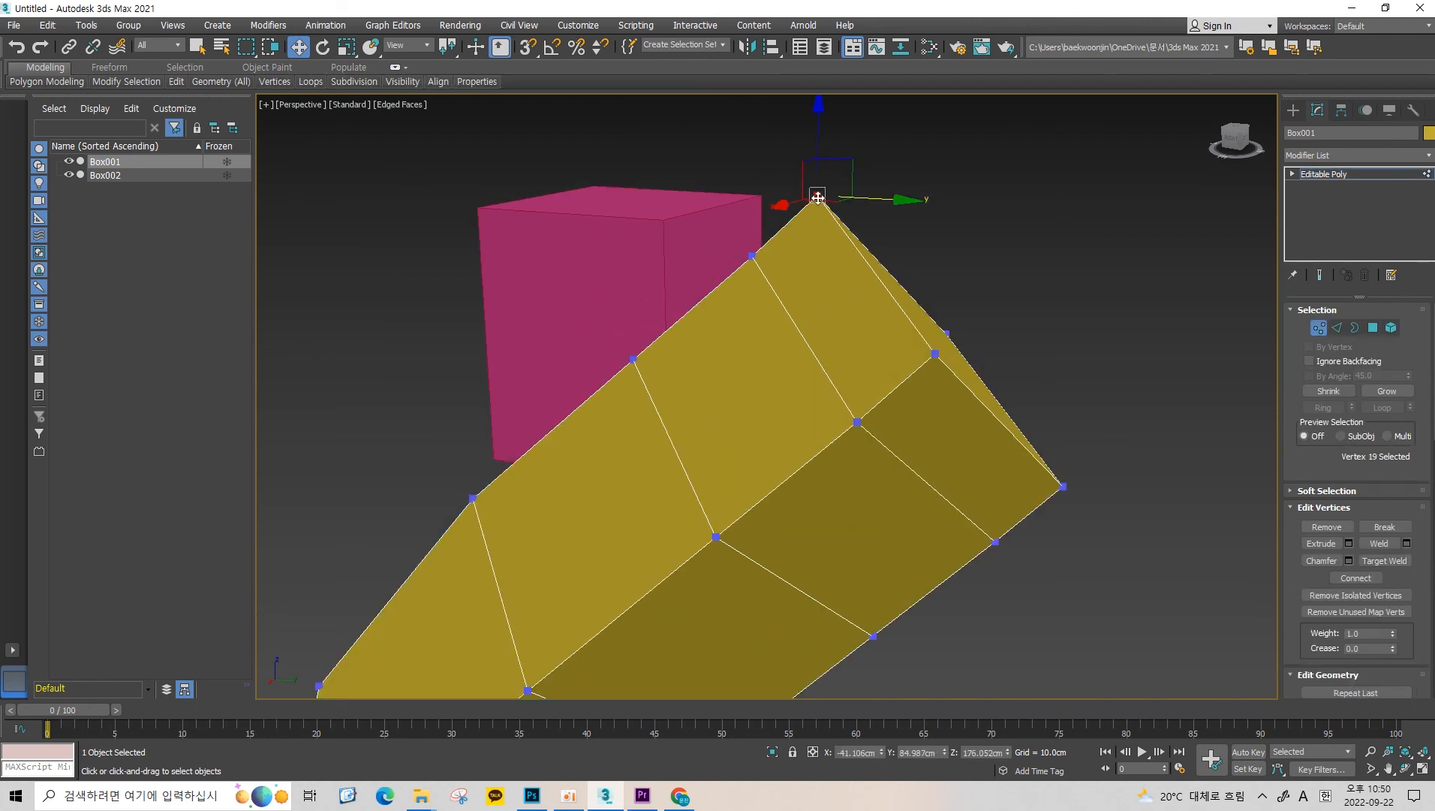
drag(1023, 145, 631, 47)
click(816, 196)
click(867, 218)
Set the size of vertices shown as dots to 2 in the Viewports preferences and accept.
click(578, 25)
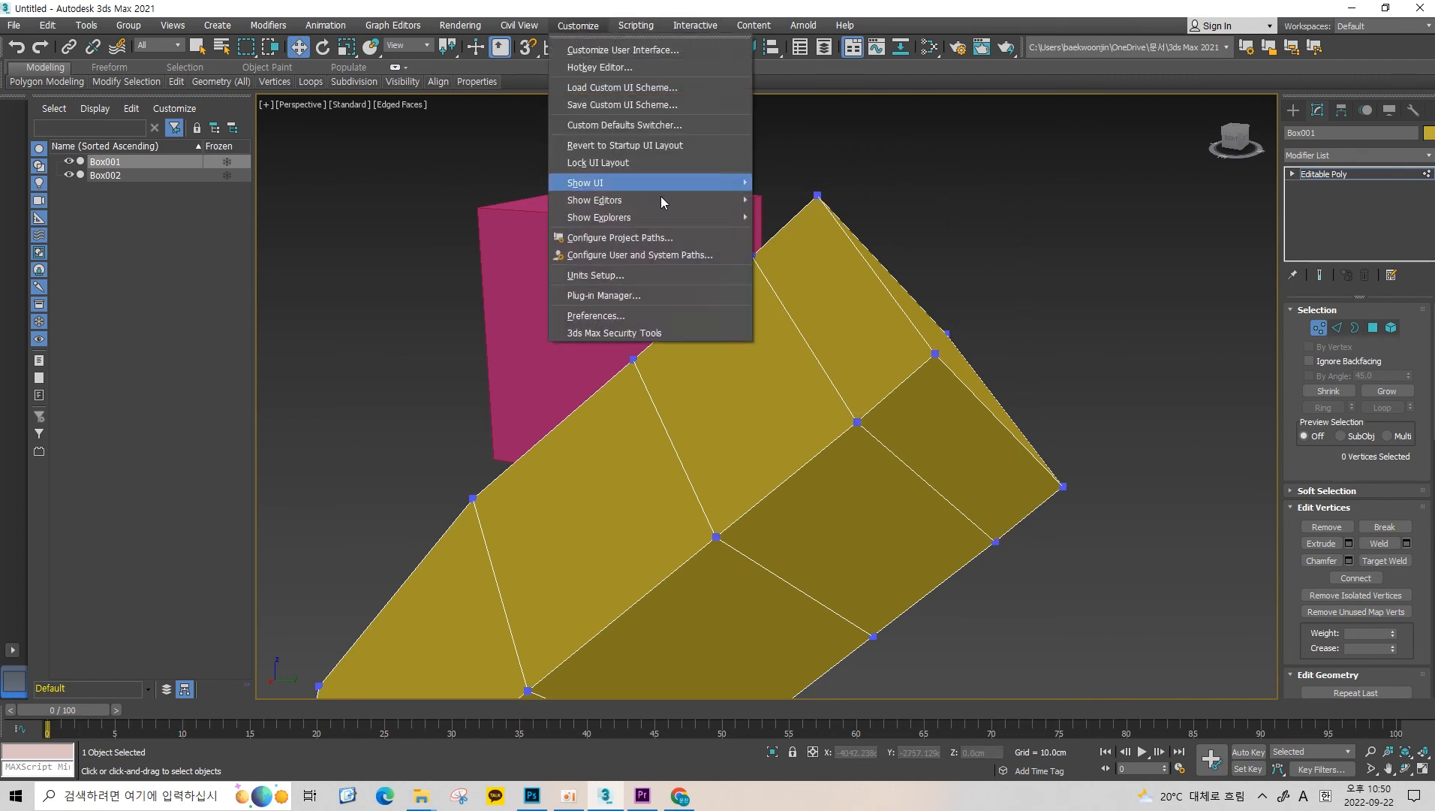
click(637, 312)
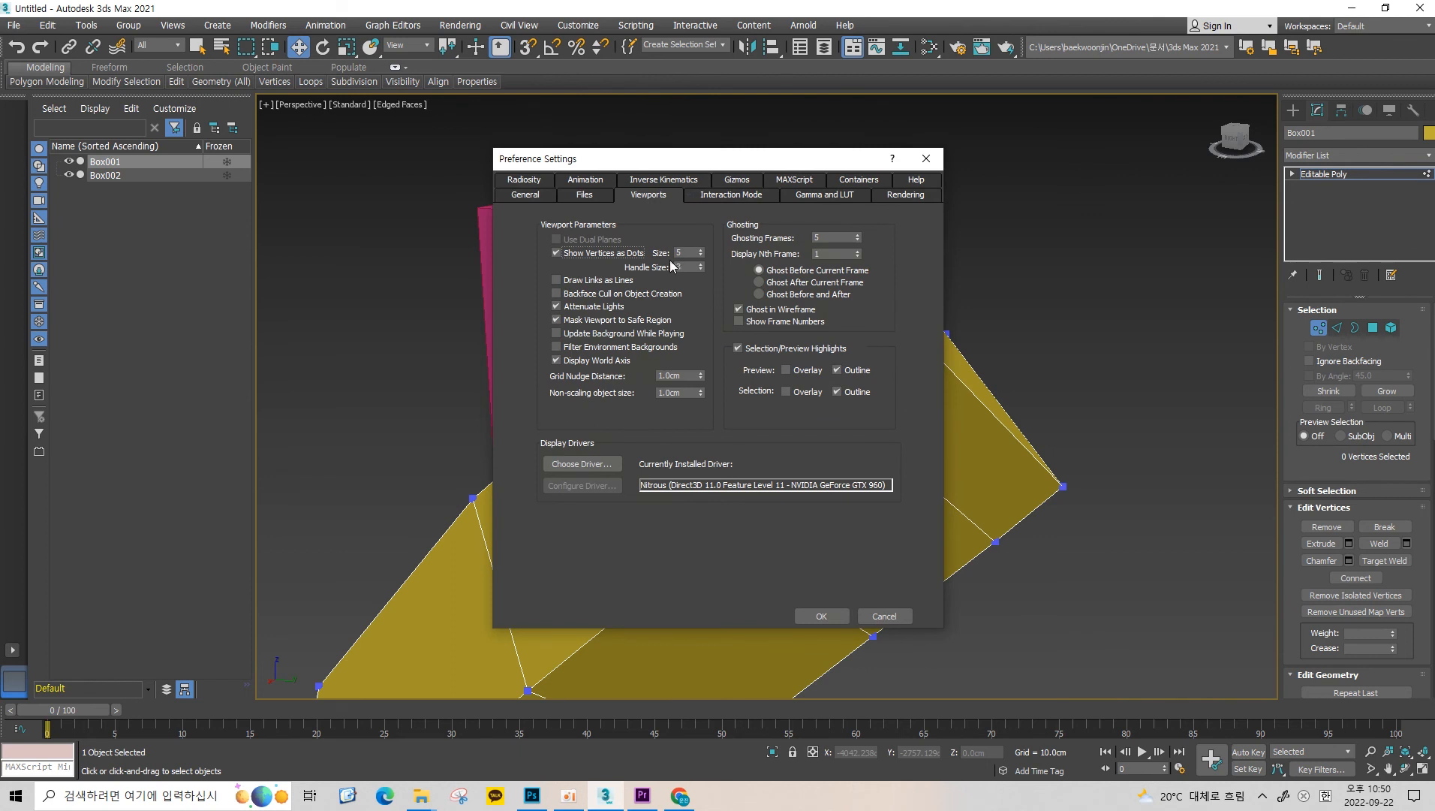
double_click(680, 253)
click(824, 614)
Try several vertex selections on the yellow box to examine the smaller vertex dots.
key(ctrl+z)
key(ctrl+z)
key(ctrl+z)
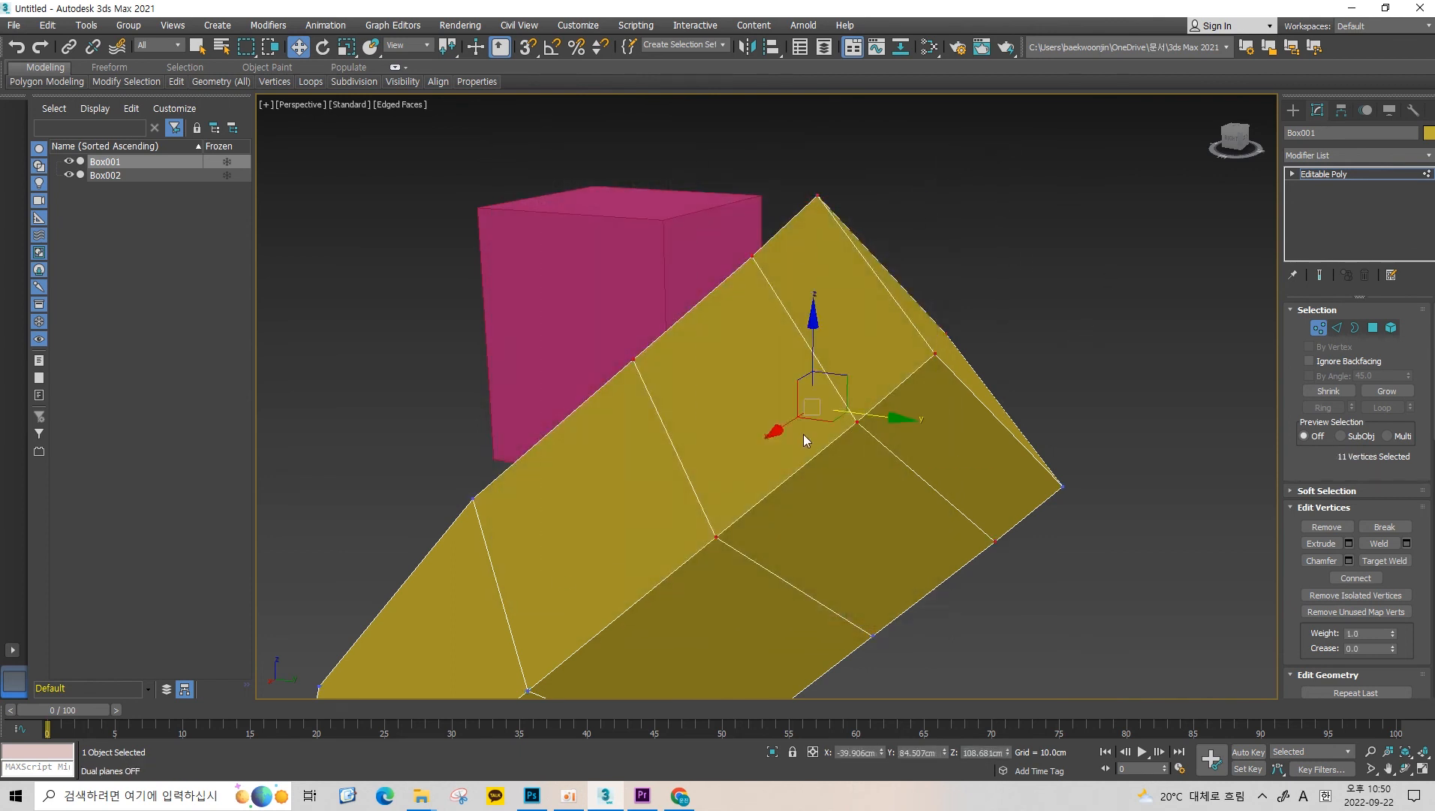
key(ctrl+z)
scroll(1094, 219, down, 5)
scroll(1095, 218, up, 3)
key(ctrl+z)
key(ctrl+z)
key(ctrl+z)
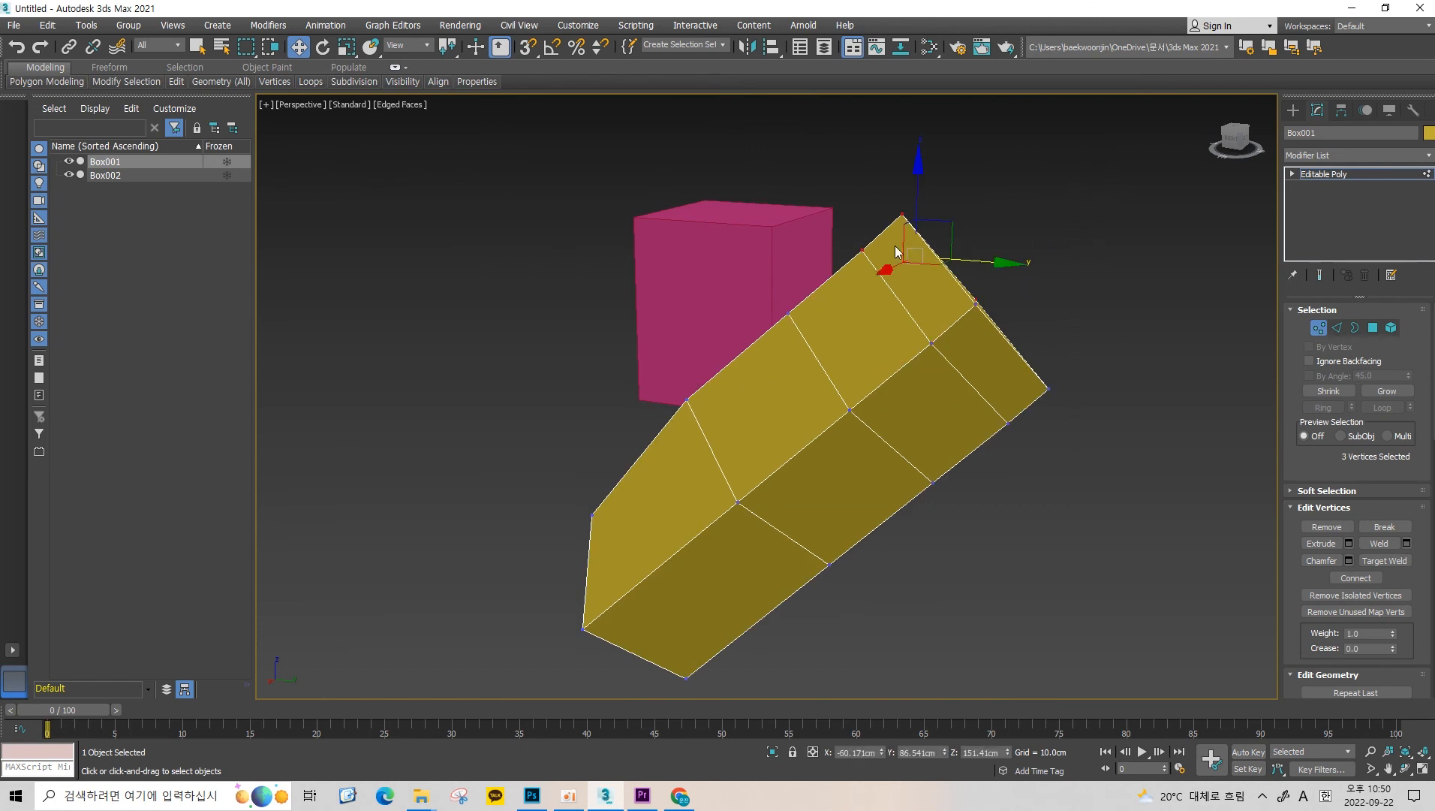
Region-select vertices at the upper end of the yellow box, and select only the top corner vertex.
drag(1044, 157, 813, 364)
drag(1109, 176, 856, 361)
drag(1118, 177, 849, 428)
scroll(1053, 237, up, 5)
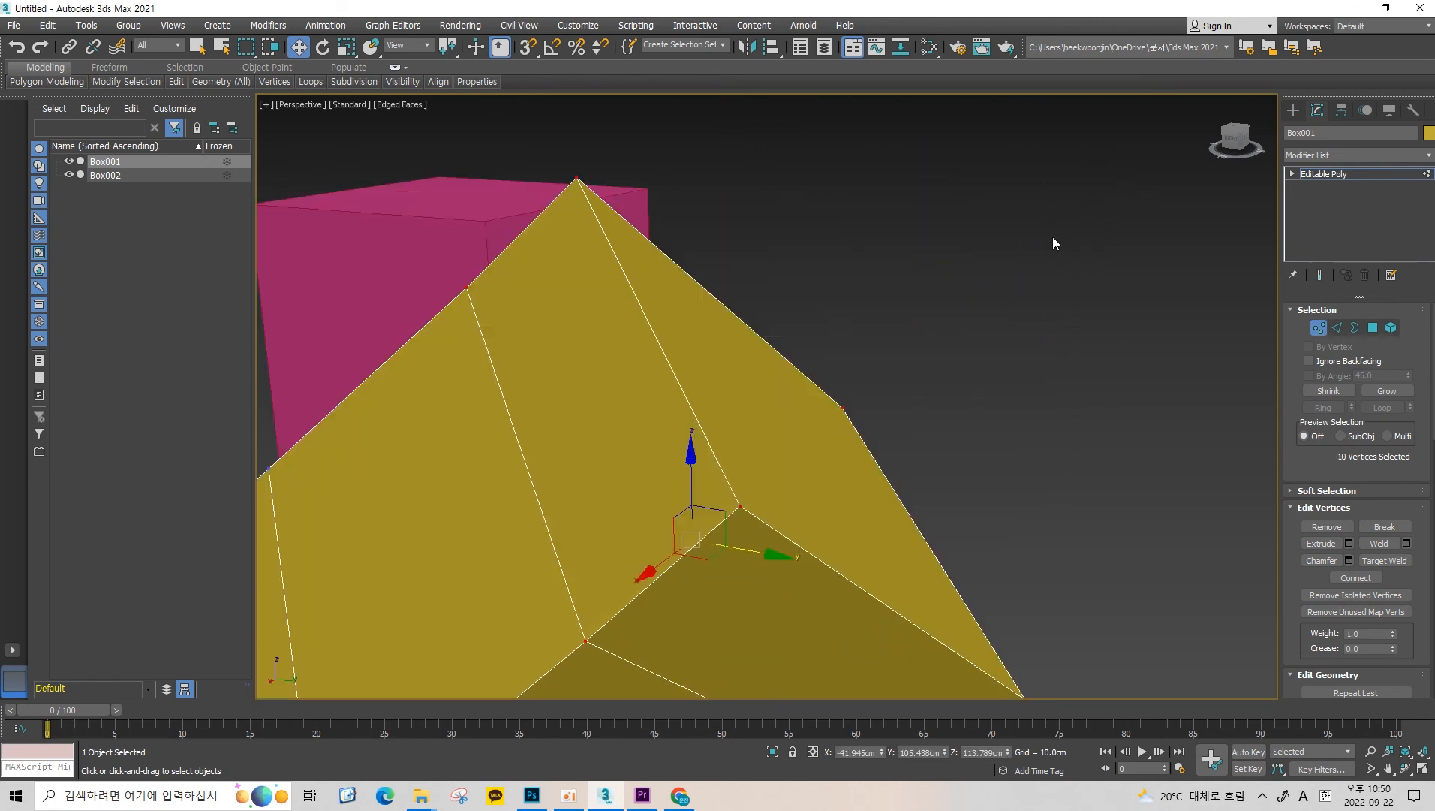
click(631, 221)
scroll(632, 221, down, 5)
click(607, 199)
middle_drag(1099, 187, 1133, 192)
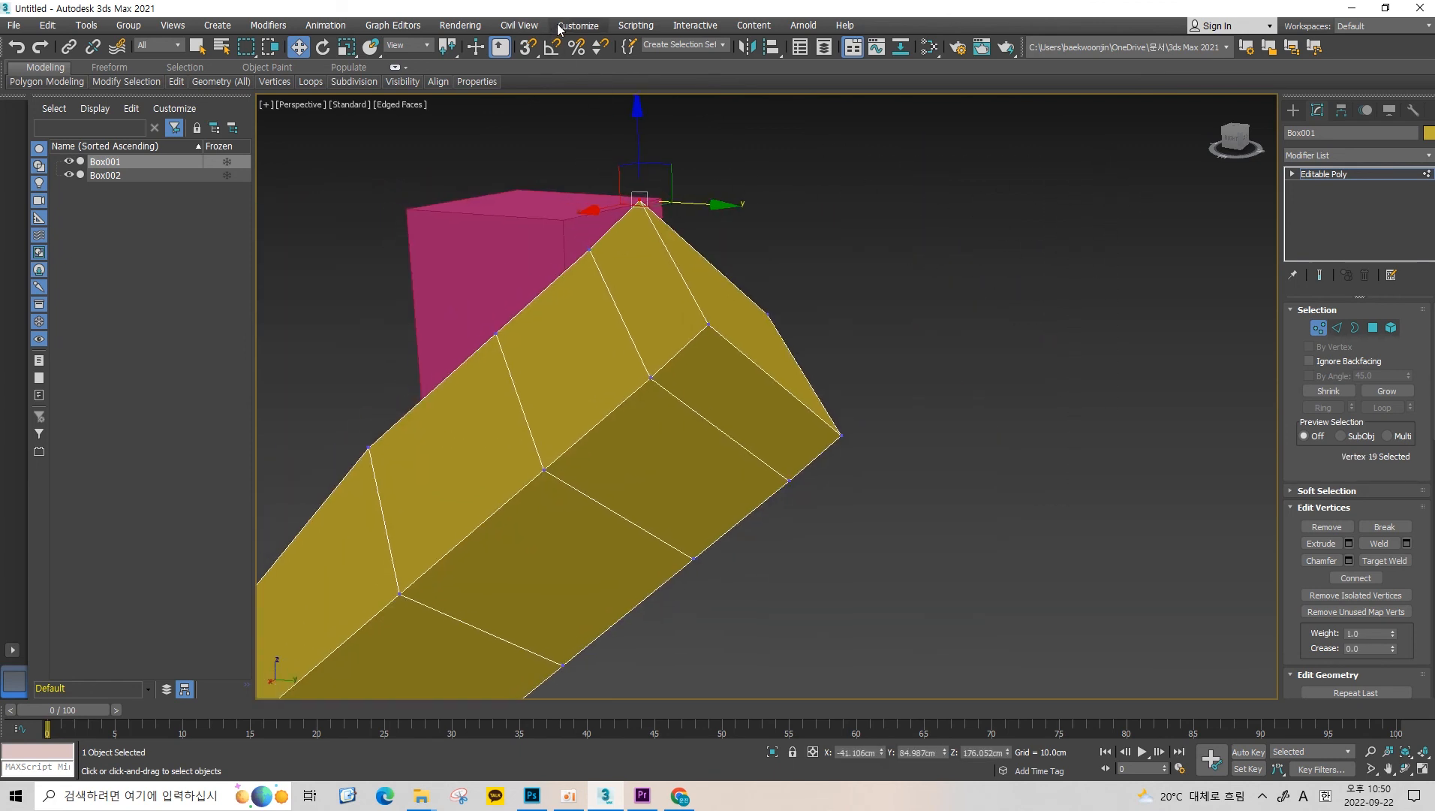
Set the vertex dot size to 5 in the Viewports preferences, and deselect all vertices.
click(560, 27)
click(615, 314)
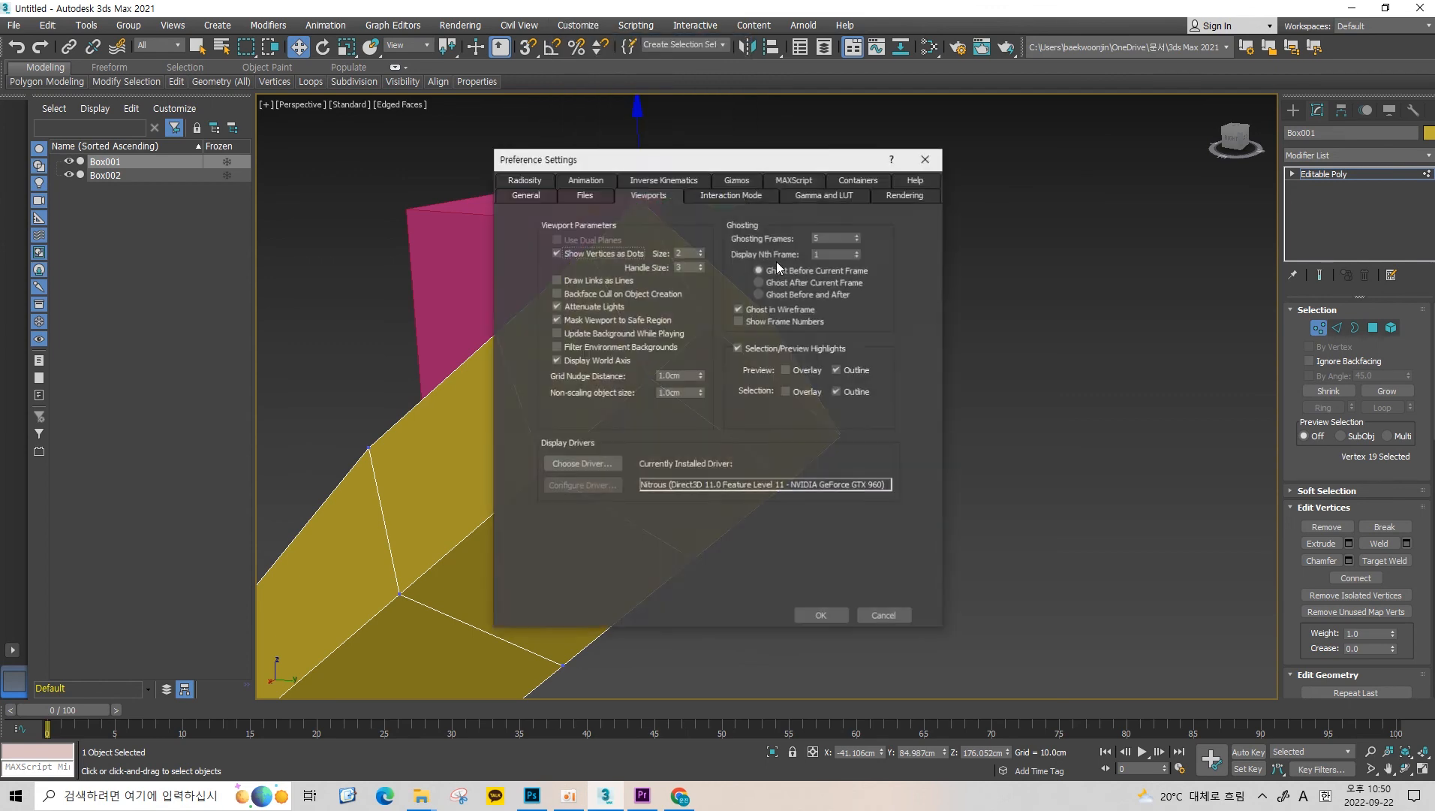
double_click(690, 251)
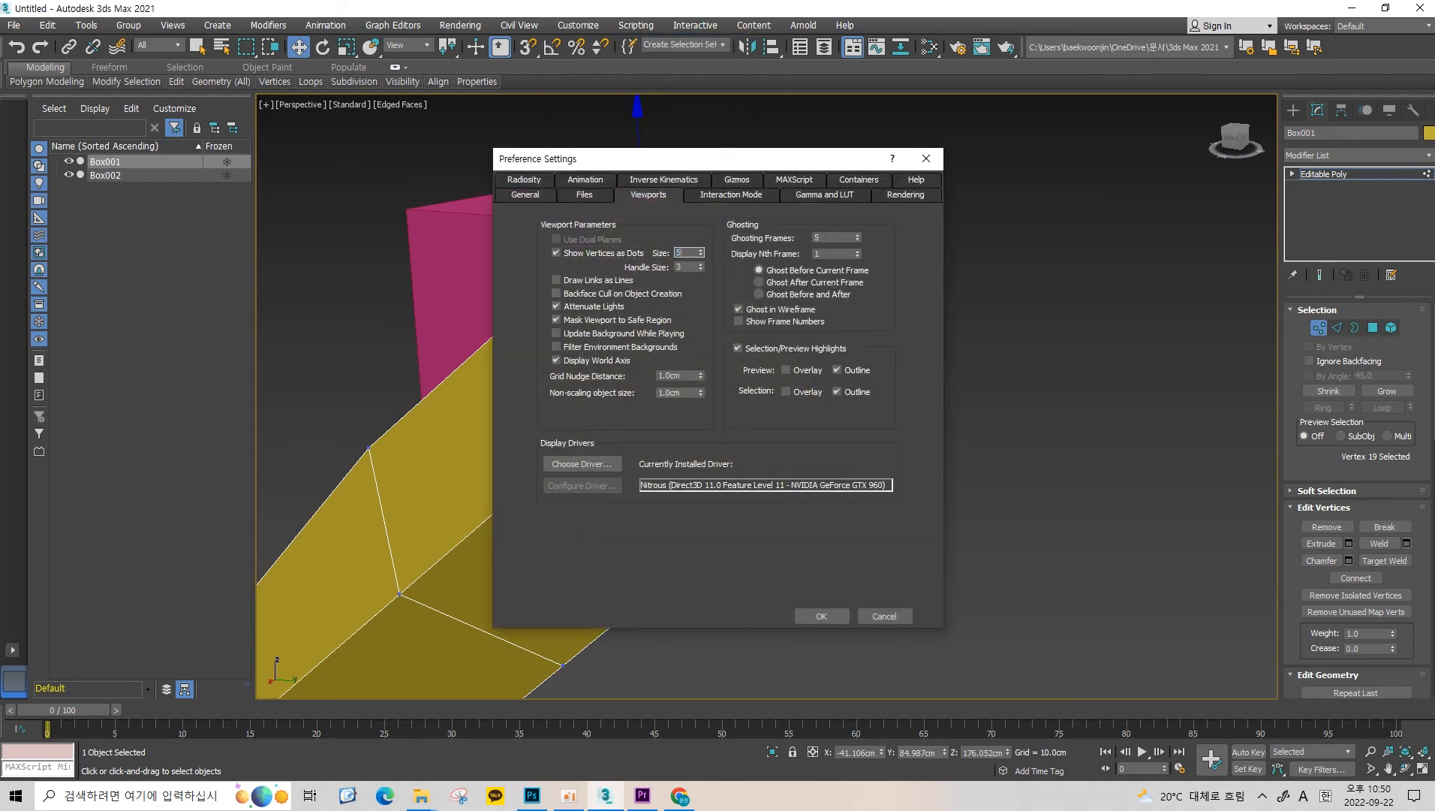
click(845, 615)
drag(881, 231, 789, 153)
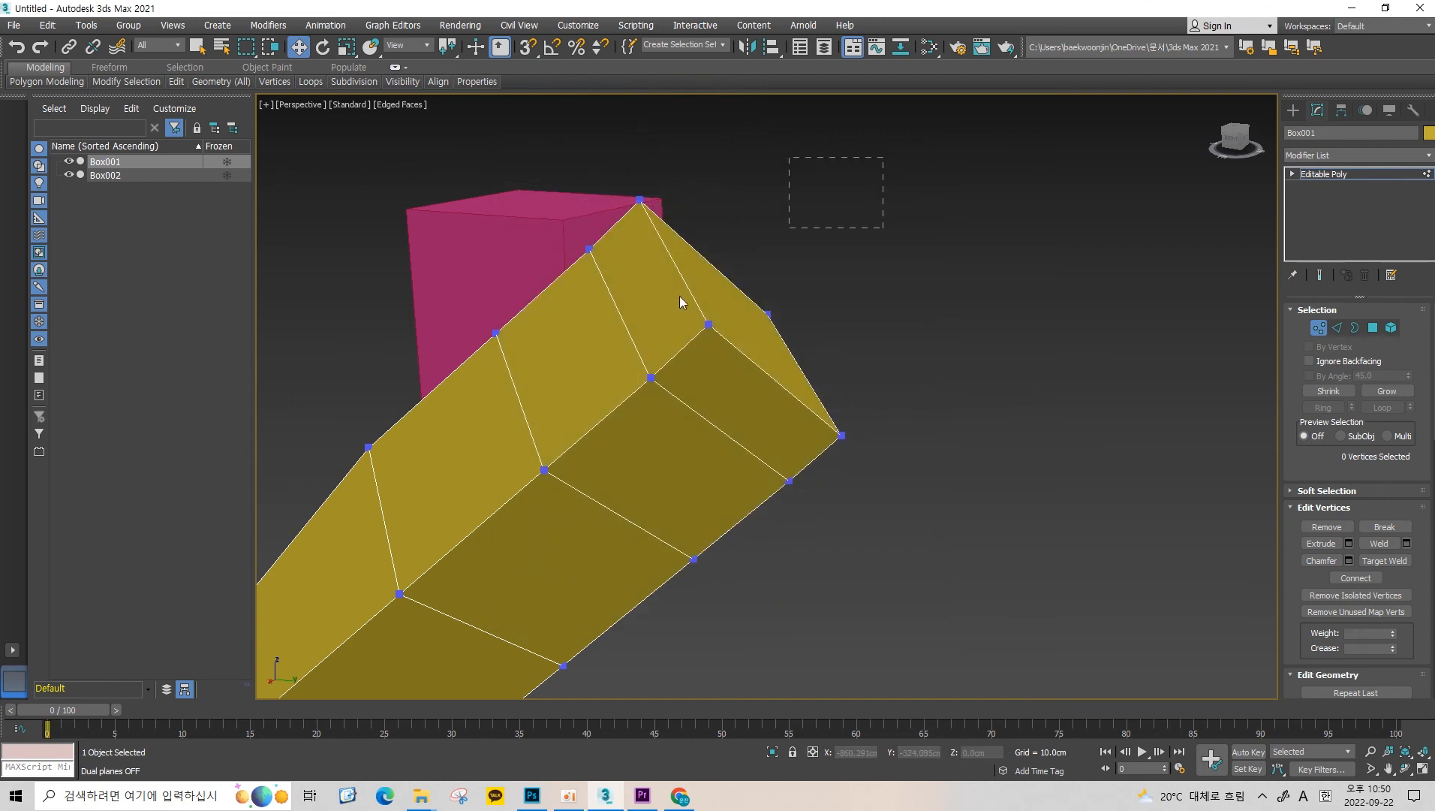
Set the transform gizmo size to 20 in the Gizmos preferences and accept.
click(578, 25)
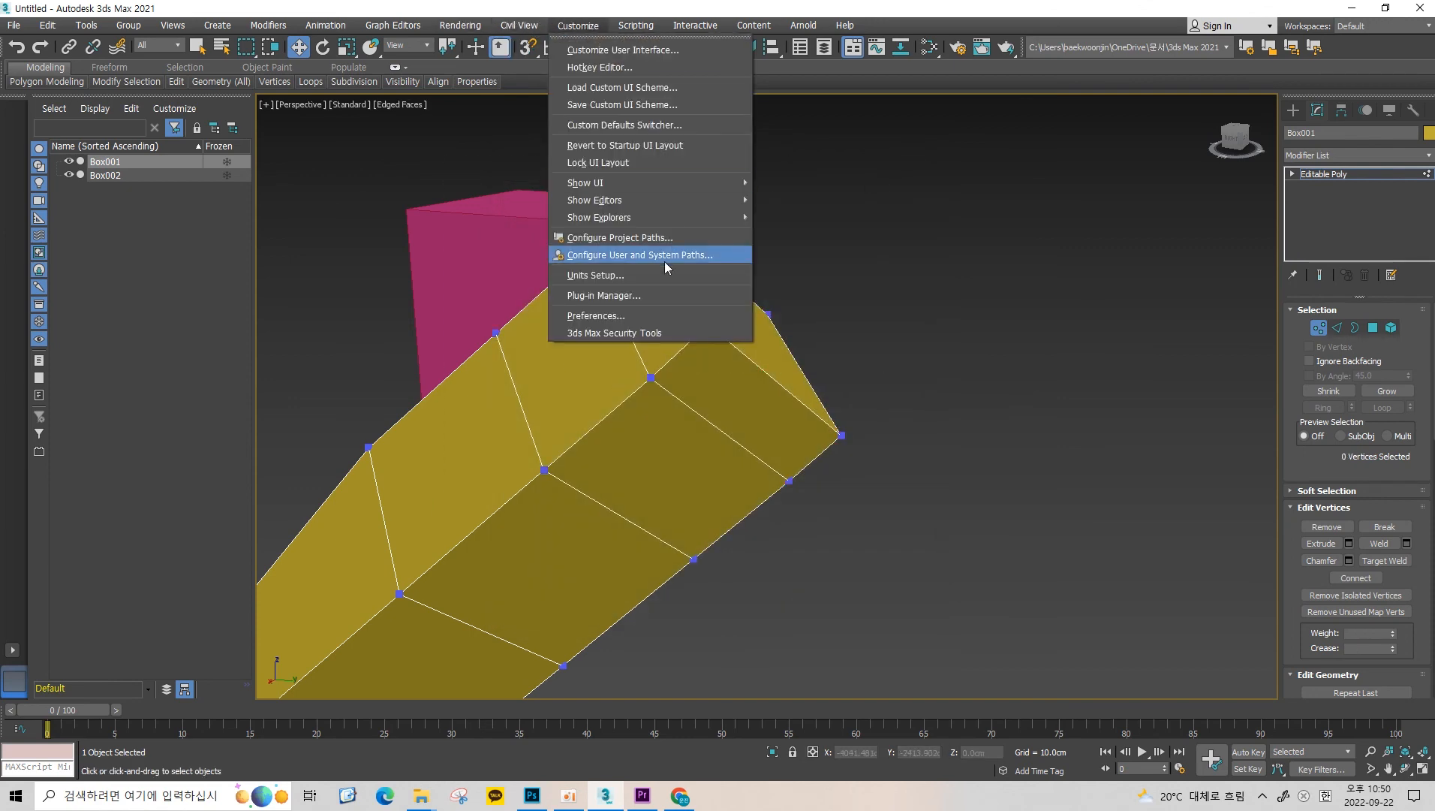
click(658, 314)
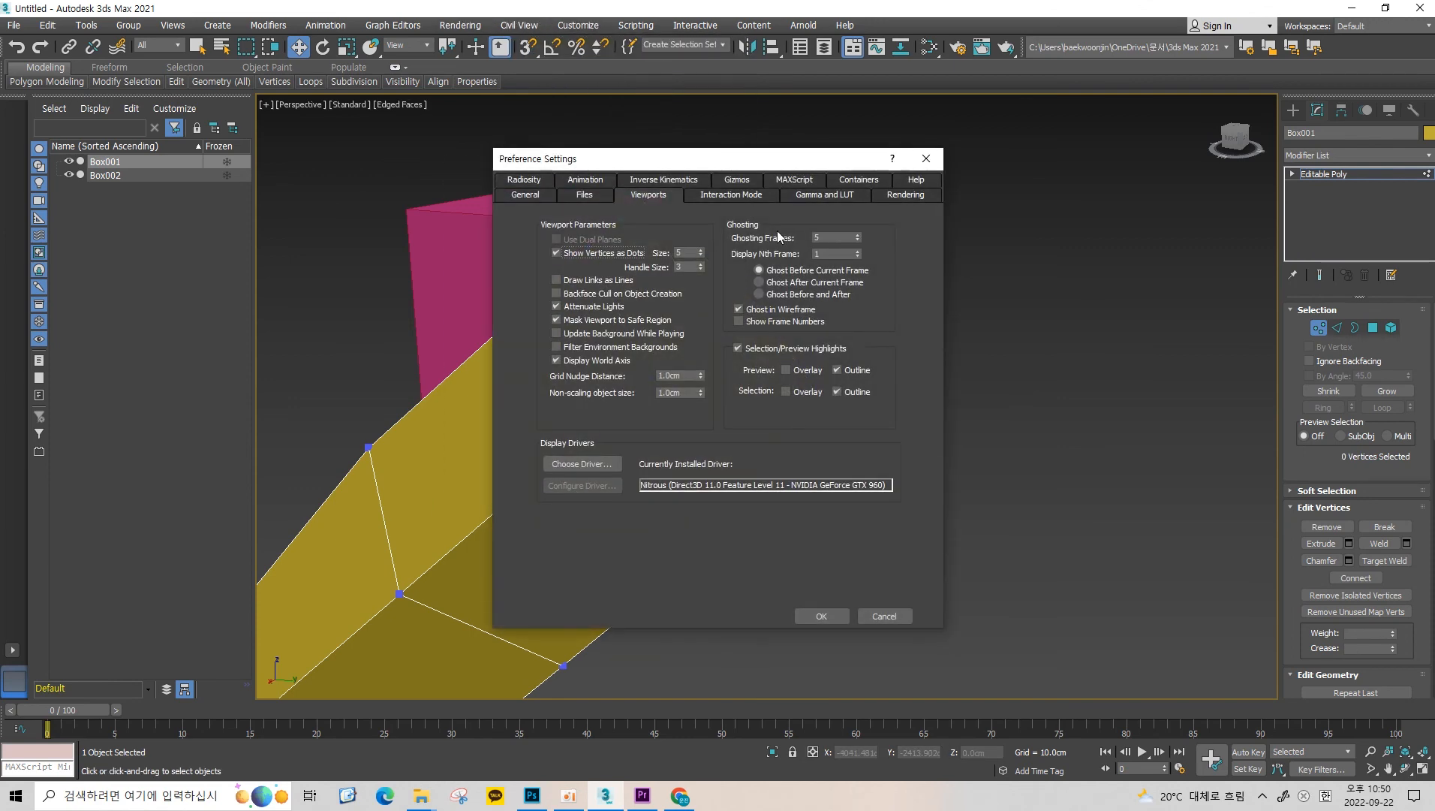
click(733, 181)
drag(773, 159, 998, 160)
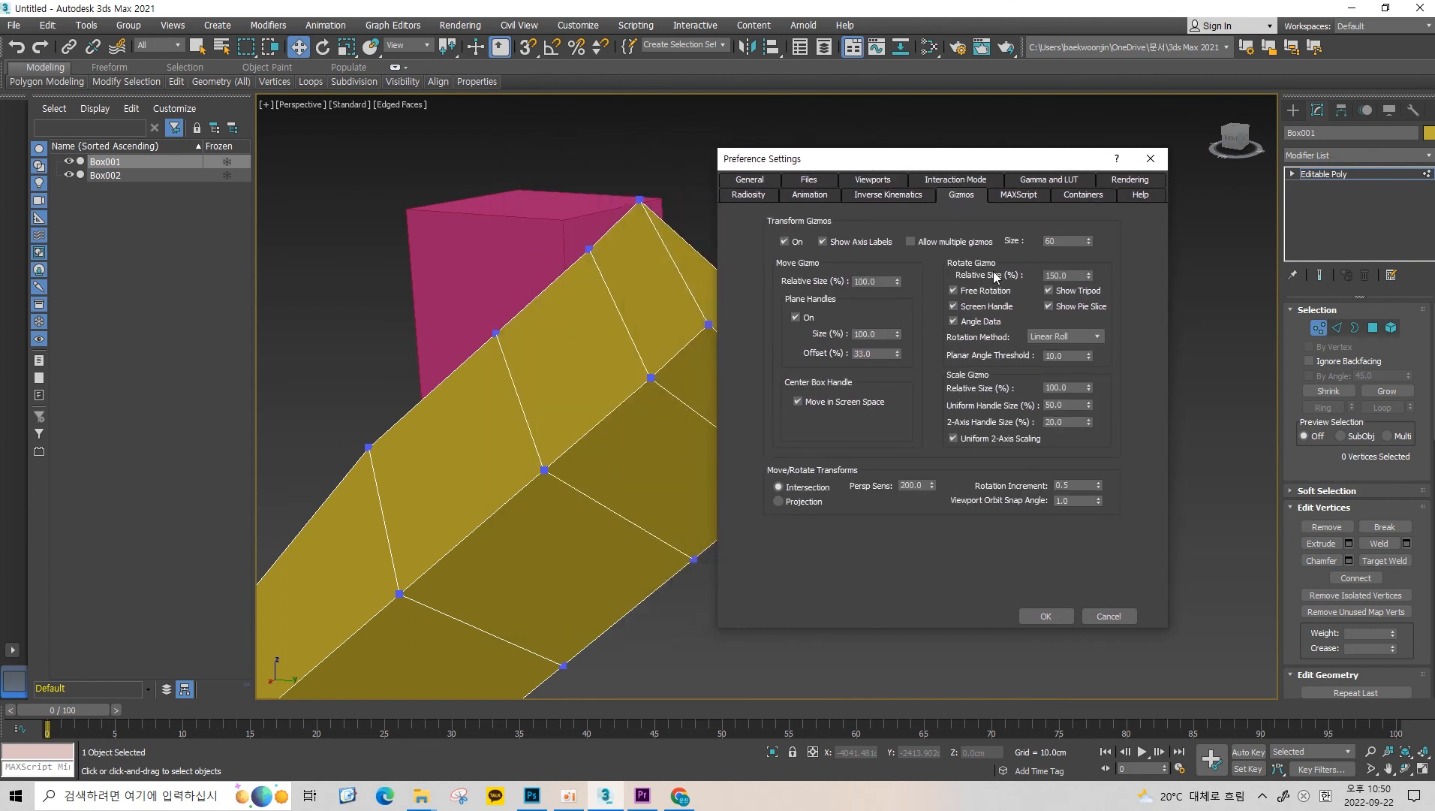
double_click(1049, 240)
click(1068, 616)
Leave Vertex sub-object level on the yellow box and examine the size of its move gizmo.
scroll(813, 498, down, 4)
key(1)
middle_drag(744, 488, 774, 451)
scroll(770, 461, up, 2)
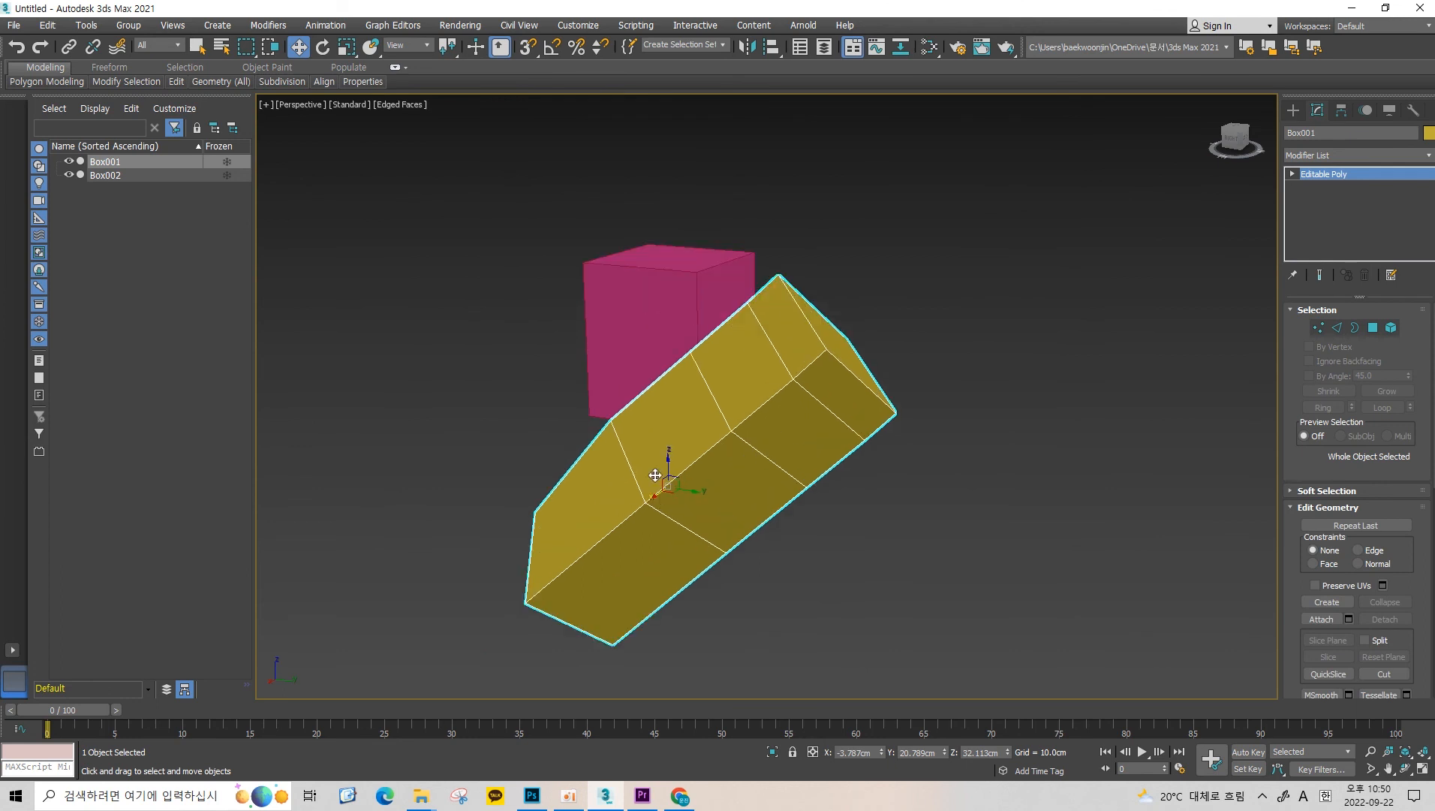
scroll(655, 474, up, 2)
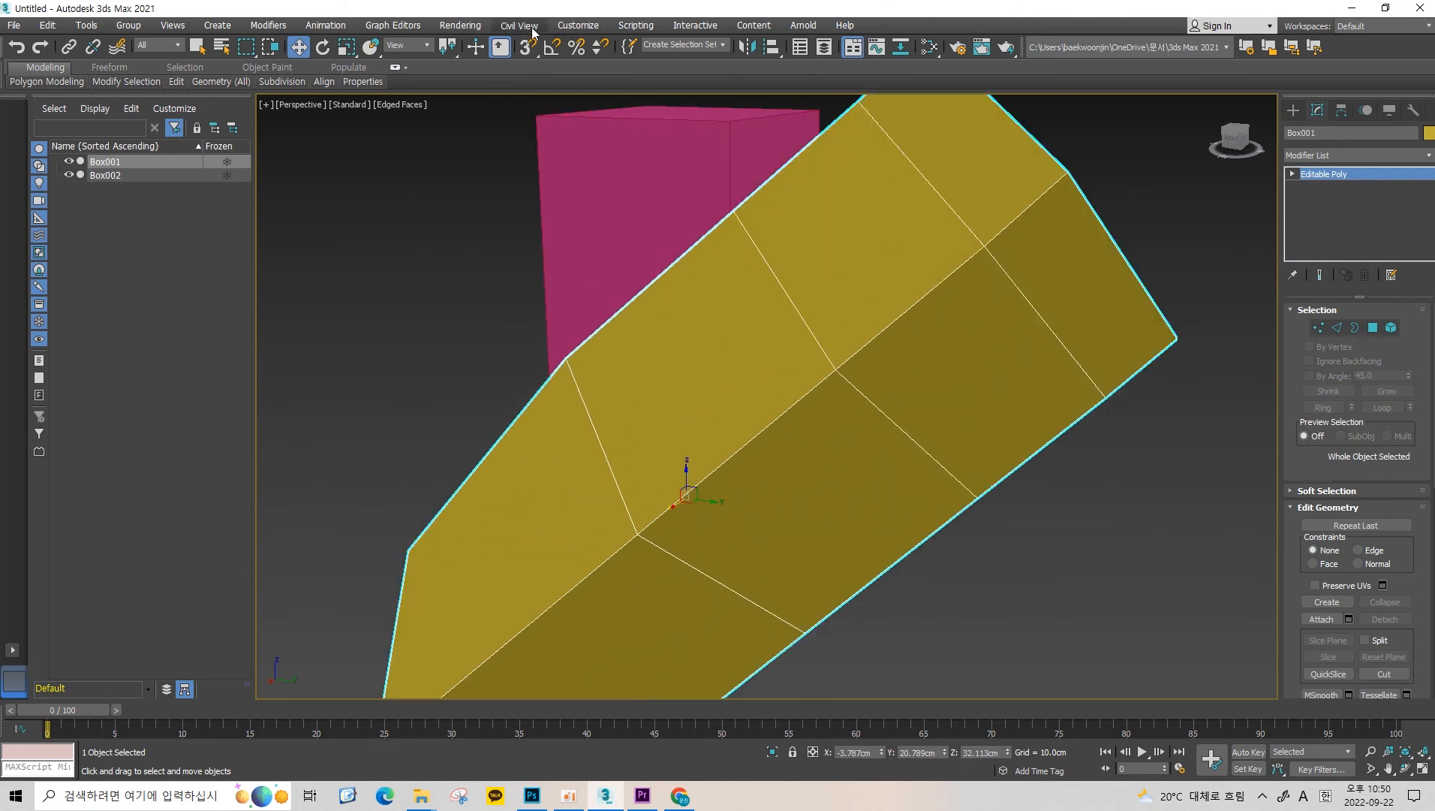
Set the transform gizmo size to 60 in the Gizmos preferences and accept.
click(578, 25)
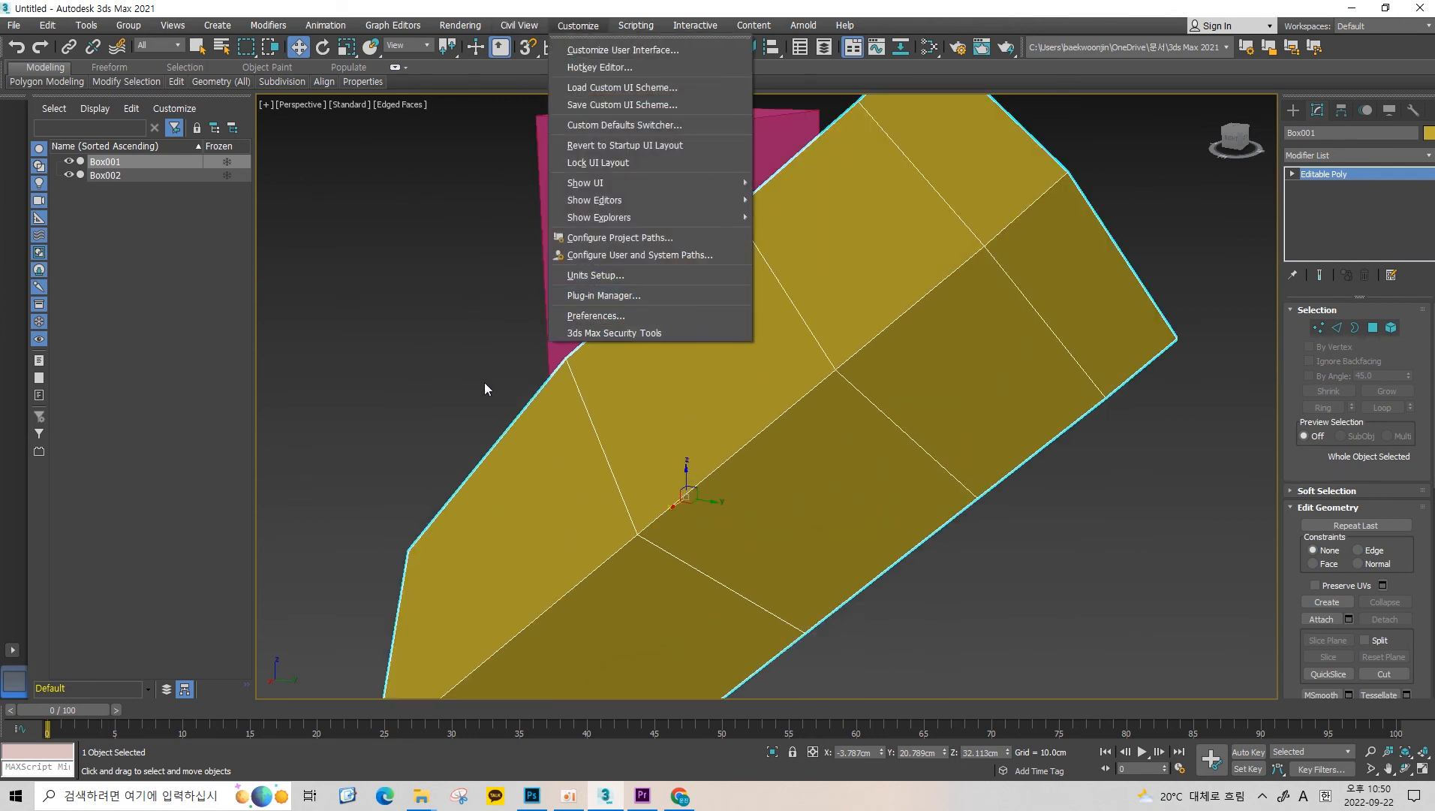
click(485, 384)
click(578, 24)
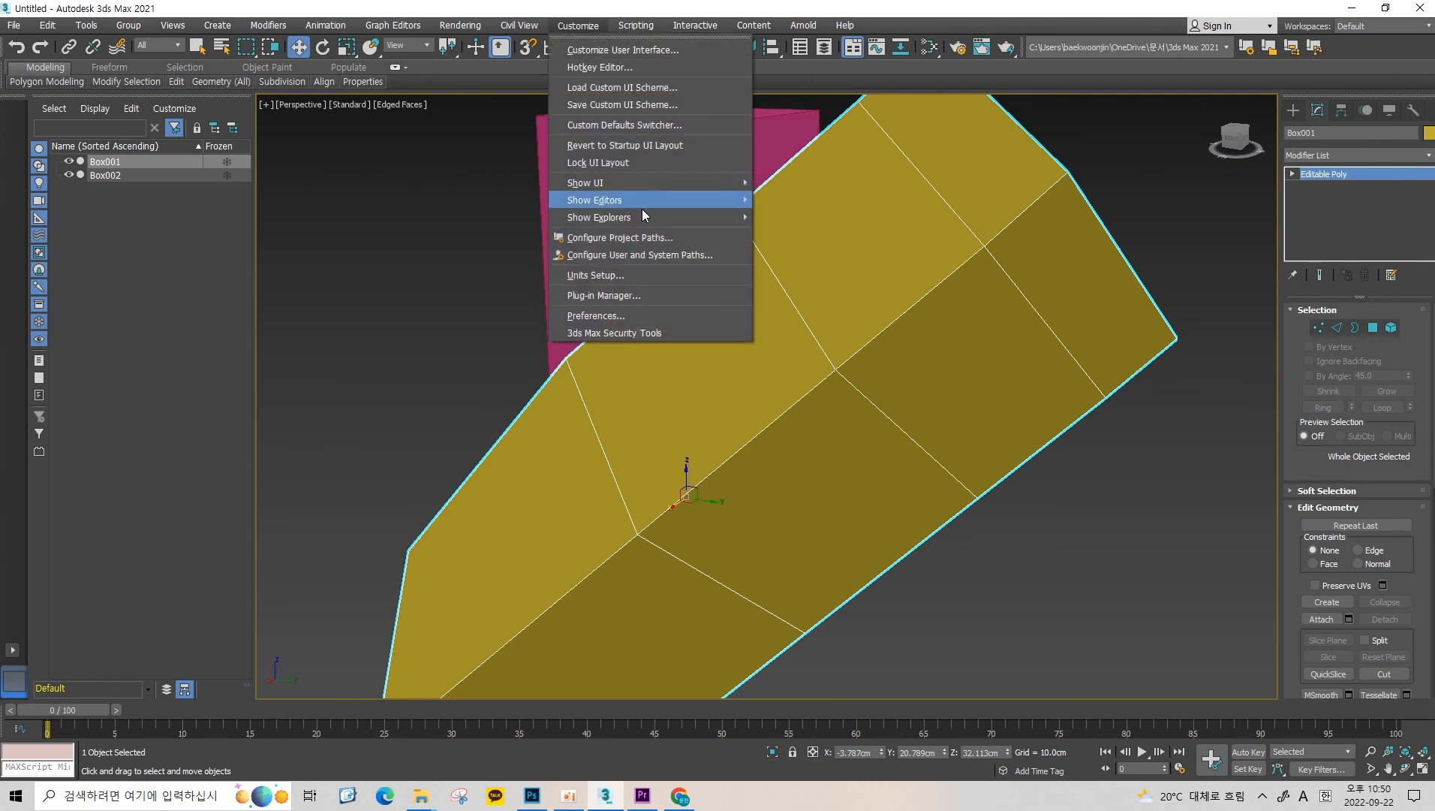
click(623, 316)
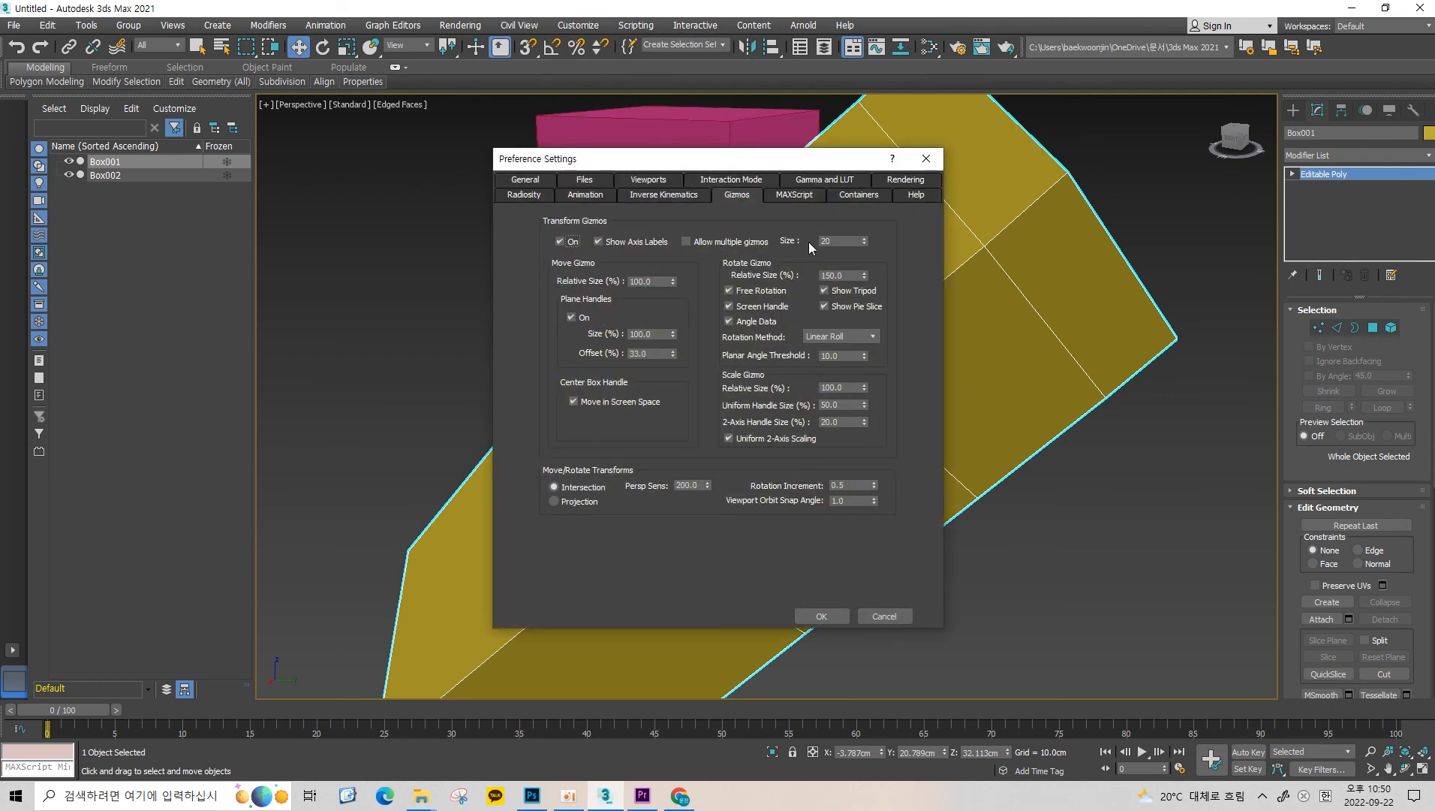
click(824, 616)
scroll(1011, 585, down, 5)
alt+middle_drag(867, 502, 920, 417)
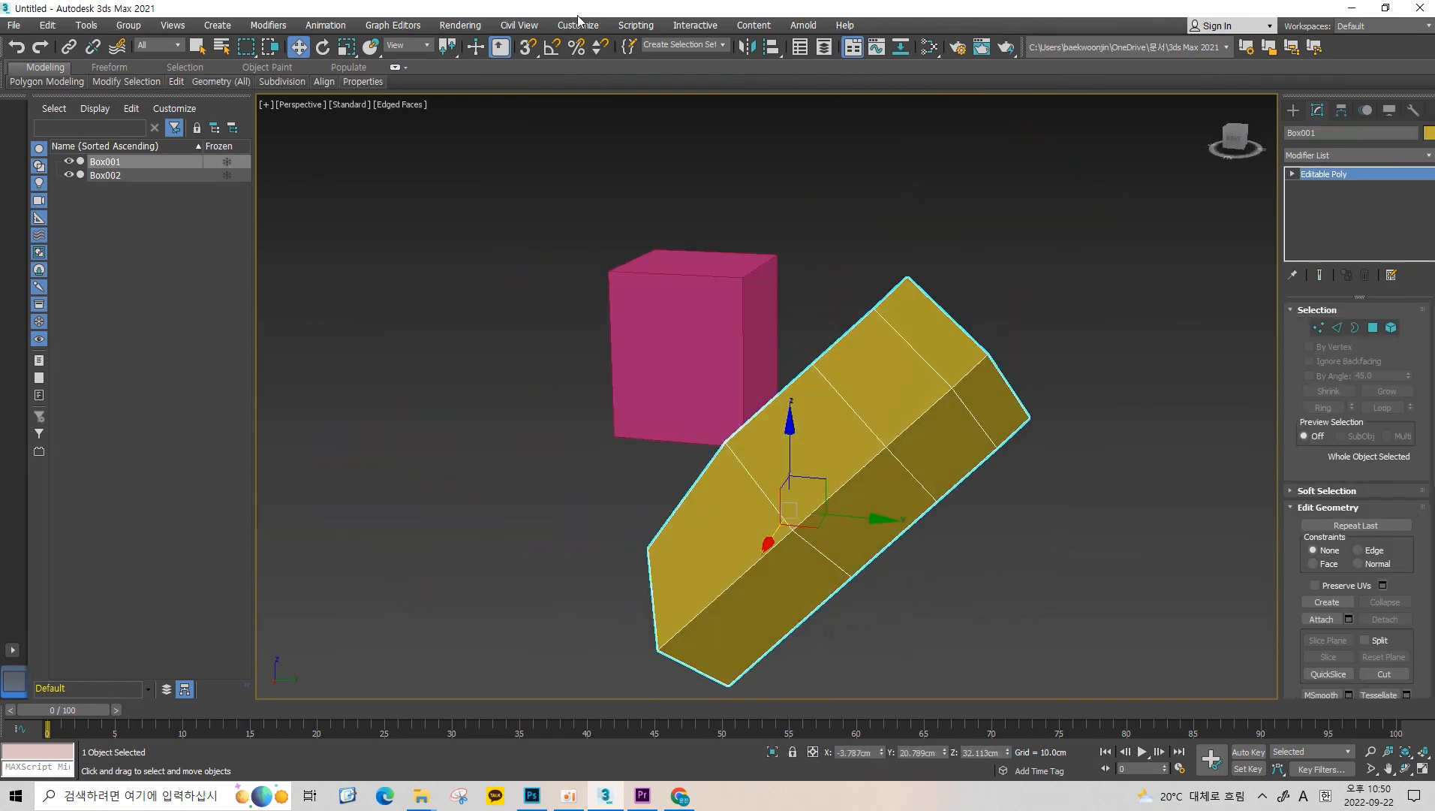
Review the Gizmos preferences once more and accept the dialog.
click(578, 25)
click(632, 314)
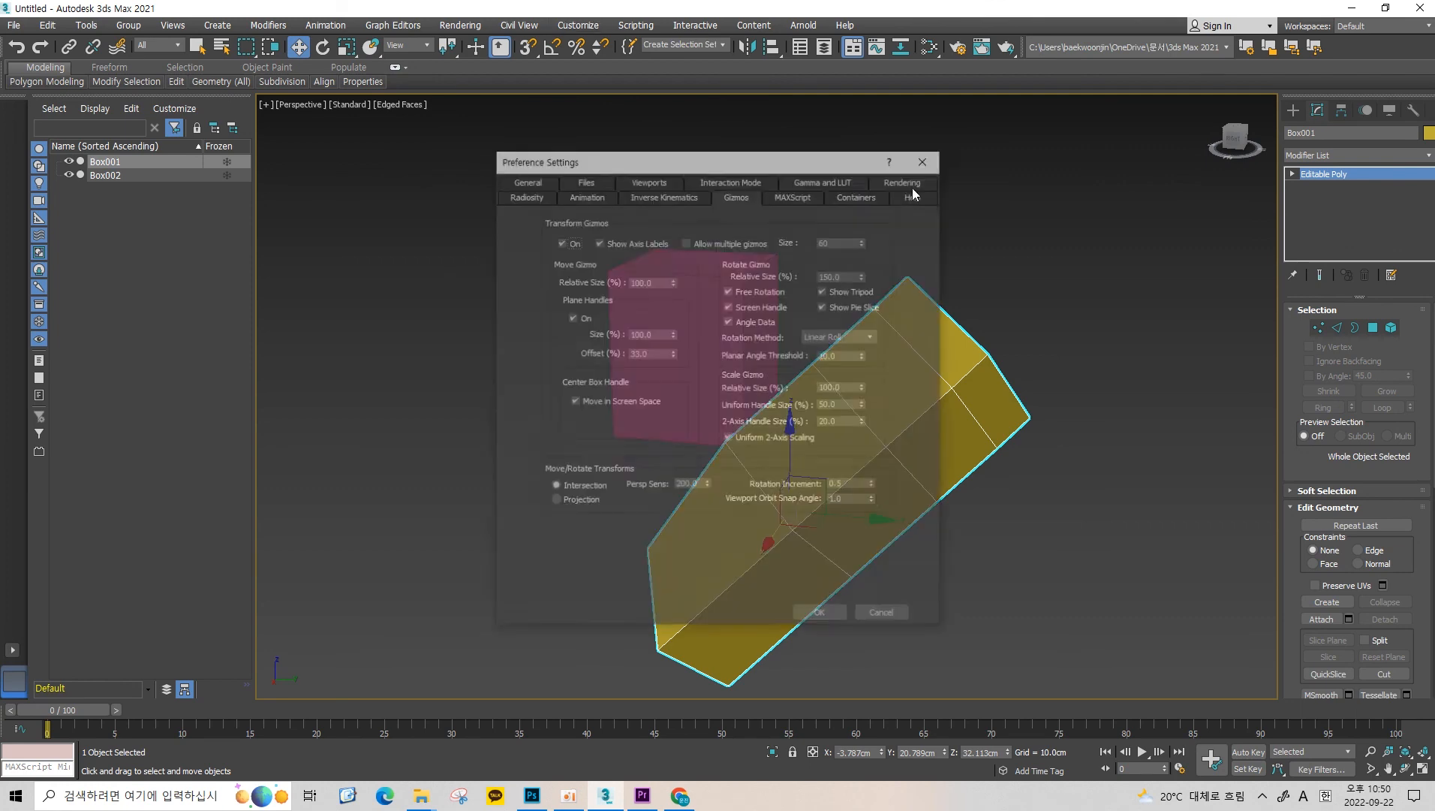
click(734, 195)
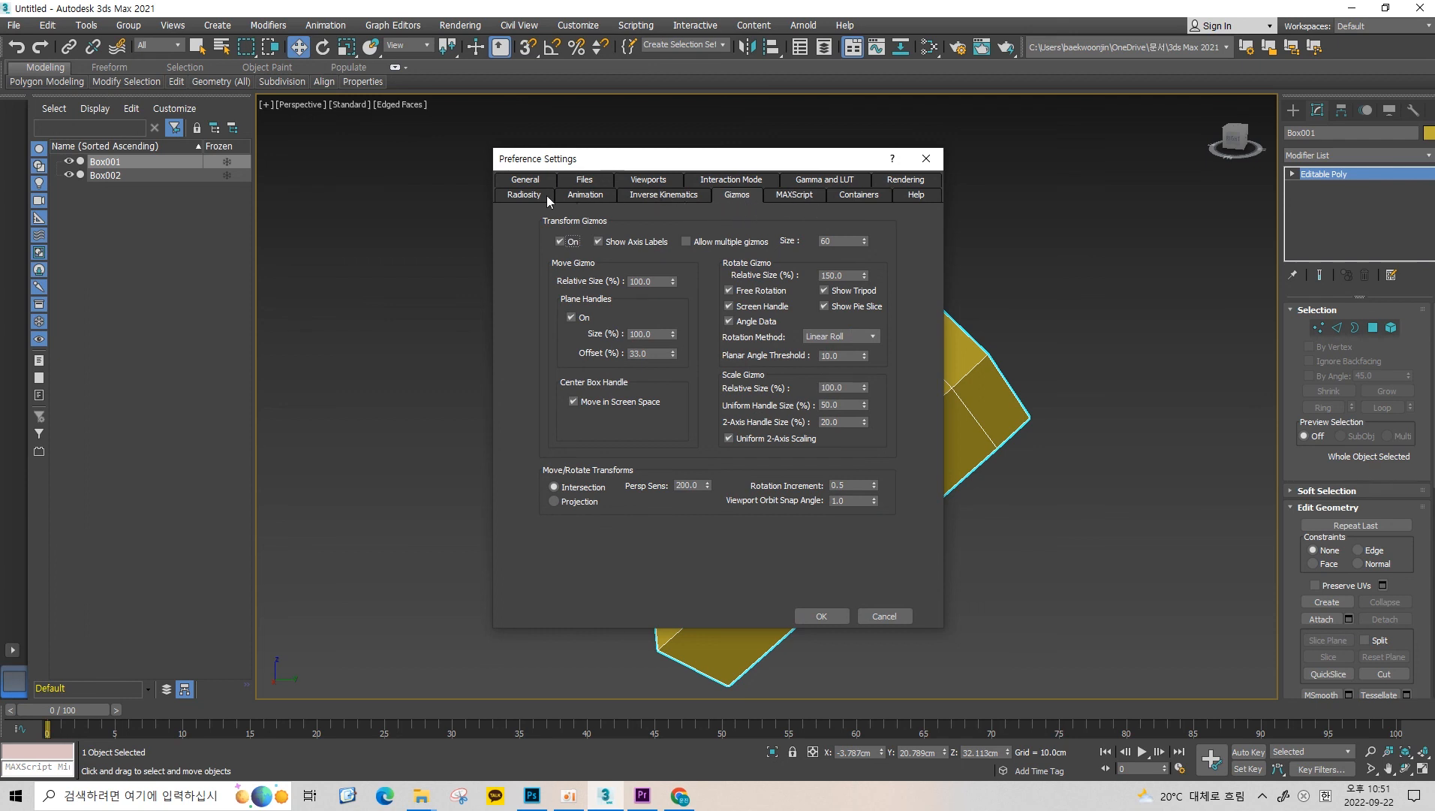
click(822, 615)
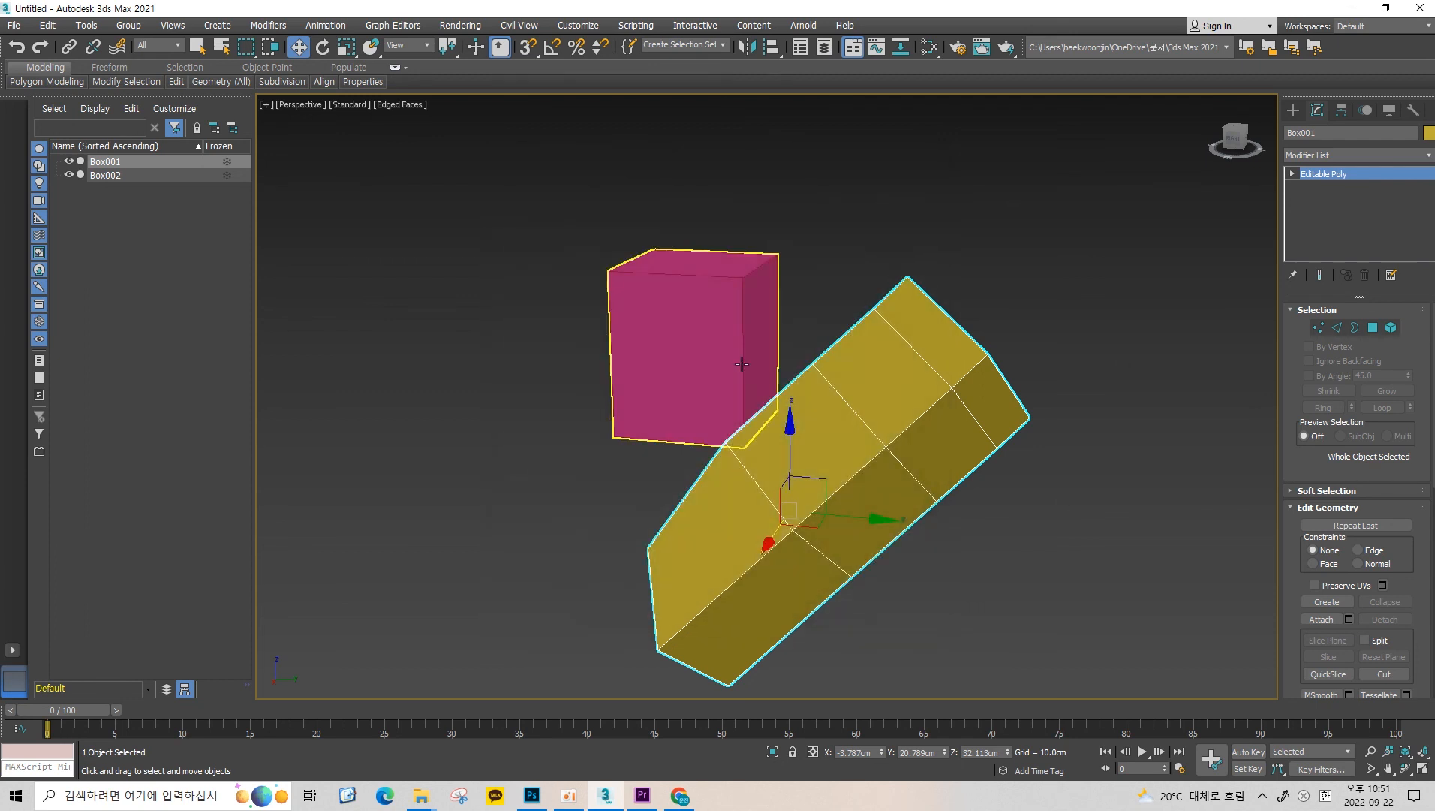
Open Units Setup, look through the metric display unit choices and choose Centimeters.
middle_drag(826, 316, 871, 301)
click(586, 27)
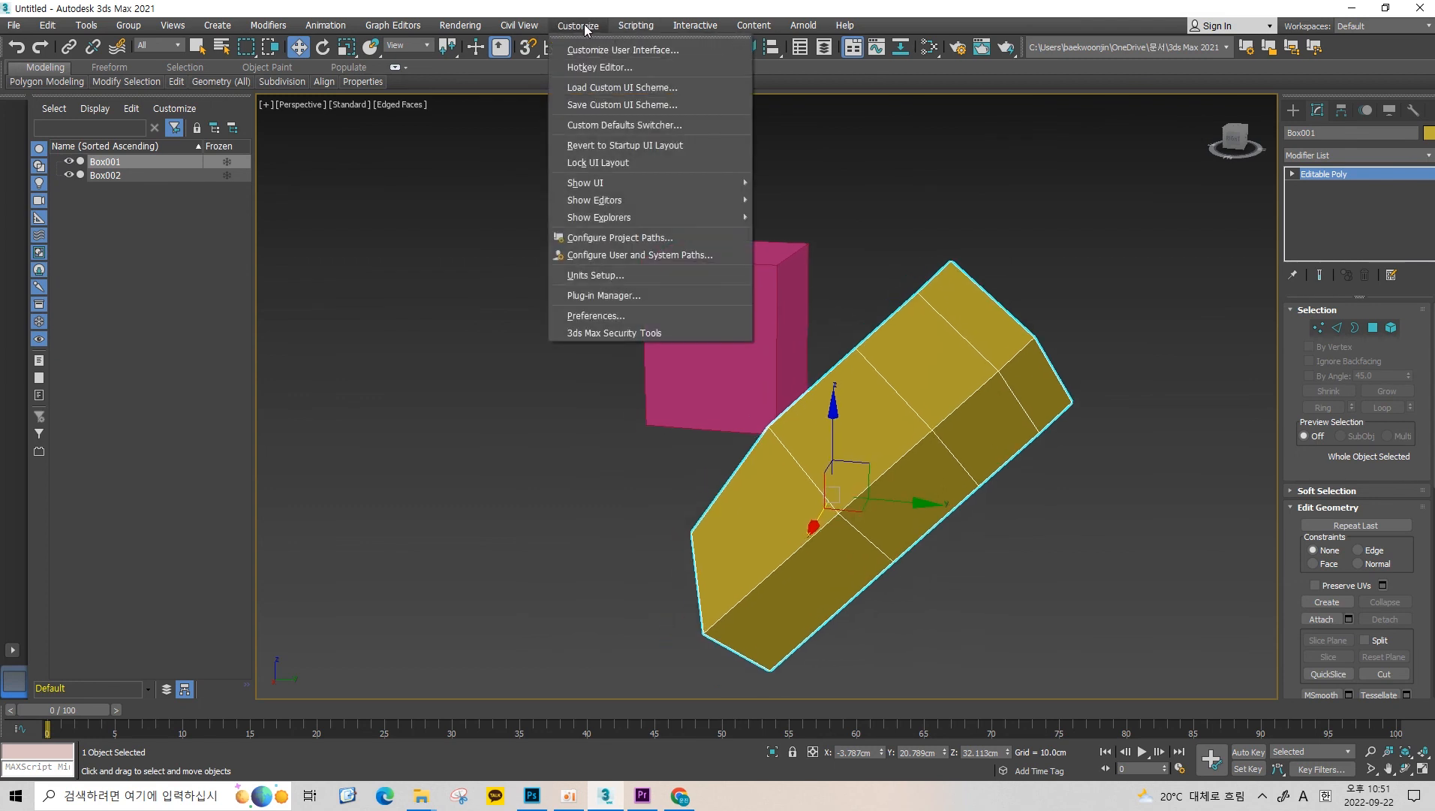
click(615, 275)
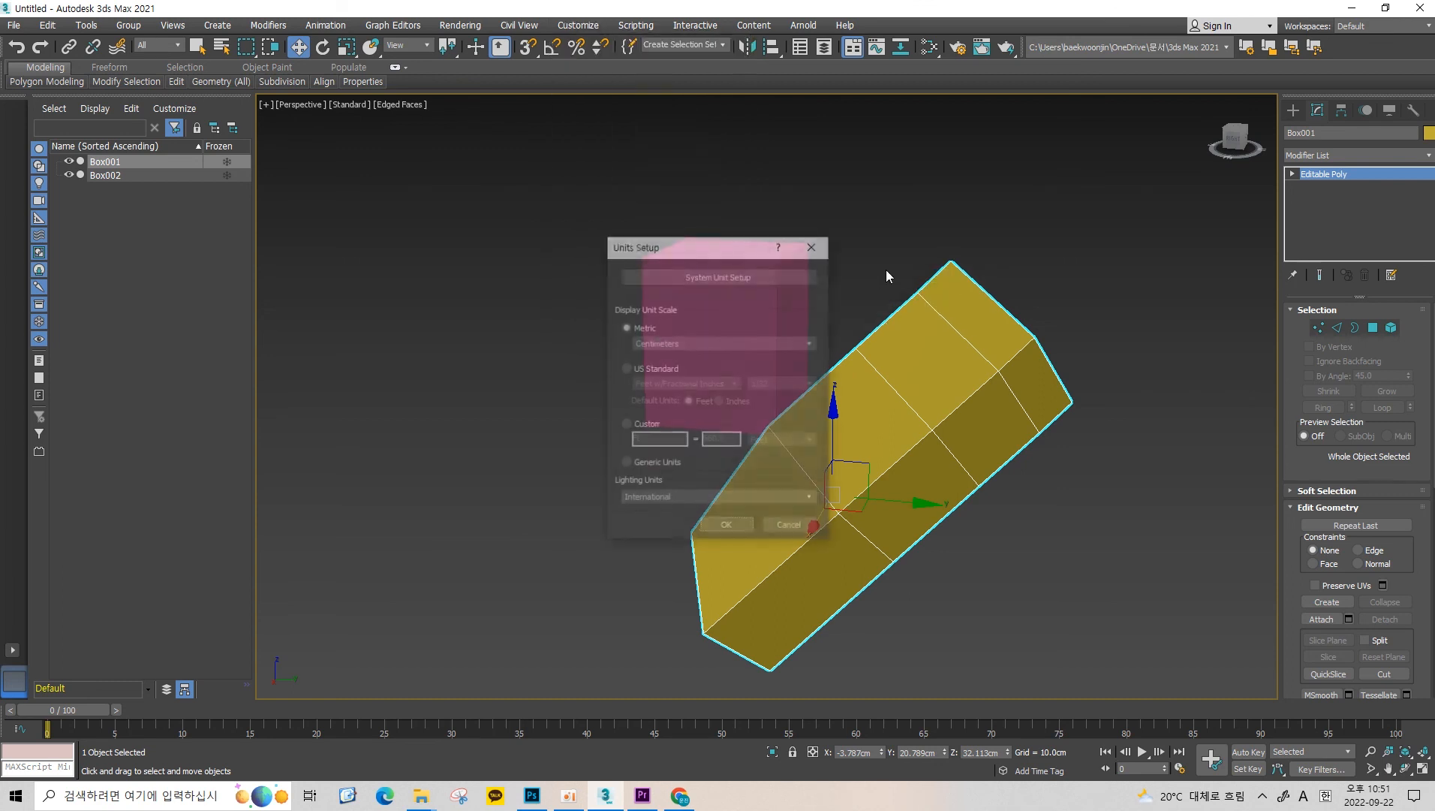
drag(744, 256, 612, 214)
click(880, 233)
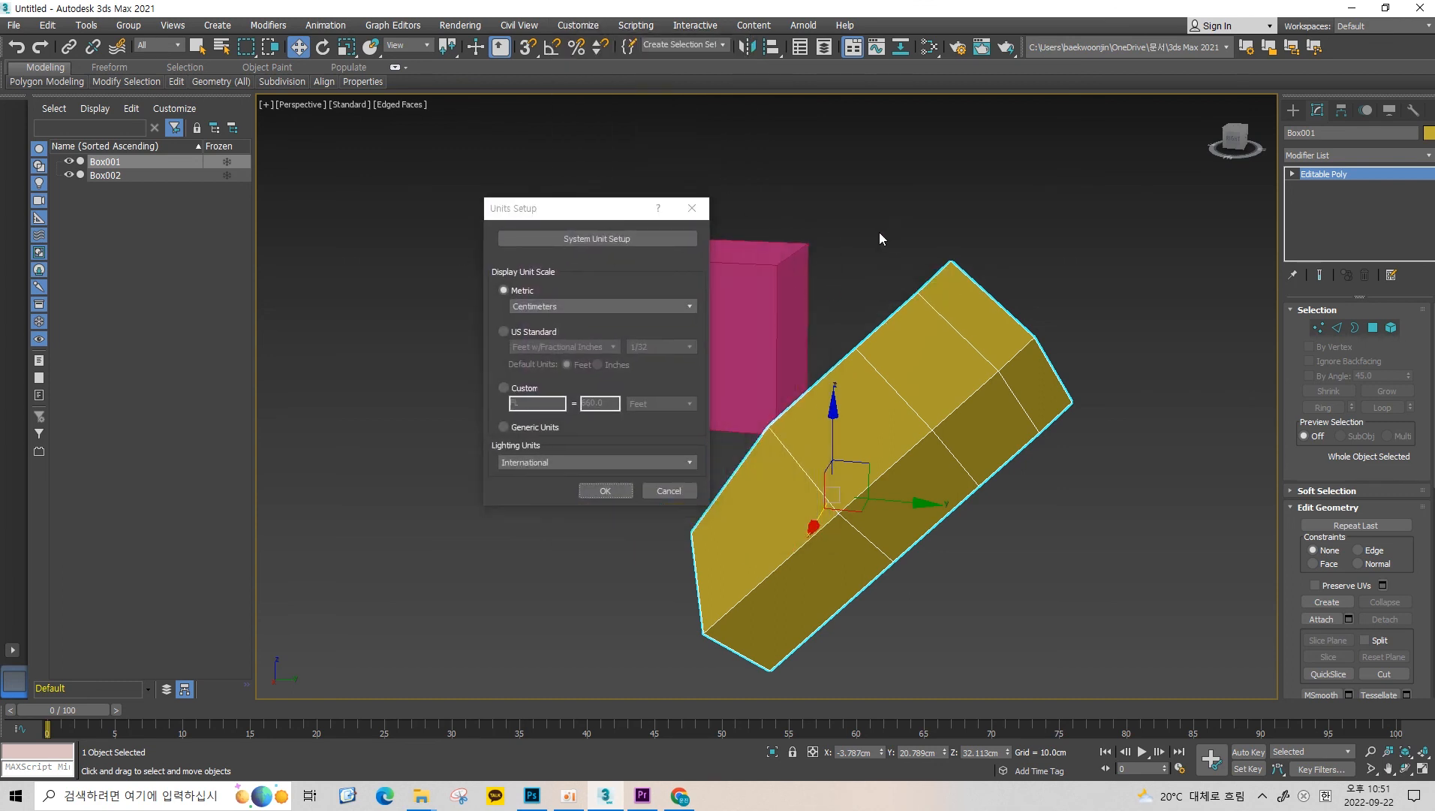
click(593, 307)
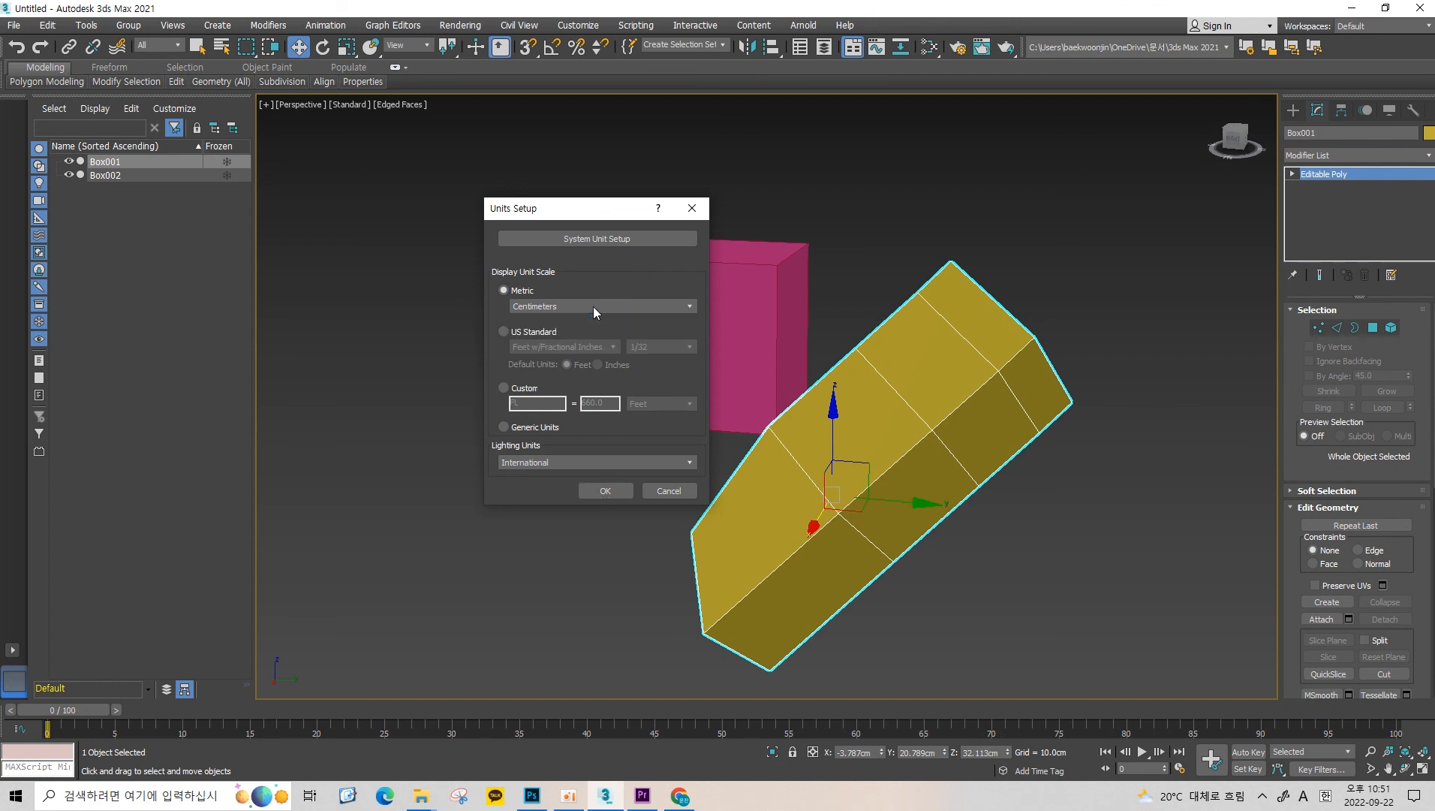
click(580, 309)
click(563, 329)
click(612, 304)
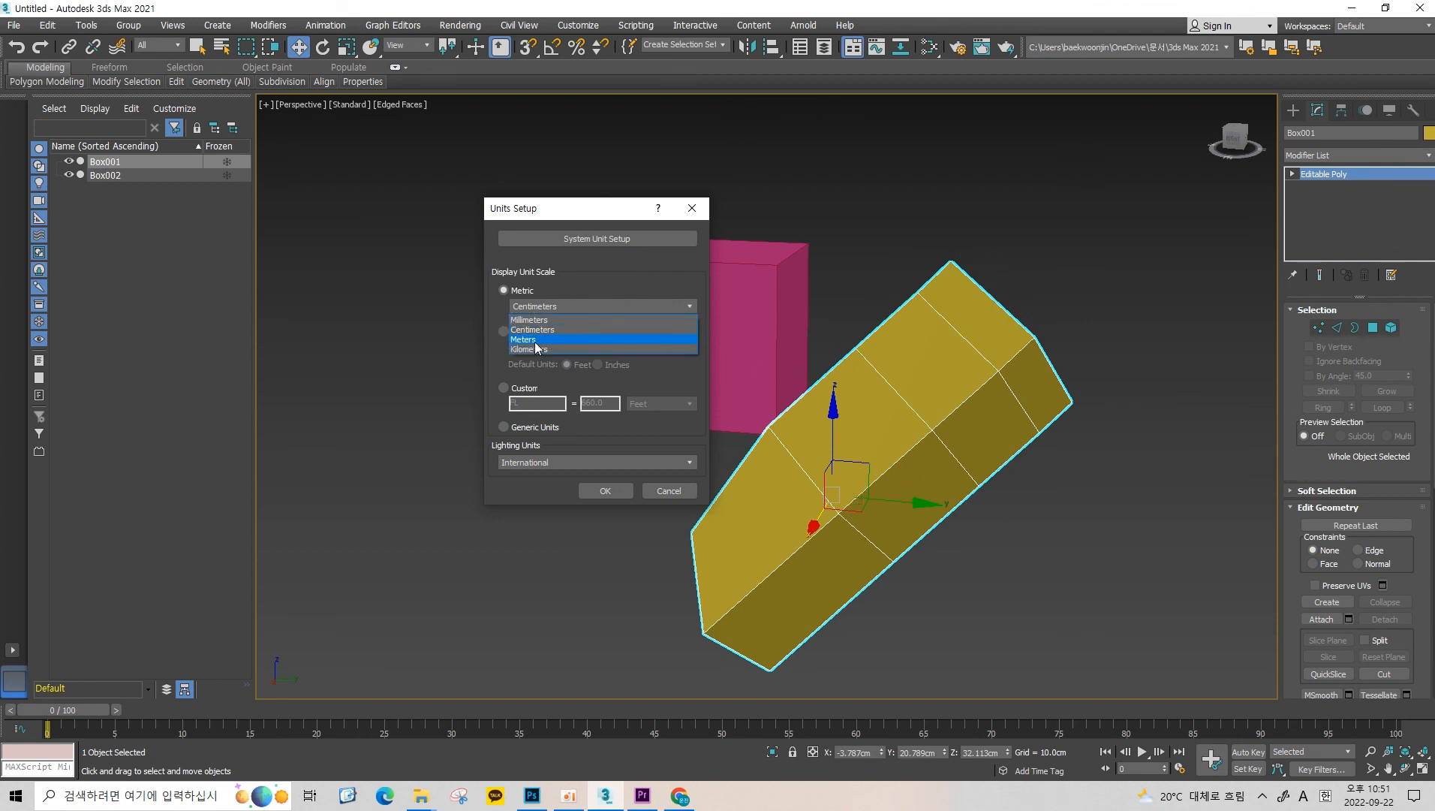
click(556, 330)
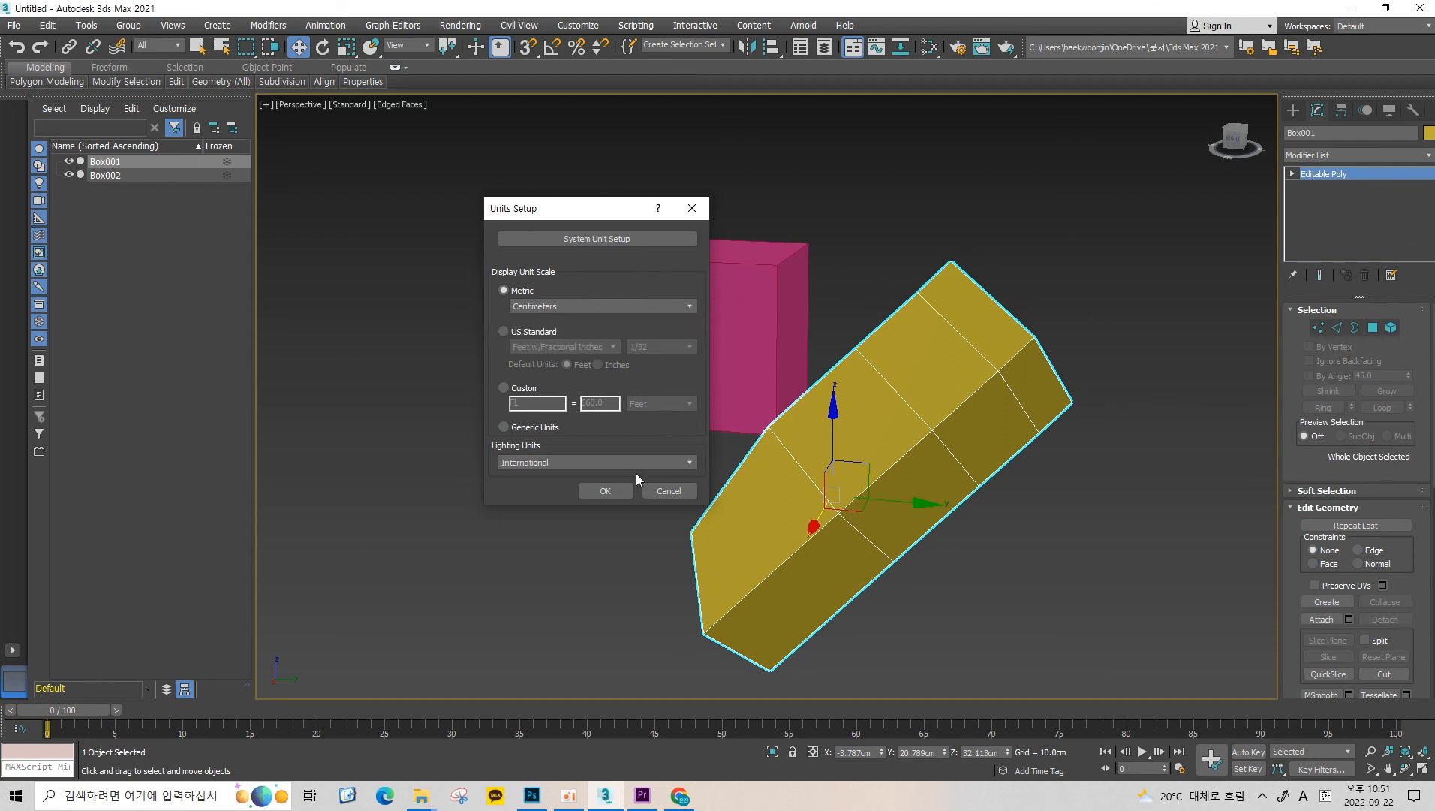
Switch the metric display unit scale to Meters.
click(563, 306)
click(563, 306)
click(581, 306)
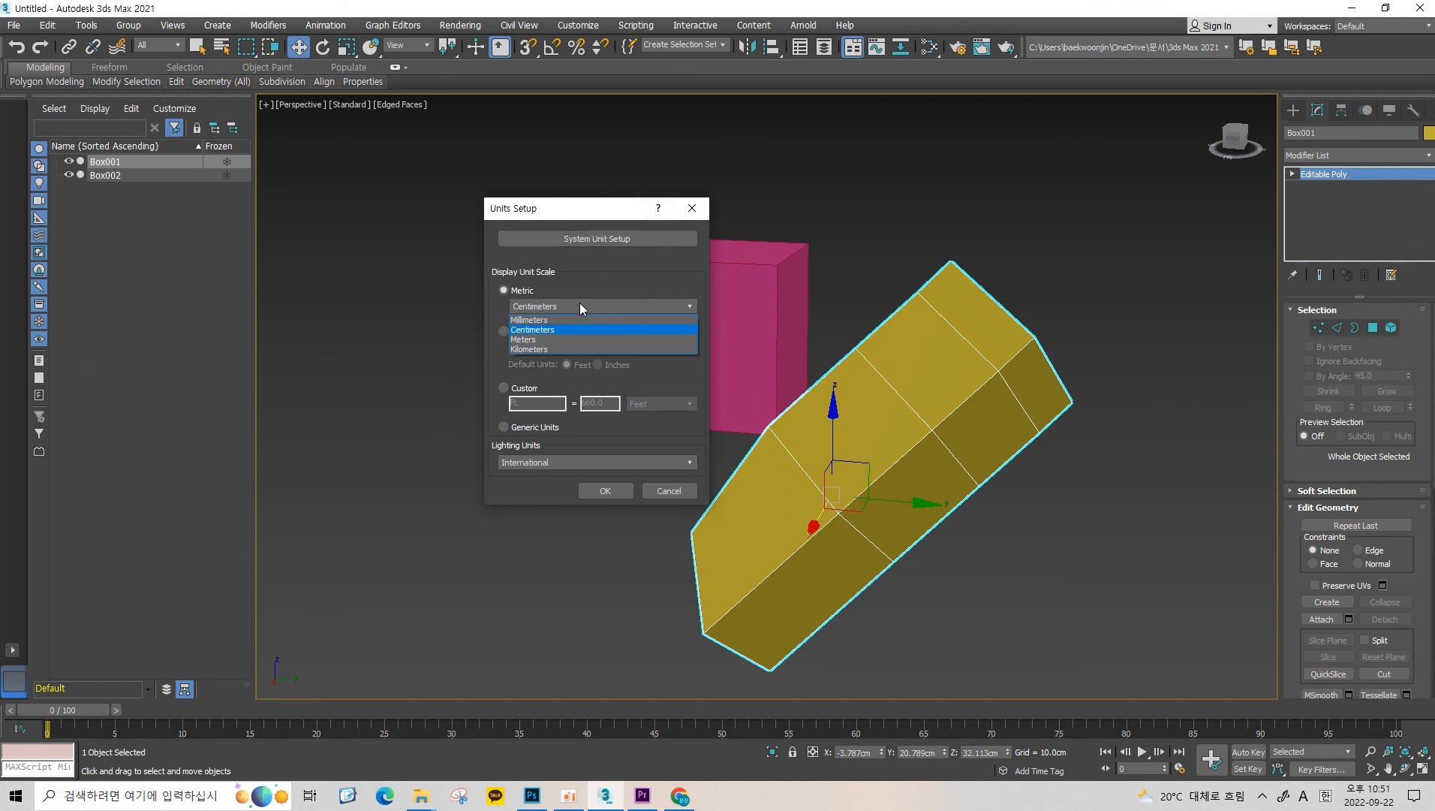
click(558, 340)
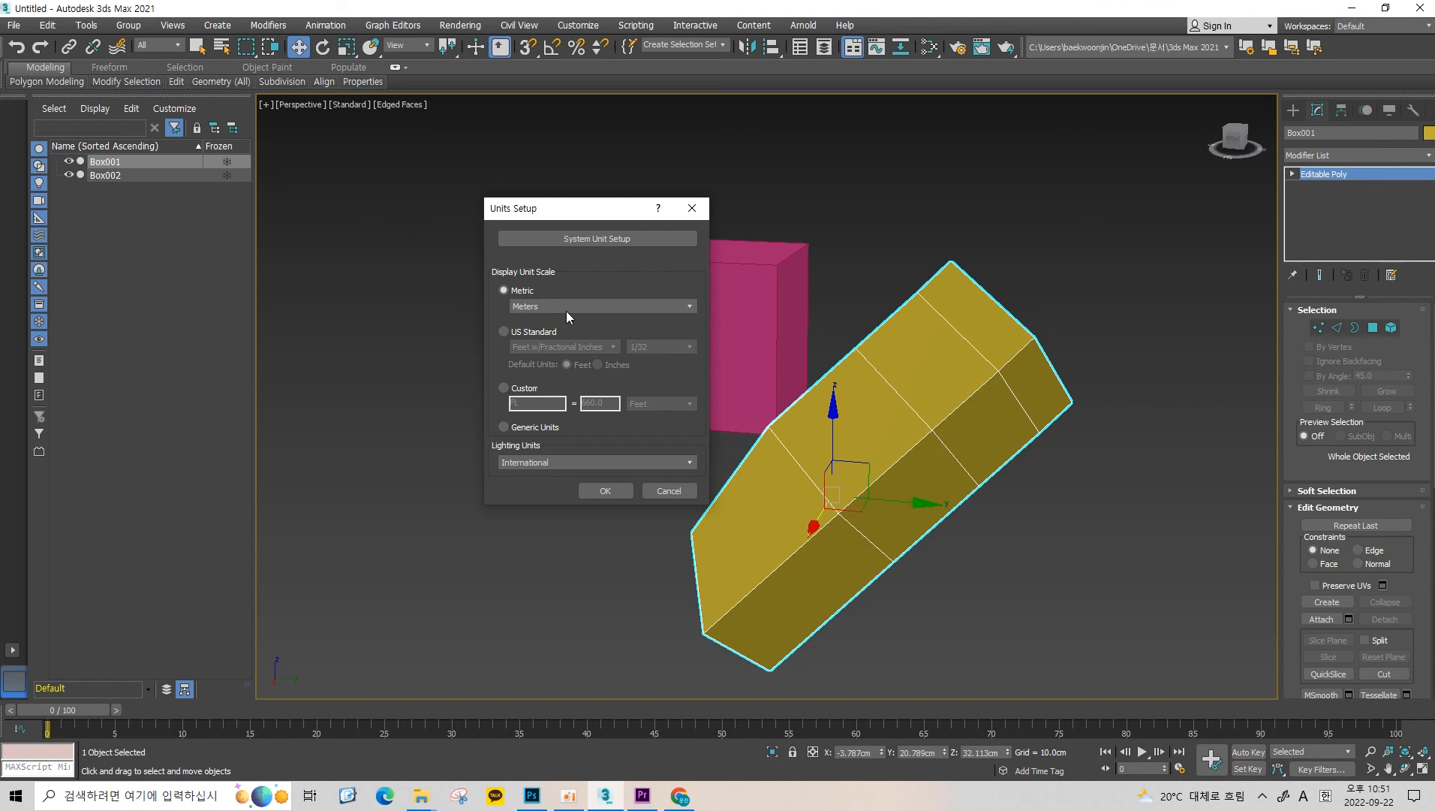
Return the metric display unit scale to Centimeters and accept the units setup.
click(566, 309)
click(553, 329)
click(605, 491)
alt+middle_drag(862, 331, 936, 434)
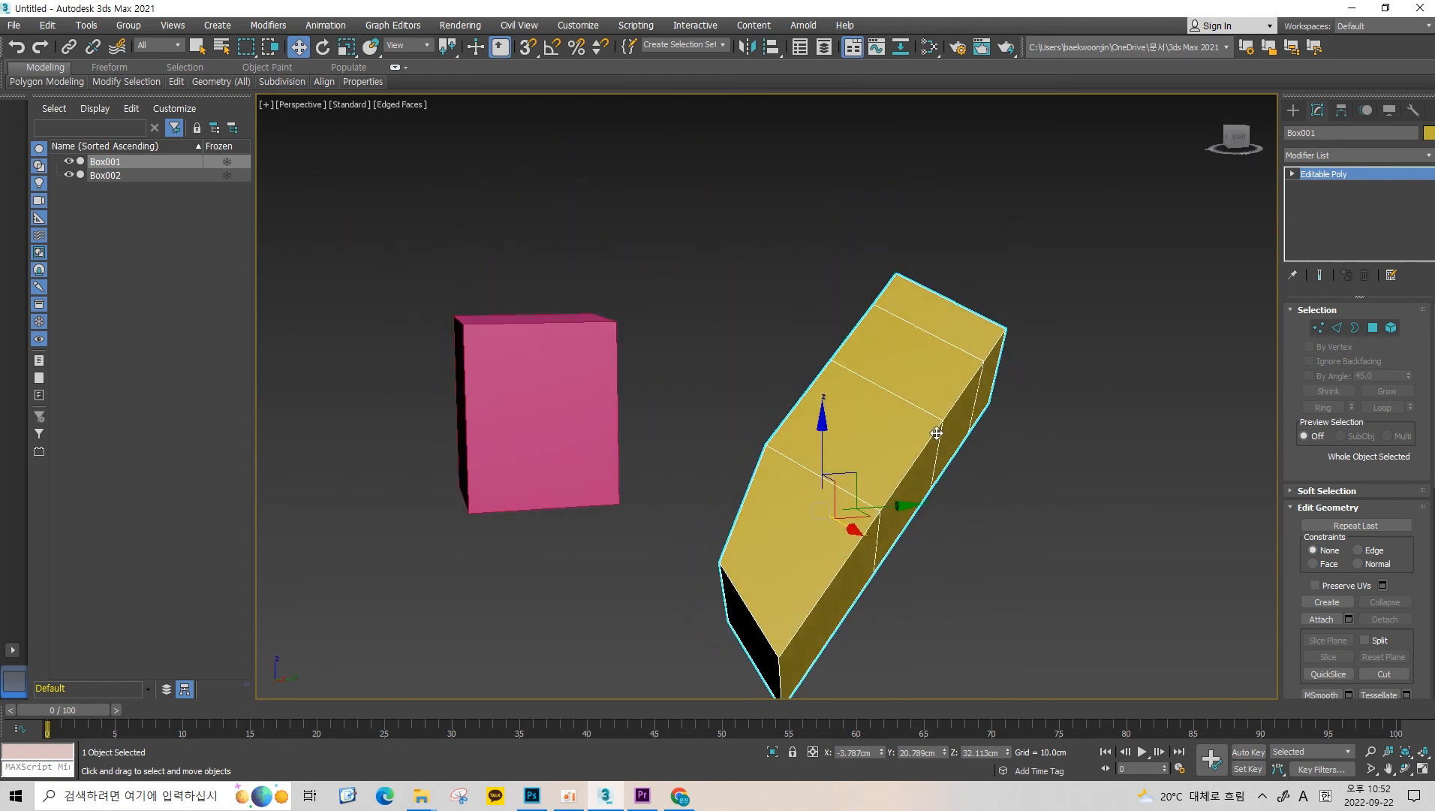
middle_drag(713, 581, 733, 552)
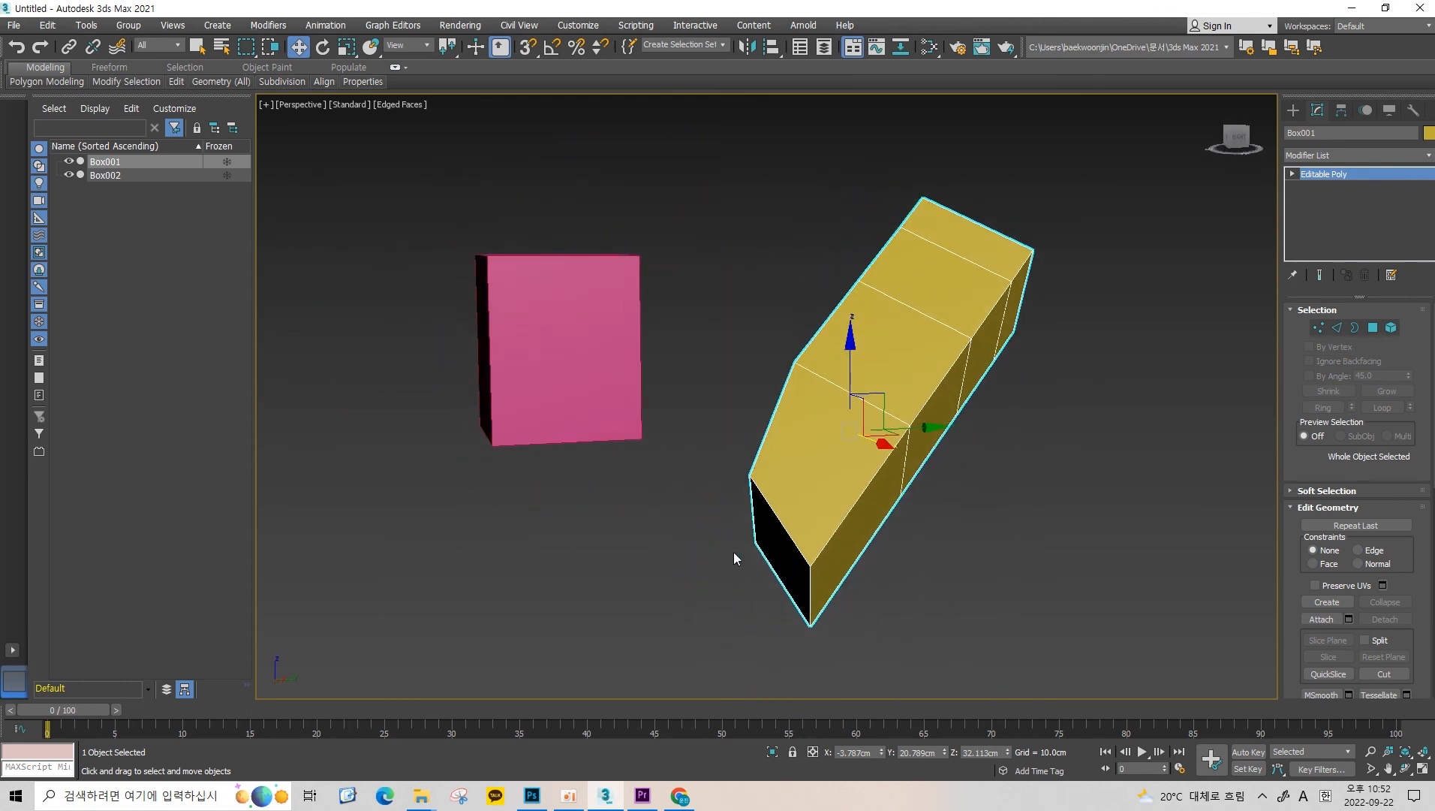